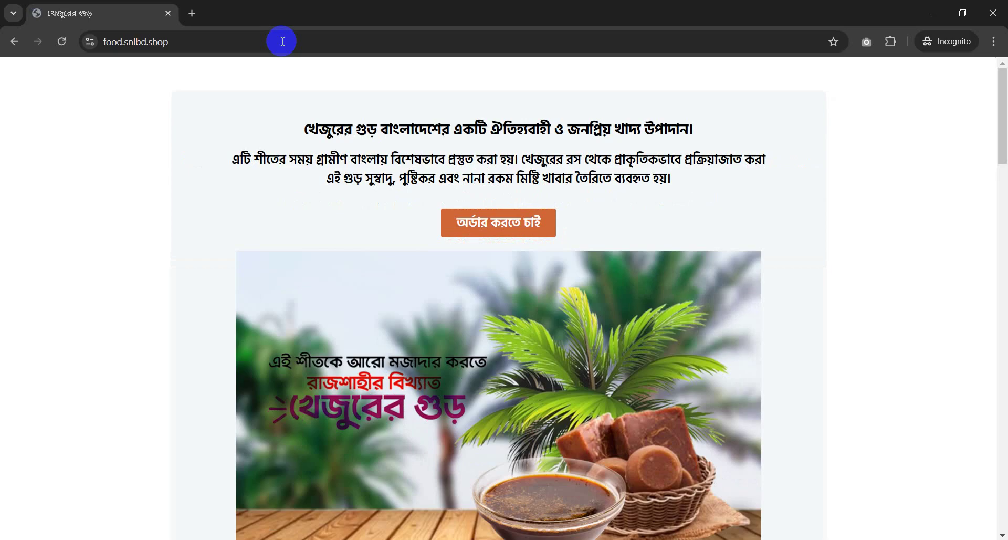
Jump to the jaggery page's order form and scroll through the billing section with its 380.00 total
click(447, 218)
scroll(543, 215, down, 5)
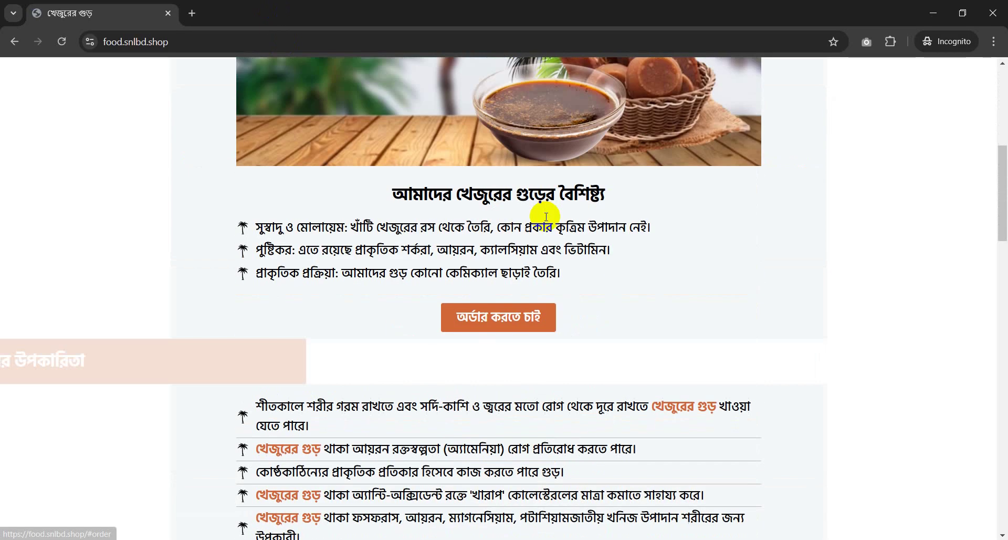
scroll(546, 217, down, 5)
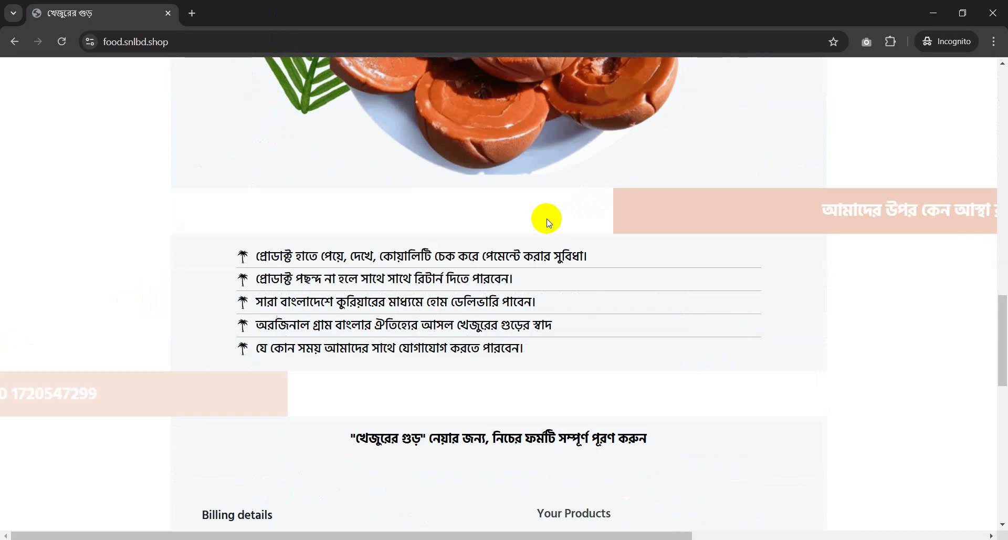
scroll(713, 200, up, 3)
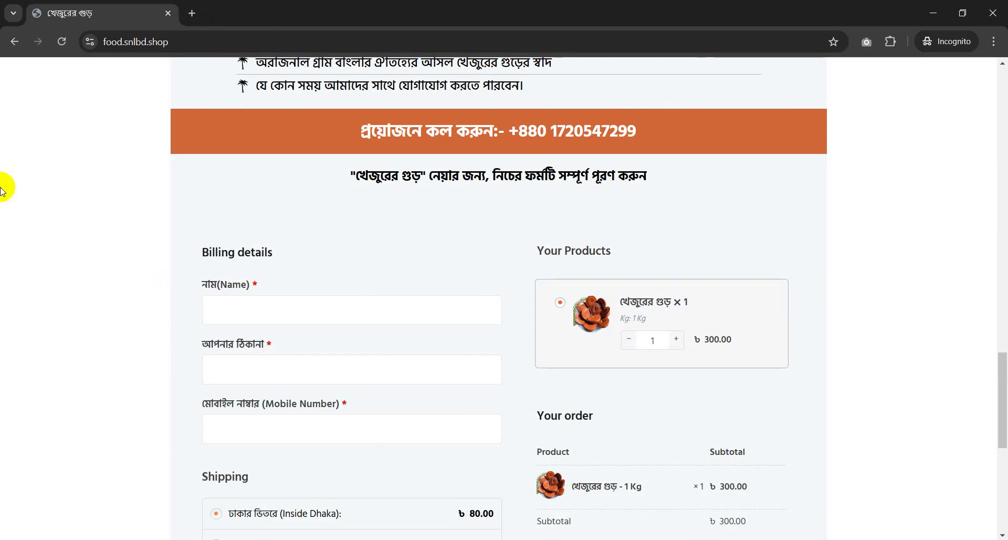
scroll(374, 347, up, 15)
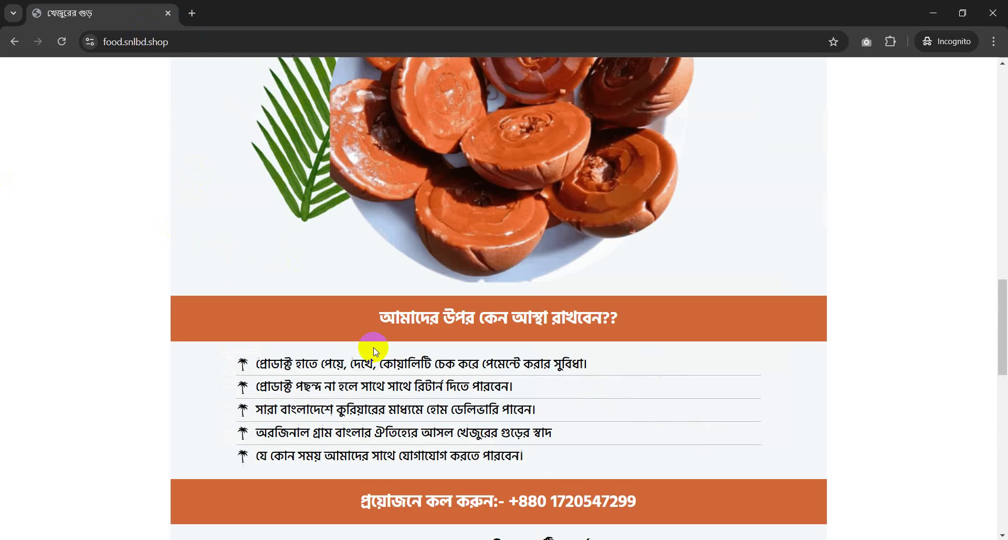
scroll(380, 344, up, 12)
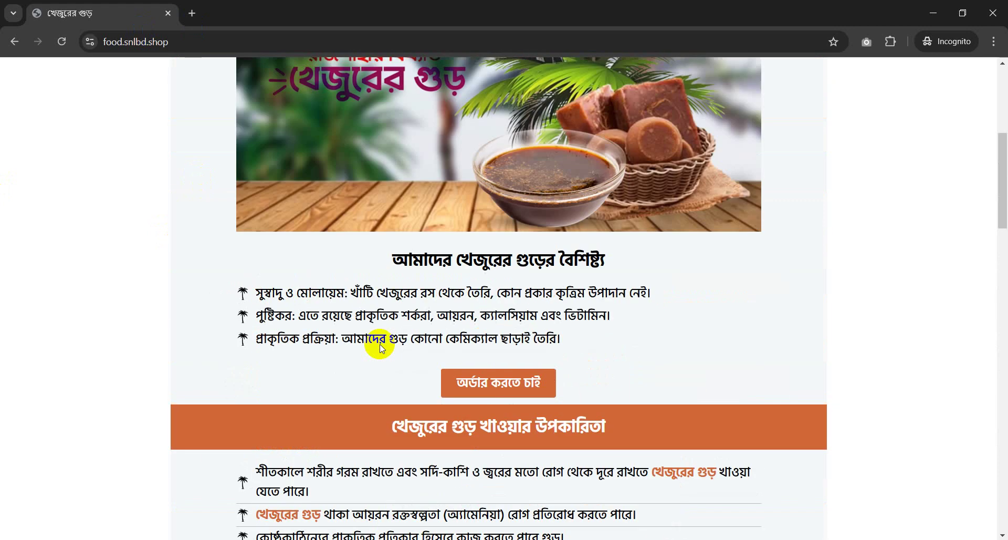
scroll(438, 243, down, 5)
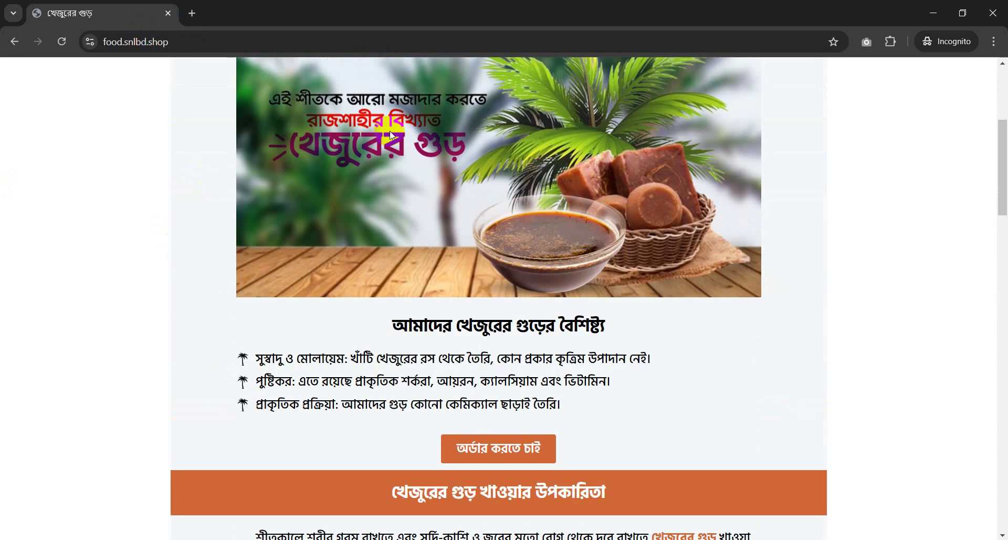
scroll(558, 210, down, 20)
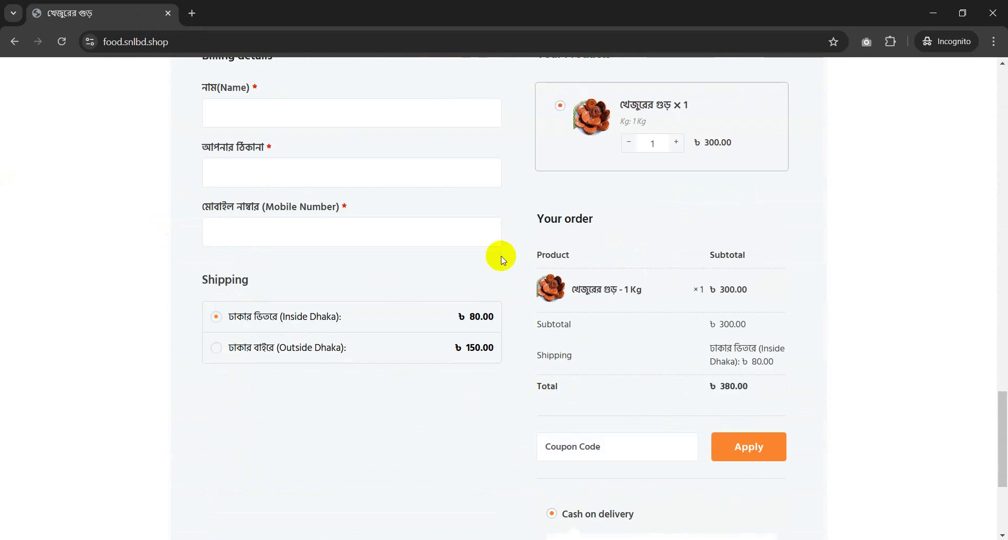
scroll(501, 257, down, 4)
scroll(464, 311, up, 4)
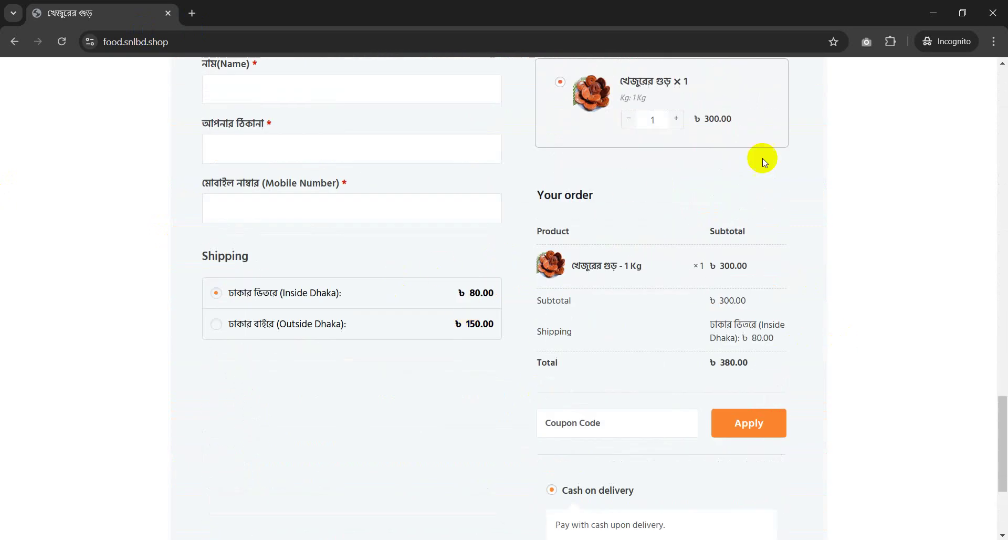
scroll(711, 175, up, 3)
scroll(714, 336, down, 6)
click(711, 493)
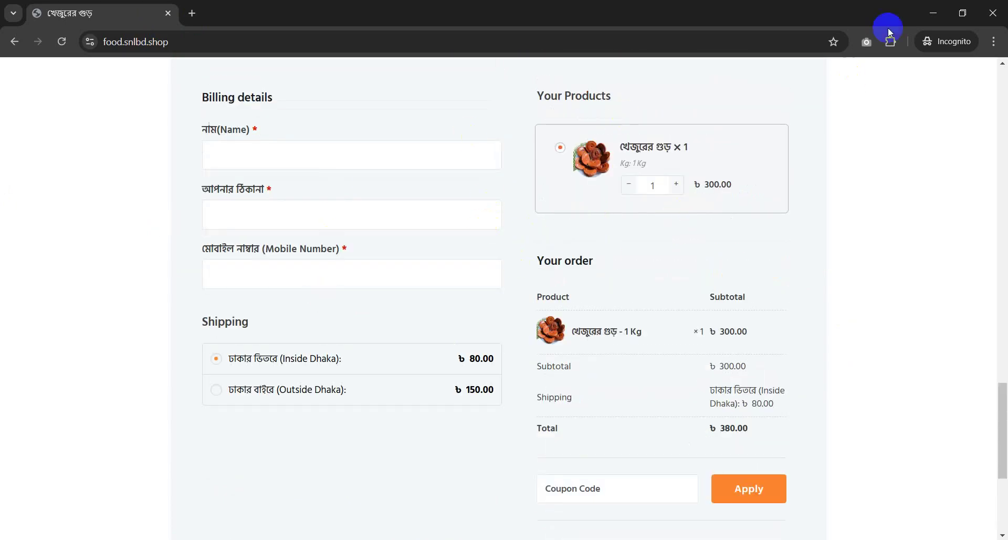
Minimize Chrome, open WhatsApp full-screen and go to the chat holding the shared images
click(934, 12)
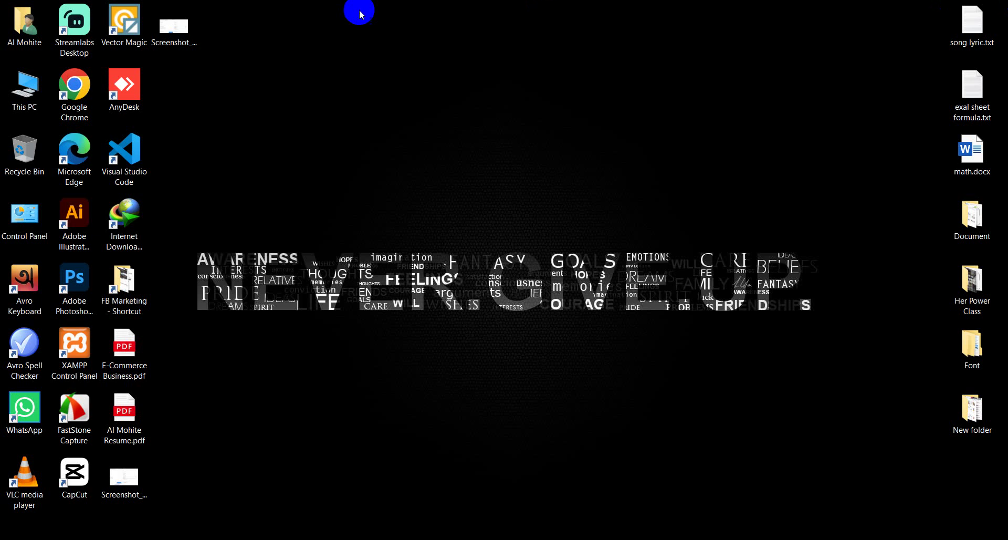
click(376, 539)
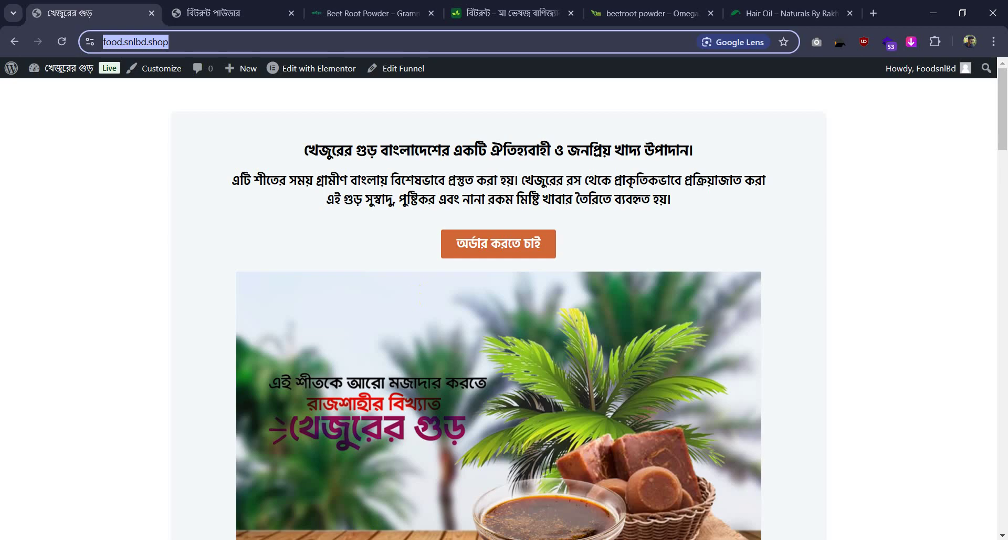
click(394, 539)
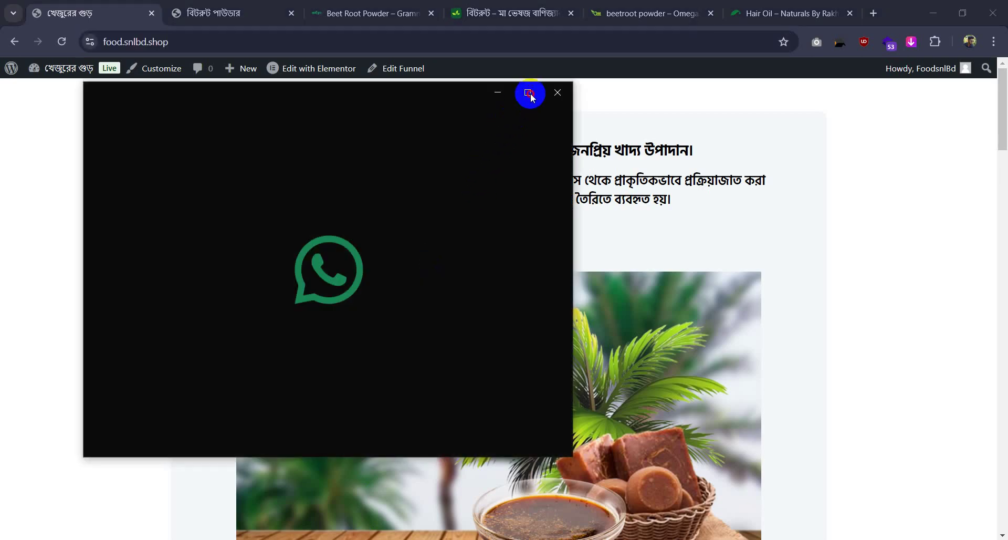
click(529, 93)
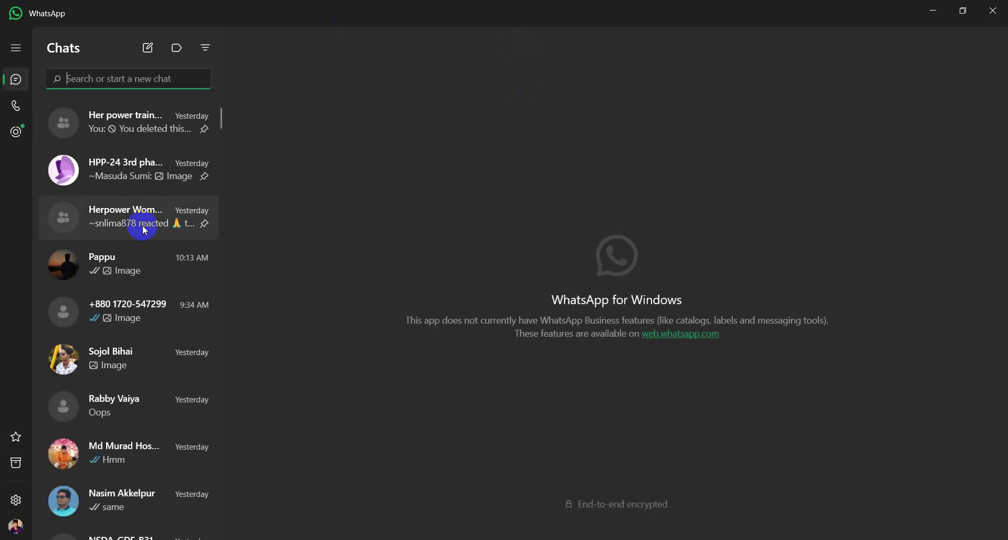
click(124, 268)
Enlarge the Omega 3 Foods beetroot ad screenshot, pan to its Order now area, then return to Chrome
click(796, 357)
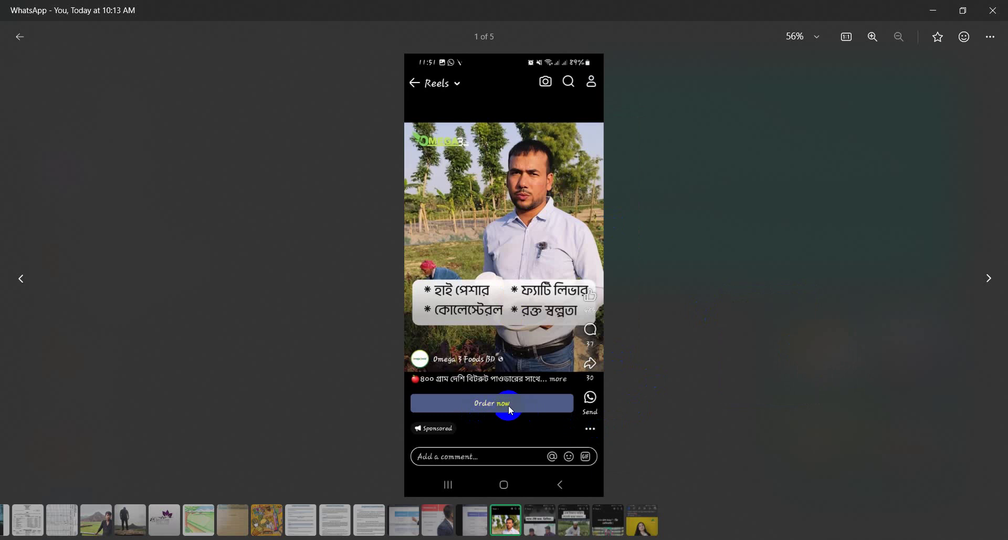
scroll(508, 405, up, 2)
drag(533, 214, 550, 289)
drag(533, 351, 549, 270)
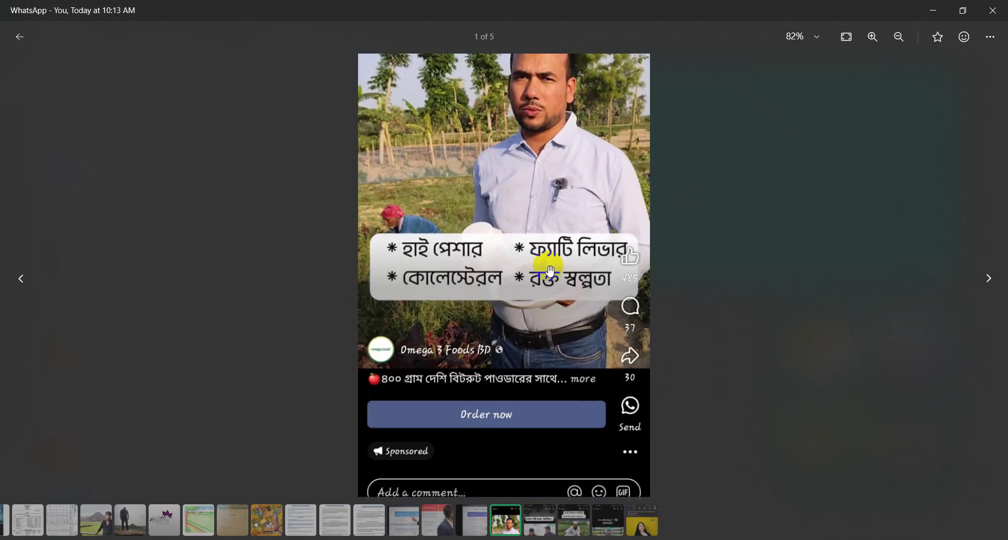
click(479, 430)
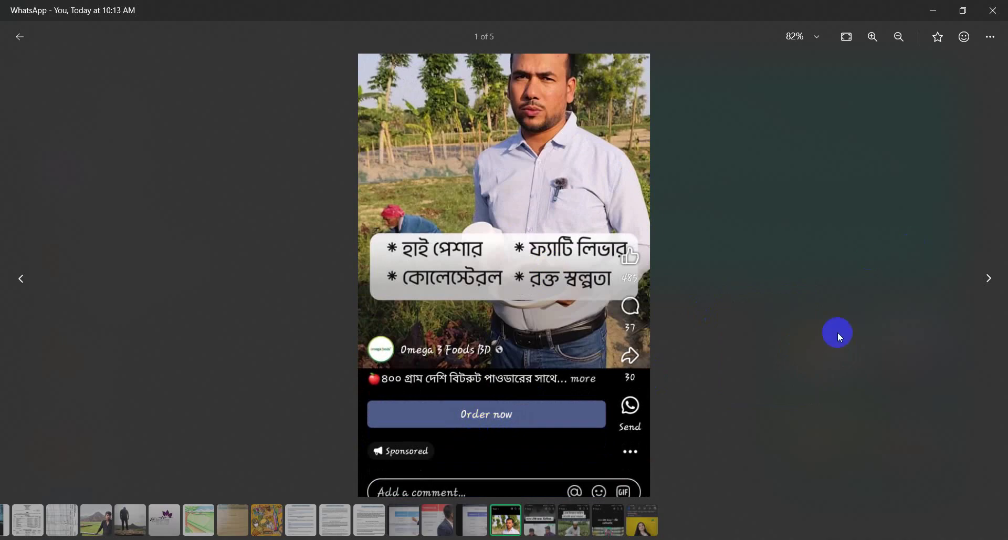
key(alt+Tab)
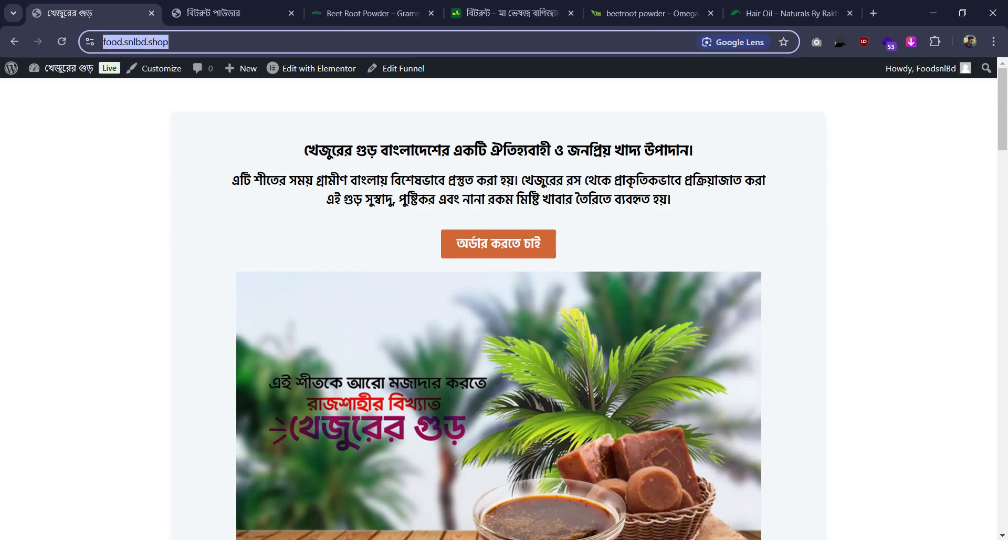
Open the Grammofood beetroot powder tab and scroll through its certificate and order form
click(387, 4)
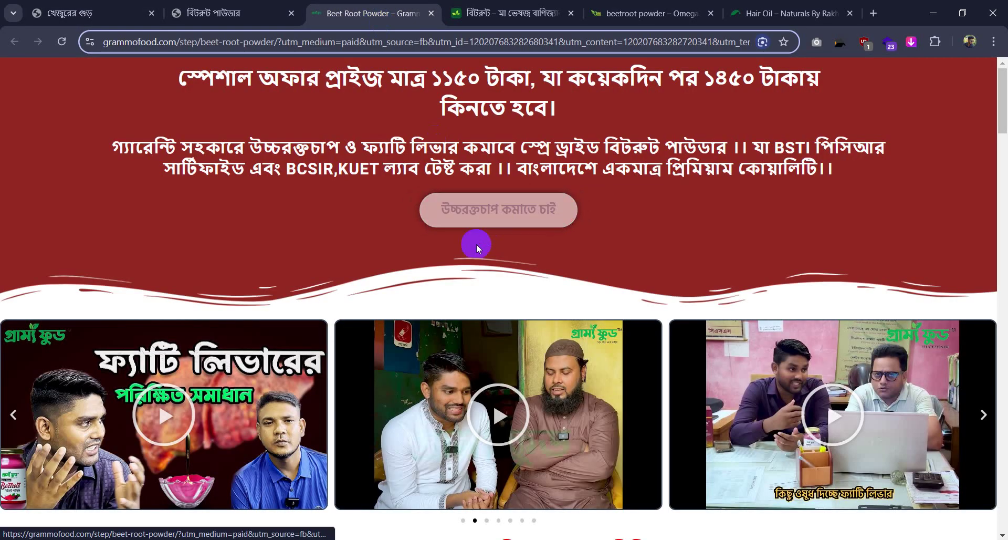
scroll(476, 243, down, 5)
scroll(471, 259, down, 2)
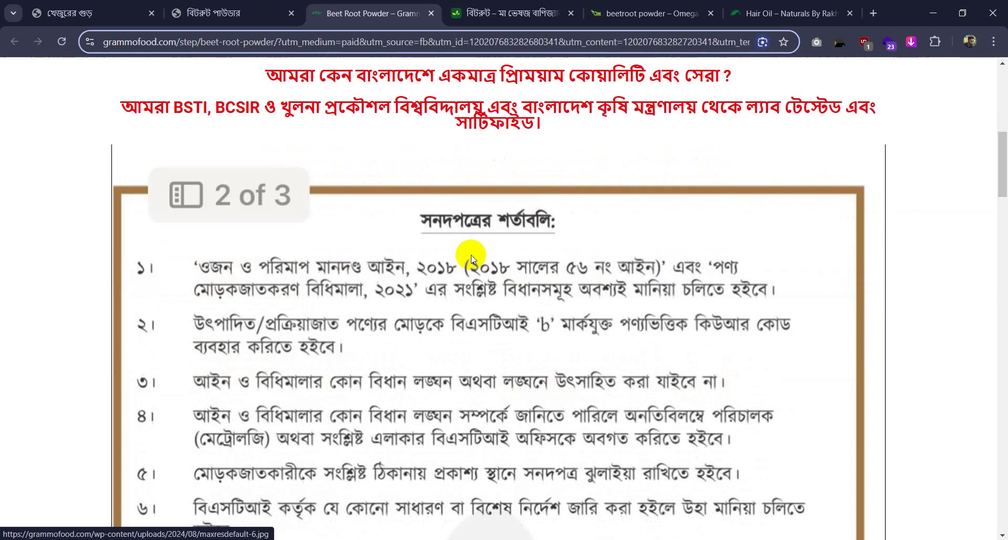
scroll(471, 259, down, 5)
scroll(471, 255, down, 15)
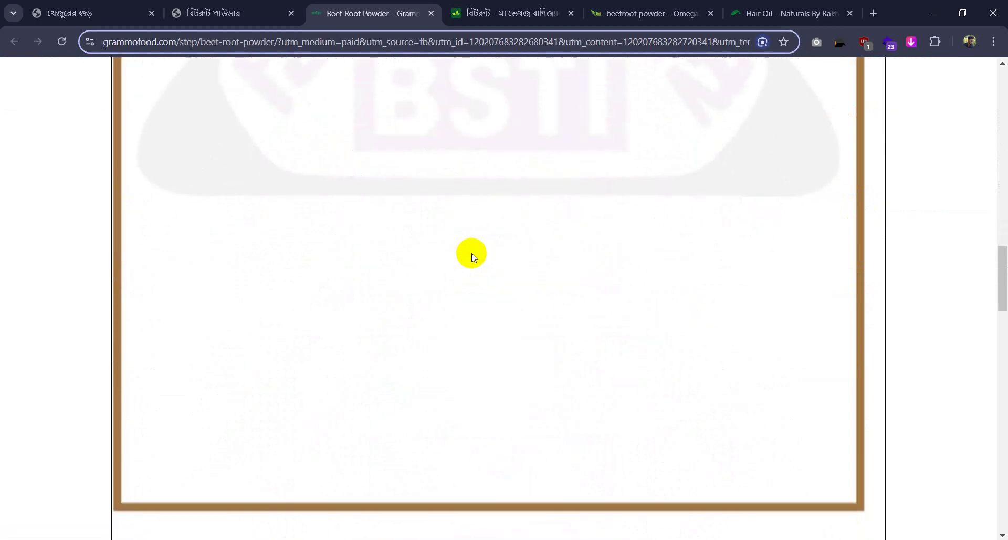
scroll(474, 255, down, 6)
scroll(451, 210, up, 6)
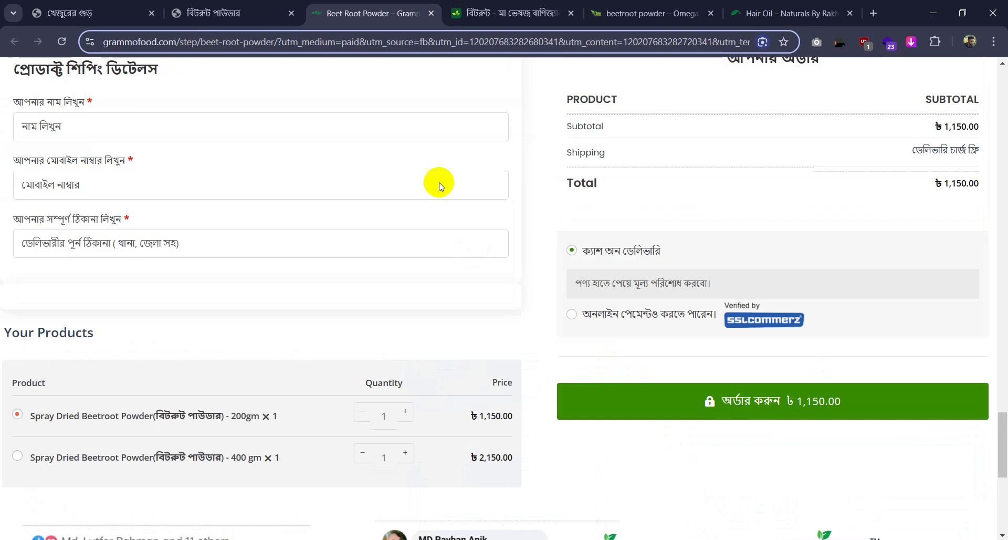
scroll(337, 168, up, 2)
scroll(338, 173, up, 1)
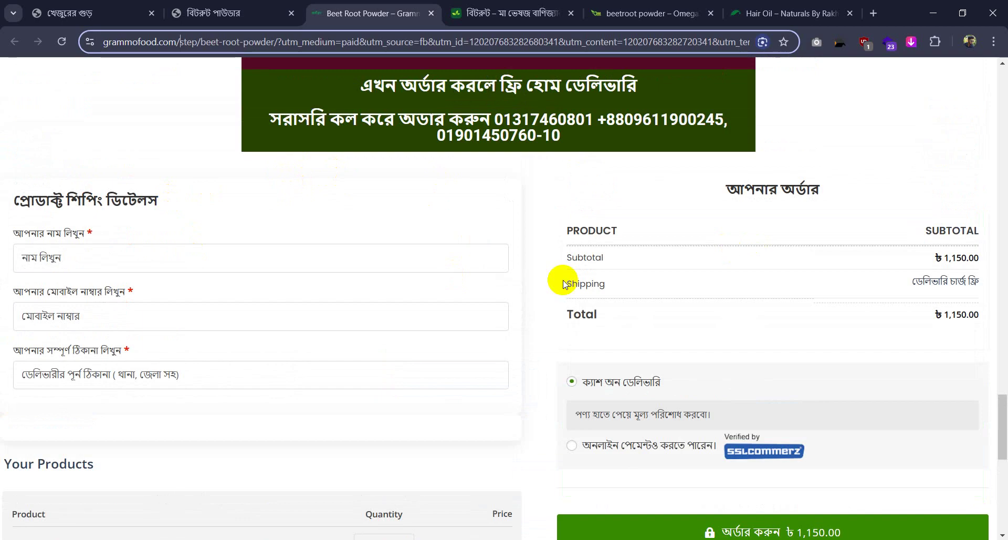
Review the product options and swipe the customer reviews carousel to another review
scroll(516, 306, down, 10)
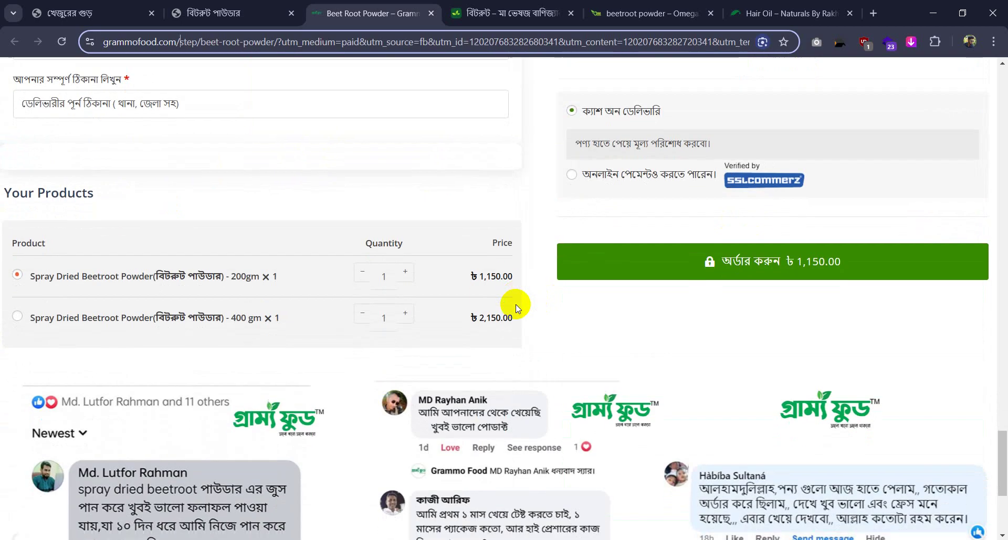
scroll(516, 303, up, 5)
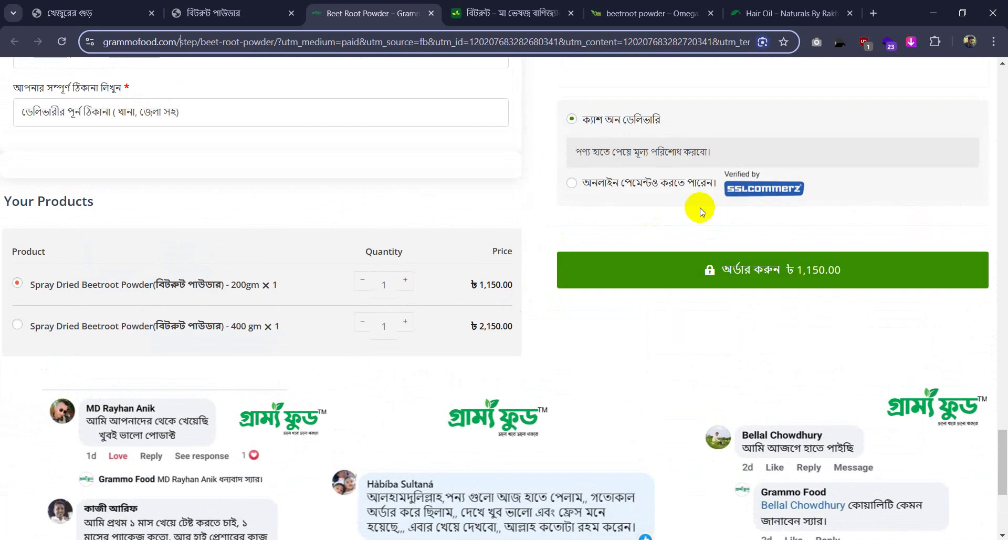
scroll(425, 277, down, 1)
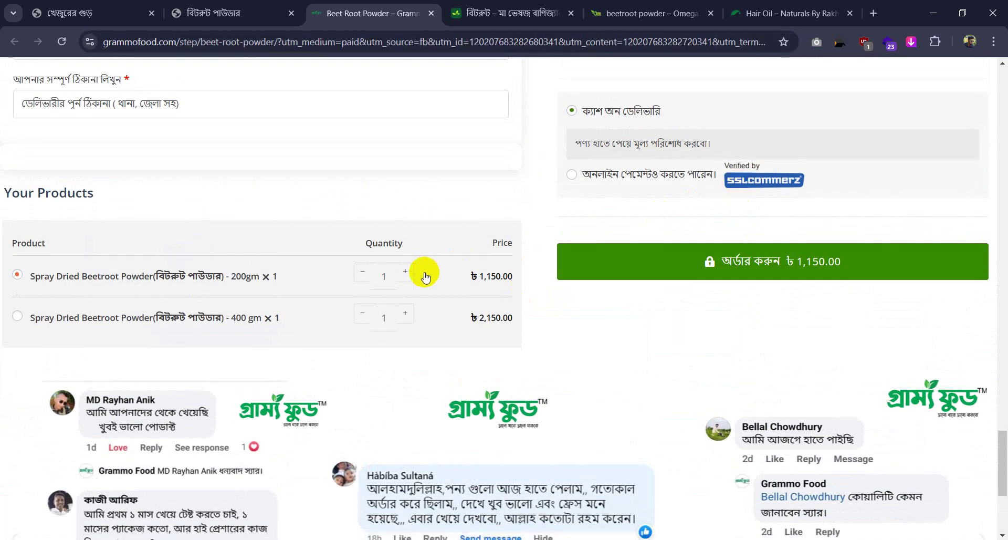
scroll(426, 277, down, 5)
scroll(303, 284, up, 4)
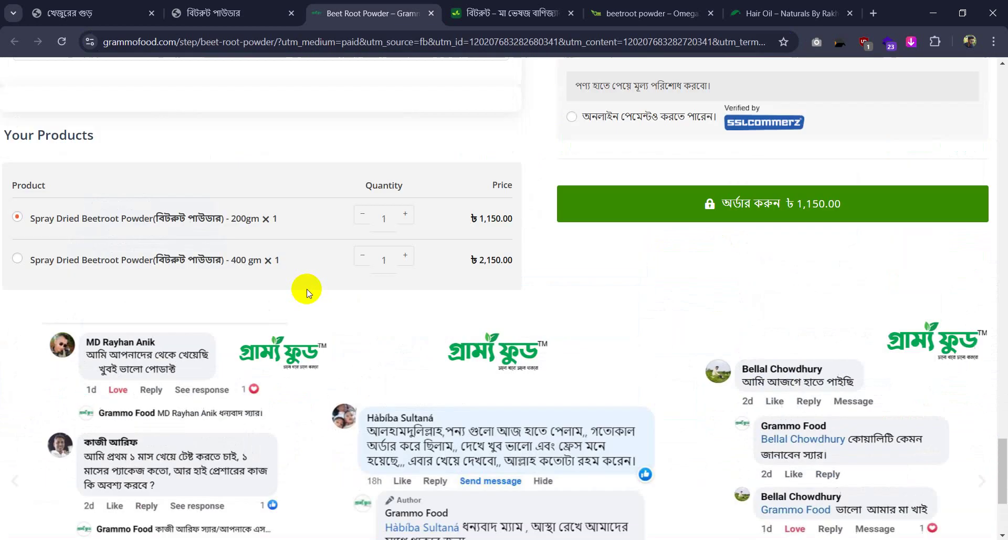
scroll(305, 286, down, 4)
scroll(413, 207, up, 4)
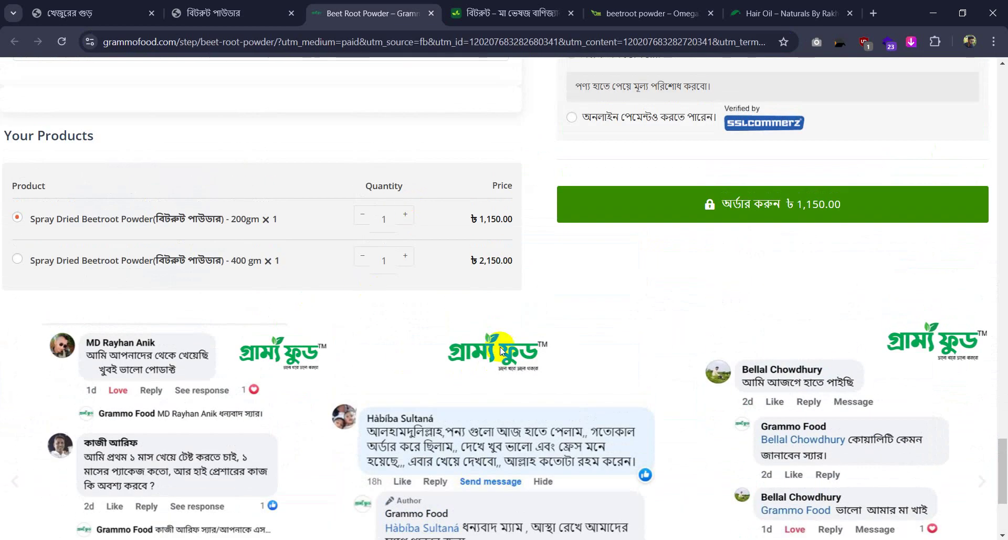
scroll(500, 347, down, 4)
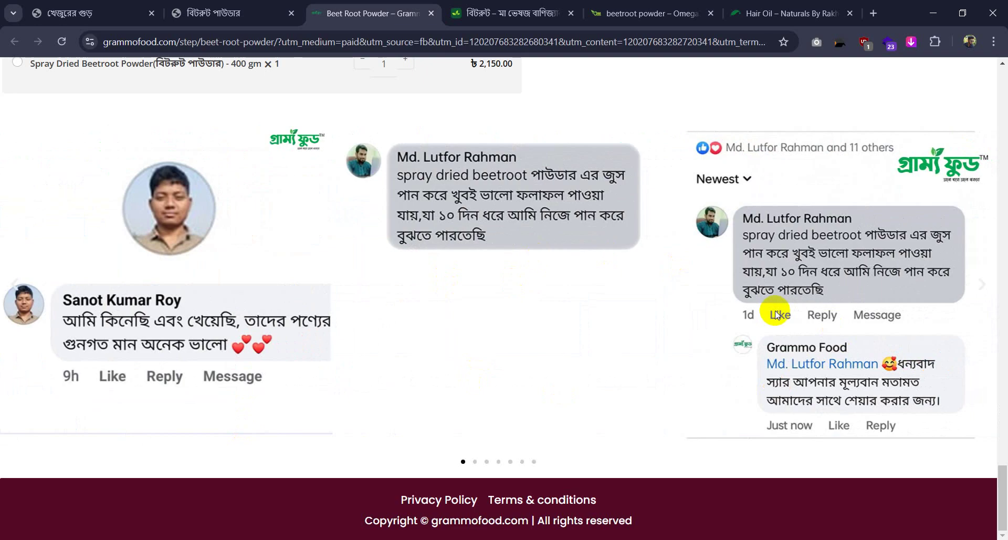
drag(822, 273, 659, 315)
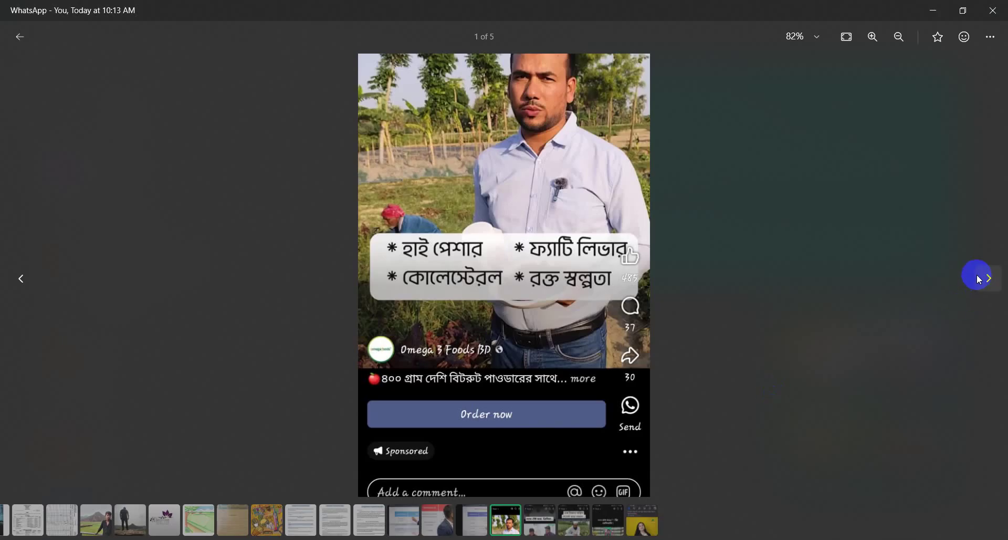
Advance to the next ad screenshot, then flip through the mavesoj, Omega3 and Grammo Food beetroot tabs
click(979, 279)
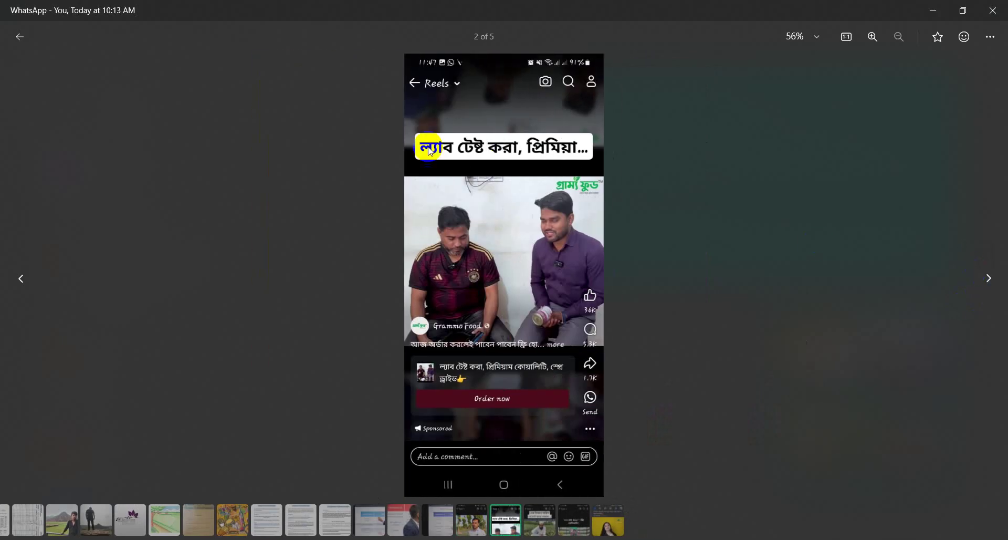
scroll(459, 367, up, 4)
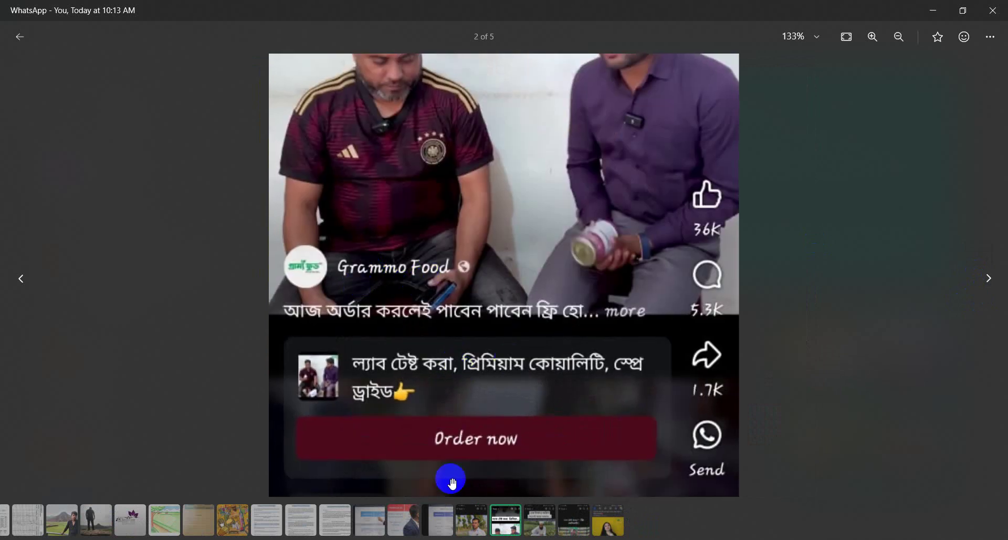
key(alt+Tab)
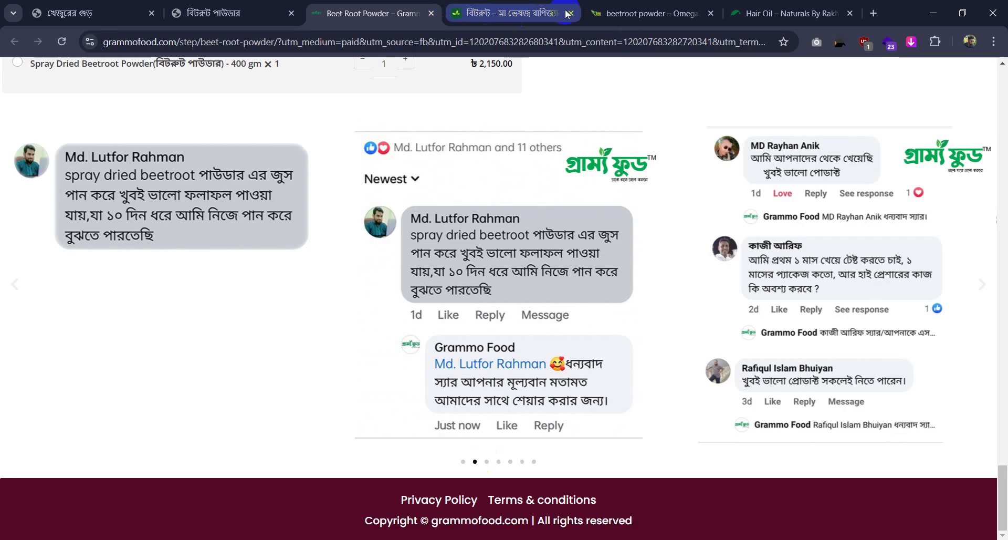
click(512, 13)
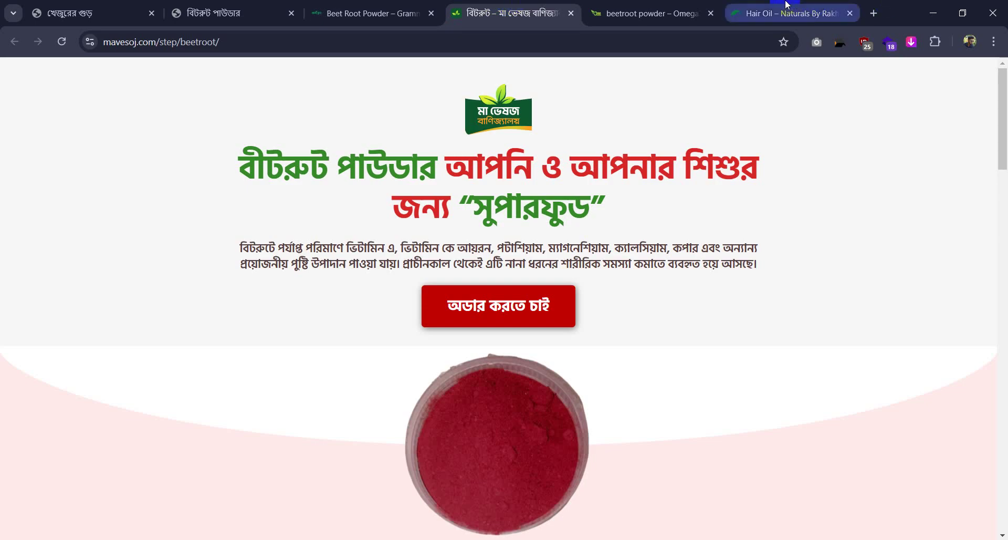
click(670, 7)
click(395, 6)
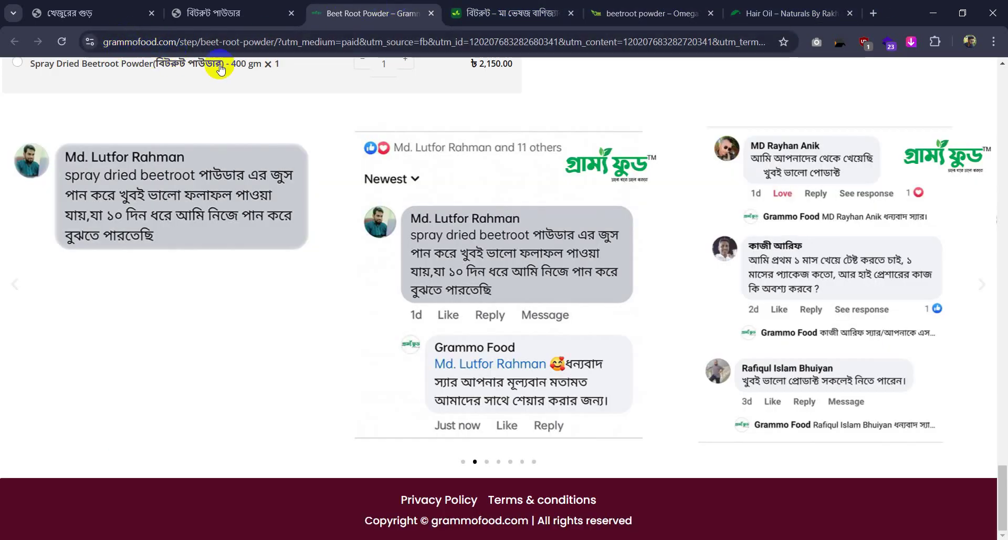
Back in WhatsApp, close the viewer and open the first shared ad screenshot
click(337, 539)
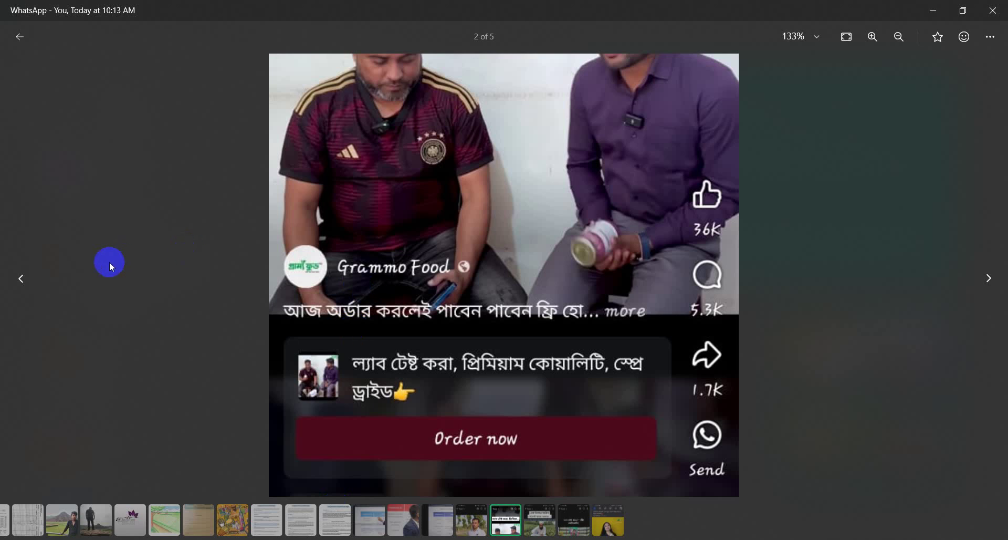
click(24, 294)
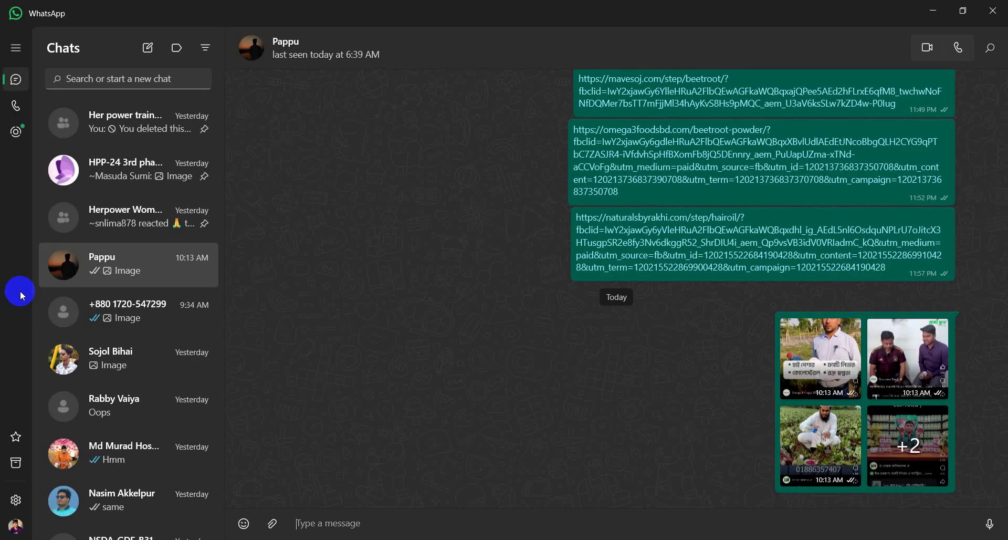
click(830, 358)
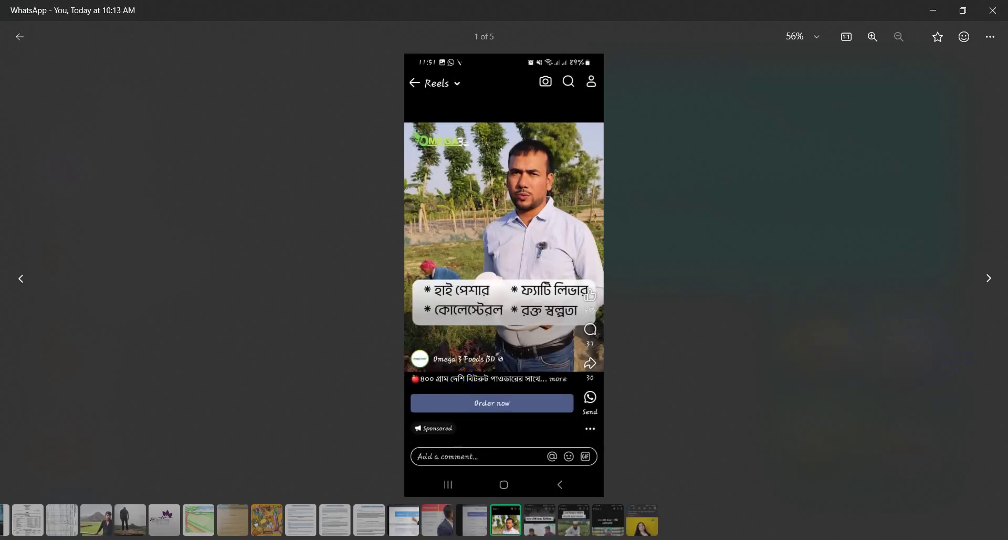
click(404, 539)
Compare the mavesoj and Grammo Food beetroot tabs, ending on the Omega3 Foods page's 1,100 ৳ total
click(523, 4)
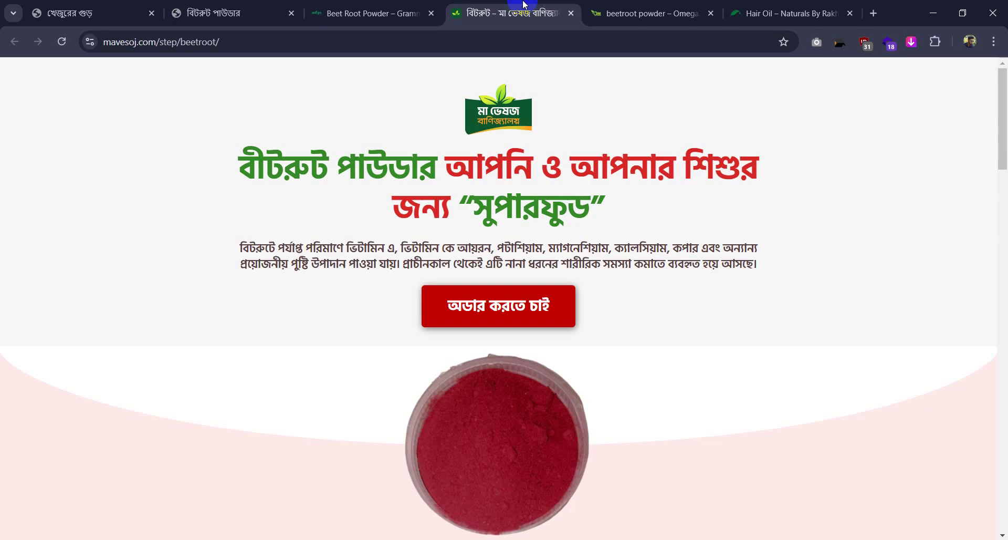
click(329, 5)
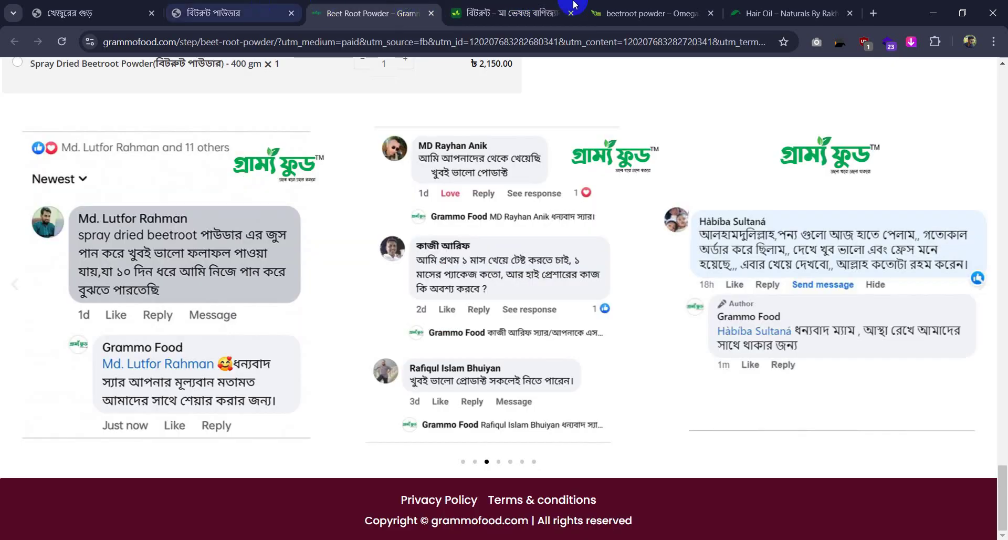
click(198, 6)
click(653, 4)
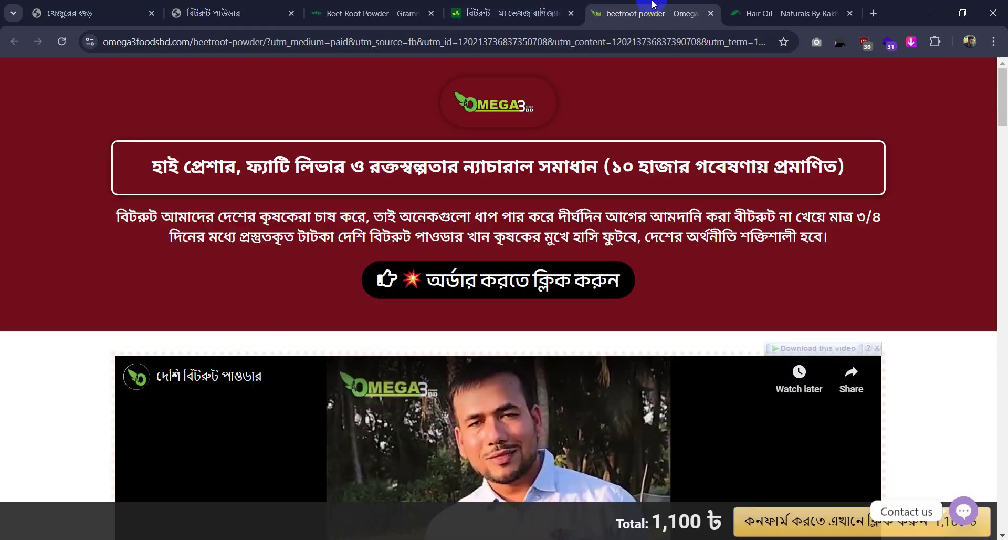
scroll(501, 287, down, 5)
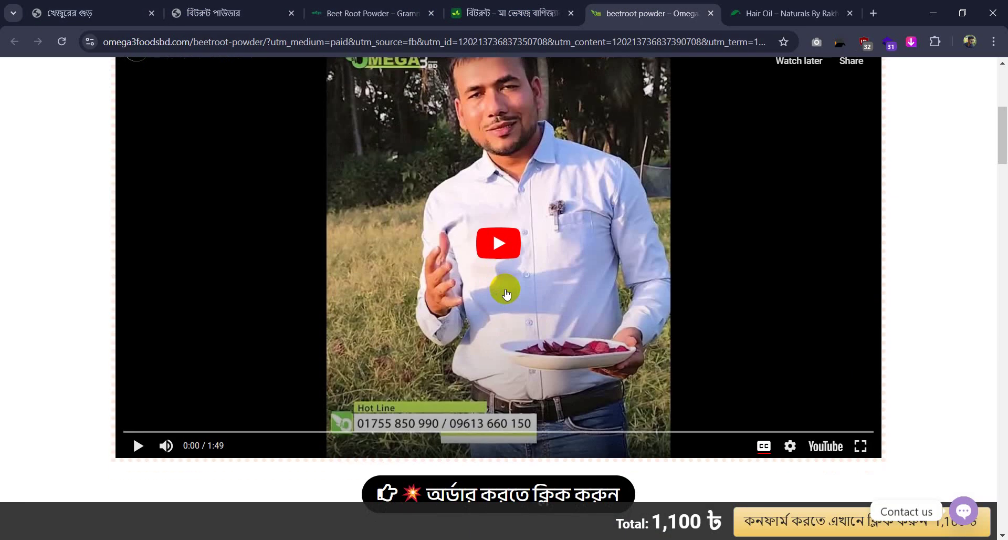
scroll(505, 291, up, 5)
click(341, 12)
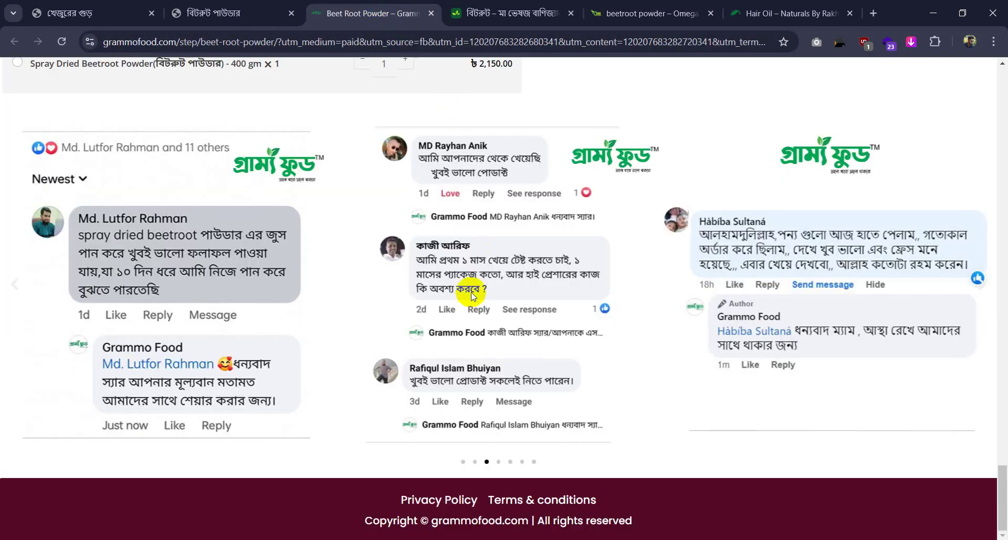
scroll(452, 252, up, 5)
scroll(432, 204, up, 8)
scroll(816, 229, down, 1)
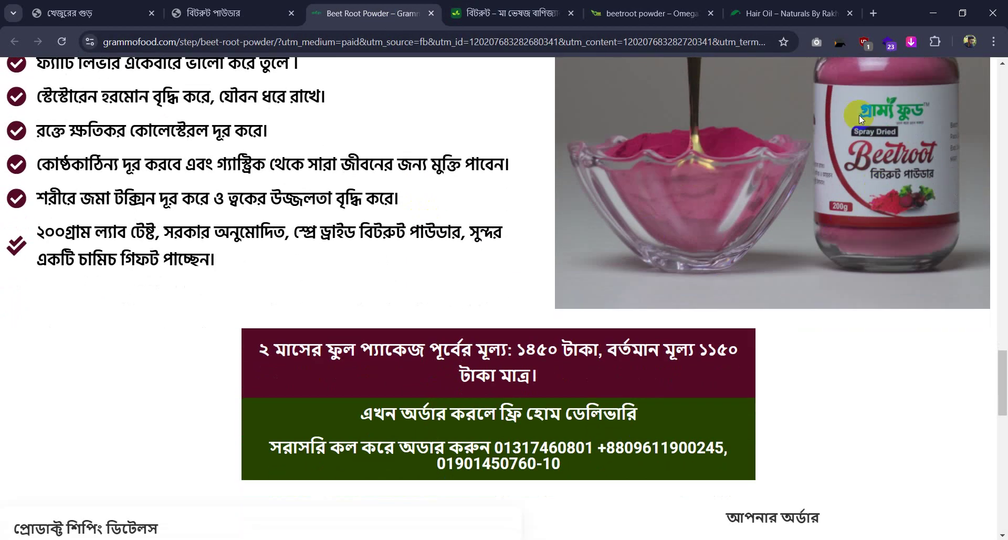
click(651, 13)
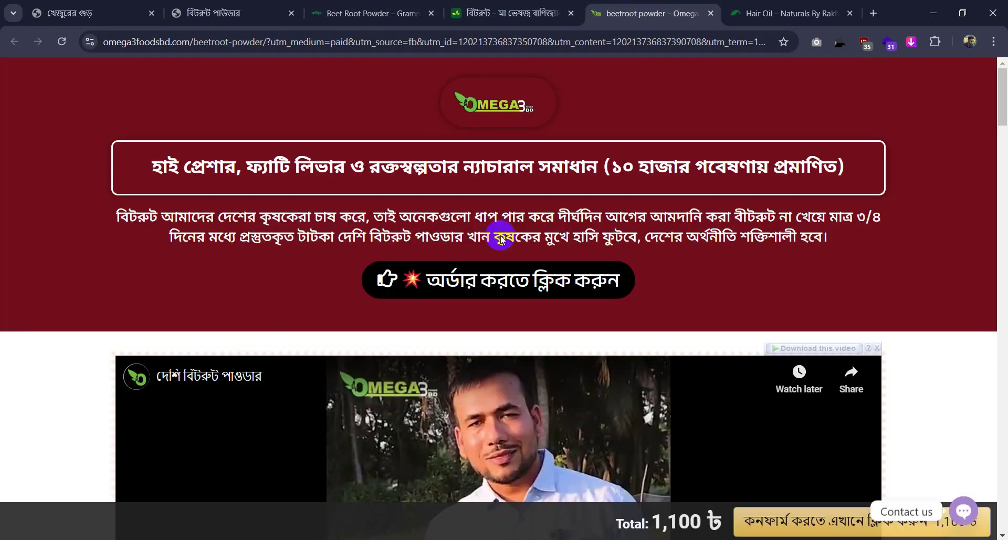
scroll(551, 268, down, 5)
scroll(561, 268, down, 20)
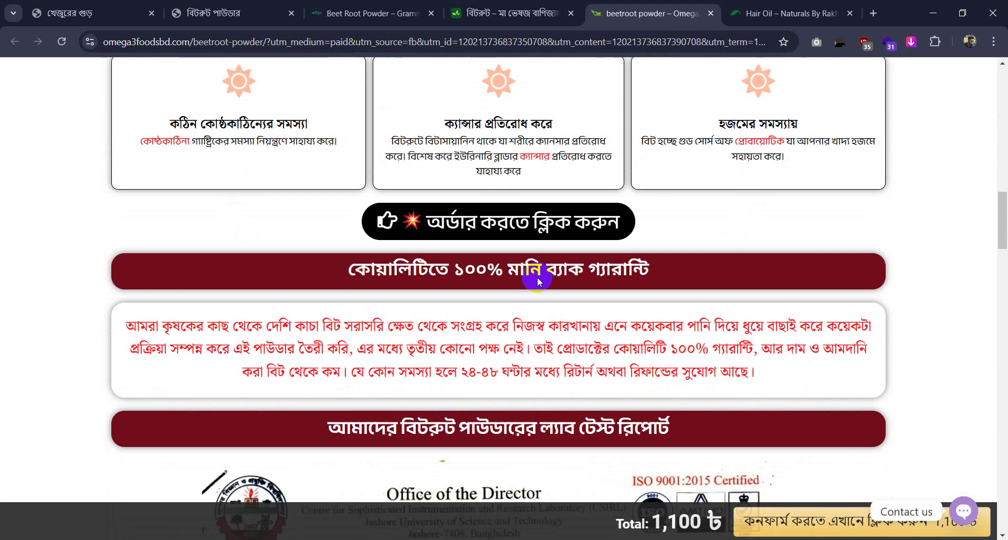
scroll(536, 280, down, 8)
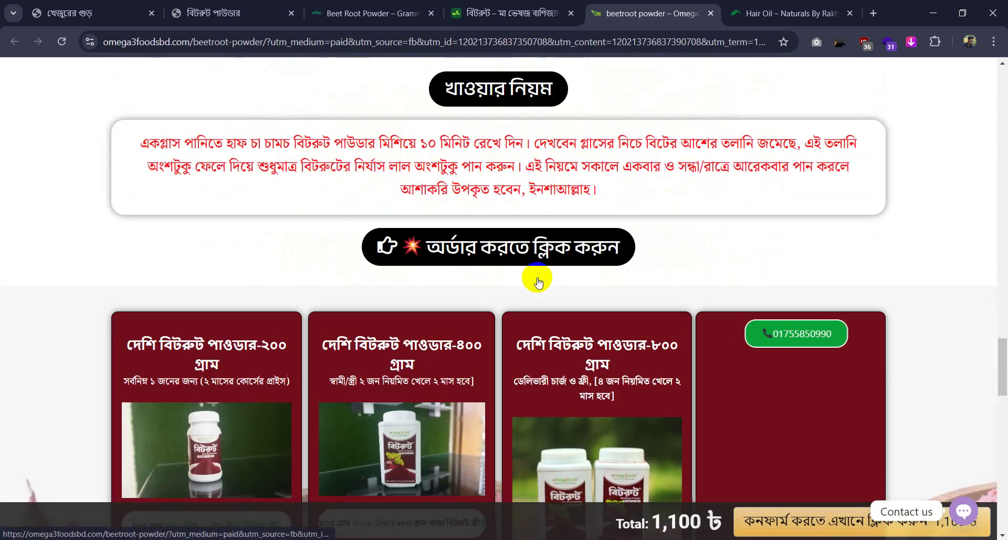
scroll(534, 279, up, 16)
drag(479, 268, 761, 193)
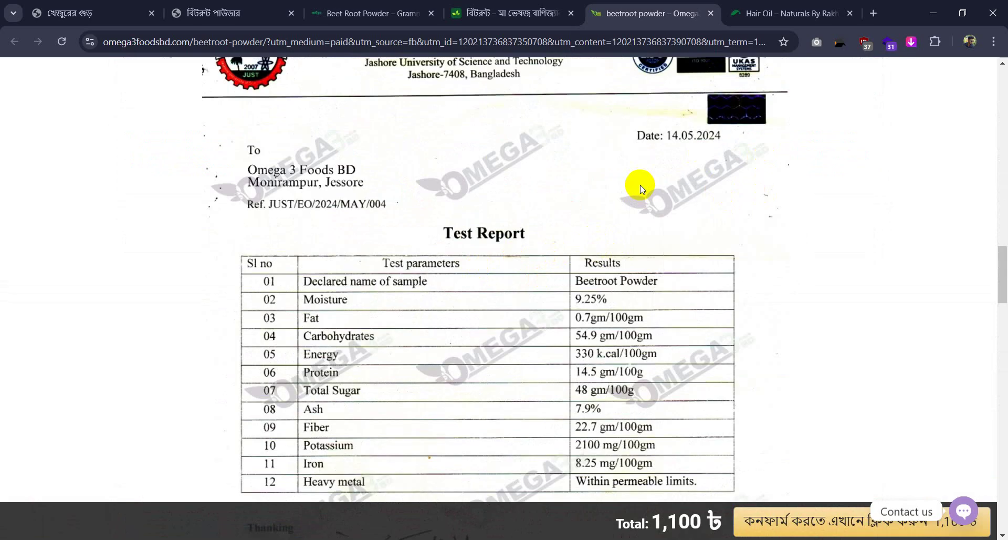
scroll(641, 185, down, 7)
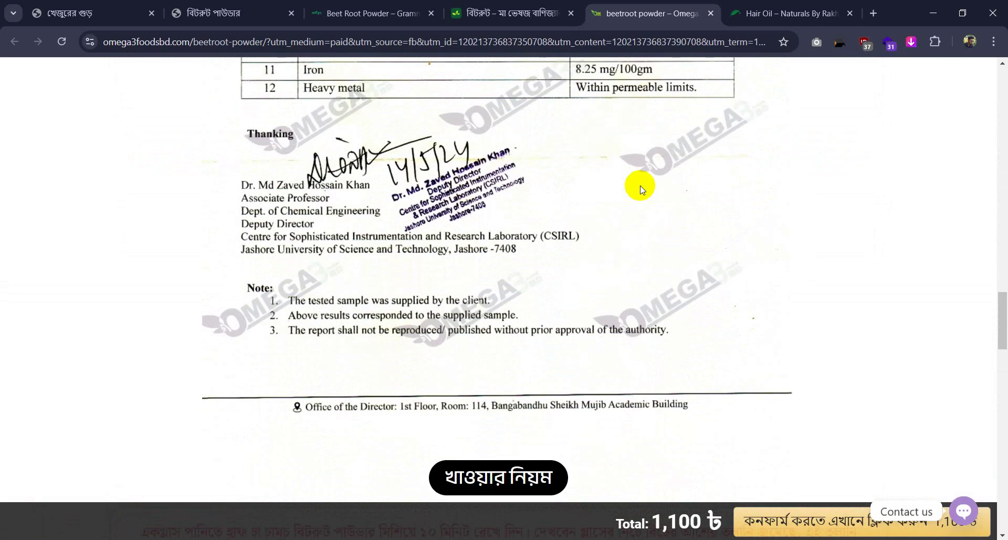
scroll(641, 184, down, 6)
scroll(640, 184, up, 18)
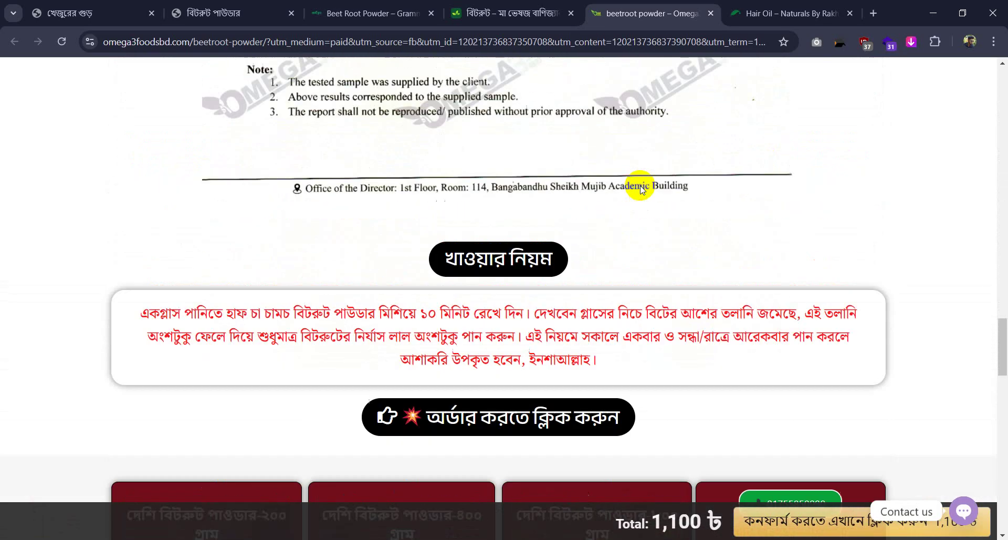
scroll(614, 258, up, 15)
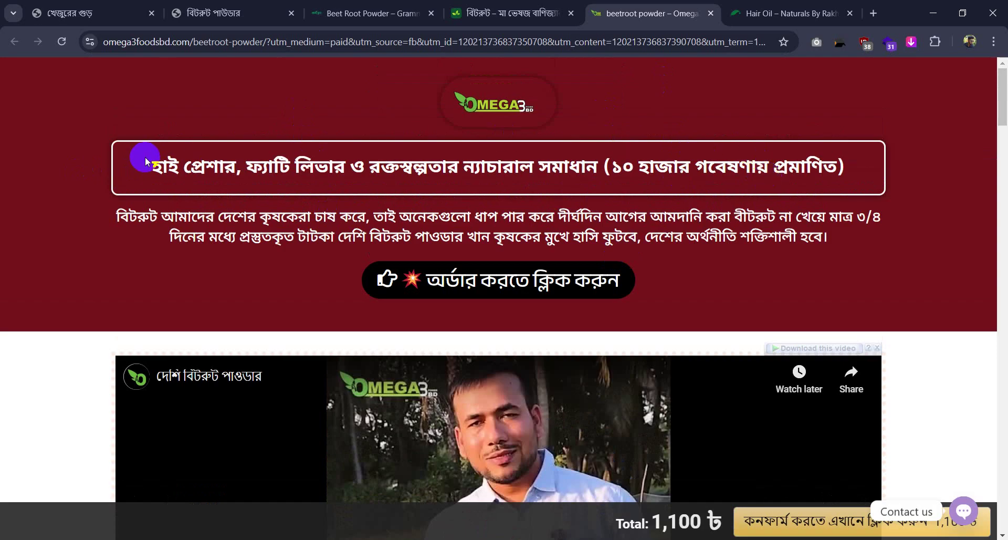
drag(148, 163, 883, 241)
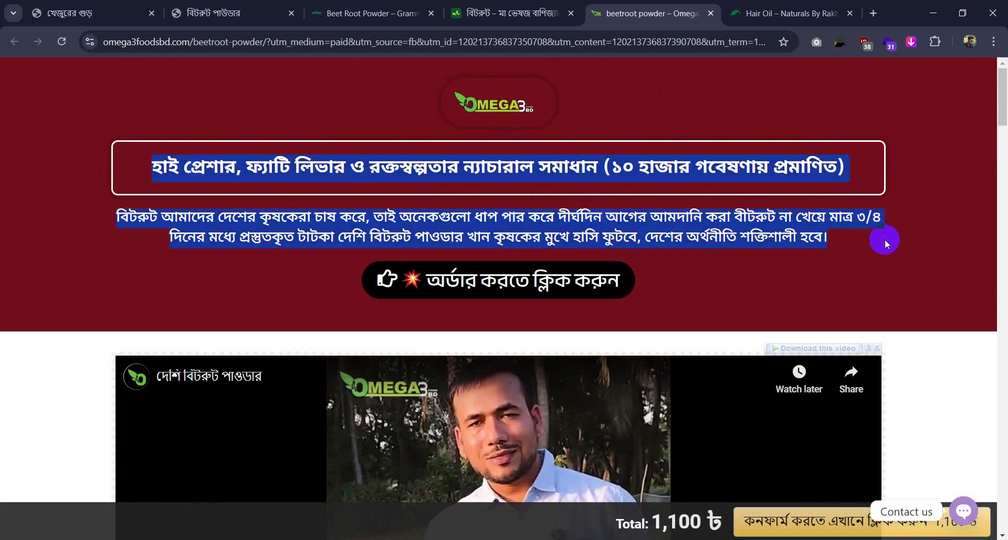
click(233, 125)
drag(153, 164, 869, 165)
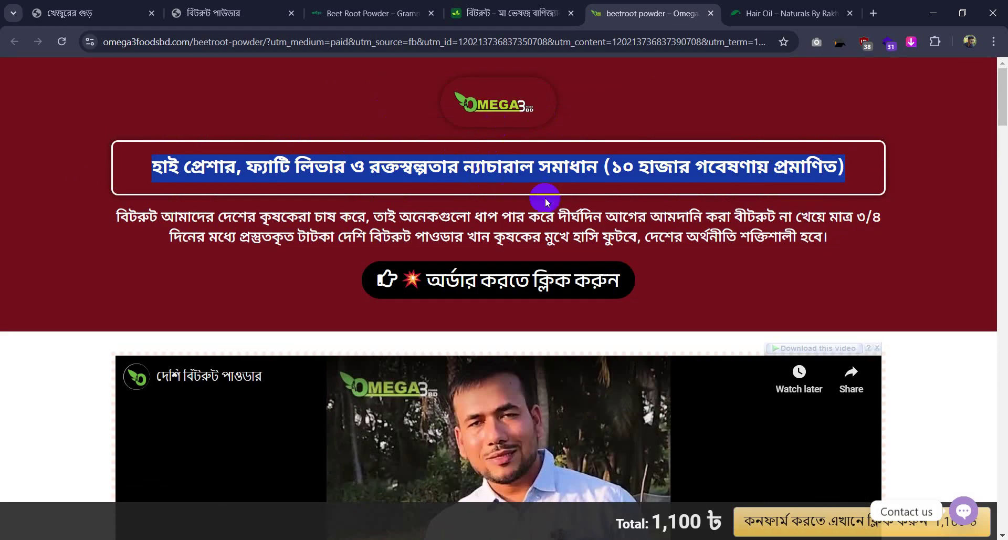
drag(546, 202, 592, 218)
scroll(520, 220, down, 3)
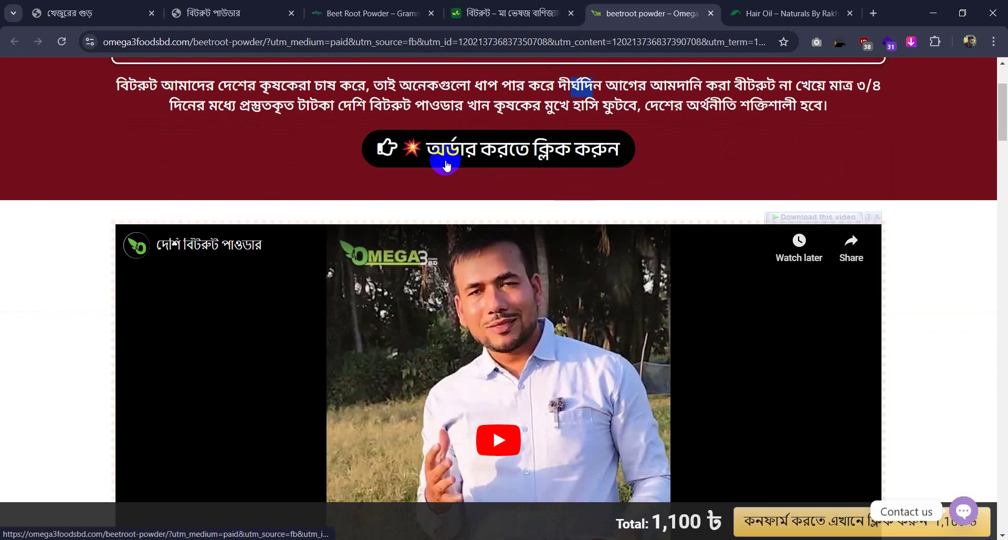
scroll(575, 153, down, 3)
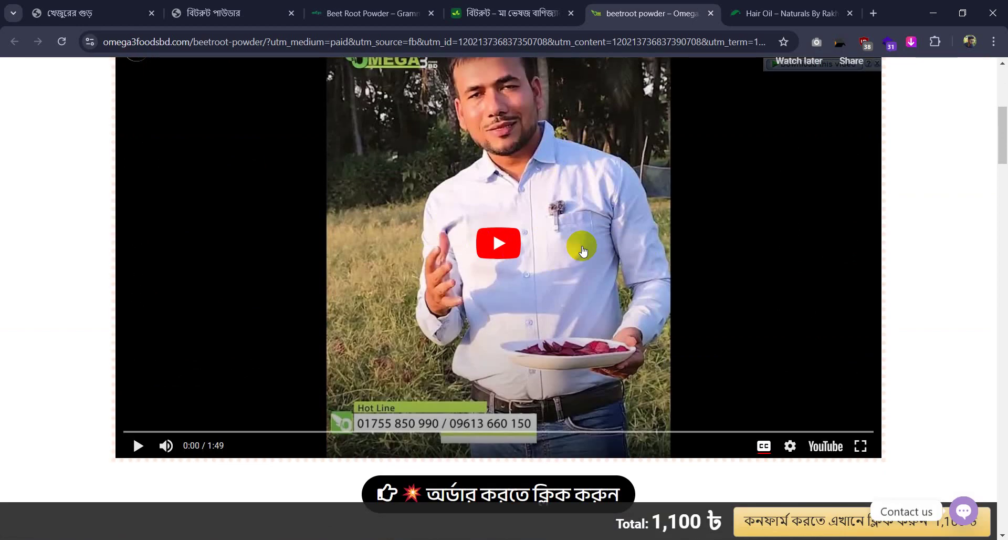
scroll(412, 315, down, 3)
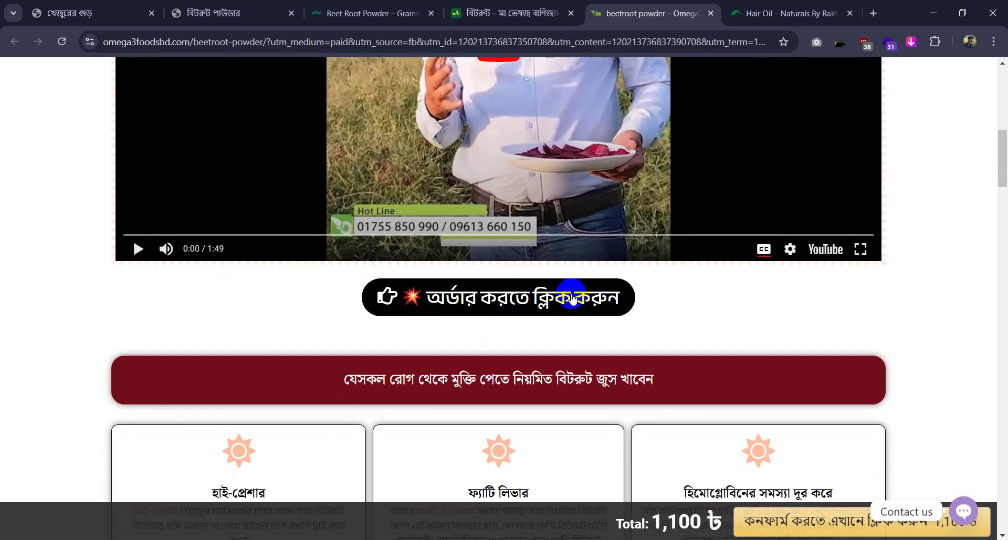
scroll(573, 297, down, 2)
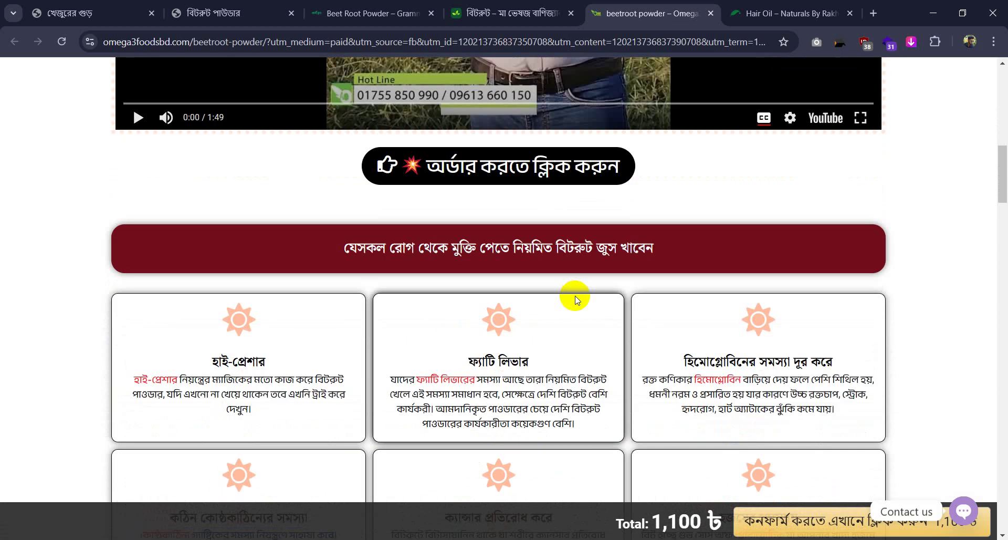
scroll(360, 198, down, 2)
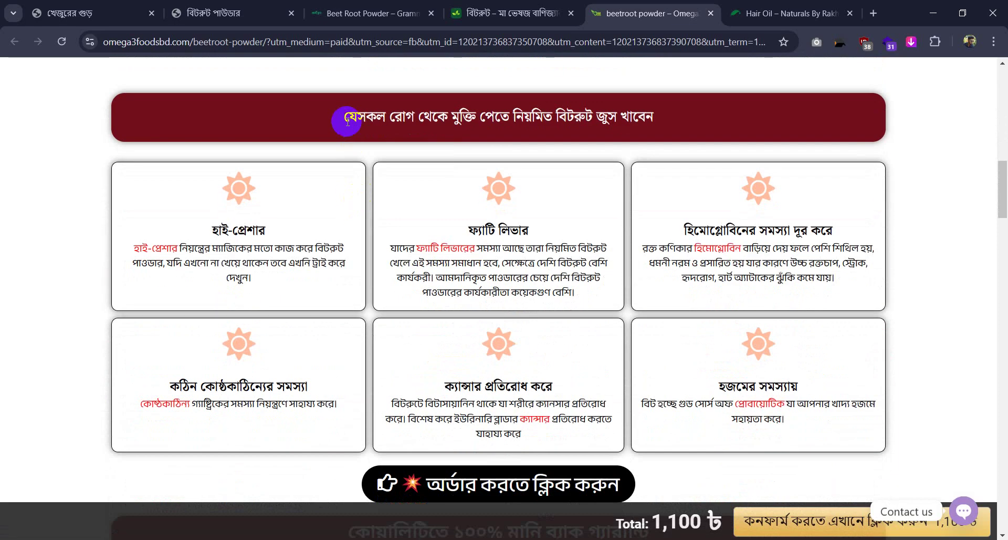
drag(345, 116, 678, 109)
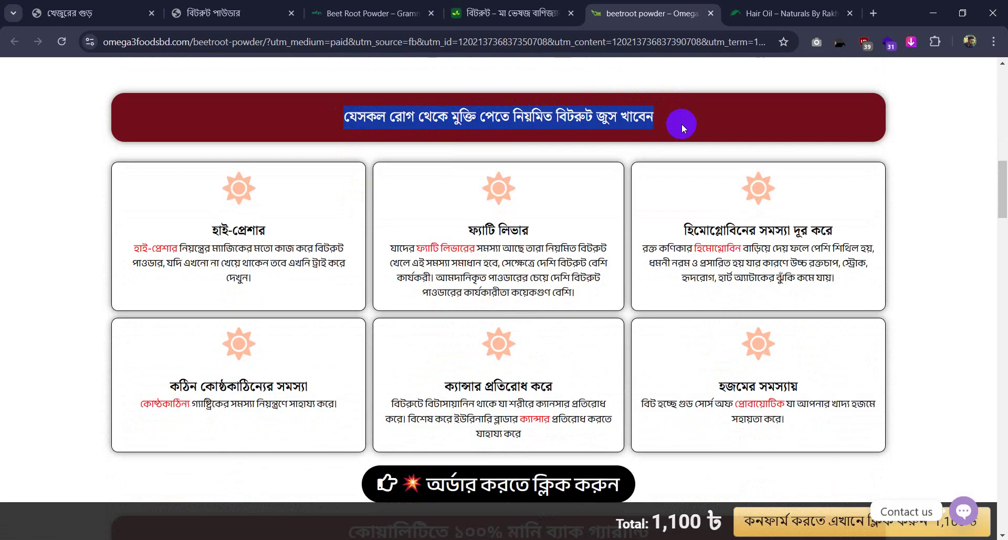
scroll(581, 198, down, 3)
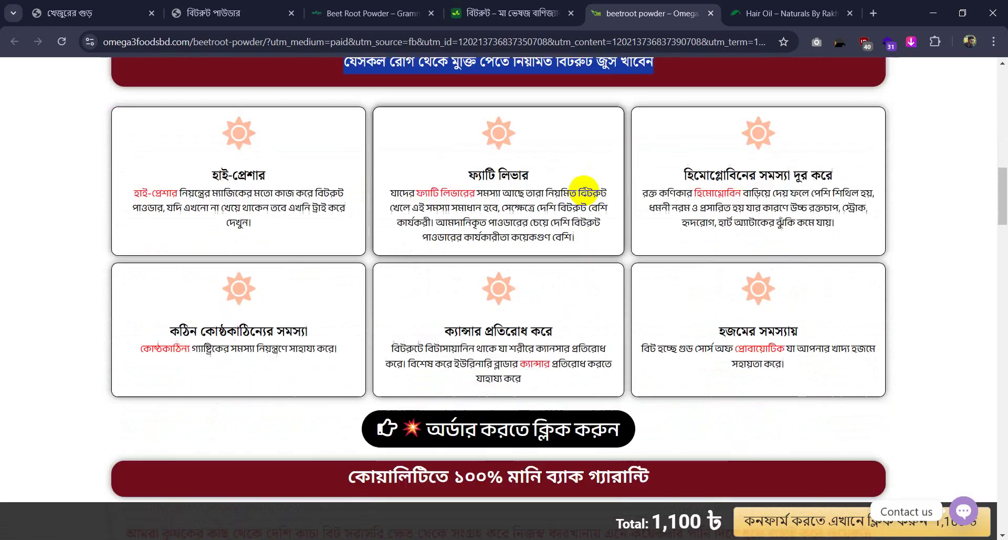
drag(198, 88, 290, 99)
scroll(296, 173, up, 15)
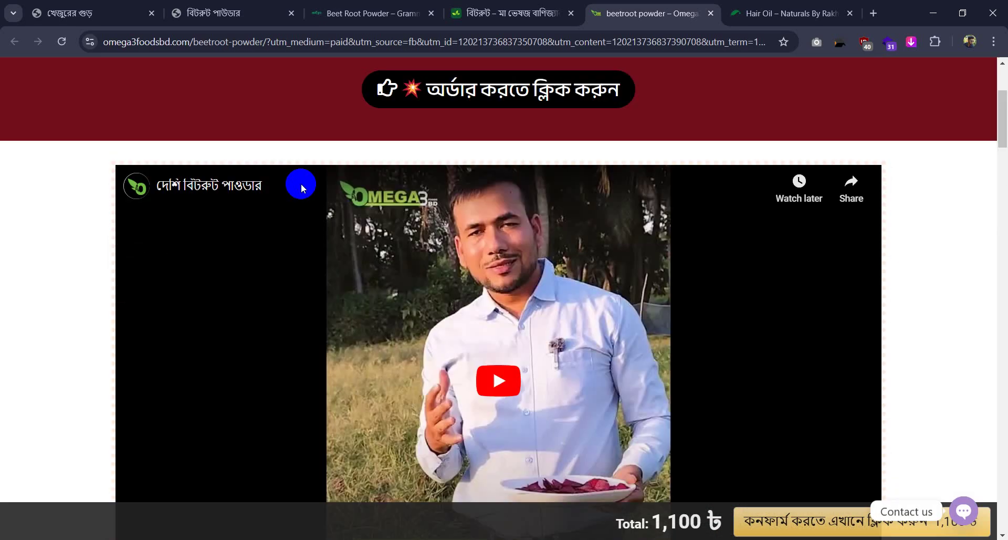
Highlight the হাই-প্রেশার card heading and the money-back guarantee heading text
drag(164, 167, 214, 162)
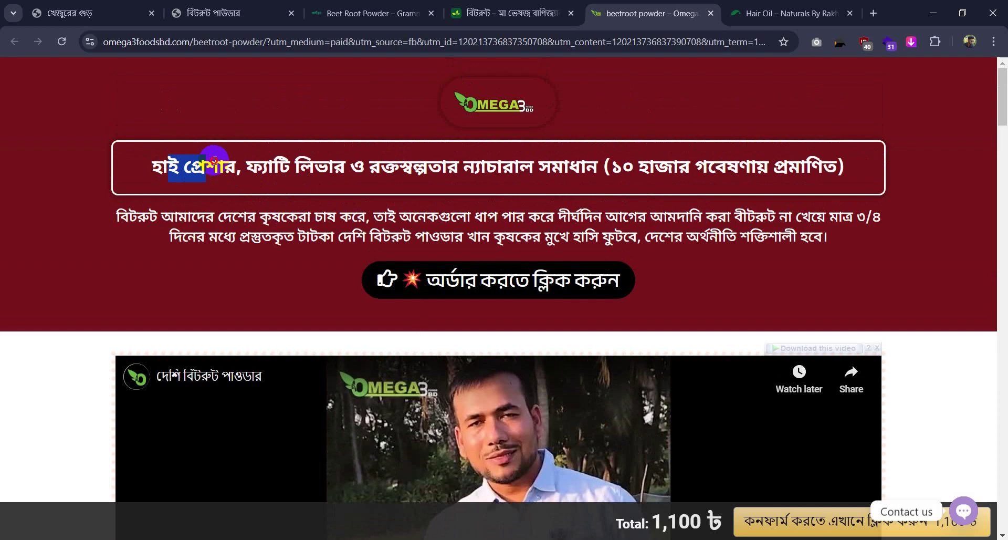
scroll(337, 256, down, 16)
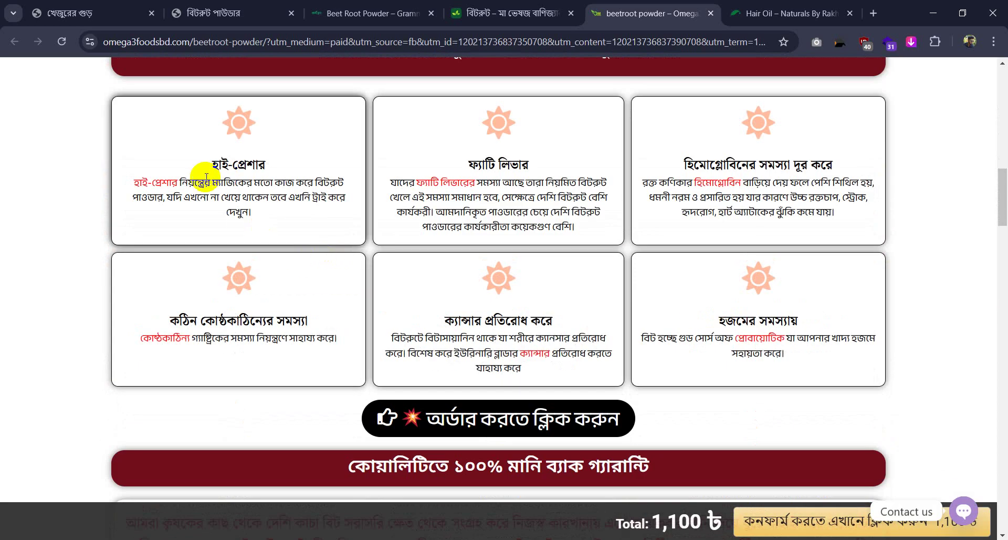
drag(247, 164, 261, 158)
click(214, 165)
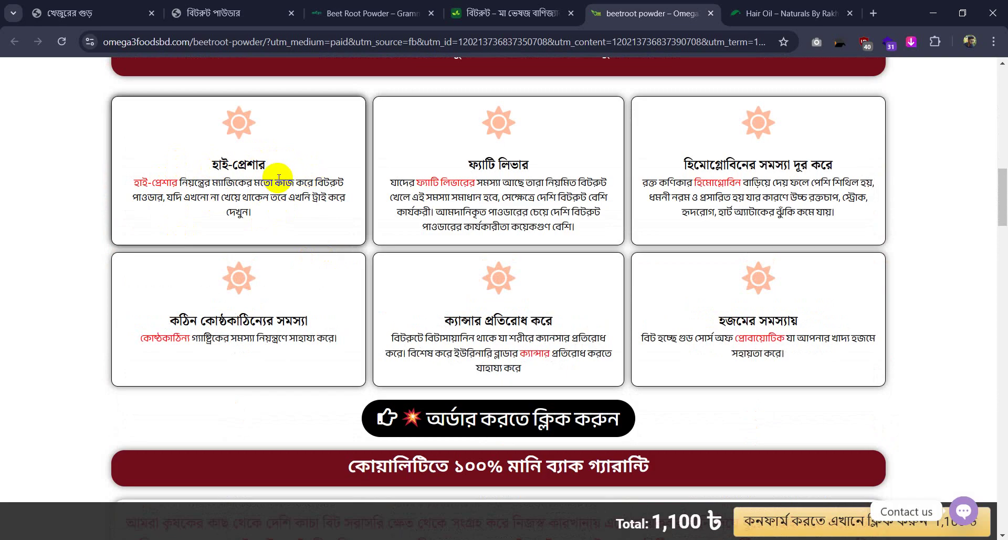
scroll(275, 180, down, 5)
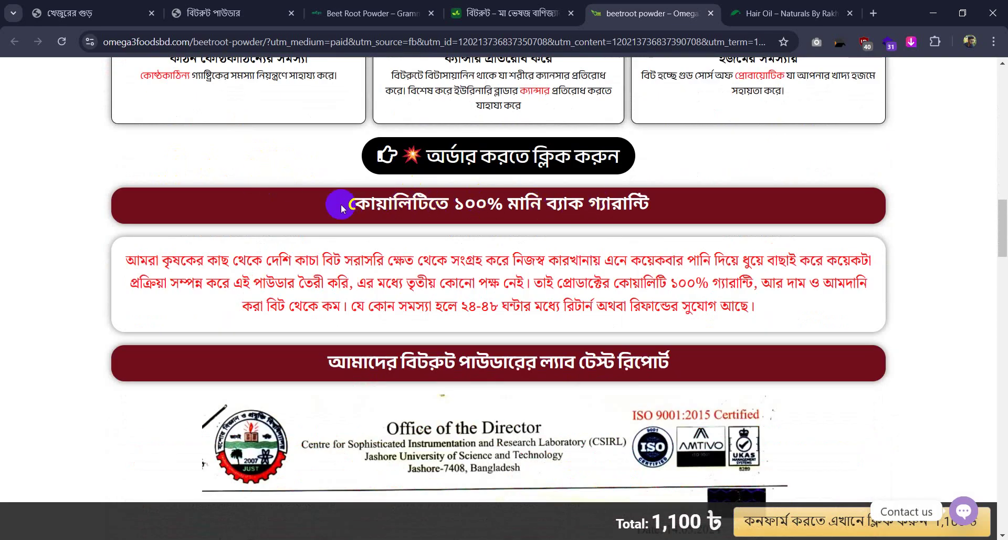
drag(338, 205, 673, 199)
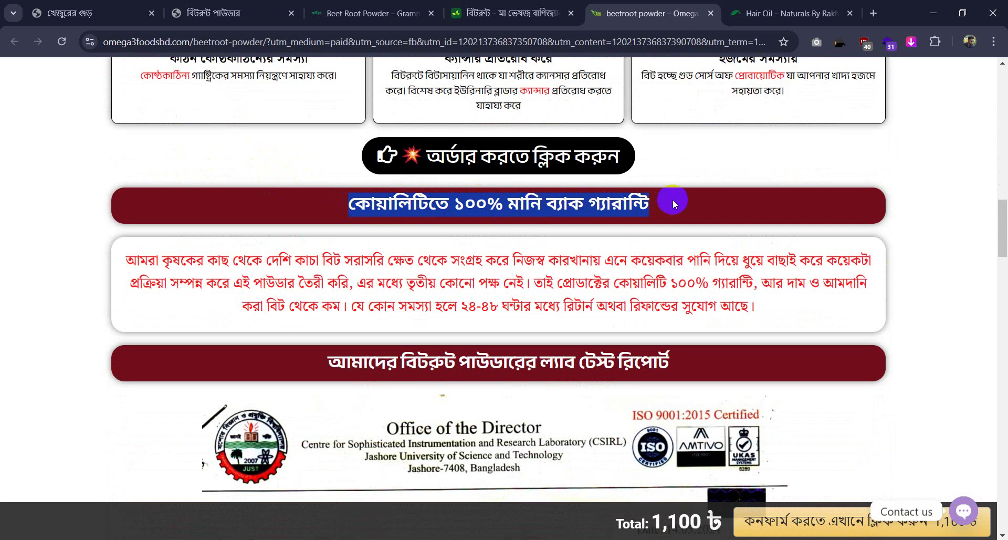
click(749, 197)
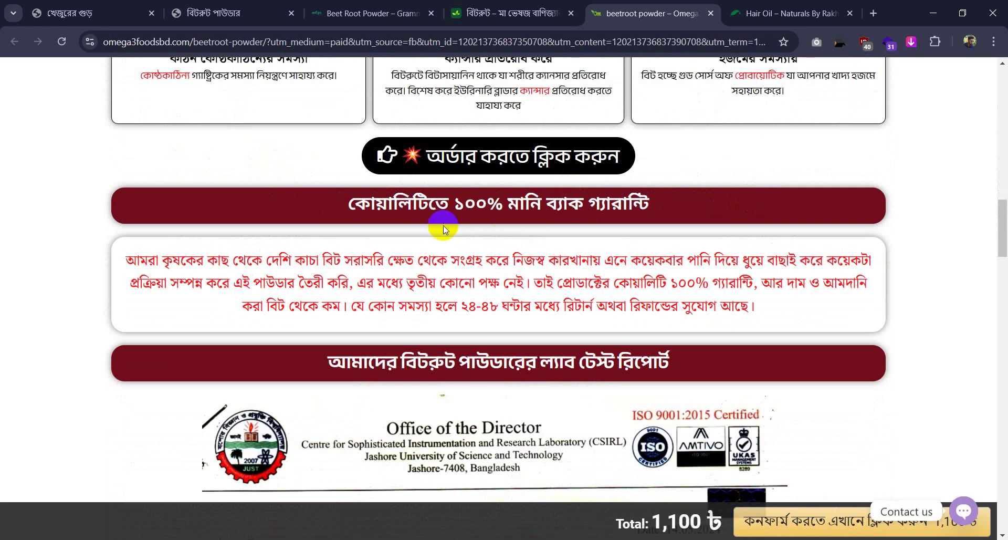
Select the lab test report heading and scroll the Test Report table down to the usage section
scroll(448, 230, down, 3)
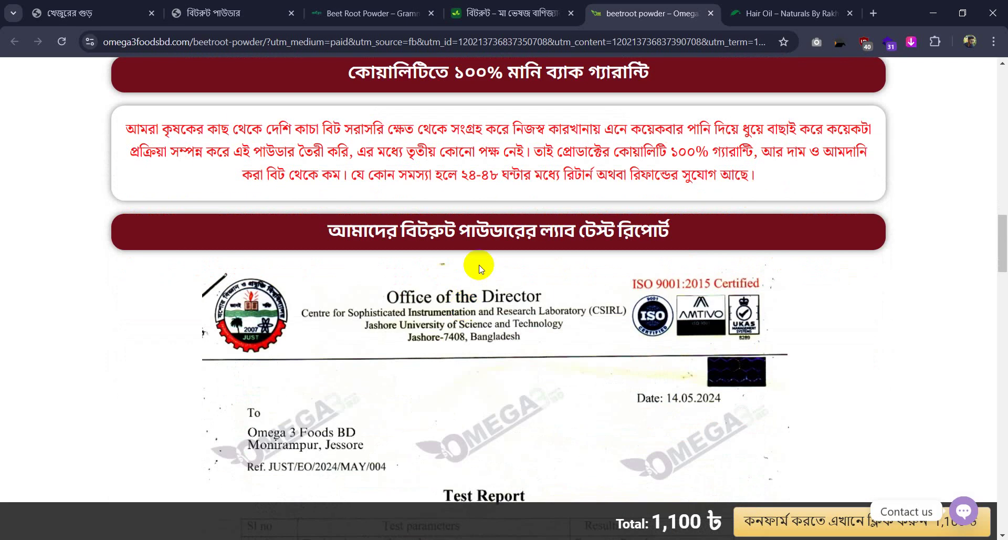
drag(345, 233, 691, 237)
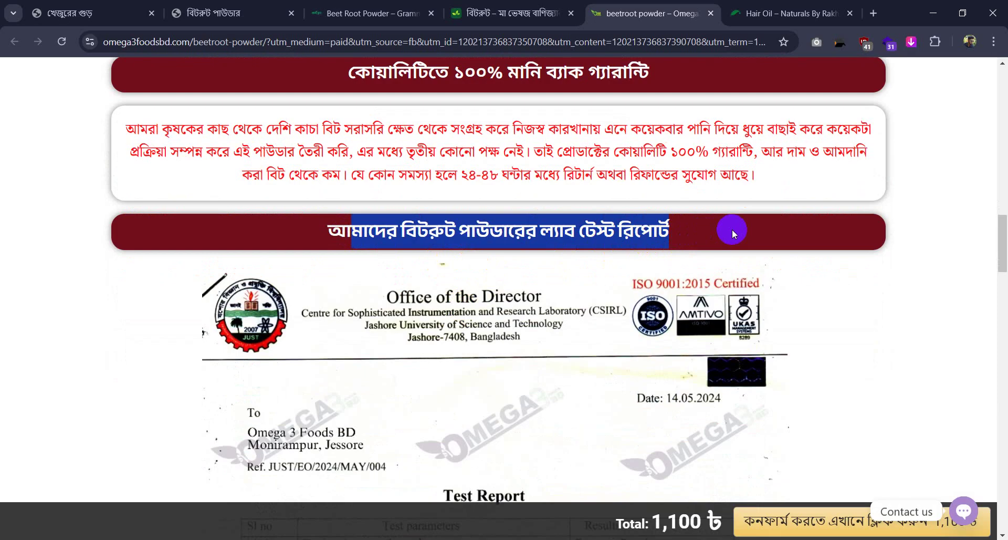
click(532, 231)
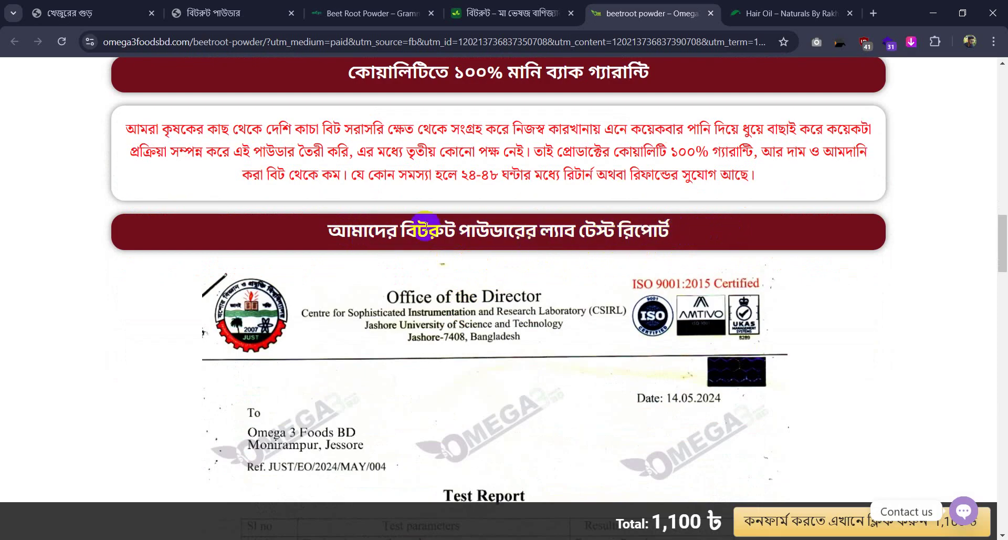
drag(325, 231, 721, 218)
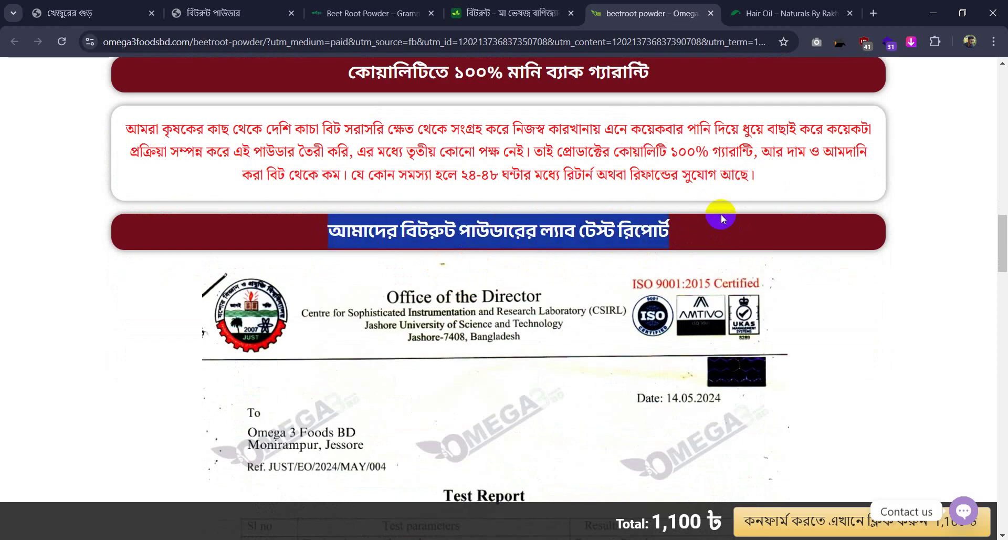
scroll(604, 319, down, 4)
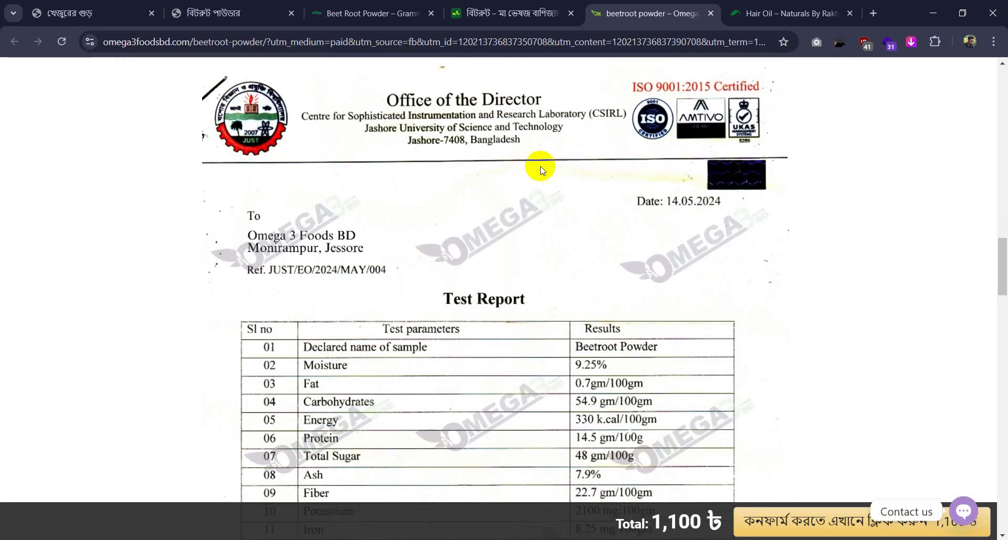
scroll(528, 230, down, 6)
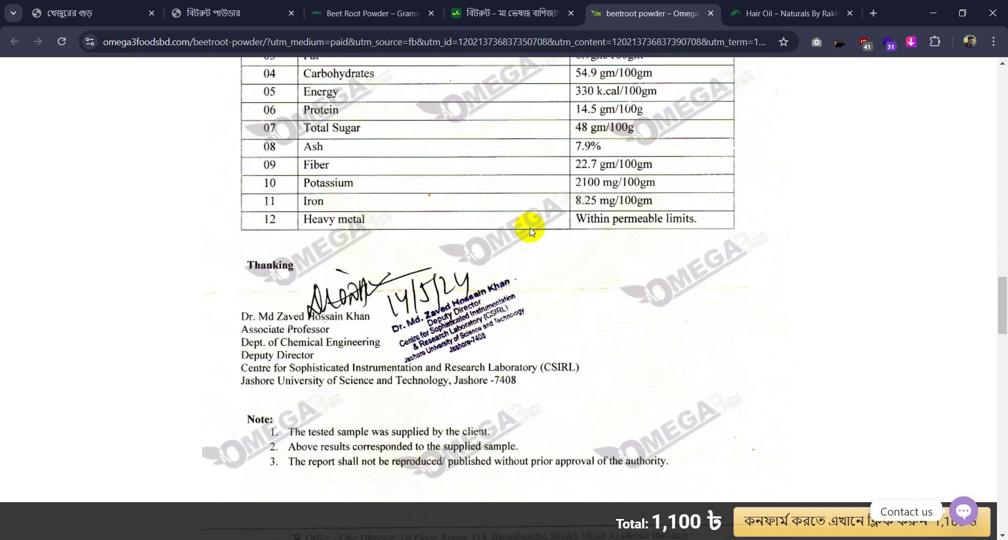
scroll(541, 218, down, 3)
scroll(588, 191, down, 6)
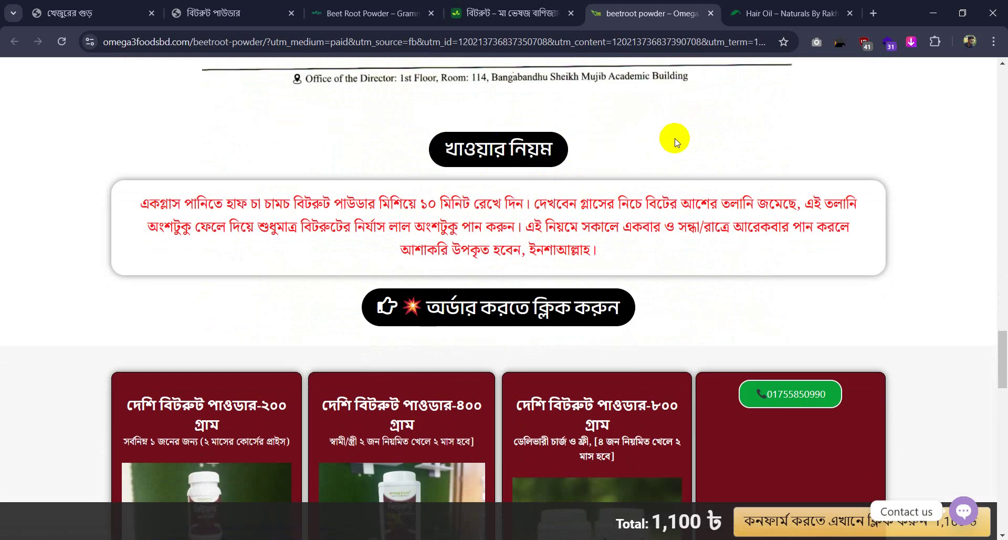
Select the usage box text, the 200 and 400-gram package titles, and the 50 টাকা delivery-charge banner
scroll(543, 147, down, 3)
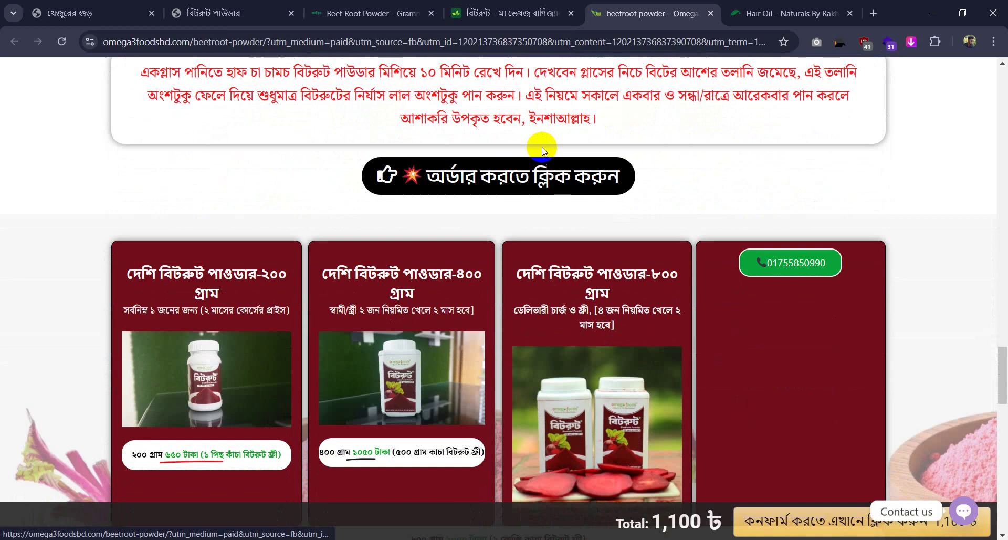
scroll(545, 149, up, 3)
drag(160, 203, 877, 221)
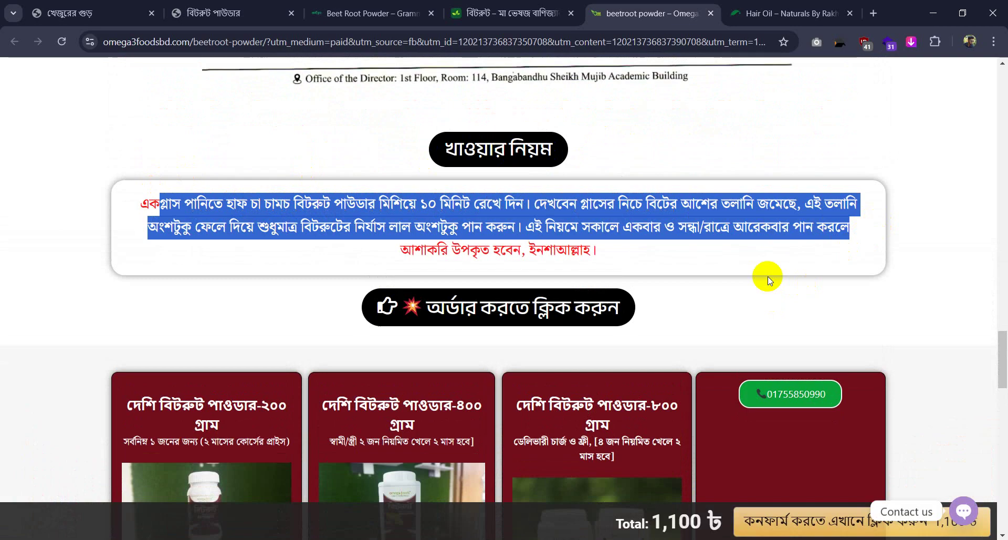
scroll(767, 276, down, 6)
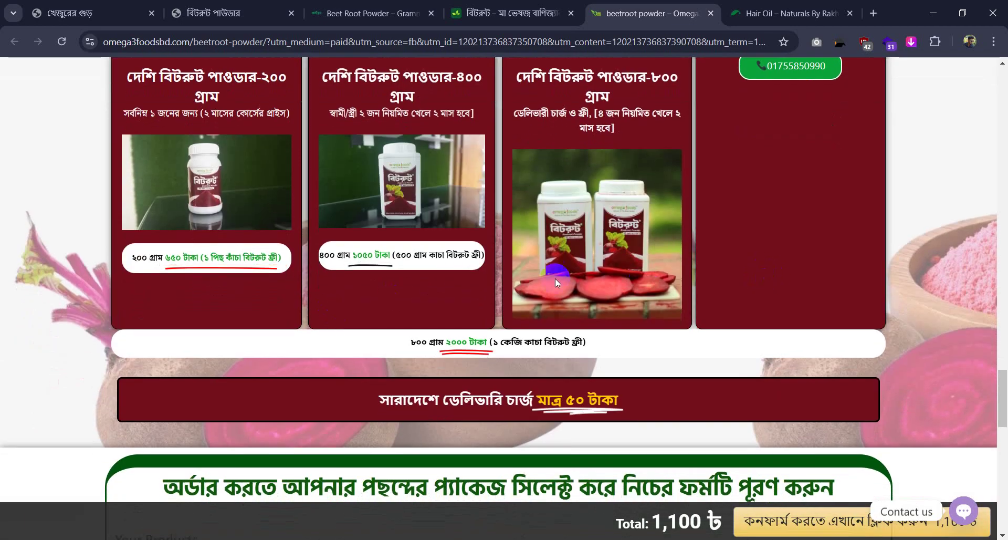
scroll(557, 283, up, 3)
drag(142, 212, 280, 233)
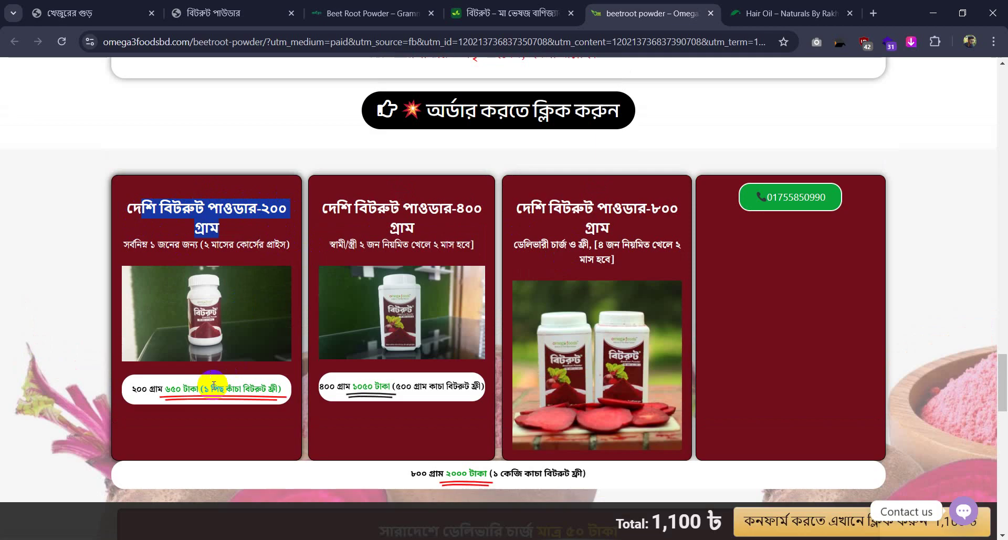
drag(336, 206, 472, 216)
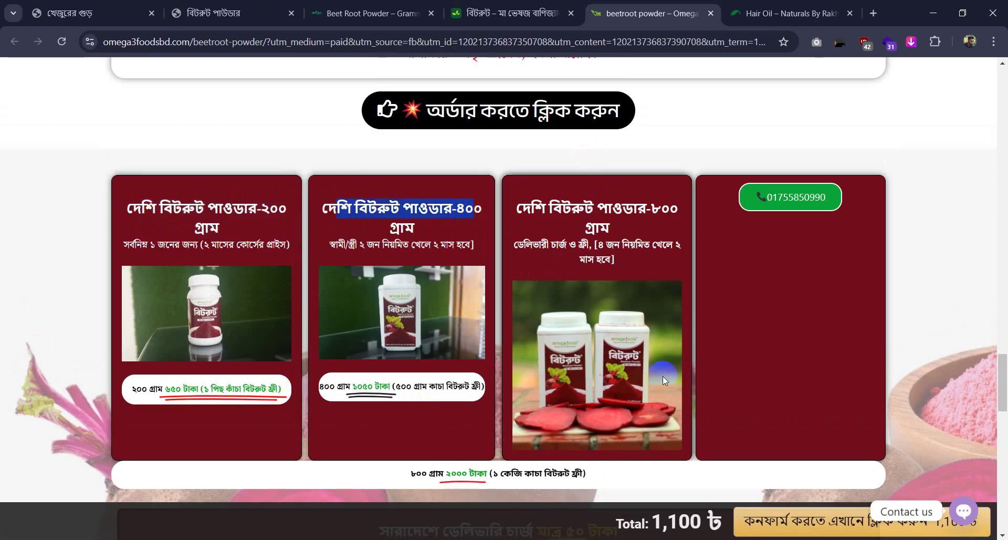
scroll(604, 258, down, 8)
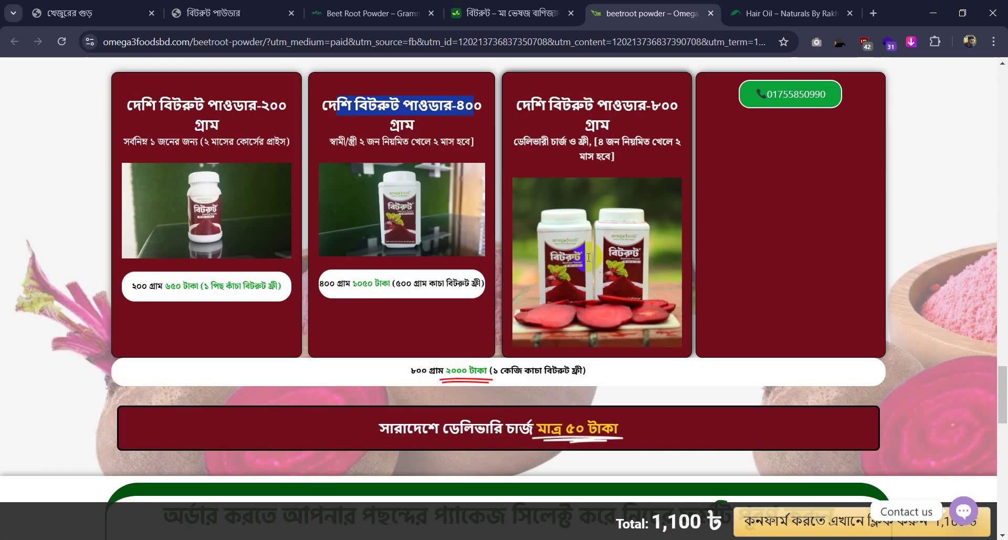
scroll(588, 258, up, 4)
drag(361, 266, 640, 267)
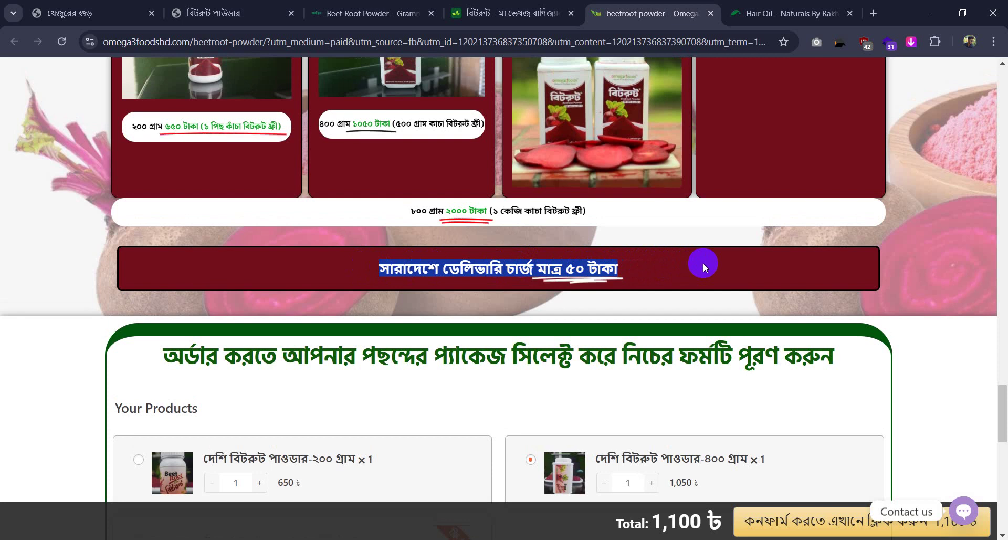
Raise the 200-gram beetroot package quantity to 2
scroll(596, 225, down, 3)
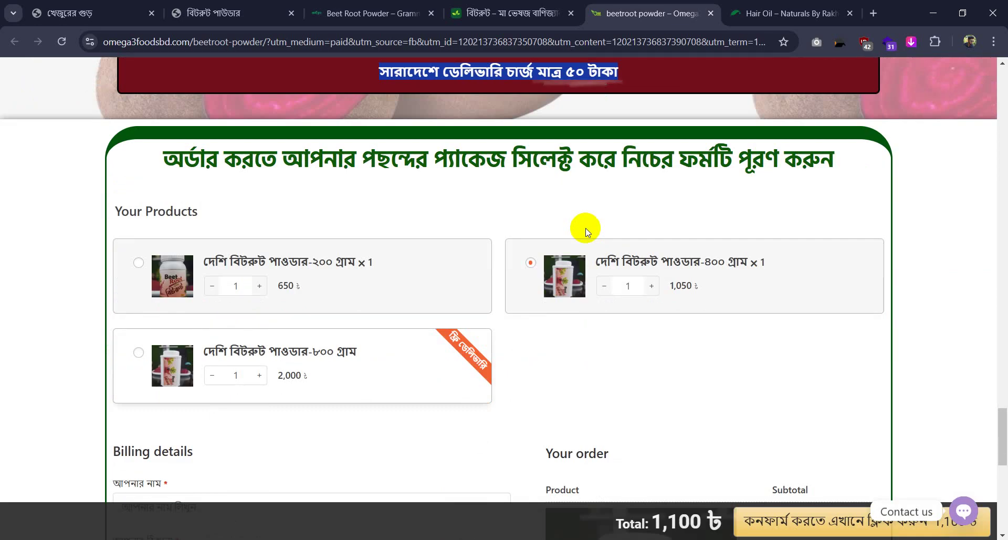
scroll(603, 315, down, 2)
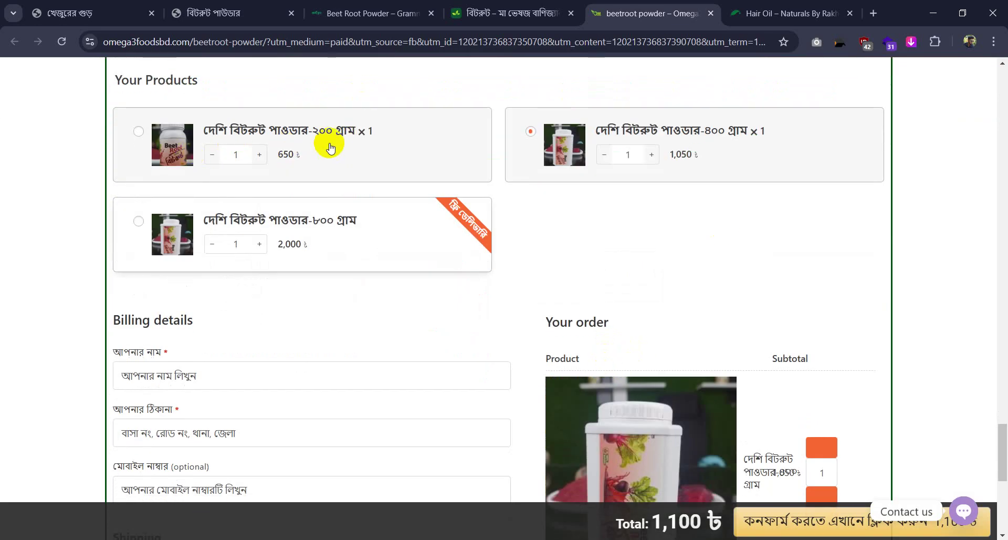
click(259, 154)
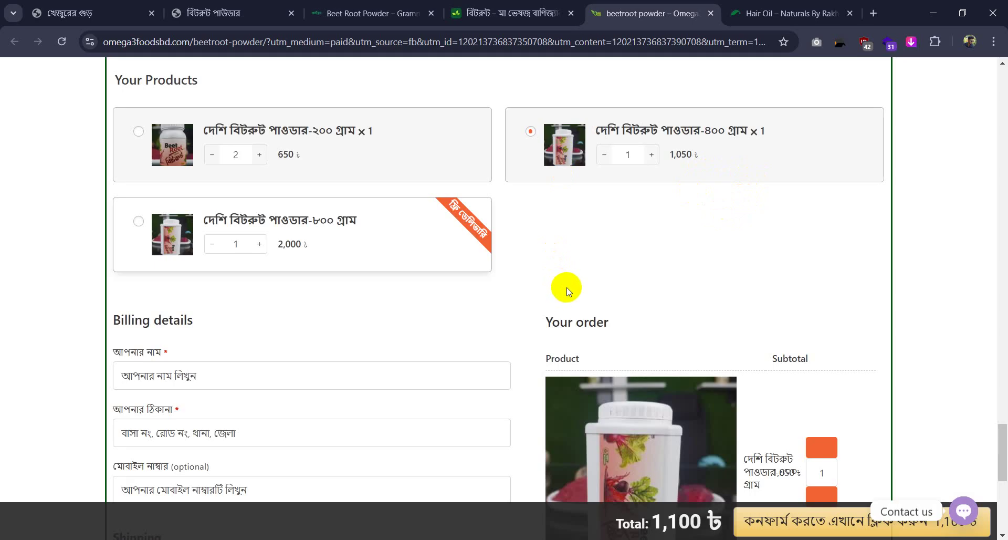
Compare the jaggery and grammofood order forms, then open the Naturals By Rakhi Hair Oil tab
key(ctrl+1)
scroll(461, 270, down, 10)
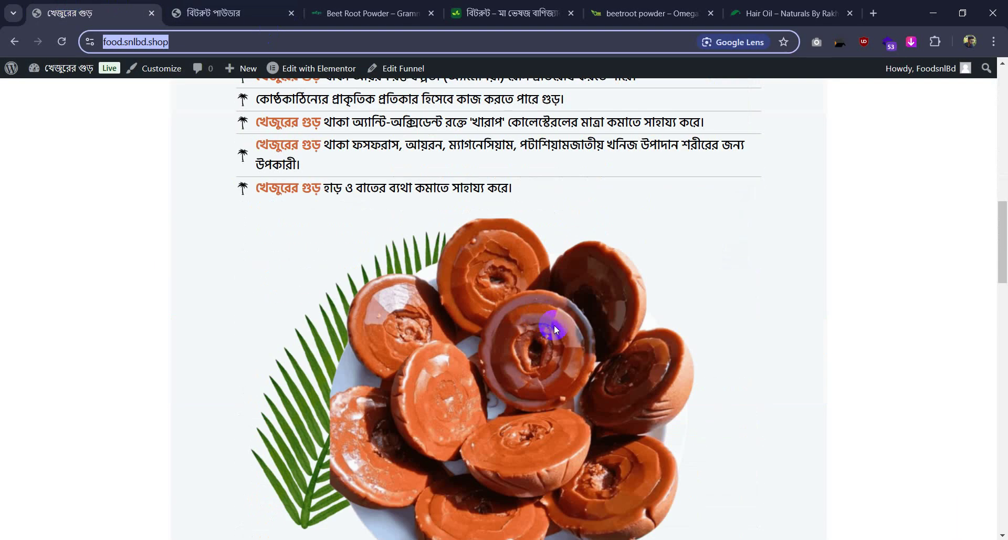
scroll(553, 330, down, 10)
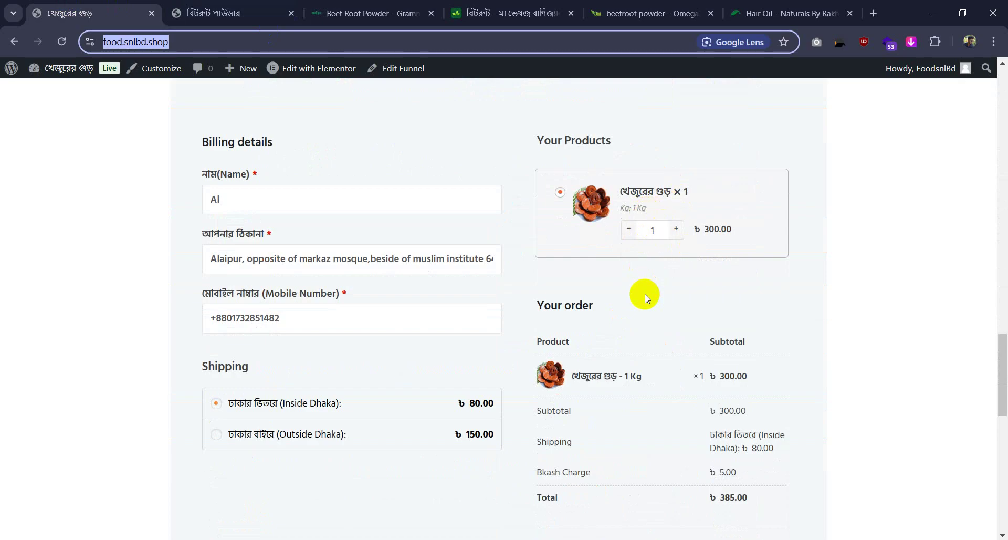
click(388, 5)
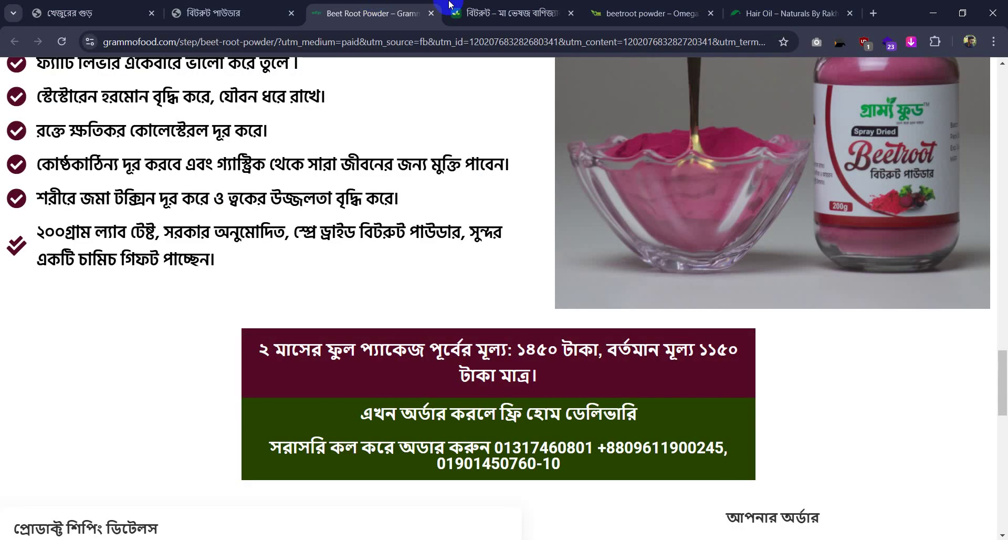
scroll(603, 383, down, 15)
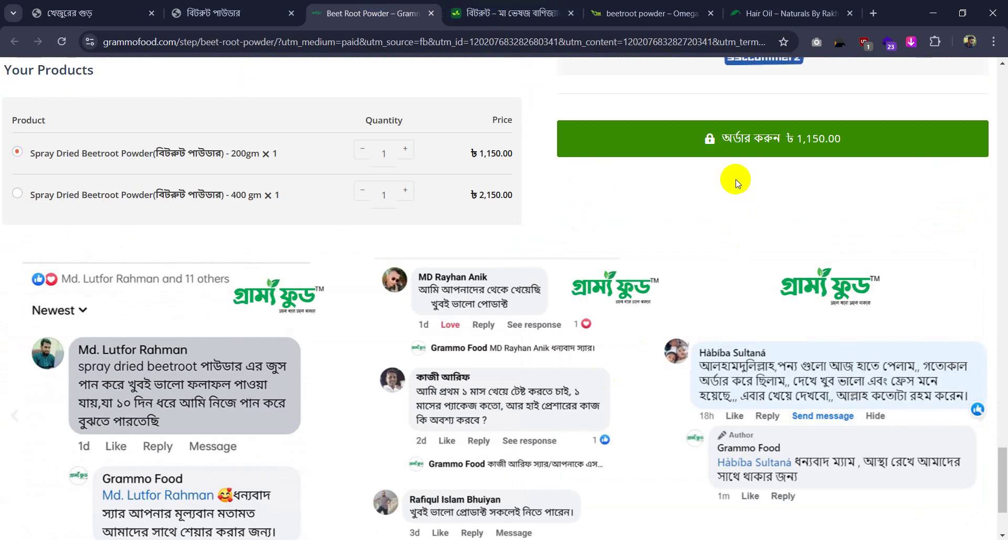
click(779, 6)
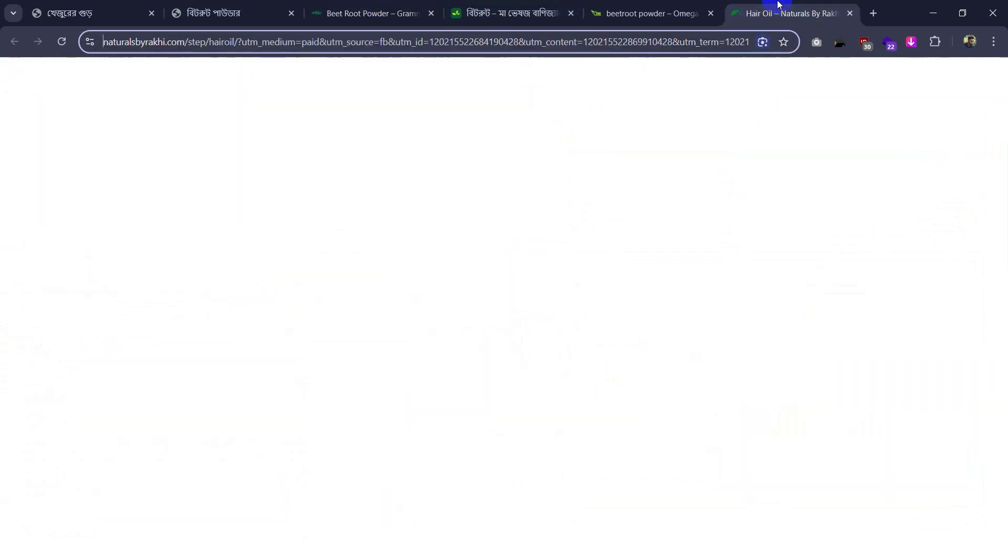
Dismiss the hair oil page's spin-wheel popup, briefly play and pause its intro video, then switch to WhatsApp
click(831, 147)
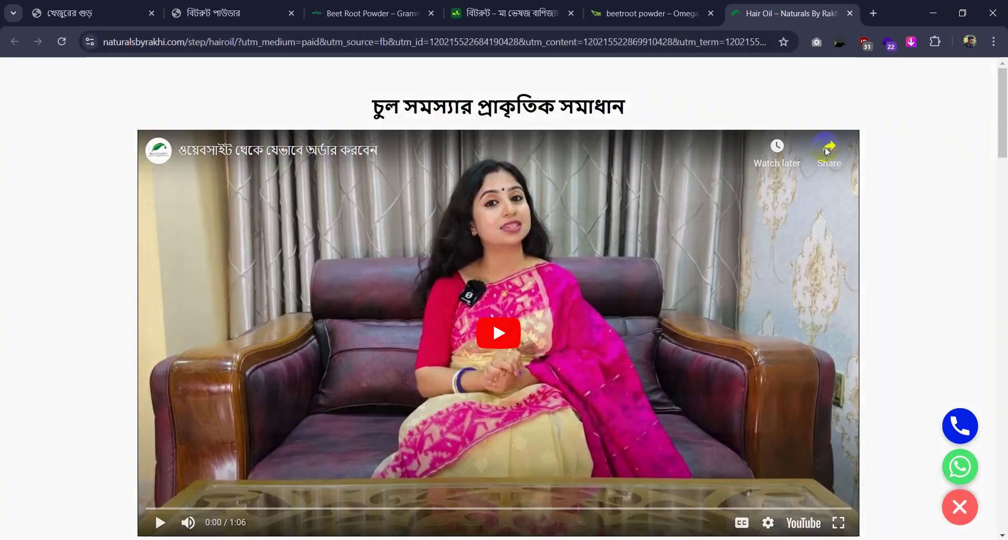
click(531, 351)
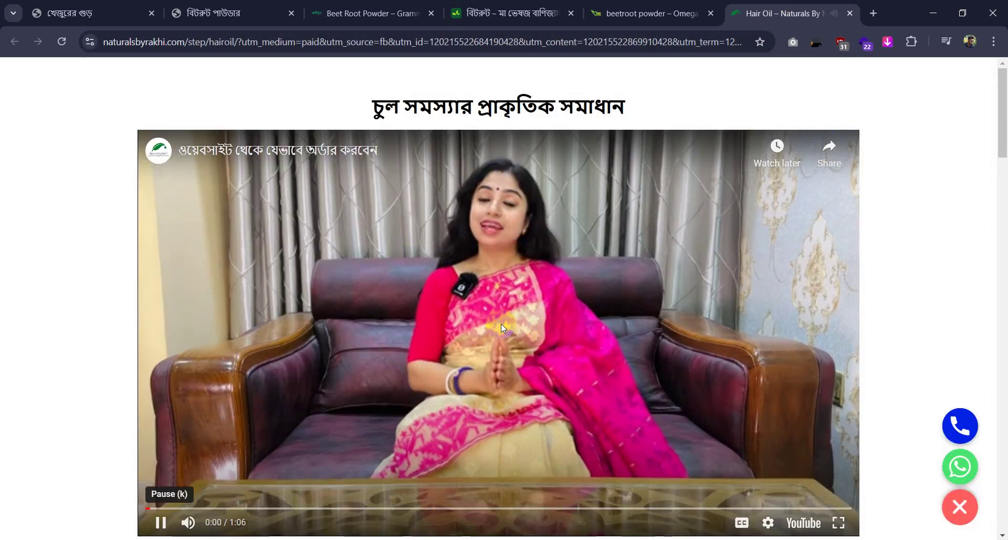
scroll(609, 180, down, 4)
scroll(610, 181, up, 1)
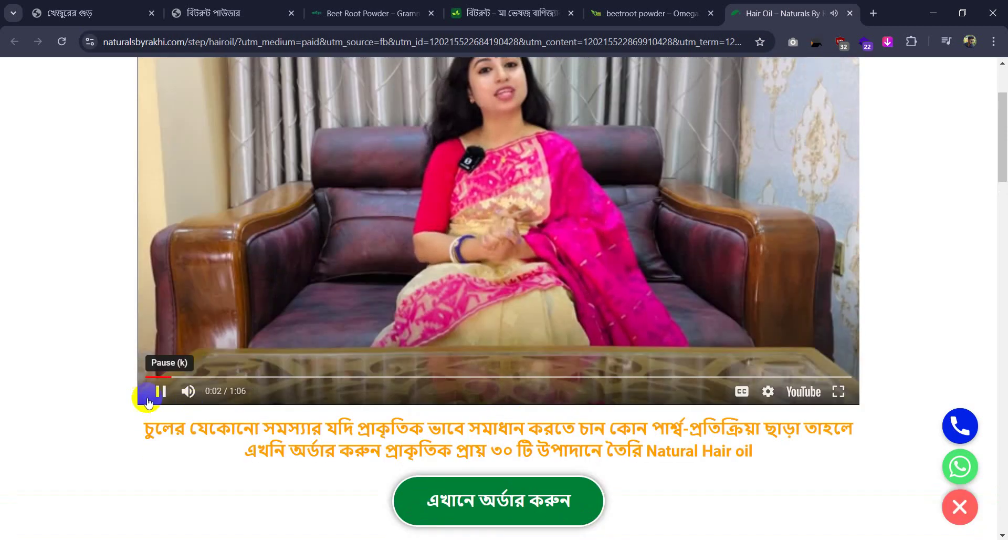
scroll(571, 302, up, 1)
click(571, 302)
scroll(571, 300, up, 2)
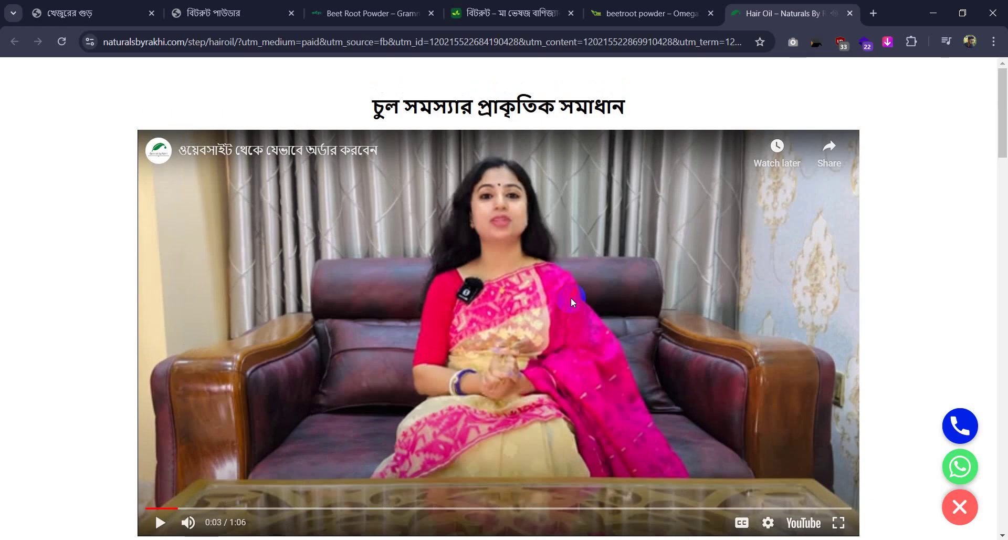
key(alt+Tab)
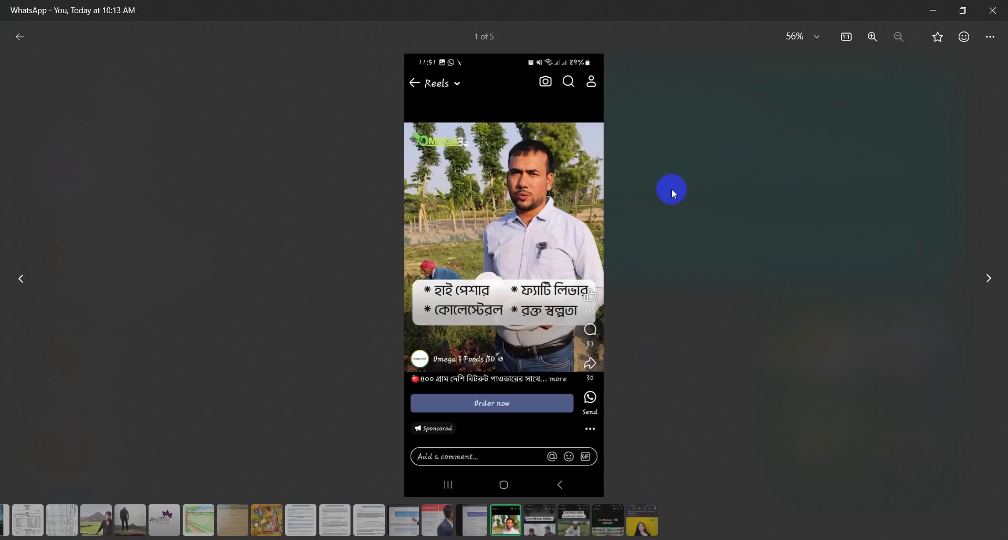
Advance to the fifth screenshot, the Naturals by Rakhi hair-oil ad, zoom in and out, then close the viewer
click(981, 275)
click(981, 275)
click(980, 276)
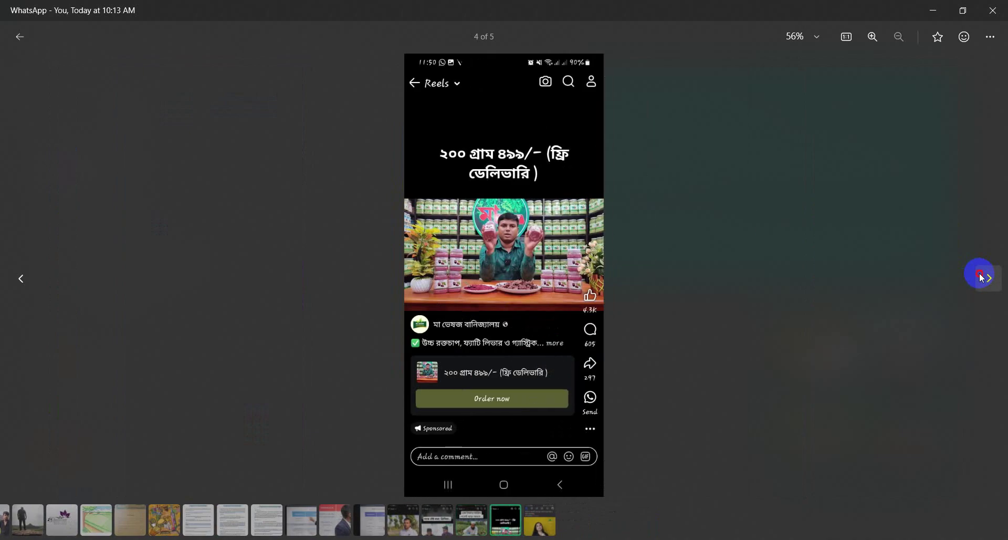
click(980, 276)
click(504, 286)
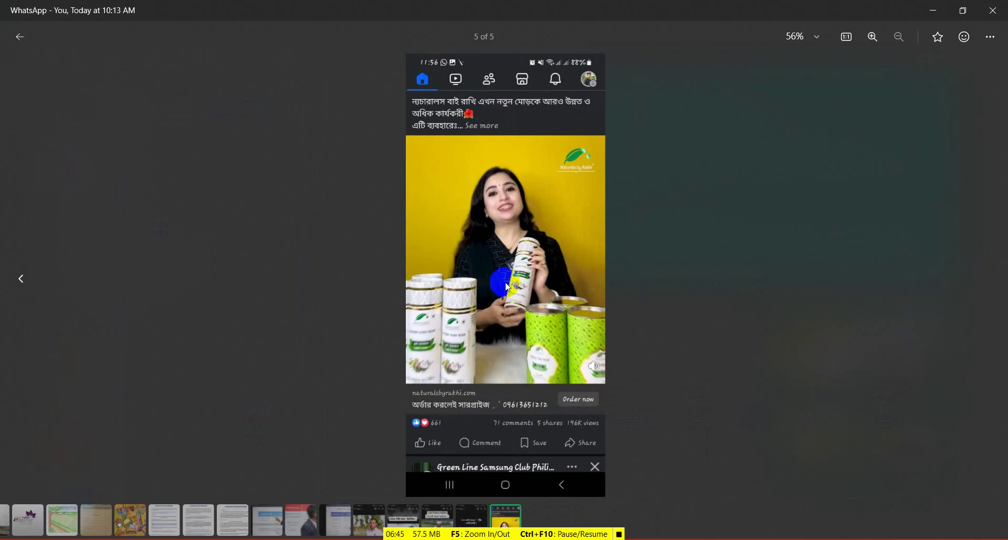
click(619, 534)
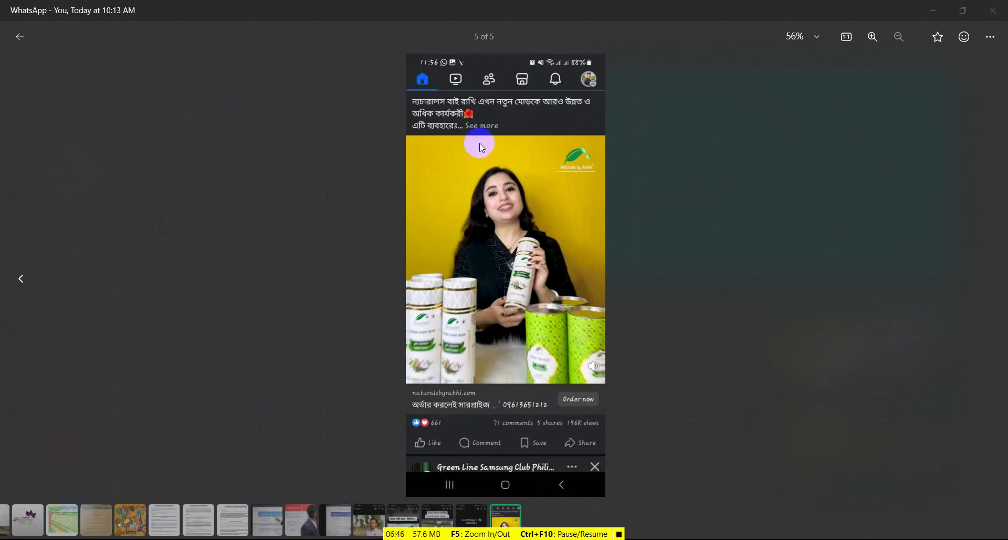
scroll(484, 85, up, 3)
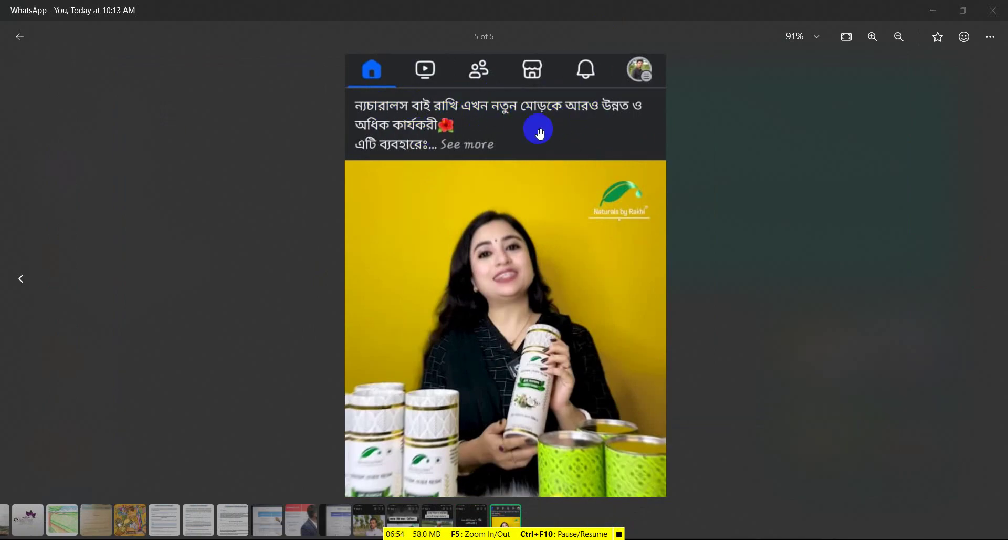
scroll(540, 128, down, 3)
scroll(533, 418, up, 4)
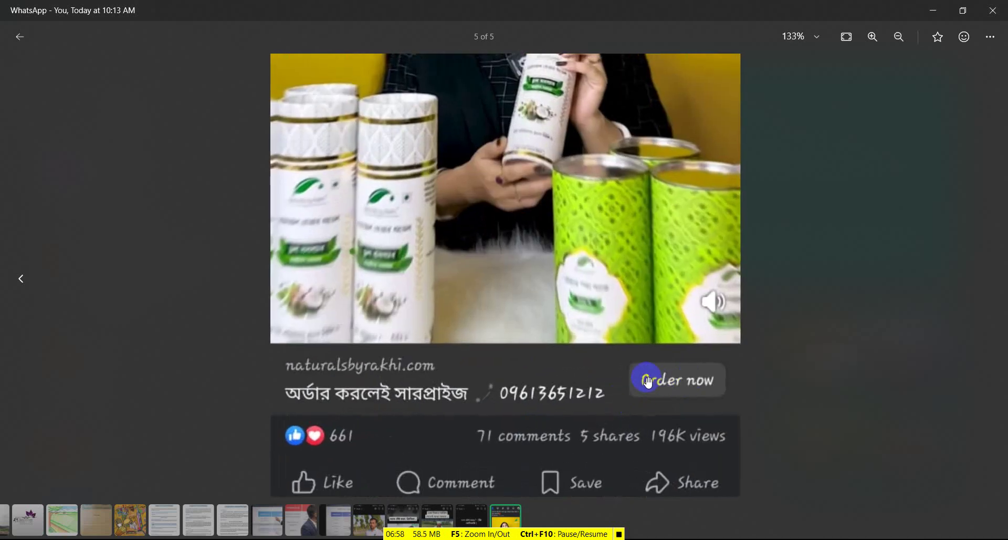
scroll(473, 240, down, 3)
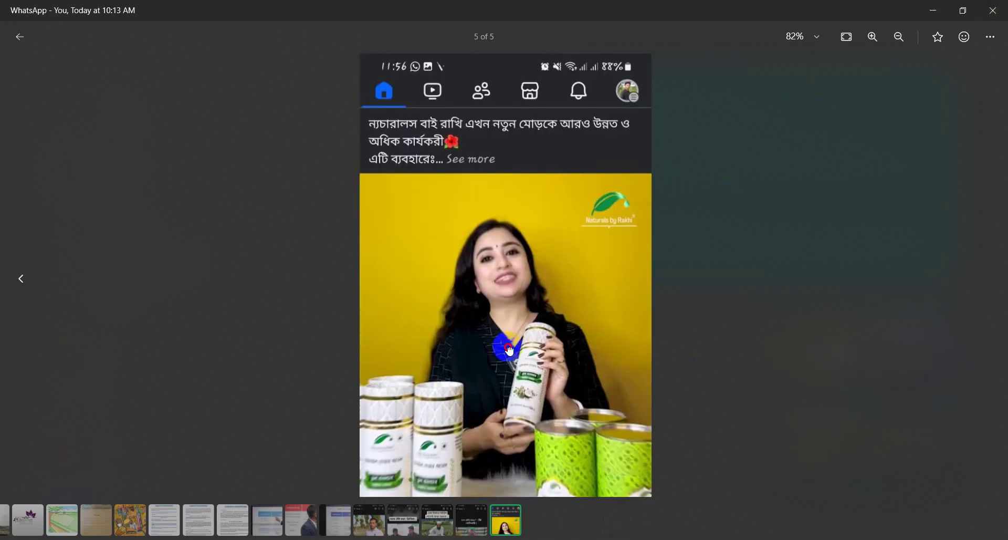
click(993, 11)
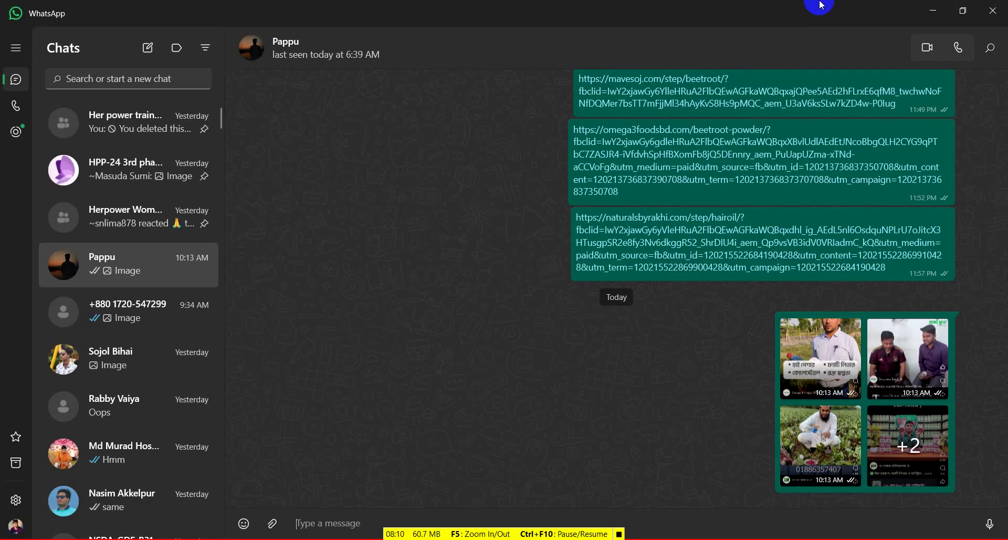
Switch to the Hair Oil – Naturals By Rakhi page and highlight its main heading and FAQ text
key(alt+Tab)
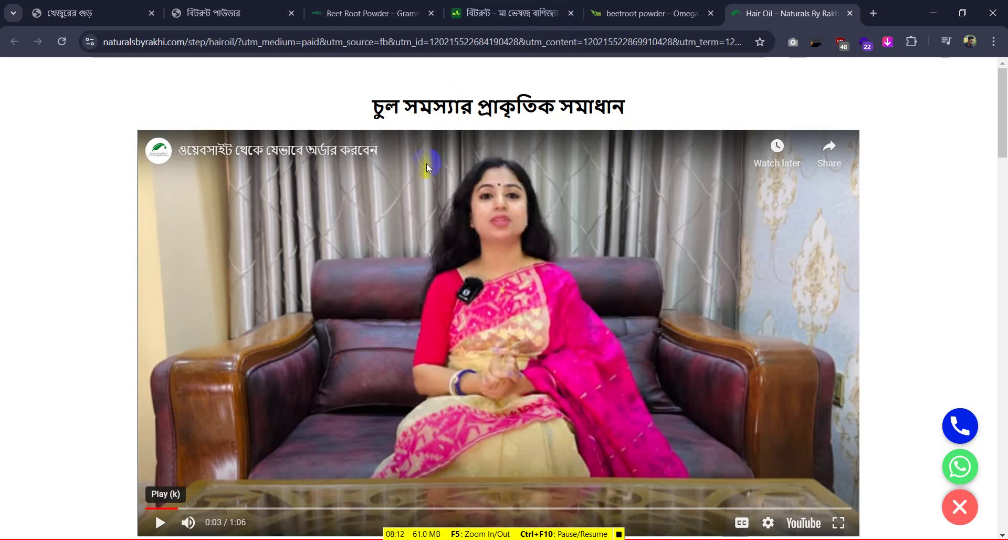
drag(367, 108, 631, 105)
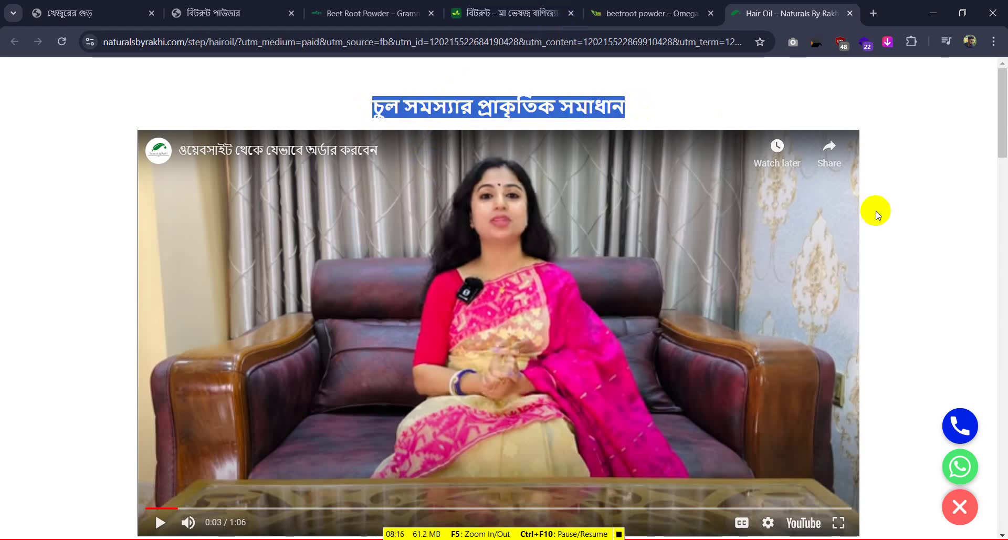
scroll(638, 221, down, 3)
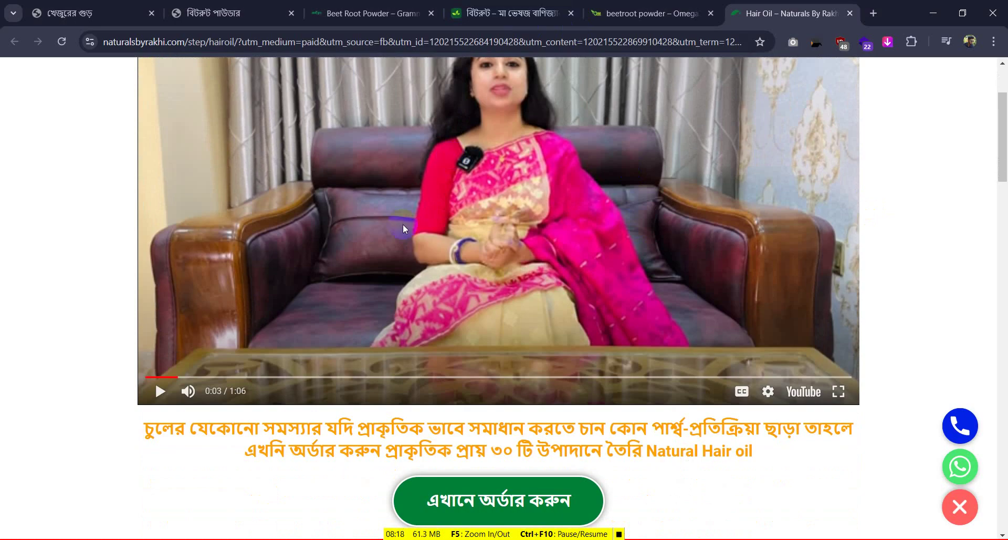
scroll(402, 223, up, 3)
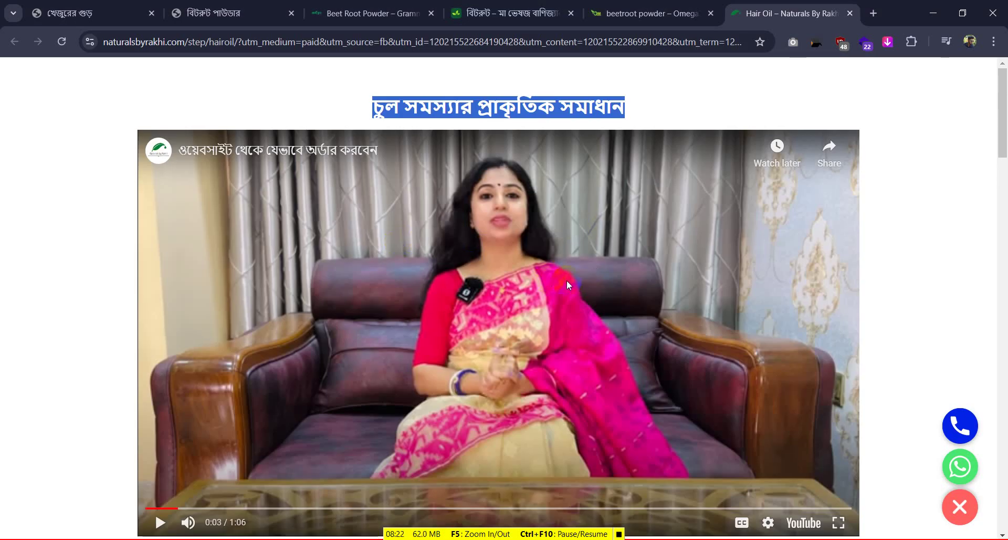
scroll(567, 282, down, 3)
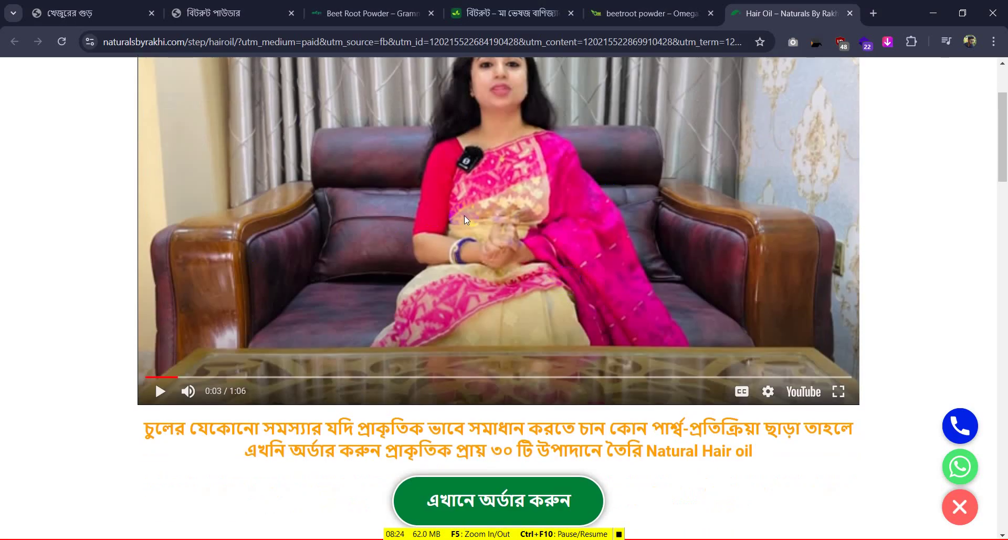
scroll(465, 215, down, 4)
drag(169, 230, 807, 259)
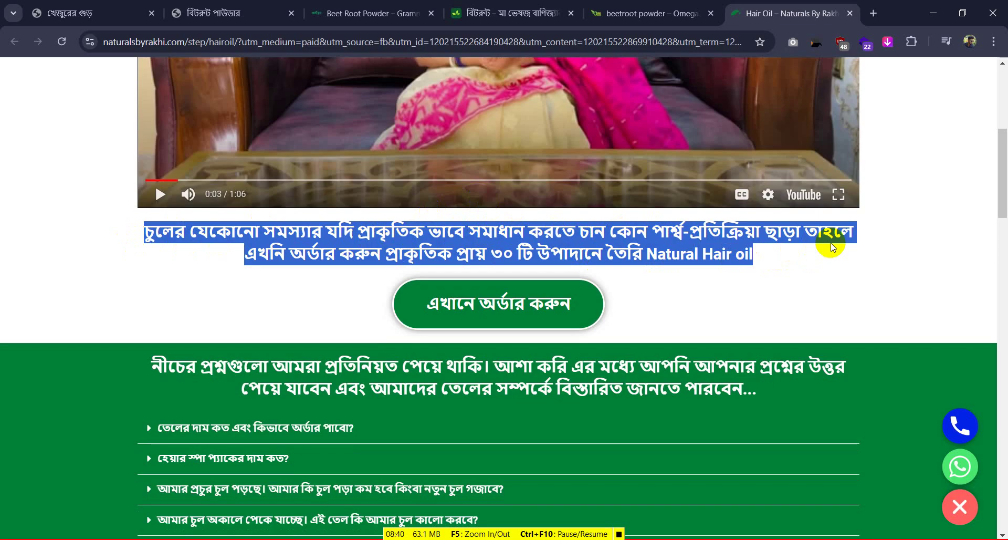
Study the trial and combo pricing packages (600–1500 টাকা) and the customer reviews below them
scroll(570, 313, down, 5)
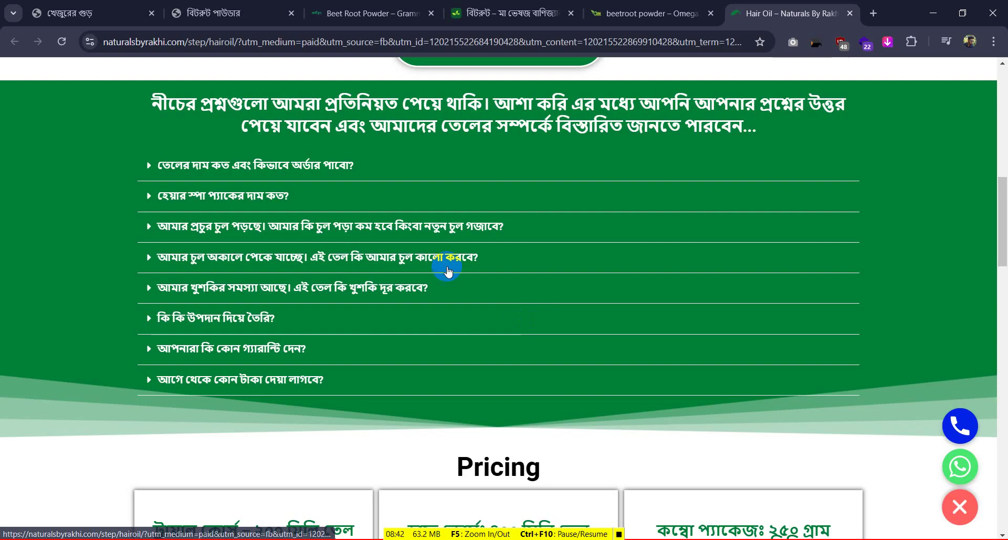
scroll(411, 175, down, 5)
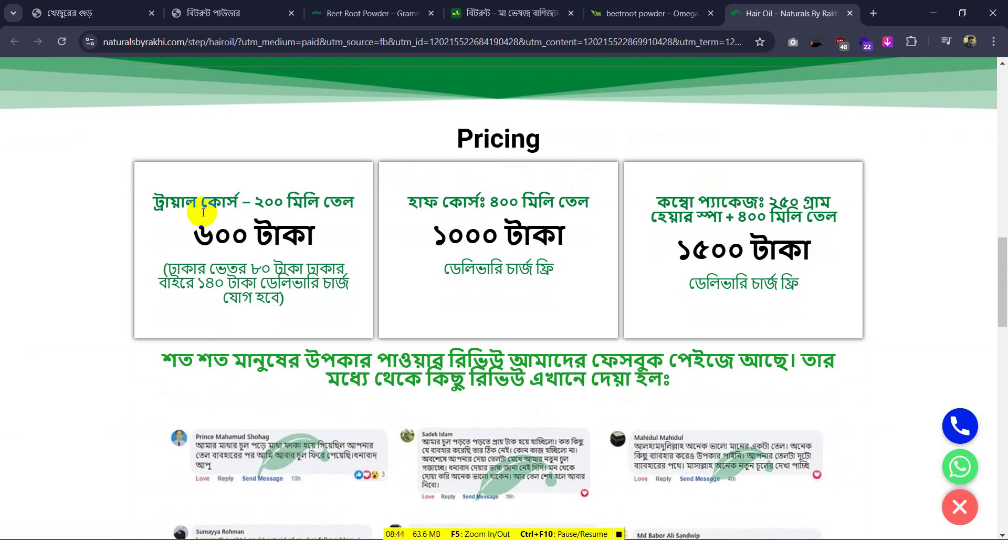
drag(185, 202, 270, 198)
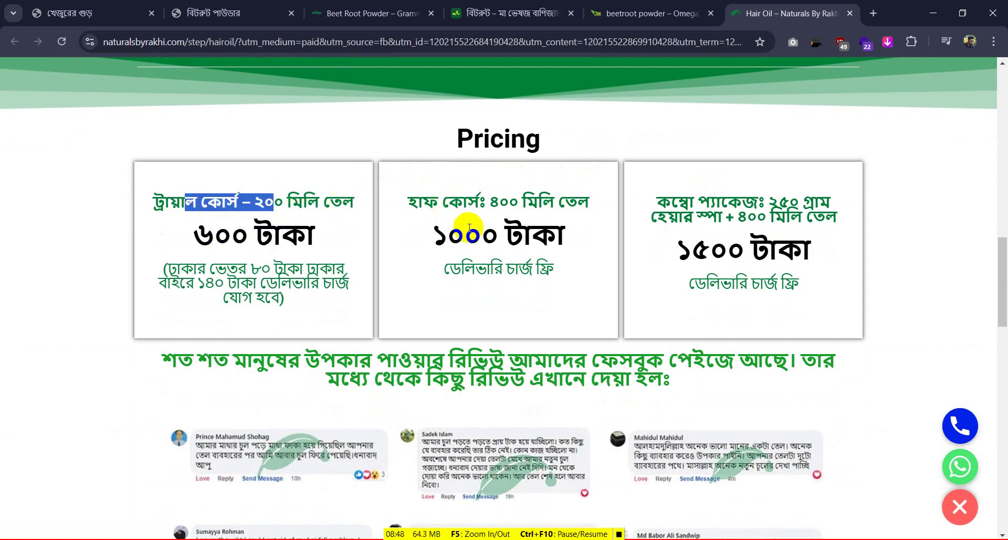
drag(671, 202, 803, 198)
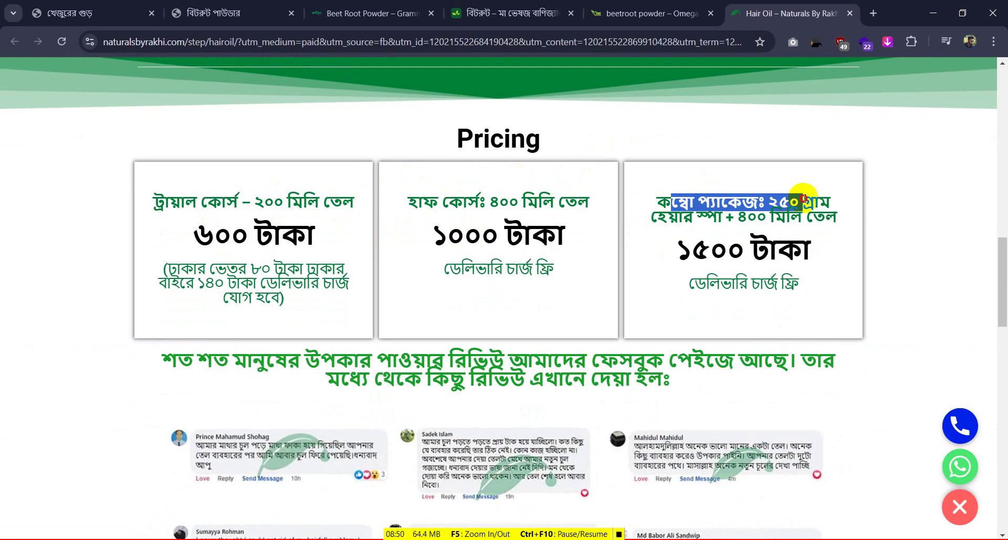
scroll(785, 256, down, 7)
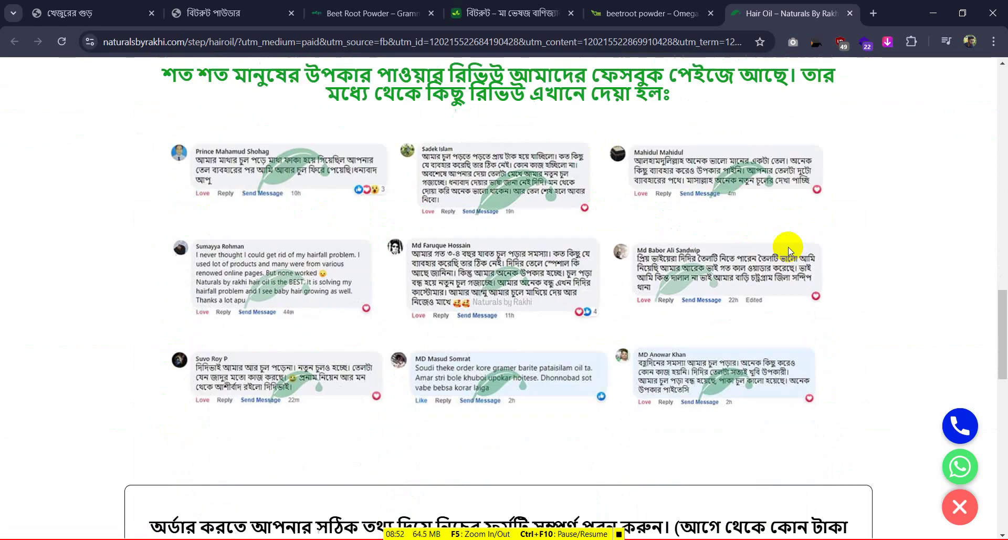
scroll(783, 251, up, 4)
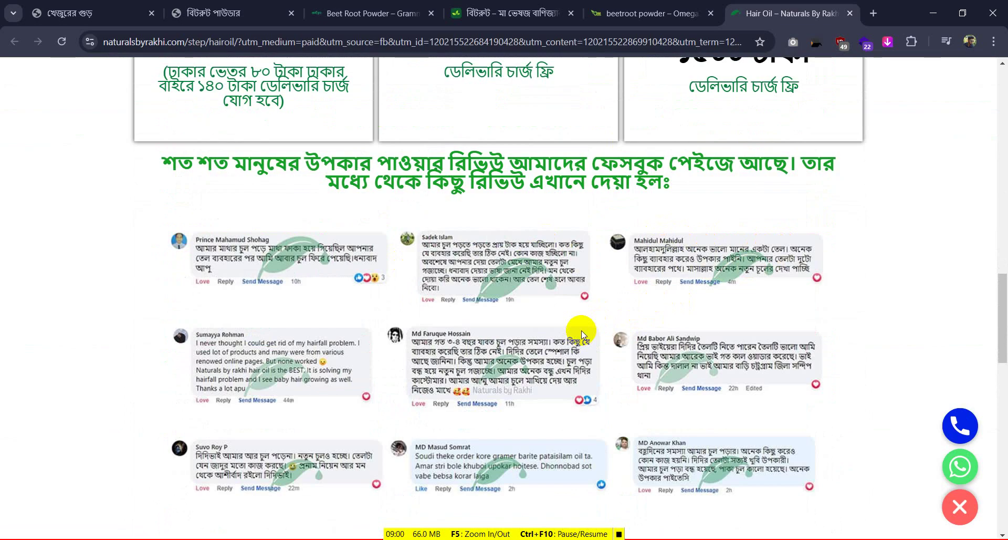
Review the hair oil page's checkout form and package cards, then return to the top
scroll(582, 329, down, 6)
scroll(582, 330, down, 5)
scroll(584, 327, up, 3)
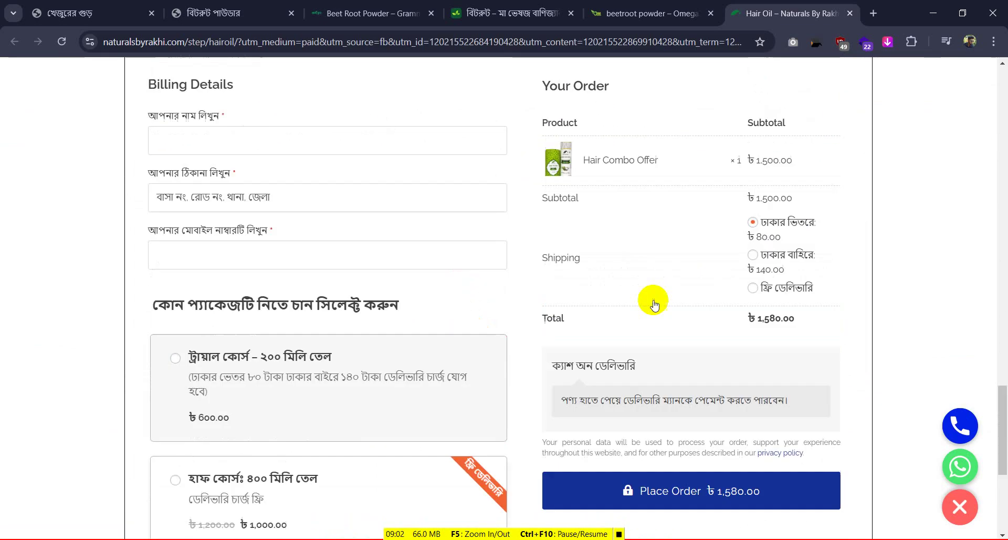
scroll(452, 310, down, 5)
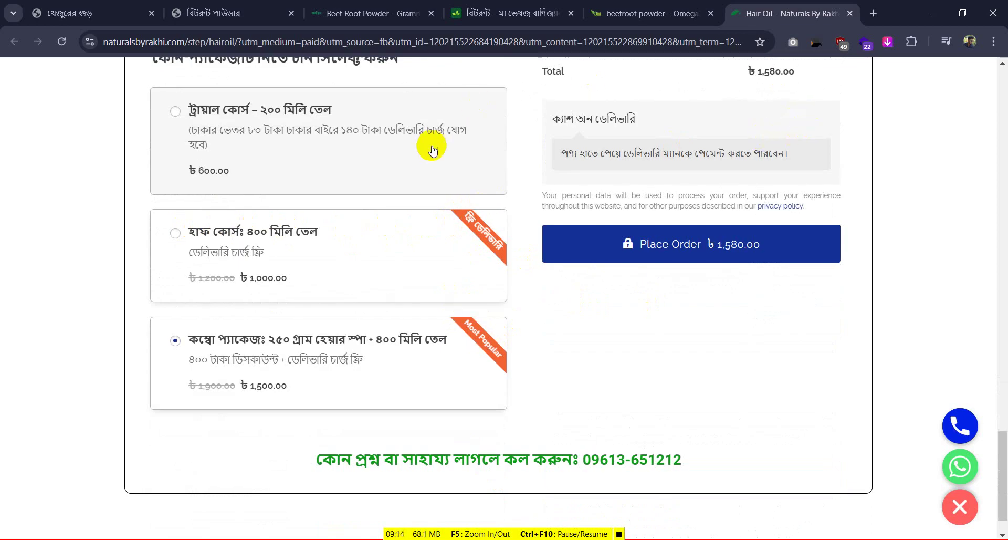
scroll(427, 147, up, 2)
scroll(316, 176, down, 2)
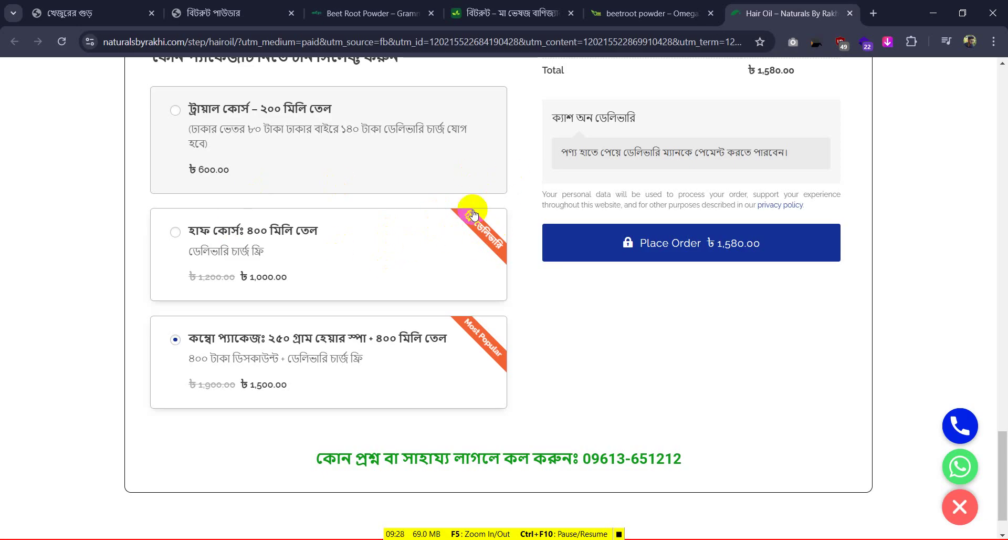
scroll(892, 210, up, 5)
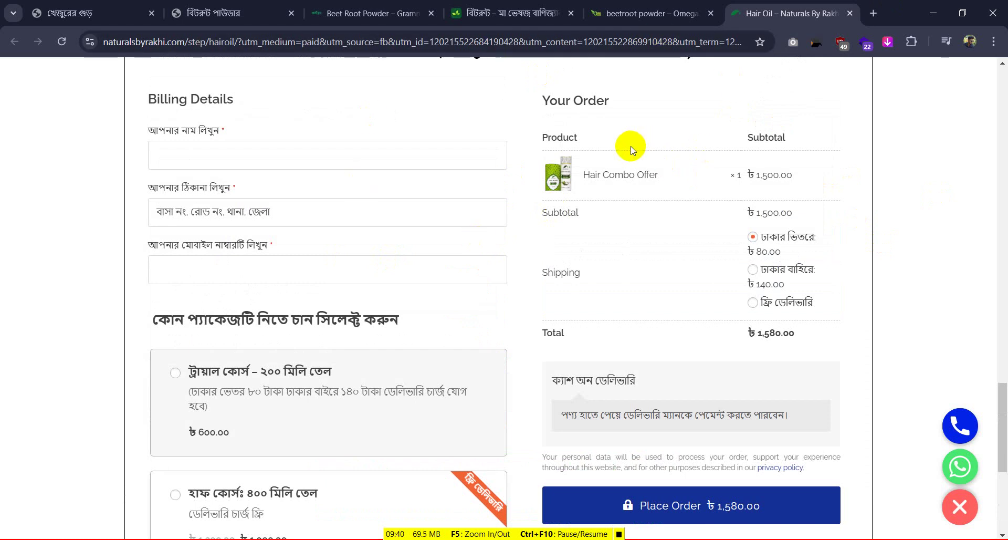
scroll(631, 146, up, 20)
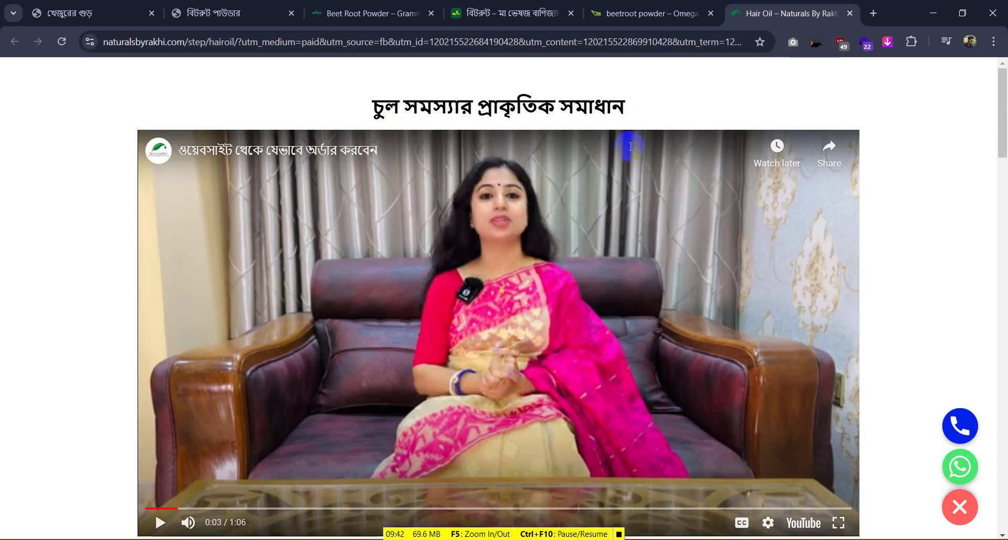
scroll(631, 146, down, 8)
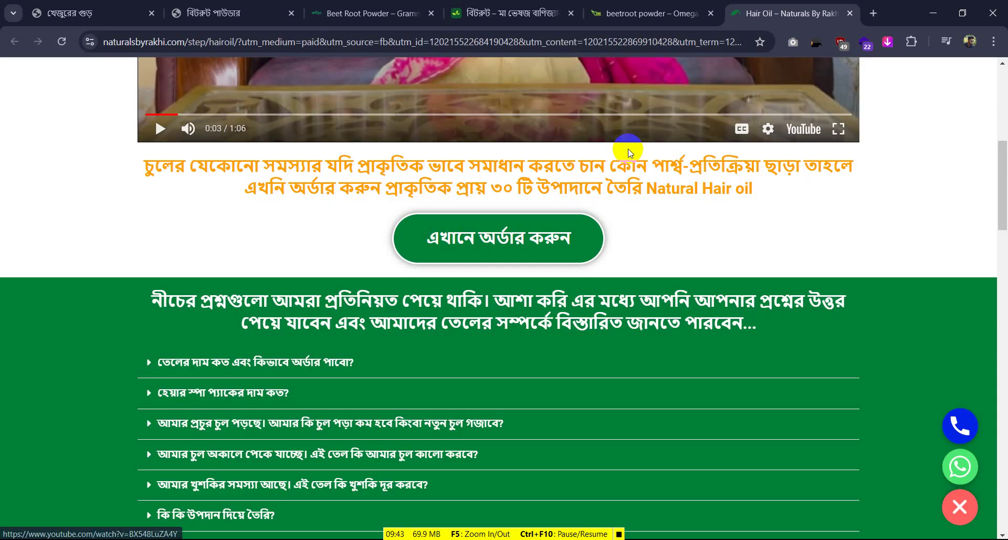
Test the green order button's jump to checkout, then move to the mavesoj.com beetroot powder page
click(530, 242)
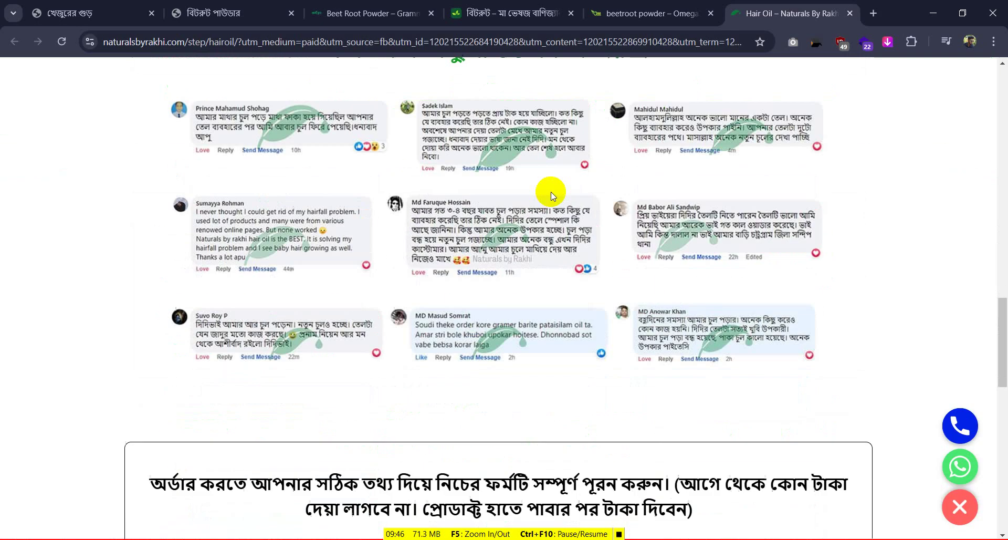
scroll(553, 193, down, 5)
scroll(553, 194, up, 5)
click(512, 13)
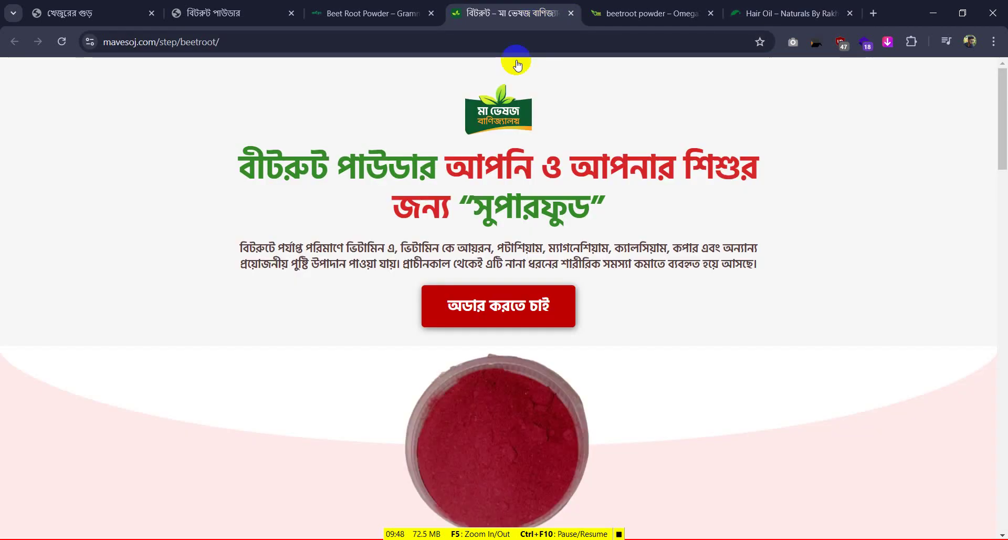
Look over the mavesoj.com beetroot powder page and its order form
scroll(524, 225, down, 5)
scroll(524, 225, up, 5)
click(560, 308)
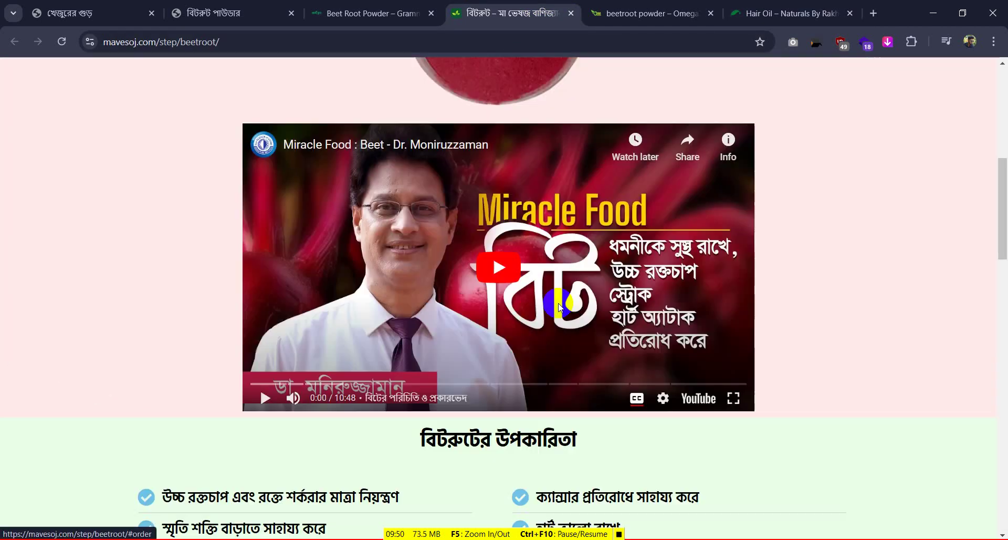
scroll(558, 296, down, 5)
scroll(558, 294, up, 7)
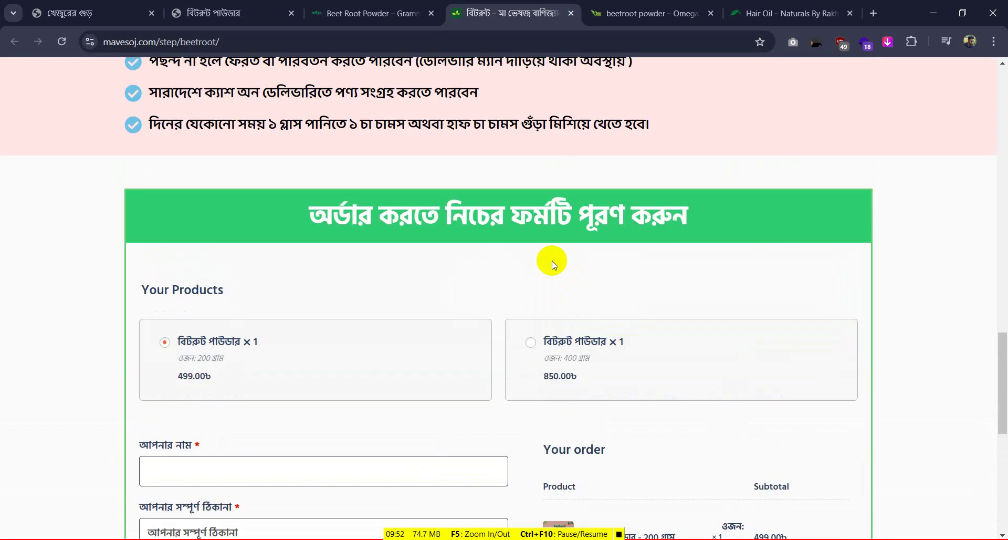
scroll(553, 265, down, 5)
Browse the Grammo Food beetroot powder page
click(362, 14)
scroll(472, 291, down, 2)
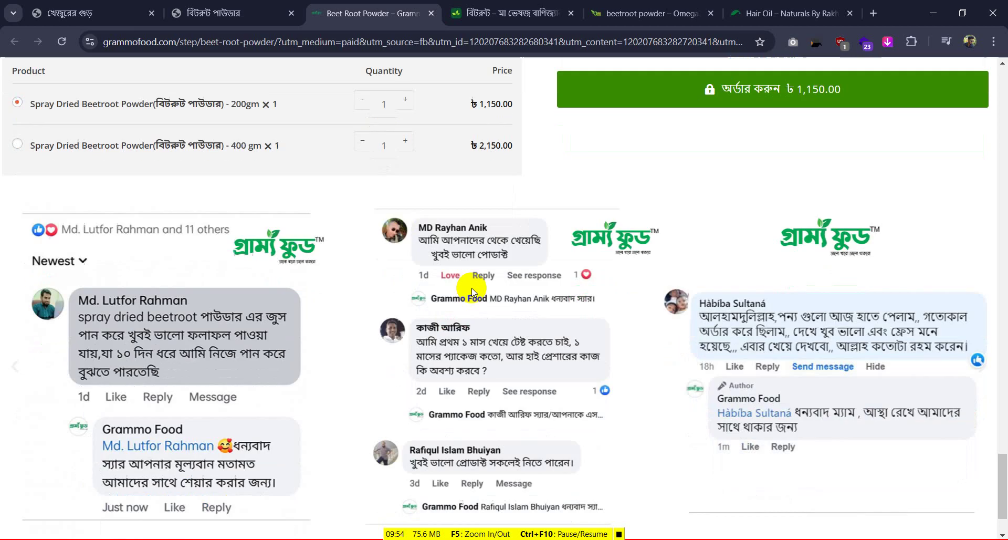
scroll(473, 292, down, 15)
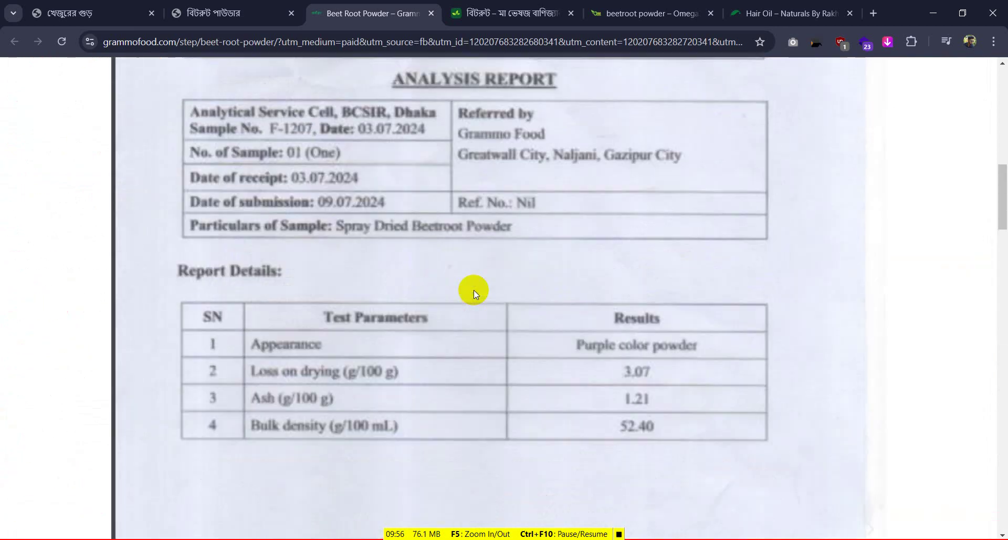
scroll(473, 290, up, 15)
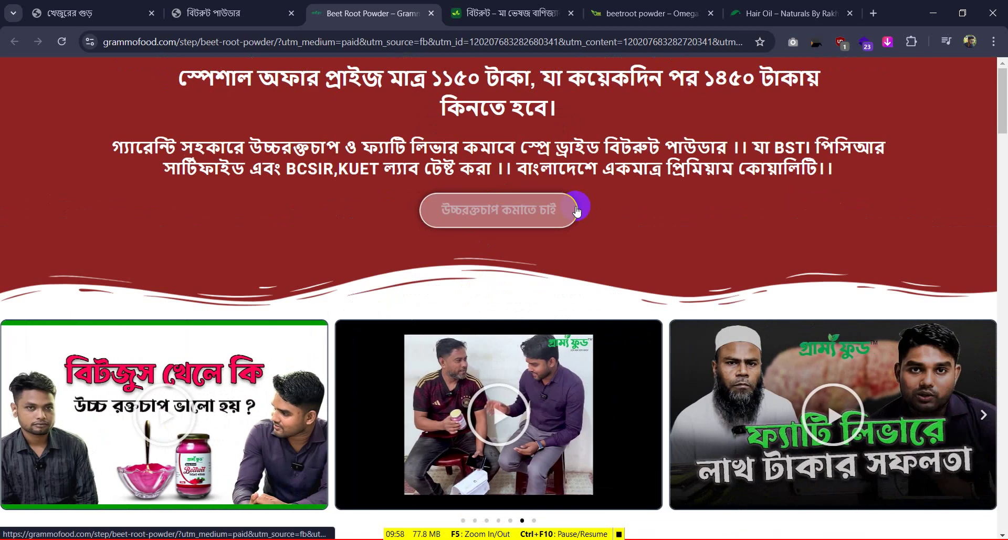
scroll(577, 210, down, 20)
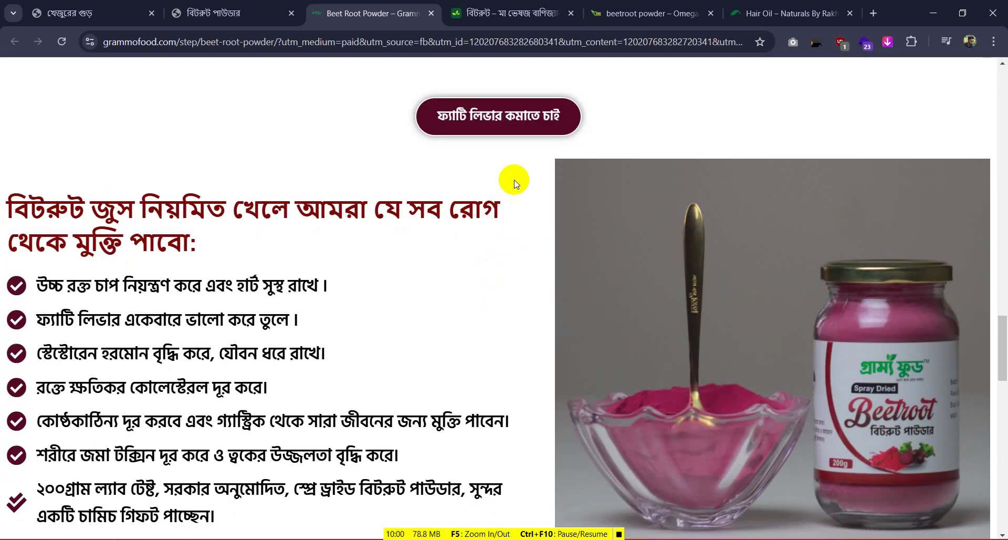
scroll(486, 112, down, 3)
Browse the gastric.sototabazar.com beetroot powder page
key(ctrl+shift+Tab)
scroll(570, 290, down, 2)
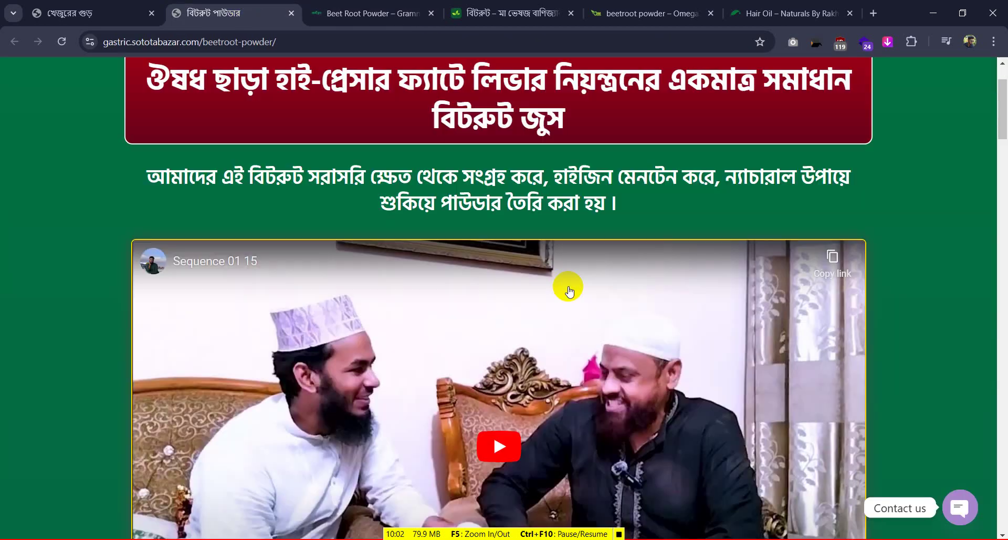
scroll(570, 291, down, 15)
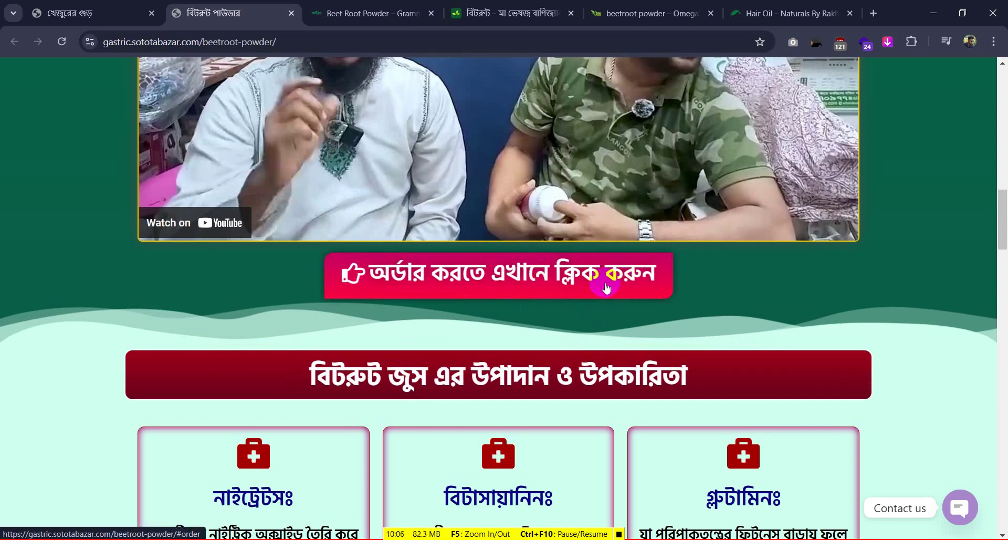
scroll(604, 283, up, 15)
scroll(596, 285, down, 6)
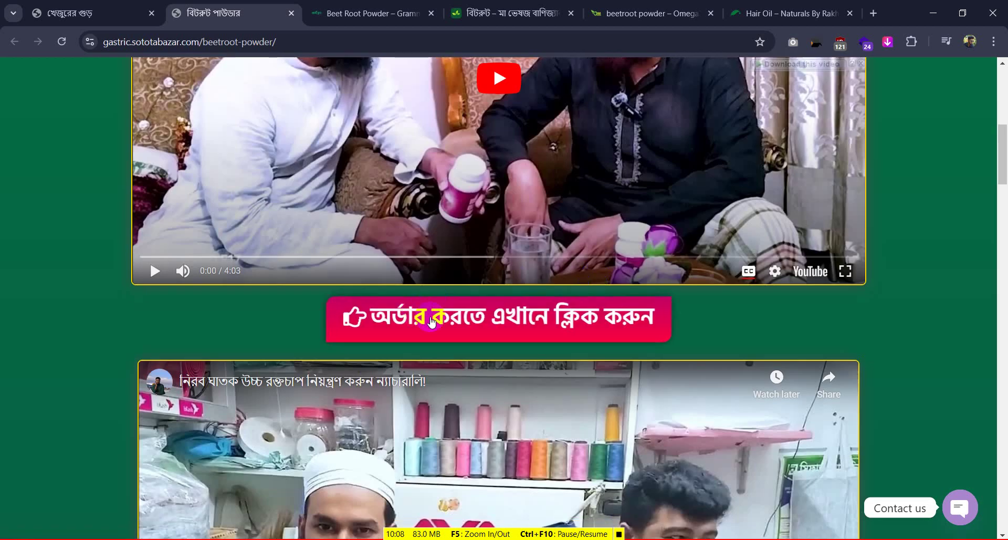
scroll(607, 311, up, 9)
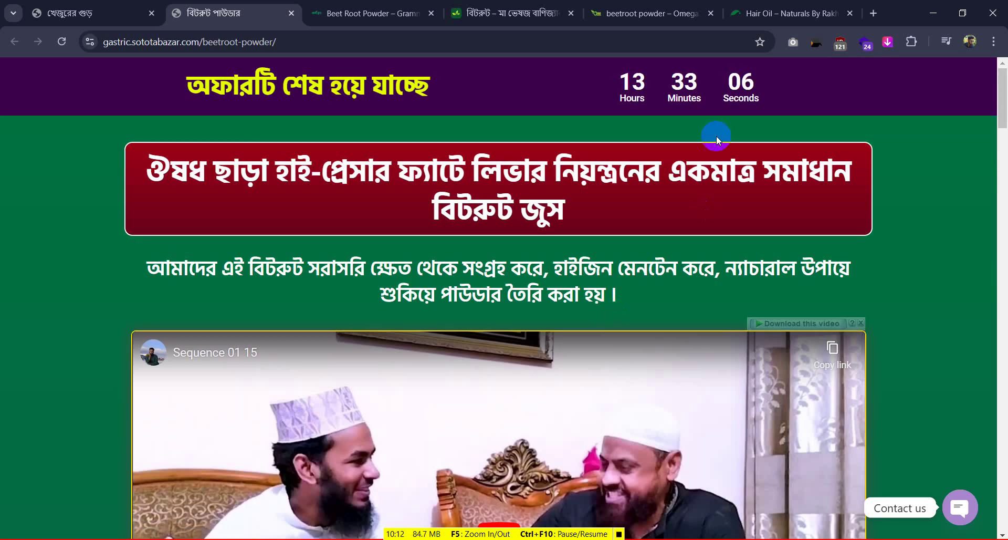
Return to the 'খেজুরের গুড়' jaggery page at food.snlbd.shop, scrolled to its top
click(94, 13)
scroll(388, 237, up, 8)
scroll(388, 236, up, 10)
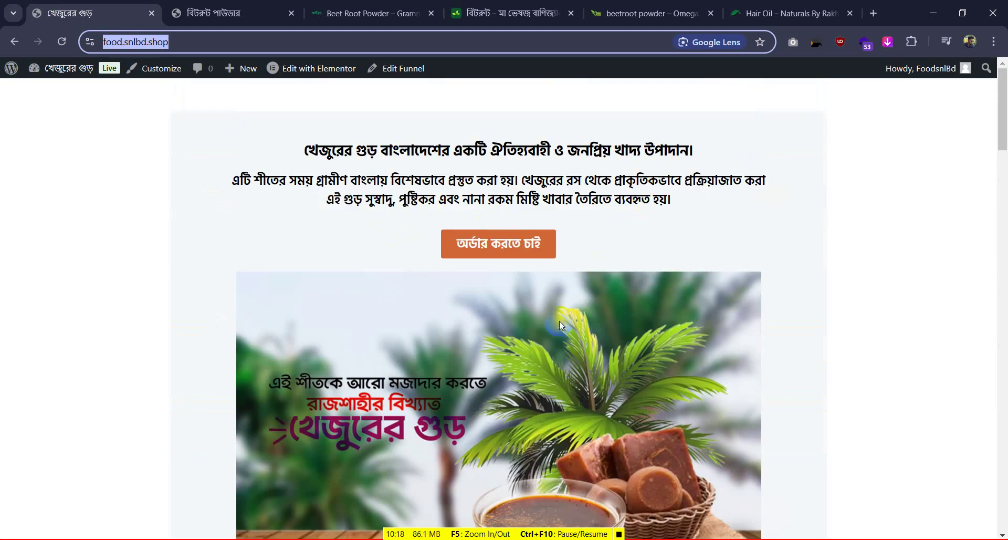
Select Cash on delivery and test that the first 'অর্ডার করতে চাই' button jumps to #order
scroll(560, 321, down, 20)
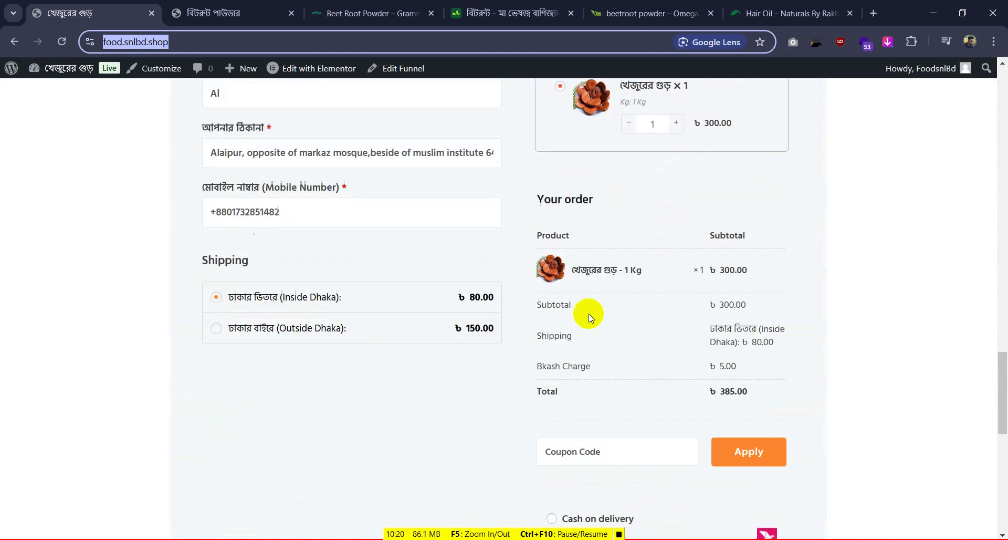
scroll(588, 313, down, 8)
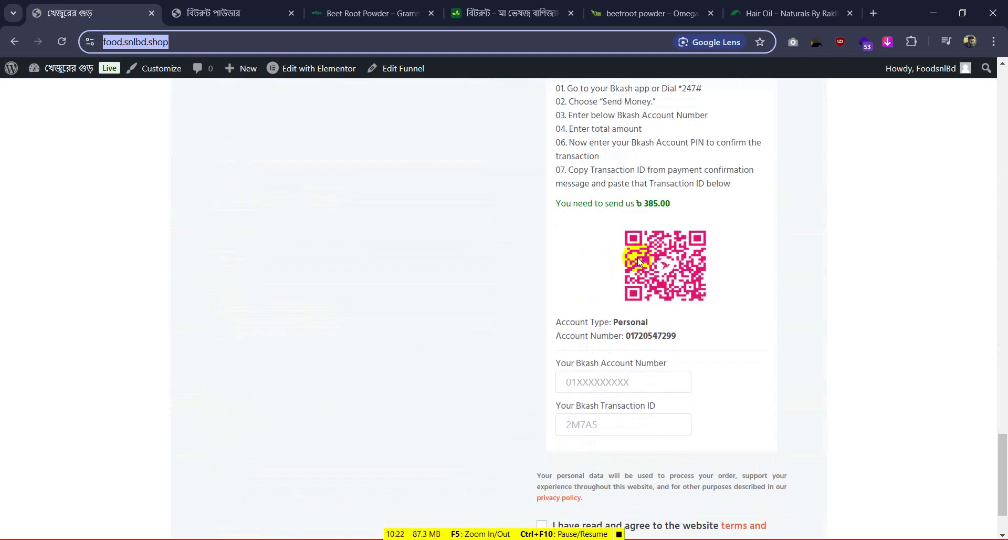
scroll(639, 261, up, 4)
click(552, 231)
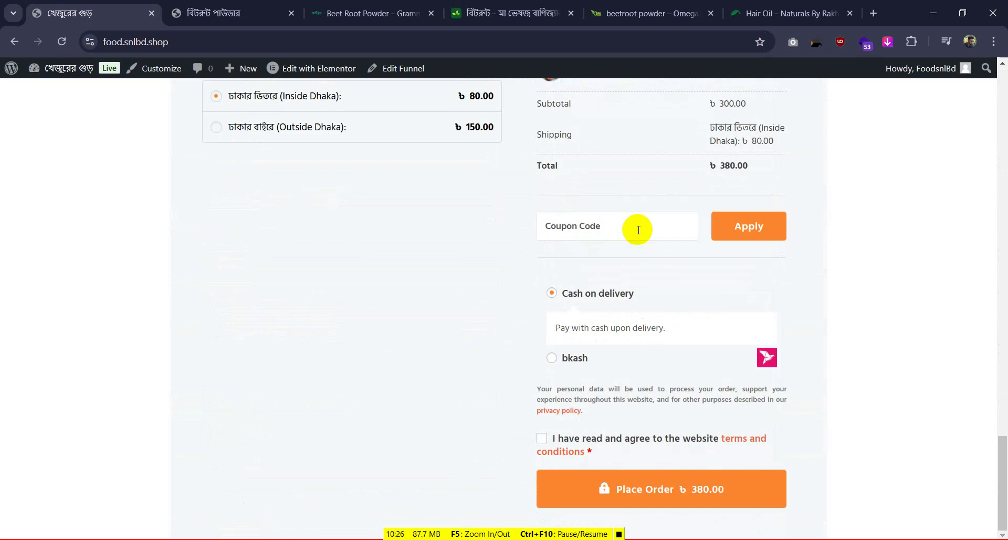
scroll(639, 229, up, 20)
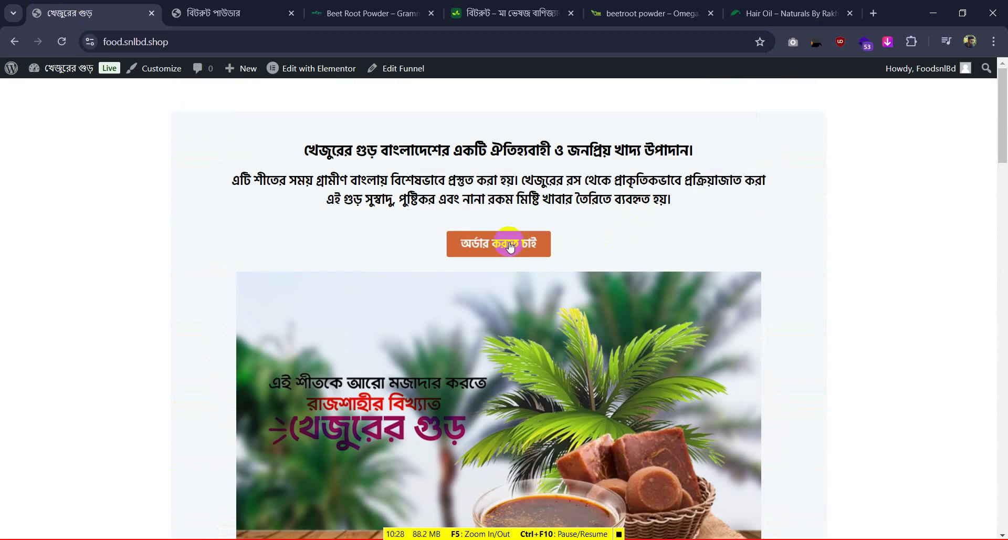
click(511, 245)
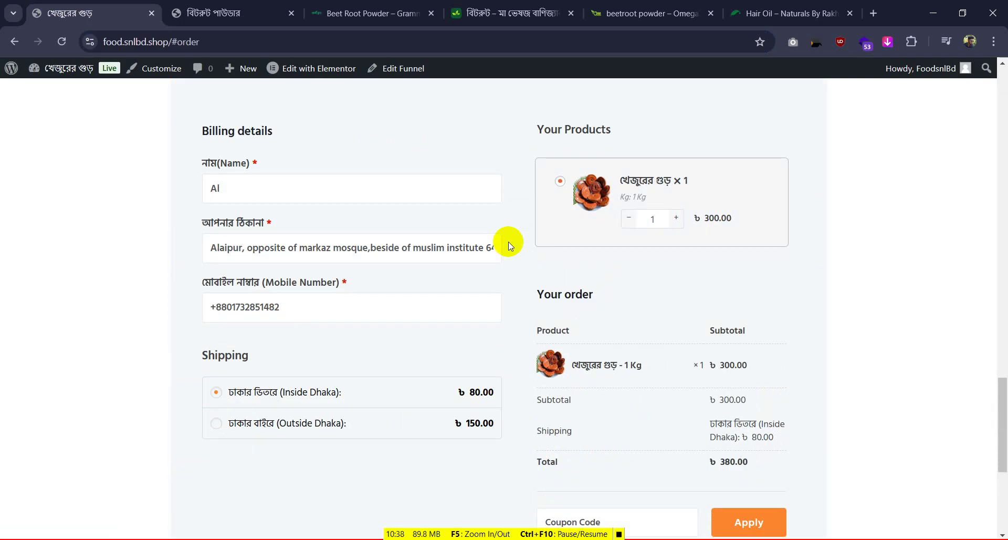
Test the second 'অর্ডার করতে চাই' button's jump to the checkout form
scroll(508, 241, up, 20)
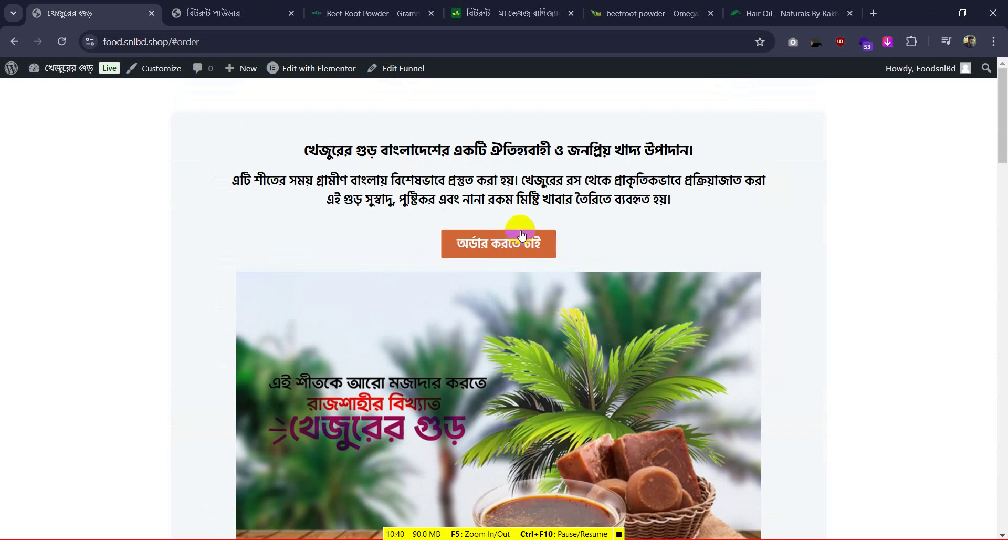
scroll(428, 251, down, 1)
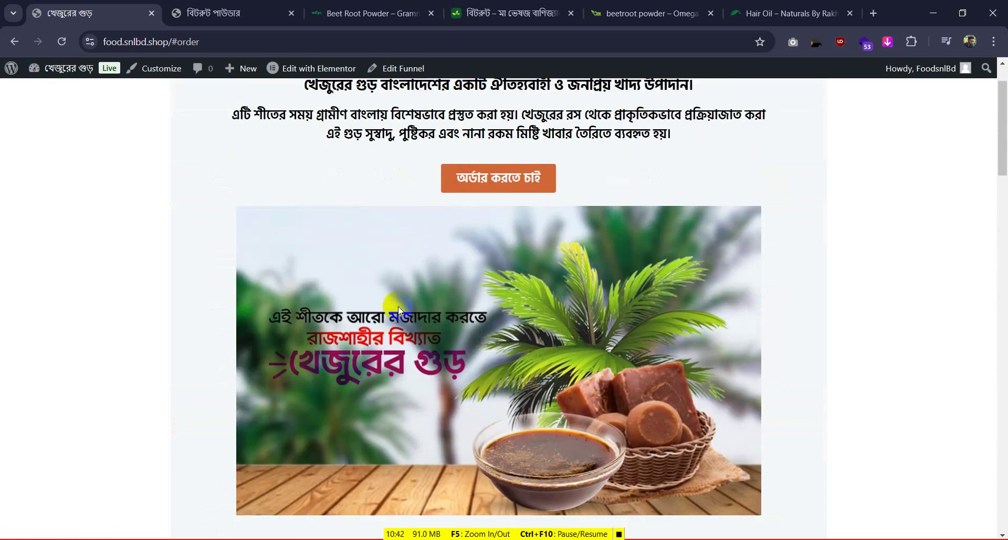
scroll(574, 281, down, 2)
scroll(565, 295, down, 4)
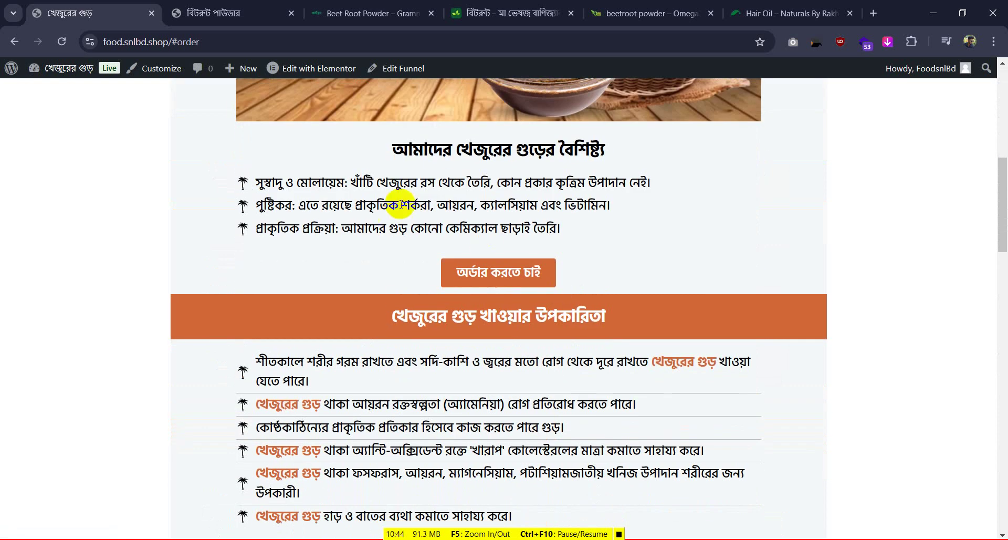
click(502, 272)
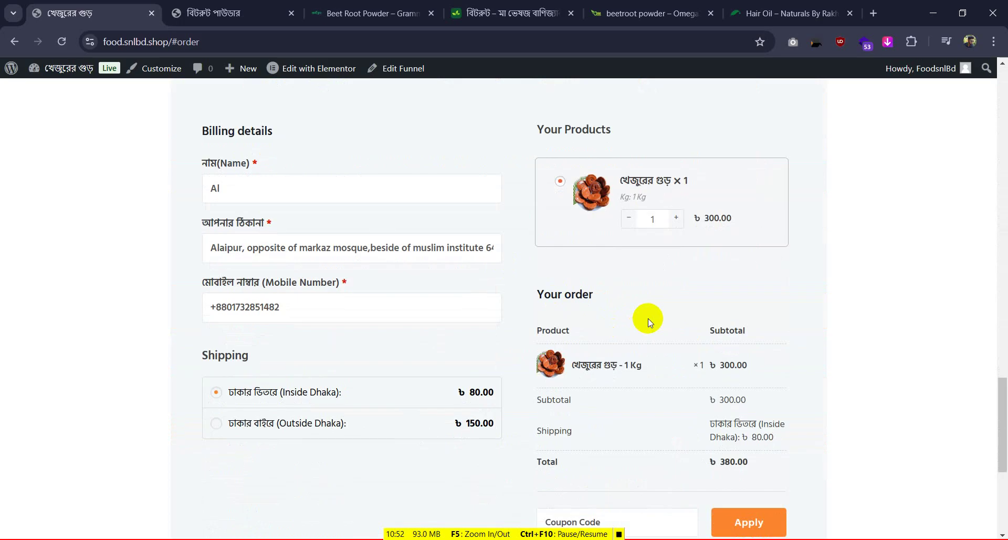
Close all the other browser tabs, keeping only the jaggery page
scroll(648, 319, up, 3)
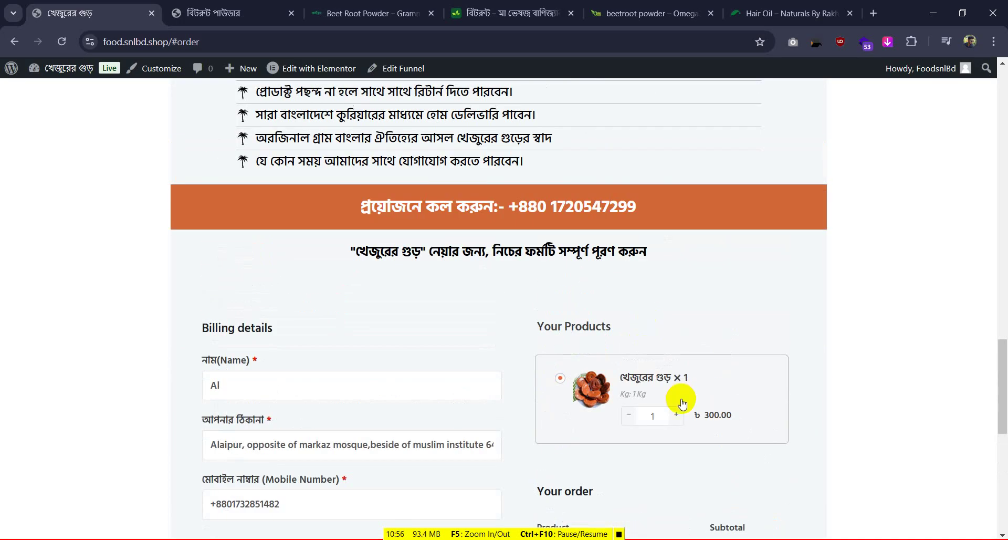
scroll(679, 400, down, 2)
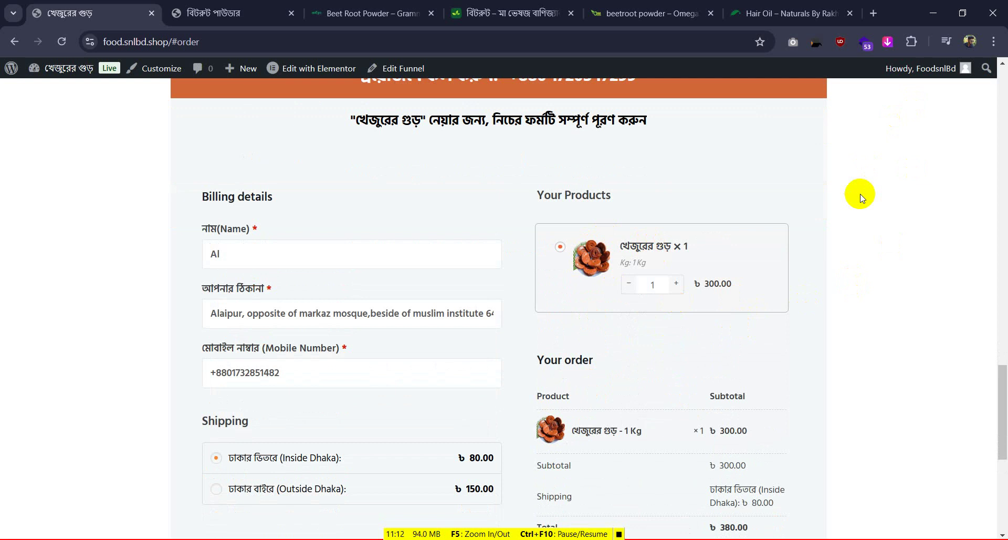
click(619, 534)
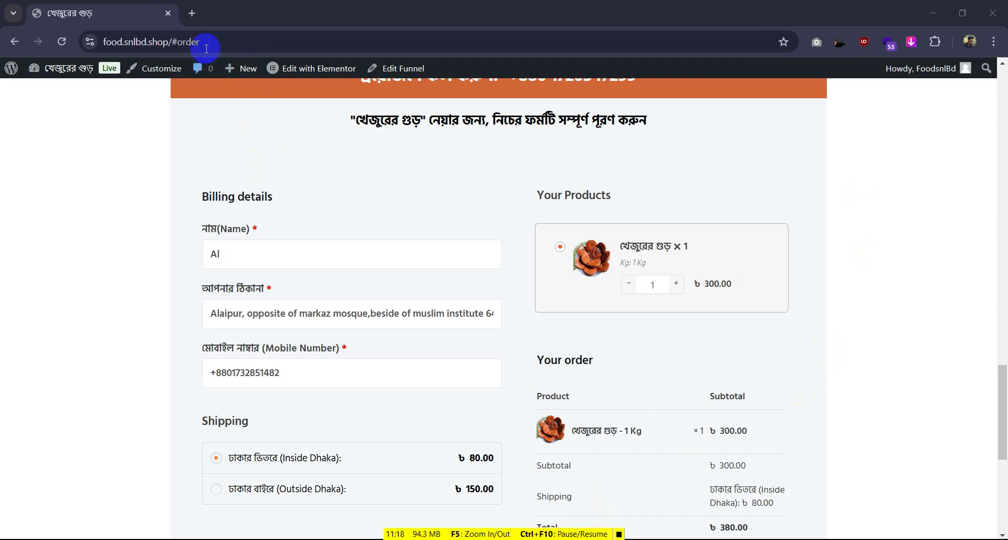
Replace the jaggery site tab with a new tab loading mssuperhost.com
click(192, 14)
click(169, 12)
click(168, 36)
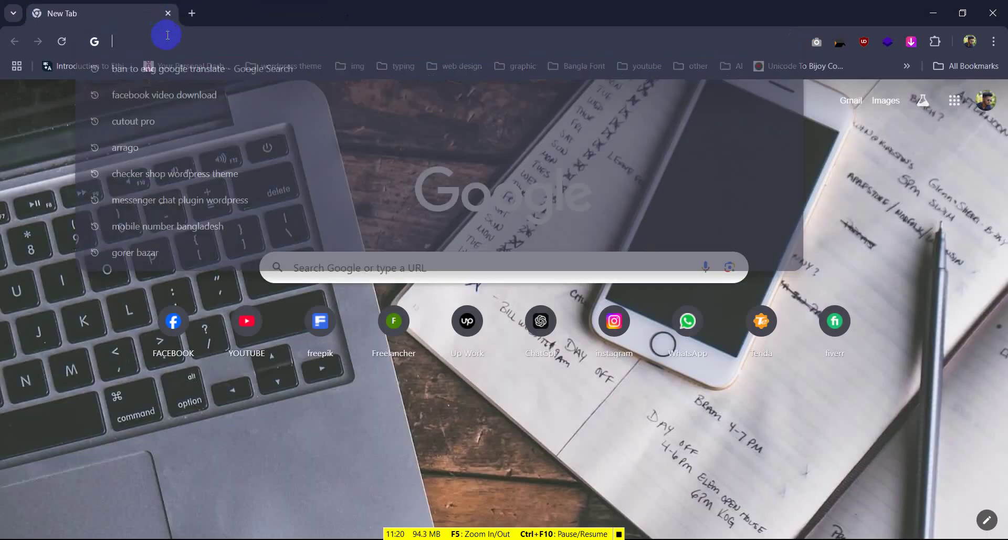
text(mssuperhost.com)
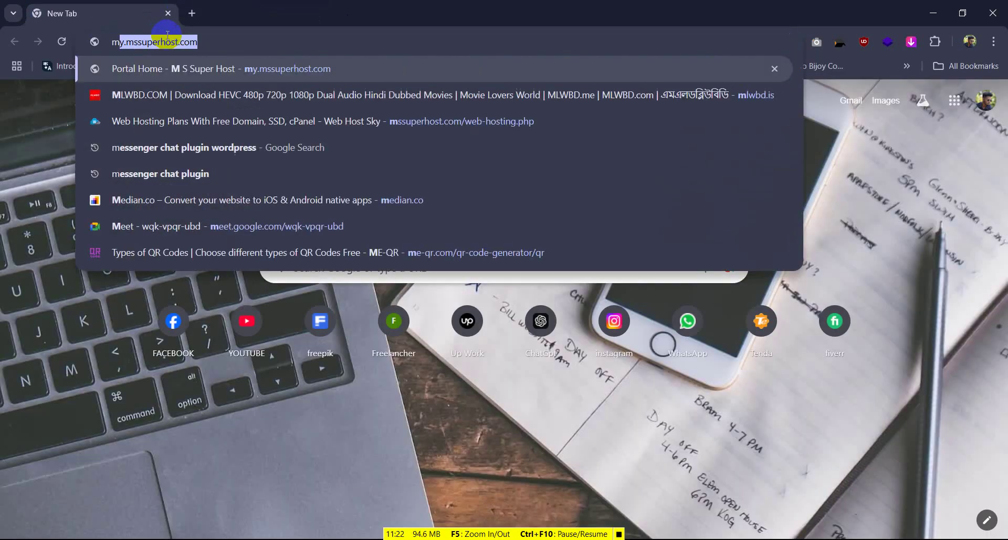
key(Return)
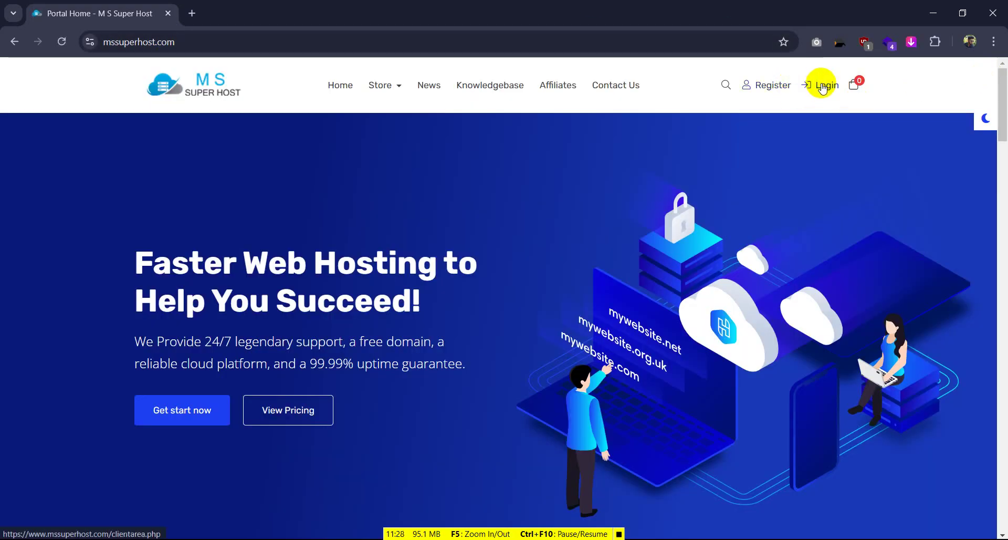
Open the client-area login and autofill the saved hosting credentials, verifying with the Windows PIN
click(823, 87)
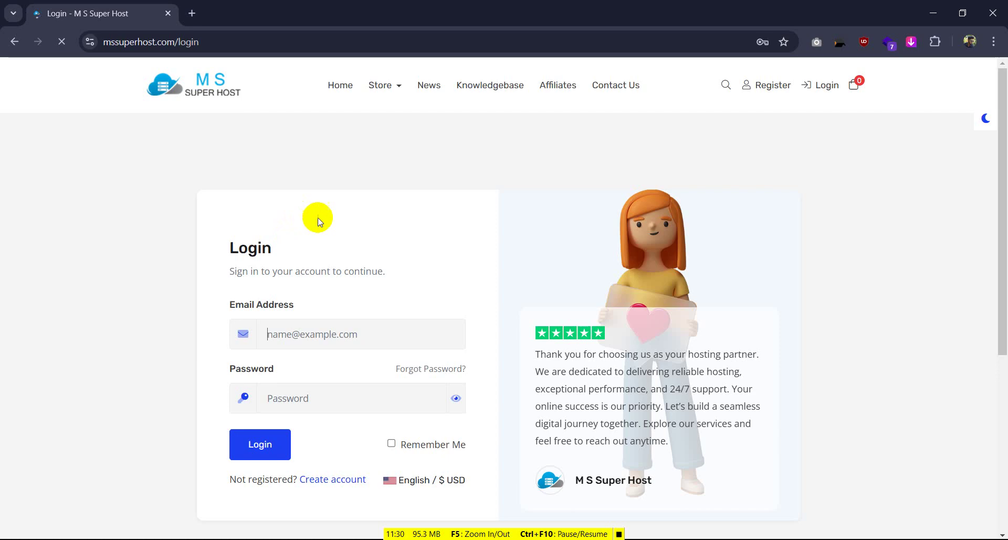
click(328, 303)
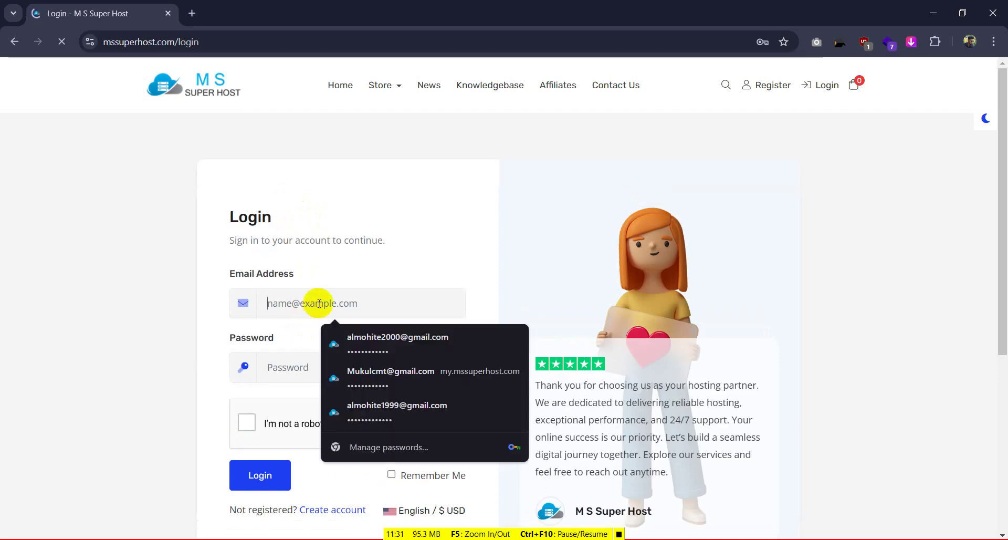
click(366, 415)
click(445, 279)
text(•)
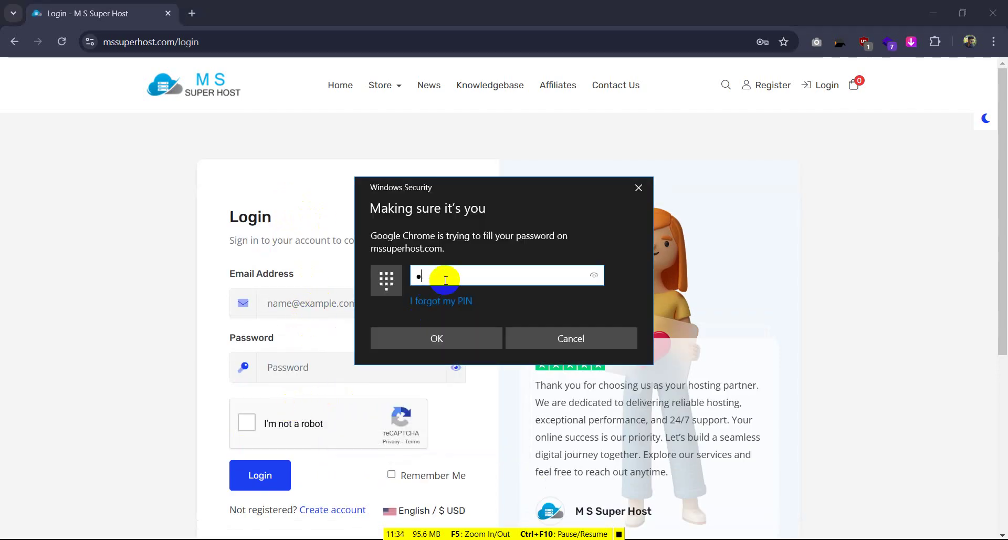
text(••••••••)
key(Return)
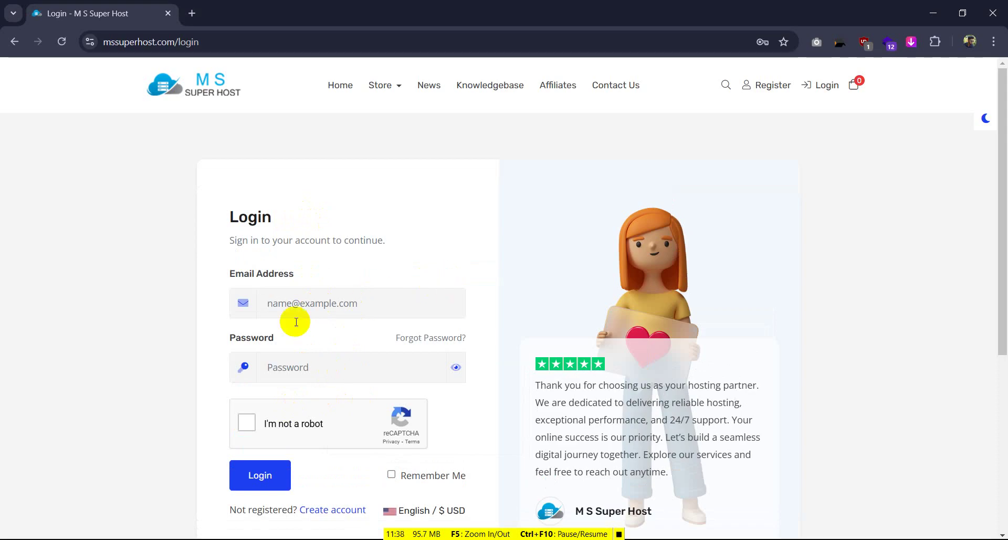
Refill the saved credentials, confirm with the PIN, pass reCAPTCHA and sign in to the client area
click(298, 308)
click(348, 409)
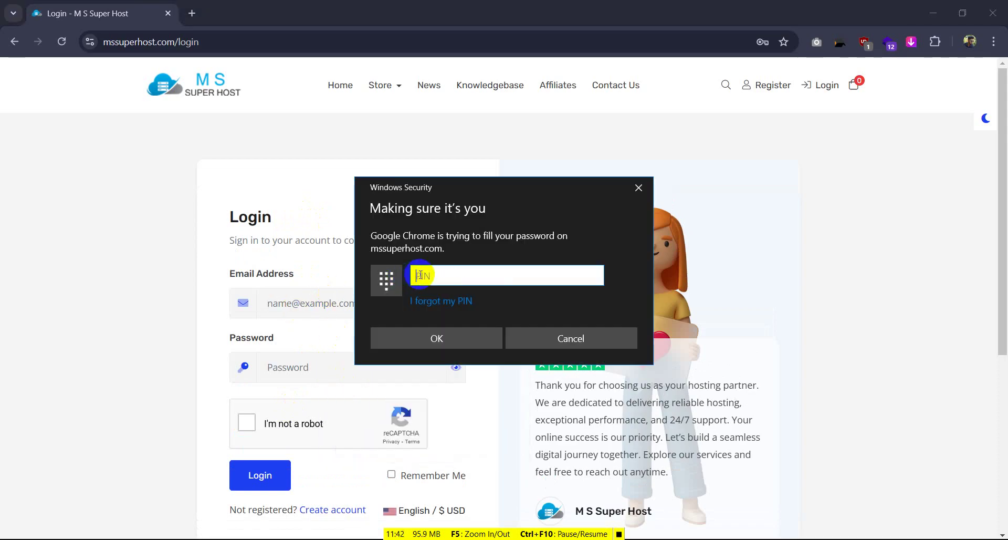
click(421, 274)
text(••••••)
click(247, 422)
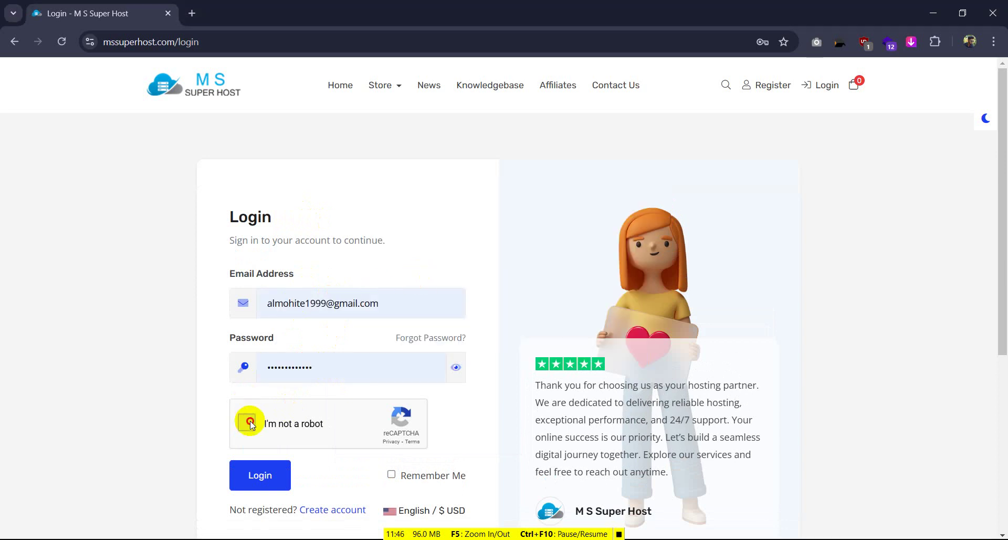
click(260, 477)
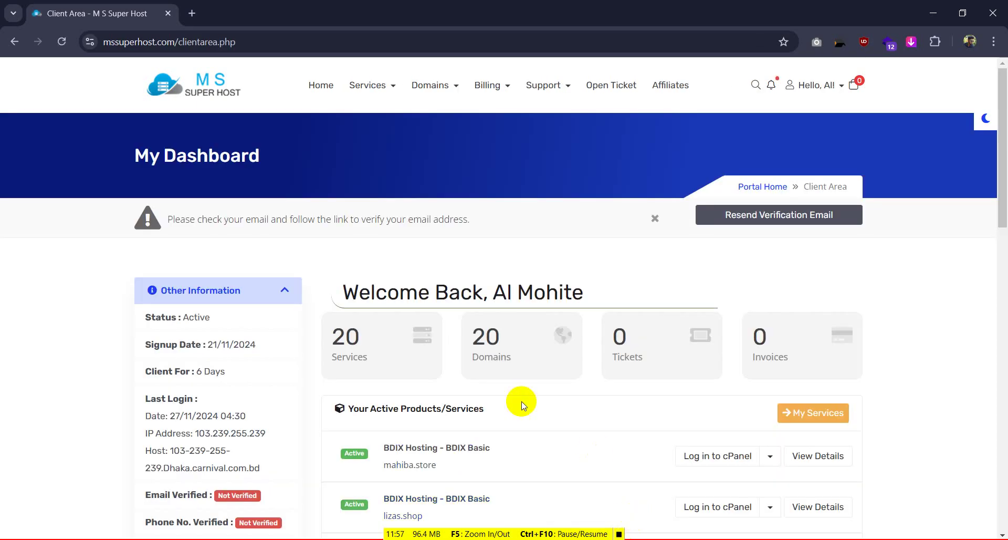
click(368, 345)
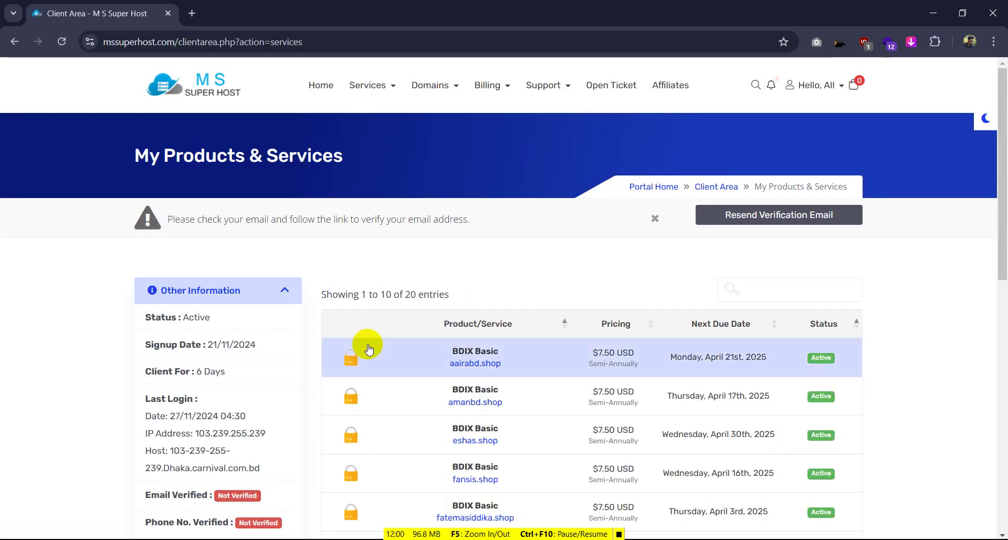
Visit aairabd.shop, then open its service details and choose Log in to cPanel
scroll(424, 360, down, 1)
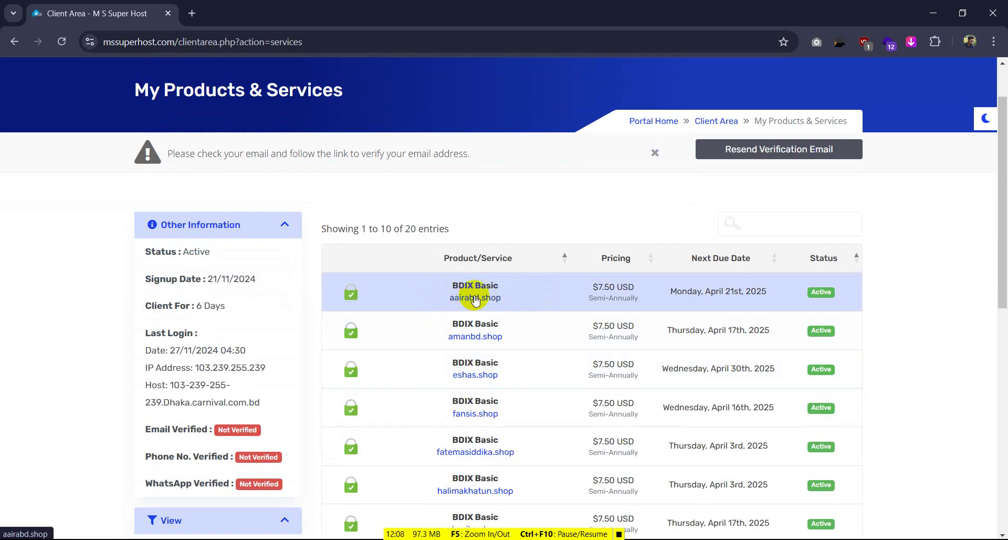
click(475, 298)
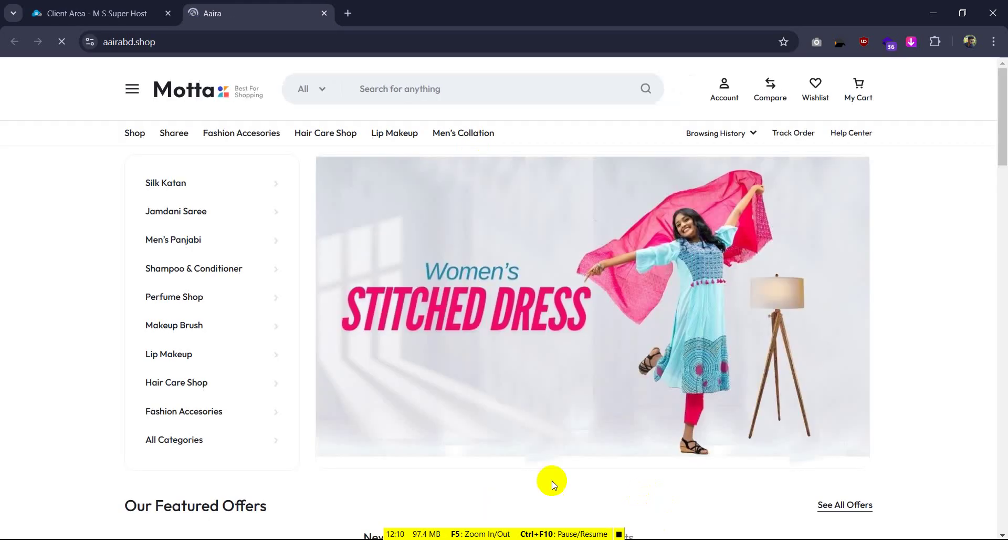
click(90, 13)
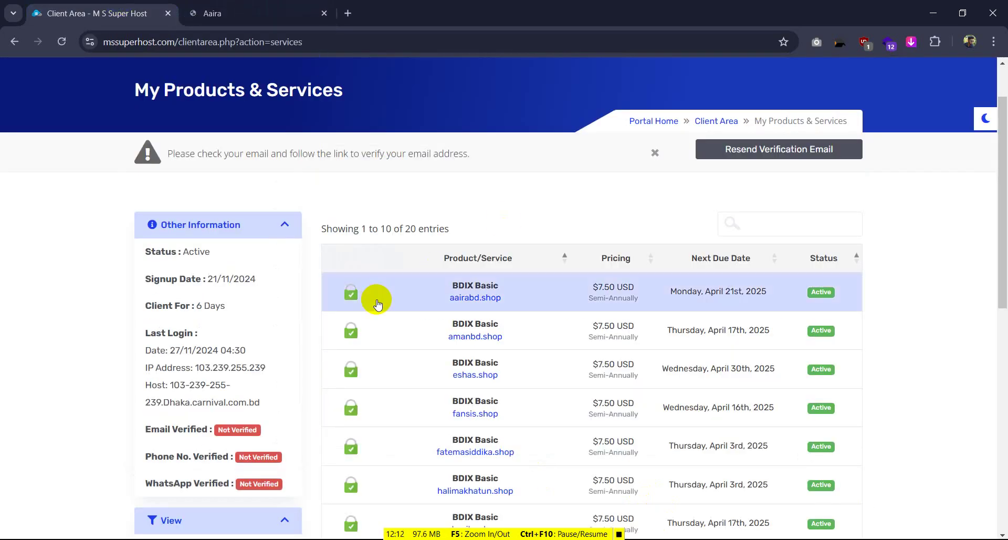
click(348, 299)
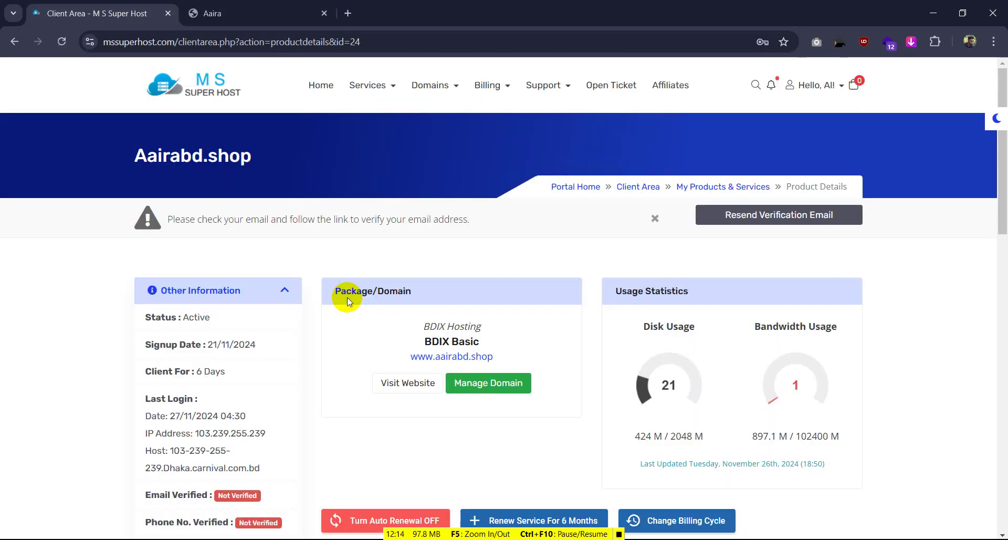
scroll(231, 446, down, 8)
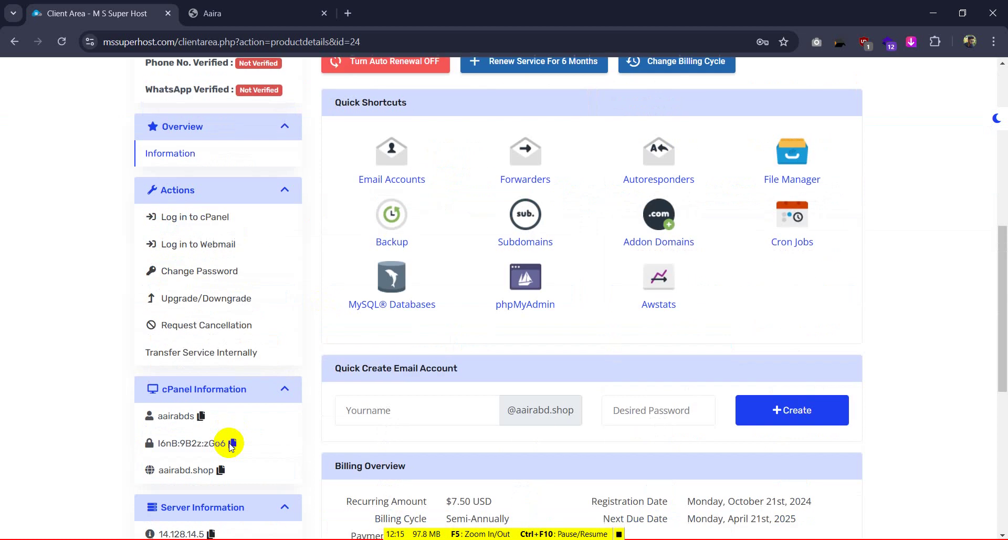
click(193, 217)
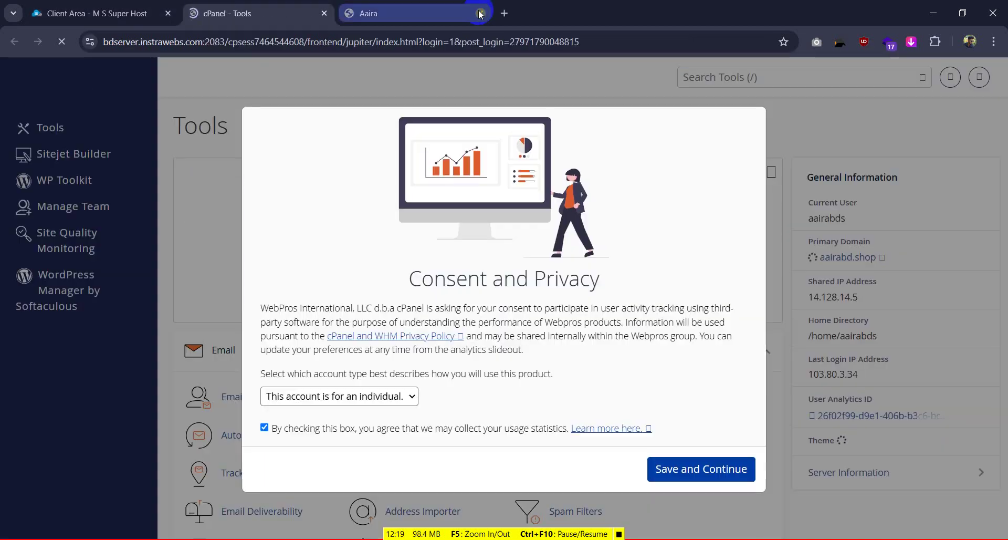
Close the Aaira site tab and Save and Continue the cPanel usage-tracking consent dialog
click(480, 13)
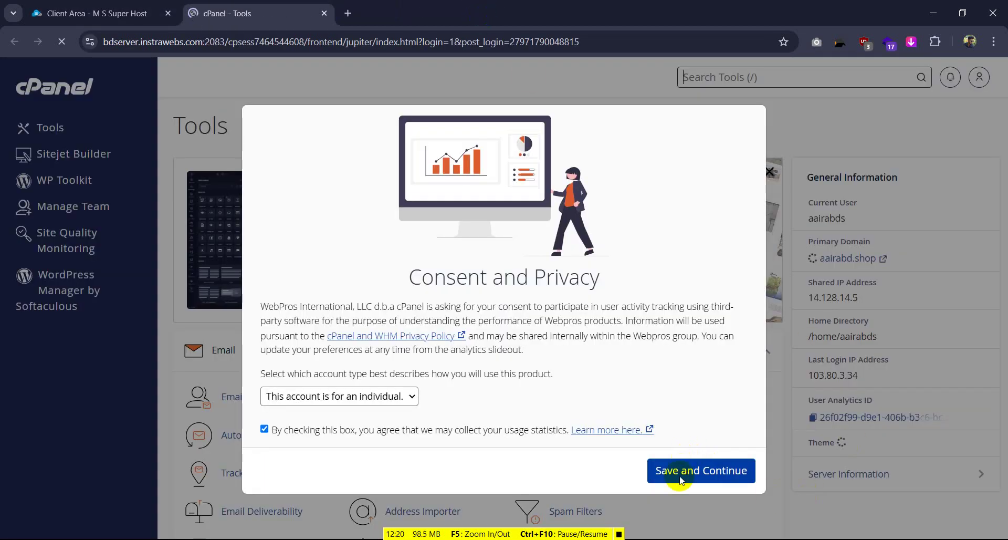
click(706, 479)
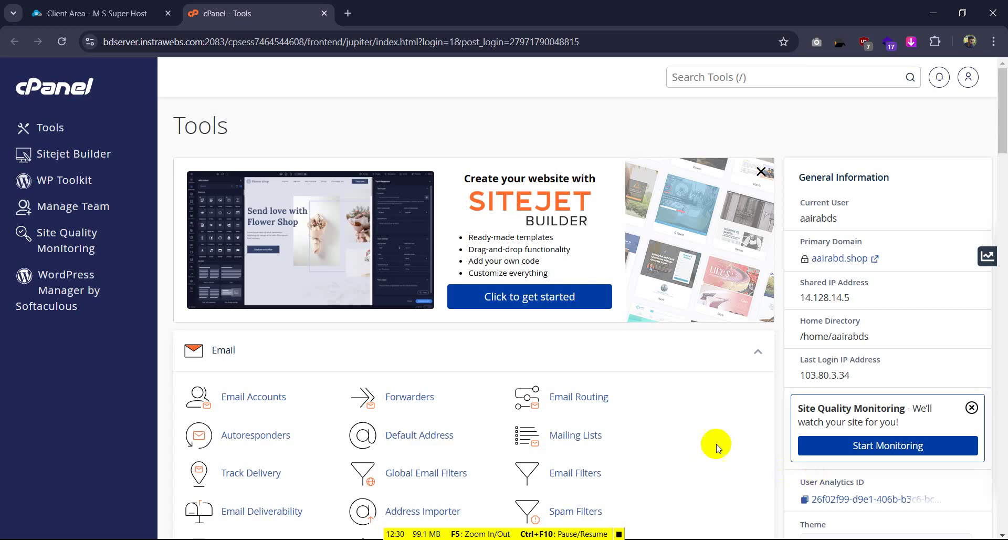
scroll(593, 299, down, 2)
click(619, 534)
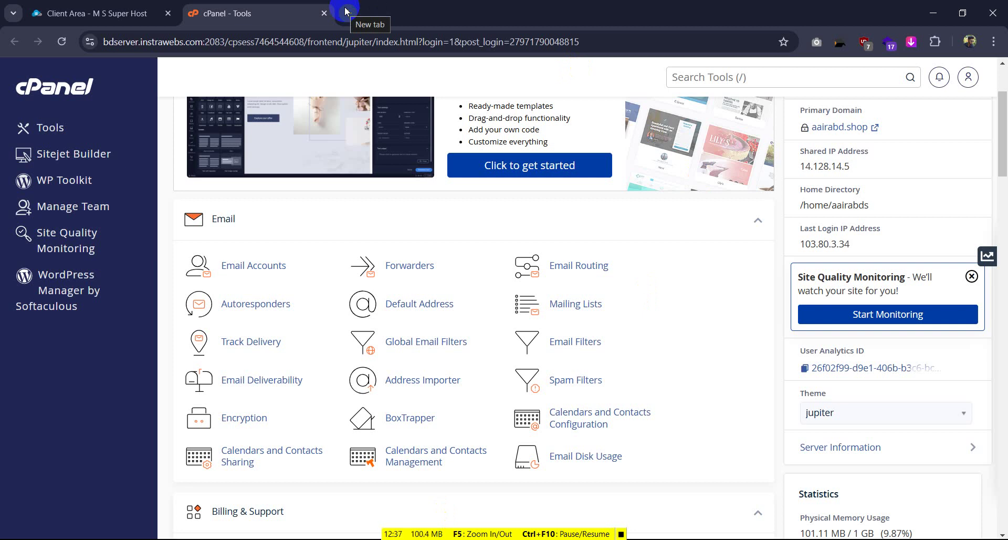
scroll(381, 190, up, 3)
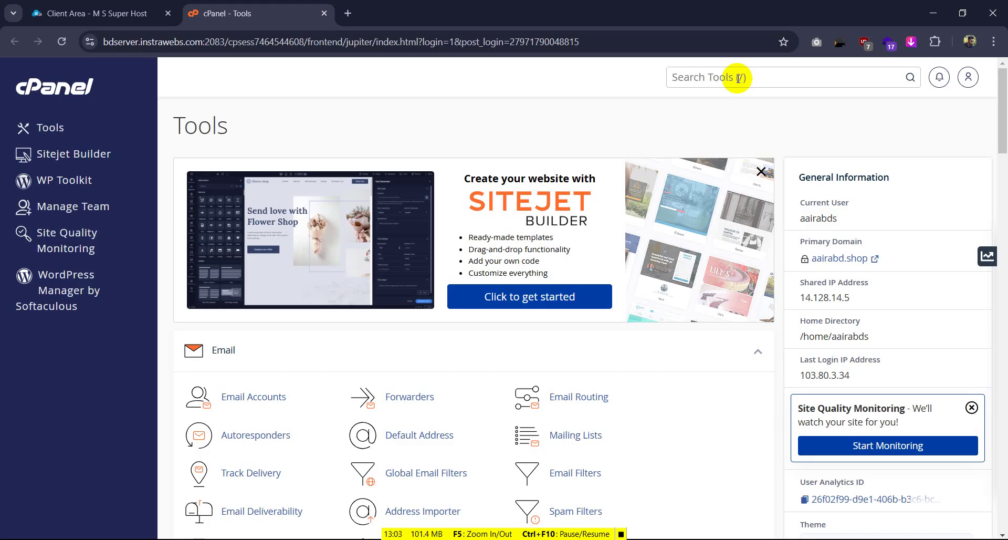
Search cPanel tools for 'do', open Domains and choose Create A New Domain
click(739, 78)
text(do)
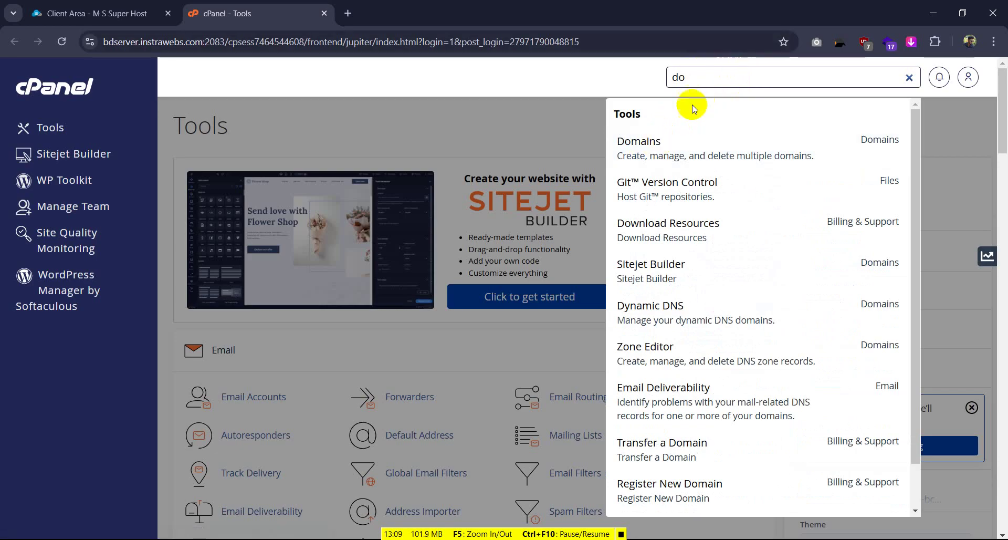
click(653, 153)
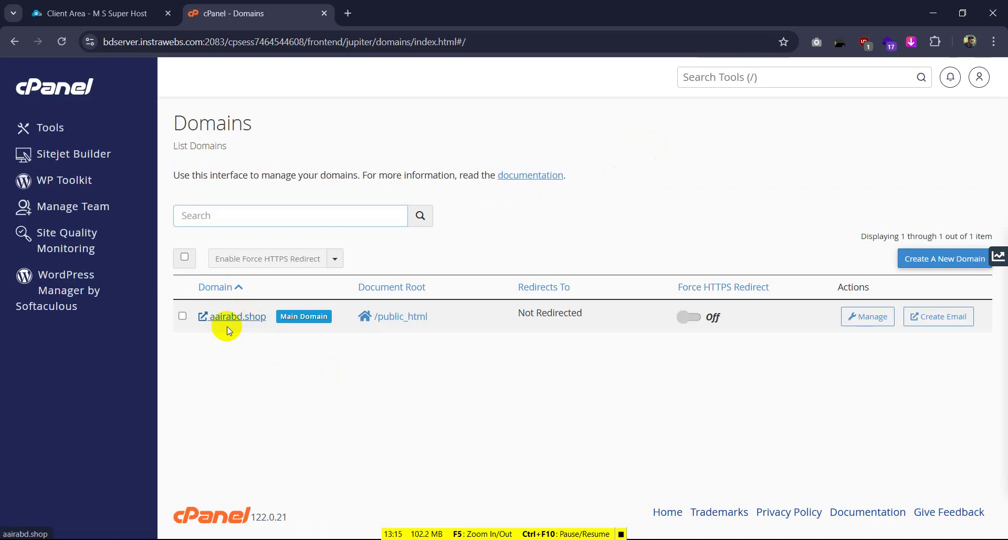
click(950, 259)
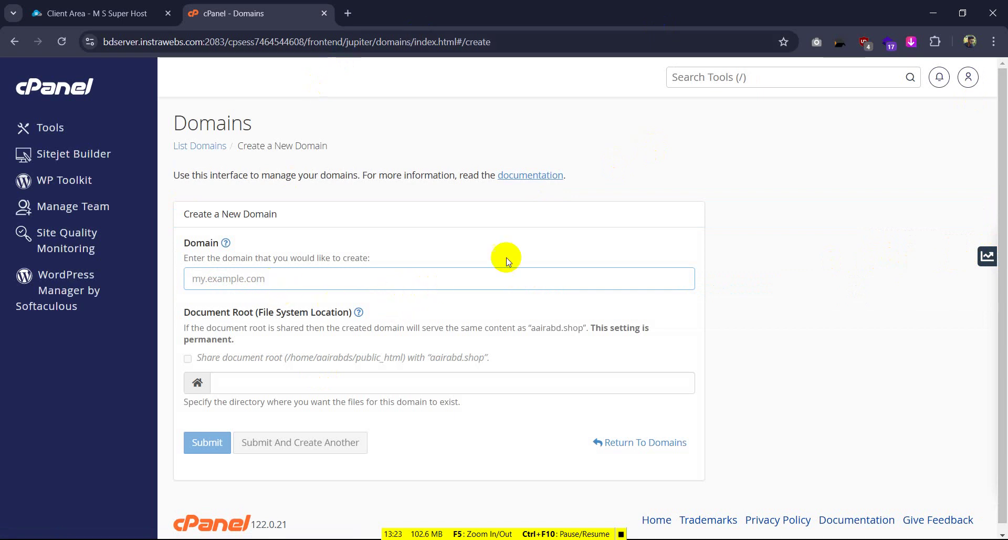
click(100, 11)
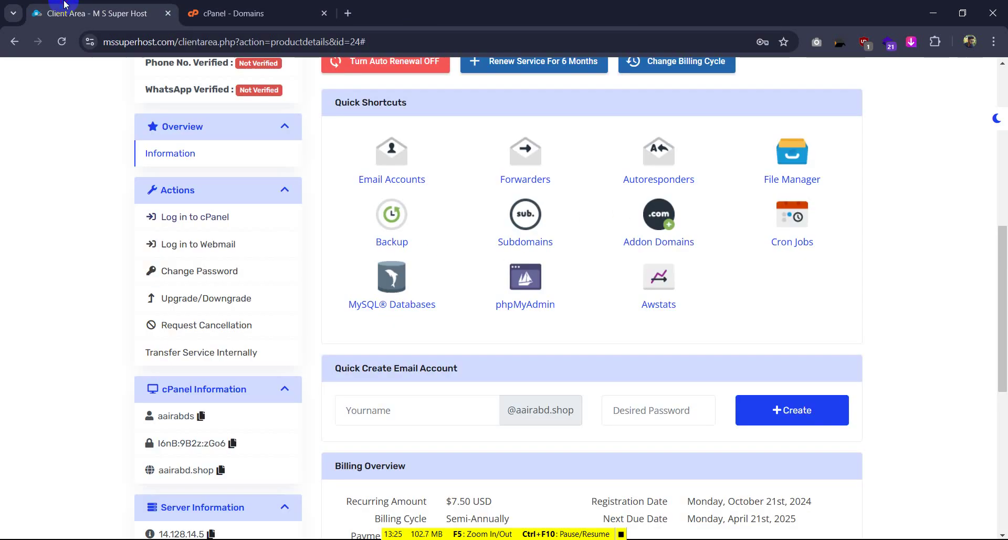
scroll(342, 289, up, 10)
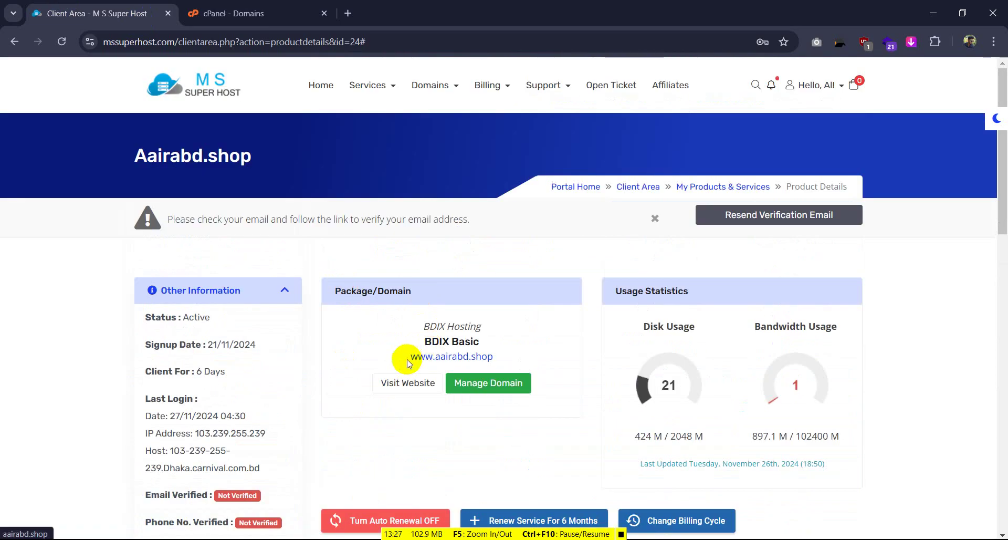
drag(408, 356, 488, 358)
key(ctrl+c)
key(ctrl+Tab)
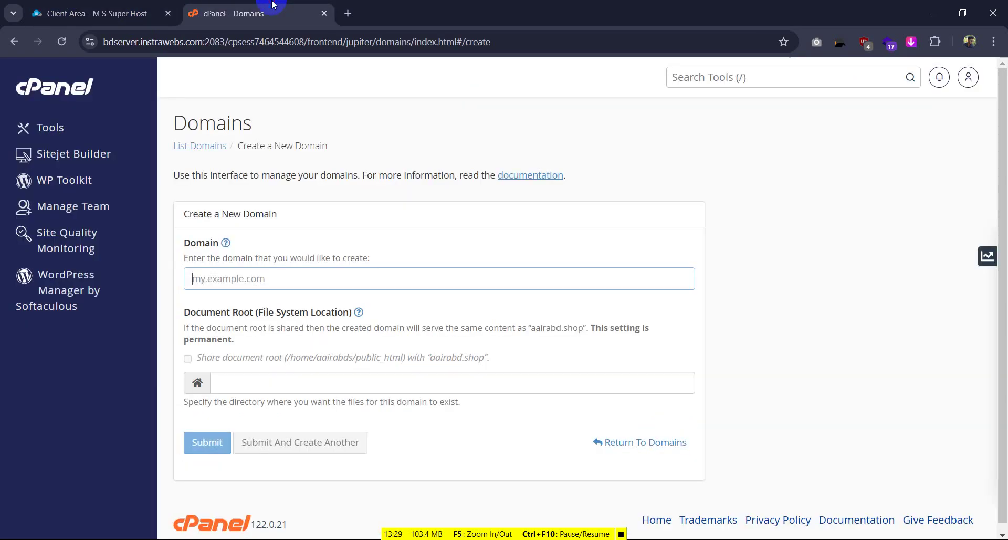
click(225, 279)
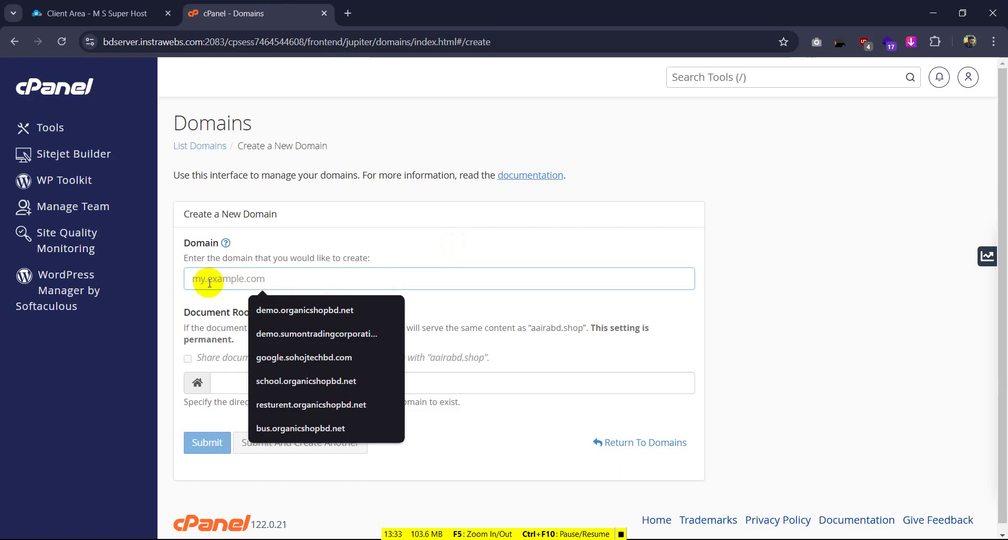
click(336, 285)
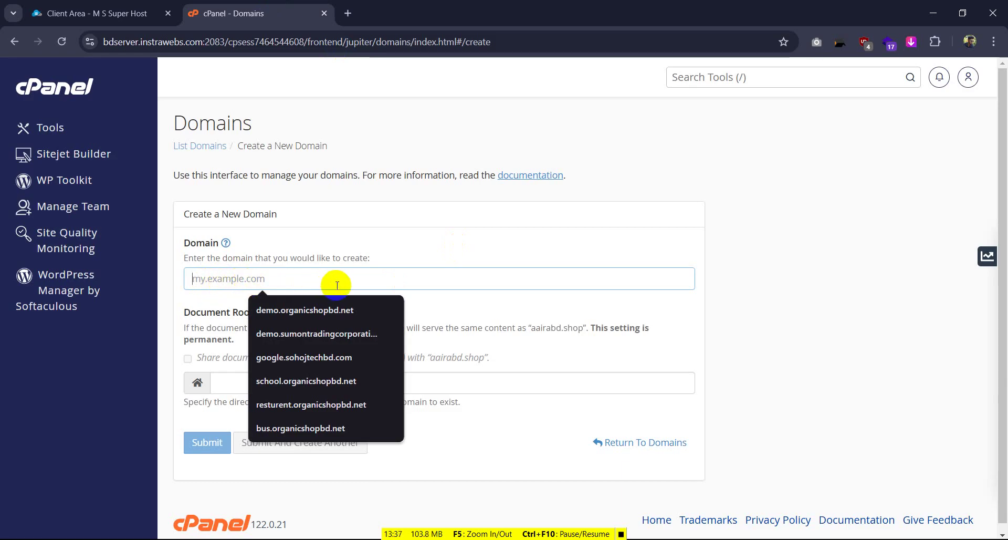
key(ctrl+v)
drag(216, 280, 162, 275)
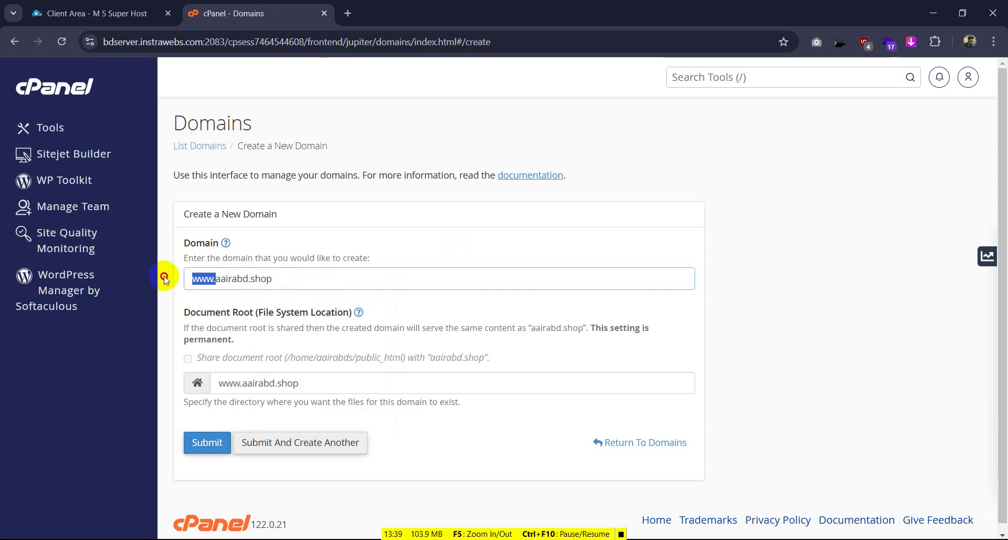
key(BackSpace)
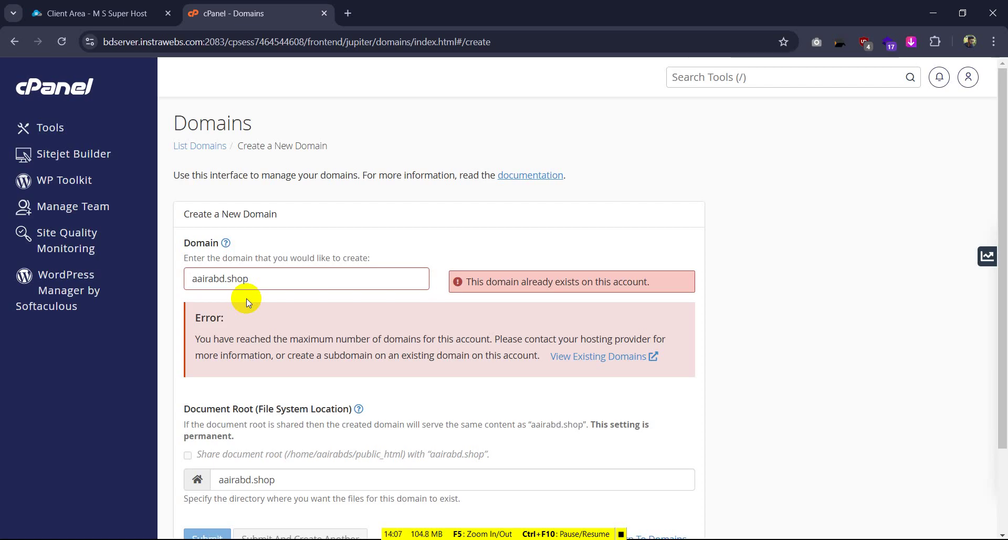
Prefix the domain with 'organic.', correcting an initial 'oil.', to get organic.aairabd.shop
text(oil)
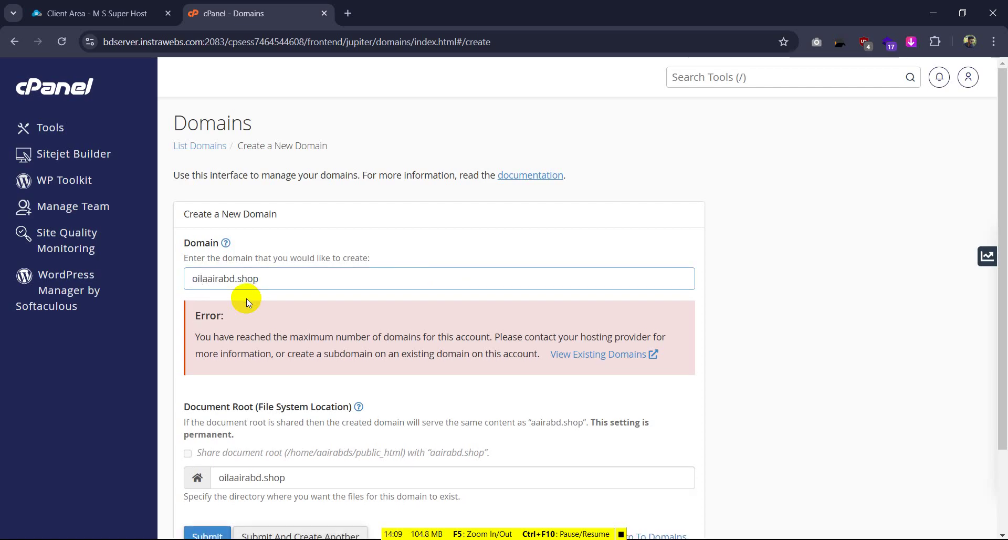
text(.)
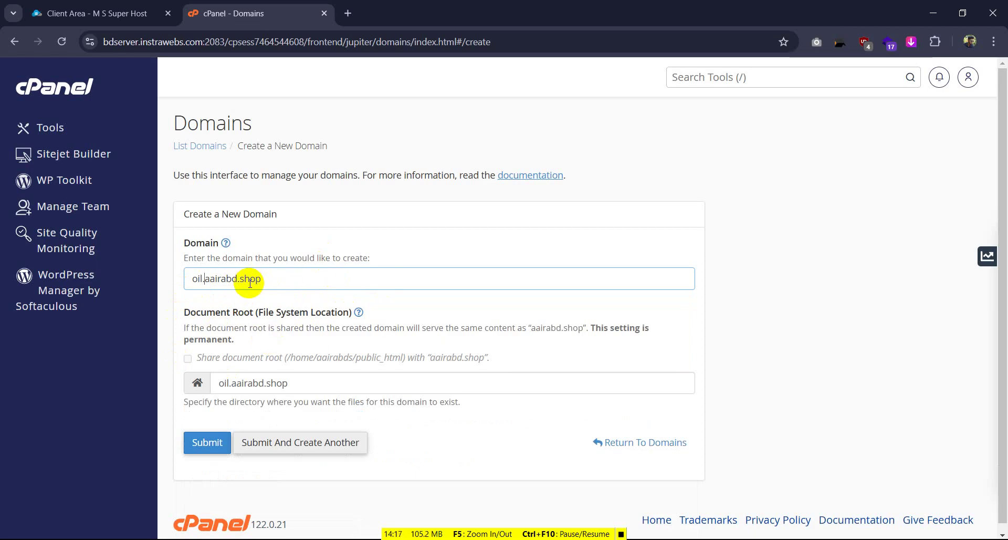
key(BackSpace)
key(BackSpace)
key(BackSpace)
text(org)
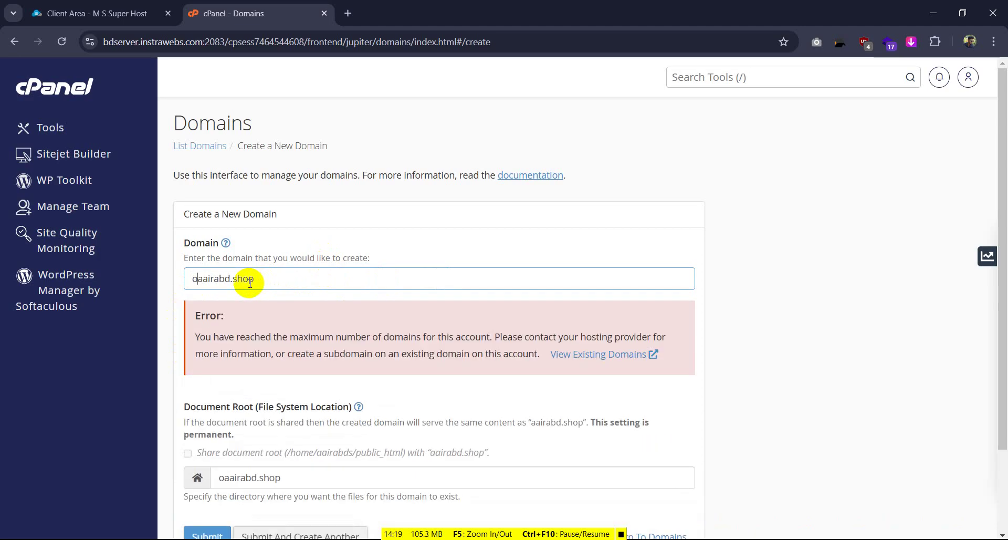
text(an)
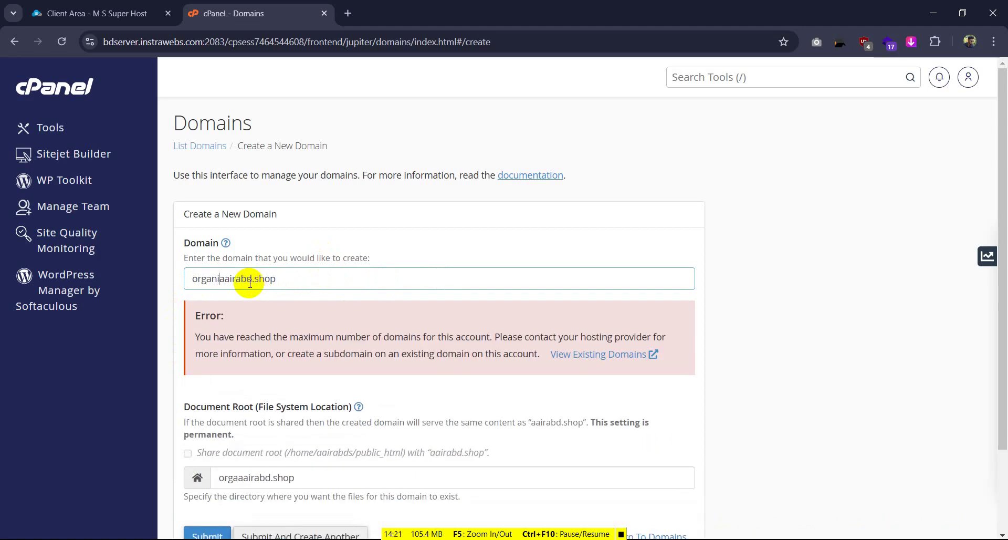
text(ic.)
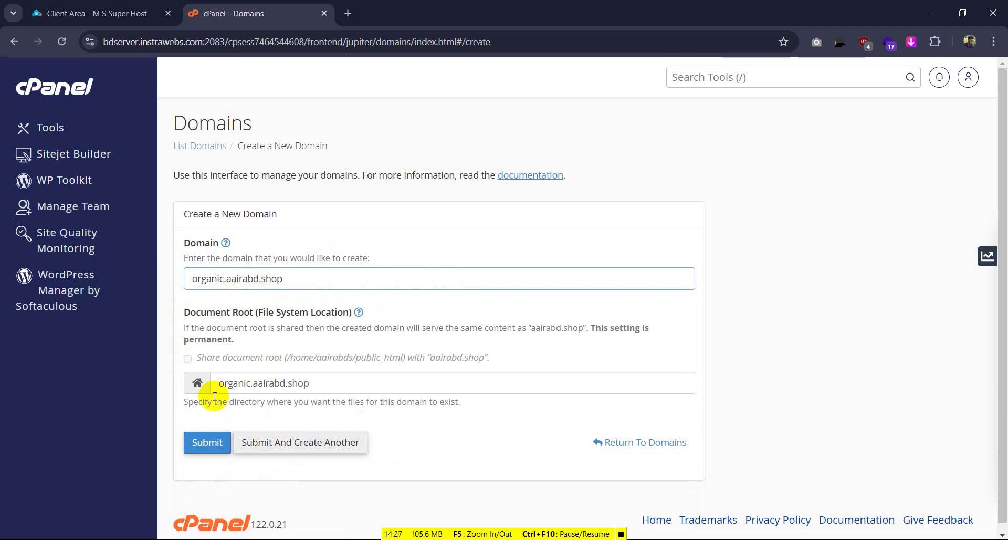
scroll(556, 348, down, 1)
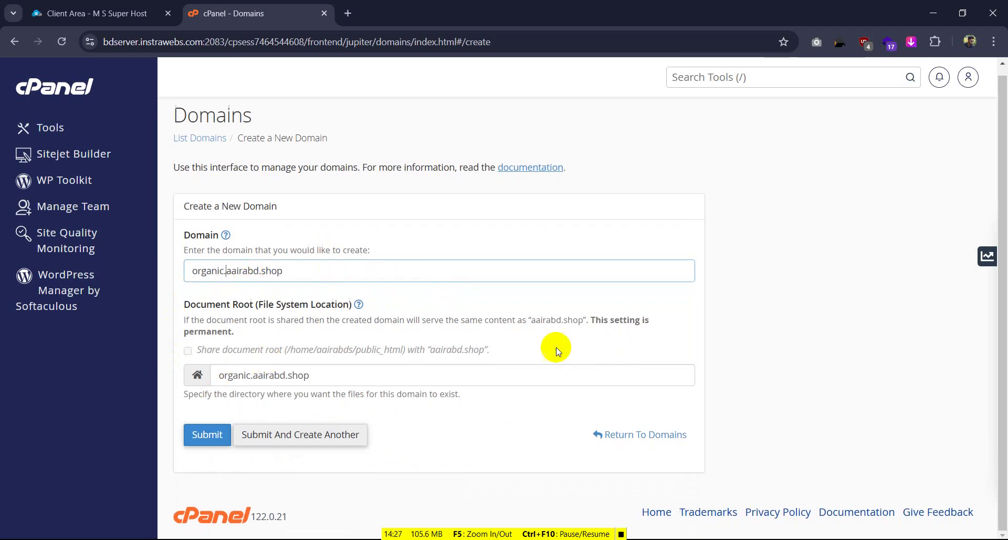
Submit the organic.aairabd.shop subdomain, then open WordPress Manager by Softaculous from the cPanel home
click(199, 435)
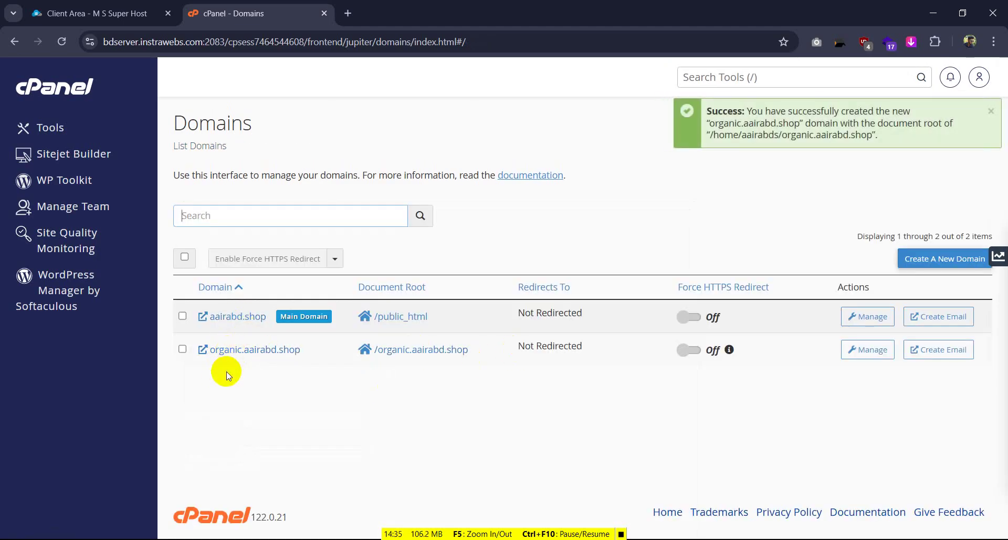
click(68, 93)
scroll(251, 288, down, 12)
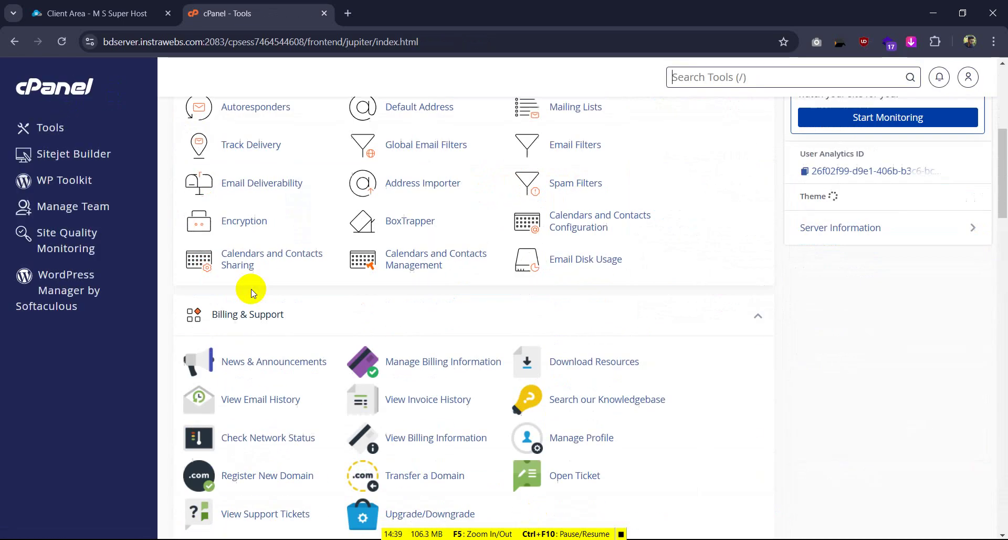
scroll(251, 303, down, 8)
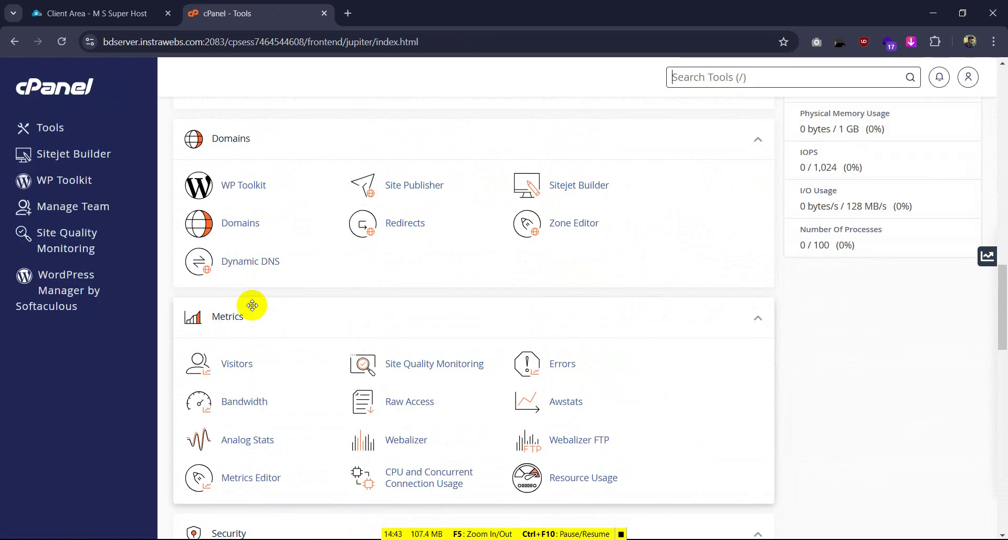
scroll(252, 307, down, 15)
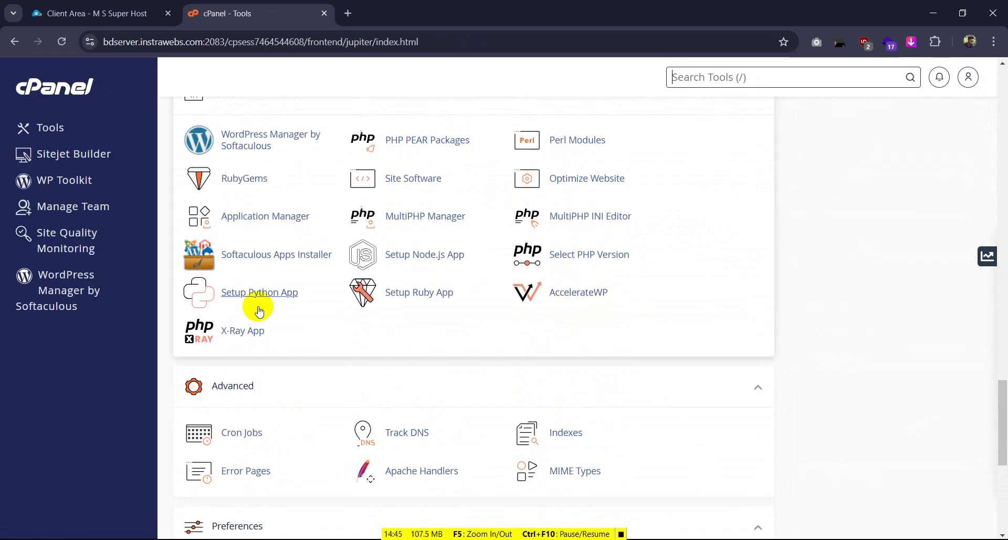
scroll(259, 310, up, 10)
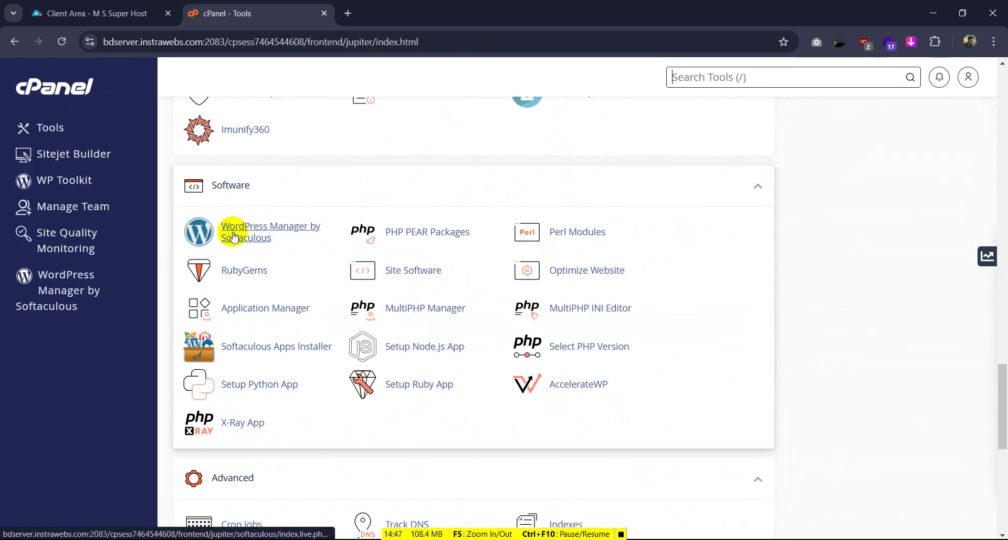
click(262, 233)
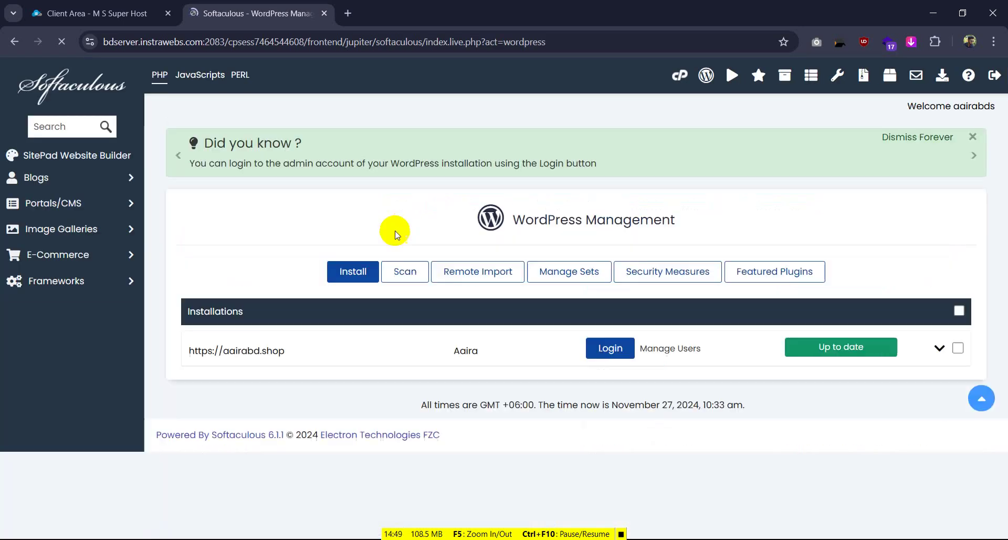
Begin a fresh WordPress install and clear 'wp' from the In Directory field
click(353, 270)
scroll(351, 270, down, 3)
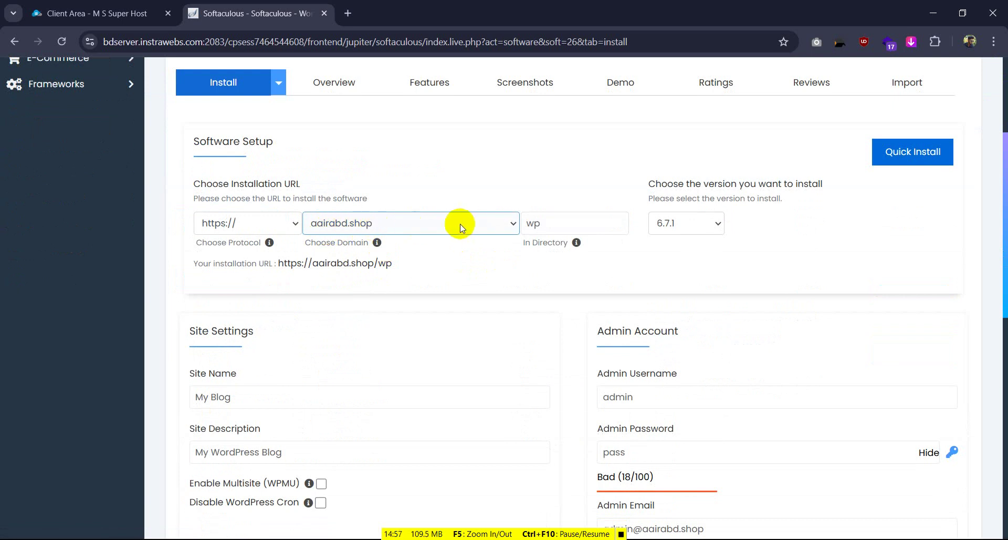
click(539, 223)
drag(538, 224, 517, 226)
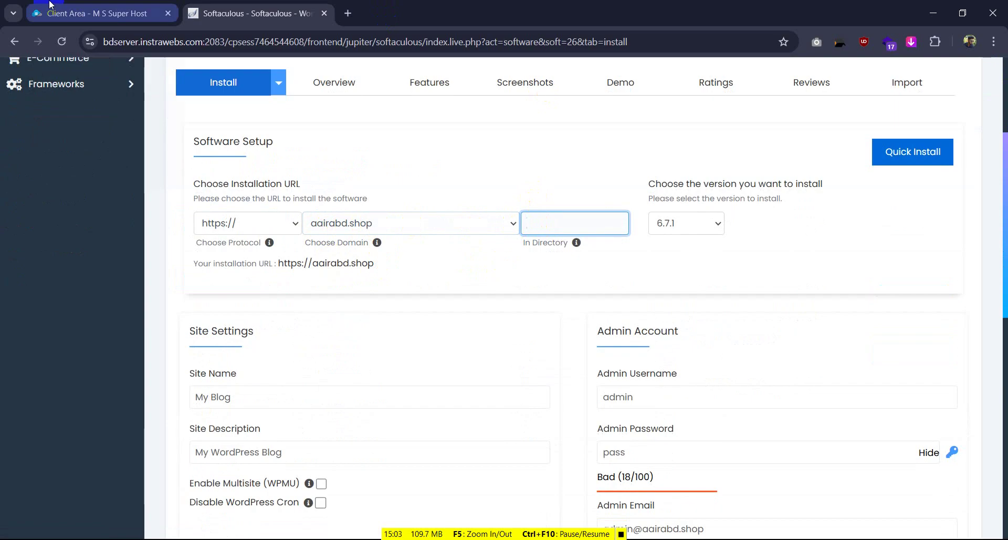
mouse_move(52, 10)
click(166, 15)
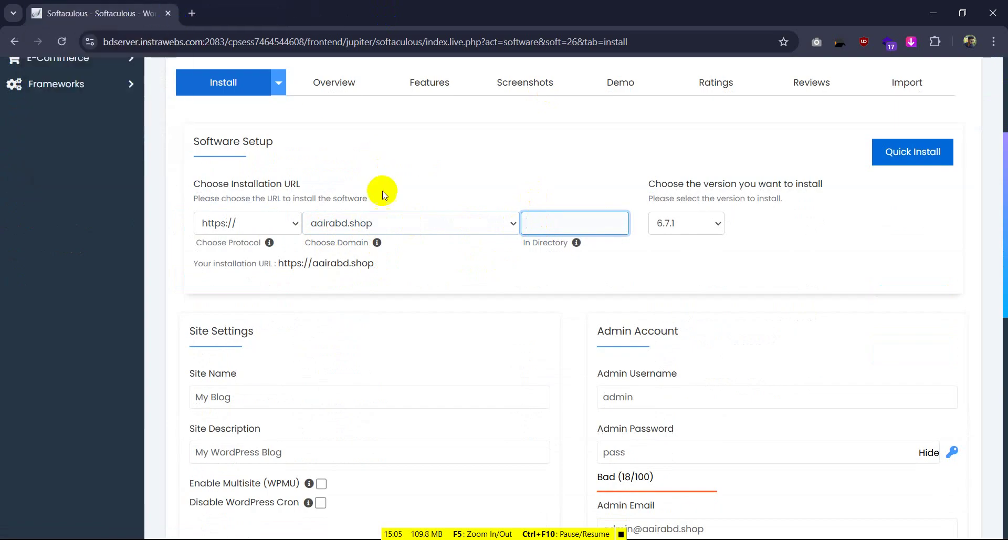
Choose organic.aairabd.shop as the install domain
click(514, 224)
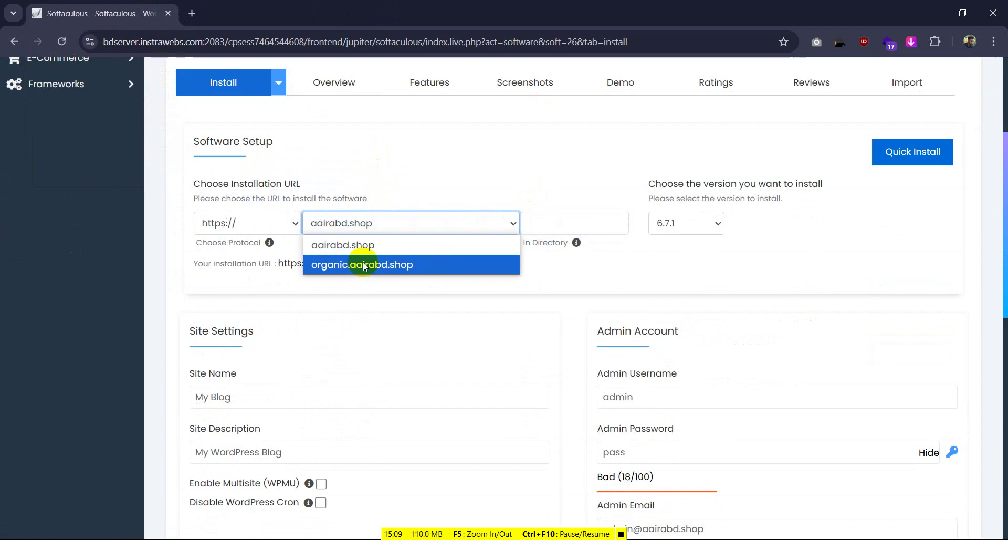
click(429, 264)
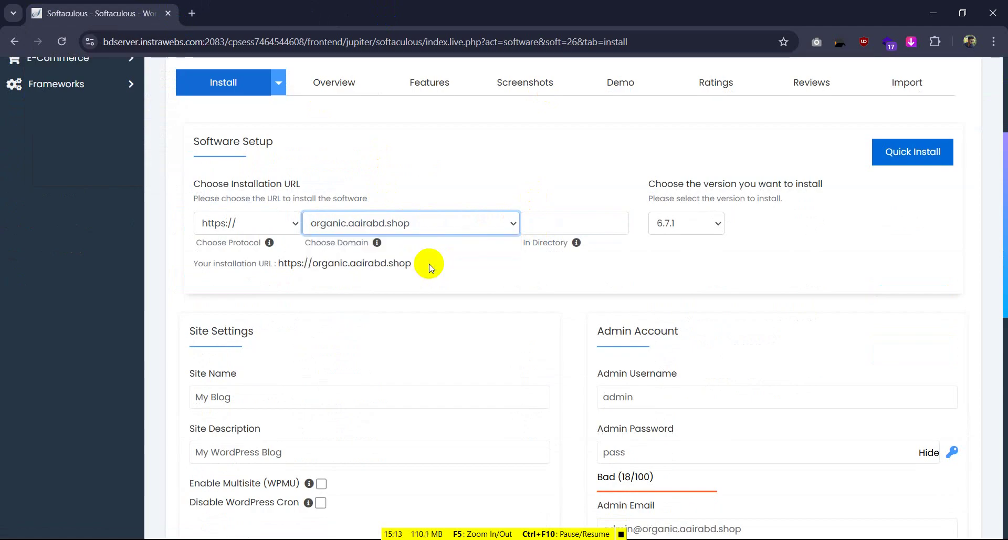
scroll(443, 254, down, 5)
scroll(444, 255, up, 3)
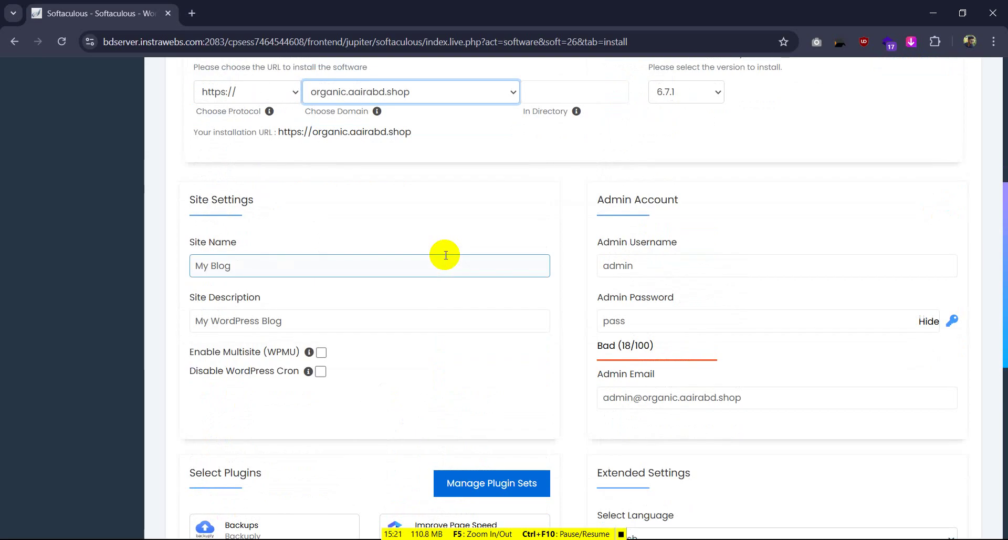
Replace the site name 'My Blog' with 'Organic' and empty the site description
drag(257, 267, 158, 276)
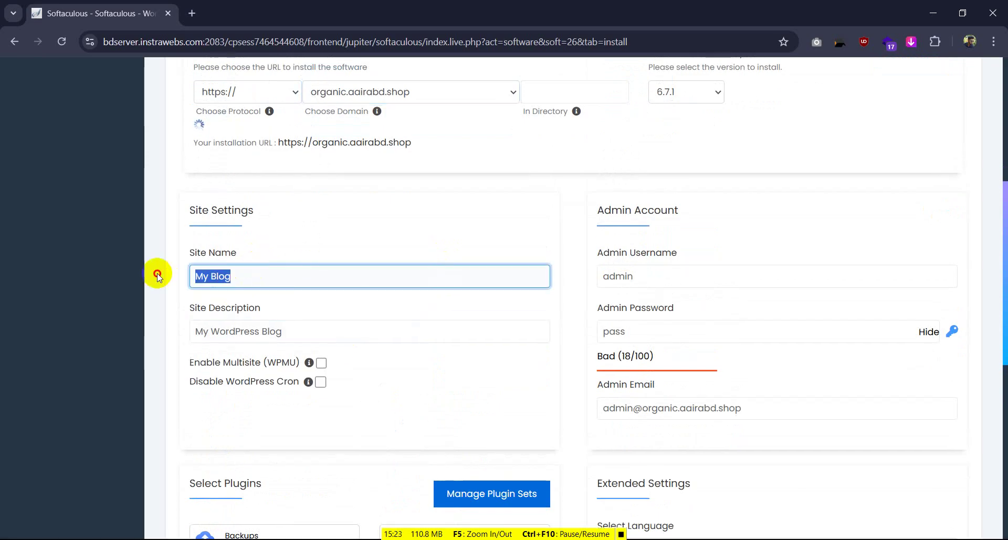
key(BackSpace)
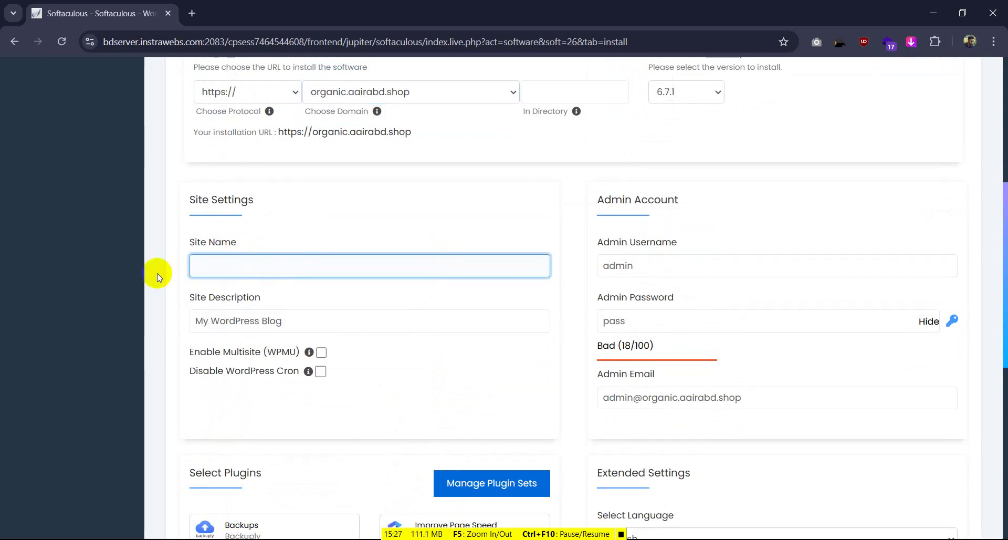
text(Organic)
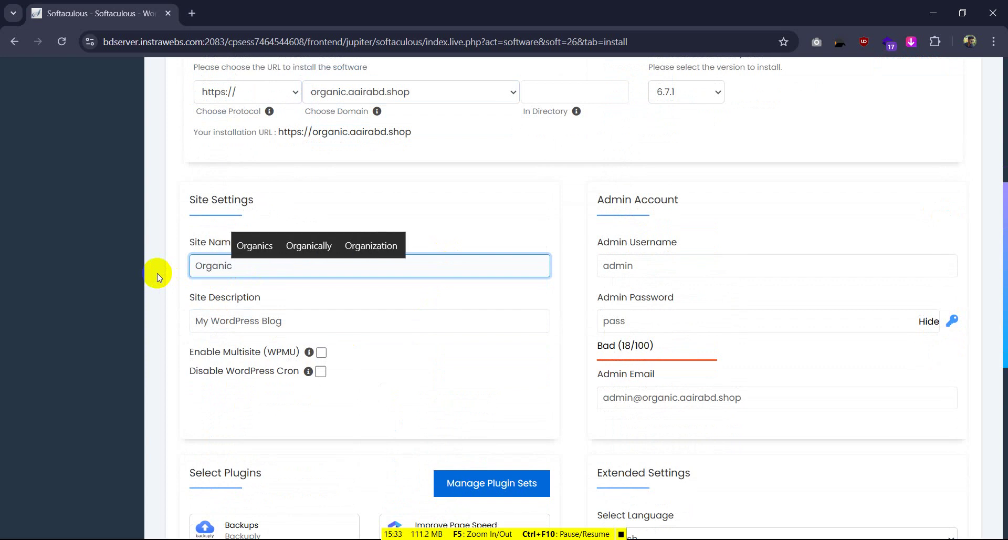
click(265, 322)
key(ctrl+a)
key(BackSpace)
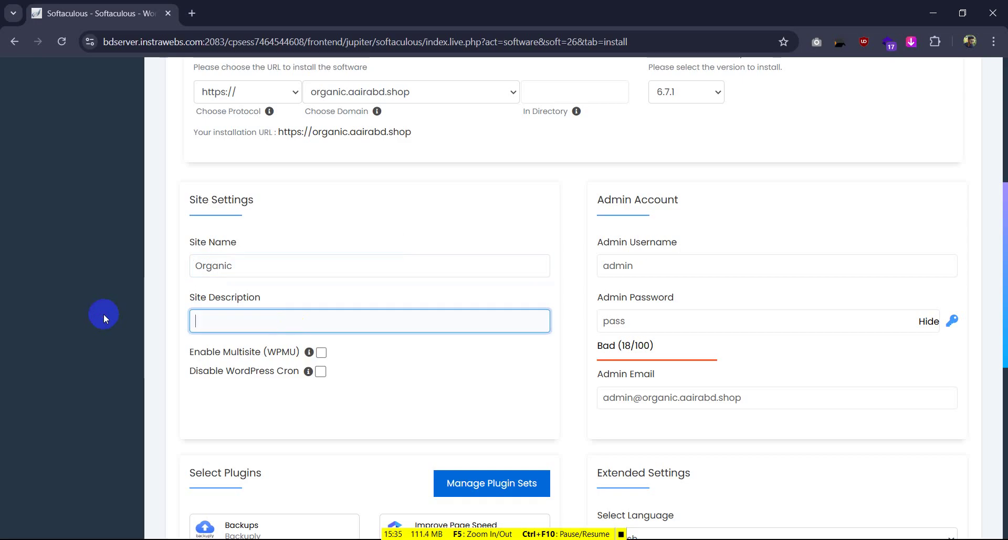
double_click(663, 265)
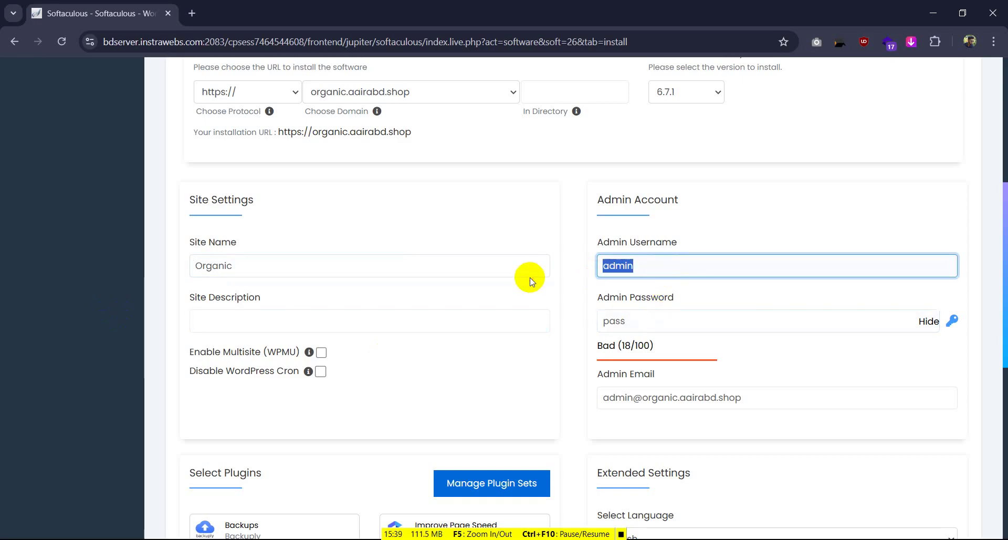
key(super+v)
click(677, 317)
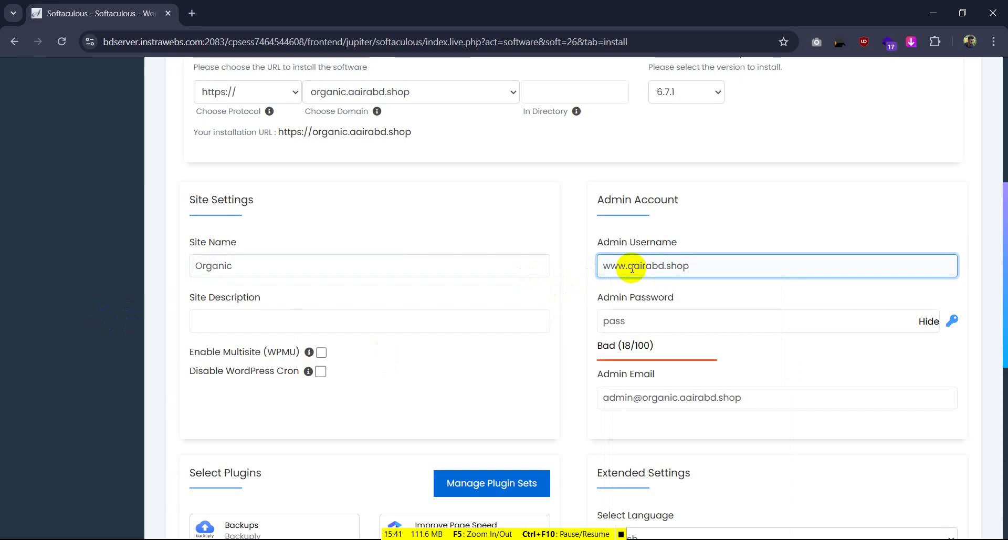
drag(626, 266, 504, 277)
key(BackSpace)
drag(691, 270, 649, 266)
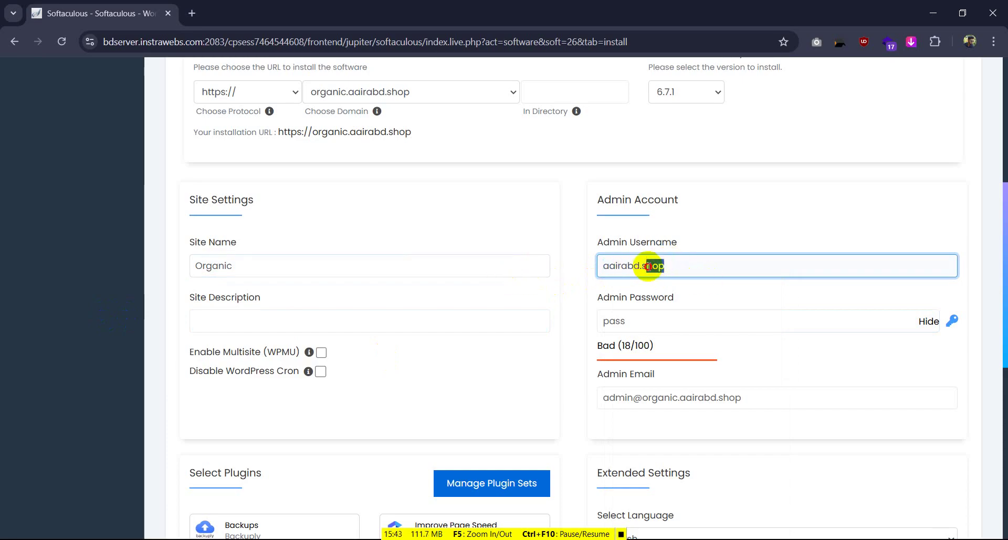
key(BackSpace)
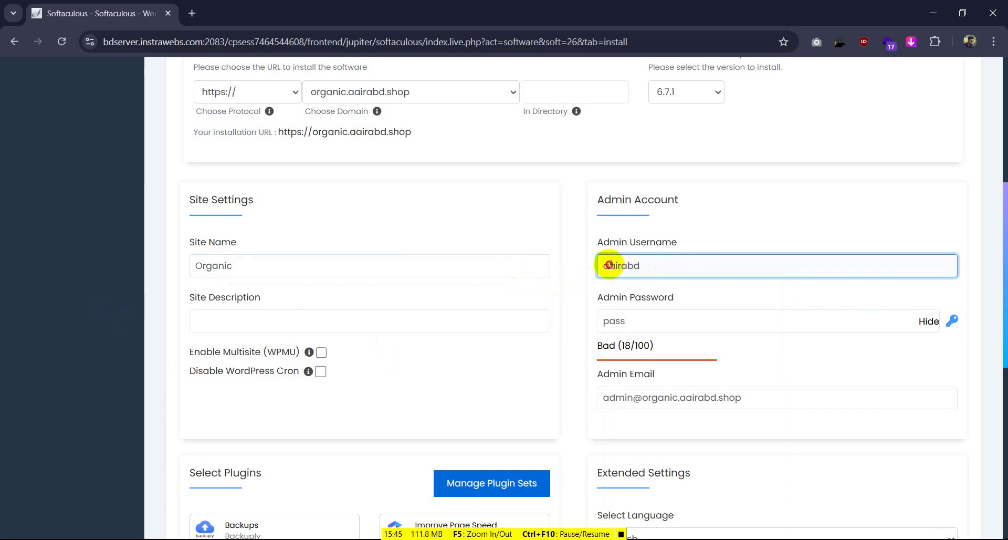
drag(609, 266, 600, 265)
text(A)
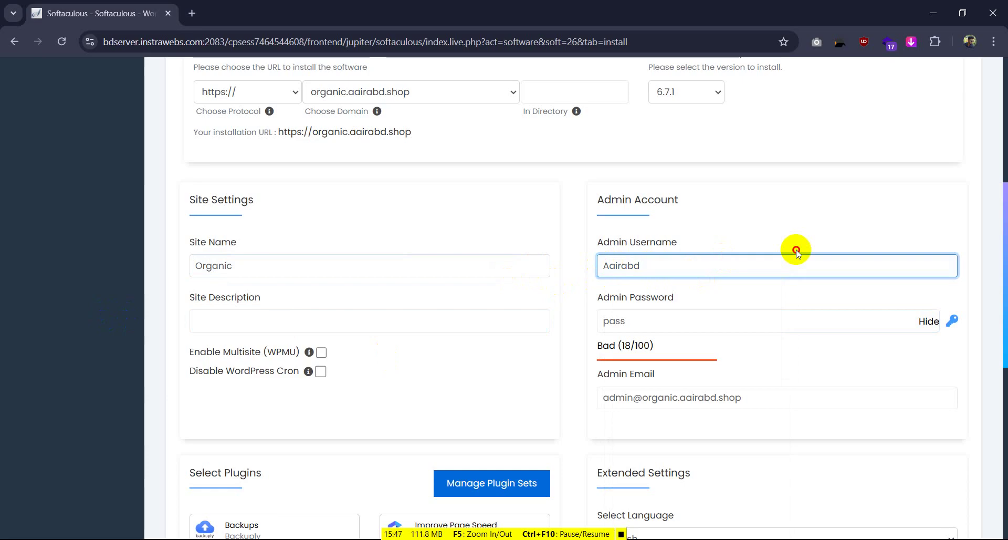
Replace the default admin password with a pasted strong password
click(628, 322)
double_click(627, 321)
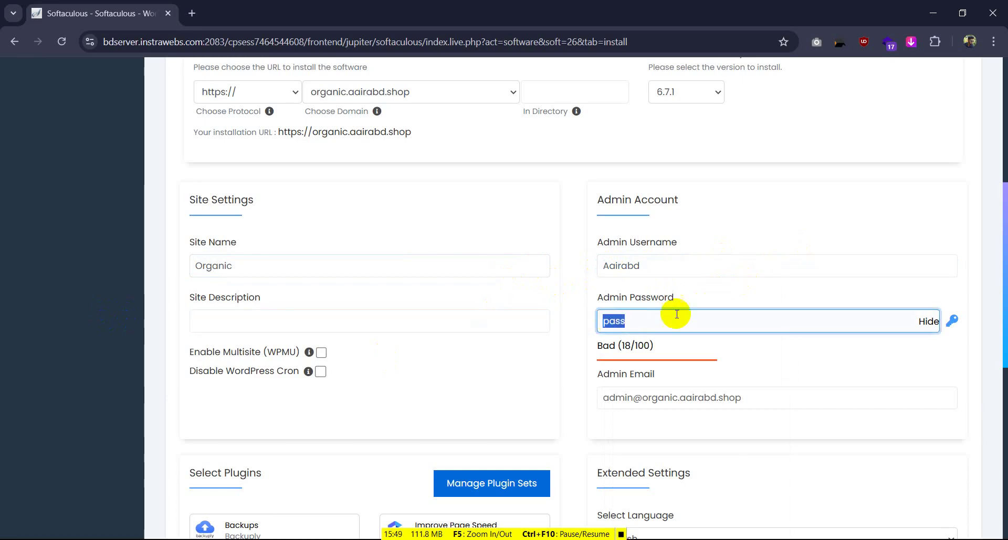
click(625, 266)
double_click(625, 266)
double_click(616, 321)
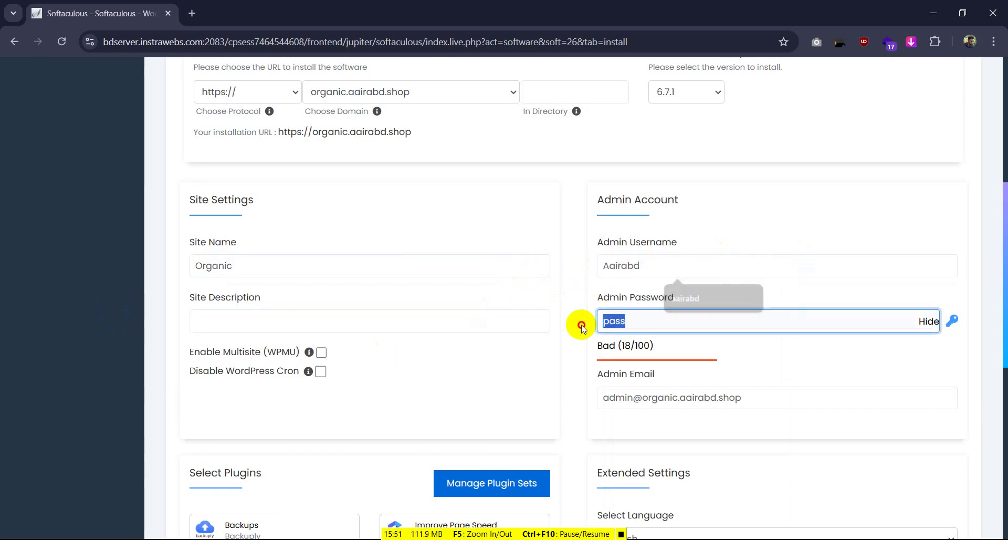
click(927, 321)
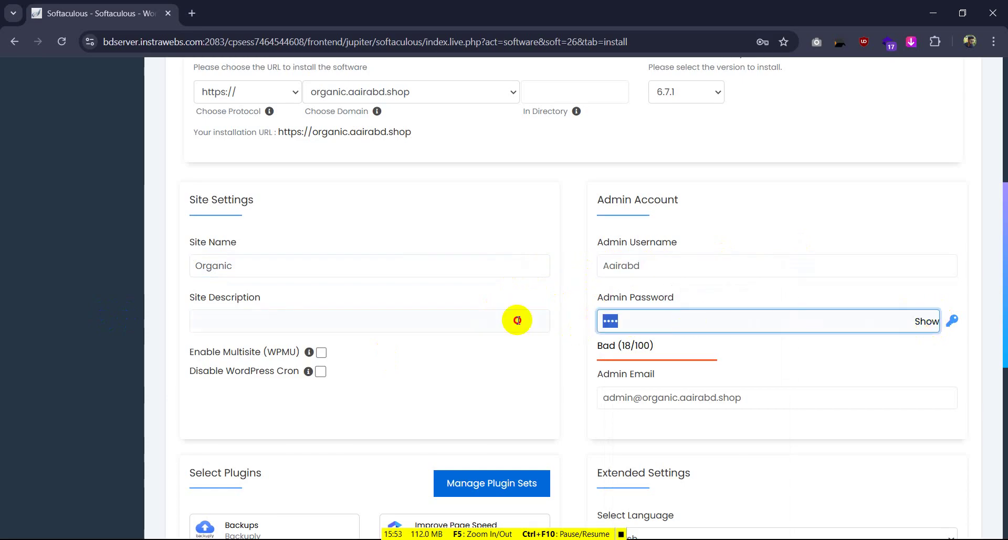
key(ctrl+v)
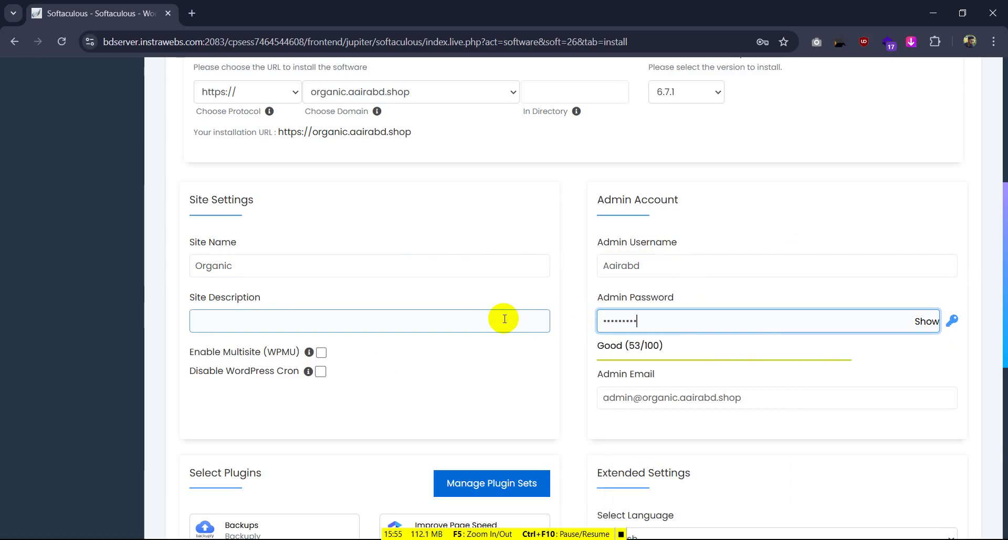
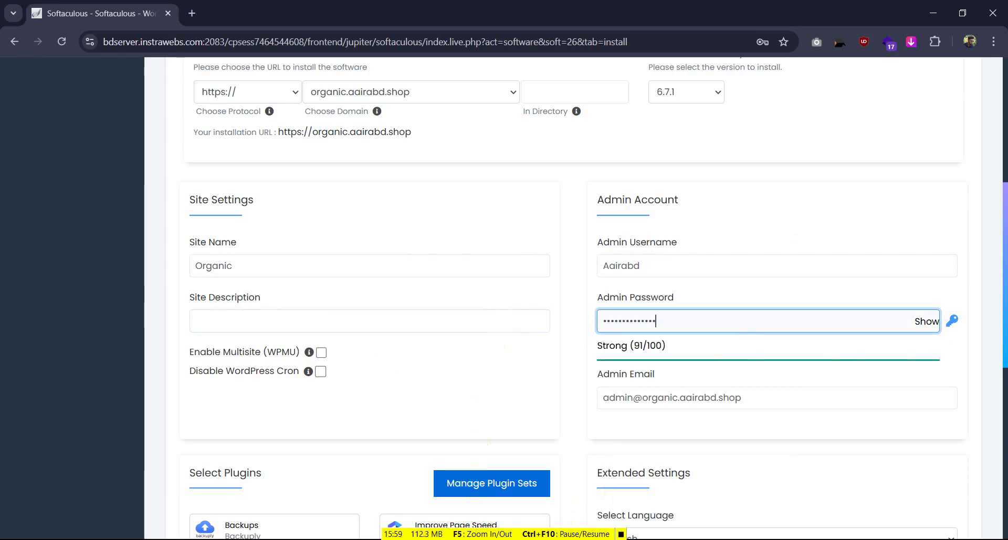
click(472, 368)
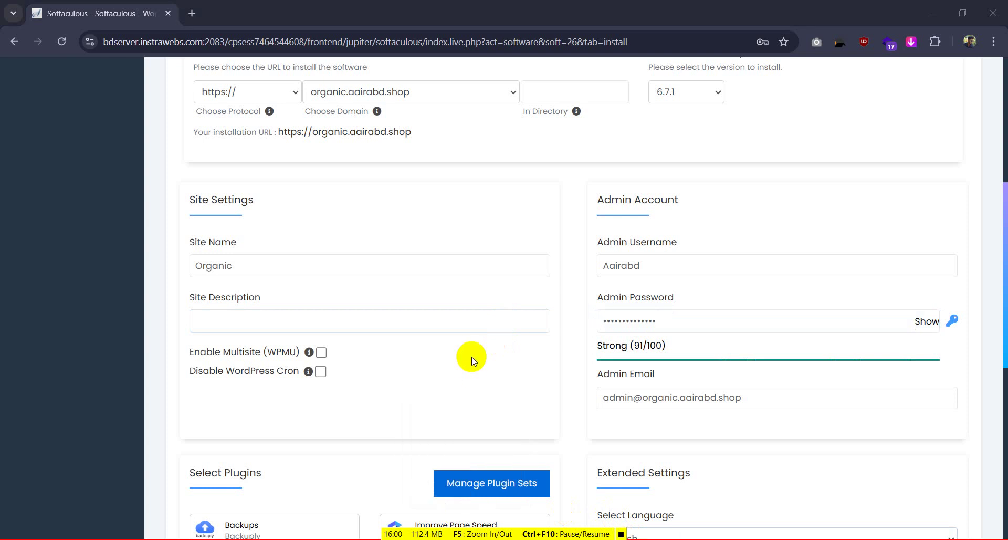
Paste the e-mail address for receiving installation details
scroll(657, 386, down, 4)
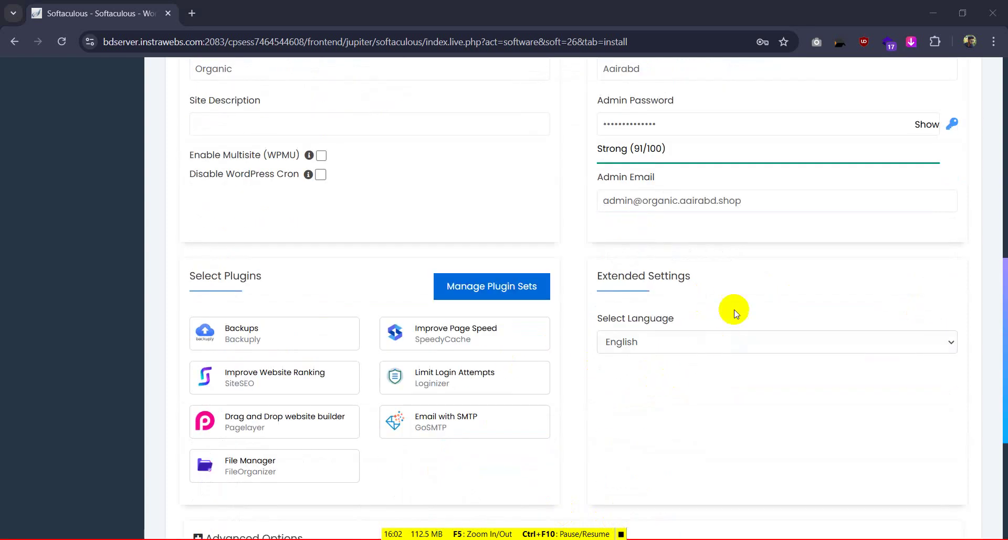
scroll(735, 313, down, 5)
click(599, 407)
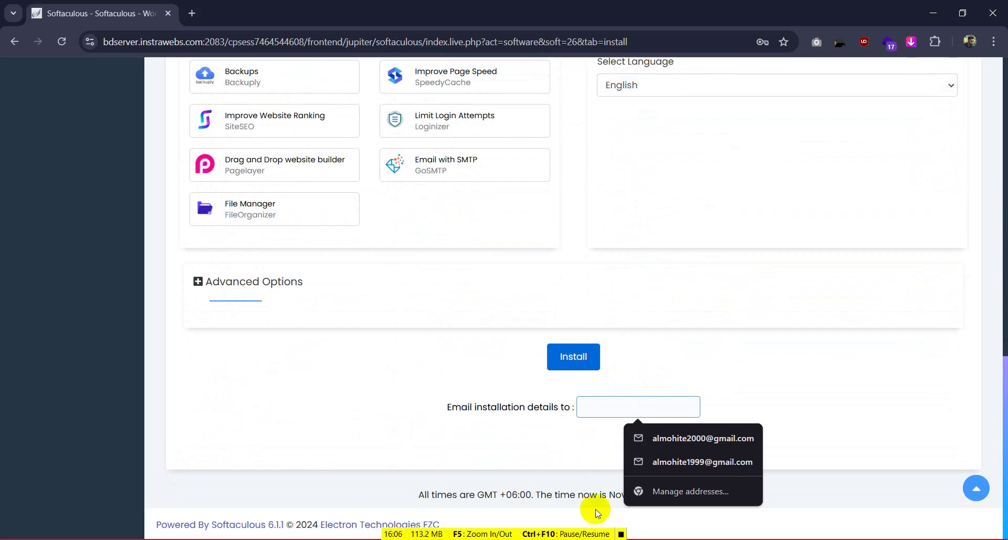
key(ctrl+v)
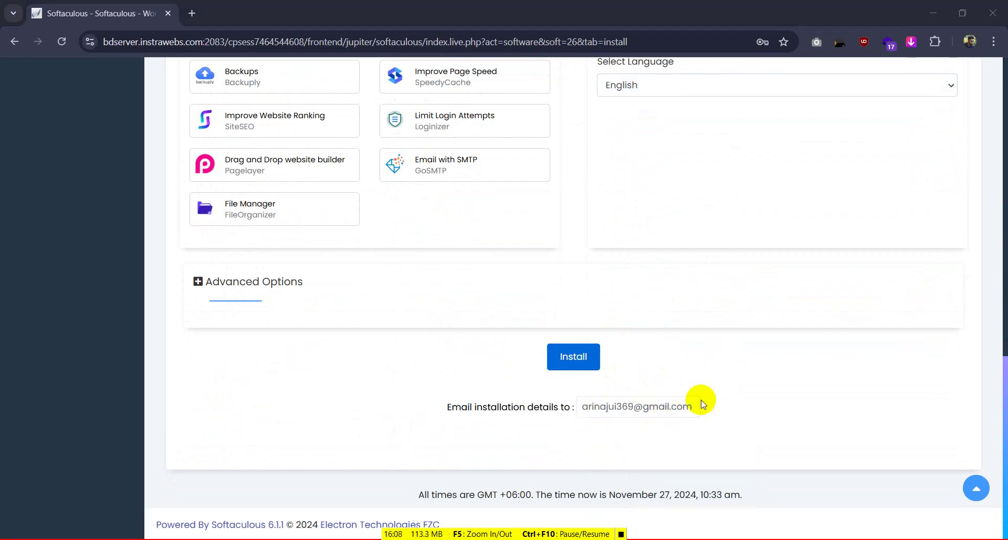
Run the WordPress install, save the admin login in Chrome, and open the new site's admin dashboard
click(581, 357)
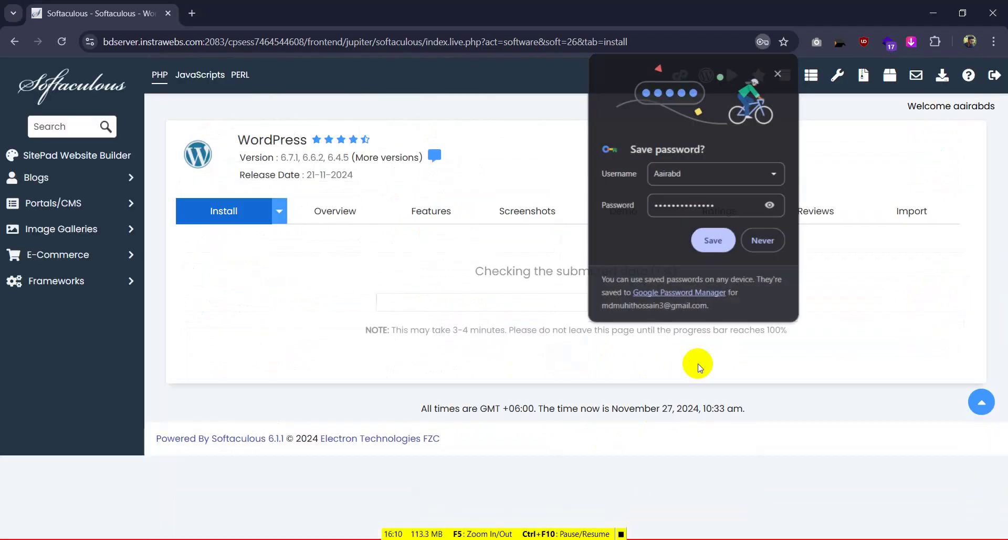
click(725, 241)
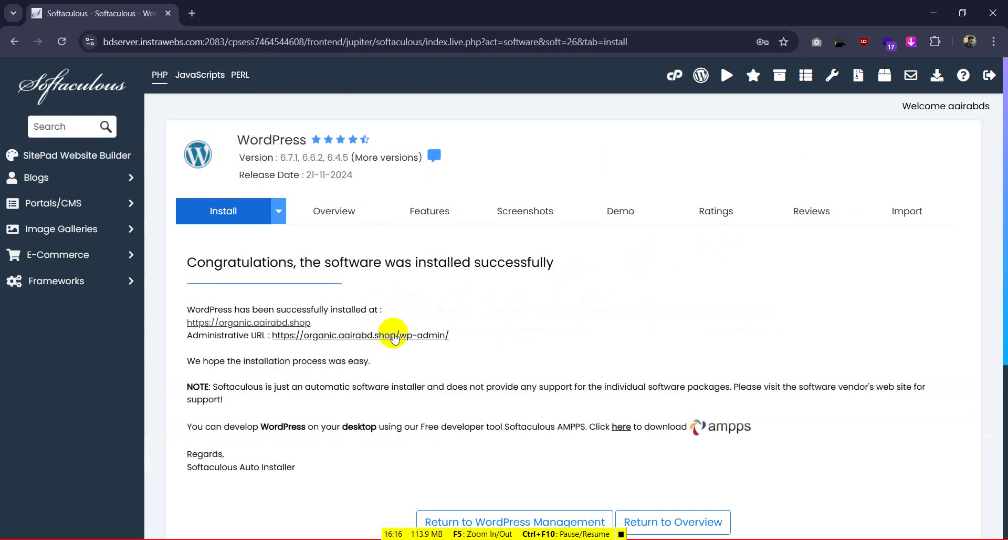
click(424, 336)
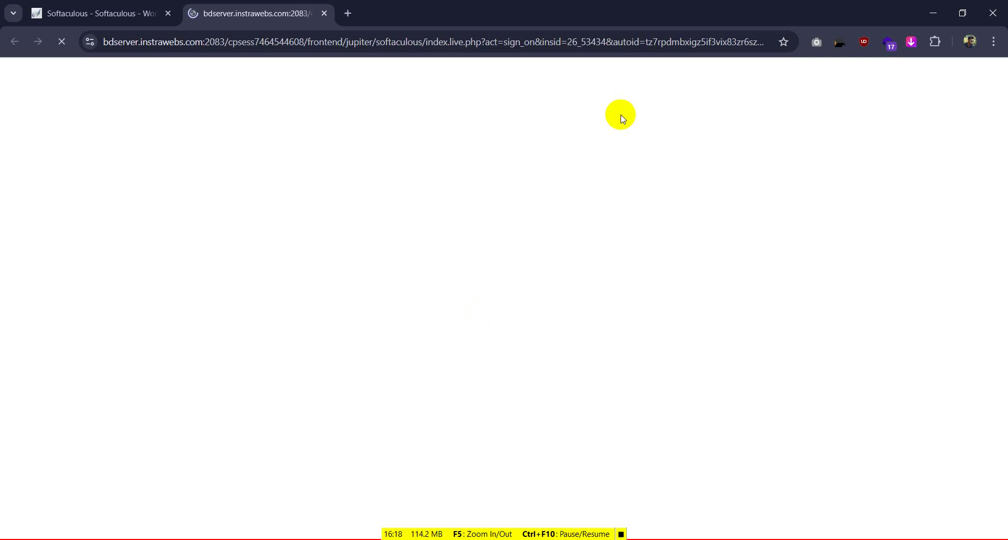
click(168, 13)
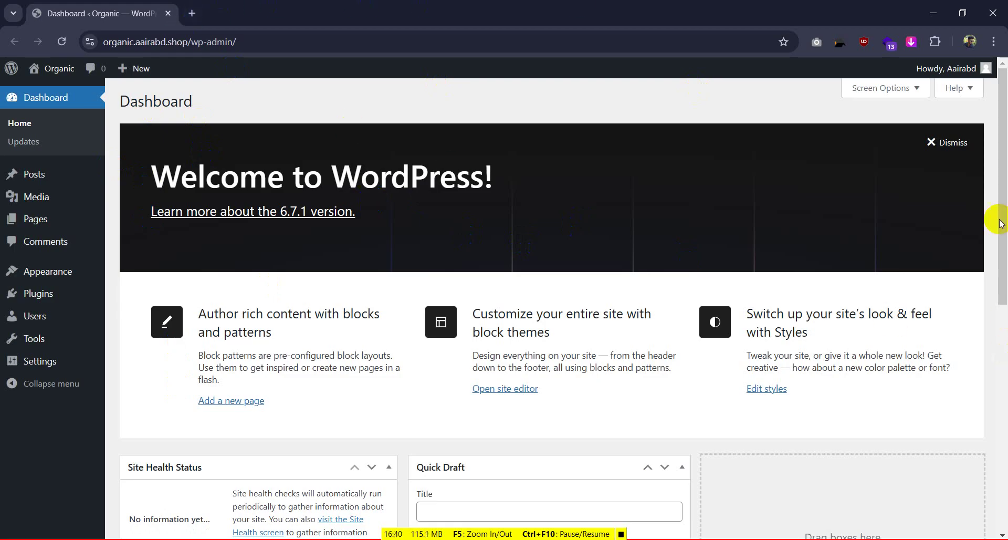
Dismiss the welcome panel and hide Site Health Status, At a Glance, Quick Draft and Events and News boxes
click(942, 141)
click(886, 93)
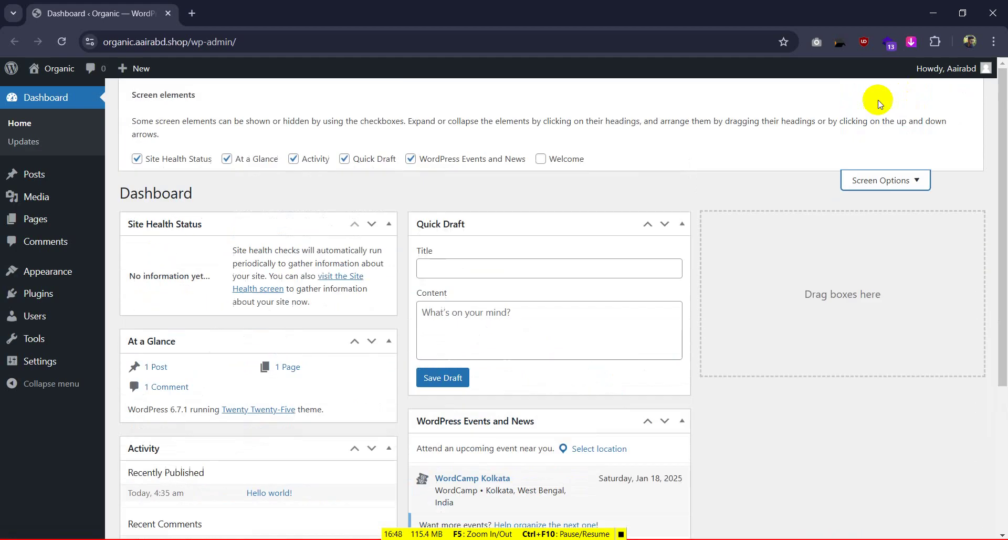
click(137, 159)
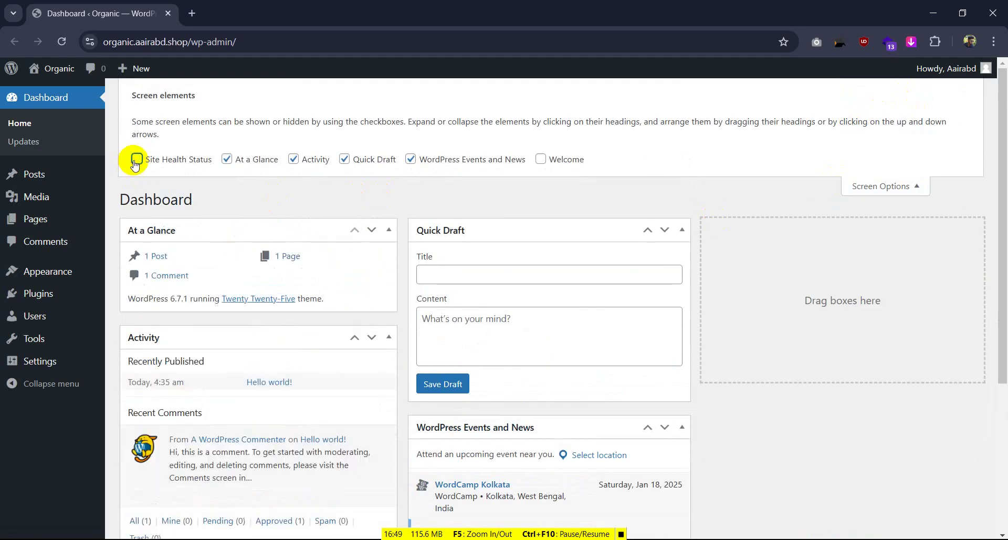
click(226, 159)
click(344, 159)
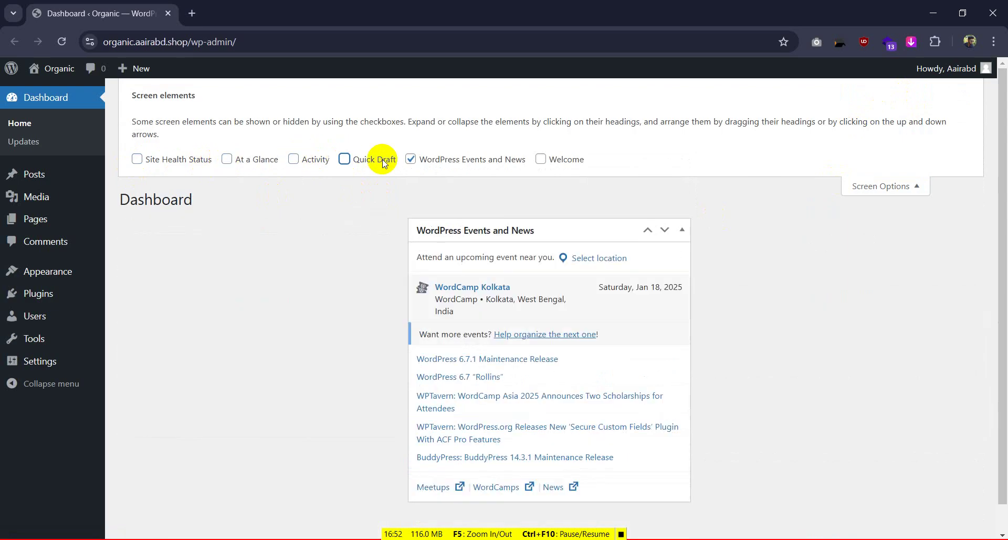
click(410, 159)
click(892, 141)
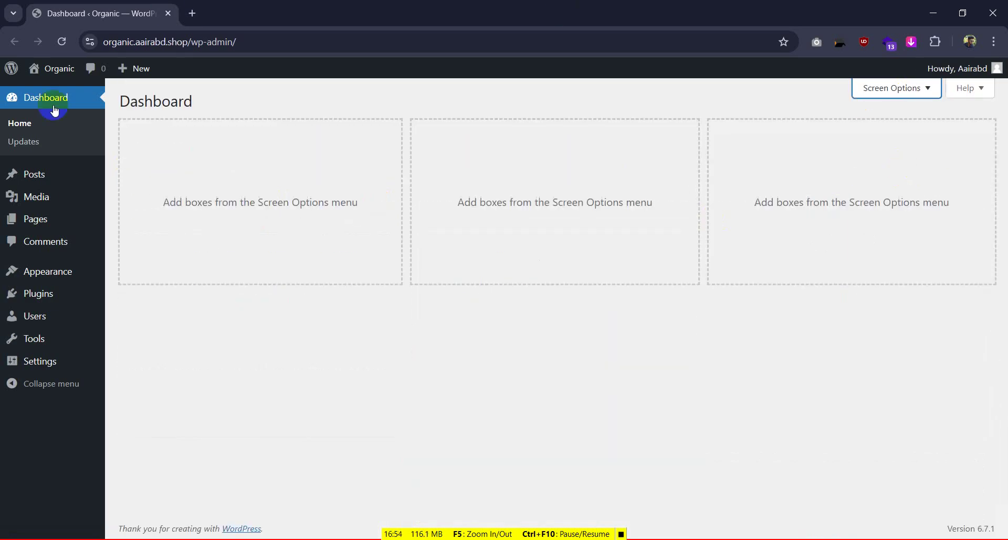
In General Settings, set the timezone to UTC+6 and week start to Sunday, then save
mouse_move(20, 361)
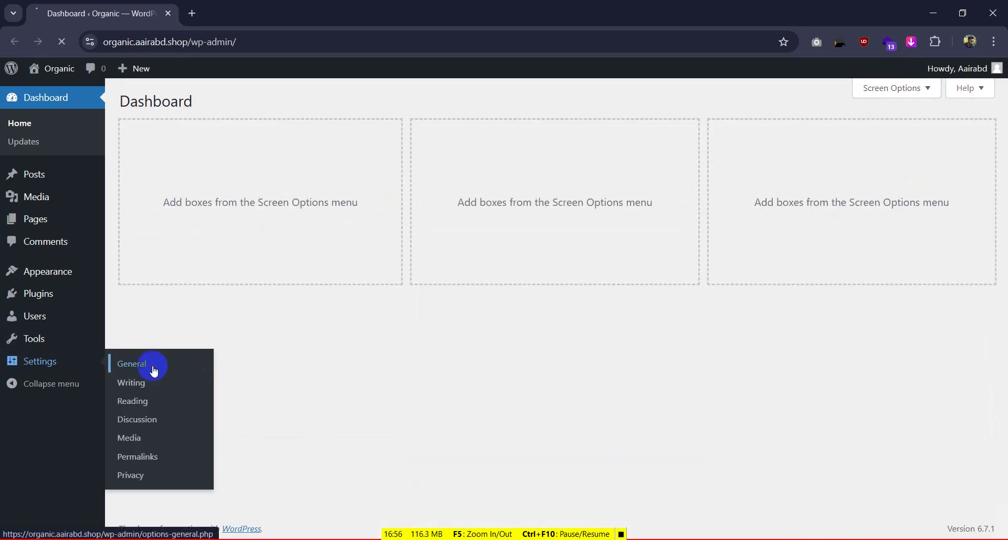
scroll(231, 279, down, 4)
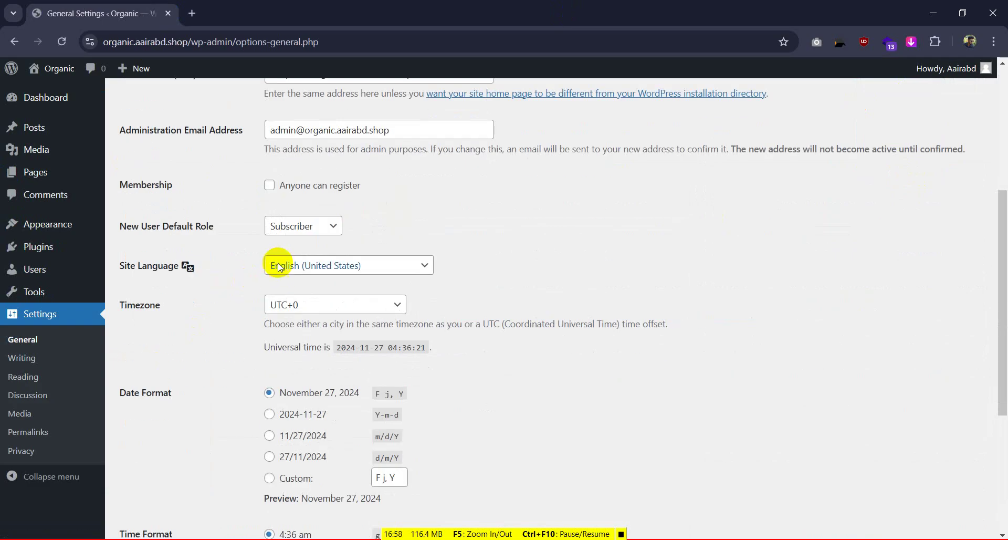
click(294, 304)
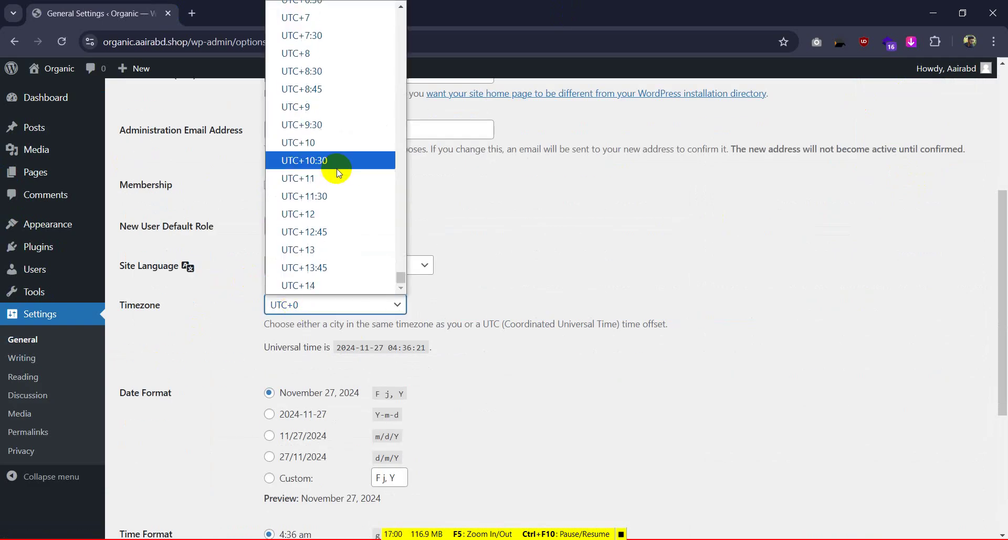
scroll(309, 31, up, 3)
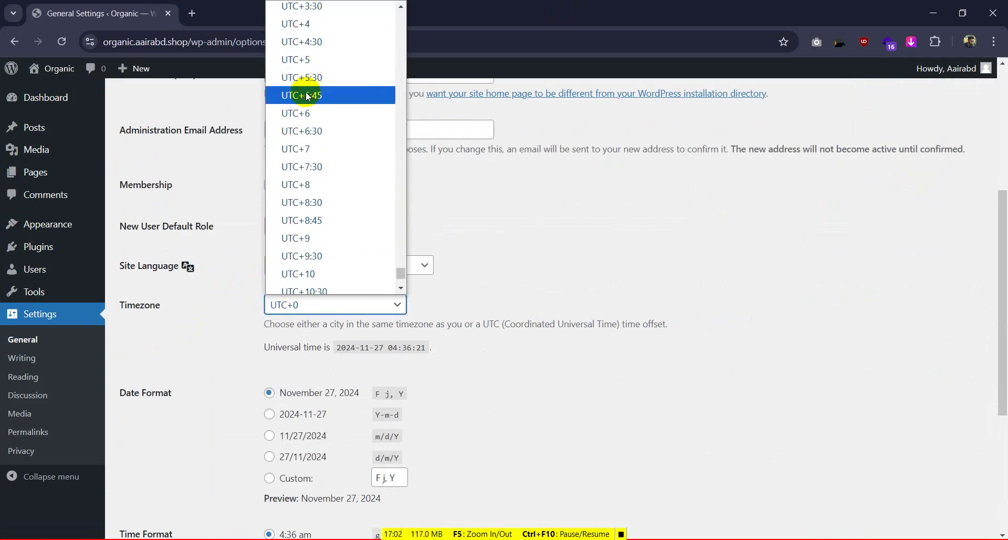
click(301, 108)
scroll(308, 297, down, 5)
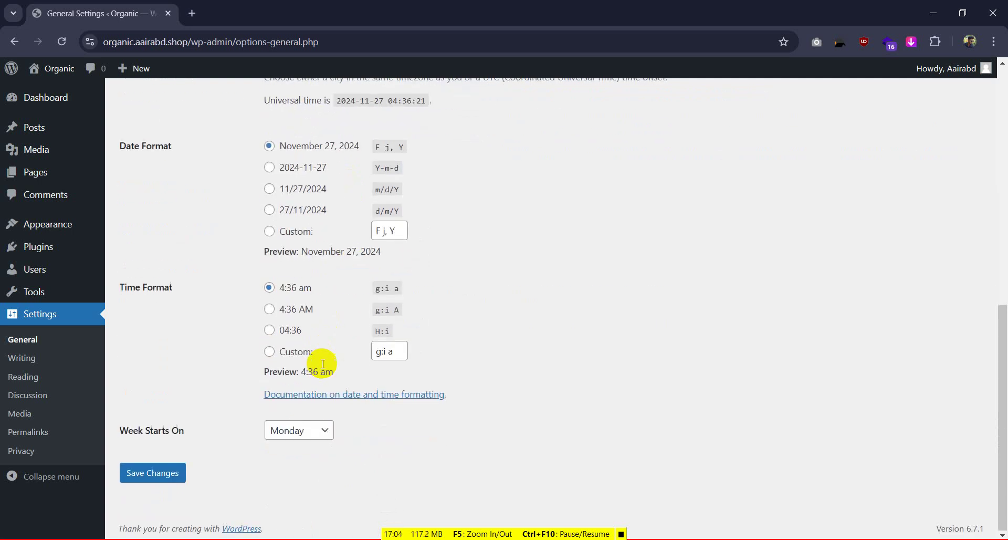
click(299, 429)
click(297, 302)
click(153, 476)
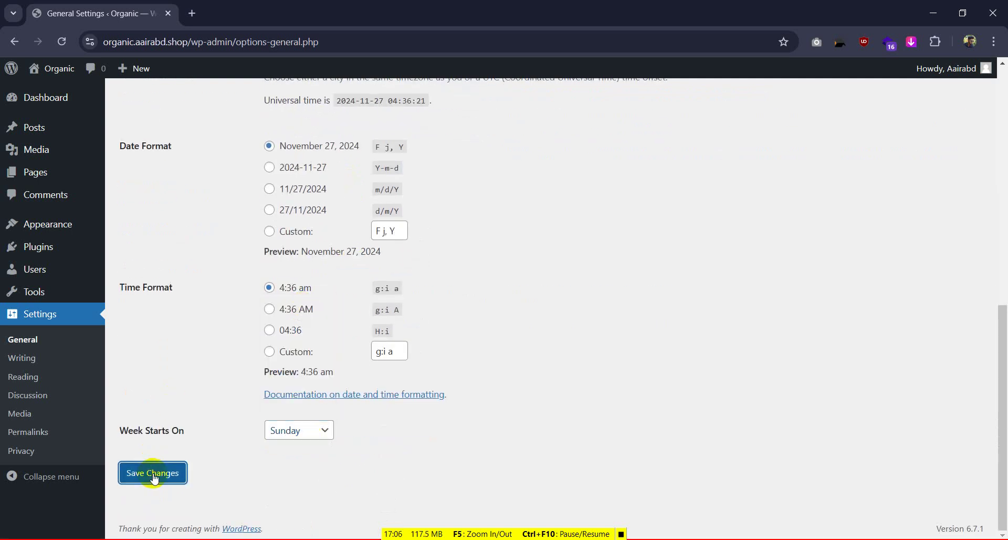
Set the permalink structure to Post name and save
click(63, 431)
scroll(326, 288, down, 5)
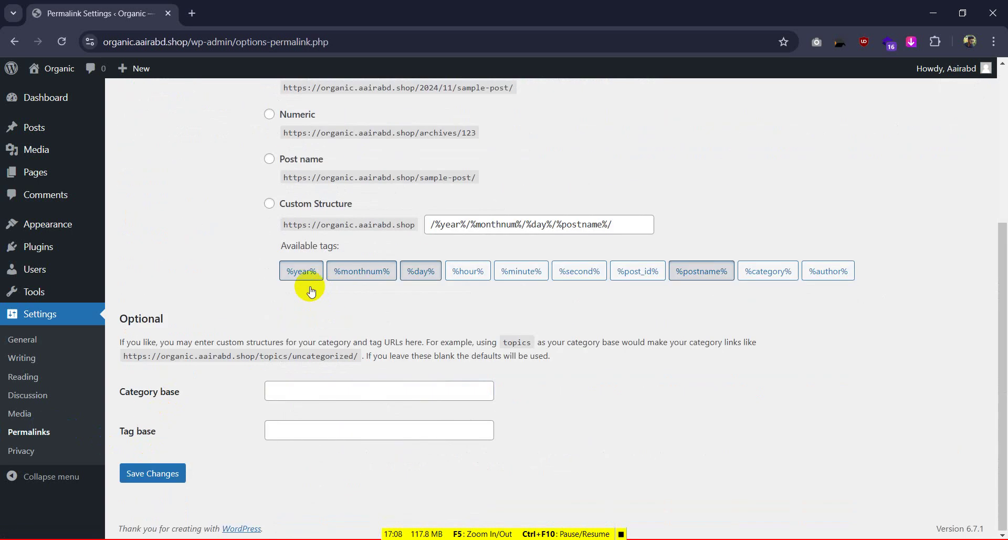
click(270, 159)
click(166, 473)
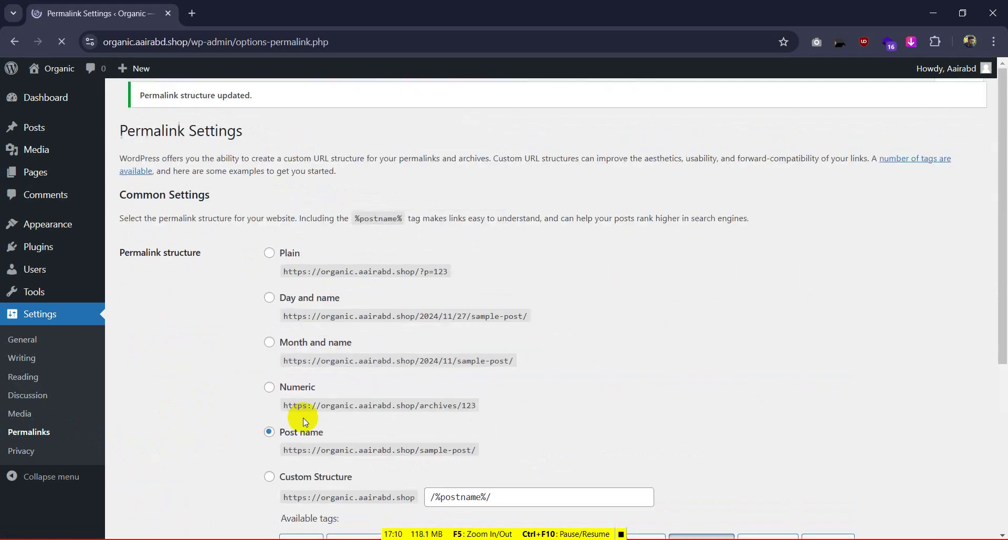
Open Posts, Pages, Themes and Plugins in new tabs, then select the only post
mouse_move(42, 124)
mouse_move(46, 105)
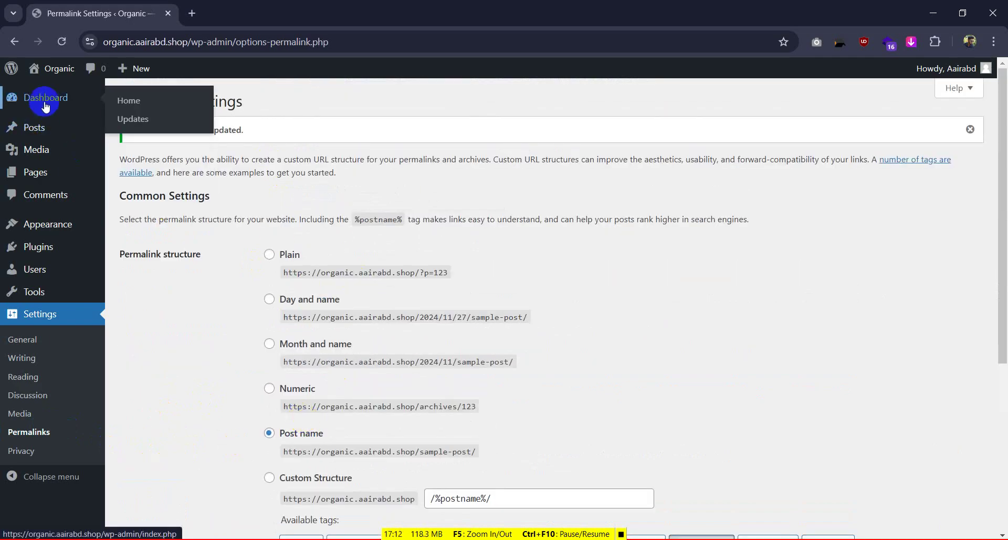
right_click(34, 132)
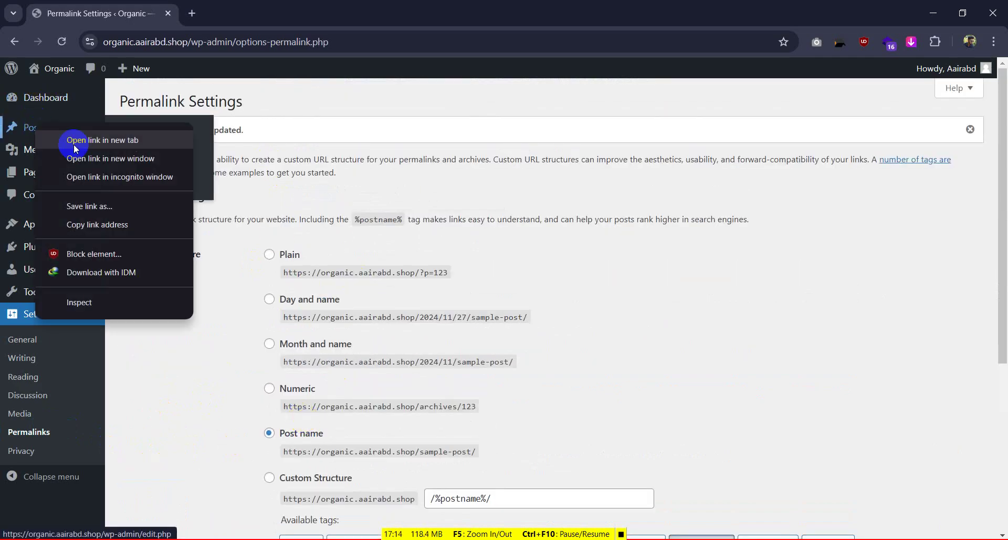
click(84, 149)
right_click(36, 169)
click(82, 180)
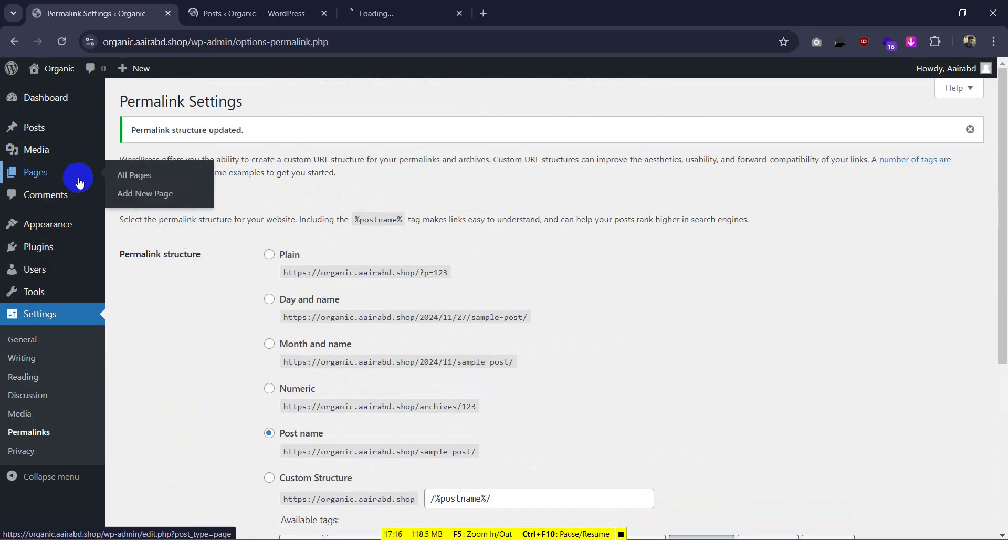
right_click(45, 225)
click(108, 238)
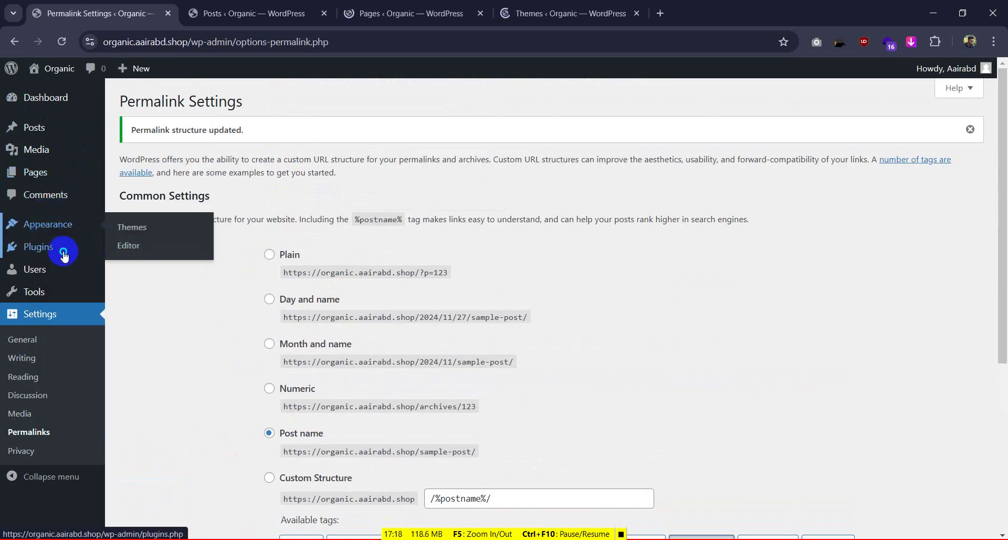
right_click(150, 253)
click(184, 267)
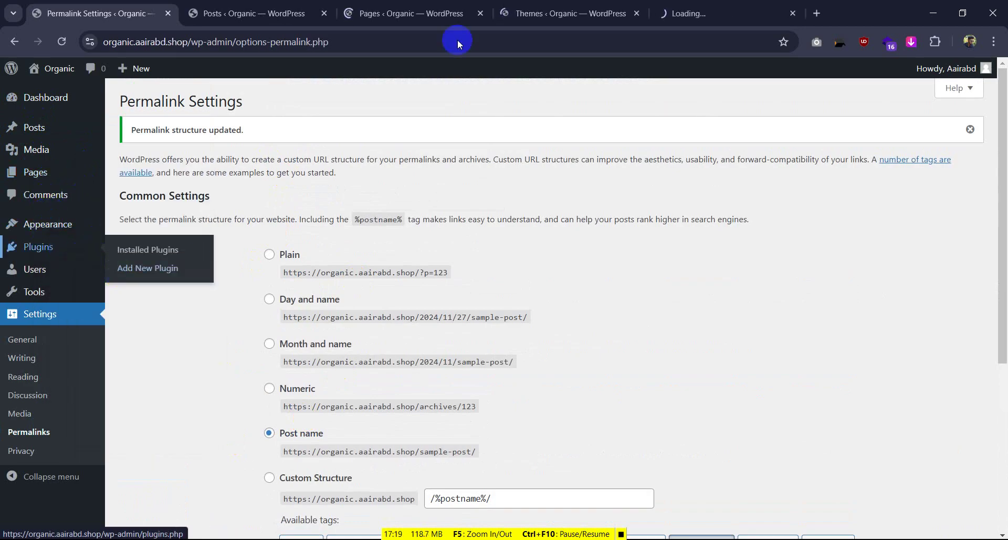
click(283, 13)
click(156, 160)
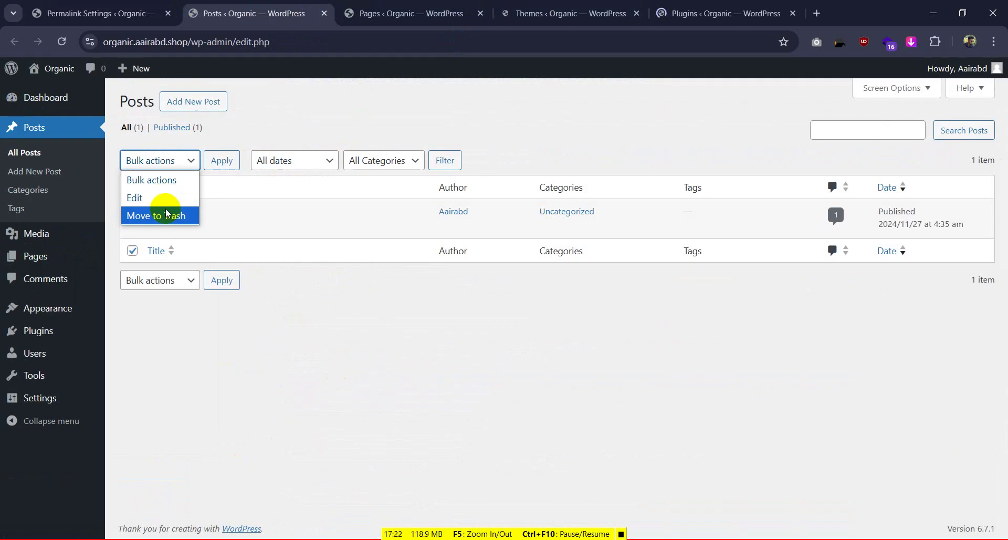
Move the only post and the Sample Page to the trash
click(168, 214)
click(218, 160)
click(390, 4)
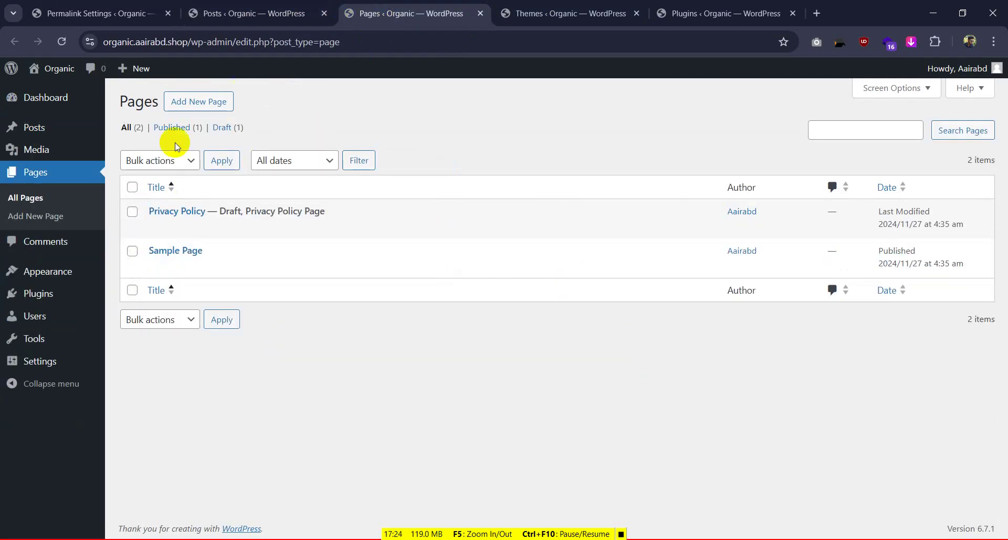
click(132, 188)
mouse_move(165, 227)
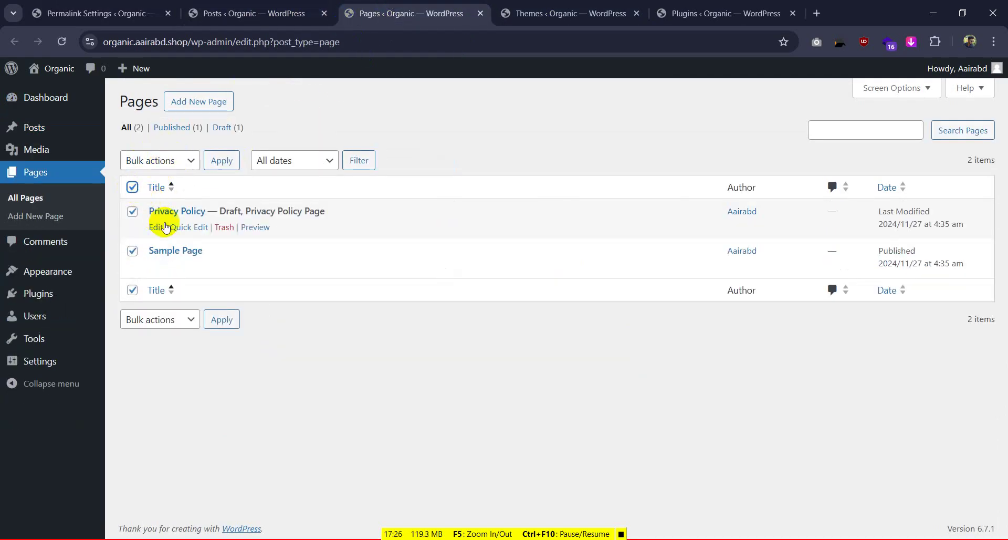
click(167, 161)
click(171, 213)
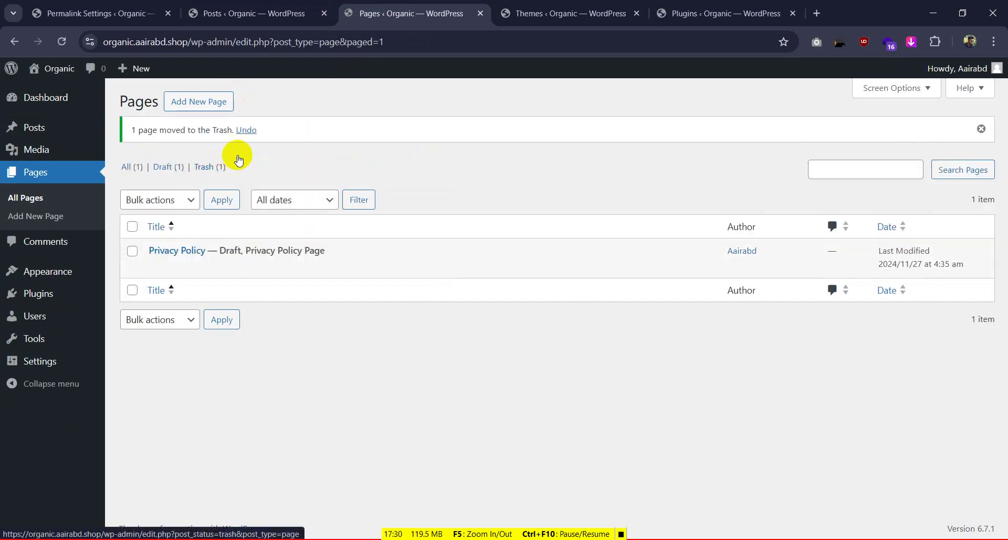
Delete the Twenty Twenty-Four and Twenty Twenty-Three themes
click(565, 13)
click(545, 208)
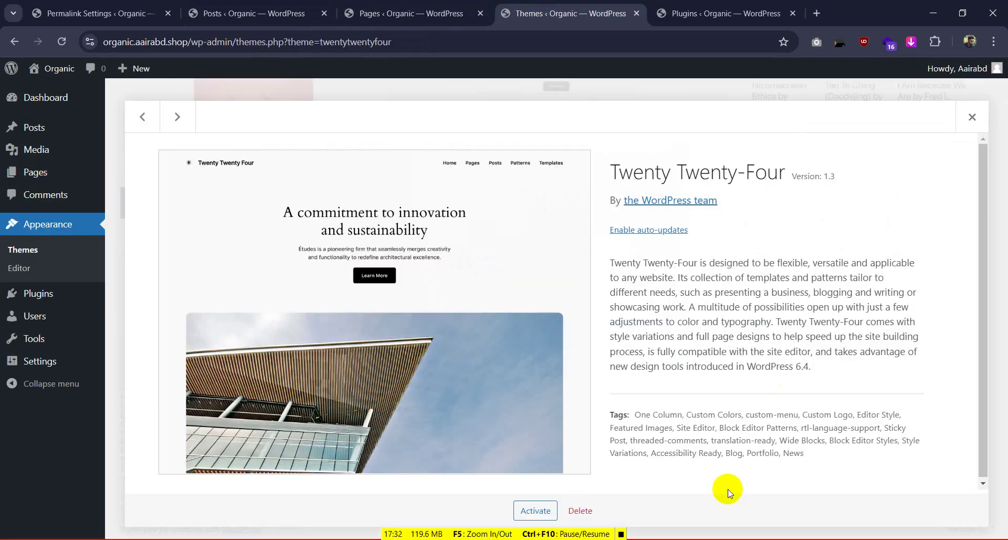
click(580, 509)
click(563, 151)
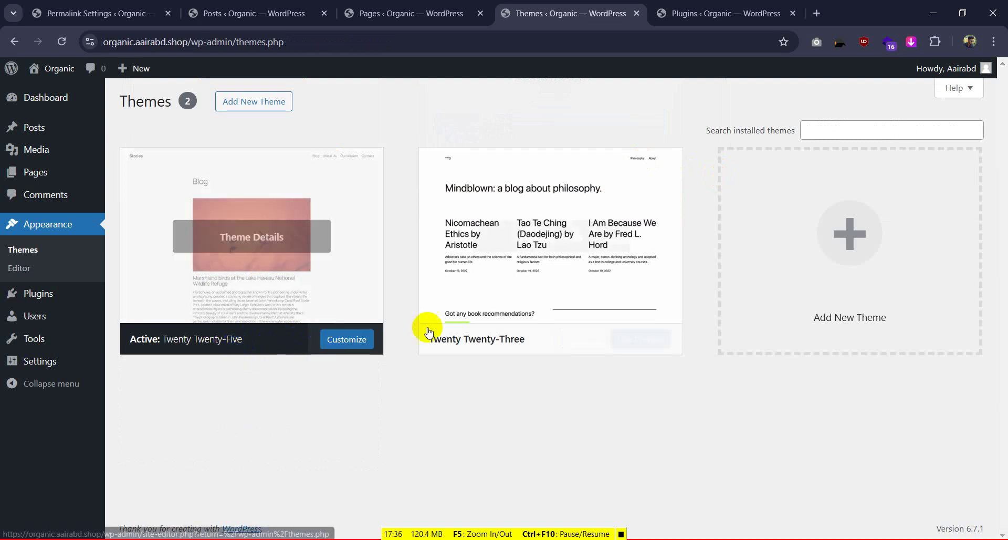
click(551, 265)
click(581, 511)
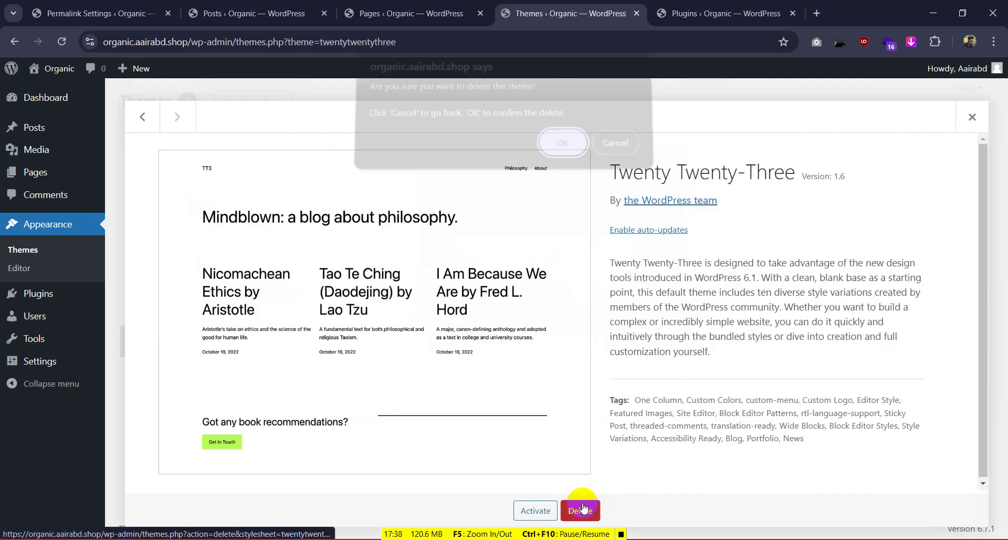
click(554, 153)
Bulk-delete the Akismet and Hello Dolly plugins
key(ctrl+Tab)
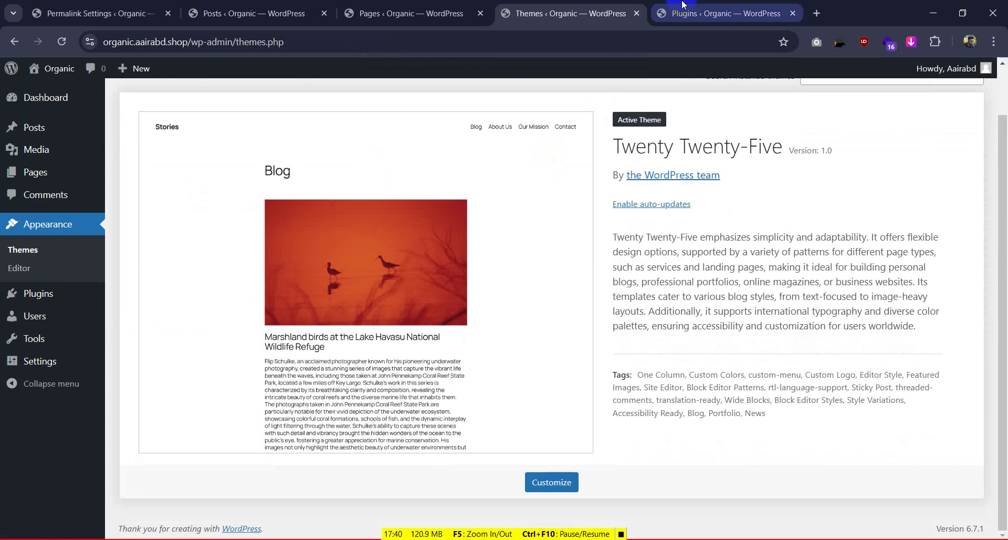
click(134, 189)
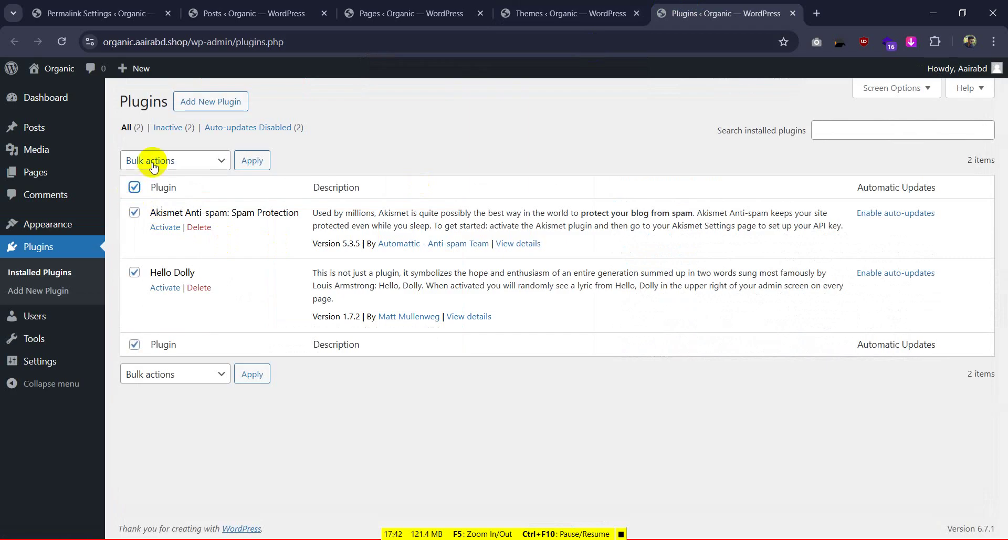
click(158, 161)
click(146, 253)
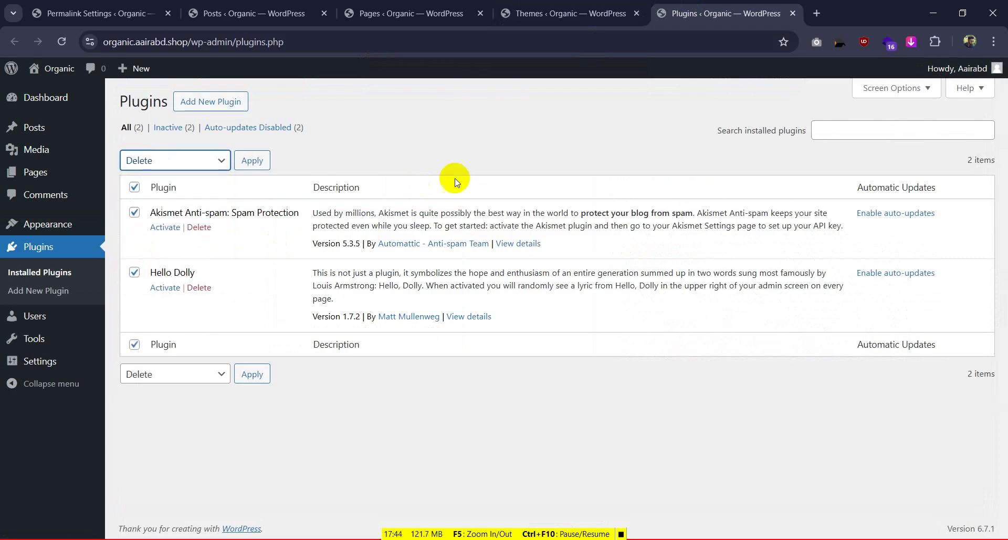
click(253, 161)
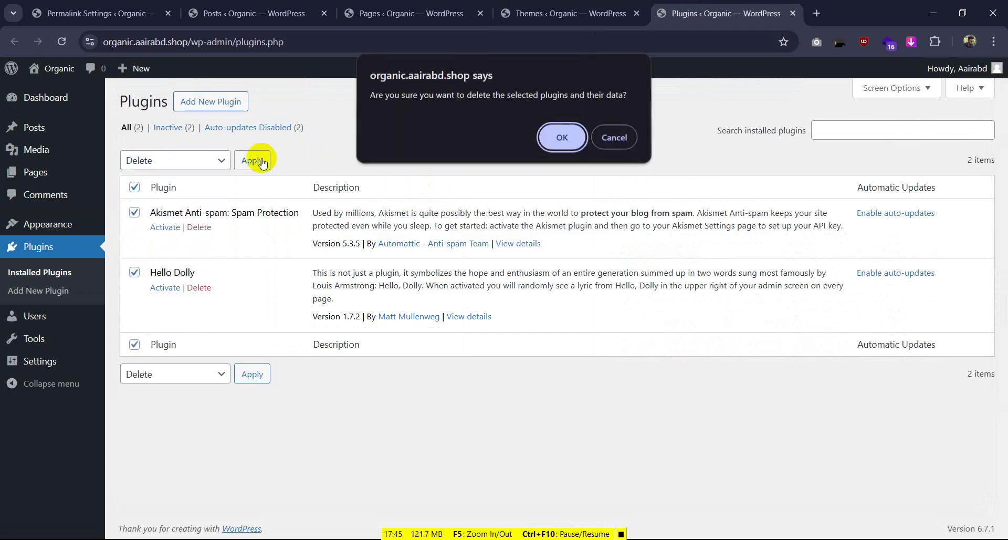
click(563, 139)
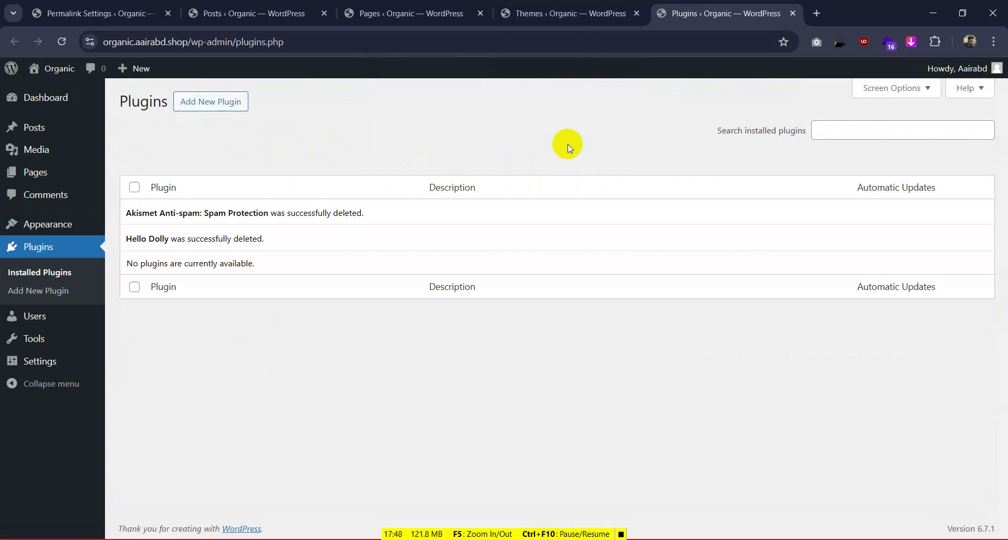
click(573, 5)
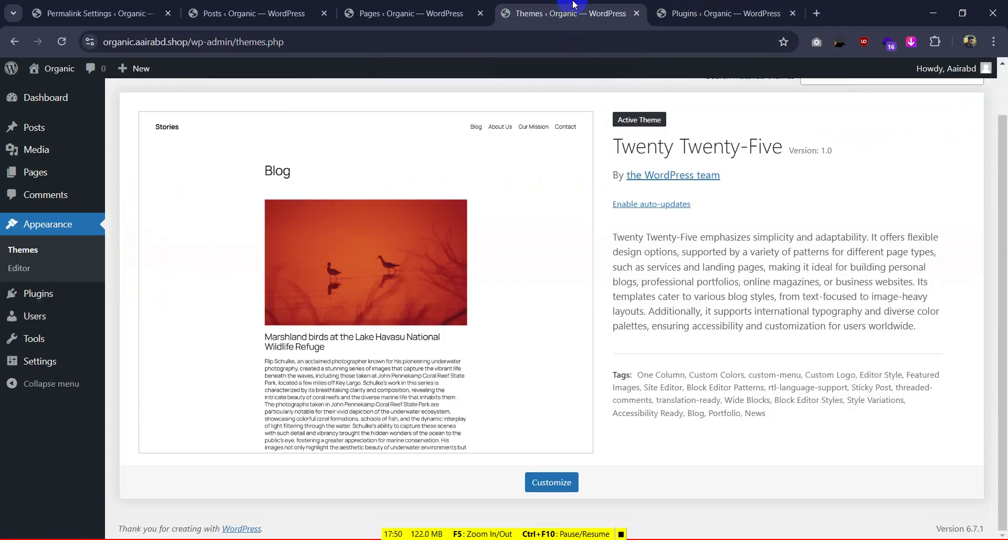
Install and activate the Hello Elementor theme
scroll(574, 196, up, 1)
click(250, 103)
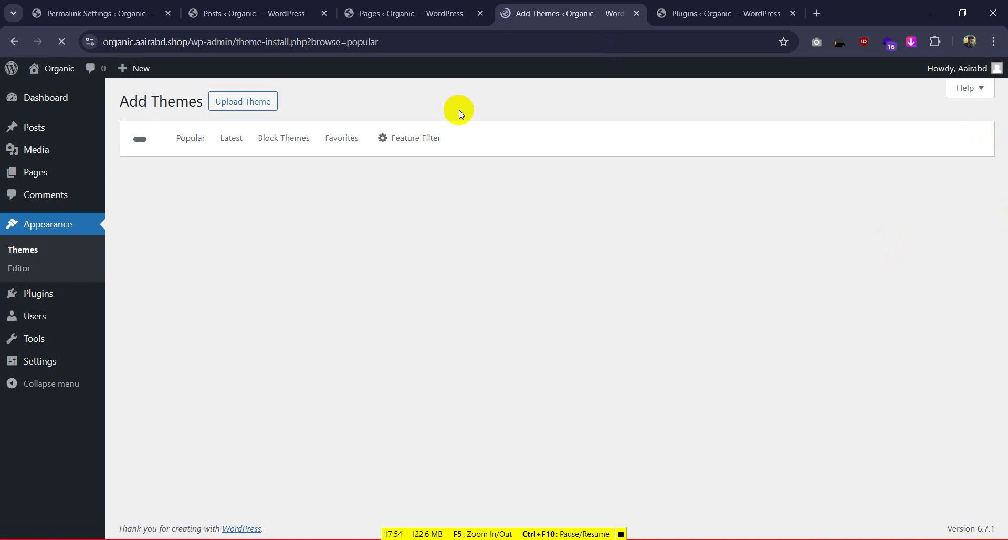
mouse_move(439, 333)
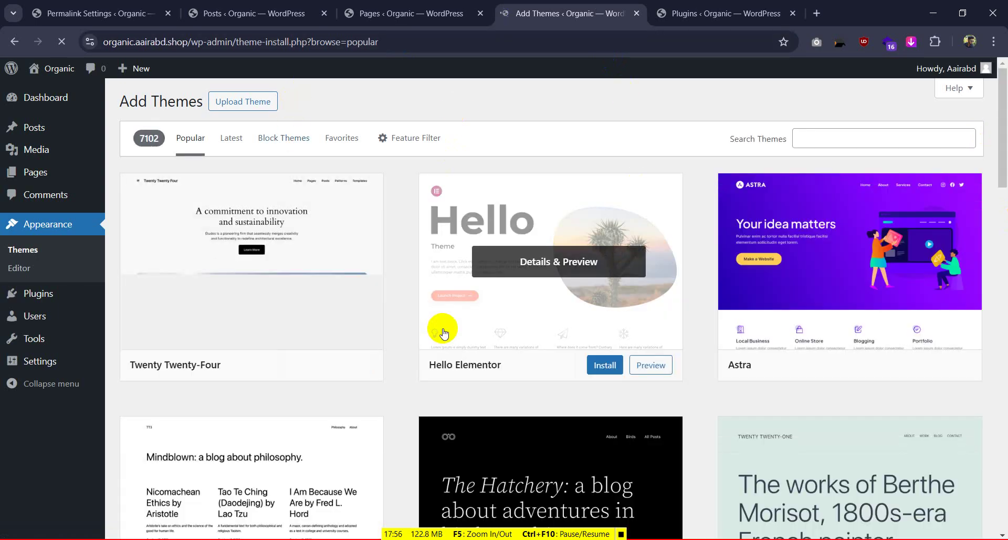
click(604, 365)
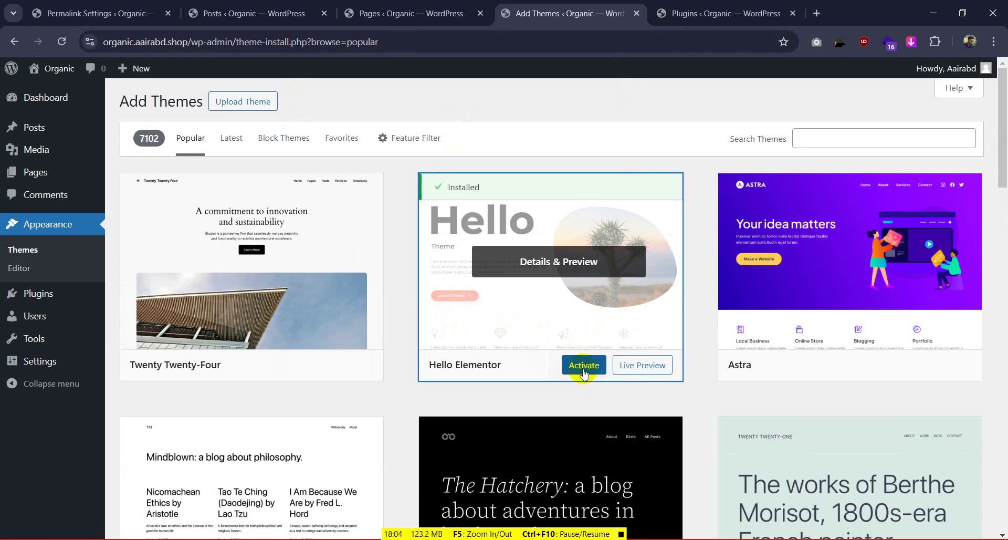
click(581, 368)
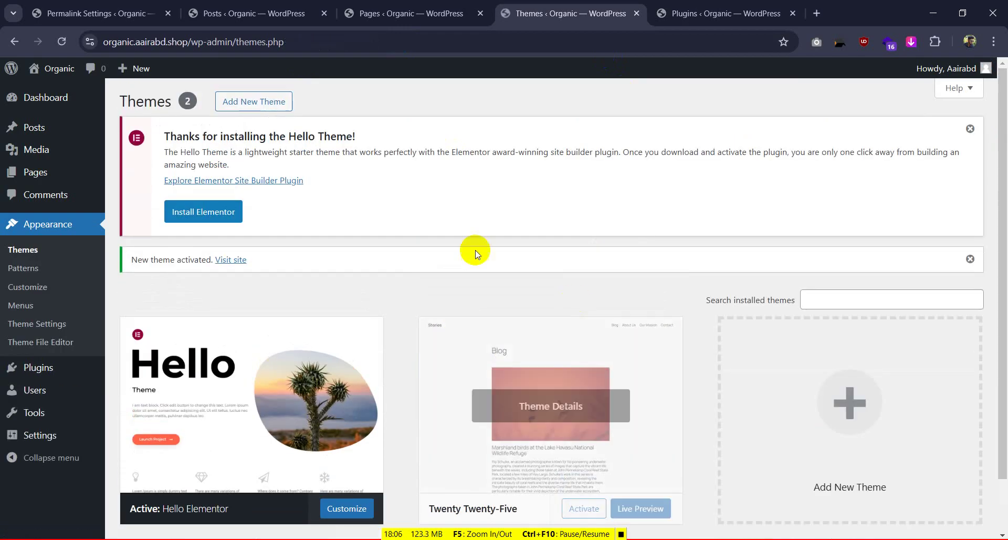
Delete the Twenty Twenty-Five theme
scroll(472, 250, down, 1)
click(491, 304)
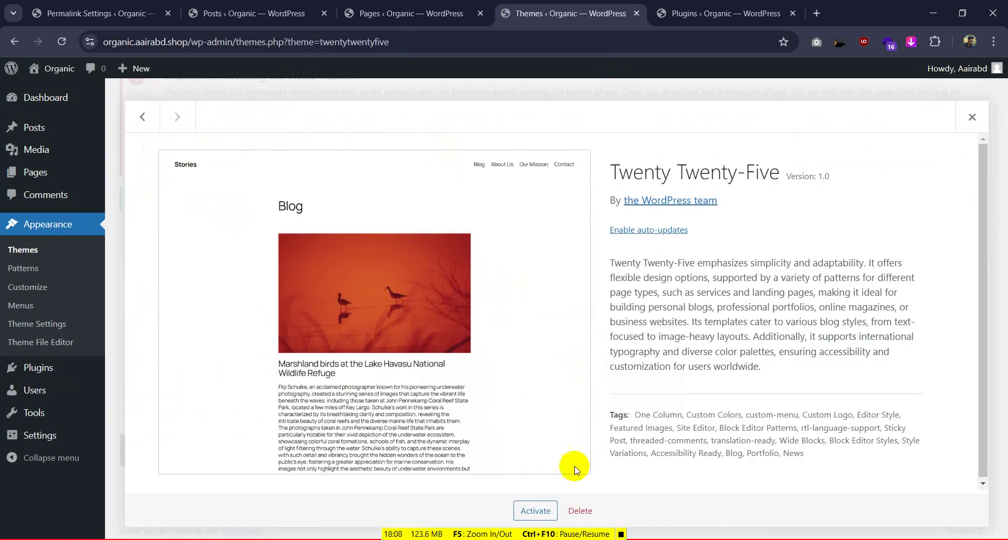
click(580, 508)
click(559, 153)
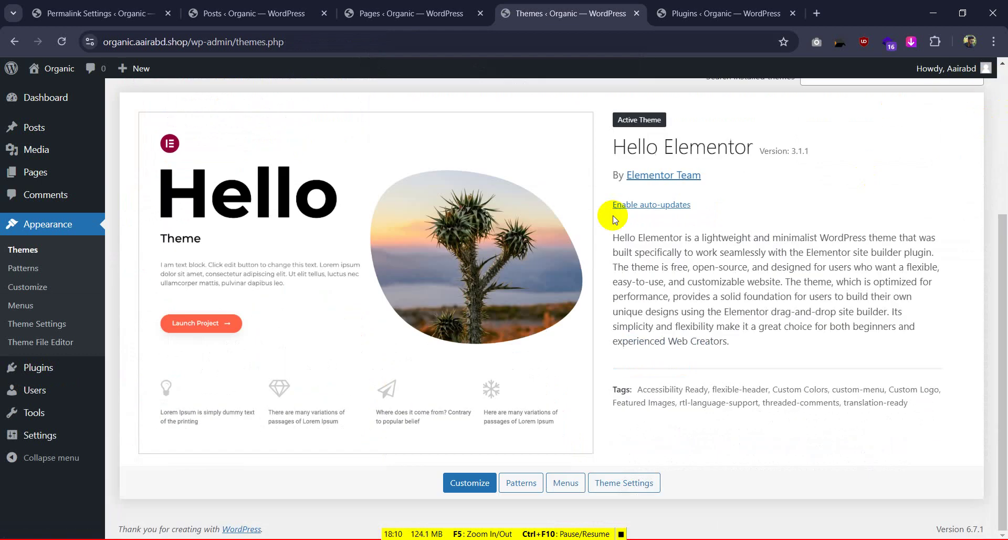
scroll(507, 218, up, 4)
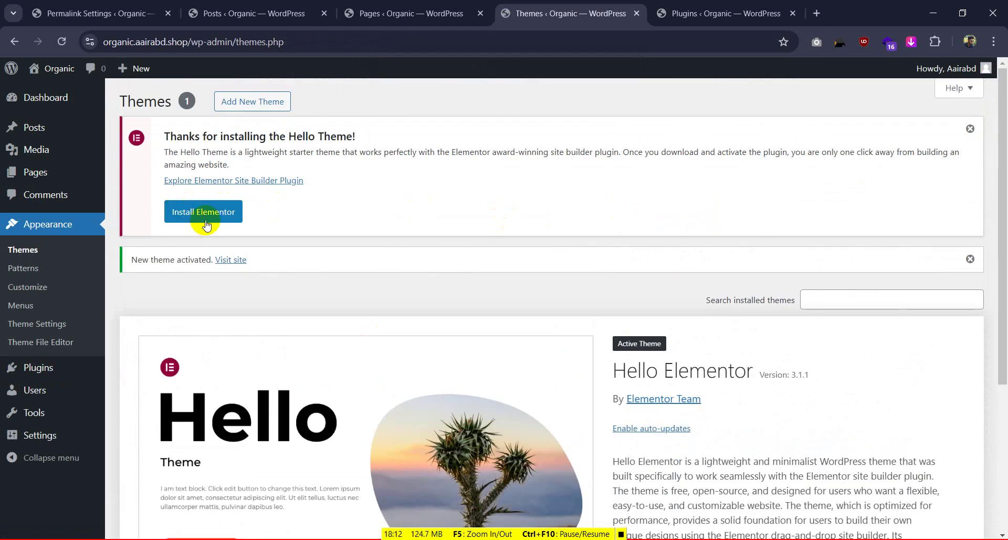
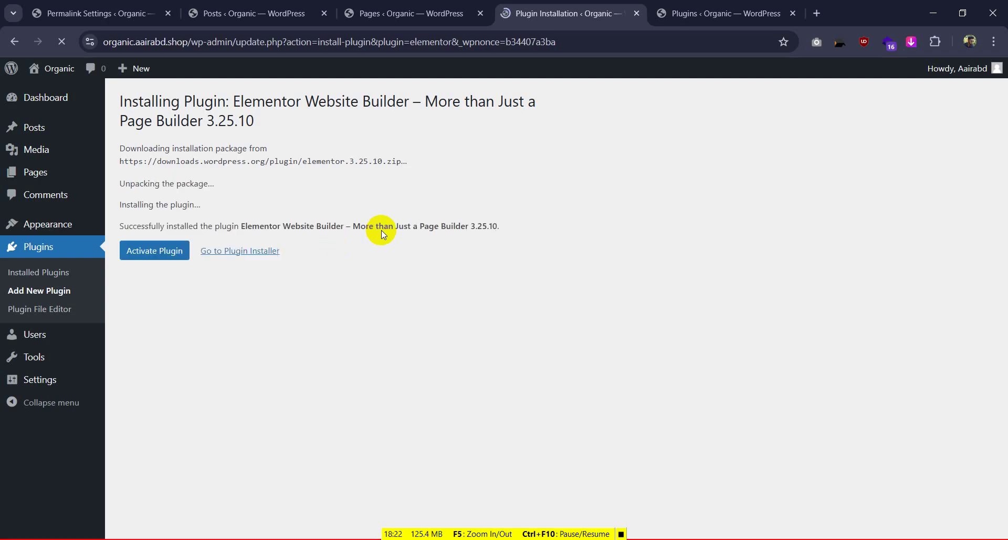
Activate Elementor, then uncheck Elementor Overview in the dashboard's Screen Options
click(173, 252)
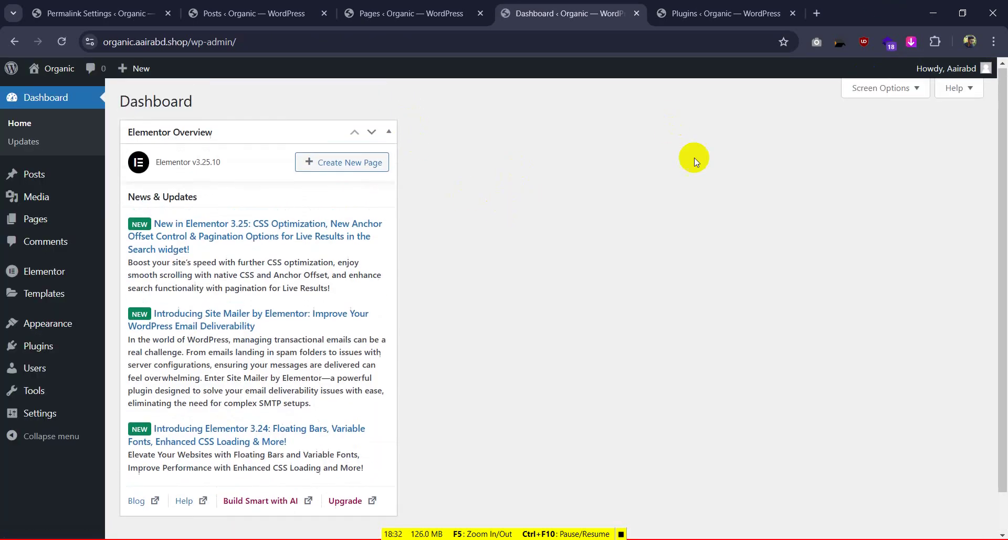
click(914, 92)
click(149, 155)
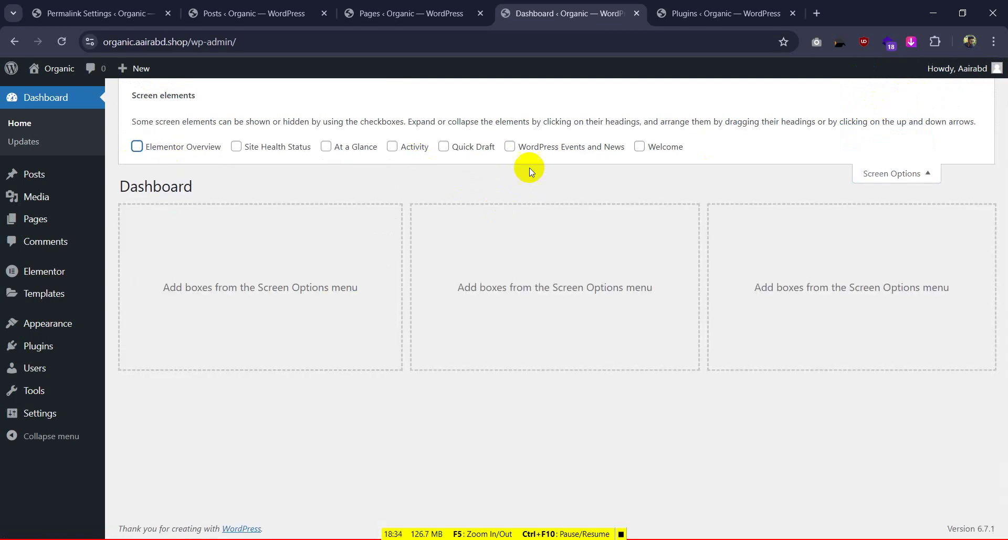
click(857, 171)
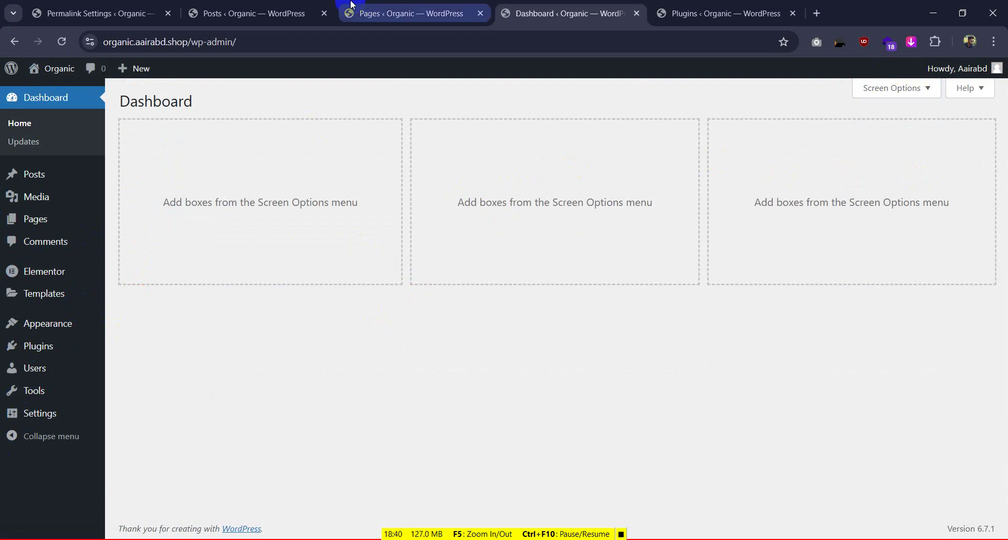
Close the Posts, Pages and Permalink Settings browser tabs
click(323, 13)
click(323, 14)
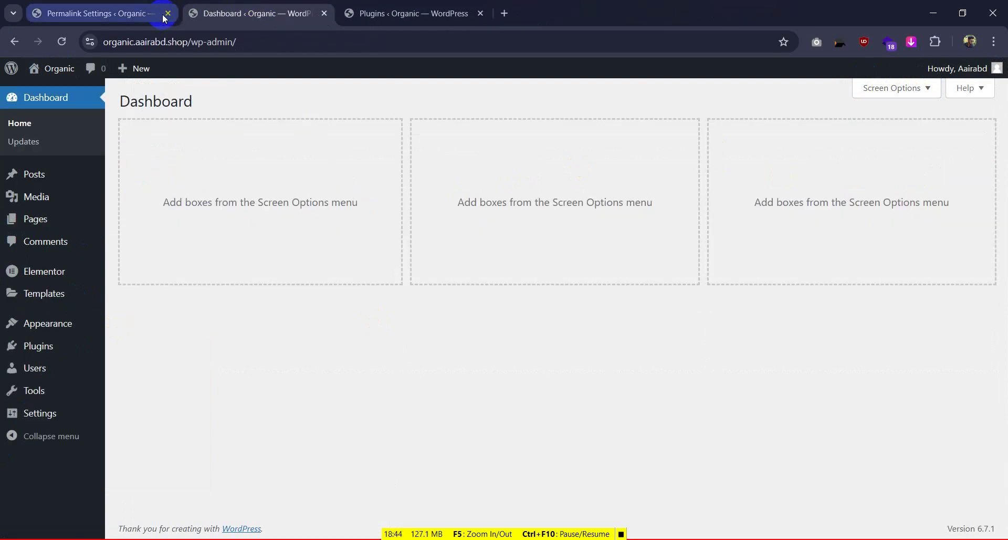
click(168, 13)
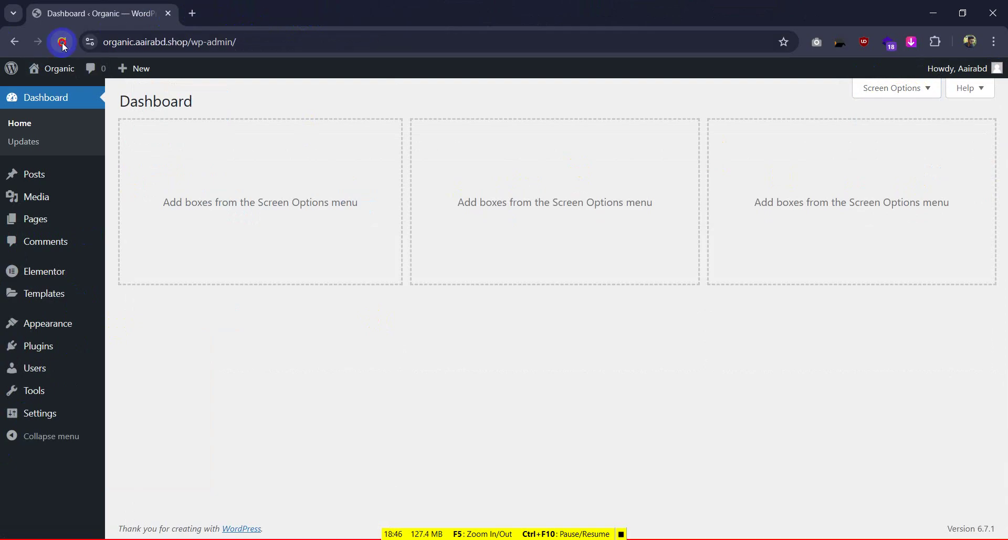
Load food.snlbd.shop in a new tab for reference, then return to the dashboard
click(193, 15)
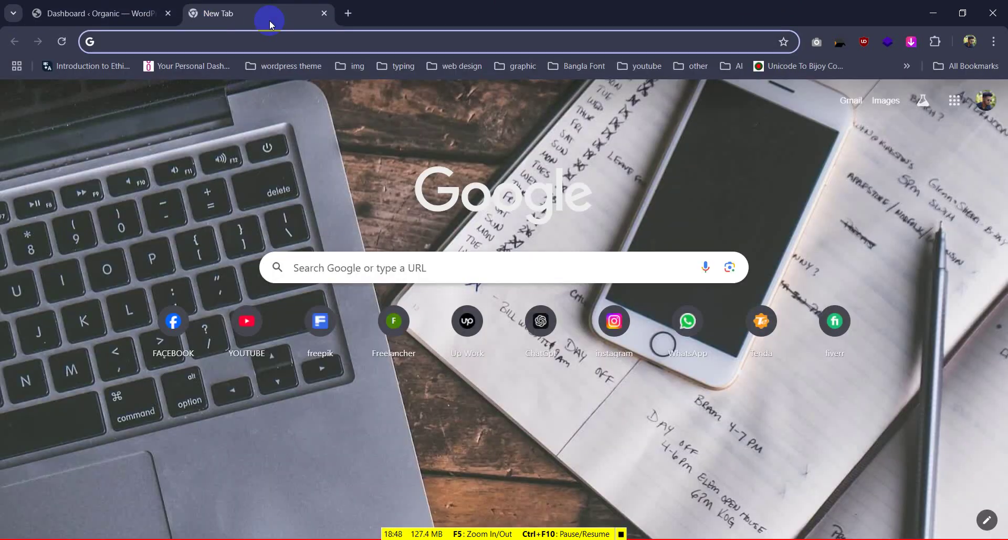
text(food)
key(Return)
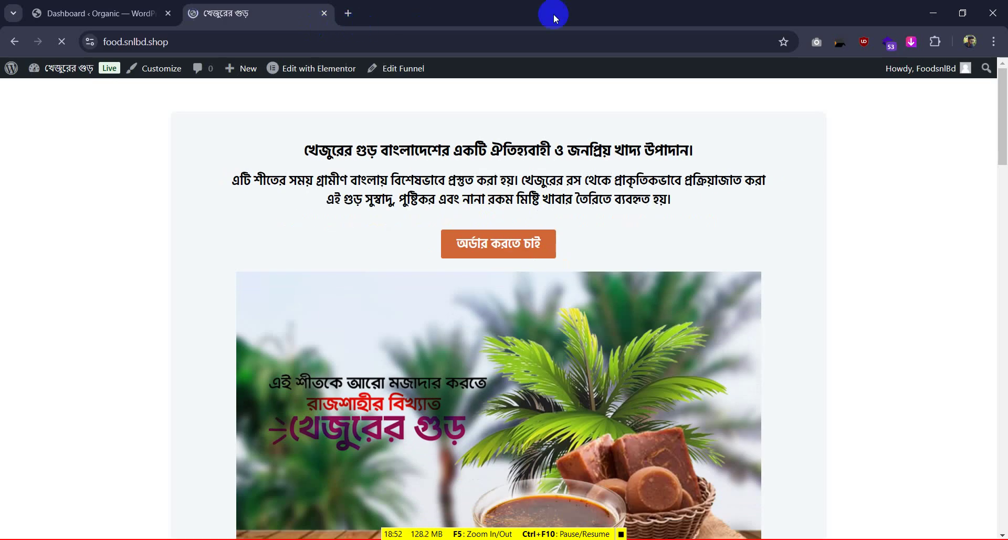
scroll(500, 189, down, 6)
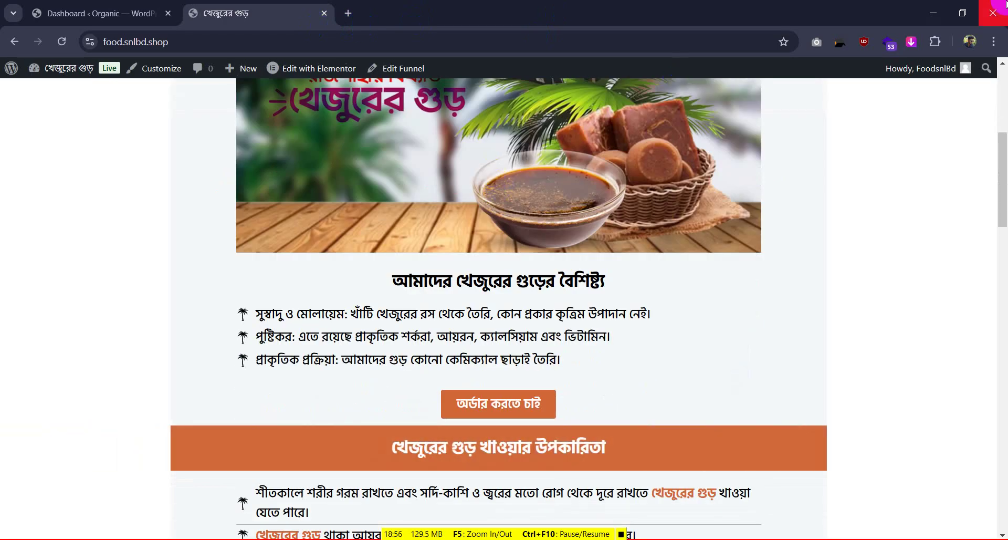
scroll(472, 241, up, 6)
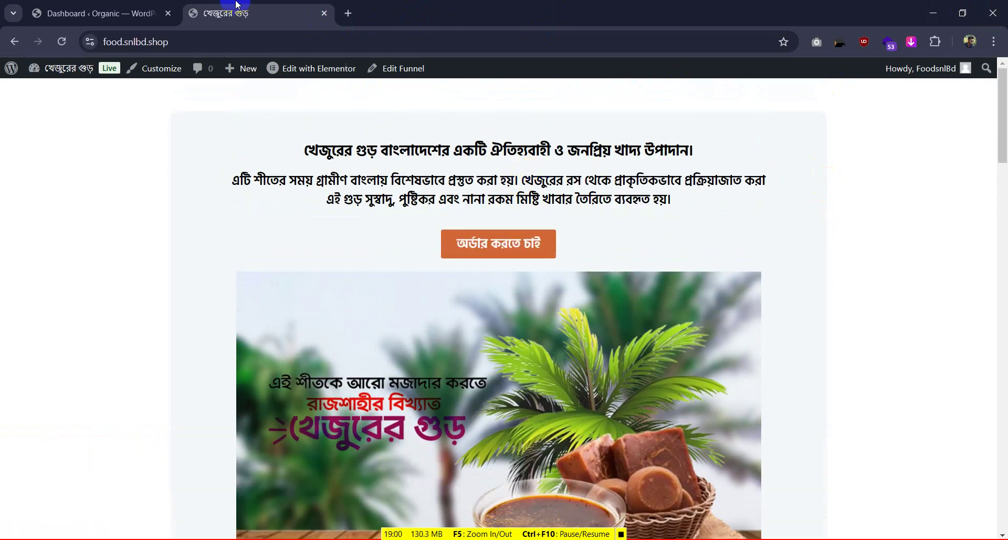
click(88, 7)
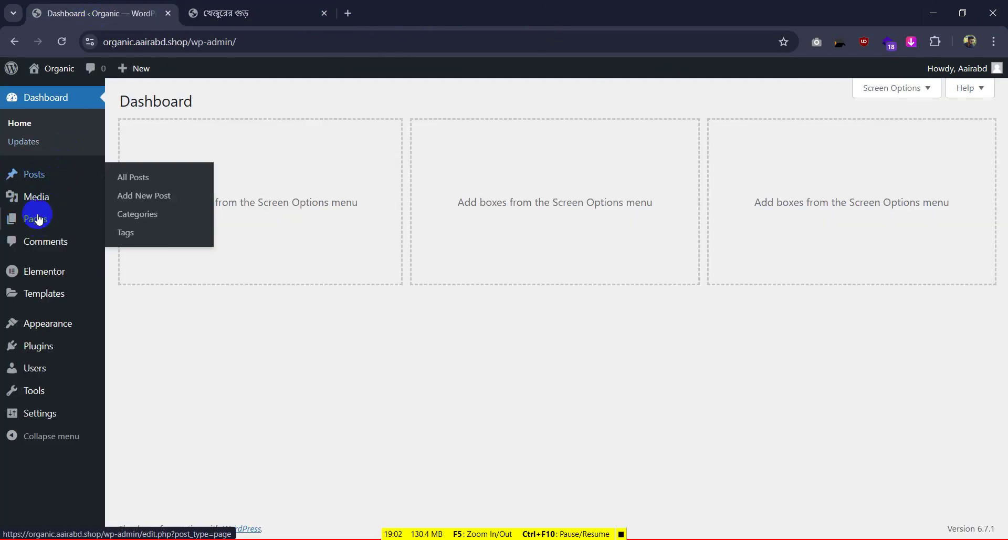
Open Add New Page in a separate tab and dismiss the block editor welcome dialog
mouse_move(38, 220)
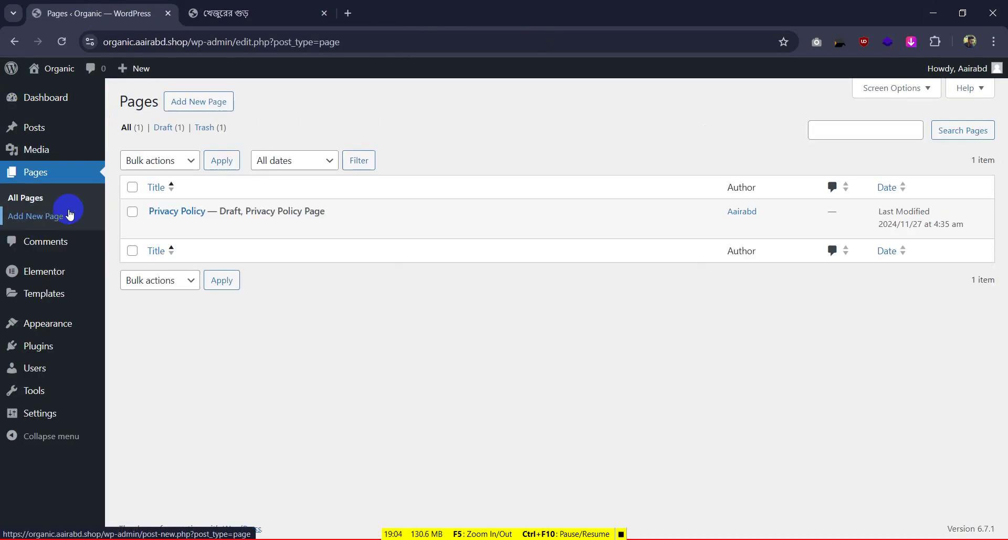
right_click(194, 111)
click(203, 120)
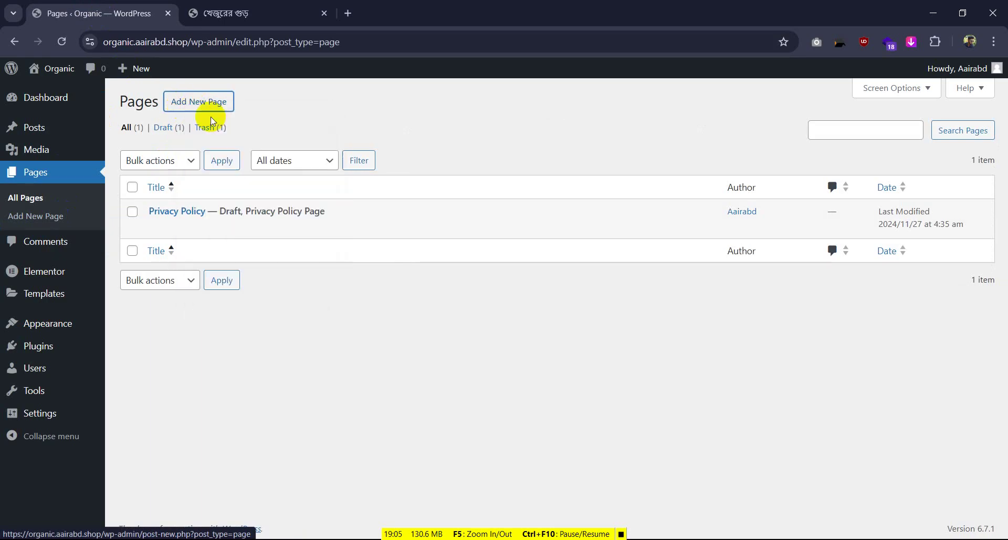
click(282, 6)
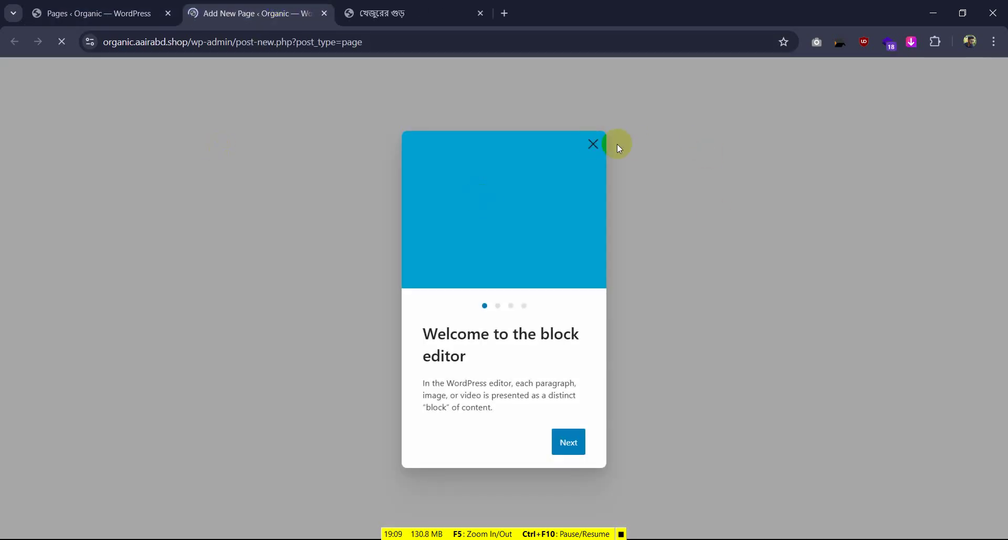
click(594, 144)
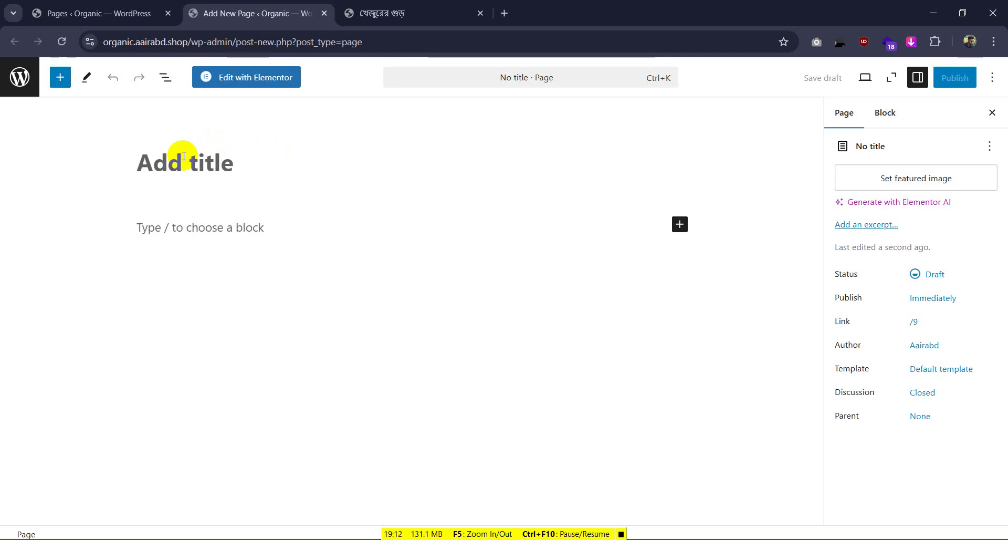
Title the page 'Home', publish it, and open it in Elementor
text(Home)
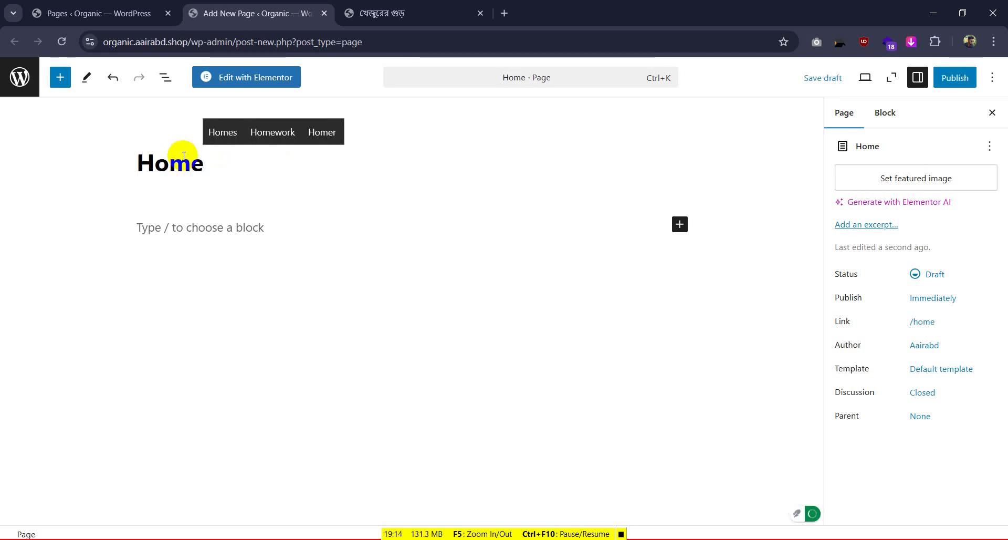
click(955, 77)
click(956, 77)
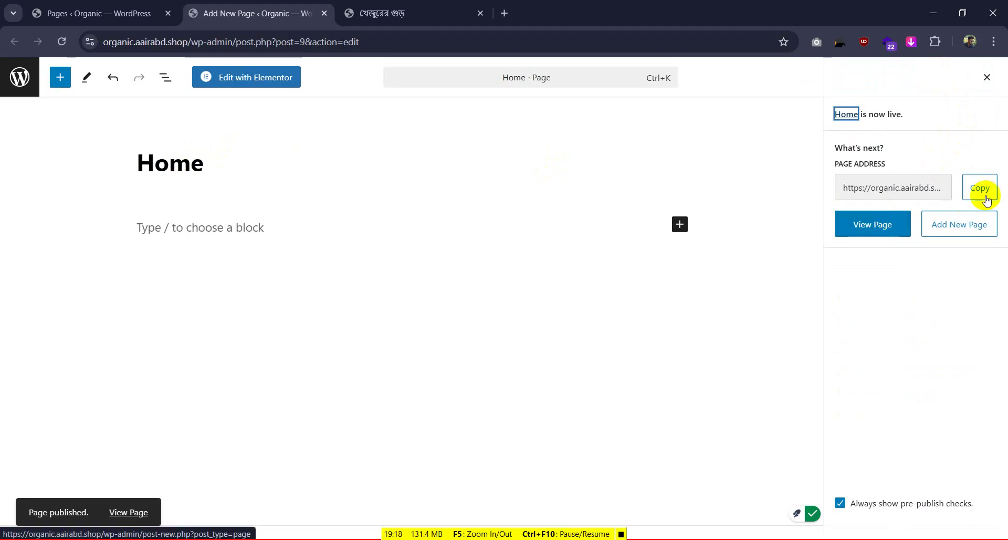
click(224, 75)
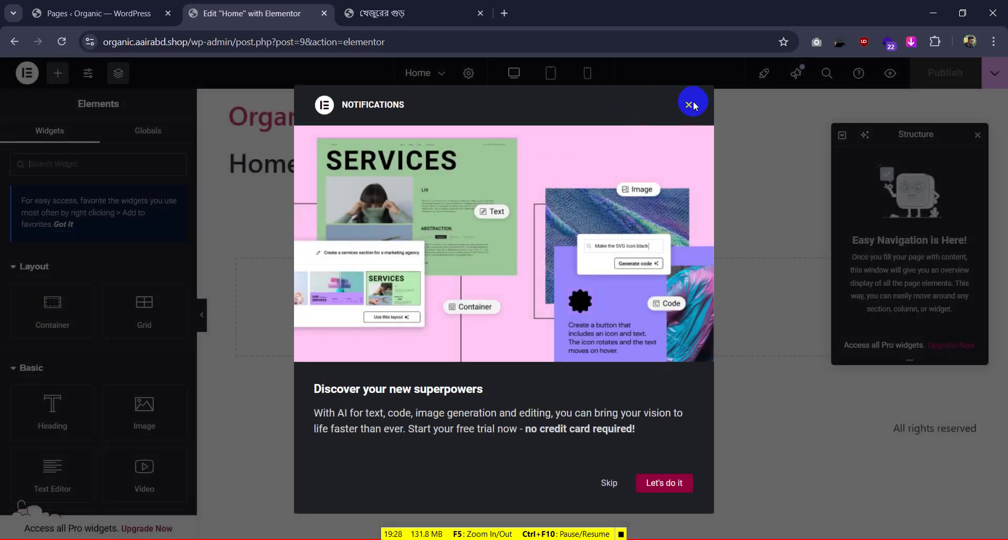
Dismiss Elementor's popups and open the Features tab of Elementor Settings
click(690, 104)
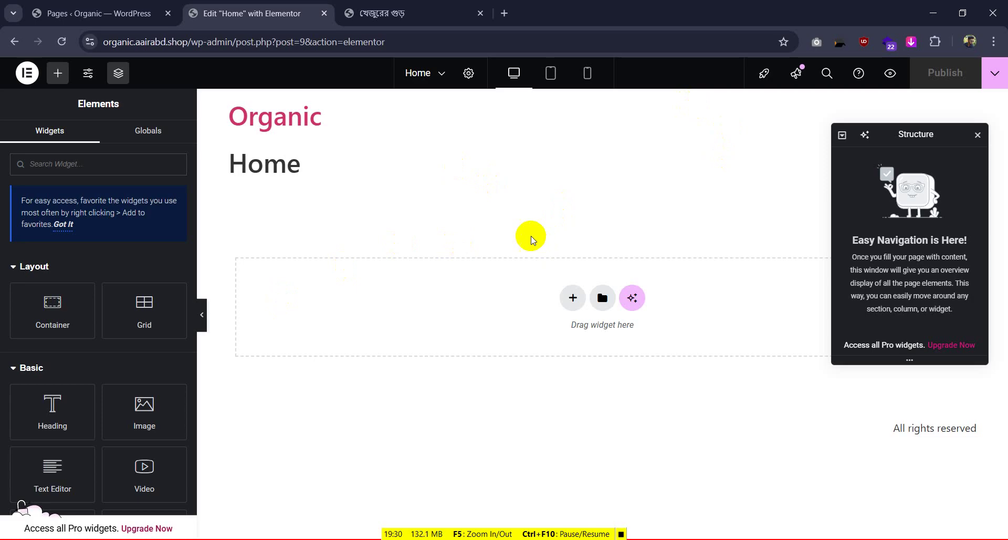
click(978, 135)
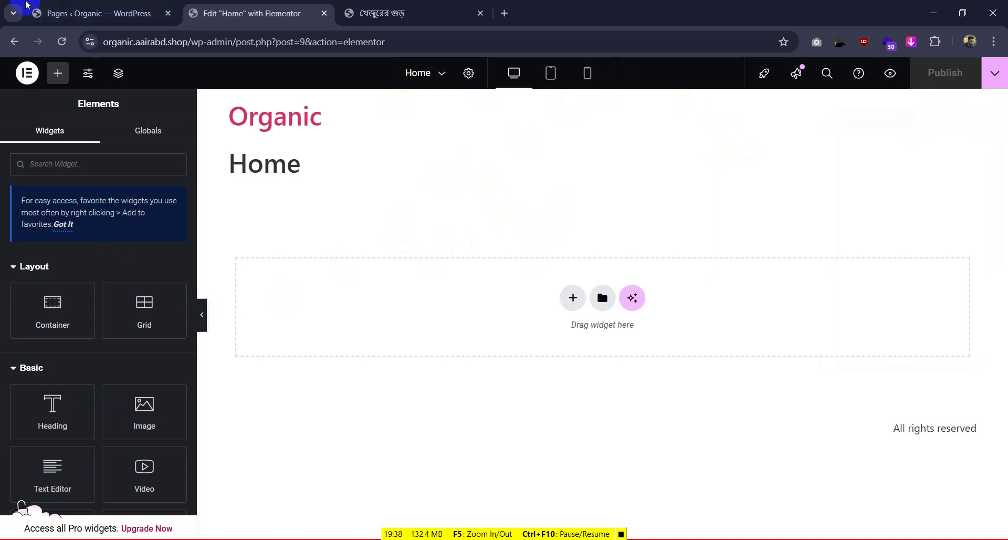
click(62, 13)
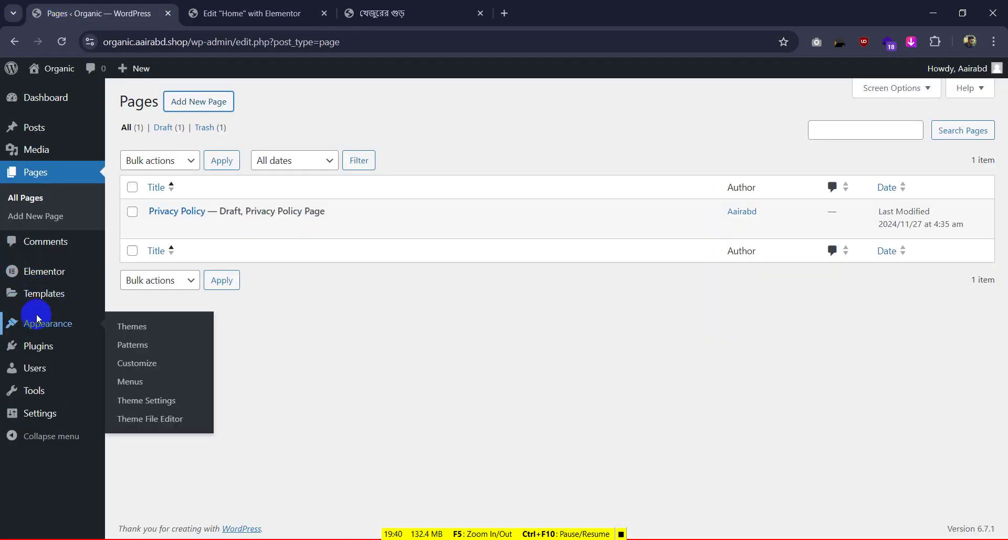
mouse_move(41, 269)
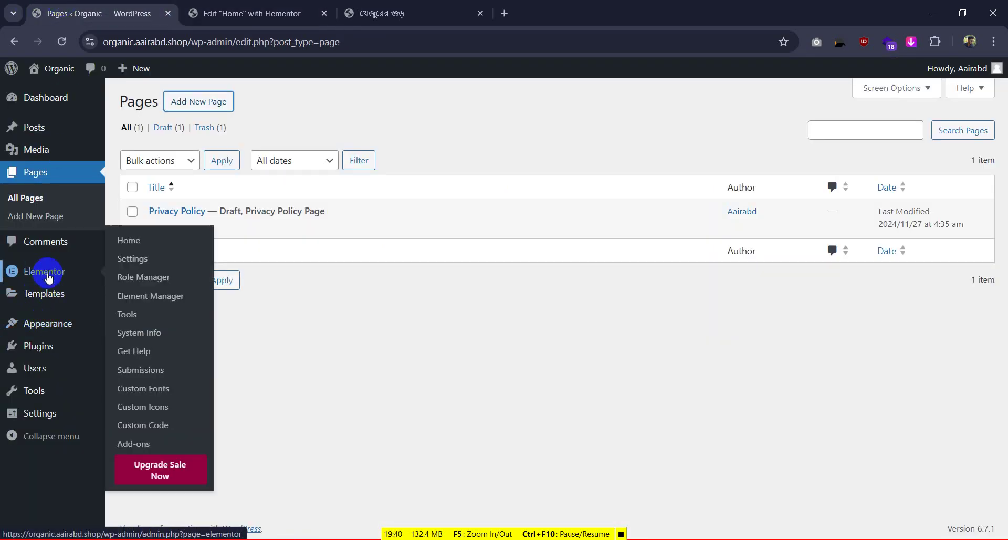
click(160, 259)
click(398, 148)
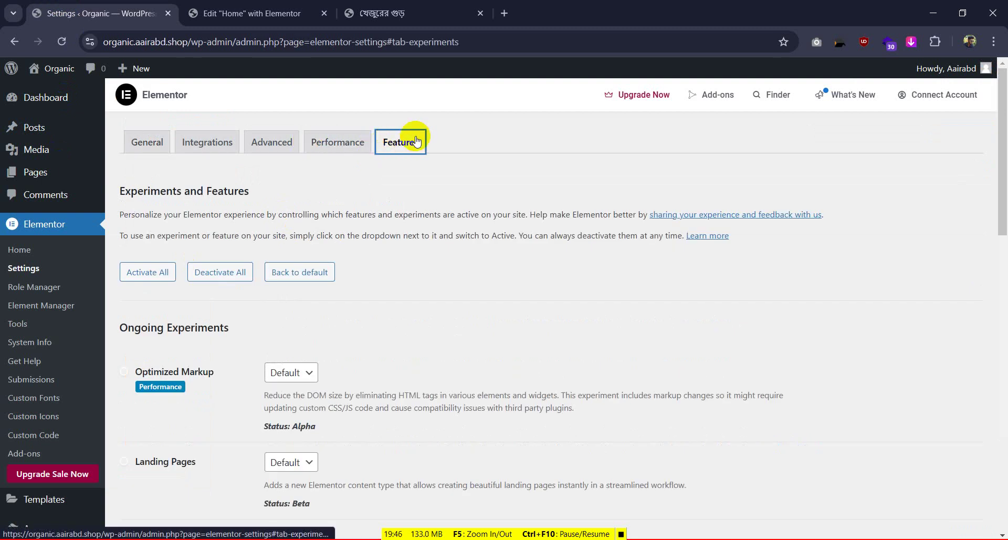
Set Editor Top Bar to Inactive, save, and reload the Home page editor
scroll(299, 232, down, 20)
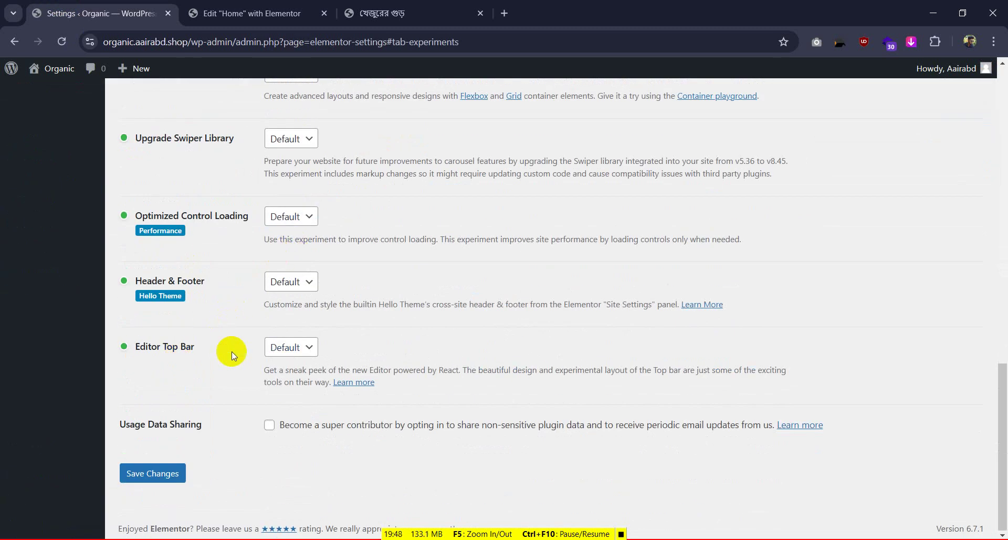
click(291, 347)
click(273, 402)
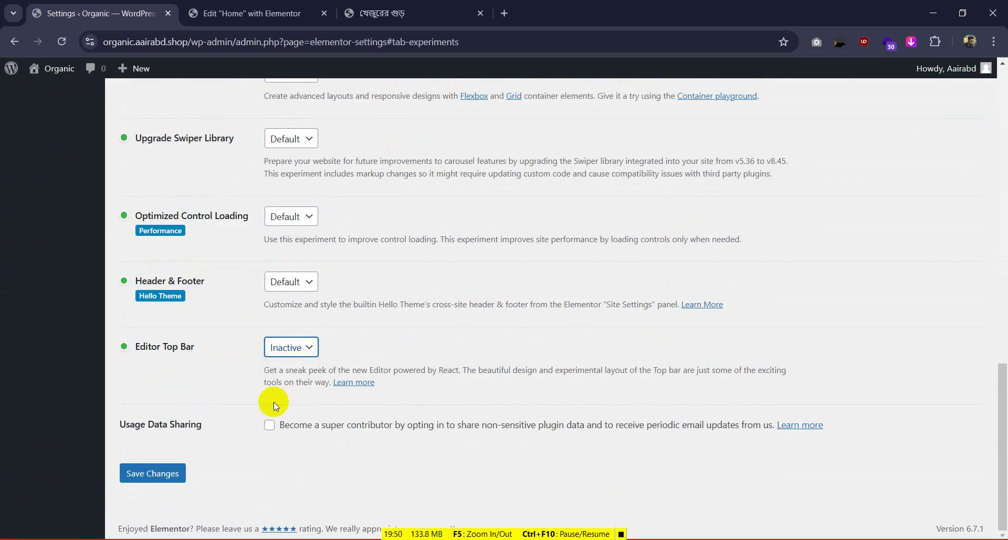
click(153, 473)
click(414, 7)
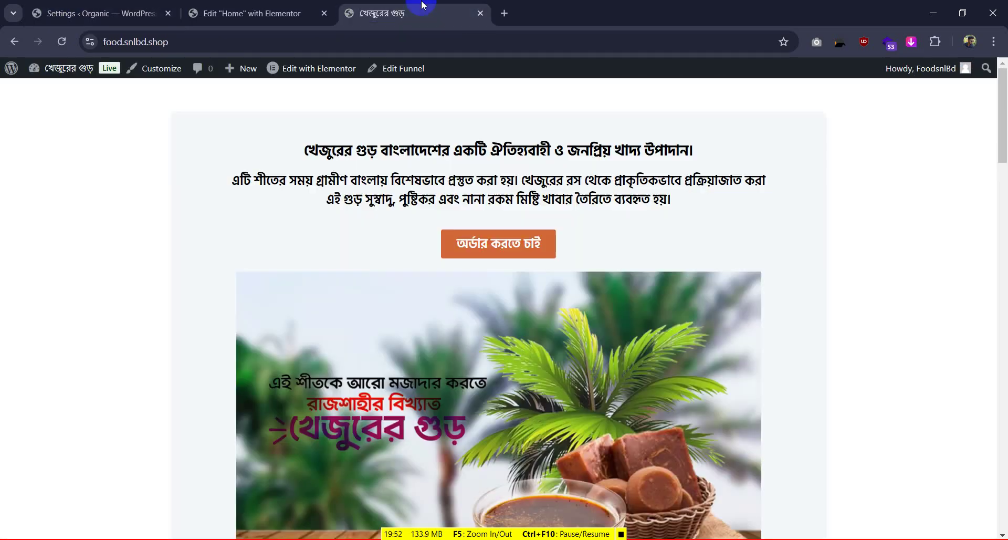
click(329, 4)
click(61, 42)
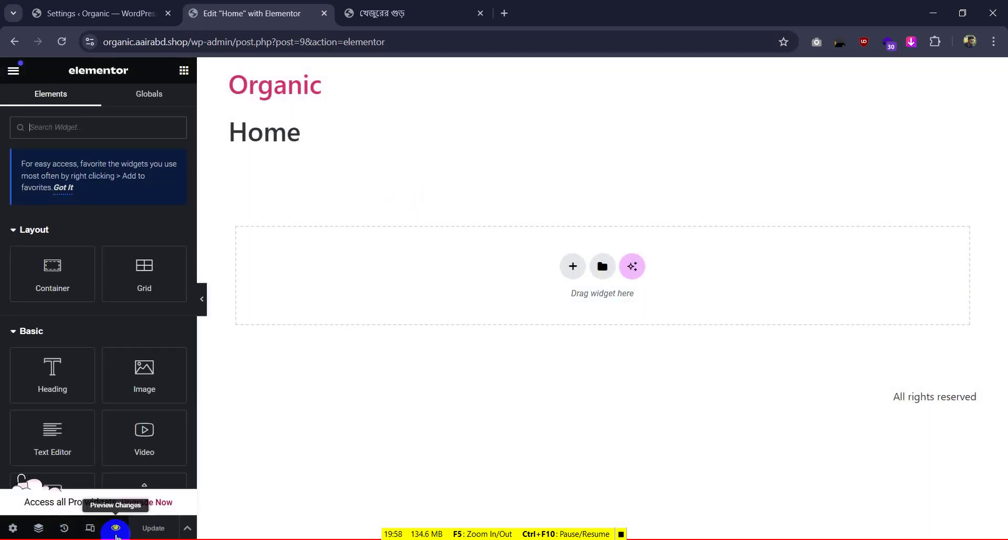
Sample the reference page's white background colour with the colour picker
click(127, 528)
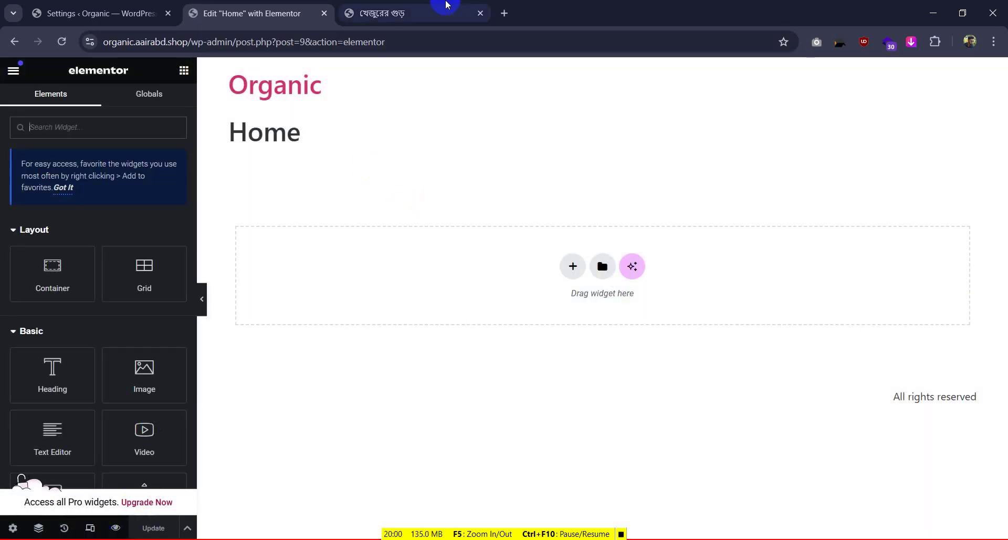
click(442, 7)
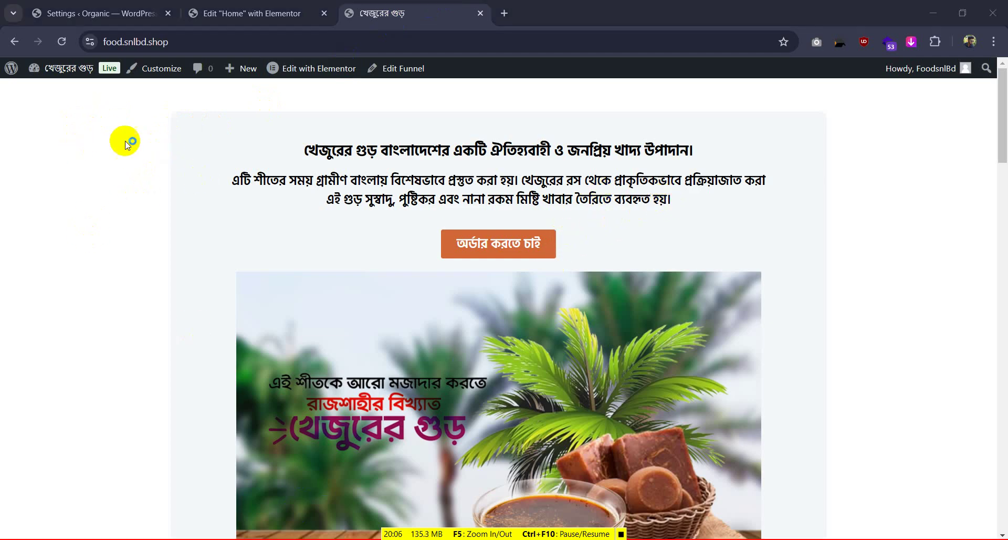
click(432, 256)
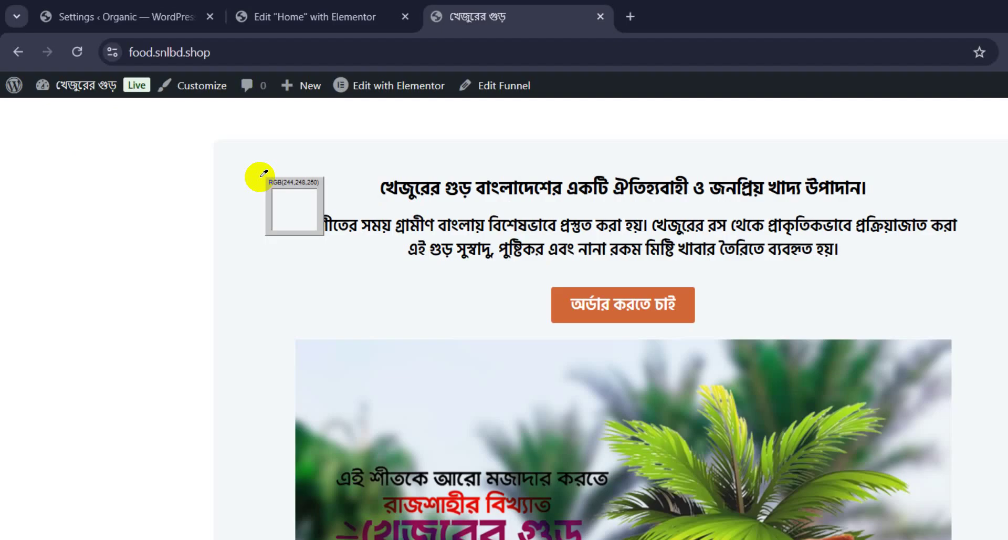
click(124, 178)
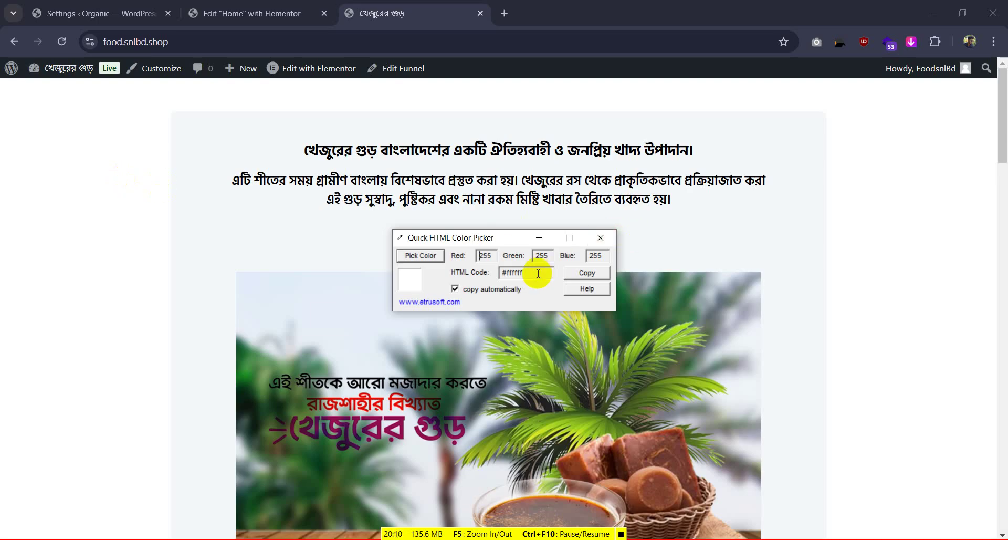
click(600, 237)
Compare the Organic and Home titles with the reference page and open Home's Page Settings
click(266, 13)
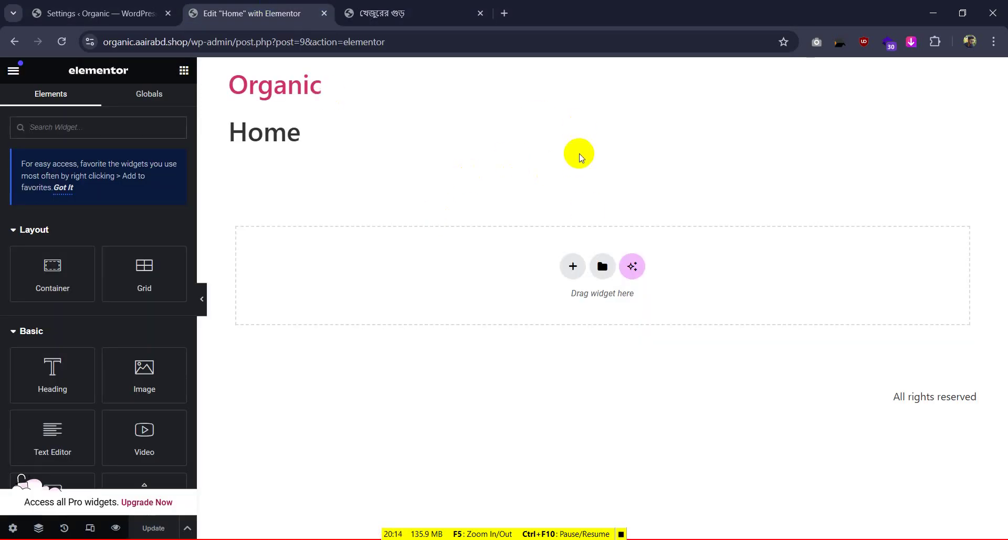
drag(216, 85, 322, 153)
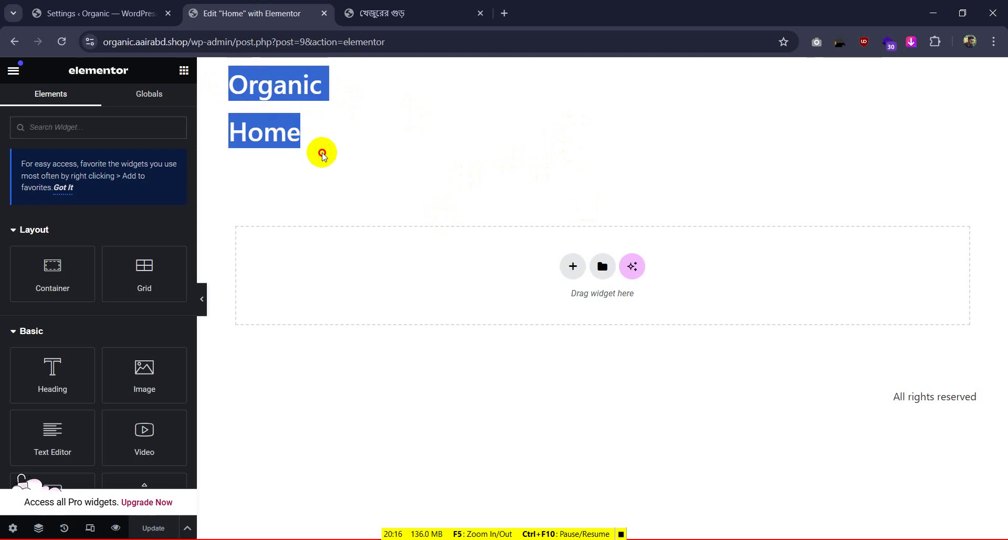
click(368, 13)
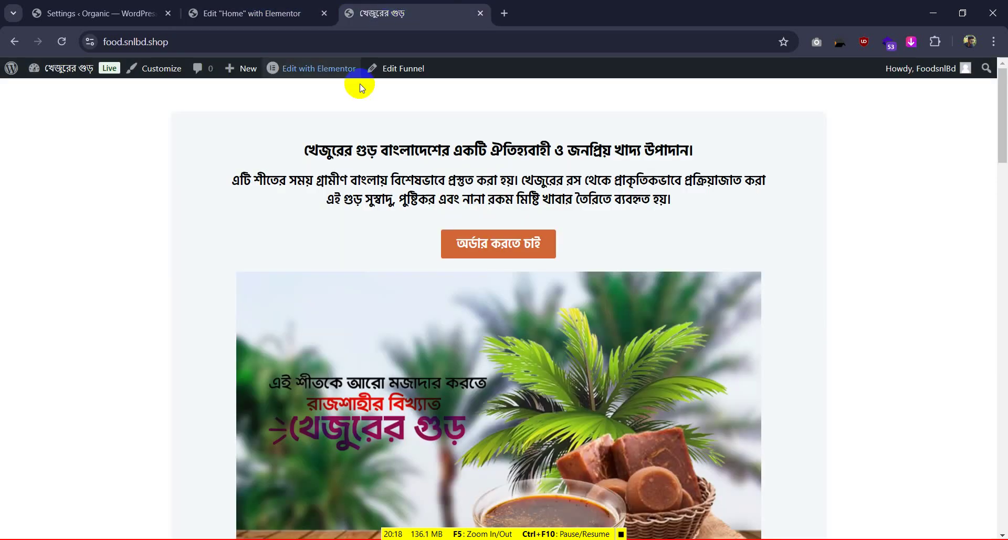
click(240, 13)
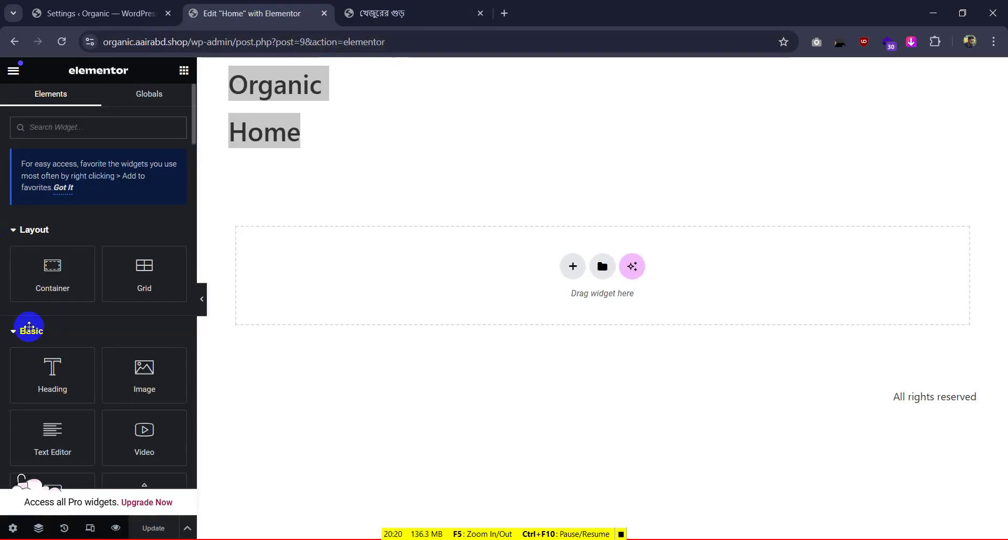
click(14, 528)
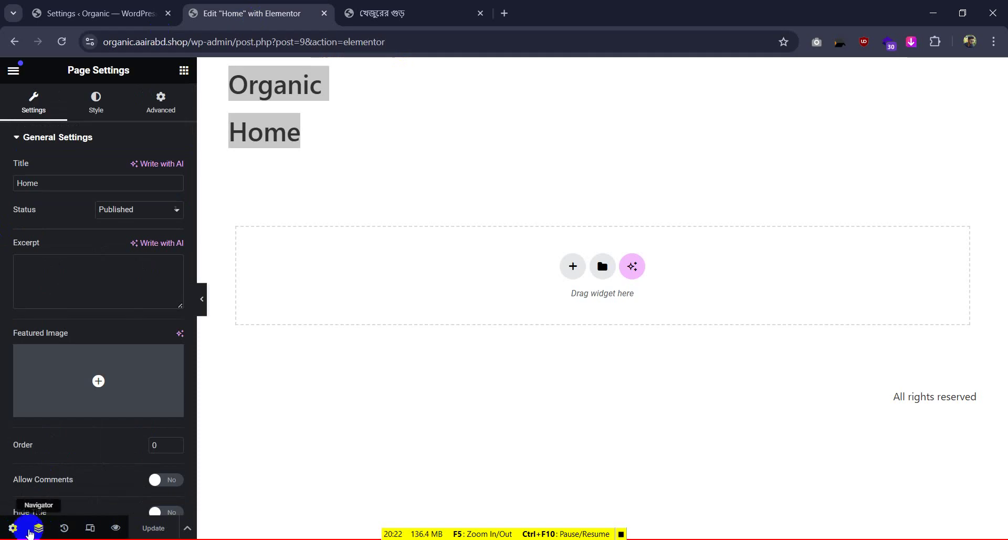
Set the Home page layout to Elementor Full Width
scroll(106, 345, down, 2)
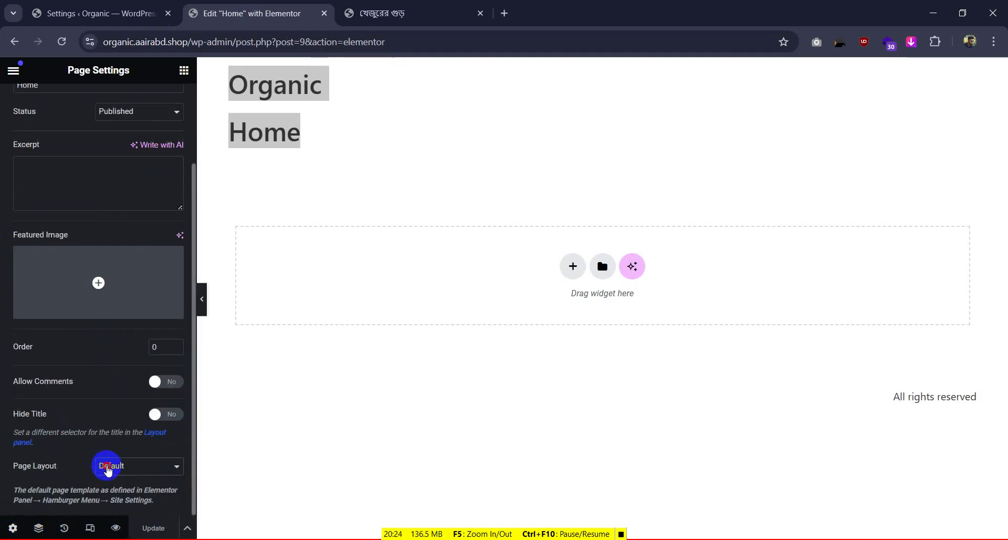
click(107, 466)
click(137, 514)
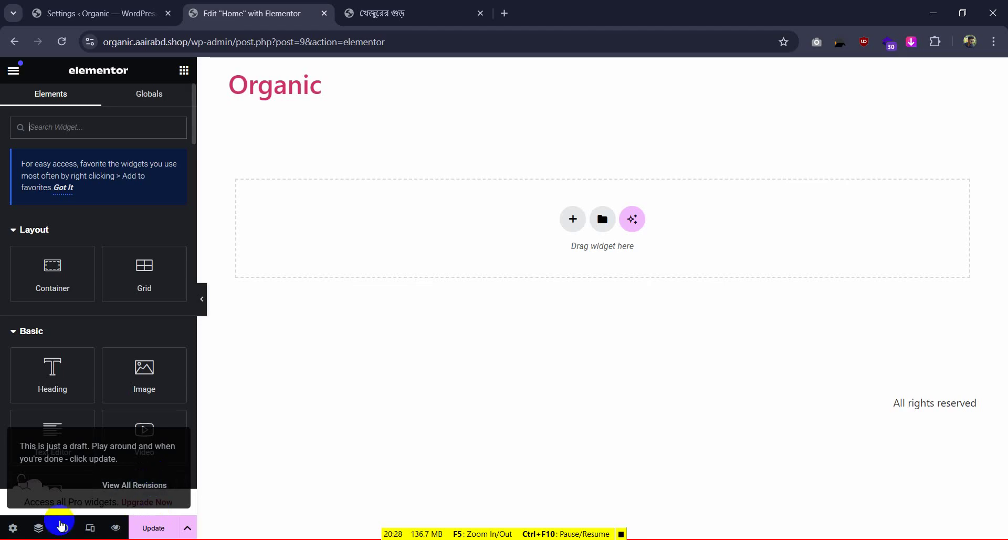
Switch the page layout to Elementor Canvas, check the reference, and save with Update
click(12, 527)
scroll(134, 378, down, 2)
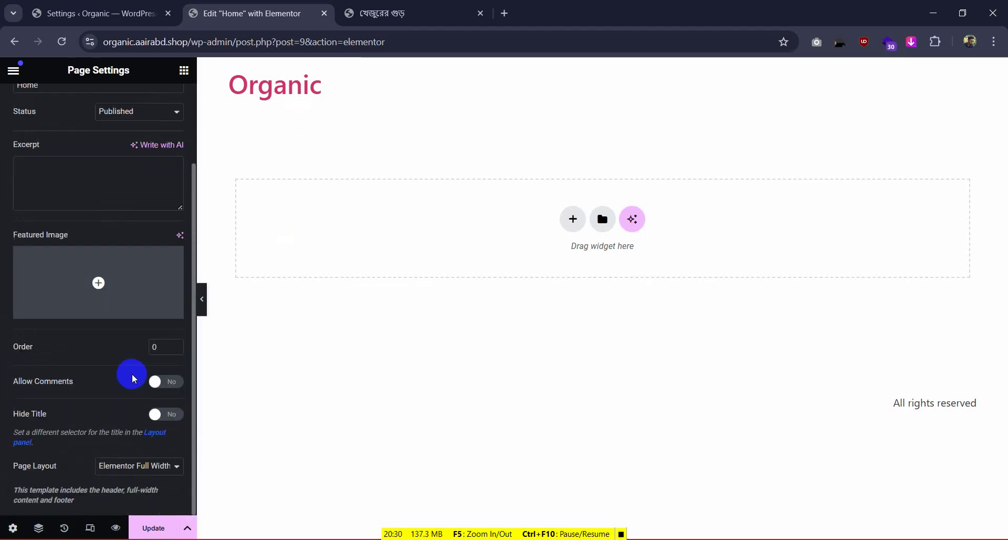
click(137, 465)
click(138, 495)
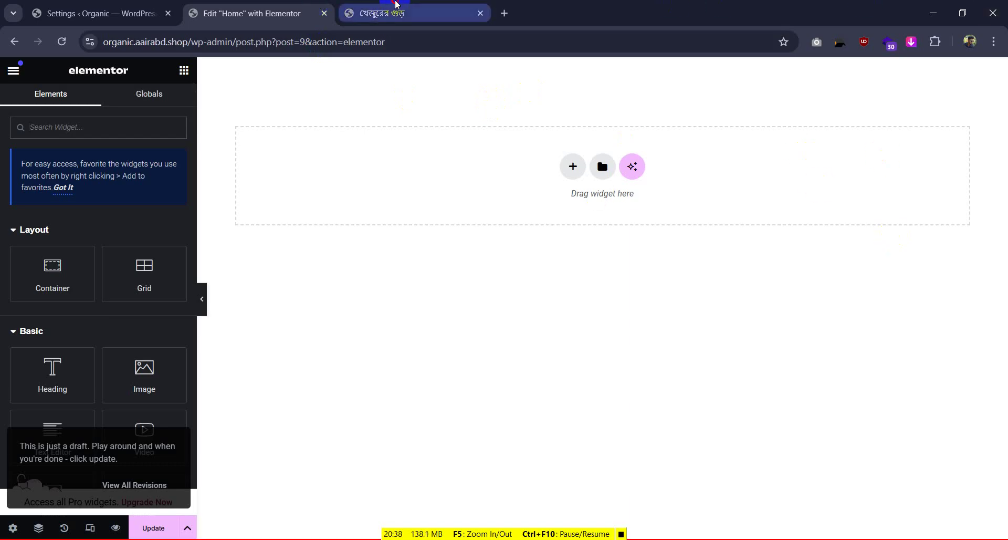
click(382, 13)
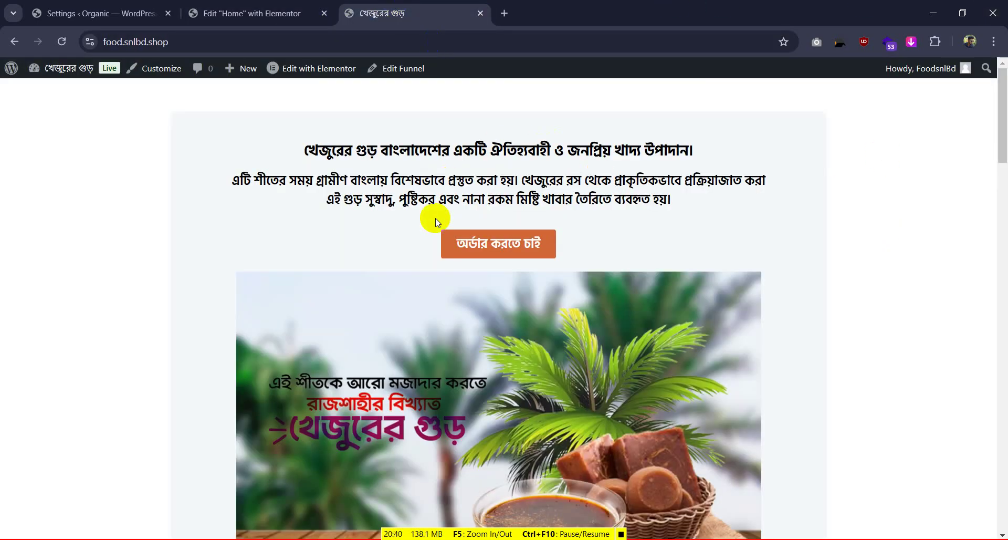
click(252, 13)
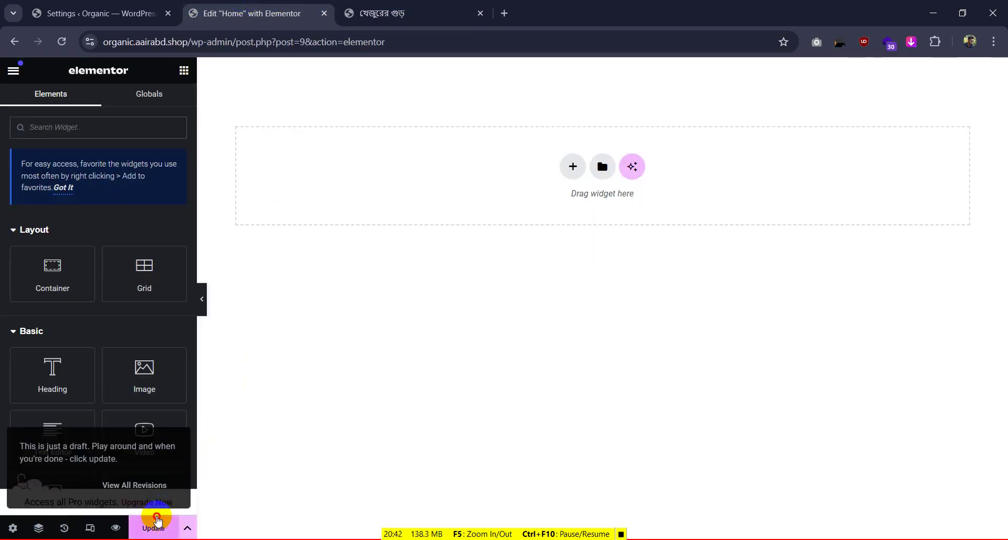
click(158, 523)
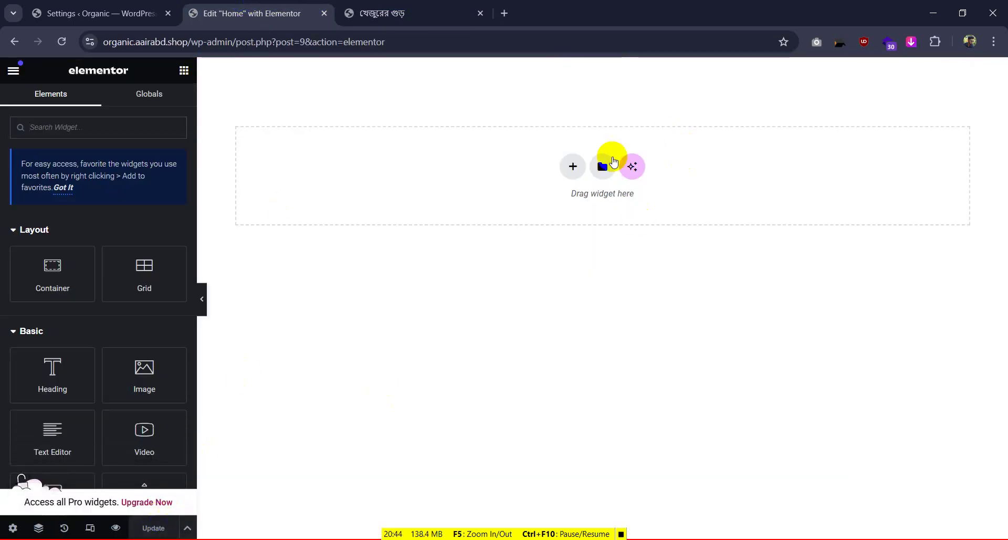
Add a single-column flexbox container and drop a Heading widget into it
click(573, 168)
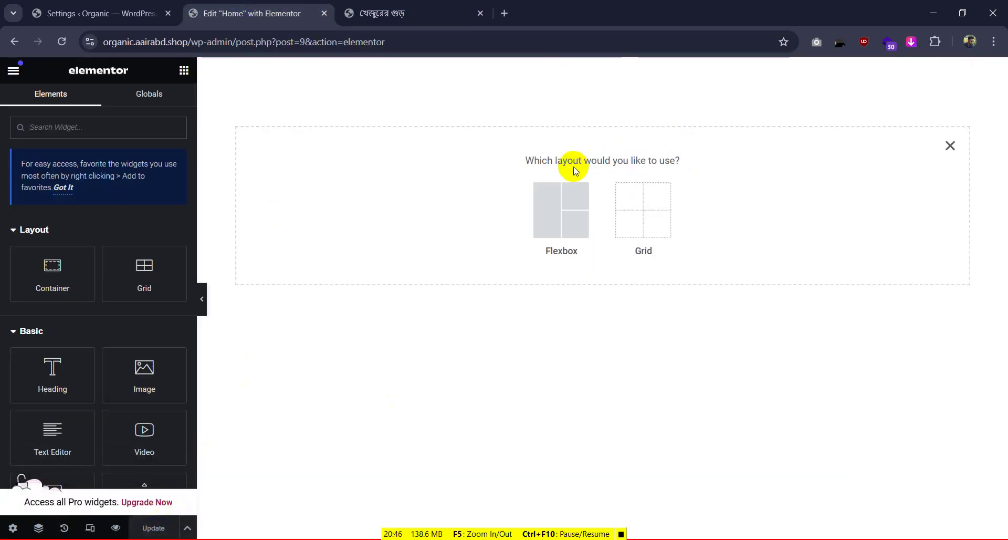
click(561, 223)
click(430, 207)
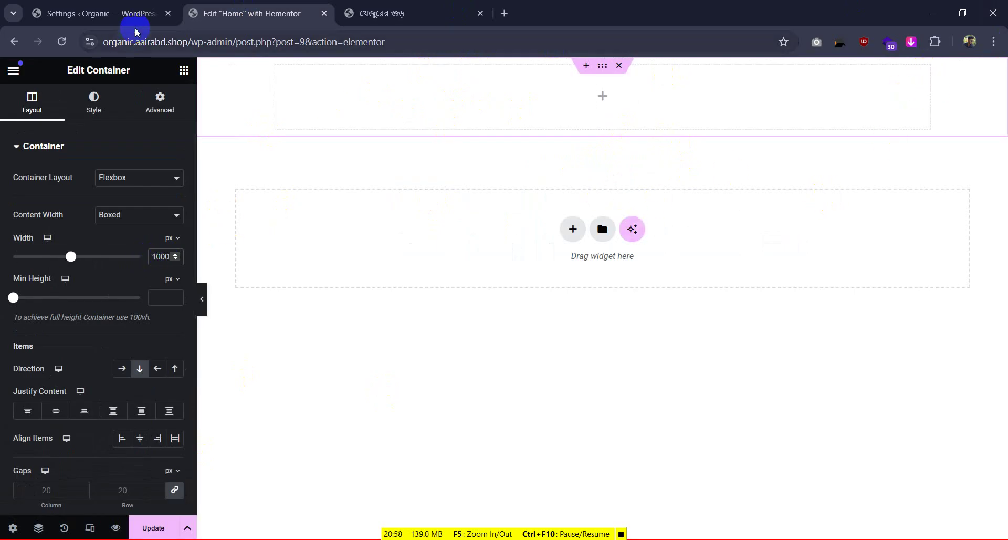
click(184, 70)
drag(53, 370, 553, 91)
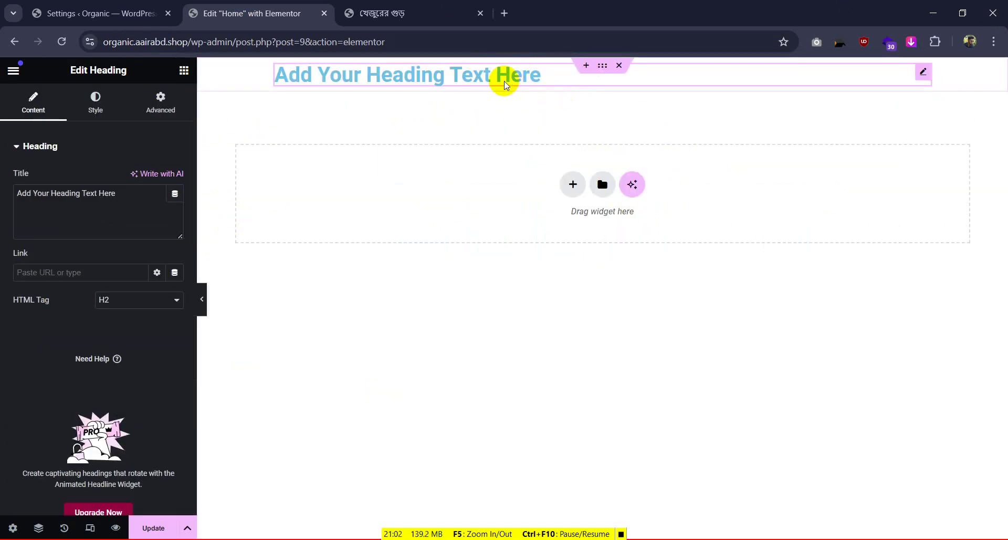
Copy the reference page's Bengali headline and paste it as the heading title
click(412, 5)
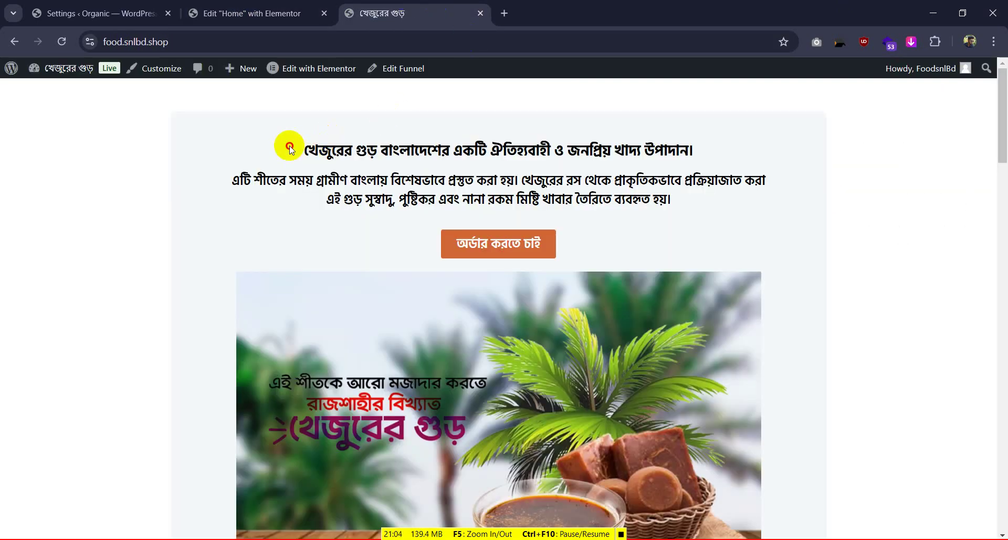
drag(290, 146, 739, 149)
key(ctrl+c)
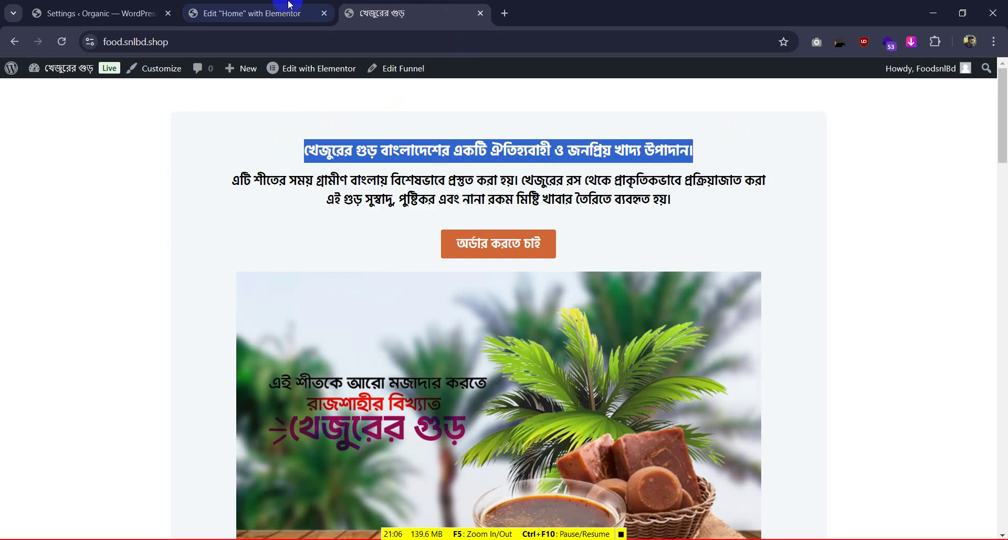
click(289, 7)
click(129, 207)
drag(129, 207, 1, 205)
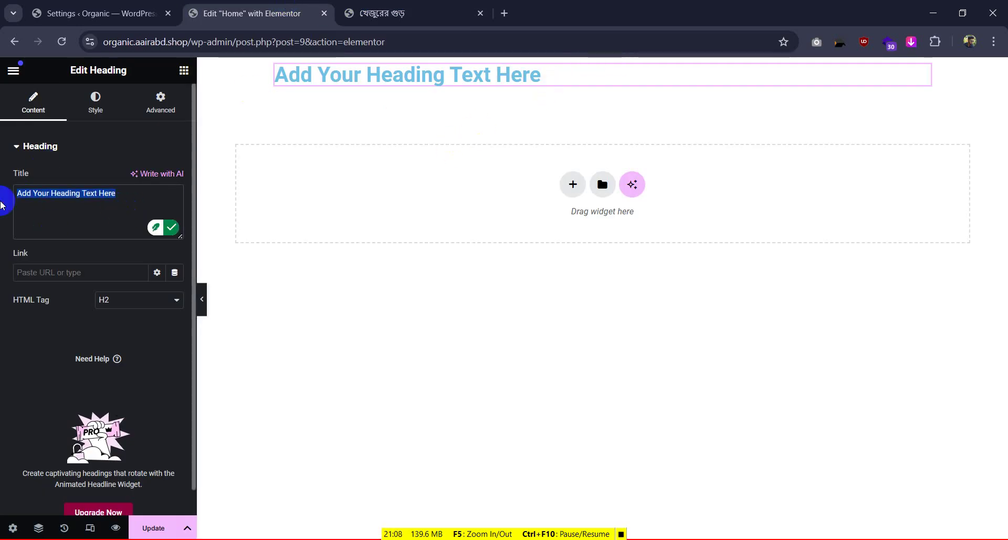
key(ctrl+v)
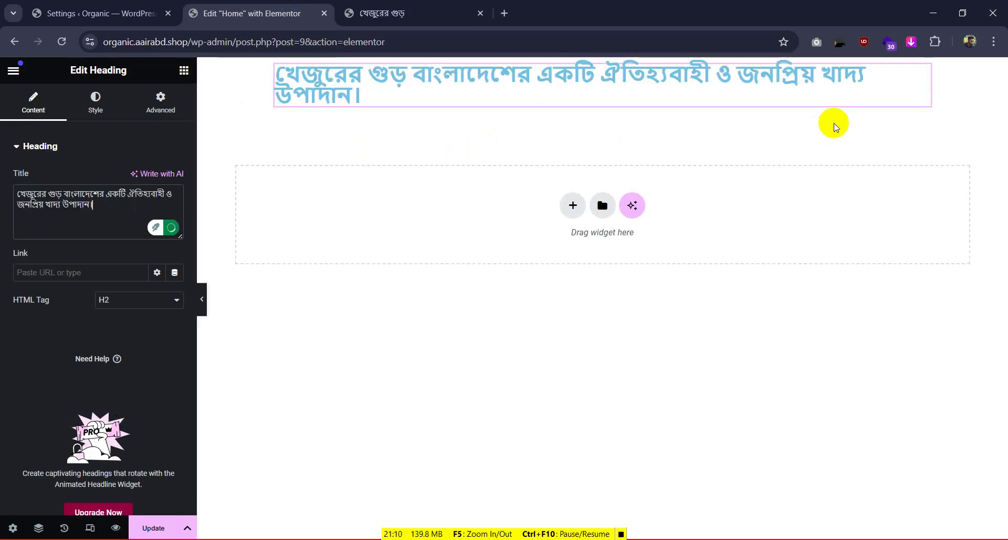
Inspect the reference headline in DevTools to read its font and colour
click(410, 5)
click(686, 125)
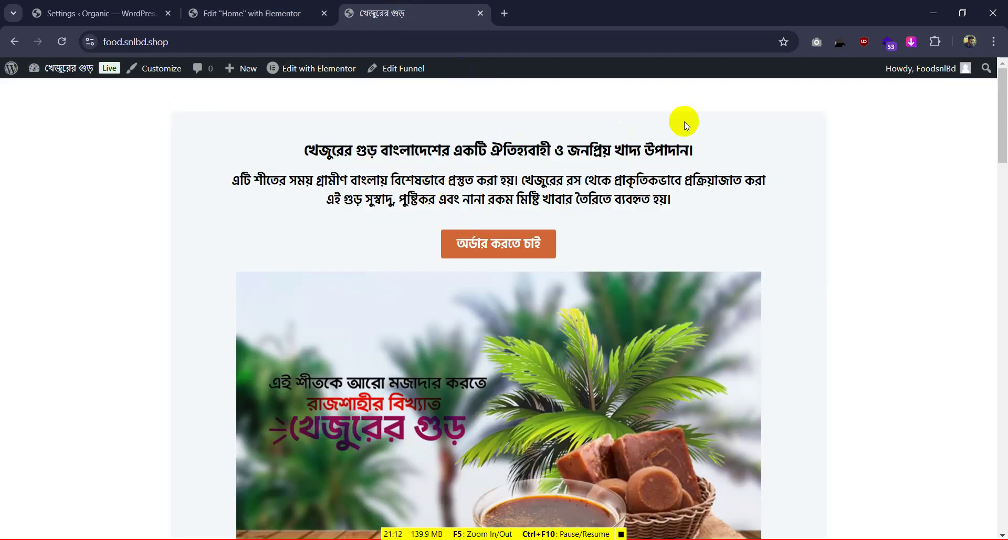
drag(614, 149, 509, 149)
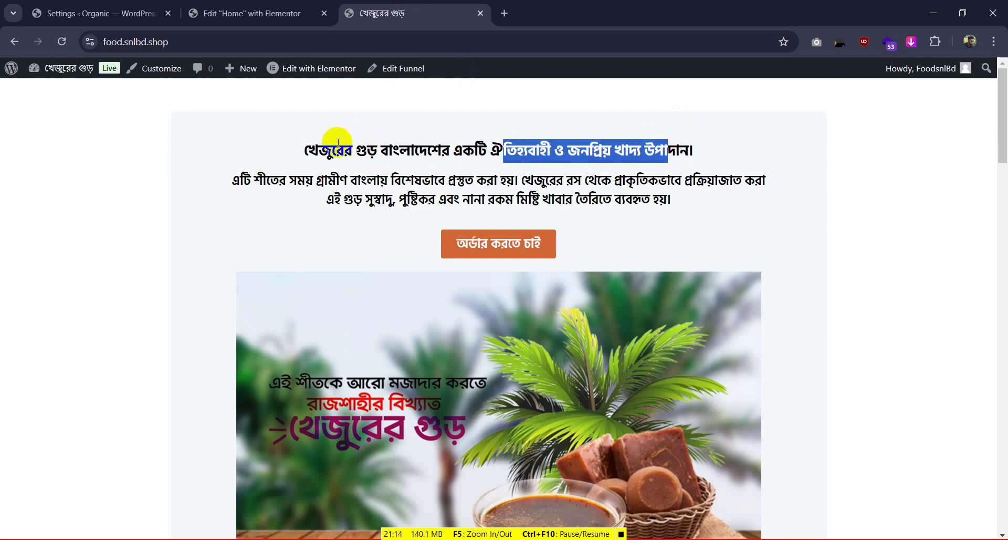
drag(319, 151, 504, 151)
click(247, 13)
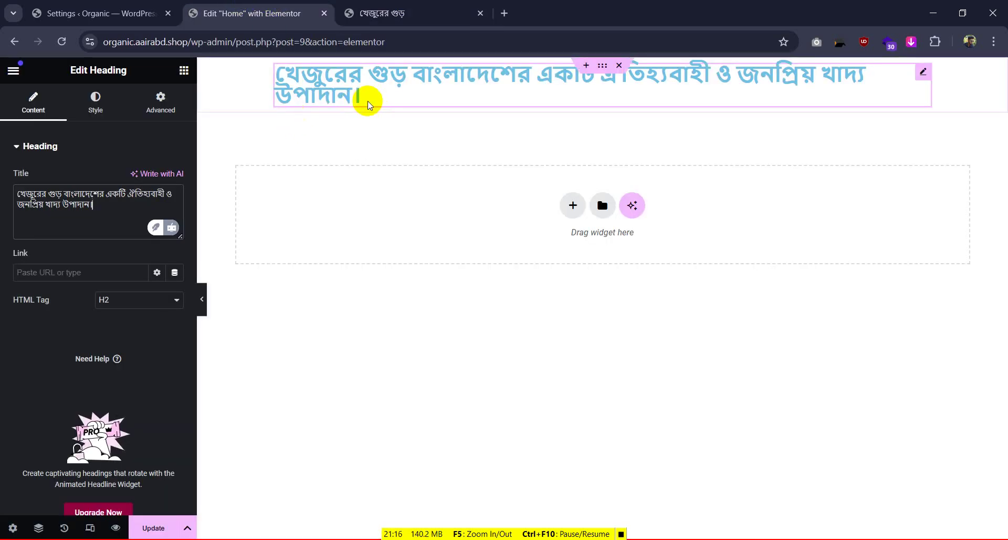
click(412, 12)
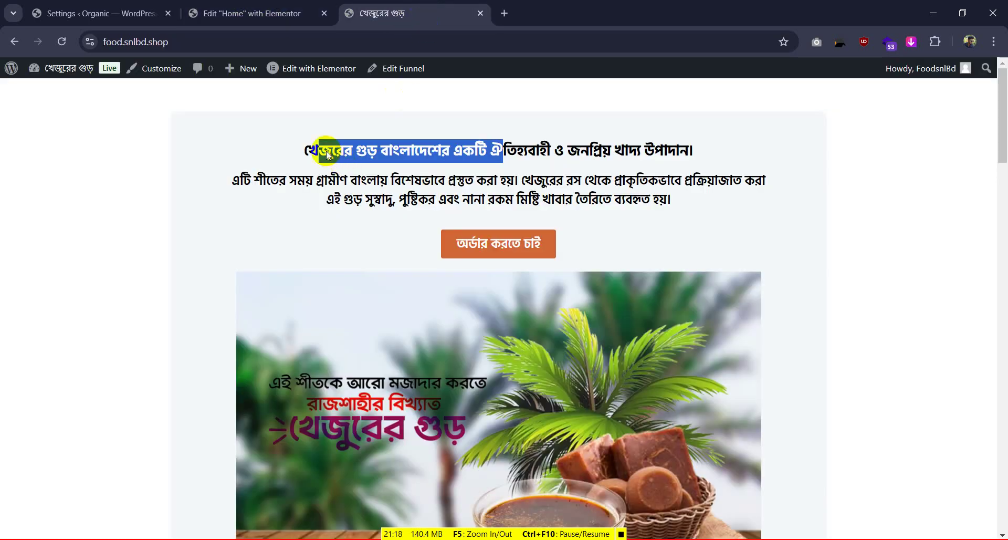
right_click(327, 153)
click(386, 358)
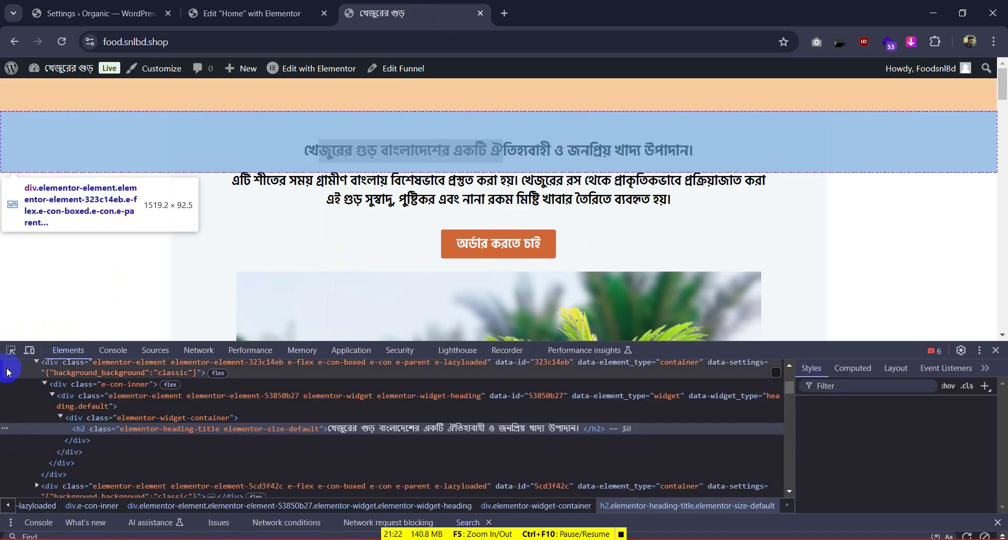
click(10, 351)
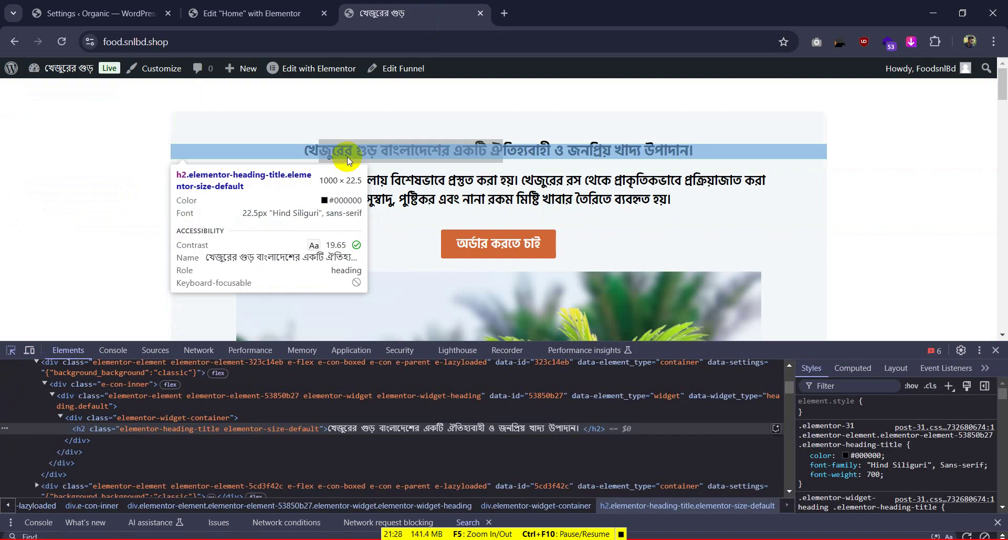
click(252, 13)
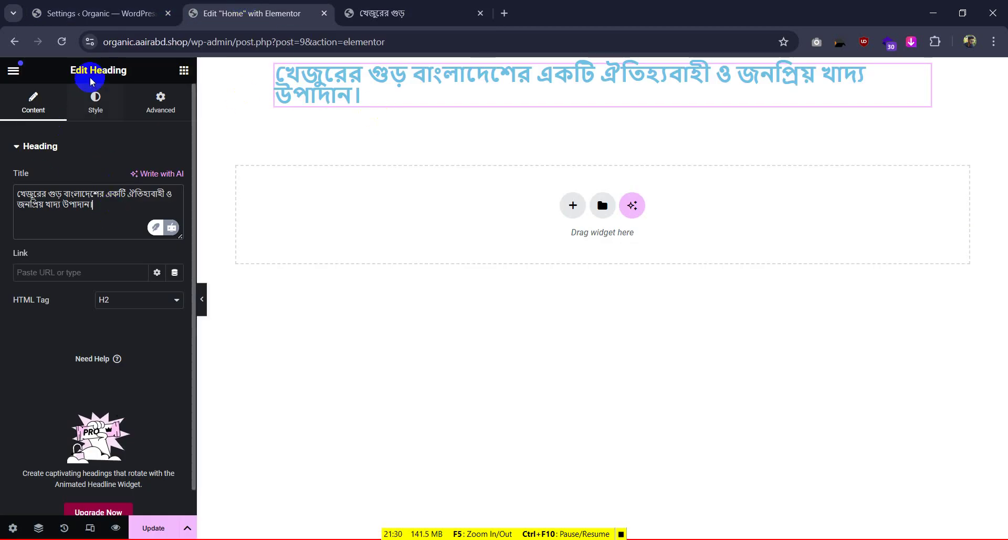
Set the heading typography to Hind Siliguri at 22 px
click(95, 102)
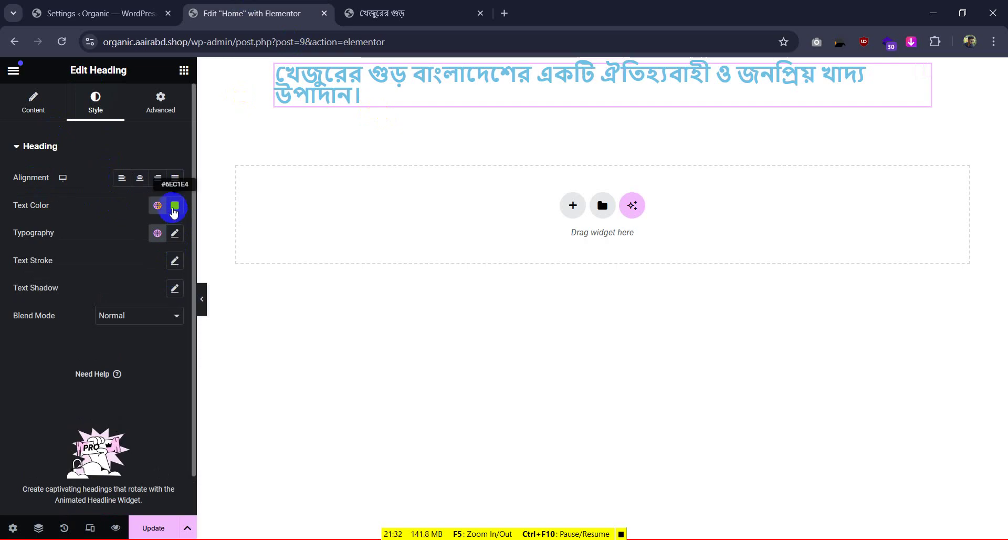
click(174, 233)
click(152, 333)
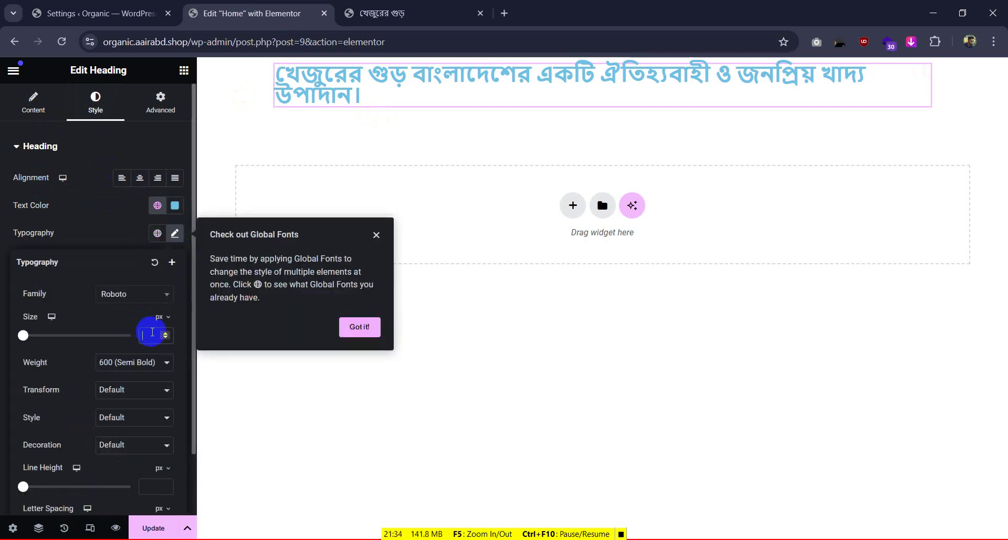
text(22)
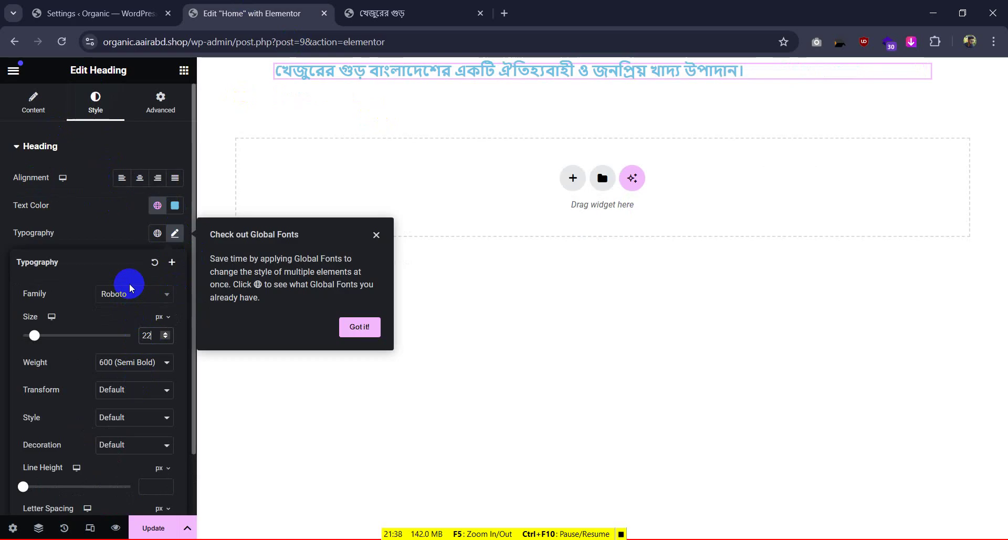
click(129, 297)
text(hind)
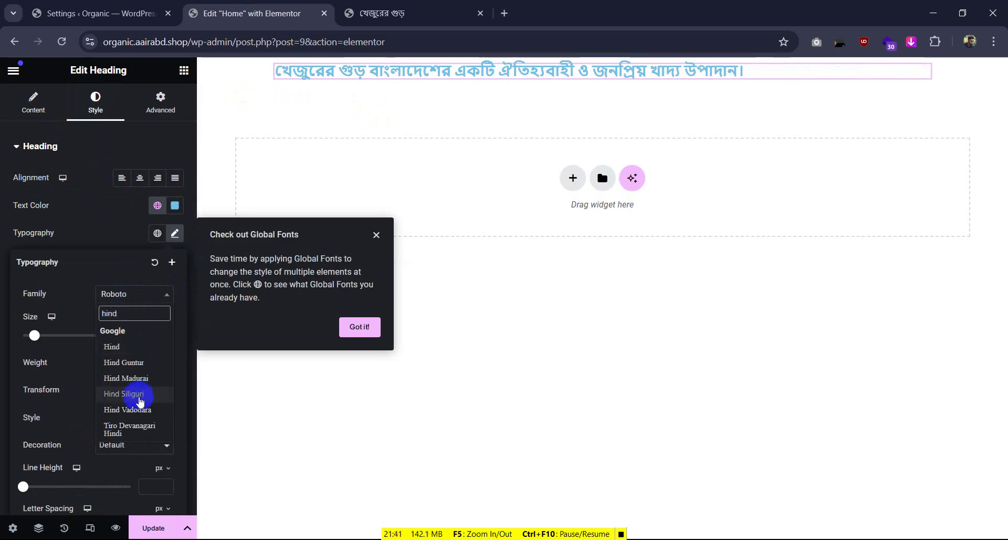
click(137, 390)
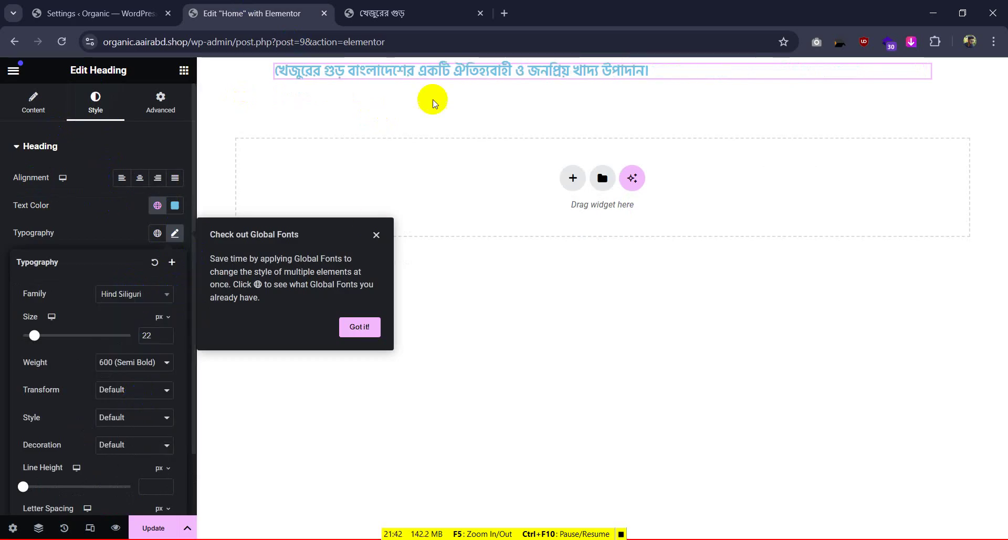
Centre the heading and set its text colour to black #000000
click(403, 6)
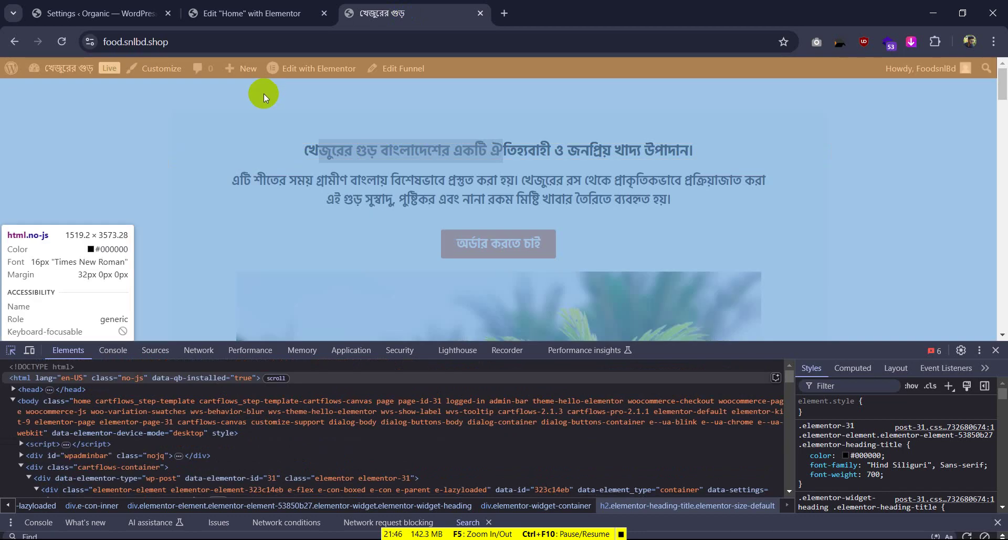
click(264, 16)
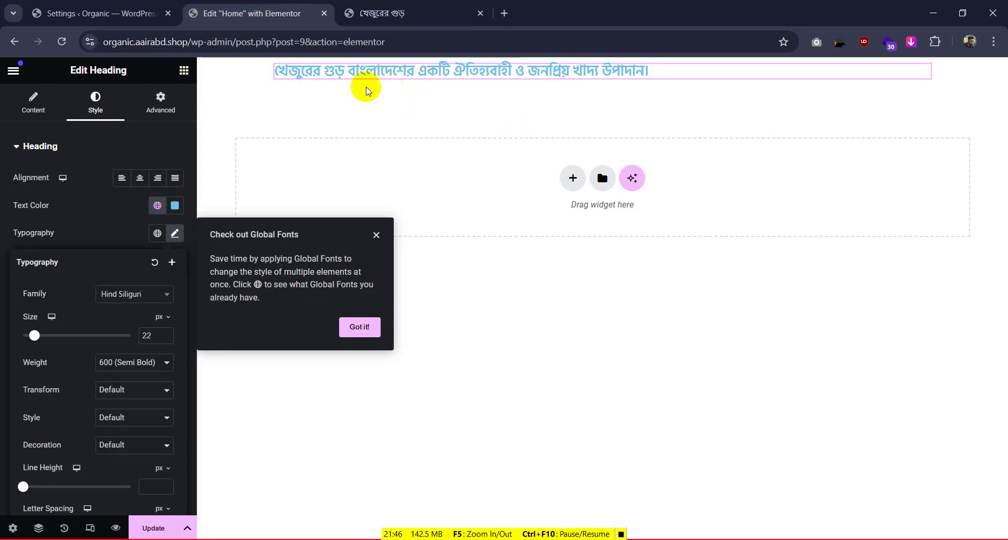
click(141, 170)
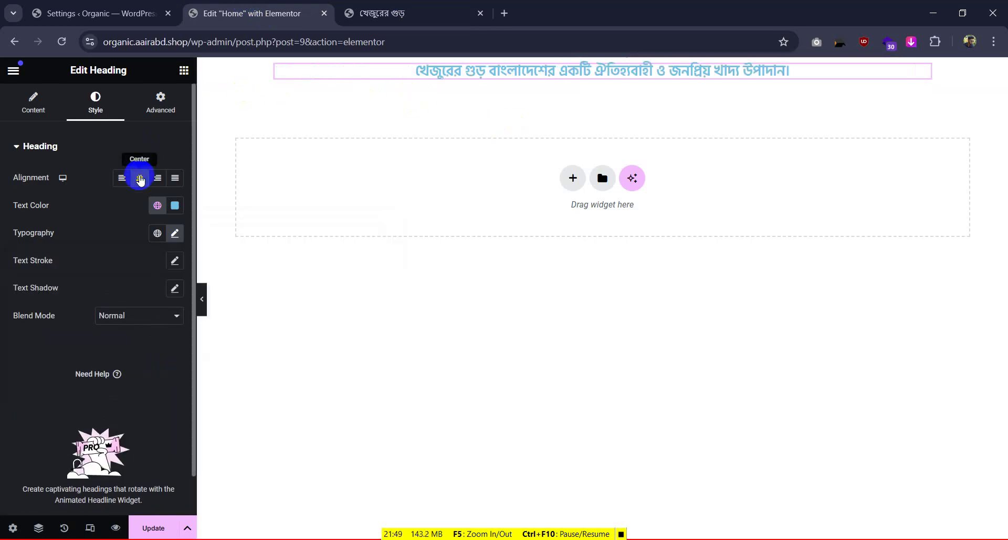
click(175, 205)
drag(224, 275, 81, 366)
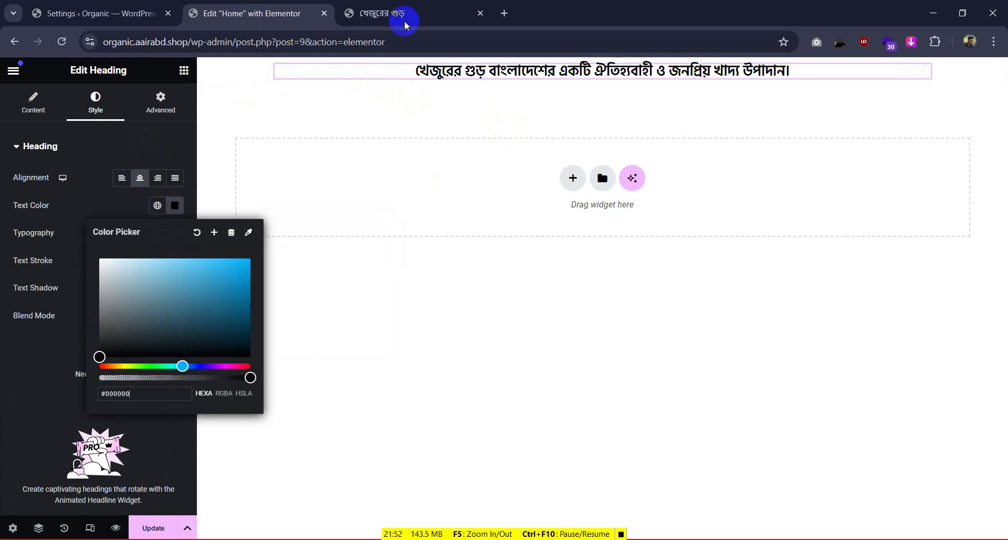
Sample the reference page's #f4f8fa background colour, then close the heading's colour picker
click(375, 8)
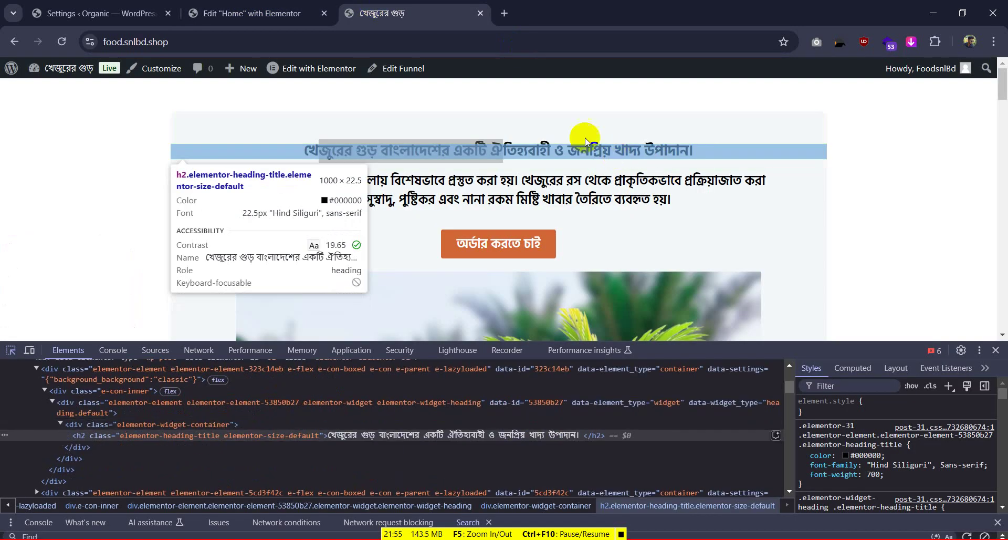
click(113, 137)
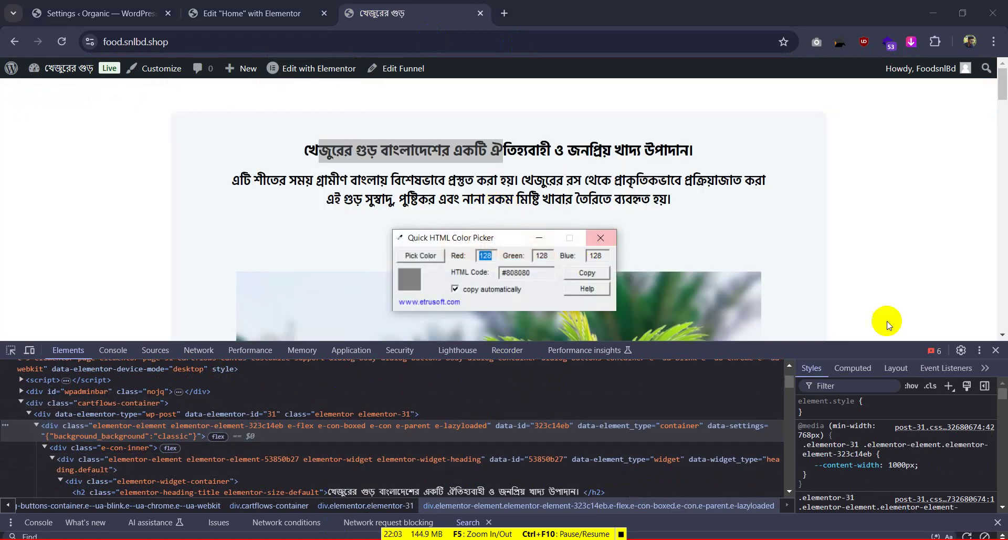
click(420, 255)
click(274, 177)
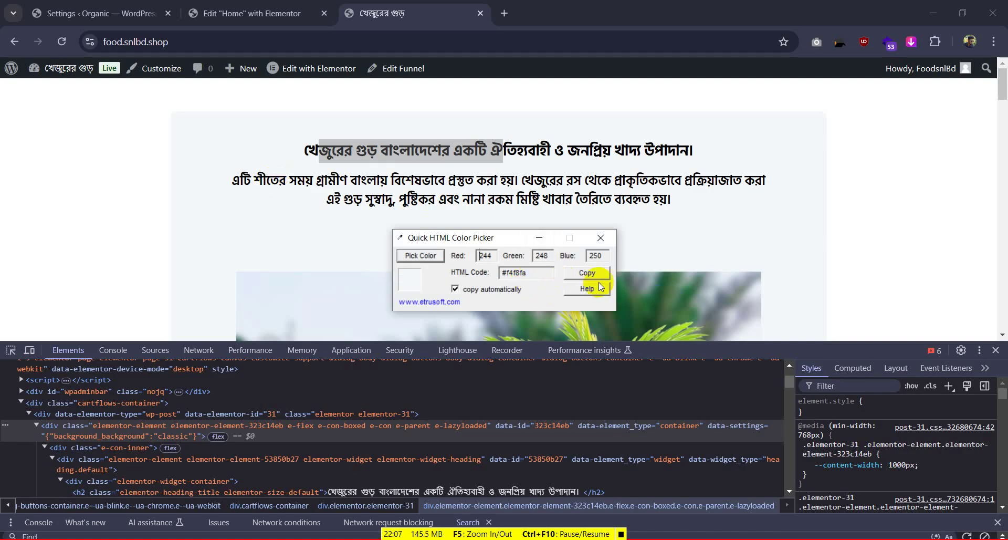
click(252, 14)
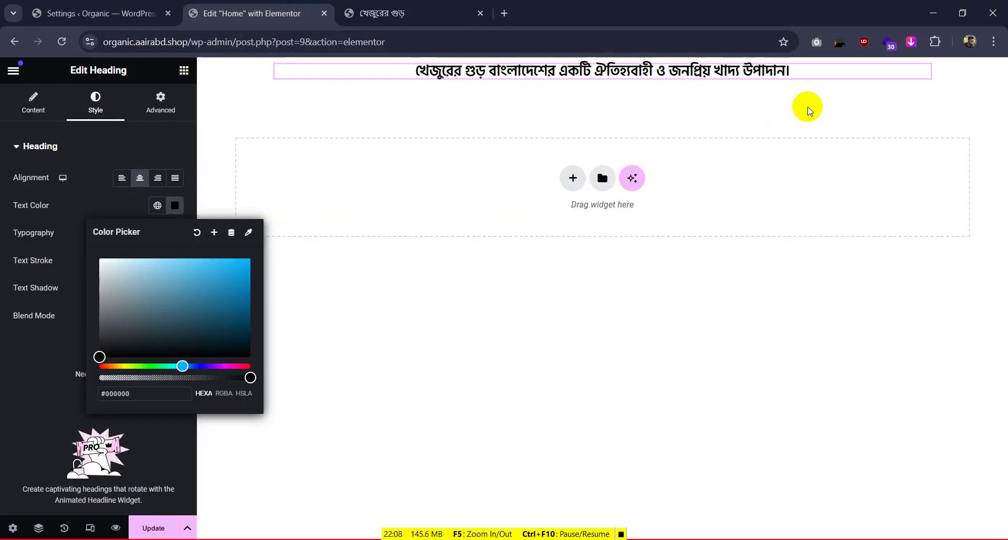
click(914, 71)
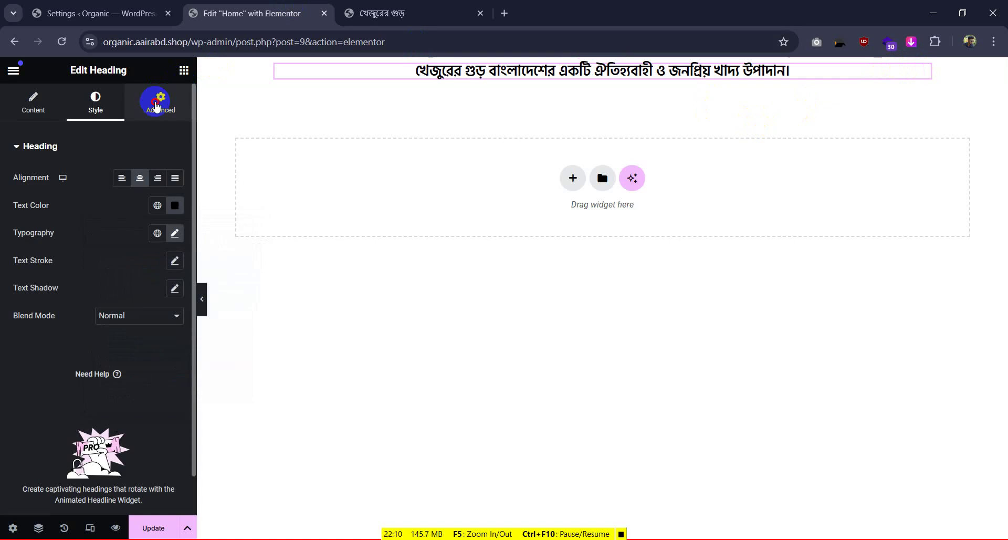
Give the Bengali heading a solid light grey background colour
click(161, 102)
scroll(83, 379, down, 6)
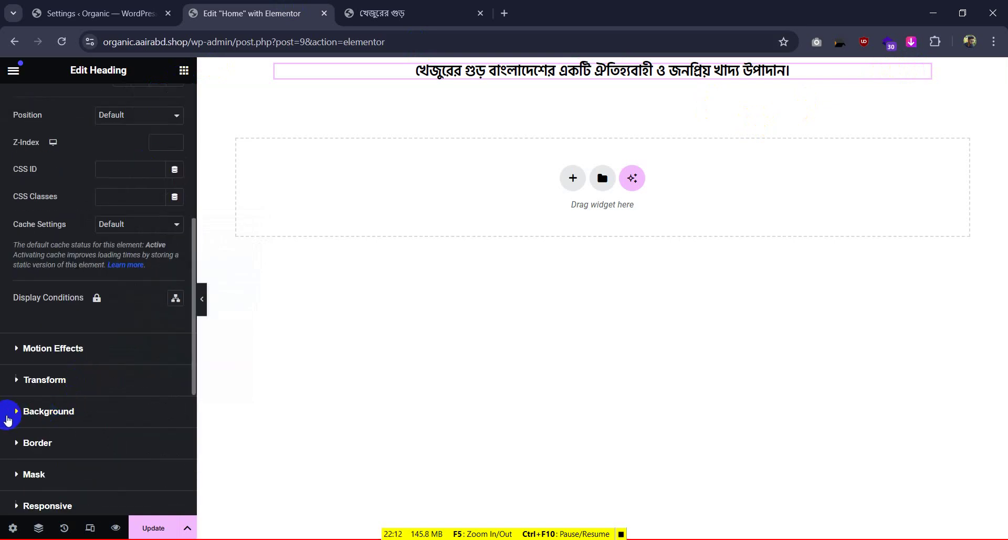
click(16, 414)
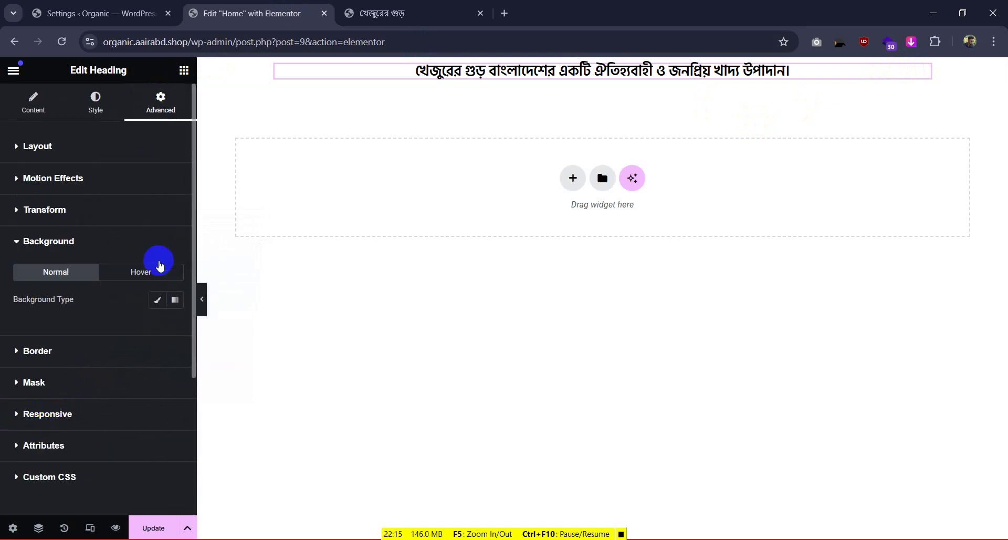
click(159, 299)
click(181, 329)
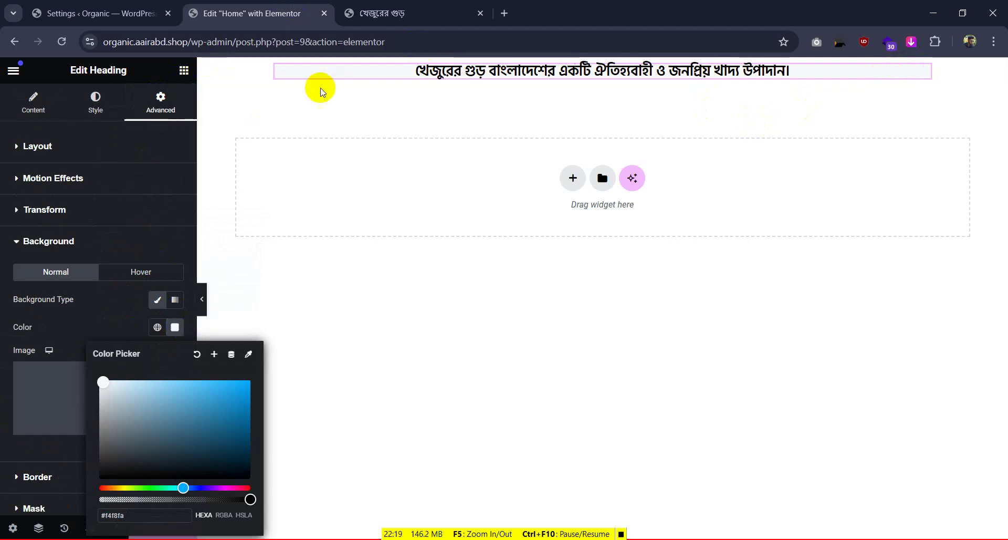
mouse_move(310, 72)
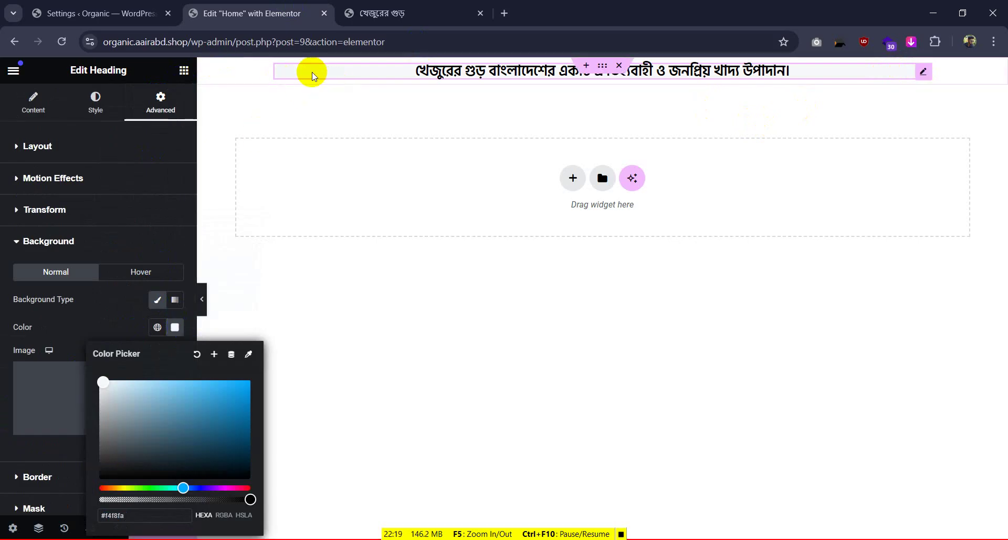
click(323, 143)
click(204, 295)
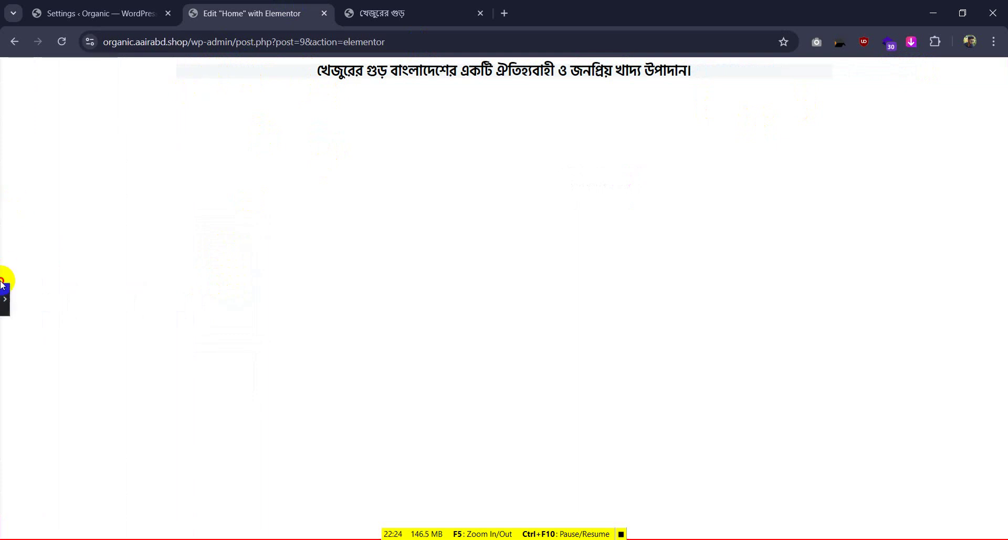
click(4, 303)
Unlink the heading's margin and padding sides, checking spacing against the reference site
click(420, 14)
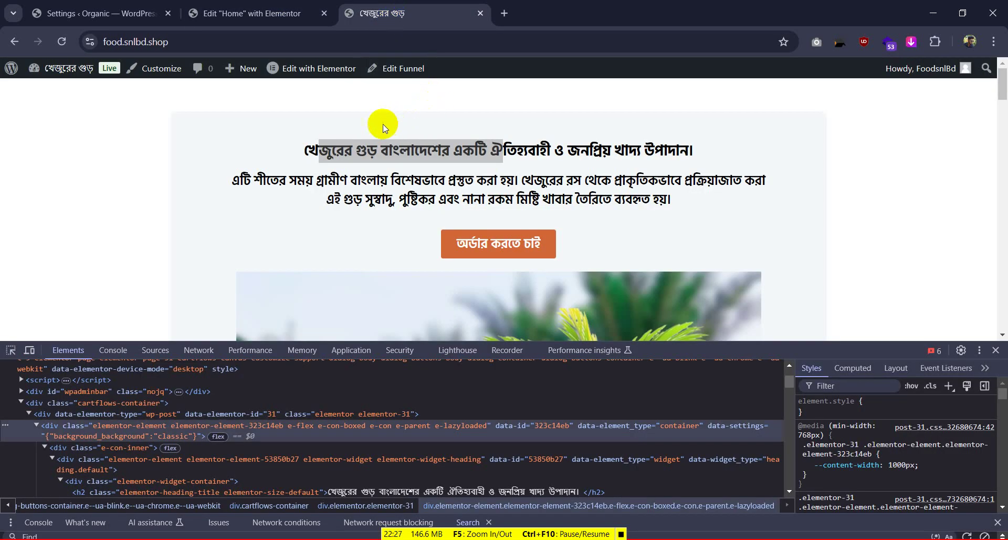
click(427, 101)
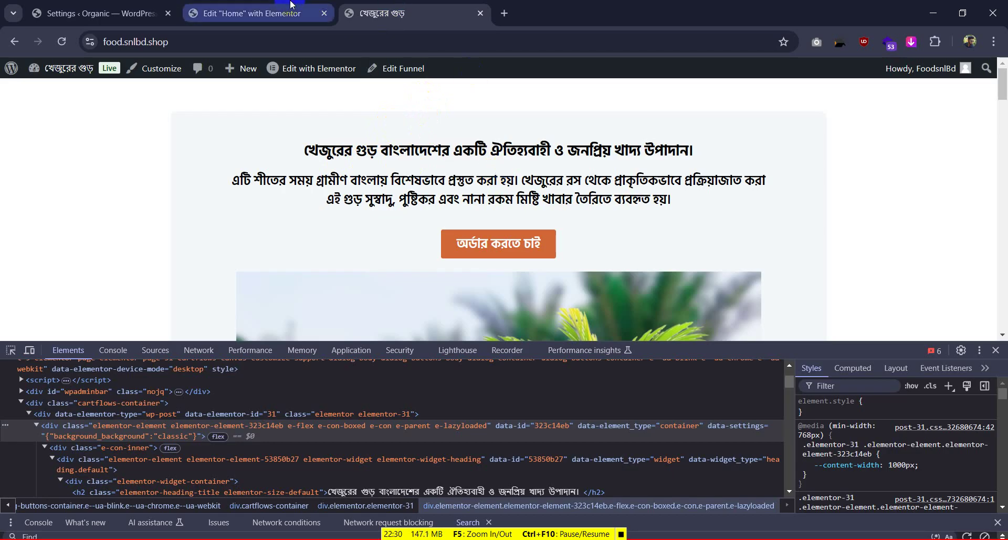
click(252, 14)
click(801, 73)
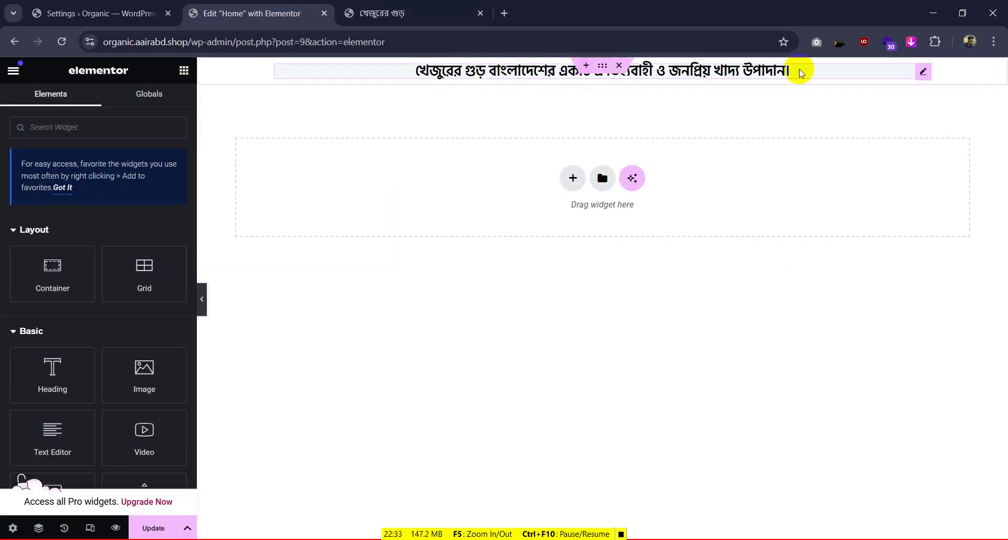
click(914, 76)
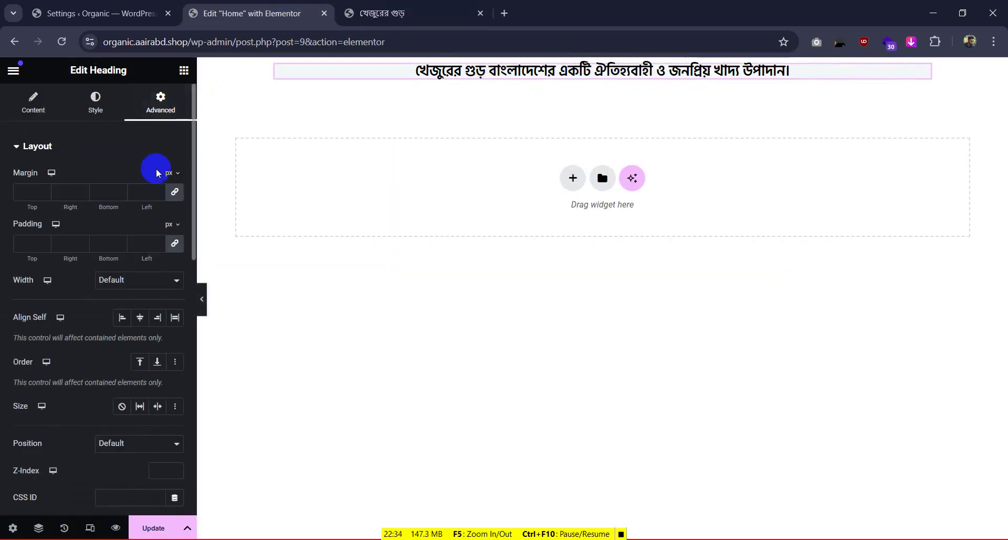
click(19, 191)
click(167, 244)
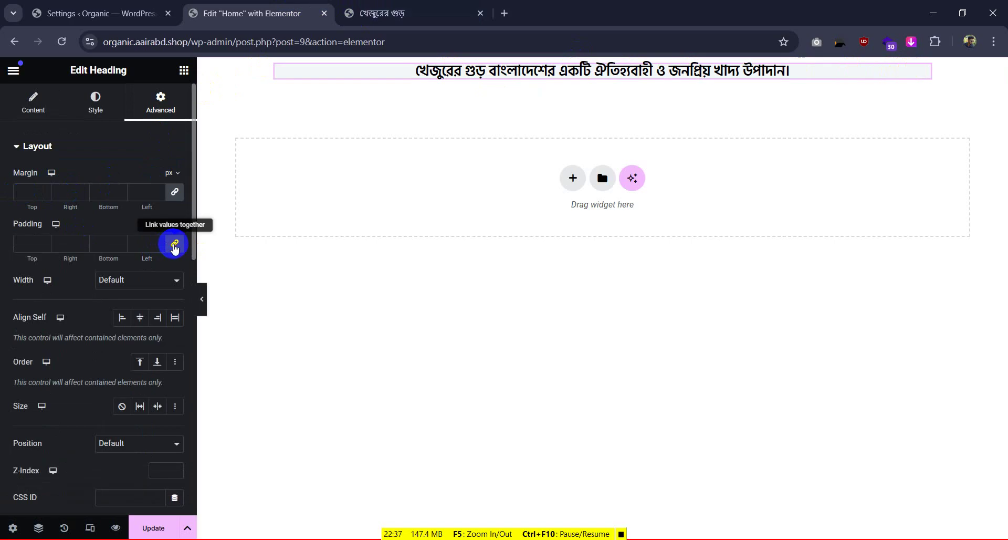
click(176, 192)
click(37, 240)
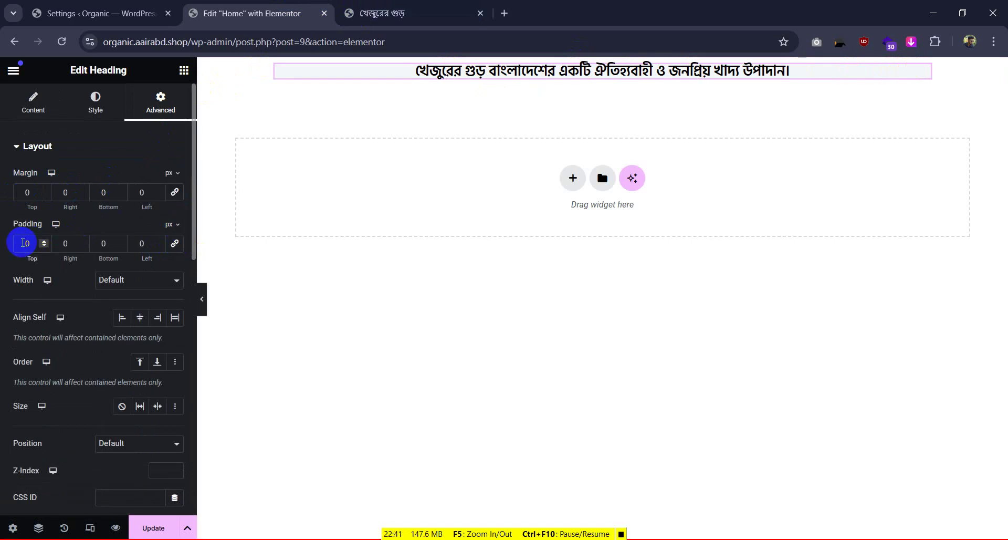
click(373, 14)
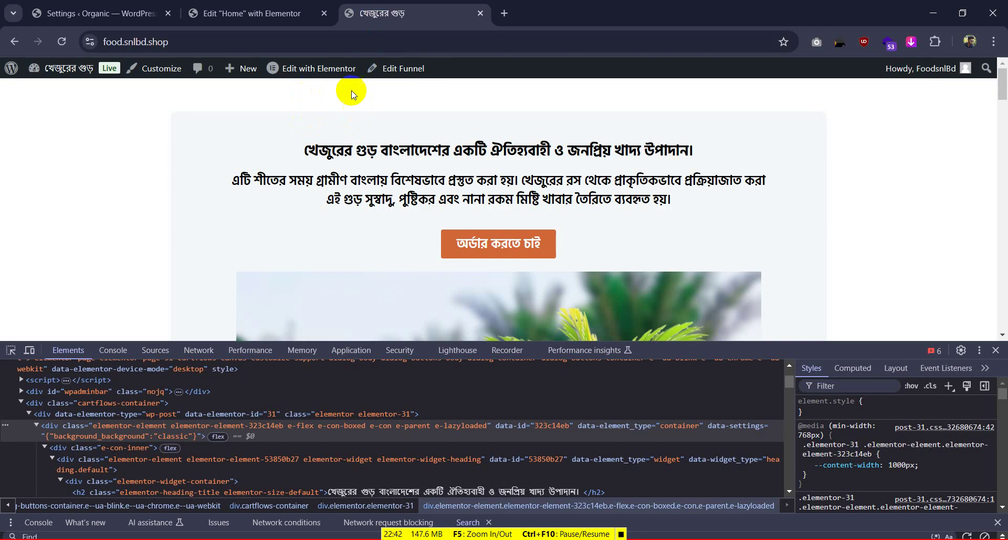
click(272, 14)
Set the heading's top margin to 50, top padding to 50 and bottom padding to 10
click(31, 193)
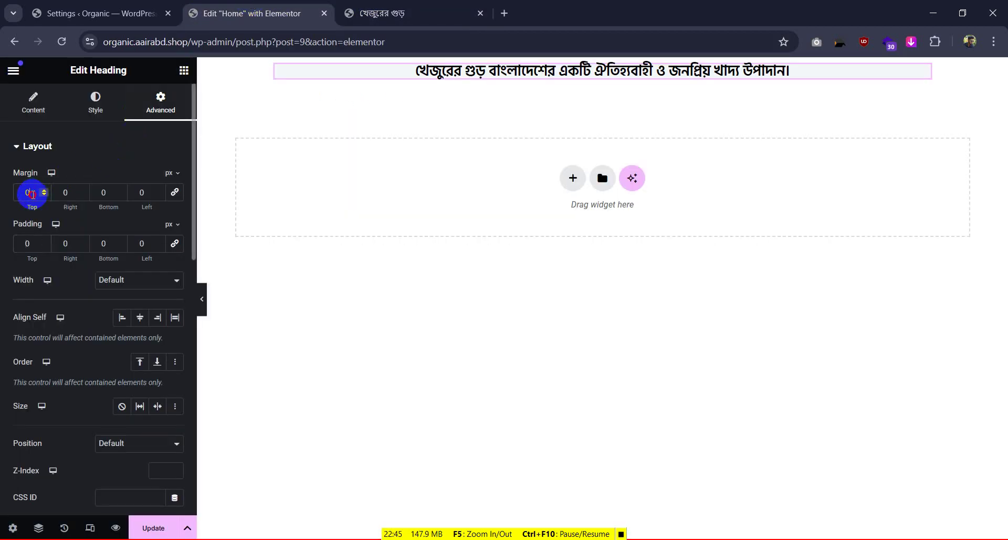
text(5)
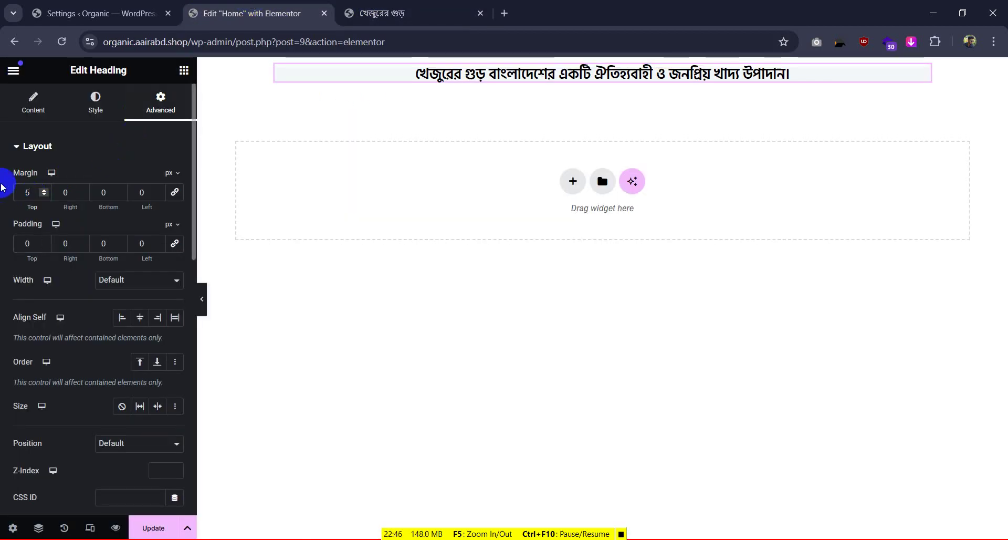
text(0)
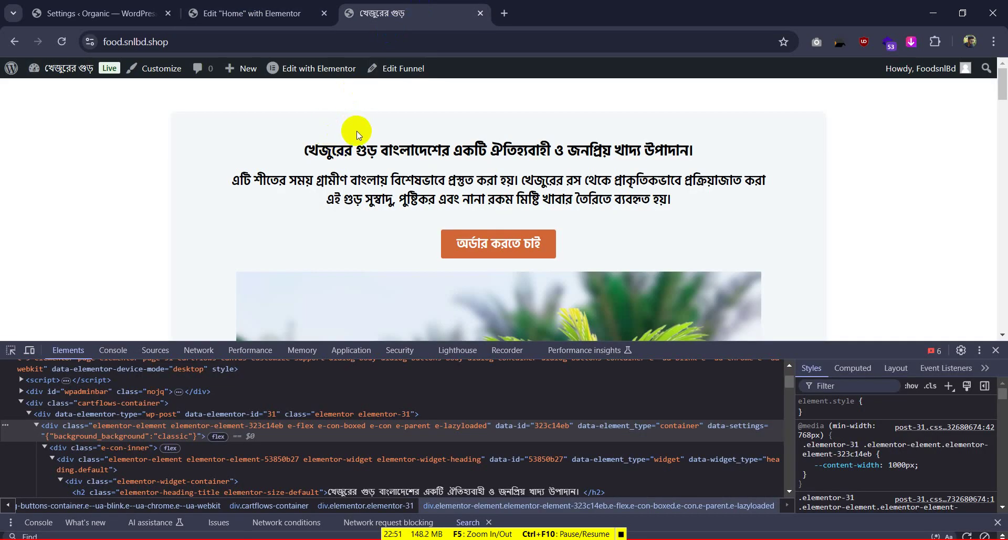
click(252, 13)
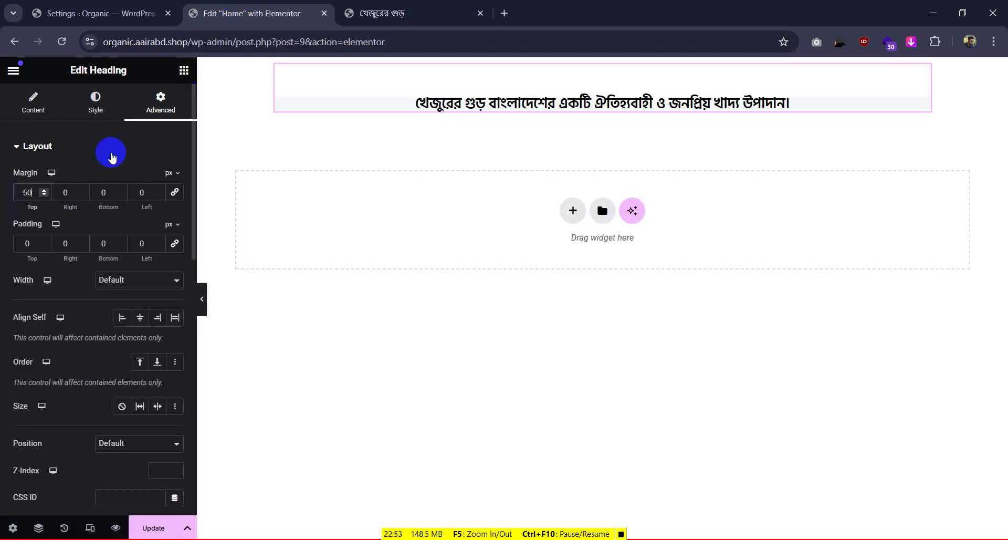
click(27, 242)
text(50)
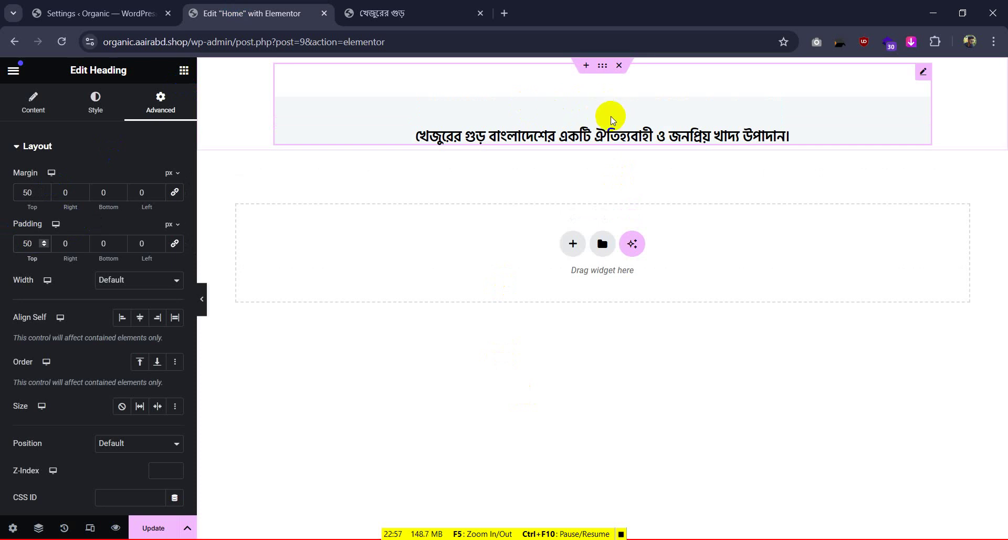
click(93, 243)
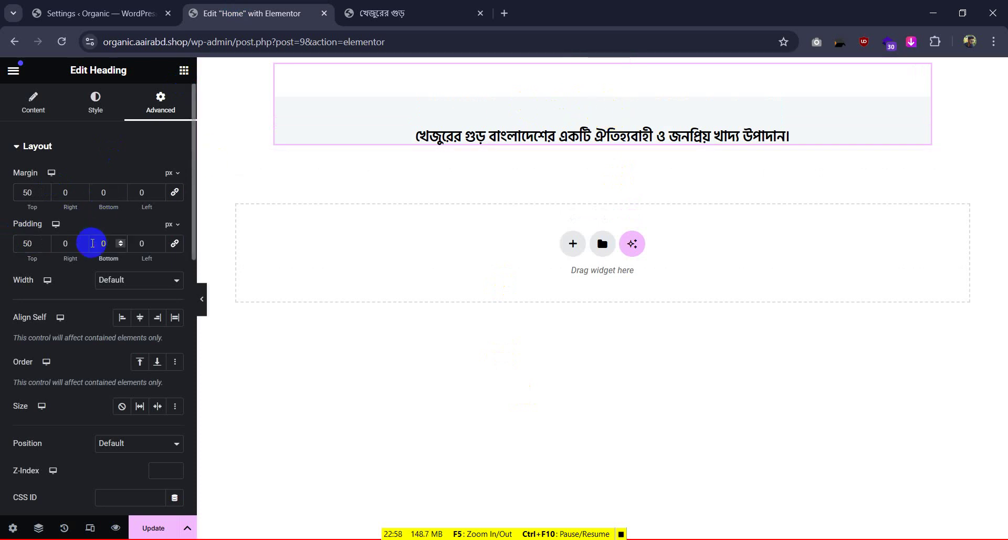
text(20)
key(ctrl+Tab)
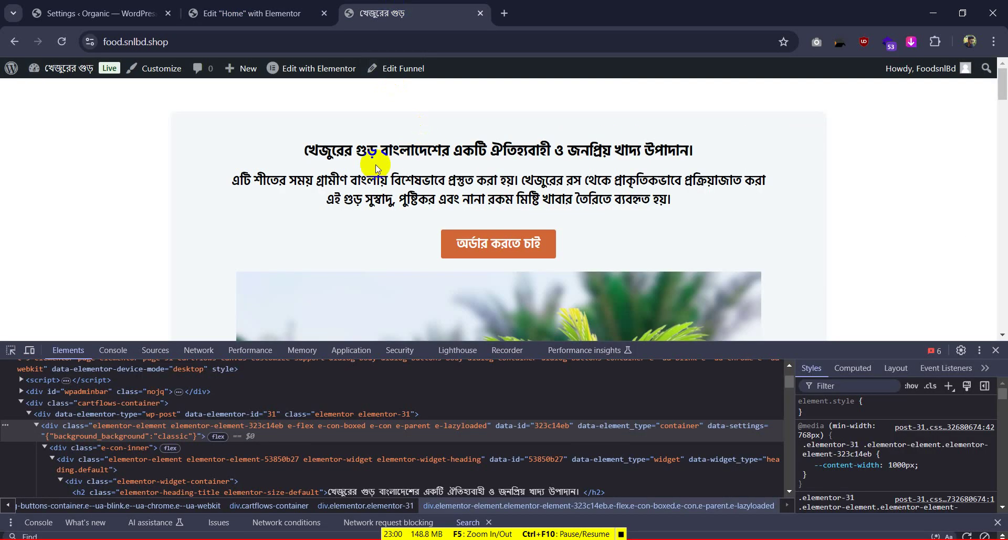
key(ctrl+shift+Tab)
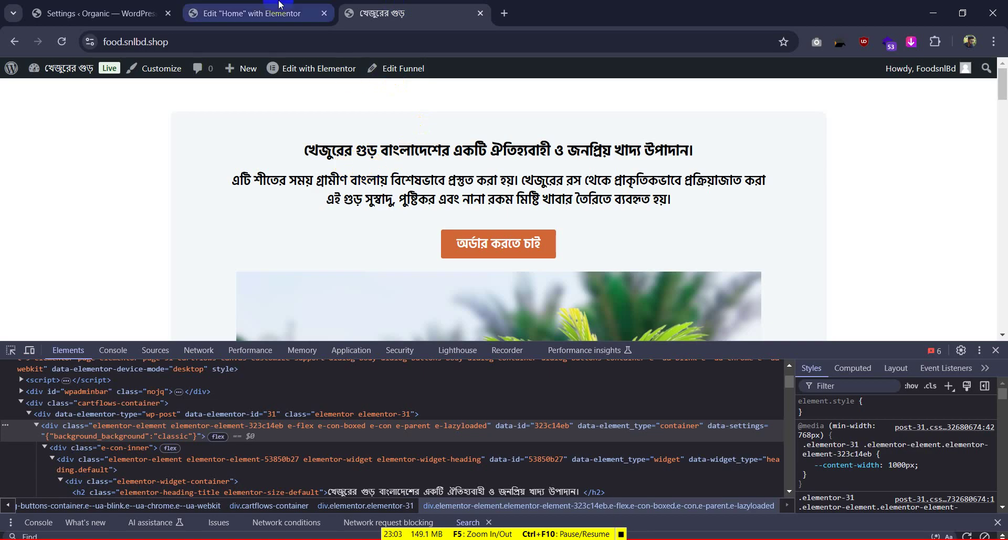
double_click(101, 243)
text(10)
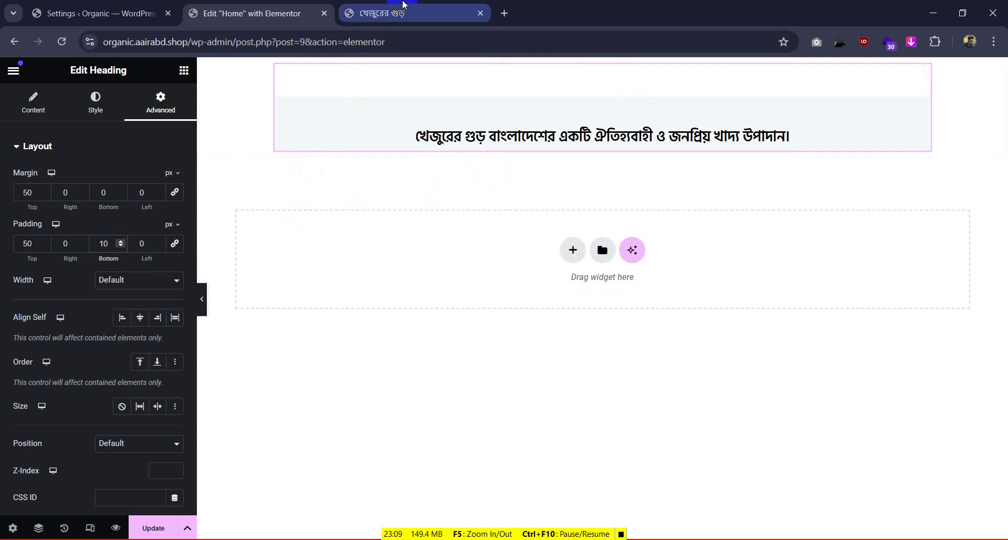
click(401, 10)
double_click(312, 177)
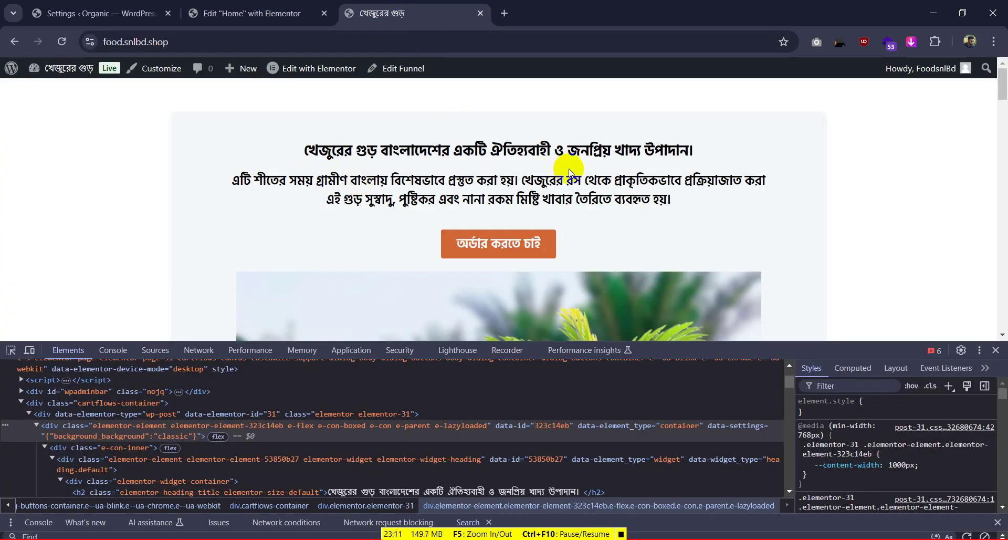
click(310, 15)
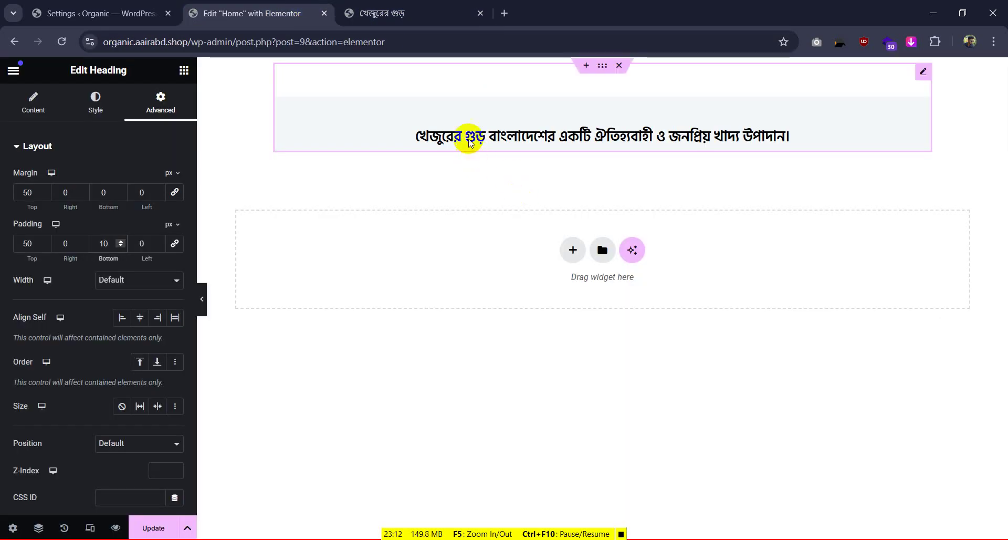
Add a one-column flexbox container below the title
click(184, 69)
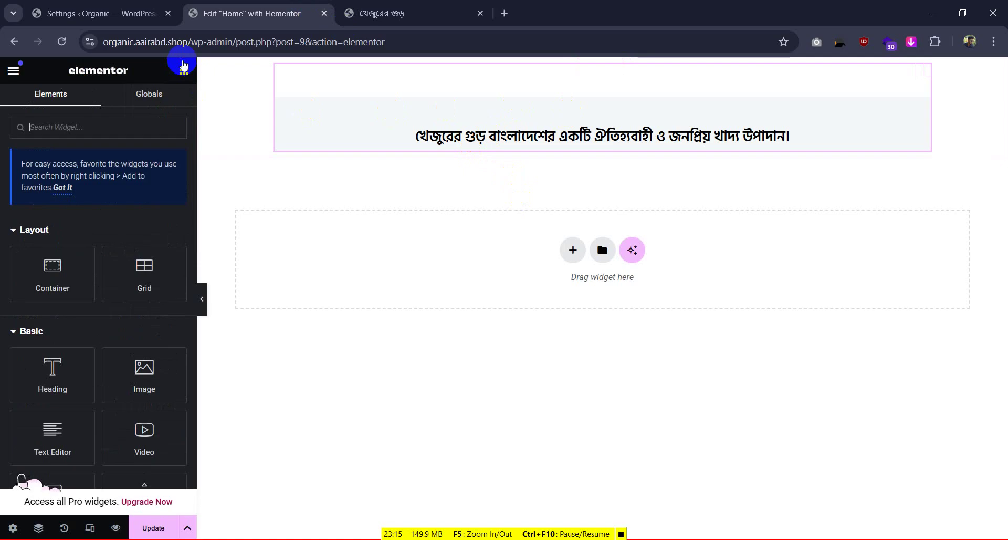
click(573, 250)
click(549, 290)
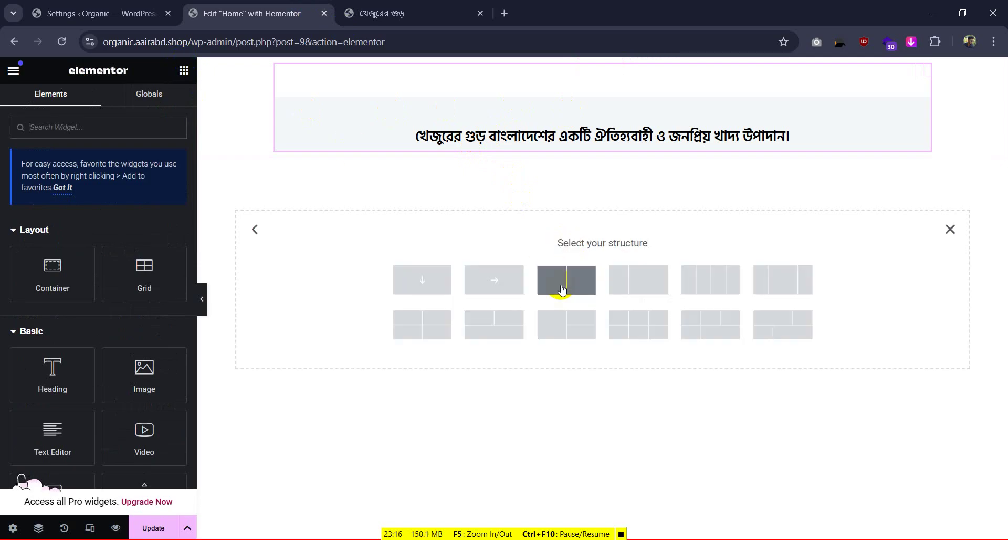
click(422, 286)
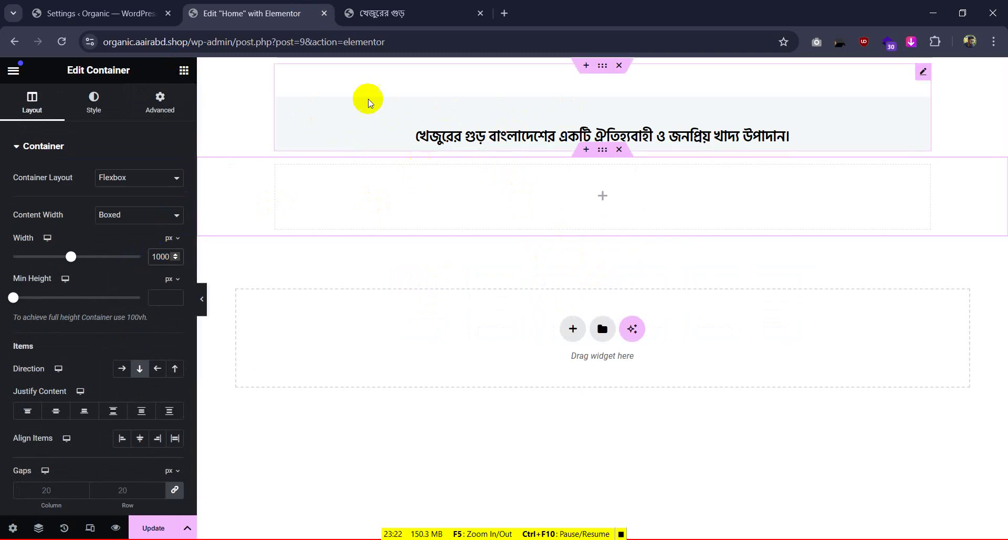
Drop a Heading widget into the container, tag it H4, and inspect the reference paragraph
click(155, 81)
click(182, 71)
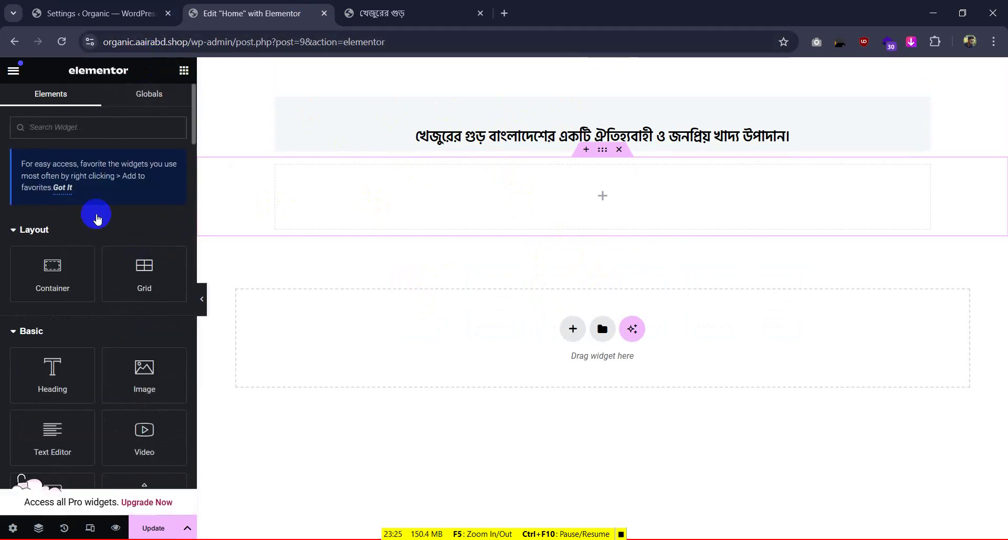
drag(67, 381, 456, 184)
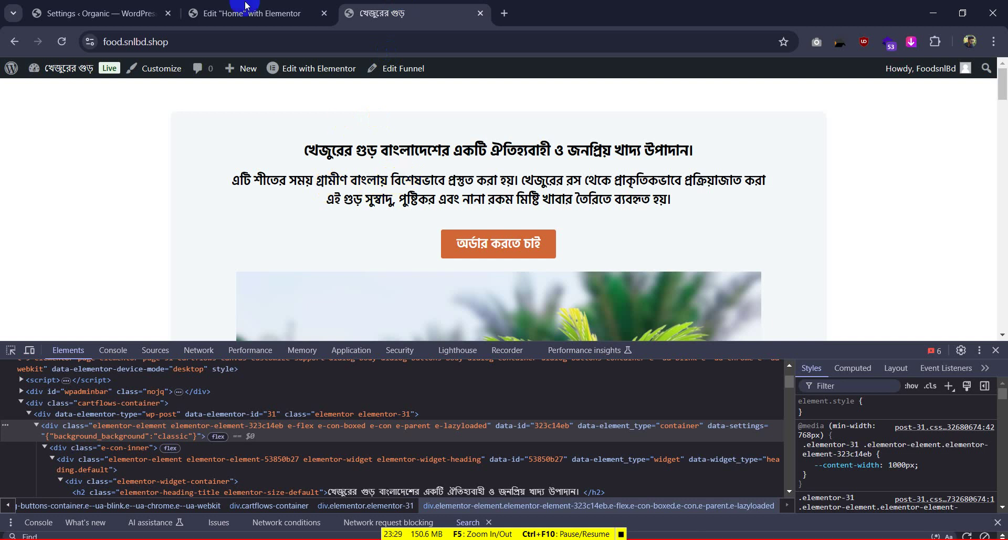
click(252, 13)
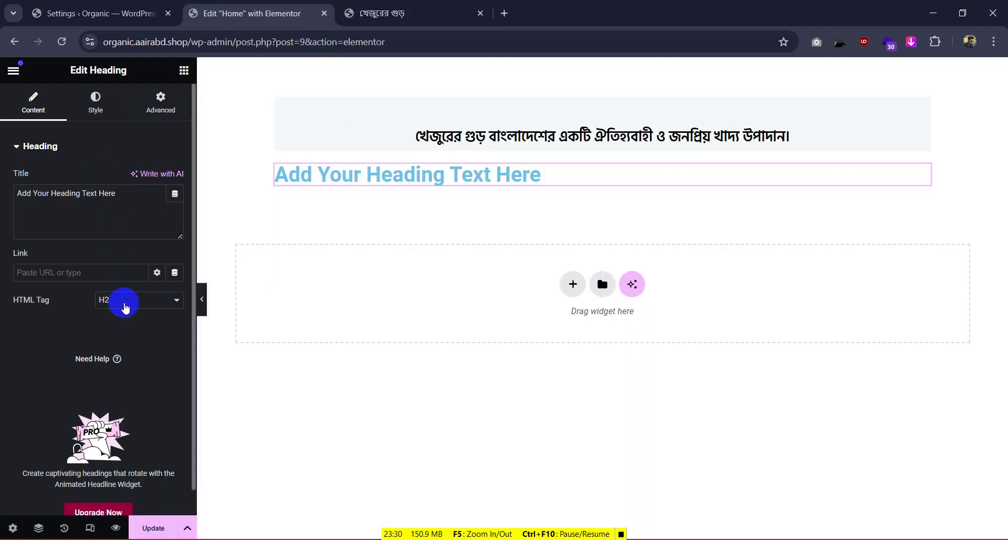
click(125, 305)
click(121, 366)
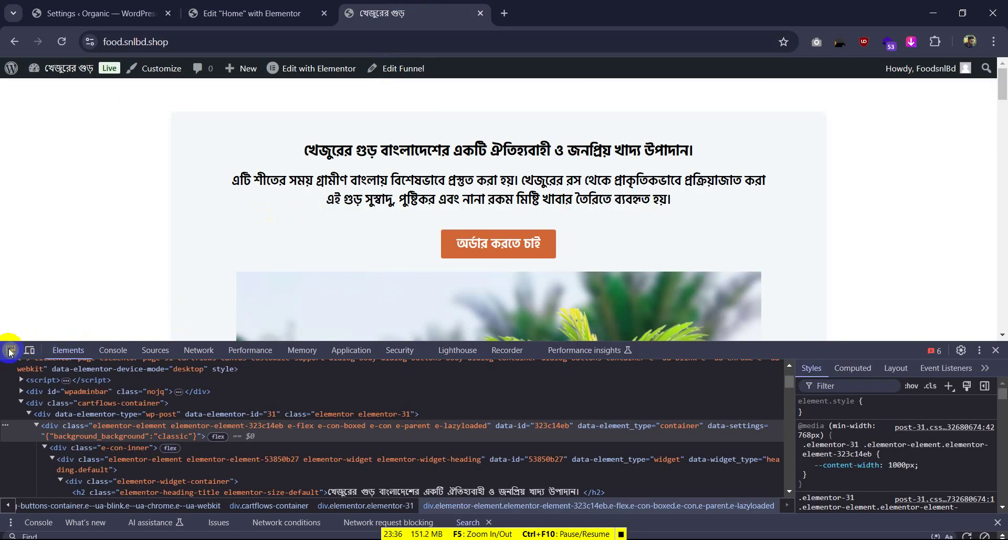
click(10, 351)
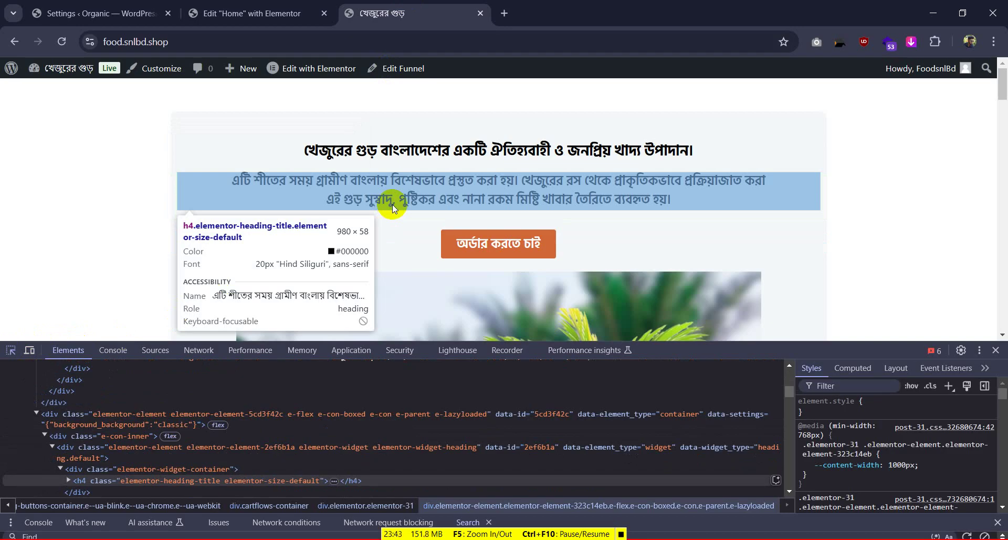
Copy both lines of the Bengali paragraph from the reference page
key(ctrl+shift+Tab)
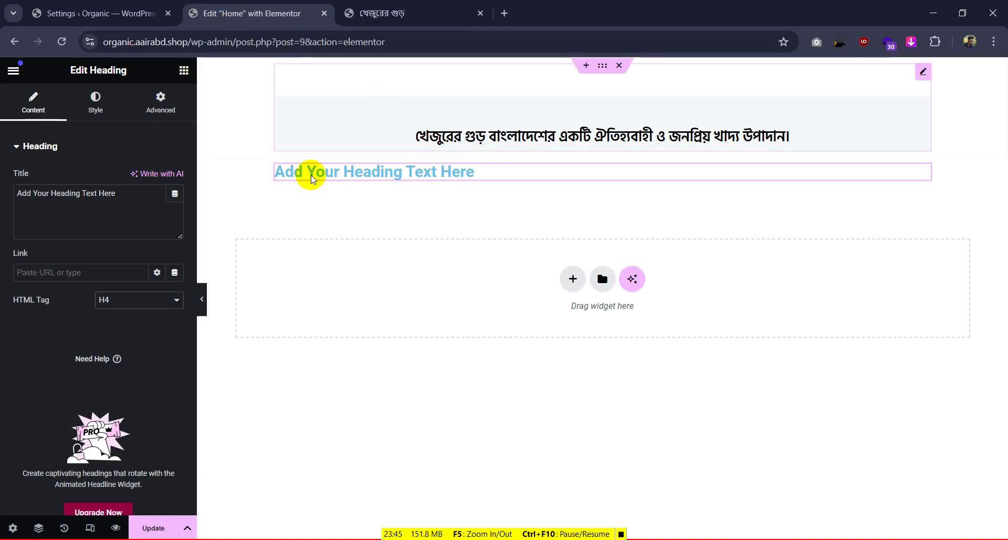
click(87, 91)
click(174, 234)
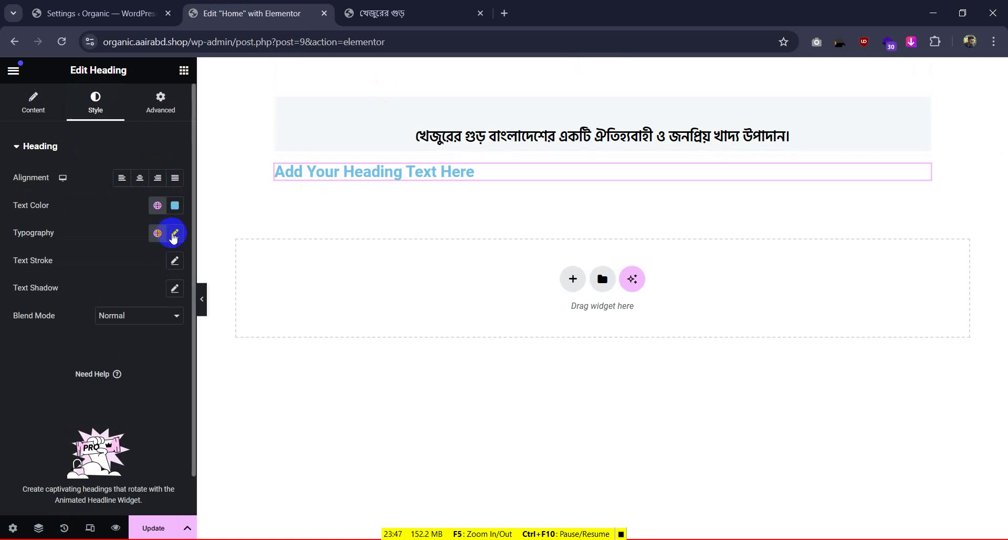
click(381, 15)
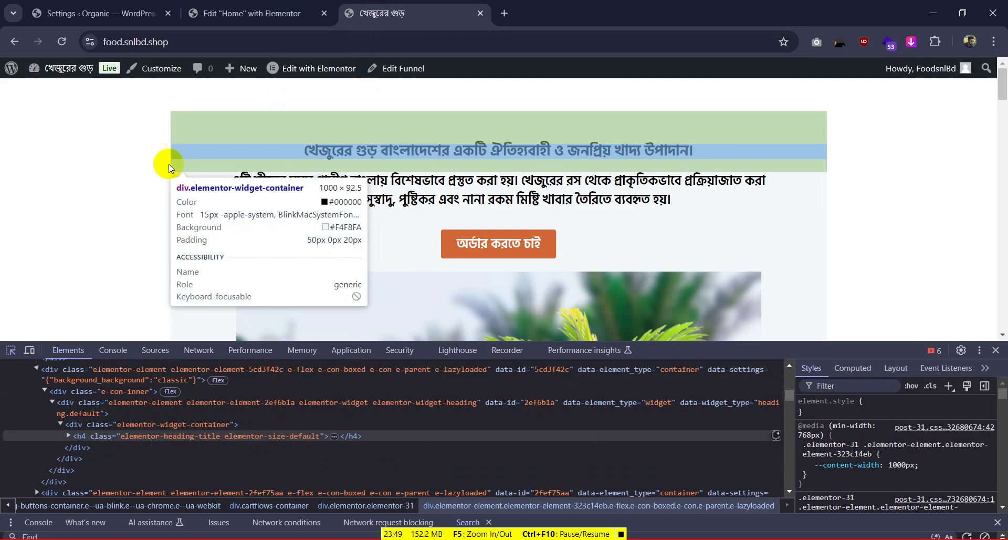
drag(207, 176, 701, 197)
key(ctrl+c)
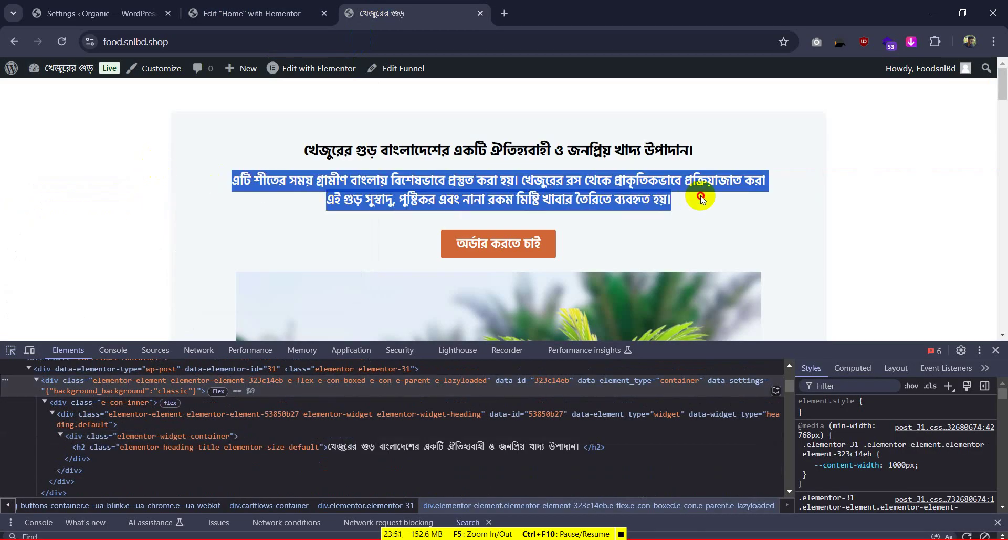
click(252, 13)
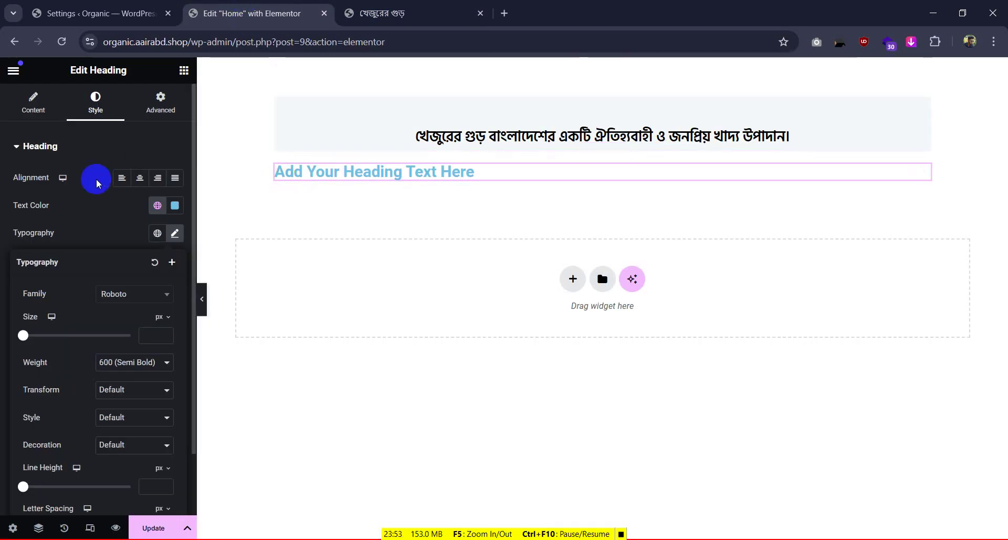
Replace the H4 heading's placeholder title with the copied Bengali paragraph
click(35, 99)
drag(119, 207, 1, 208)
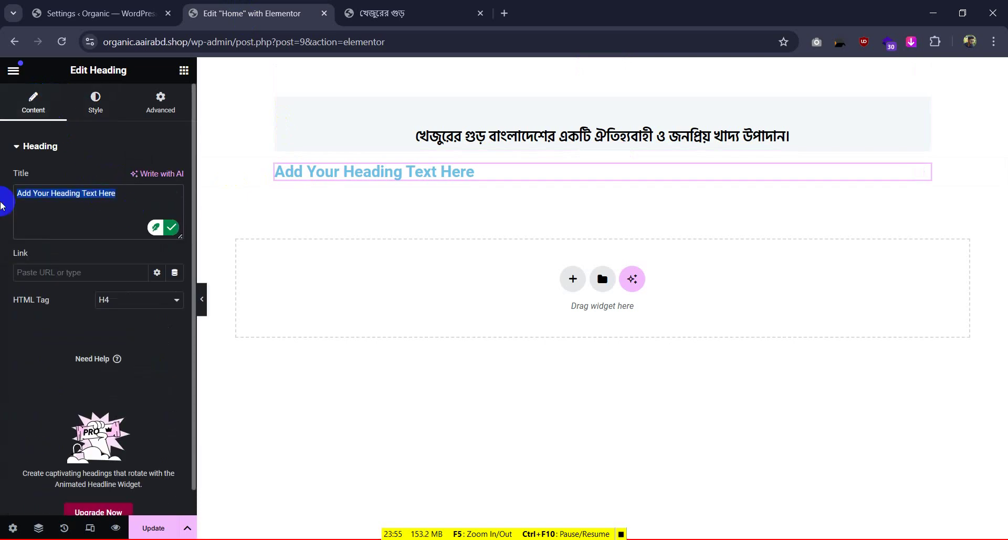
key(ctrl+v)
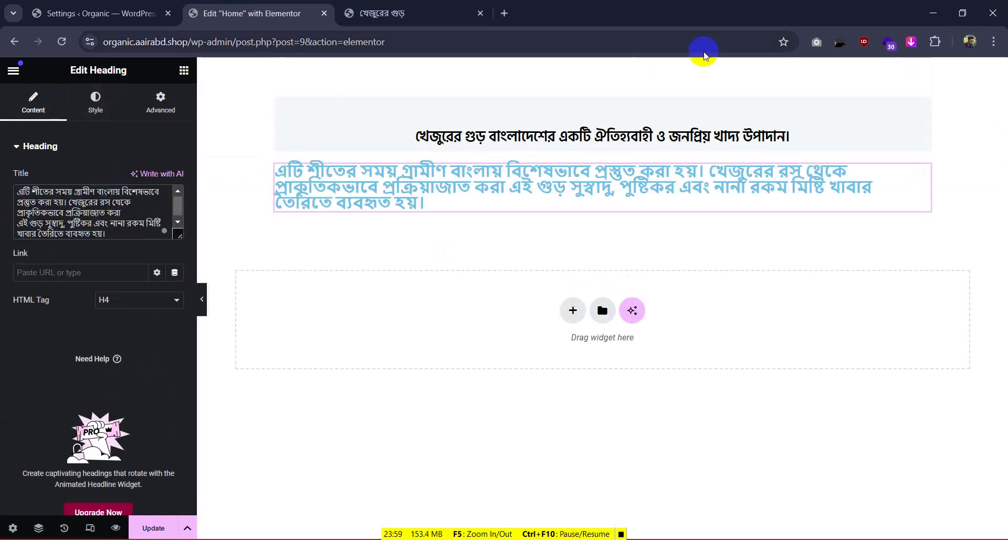
click(962, 12)
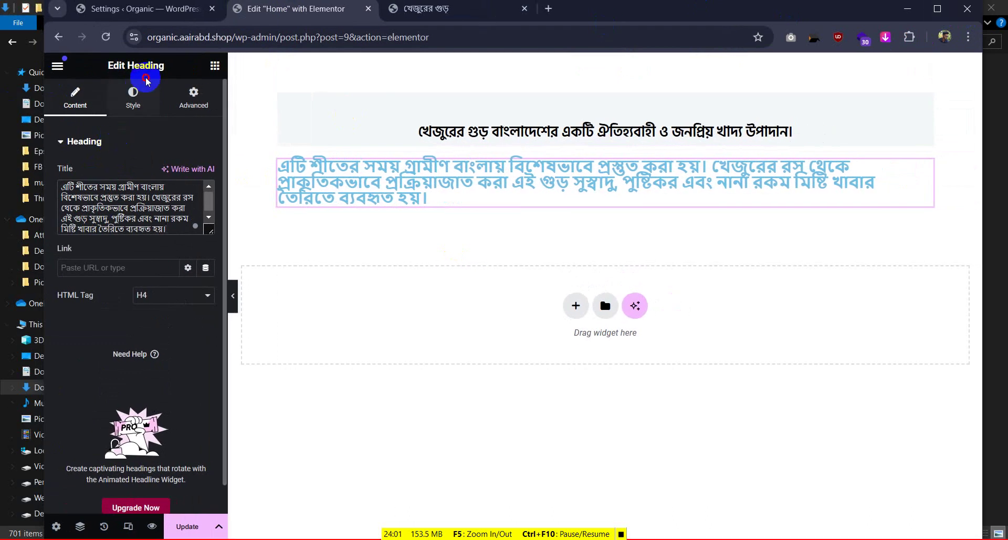
click(937, 9)
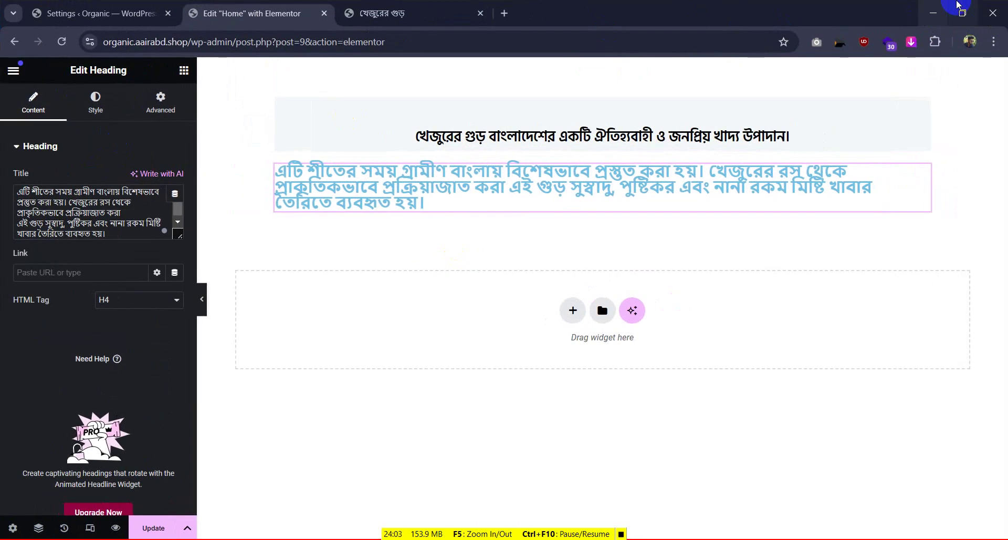
click(100, 113)
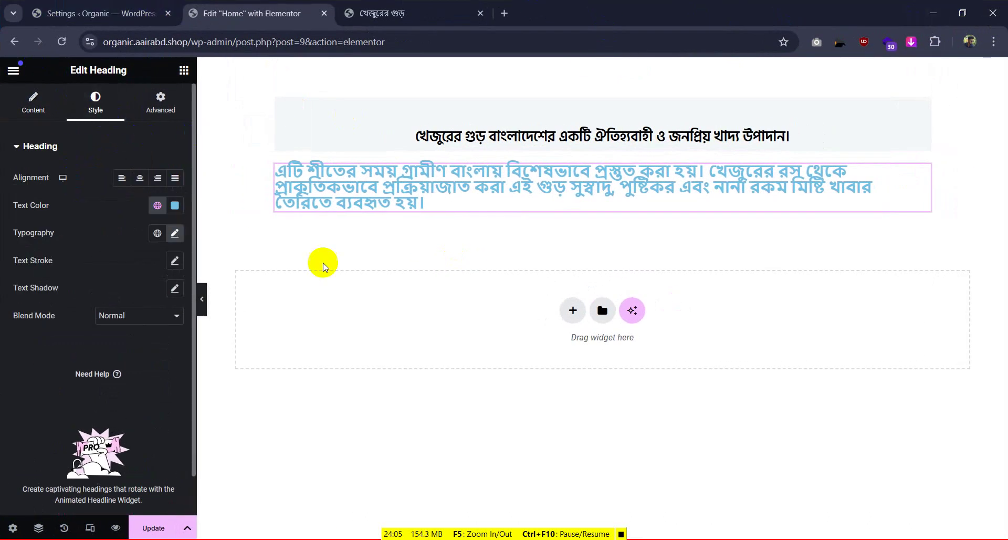
Set the paragraph typography to Hind Siliguri at 20px
click(175, 234)
click(141, 293)
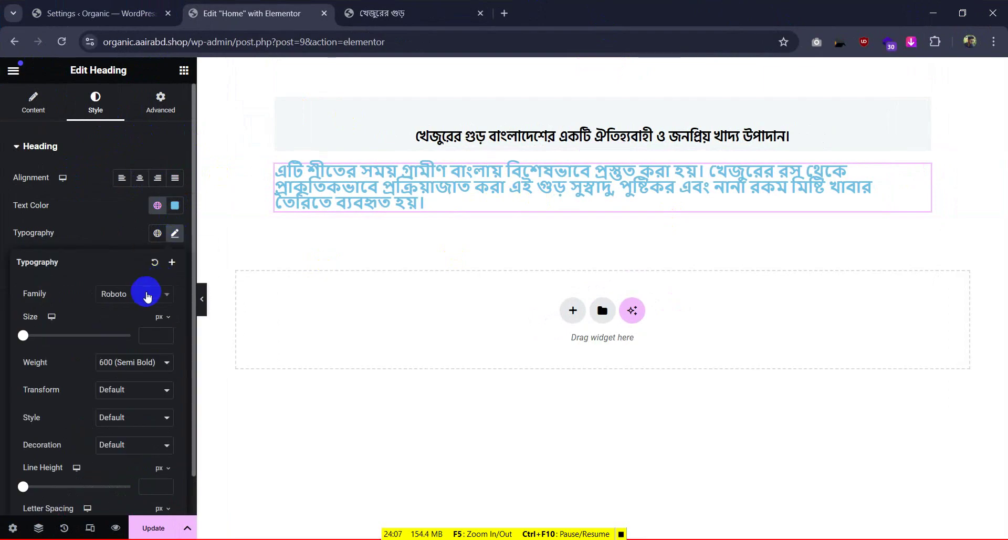
text(hind)
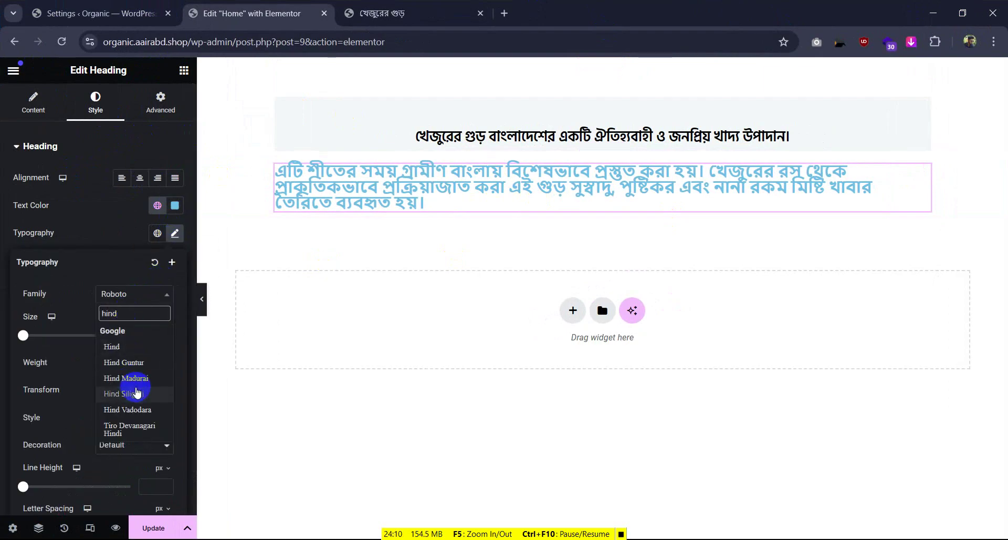
click(137, 392)
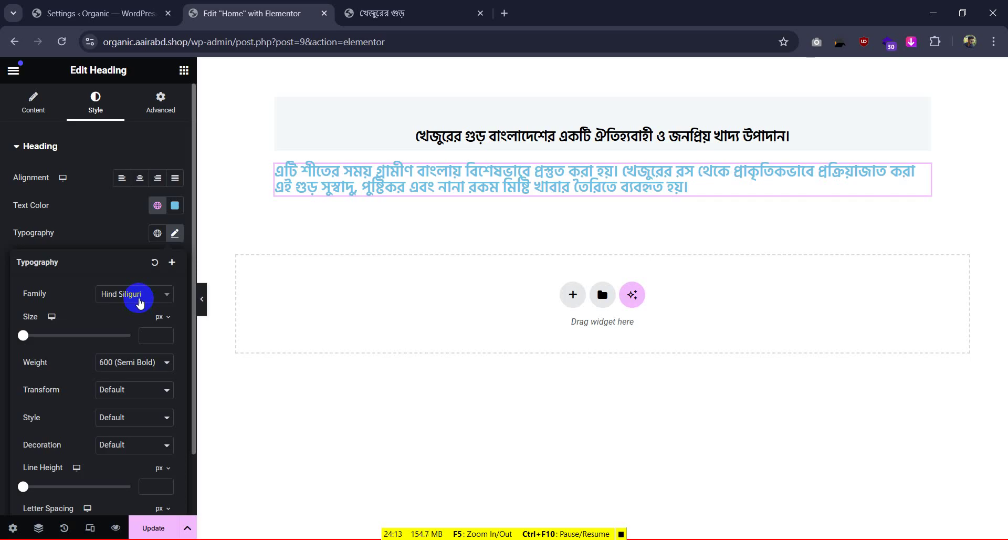
click(146, 335)
text(20)
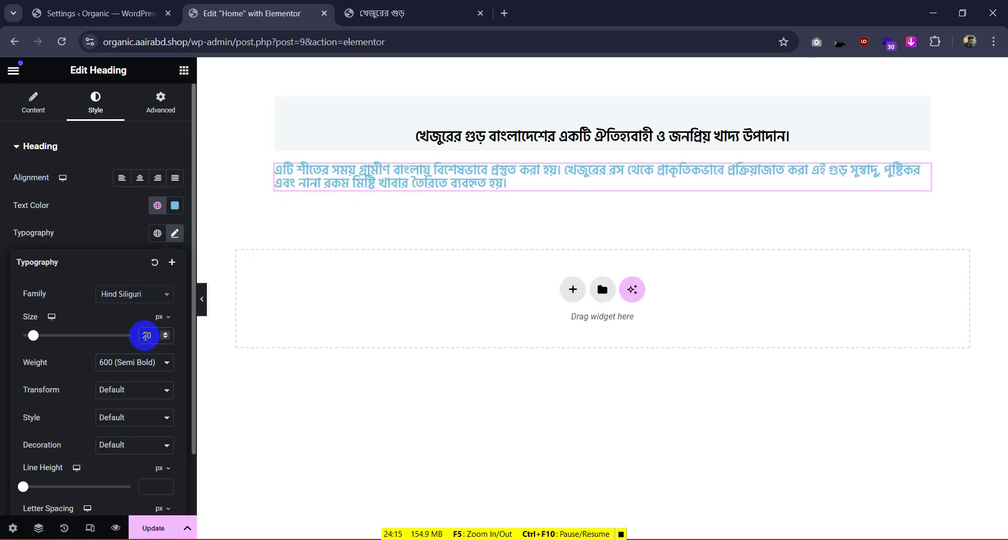
click(413, 7)
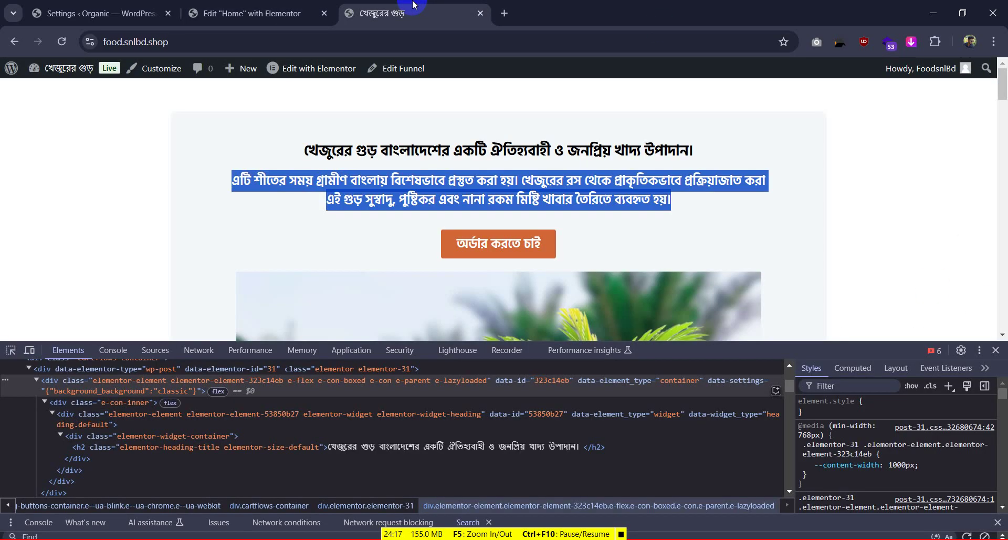
click(310, 6)
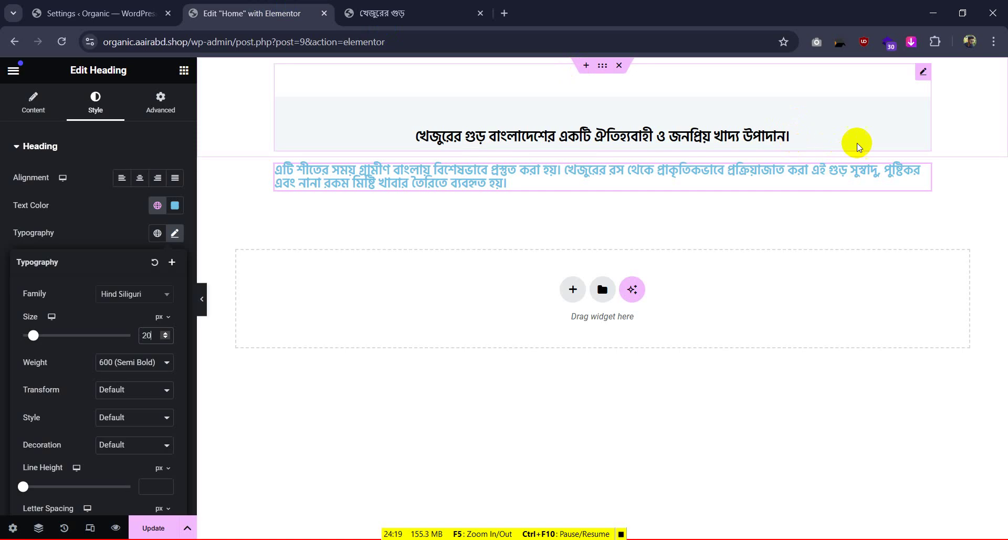
Insert a line break after "প্রক্রিয়াজাত করা" in the paragraph text
click(33, 102)
click(121, 201)
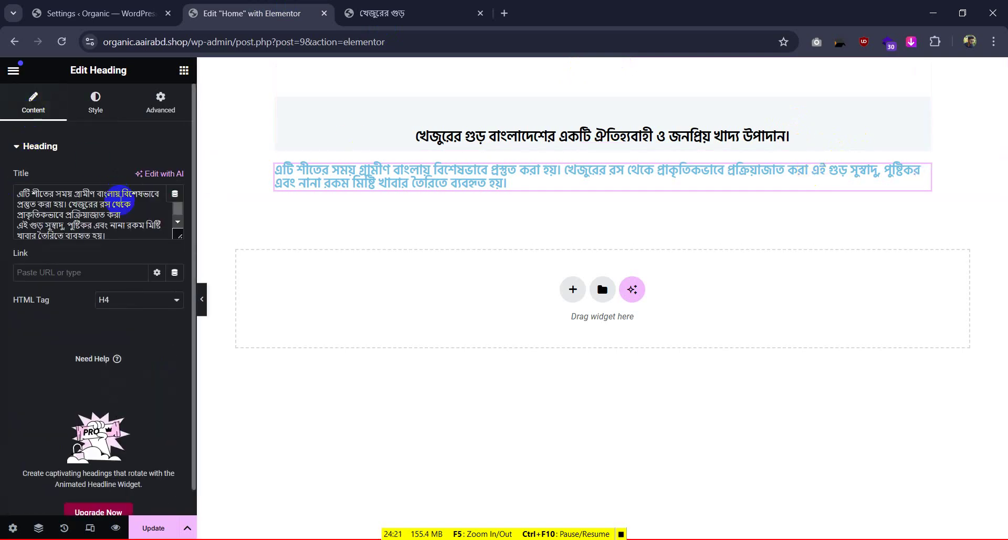
click(125, 212)
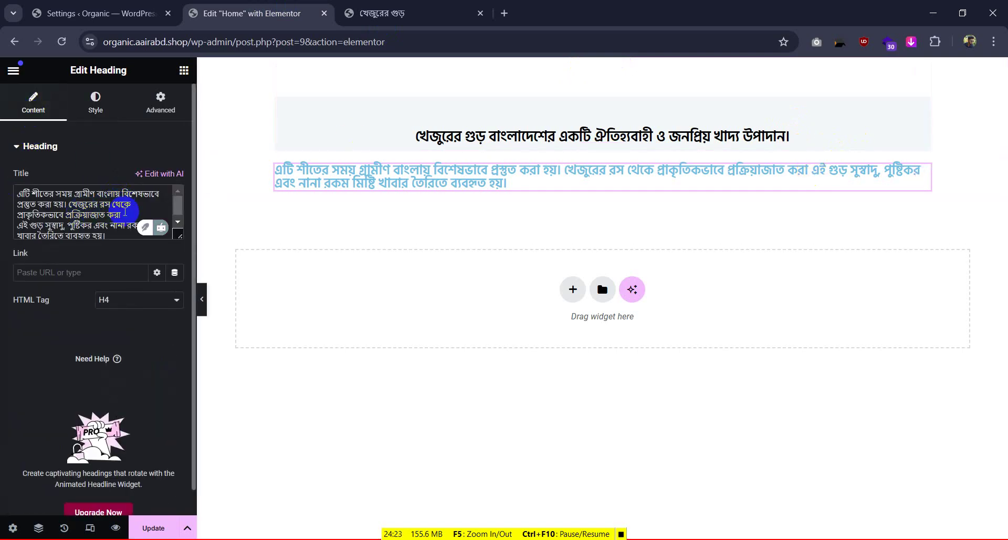
text(<>)
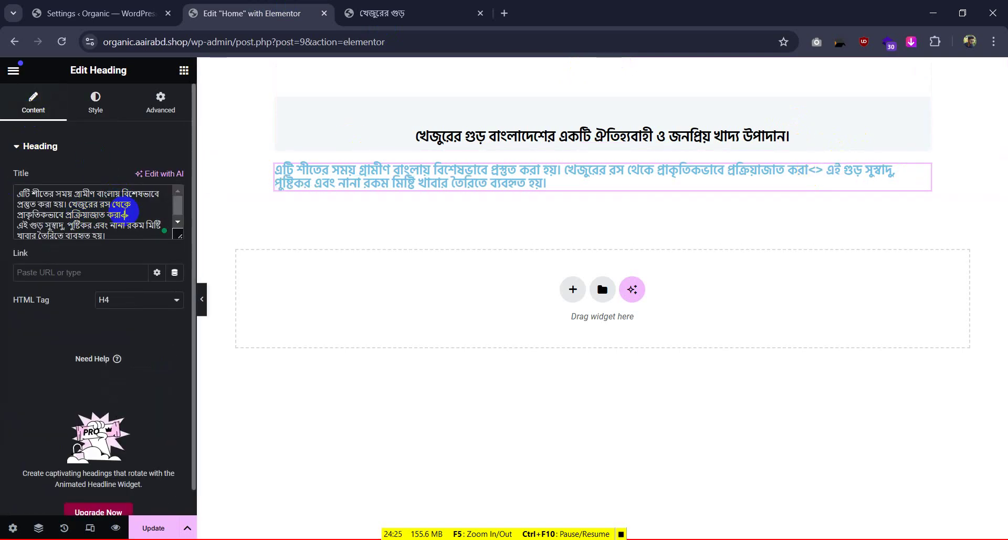
text(br)
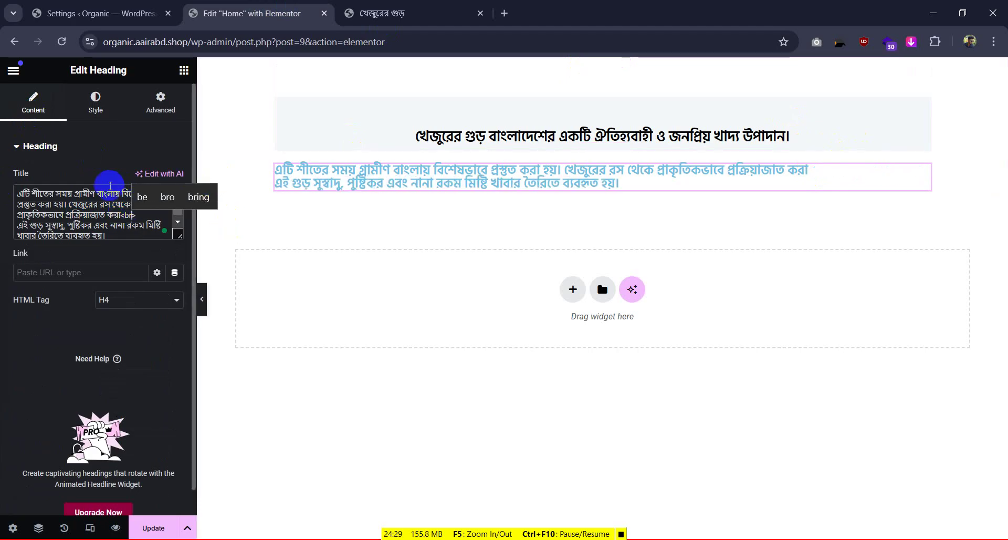
Centre the paragraph and make its text colour black #000000
click(95, 102)
click(141, 178)
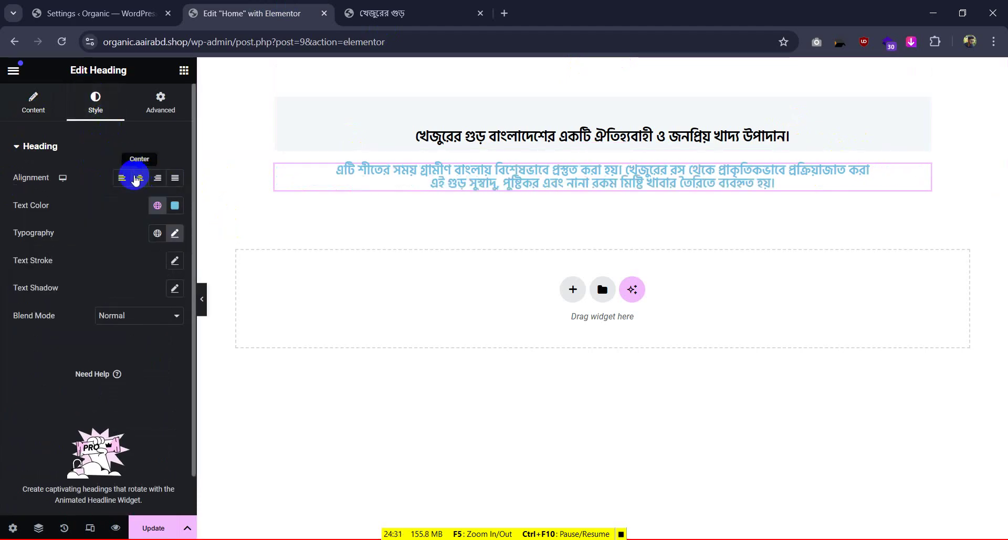
click(355, 4)
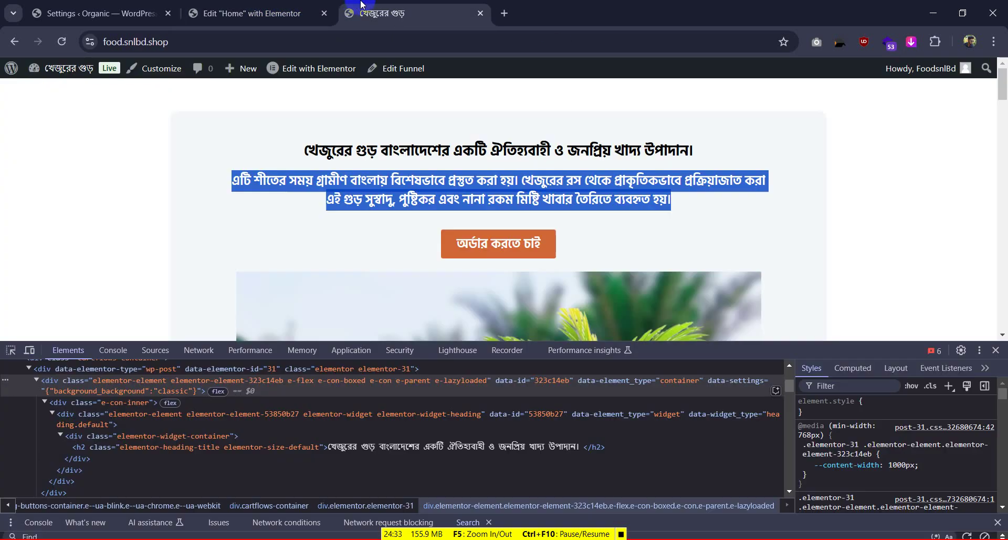
click(252, 13)
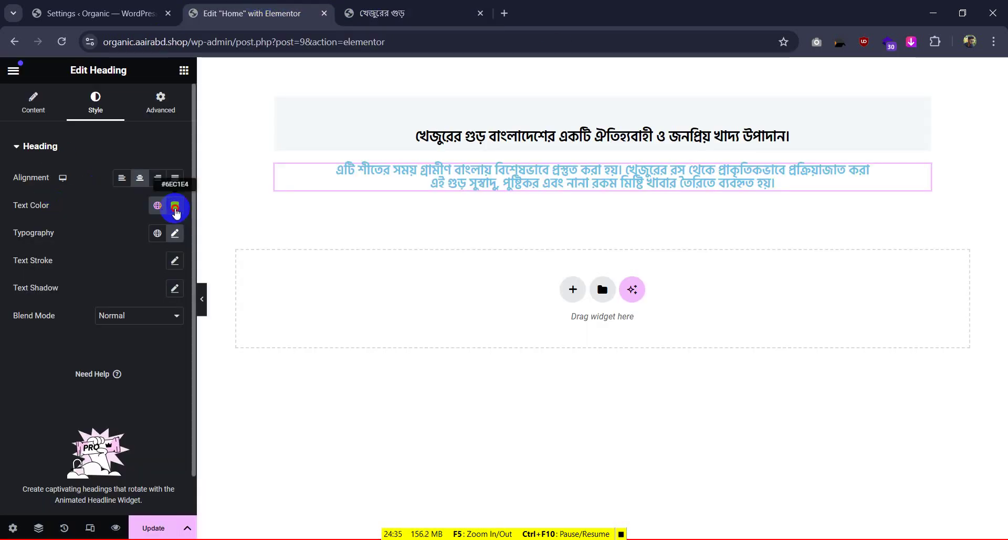
click(175, 205)
drag(157, 294, 57, 383)
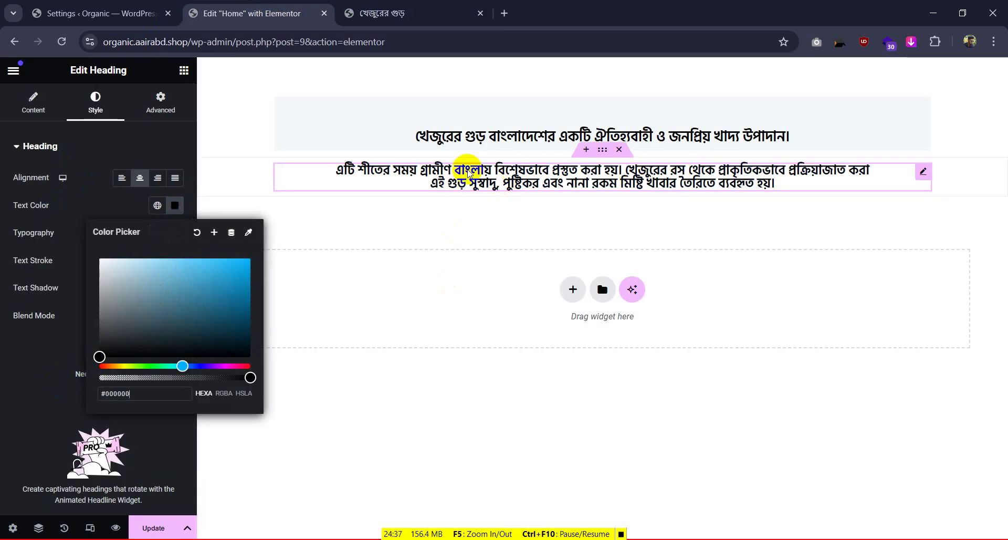
Set the paragraph's classic background colour to #f4f8fa and preview the page
click(925, 172)
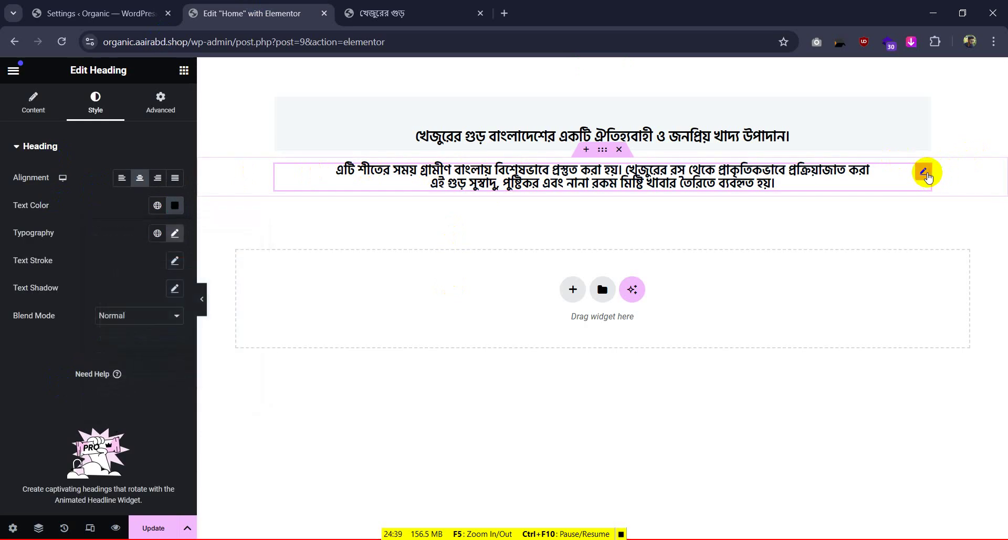
click(173, 117)
scroll(157, 368, down, 6)
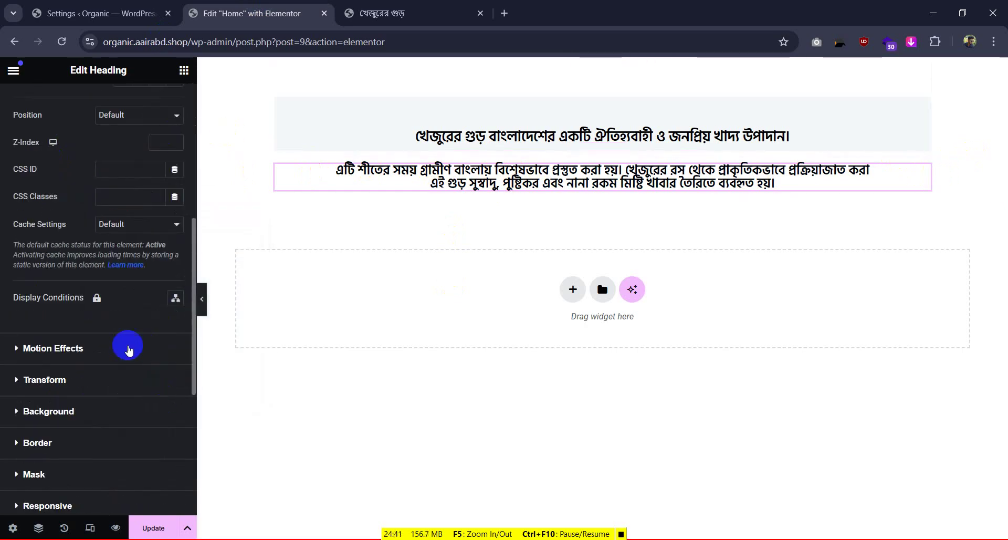
click(26, 410)
click(155, 300)
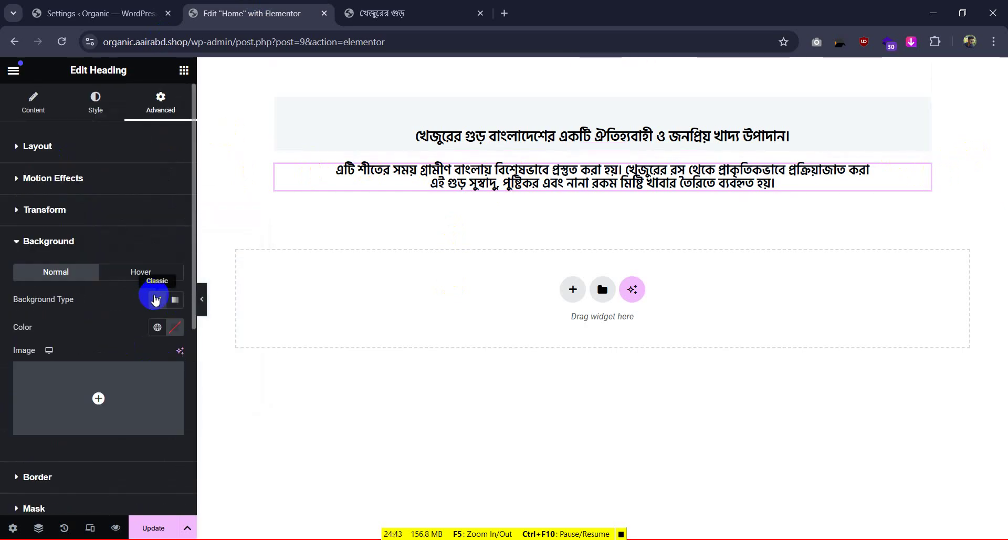
click(170, 334)
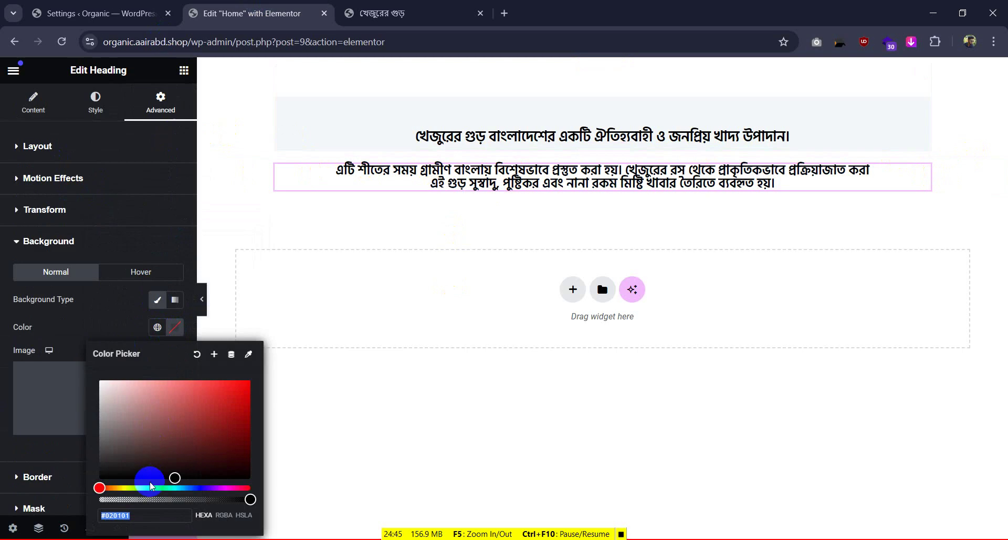
key(super+v)
click(175, 358)
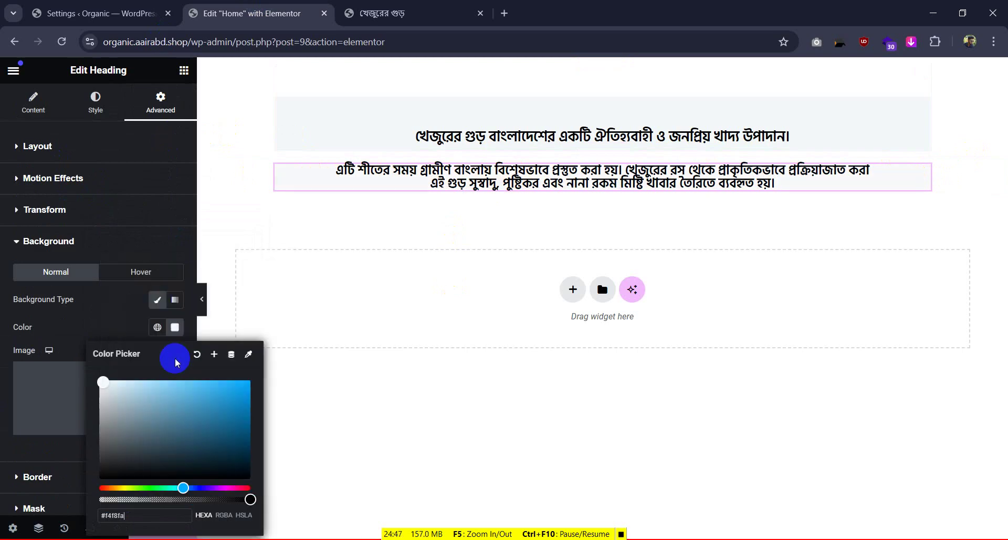
click(244, 197)
click(202, 299)
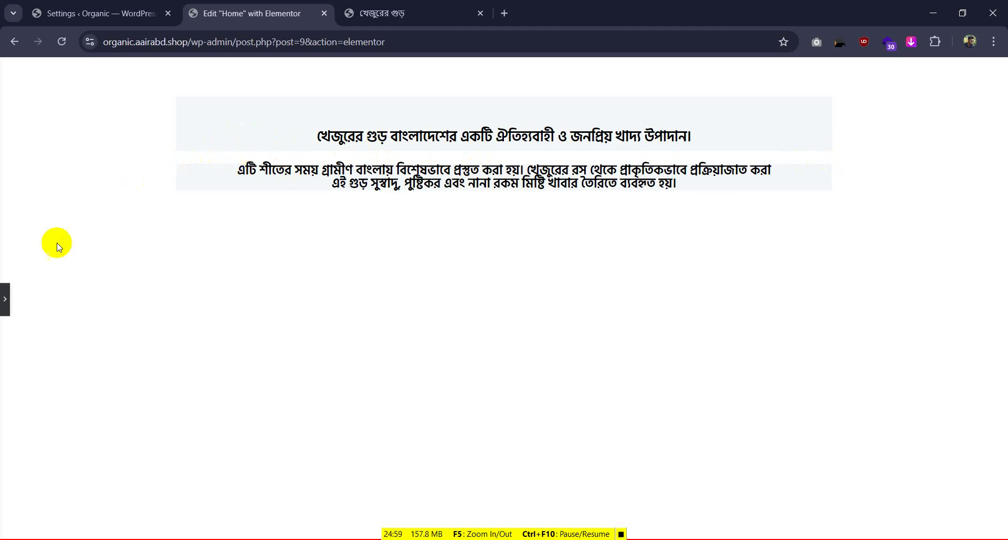
click(5, 299)
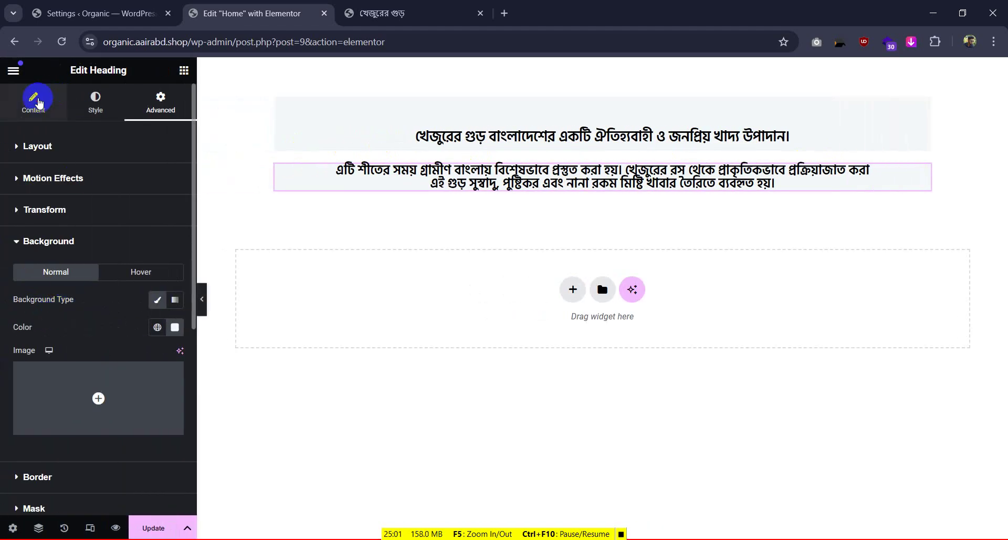
Review the spacing settings of the paragraph and its surrounding container
click(84, 105)
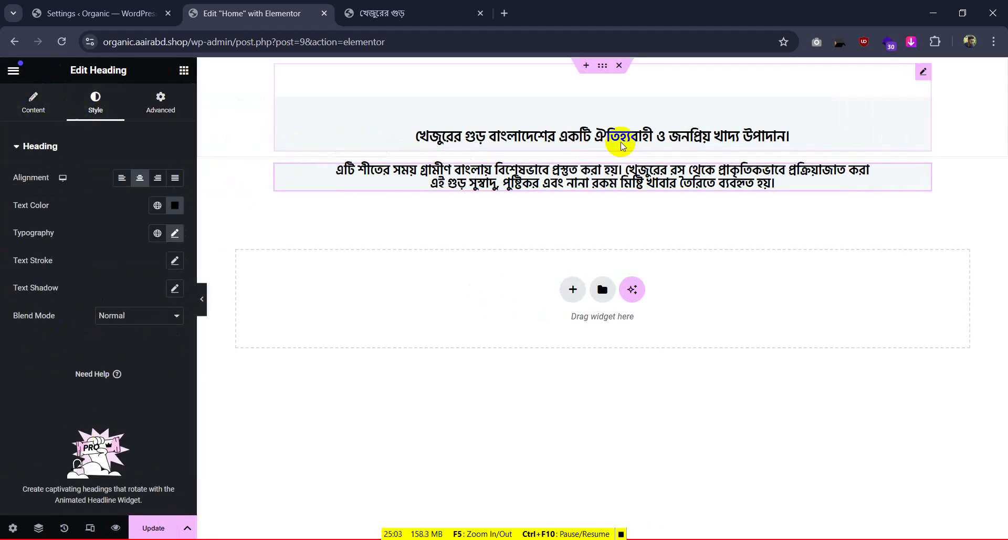
mouse_move(921, 179)
double_click(700, 169)
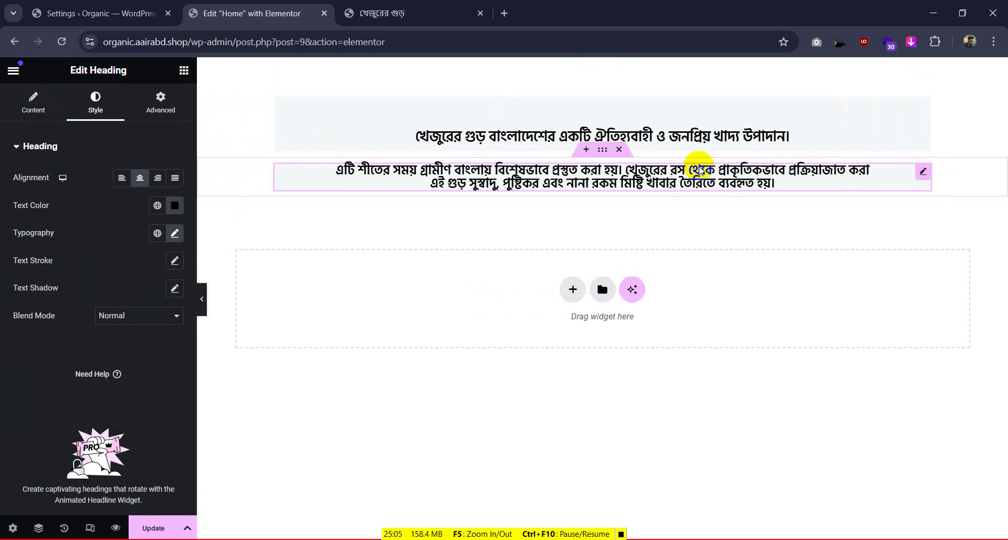
click(602, 150)
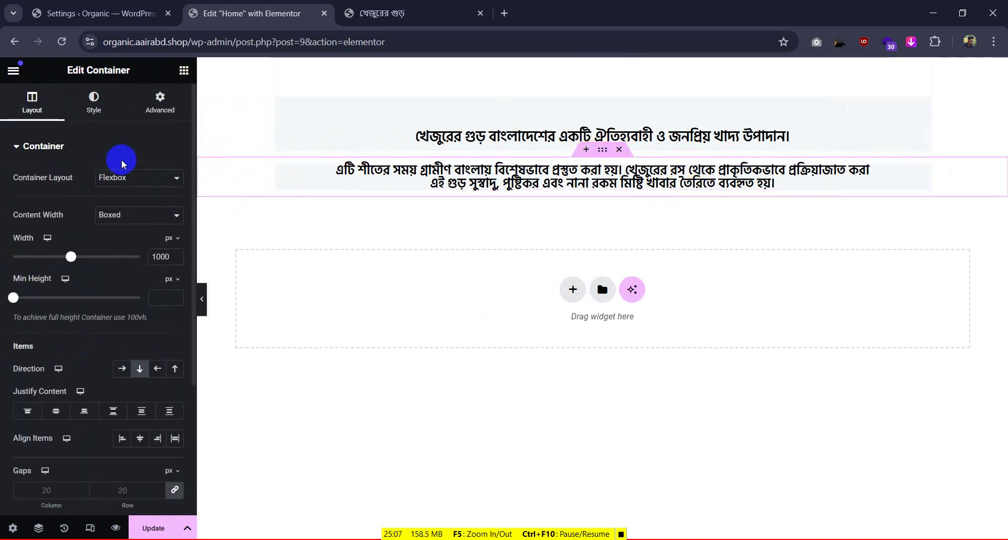
scroll(95, 263, down, 4)
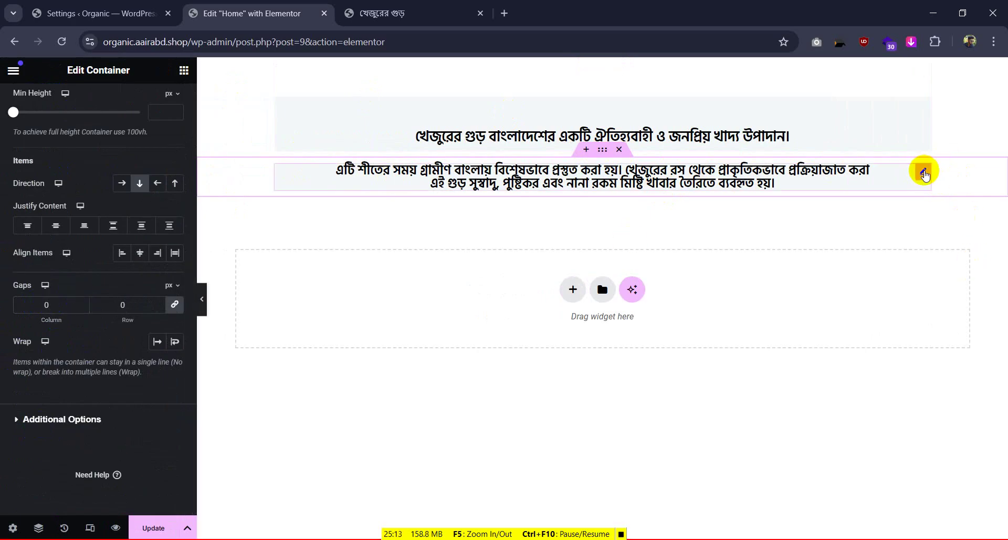
click(923, 173)
click(159, 105)
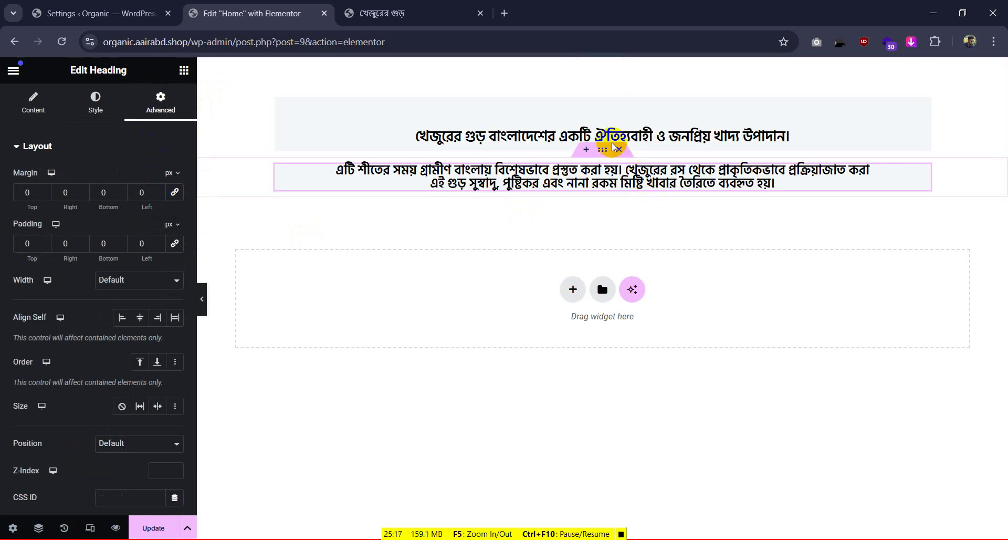
click(602, 149)
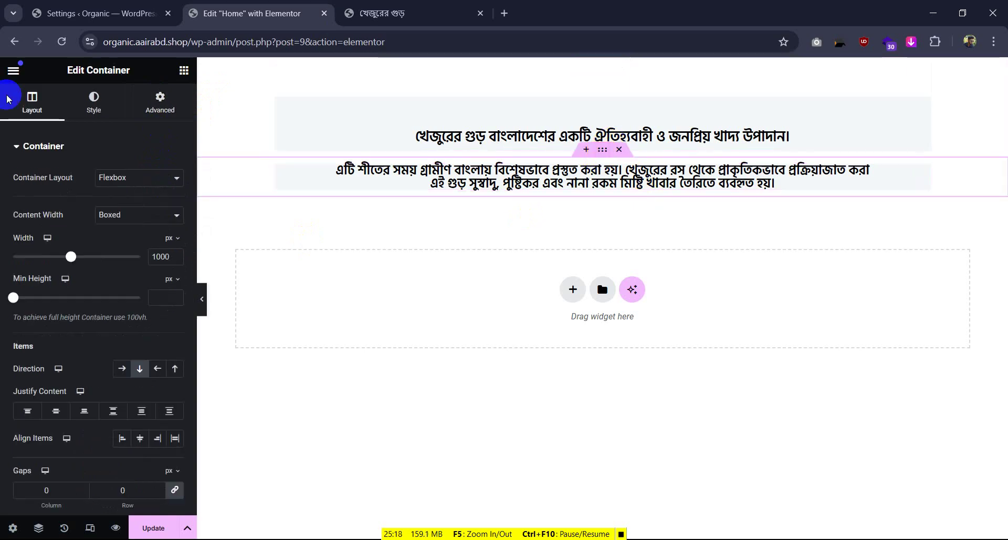
click(160, 102)
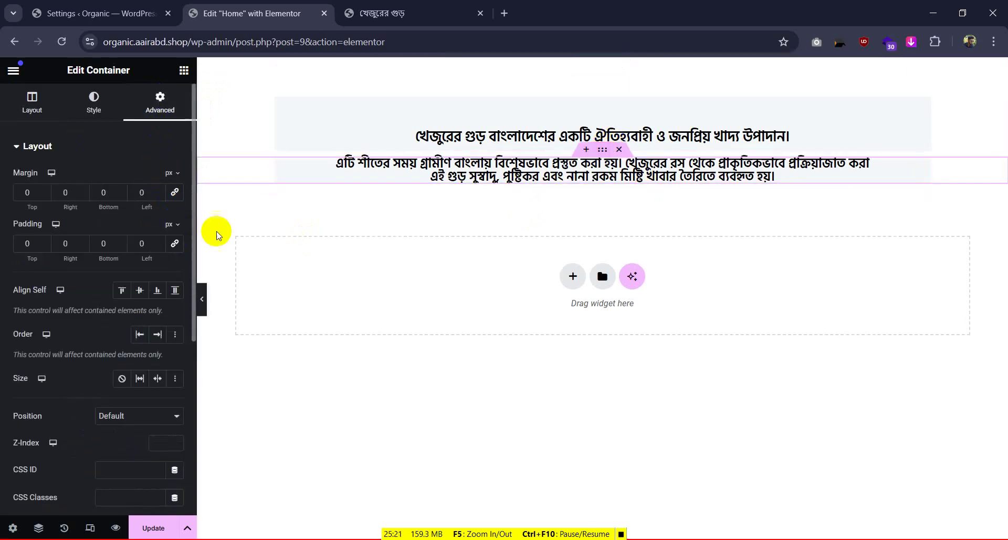
click(202, 297)
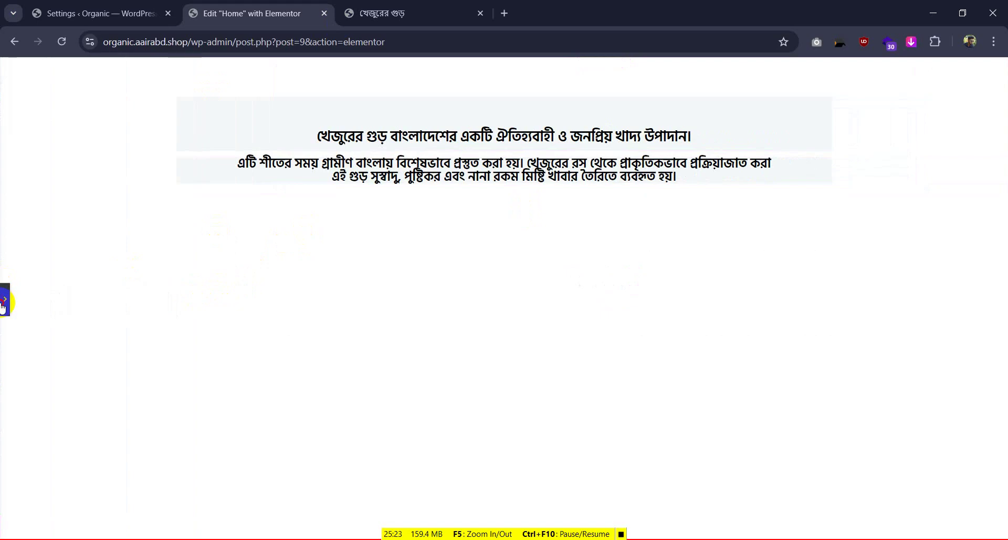
click(5, 298)
Set the top container's margins and padding to 0
click(606, 70)
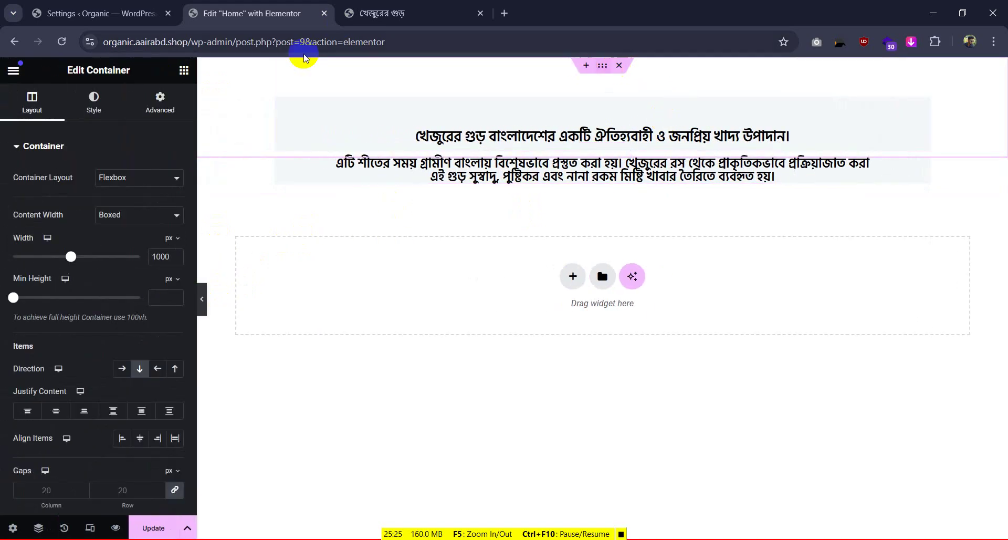
click(152, 102)
click(175, 190)
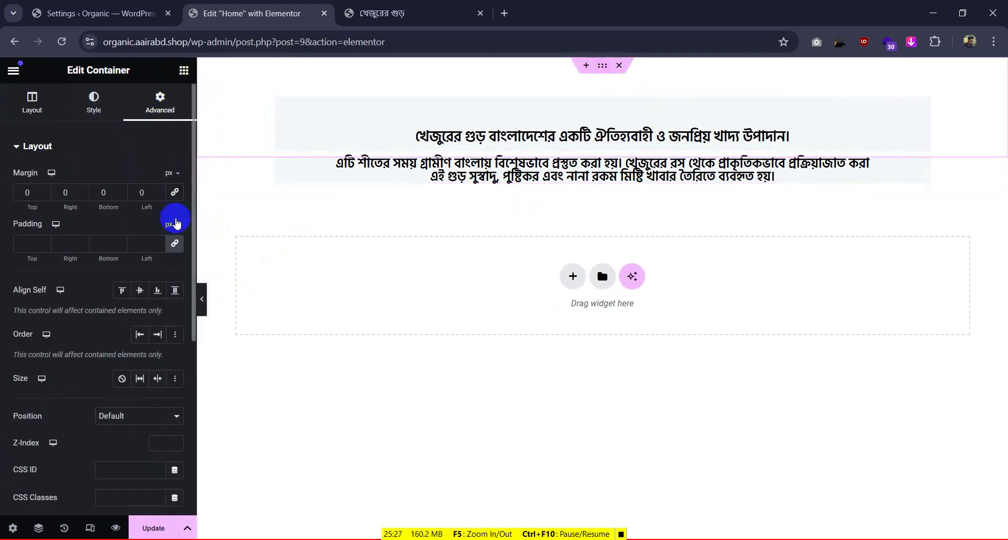
click(175, 244)
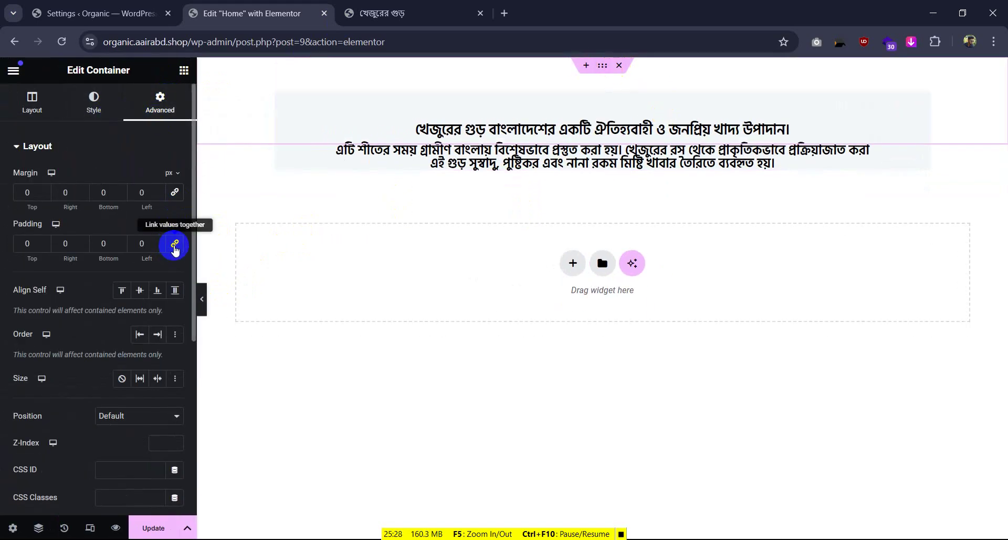
click(202, 298)
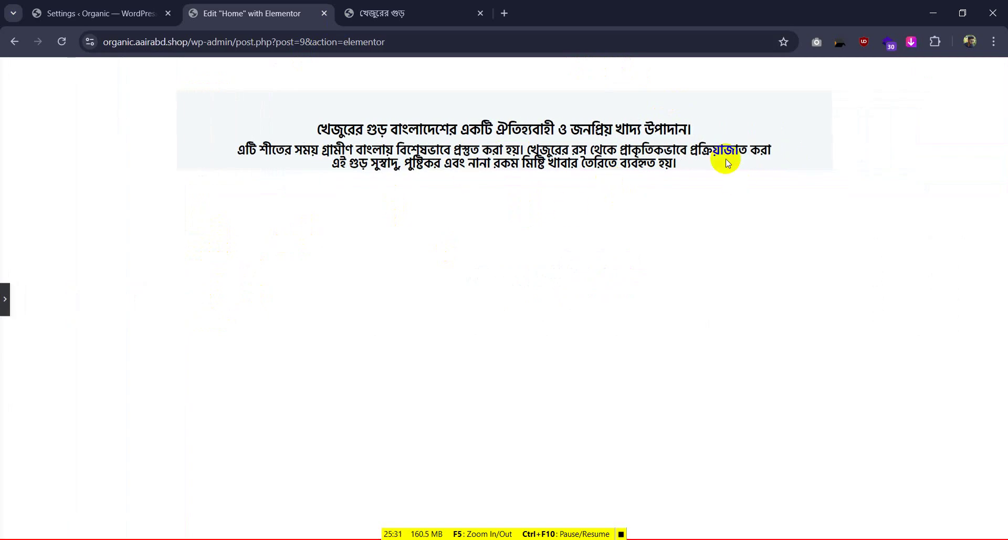
click(3, 297)
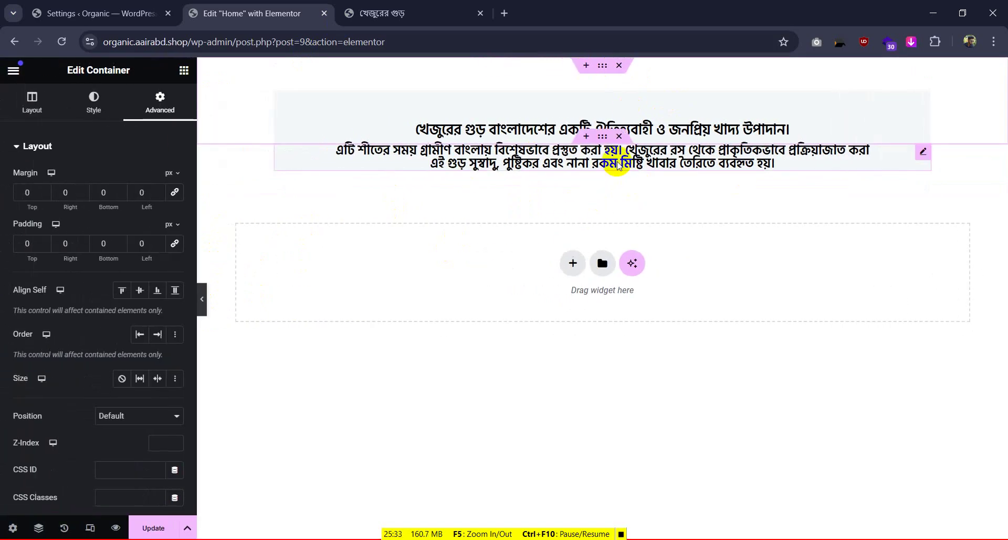
Pad the paragraph 10 px top and 20 px bottom, then compare with the reference page
click(920, 154)
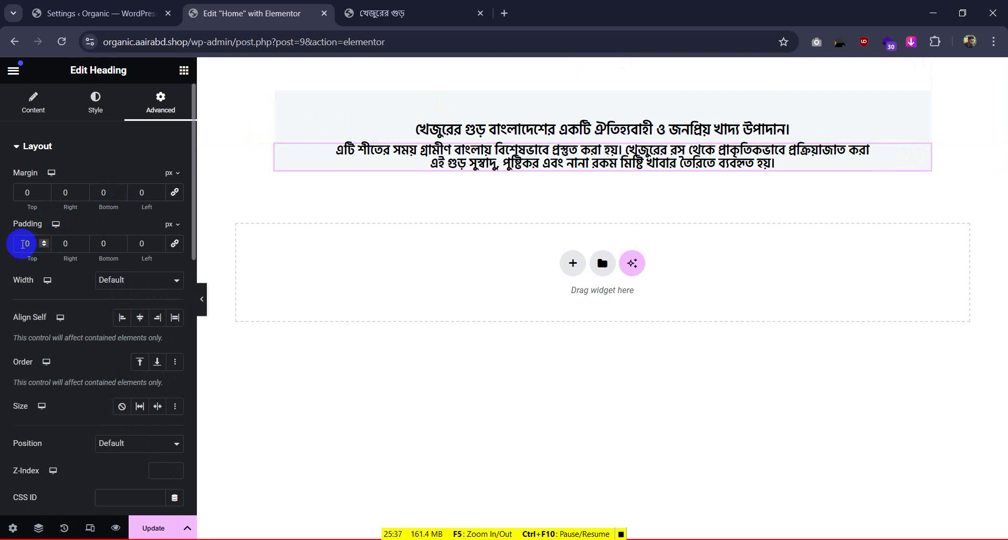
click(23, 243)
text(1)
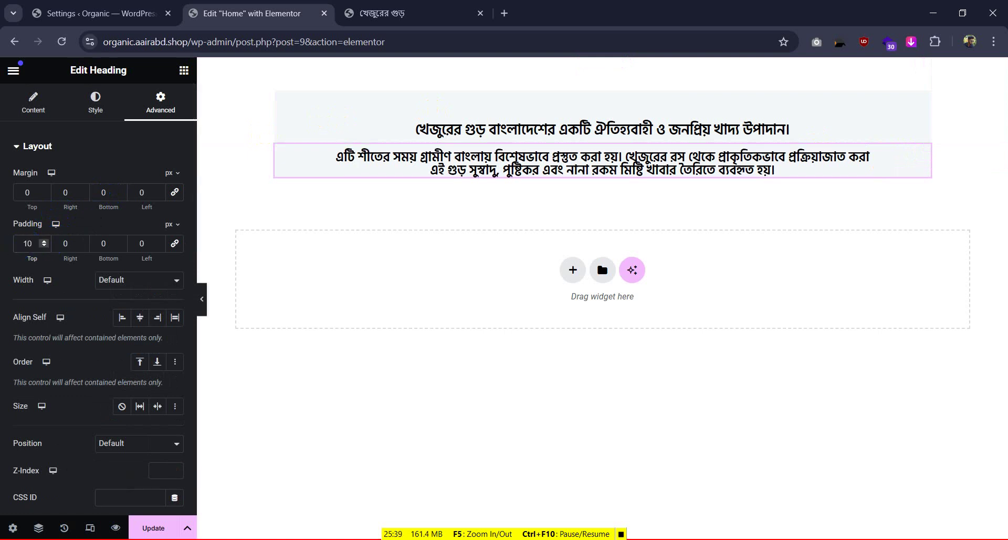
click(373, 13)
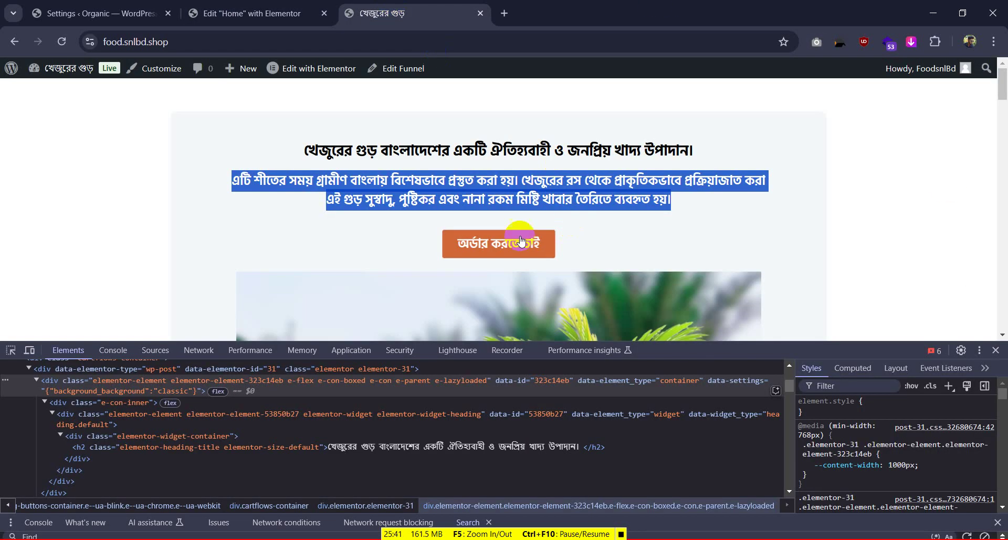
click(253, 13)
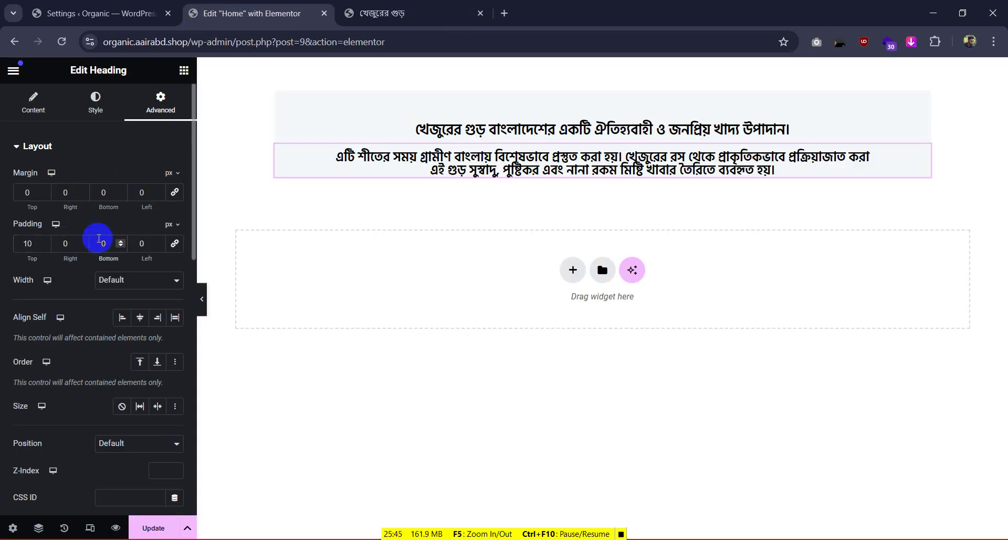
text(2)
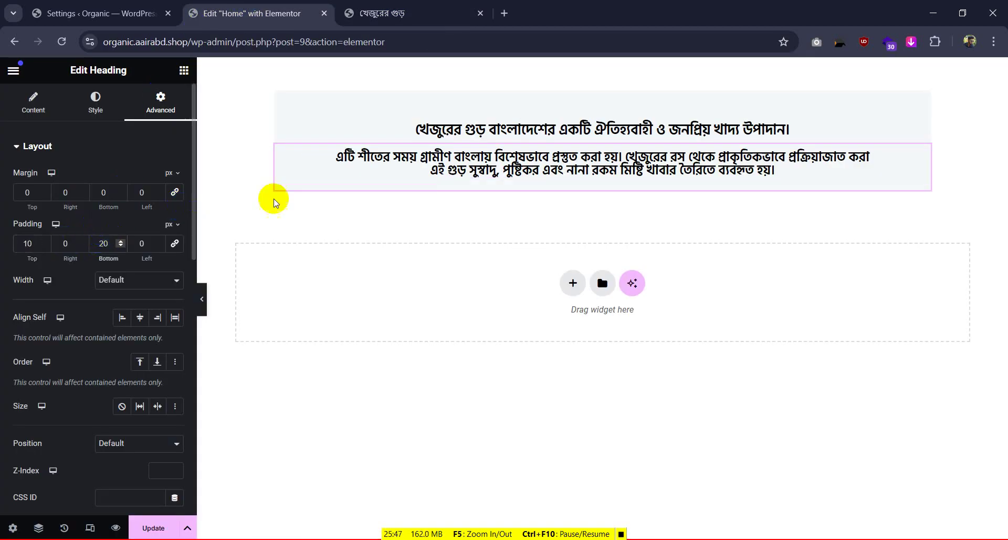
click(202, 299)
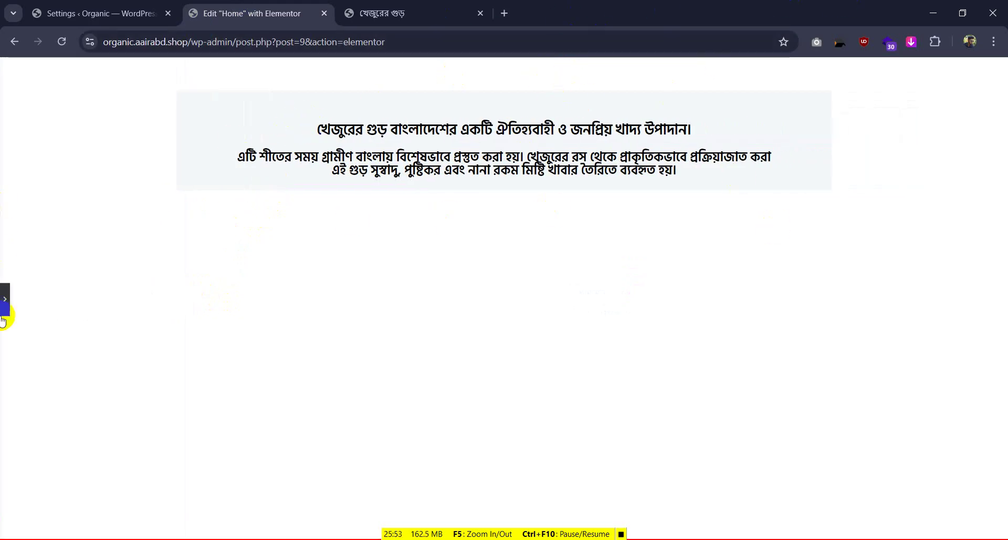
click(5, 299)
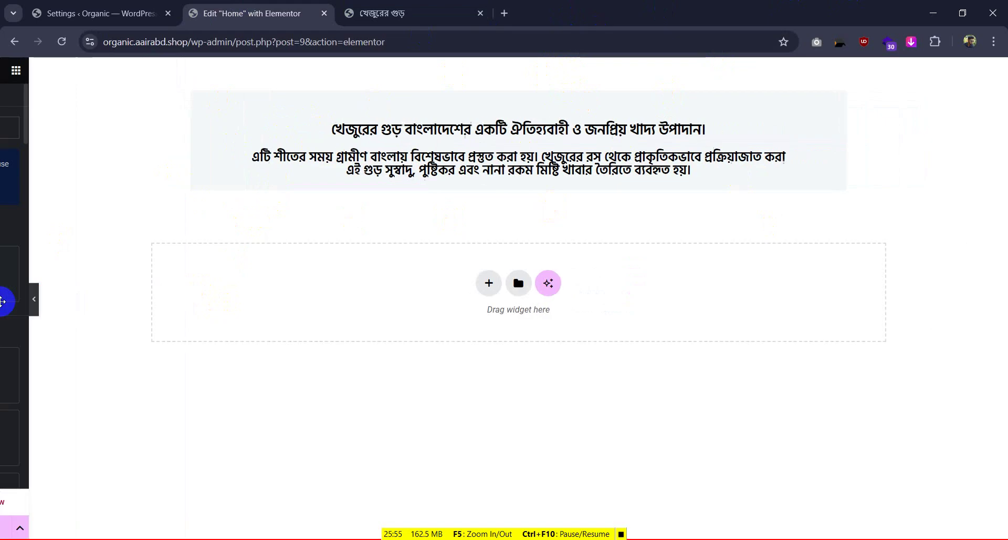
key(ctrl+Tab)
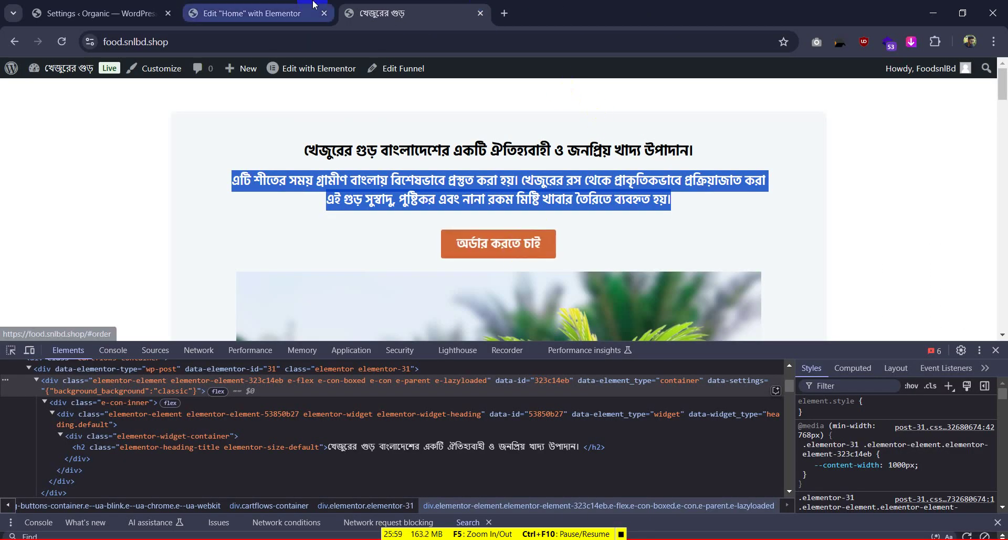
Add a Button widget below the paragraph in a 1000px-wide row
click(260, 14)
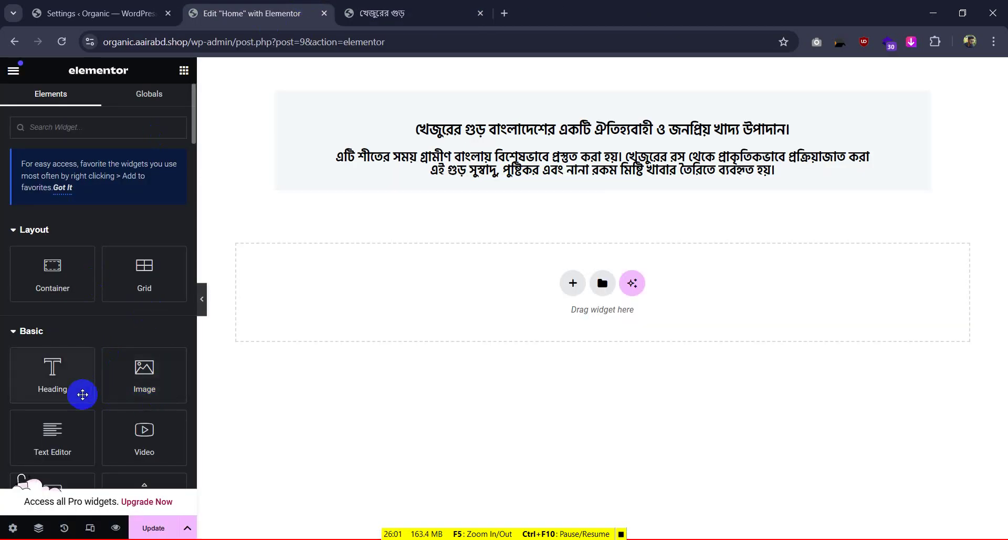
scroll(81, 394, down, 3)
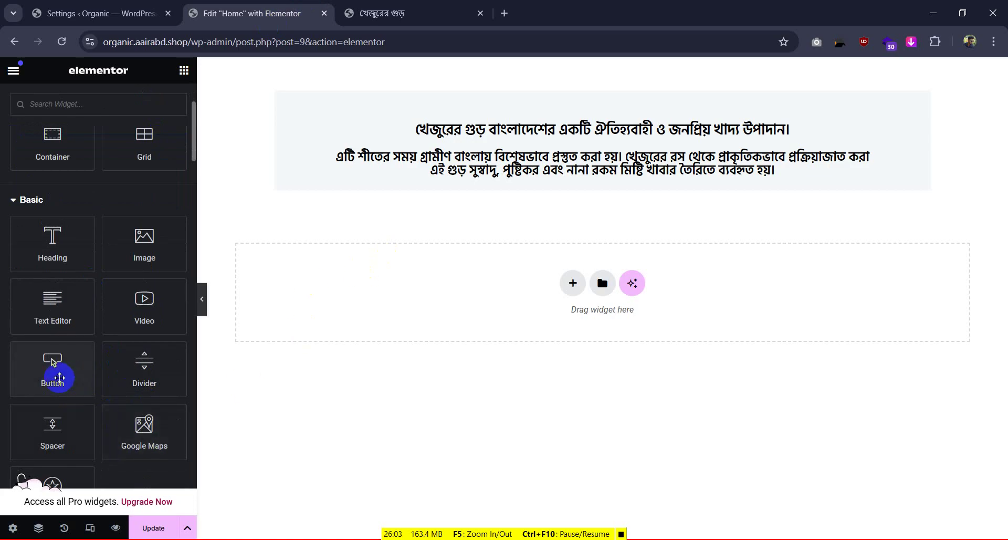
drag(53, 366, 573, 287)
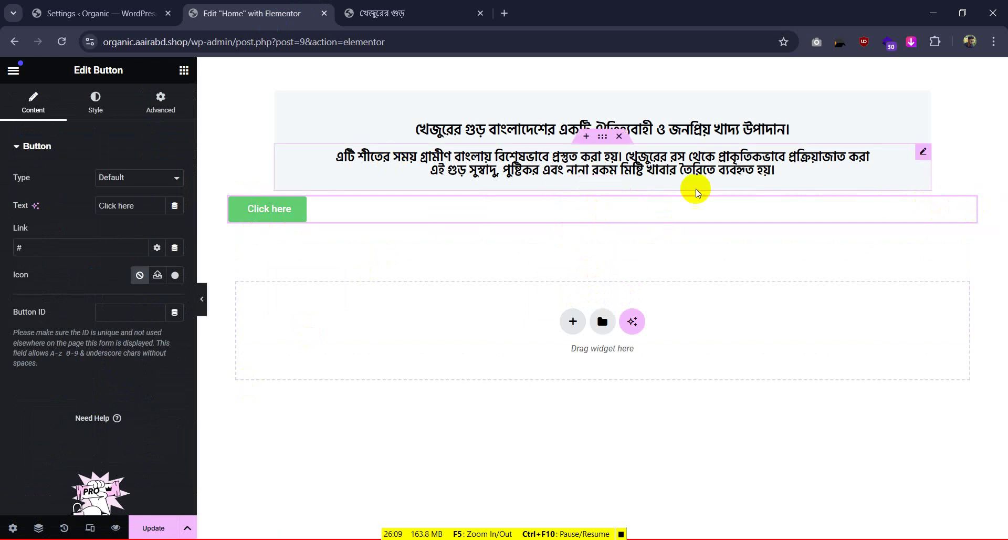
click(602, 182)
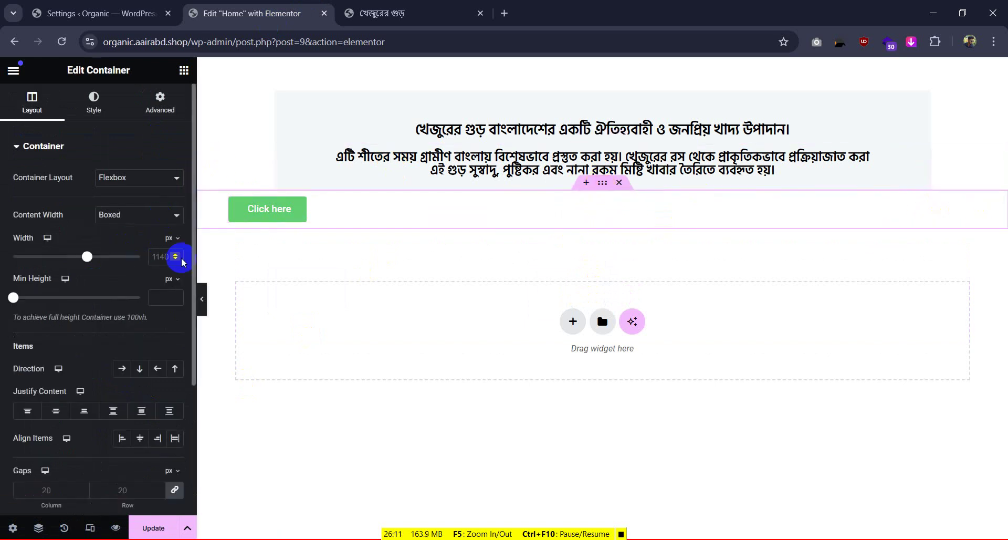
text(100)
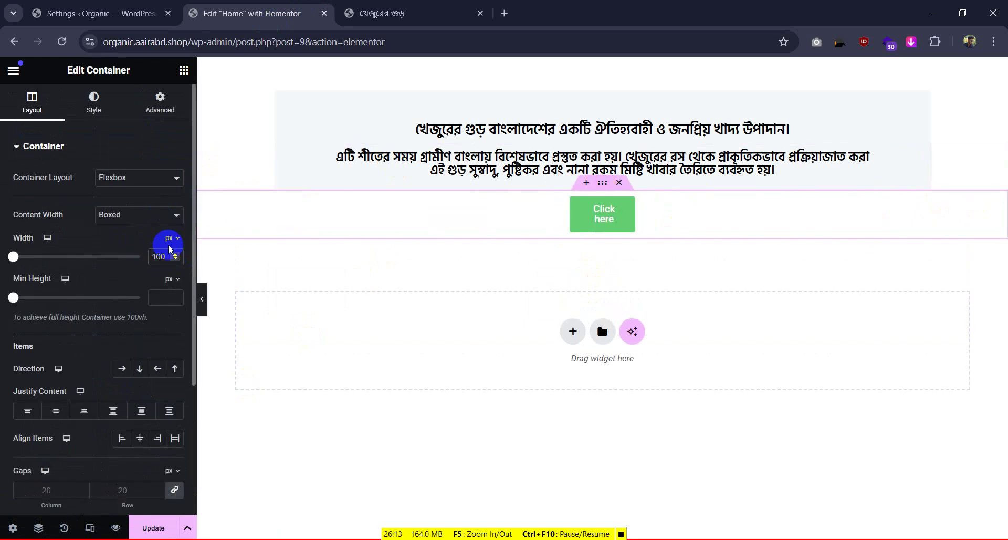
text(0)
Set the button's position to Center
click(94, 102)
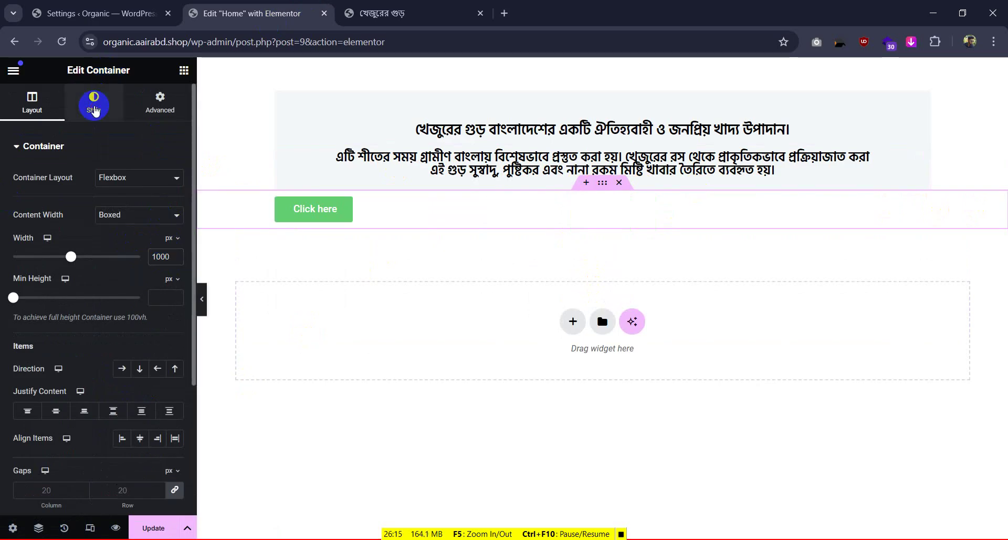
click(923, 205)
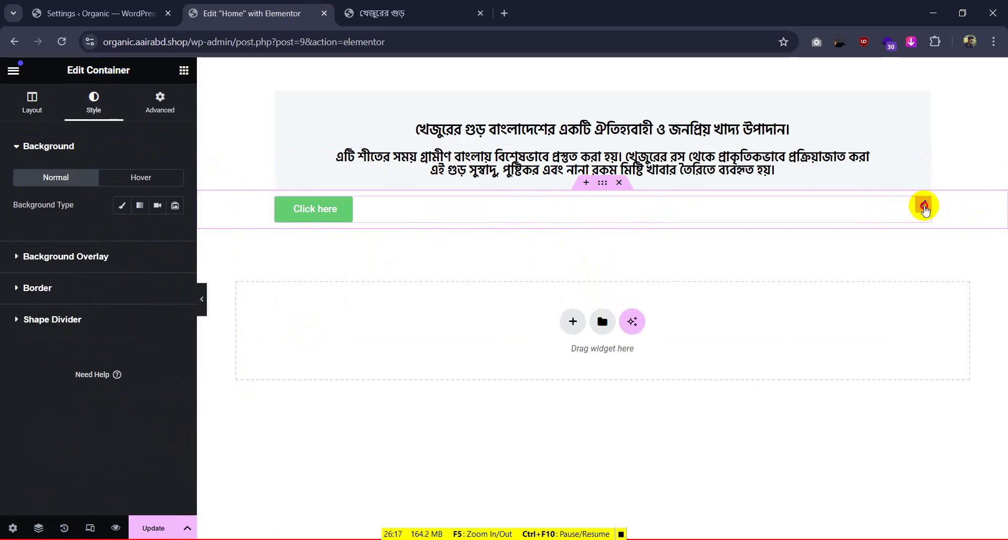
click(113, 119)
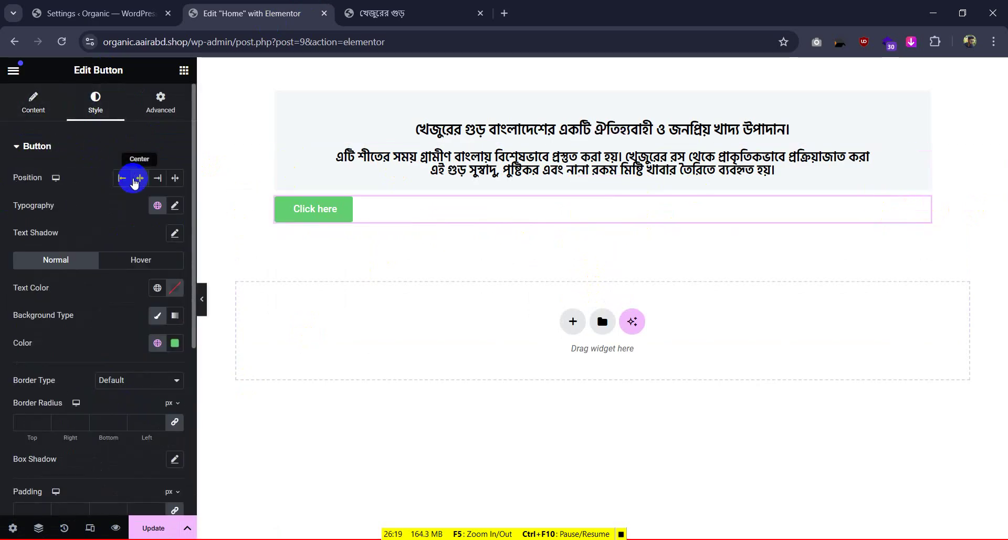
click(140, 179)
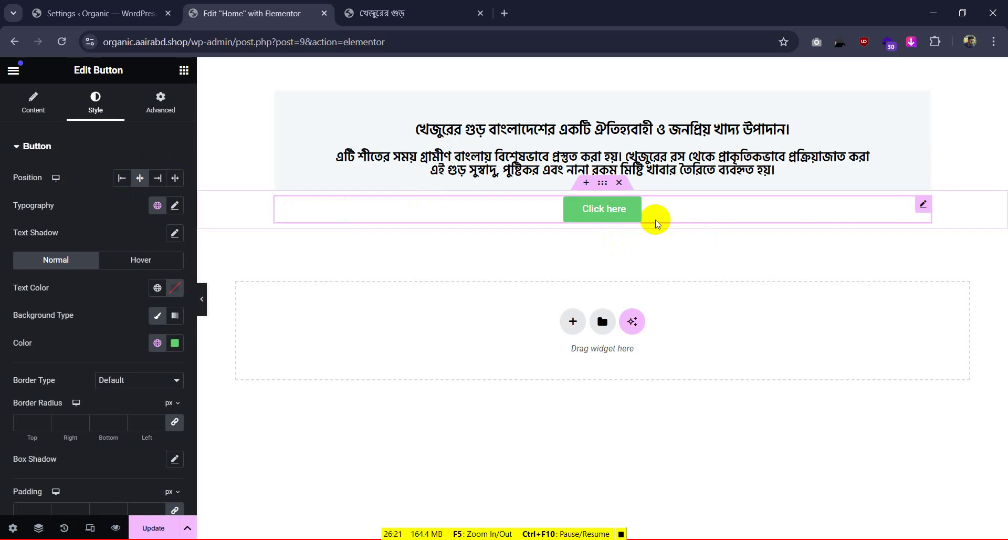
Replace the Click here label with the reference label অর্ডার করতে চাই
key(ctrl+Tab)
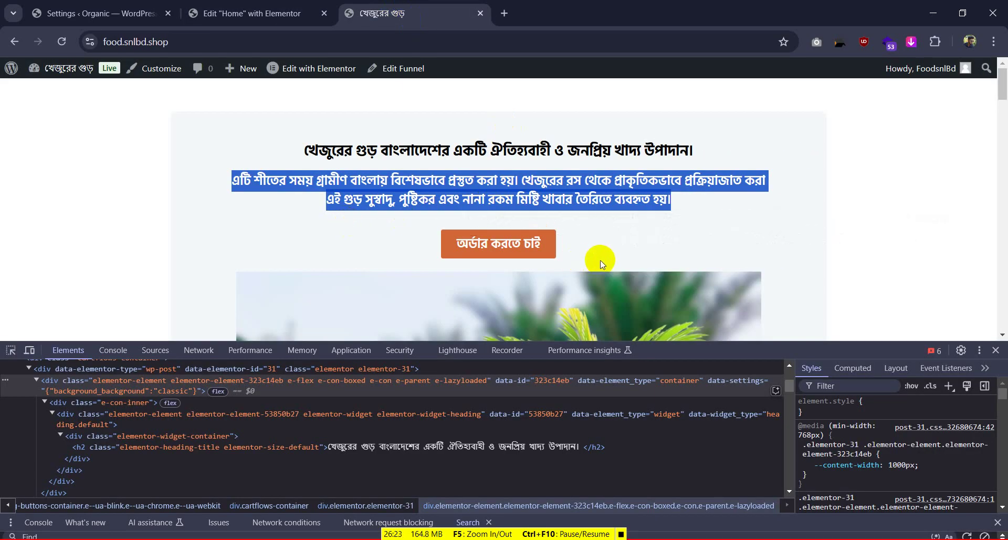
drag(603, 264, 428, 248)
key(ctrl+c)
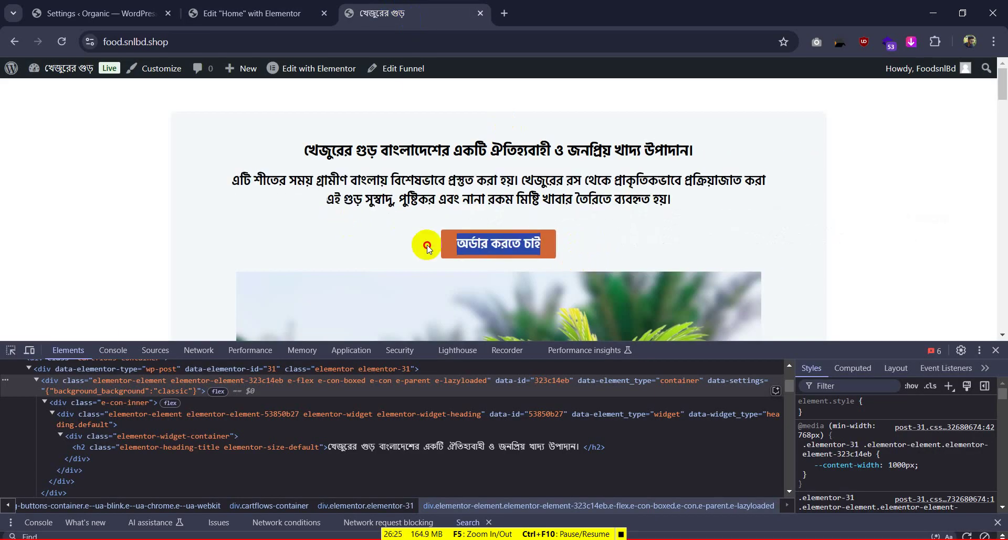
click(259, 8)
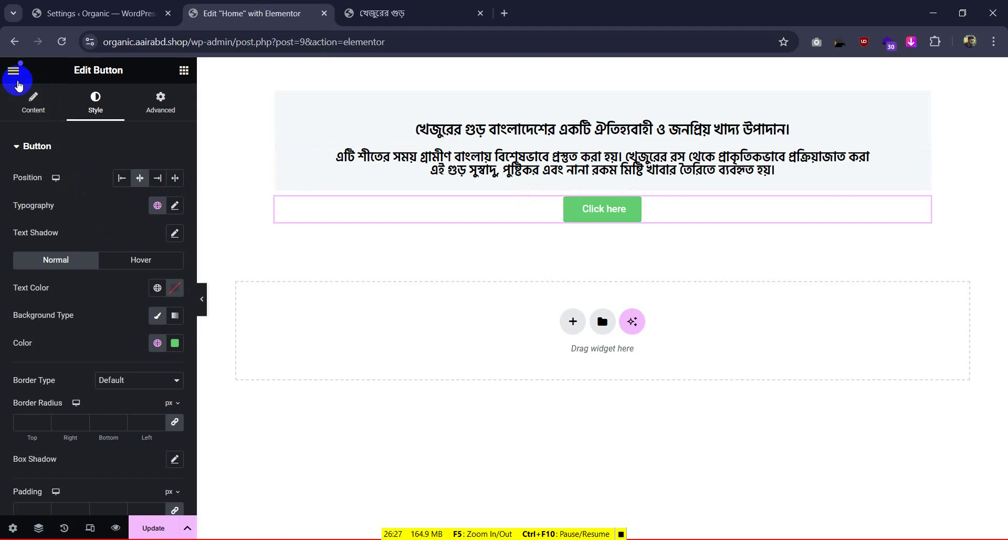
click(18, 81)
click(20, 68)
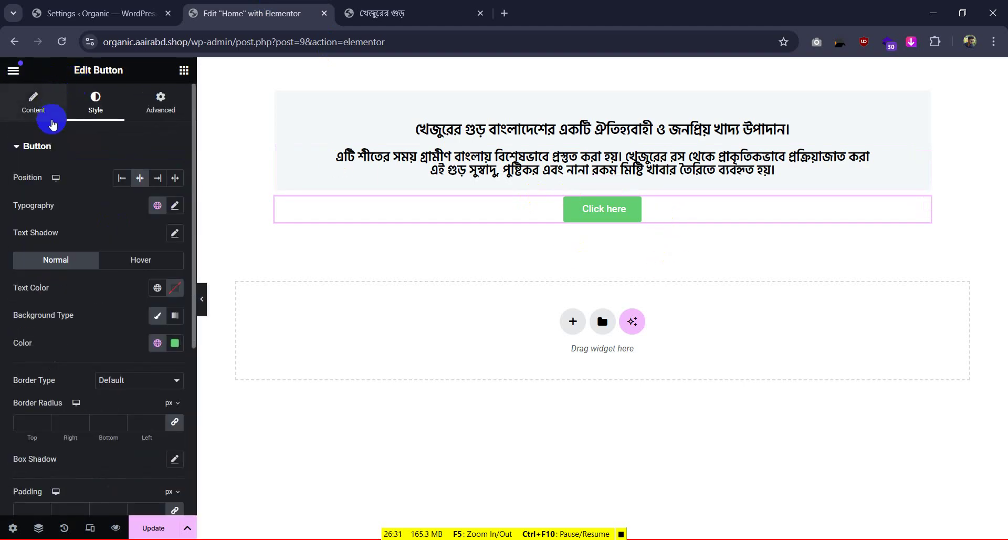
click(39, 104)
drag(138, 203, 67, 203)
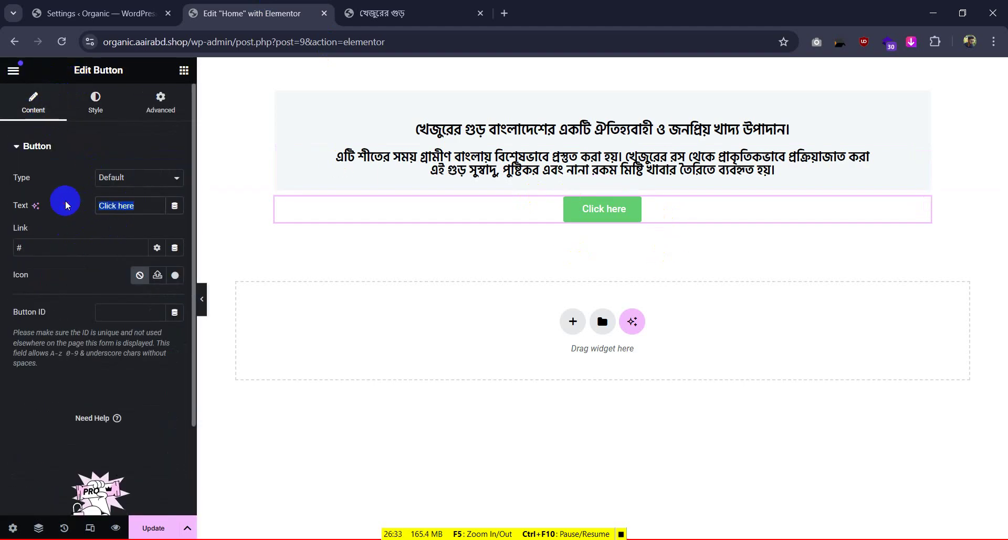
key(ctrl+v)
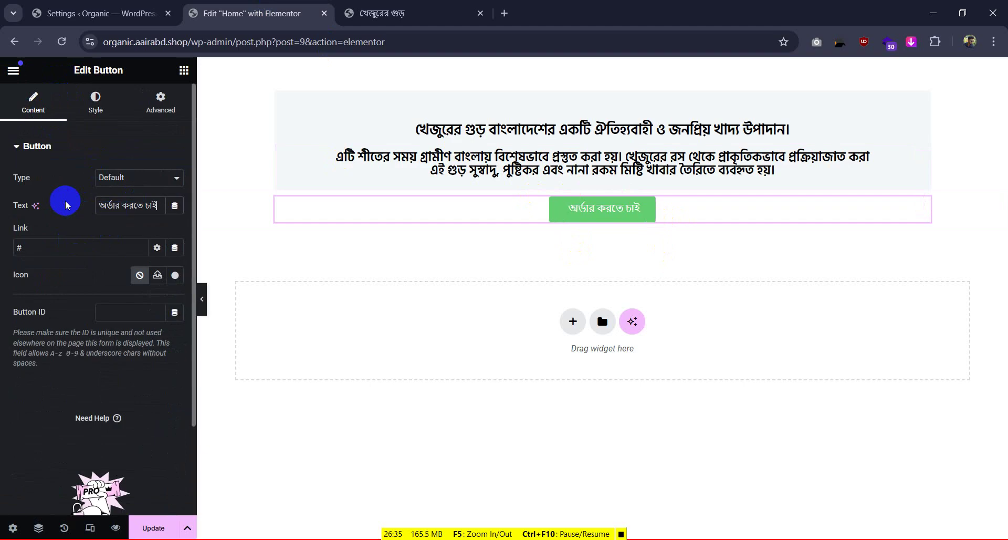
Sample the reference order button's orange (#d16736) with the screen colour picker tool
click(415, 13)
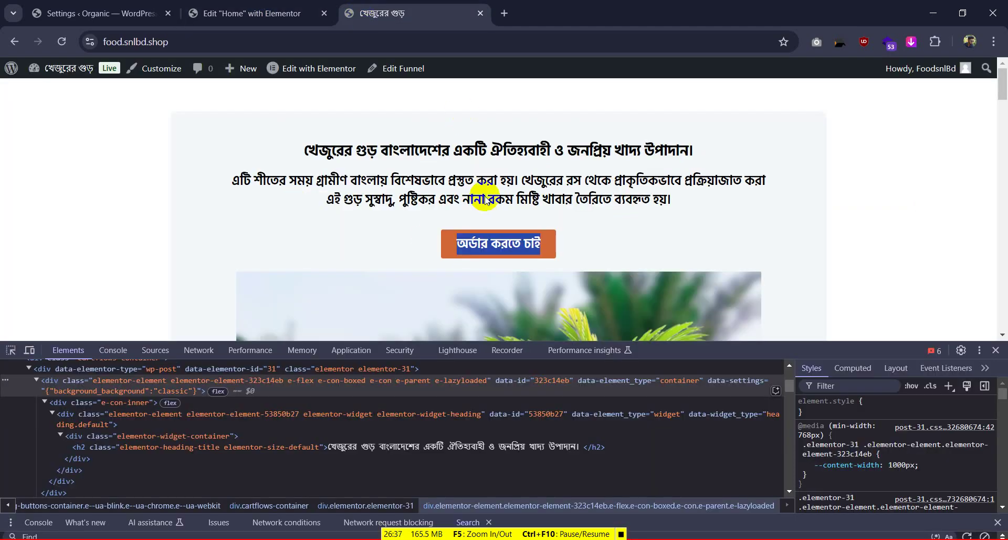
click(113, 223)
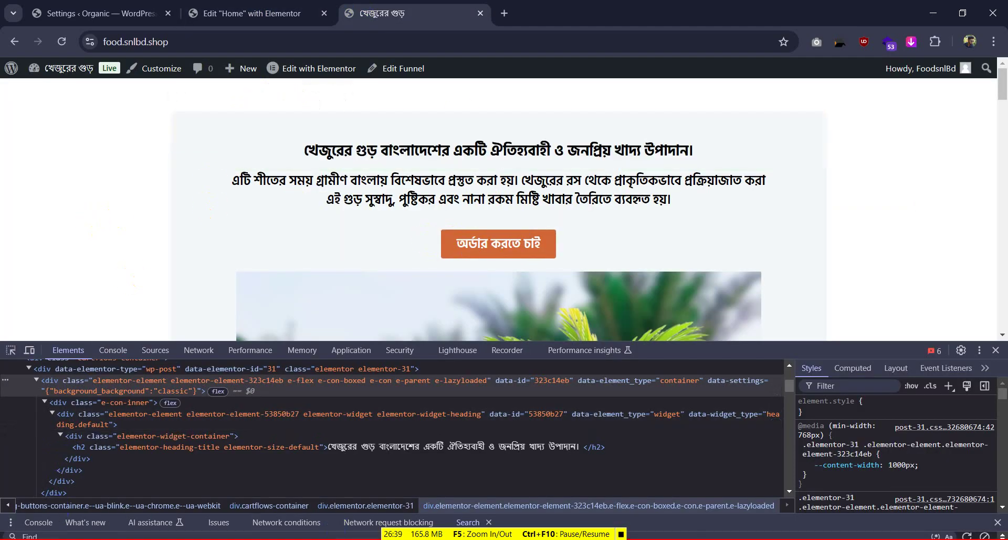
click(158, 539)
click(420, 256)
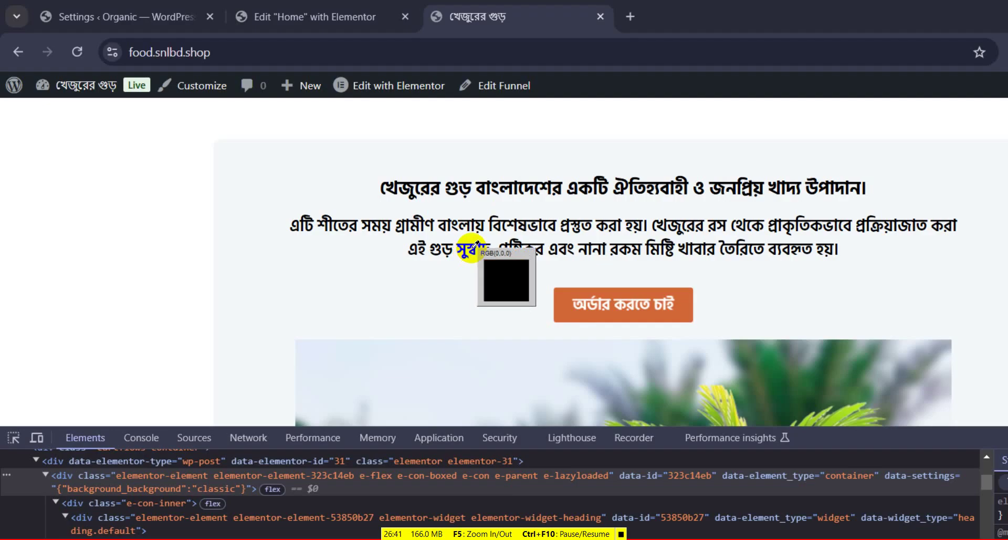
click(556, 288)
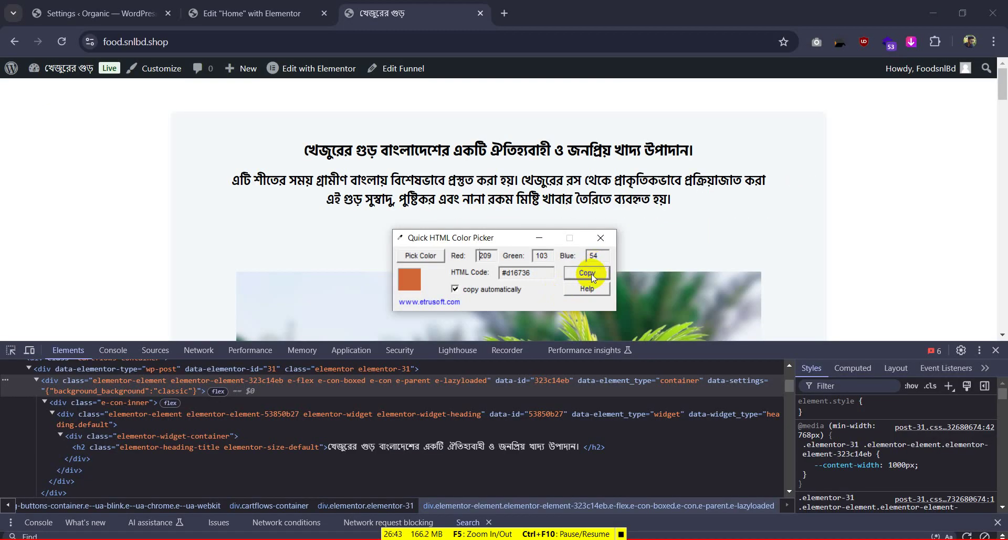
Paste #d16736 as the Elementor order button's background colour
click(246, 13)
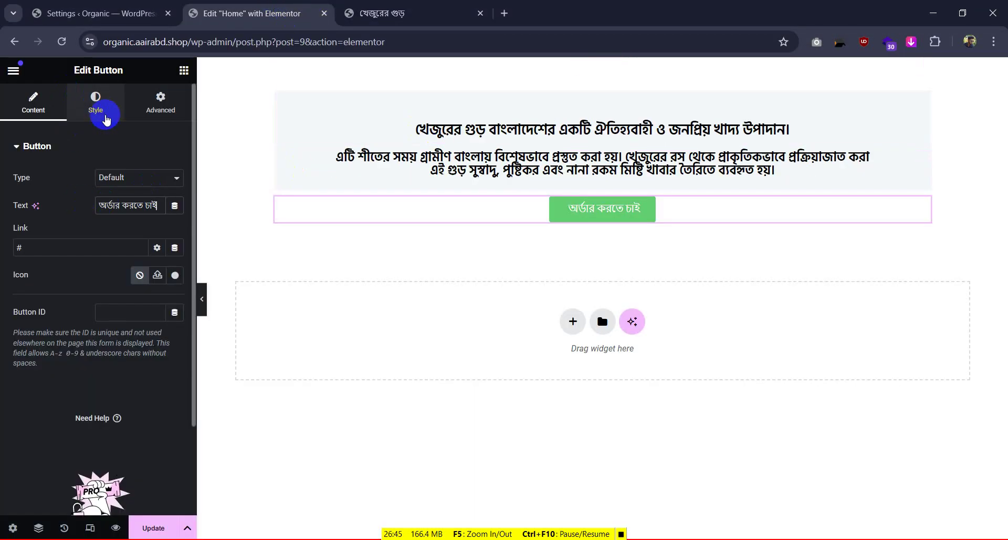
click(105, 119)
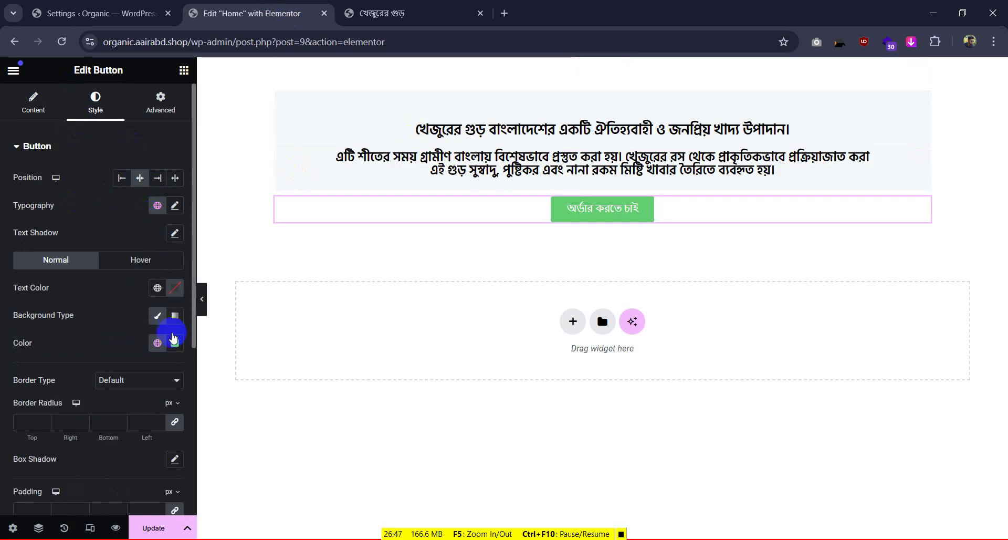
click(175, 343)
text(#d16736)
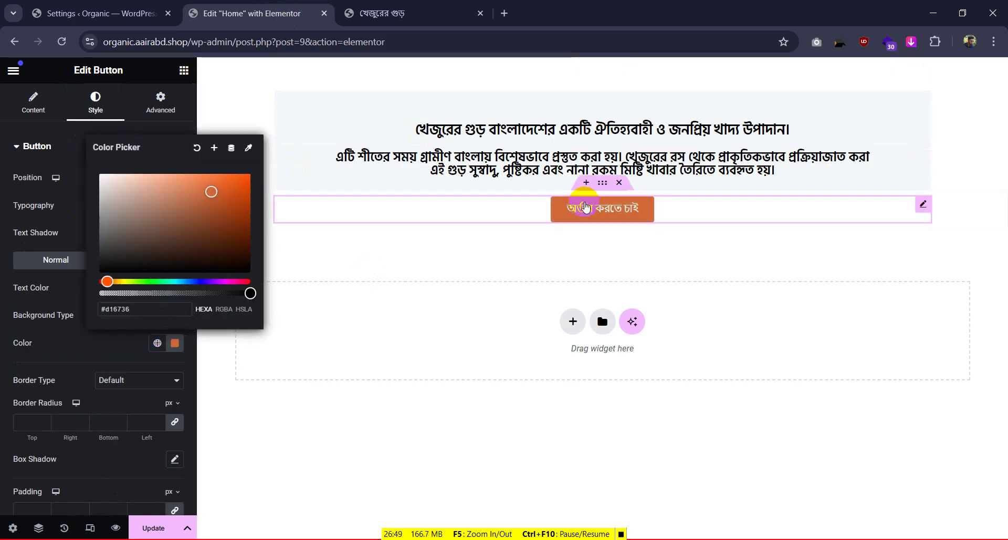
Inspect the reference button label's font on the reference page
click(382, 13)
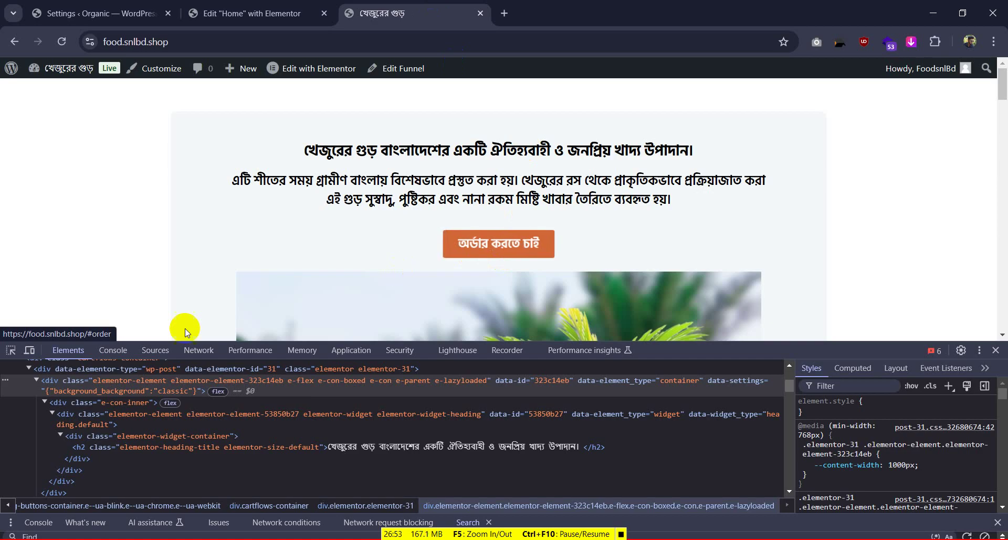
click(10, 350)
click(483, 248)
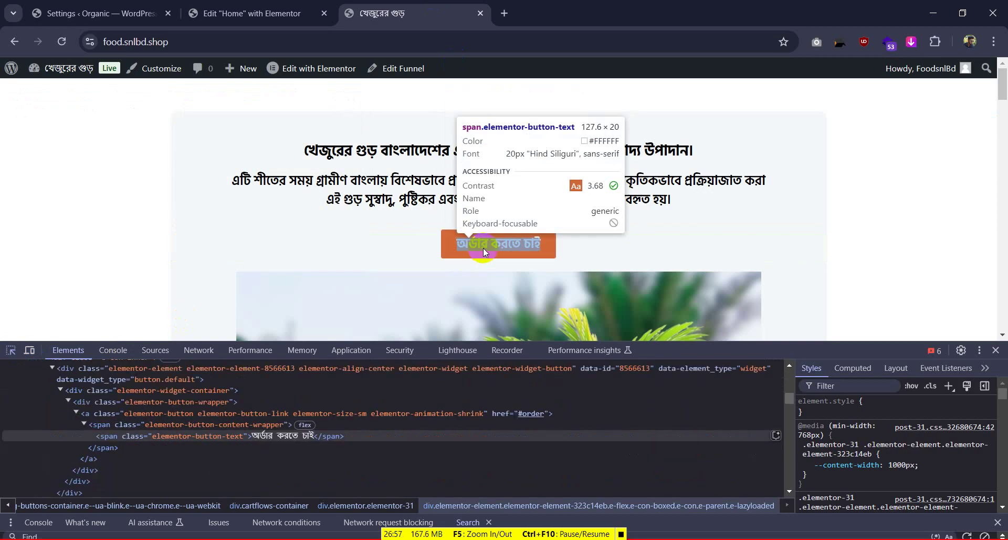
click(252, 13)
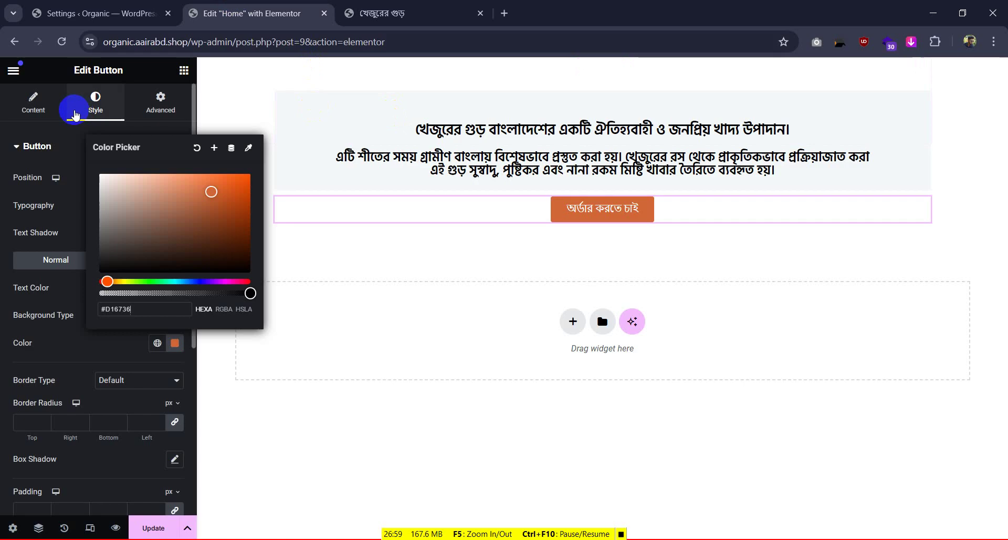
Set the button label typography to Hind Siliguri, weight 700 and size 20
click(68, 129)
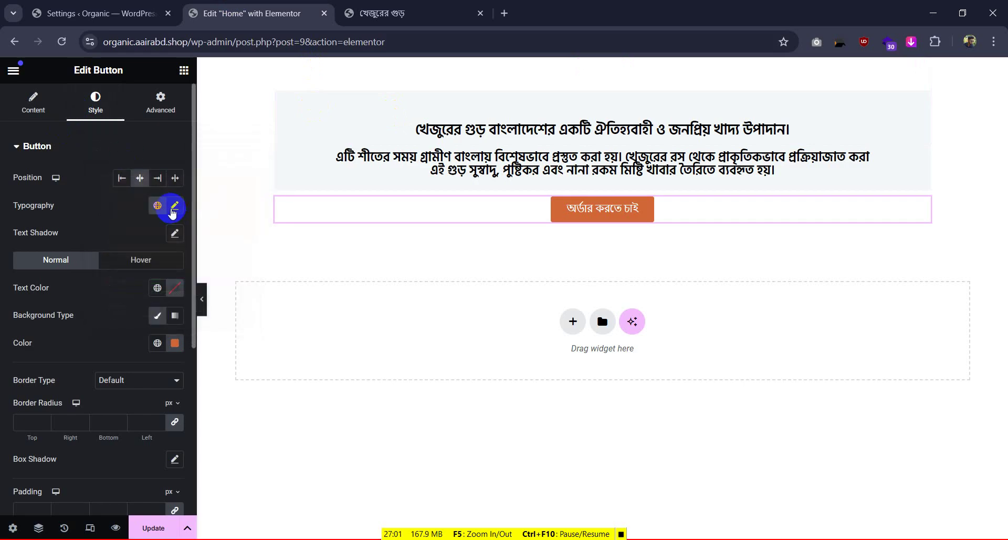
click(173, 207)
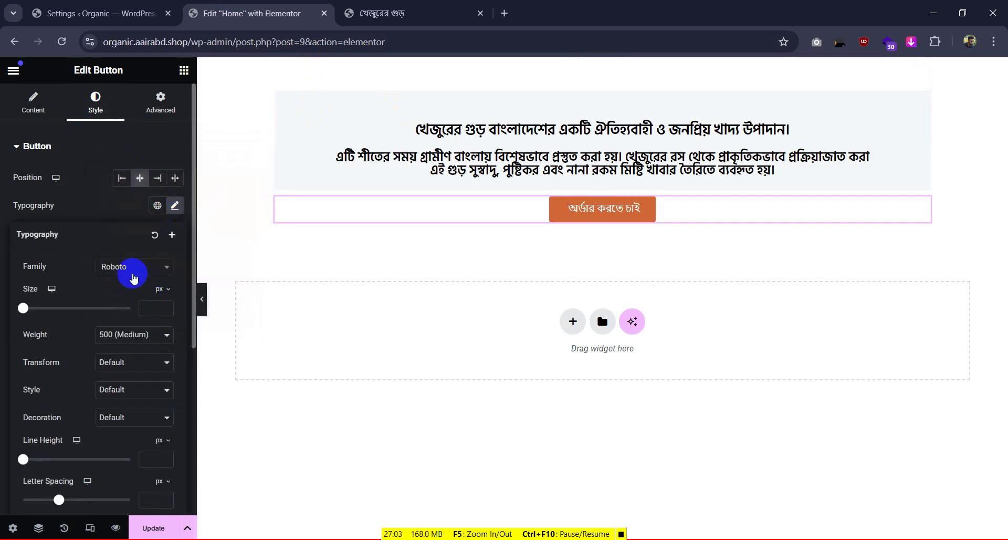
click(136, 269)
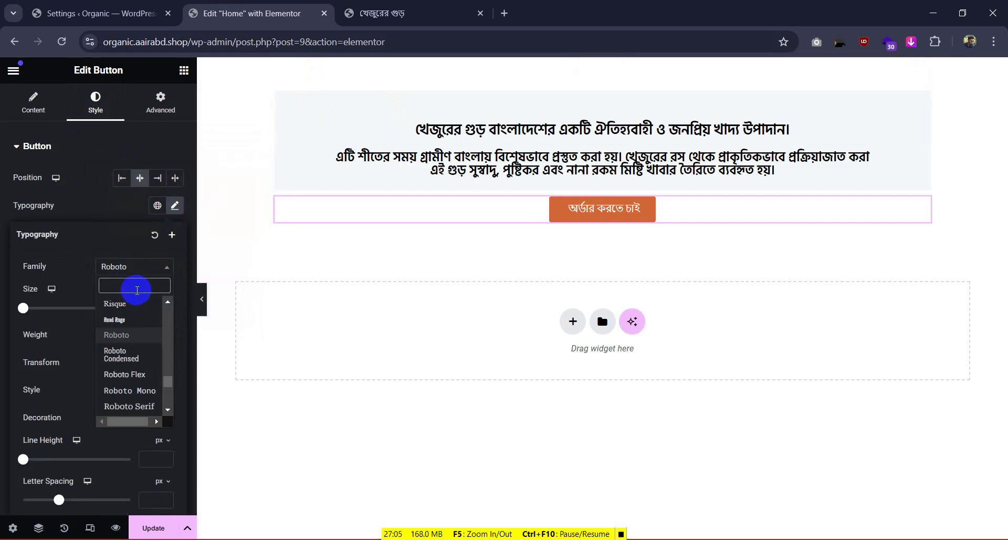
text(hind)
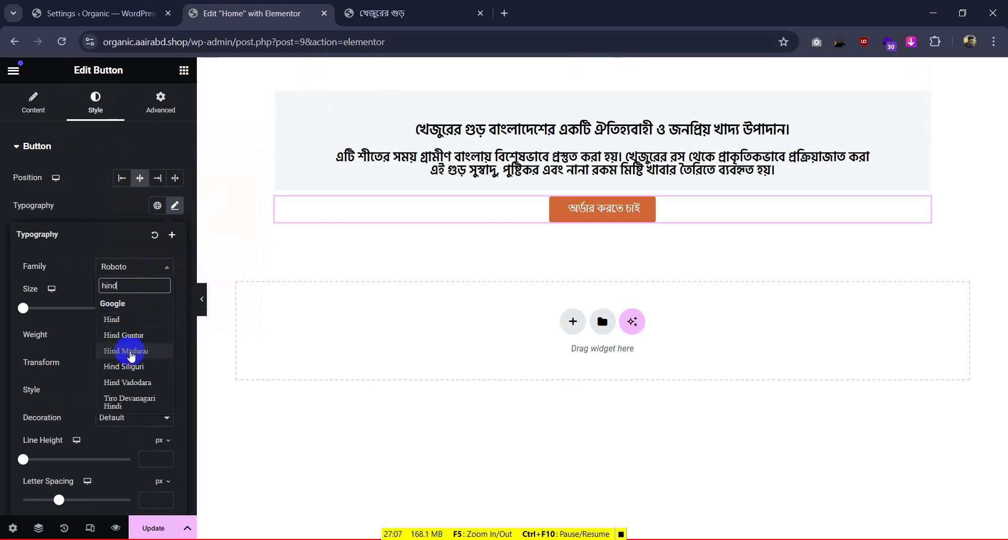
click(130, 366)
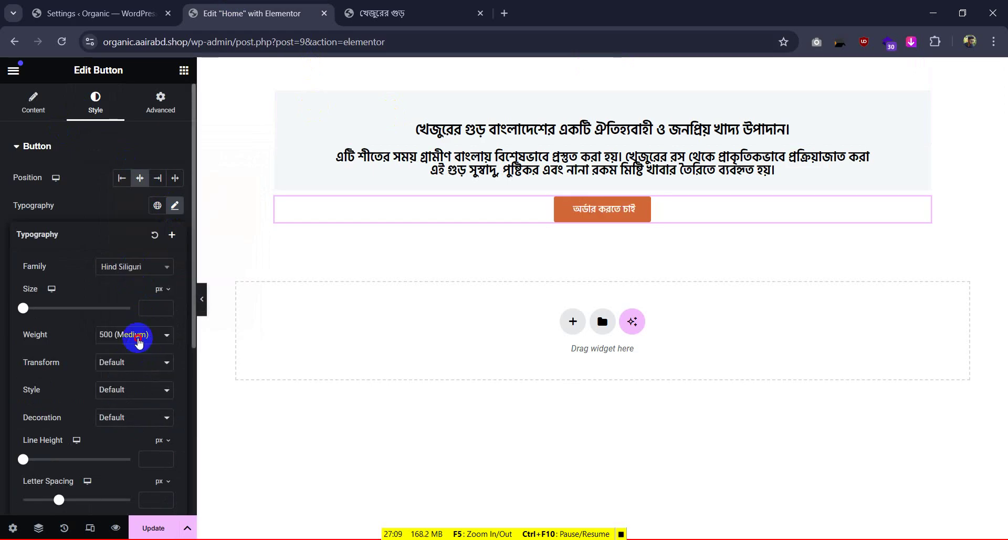
click(135, 334)
click(130, 445)
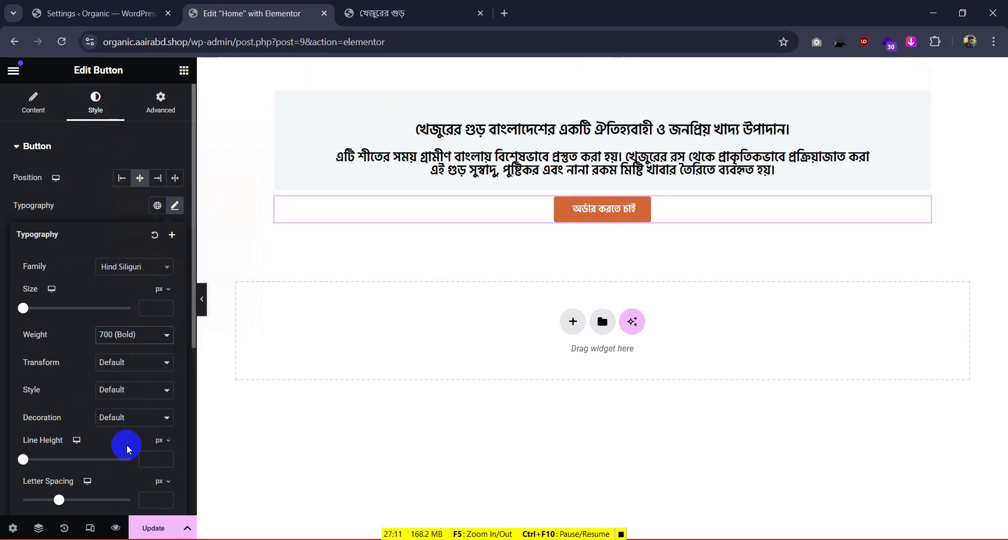
click(150, 309)
text(20)
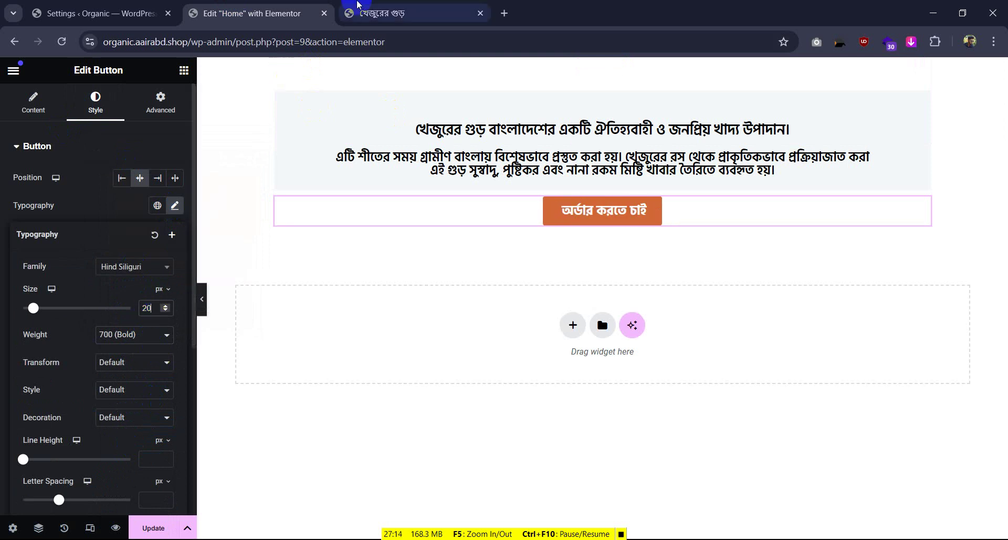
After checking the reference page, lower the button text weight to 600 (Semi Bold)
click(410, 13)
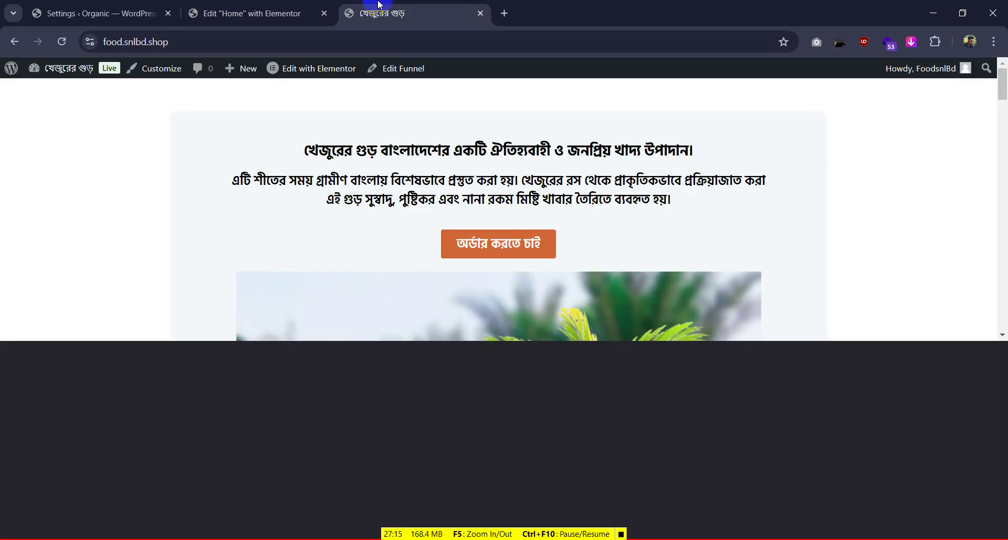
click(252, 13)
click(132, 334)
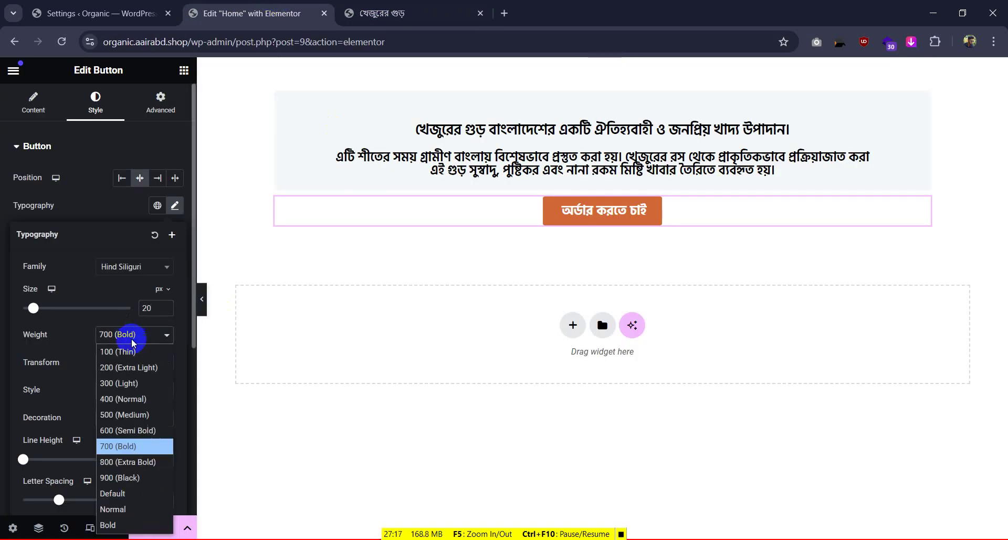
click(118, 429)
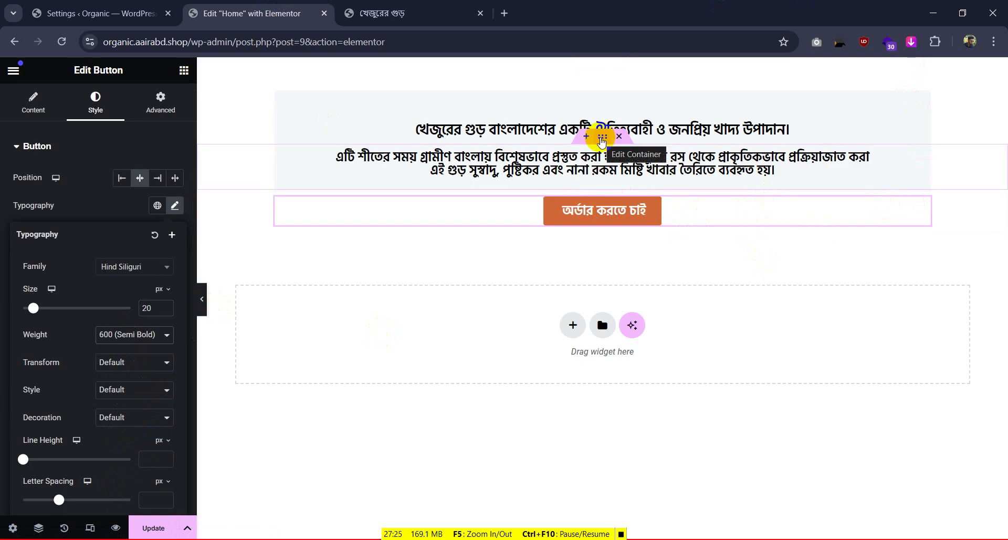
Copy the heading section and paste its style onto the order button's section
right_click(926, 155)
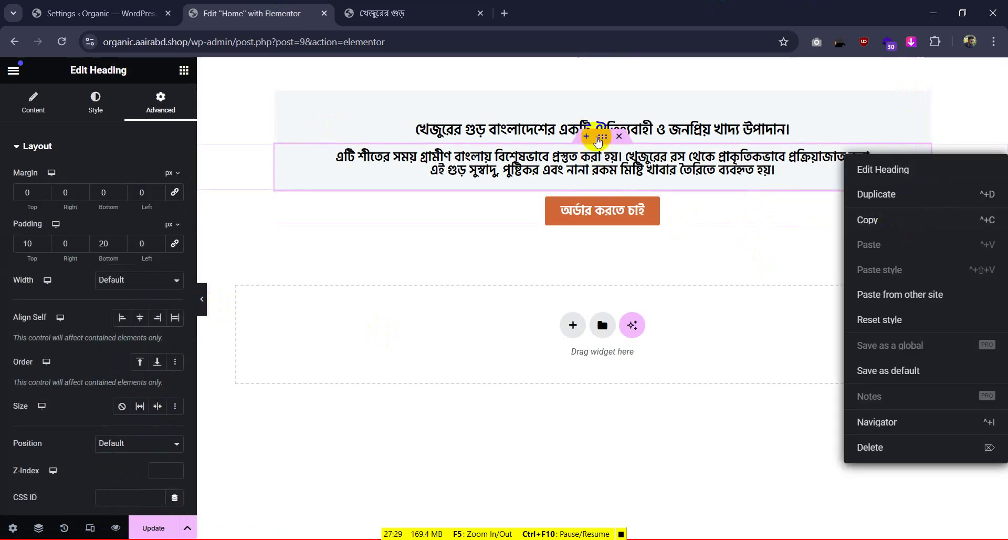
right_click(599, 137)
click(602, 141)
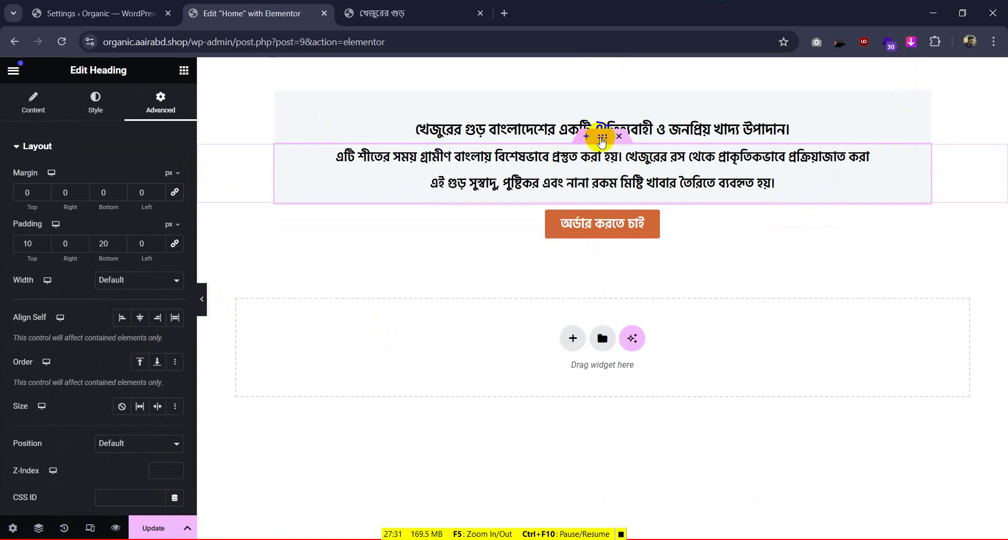
right_click(602, 140)
click(625, 228)
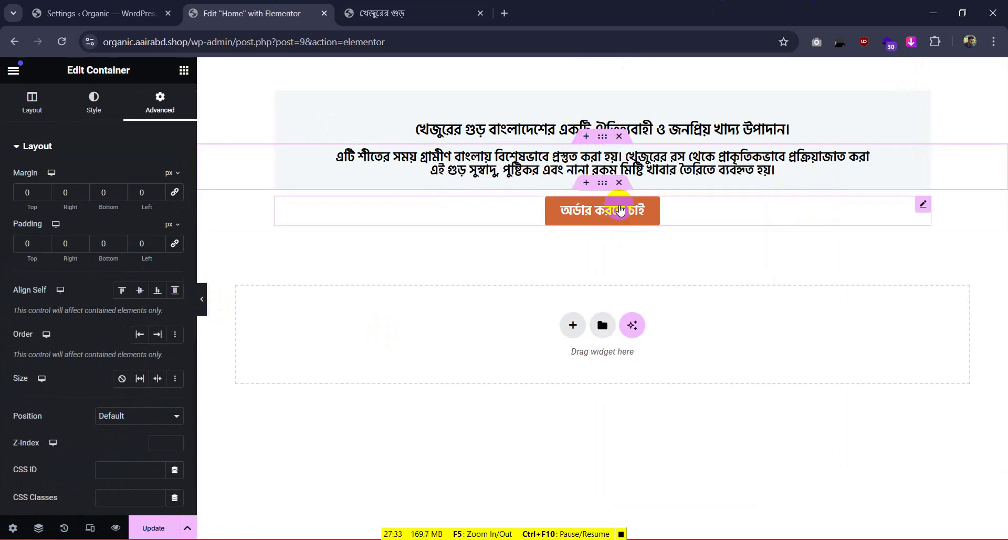
right_click(605, 184)
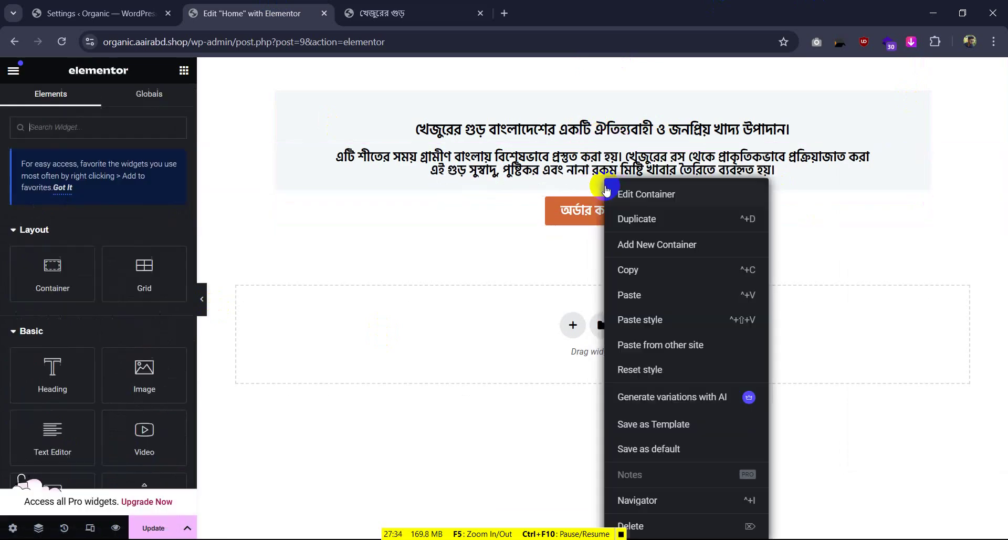
click(638, 319)
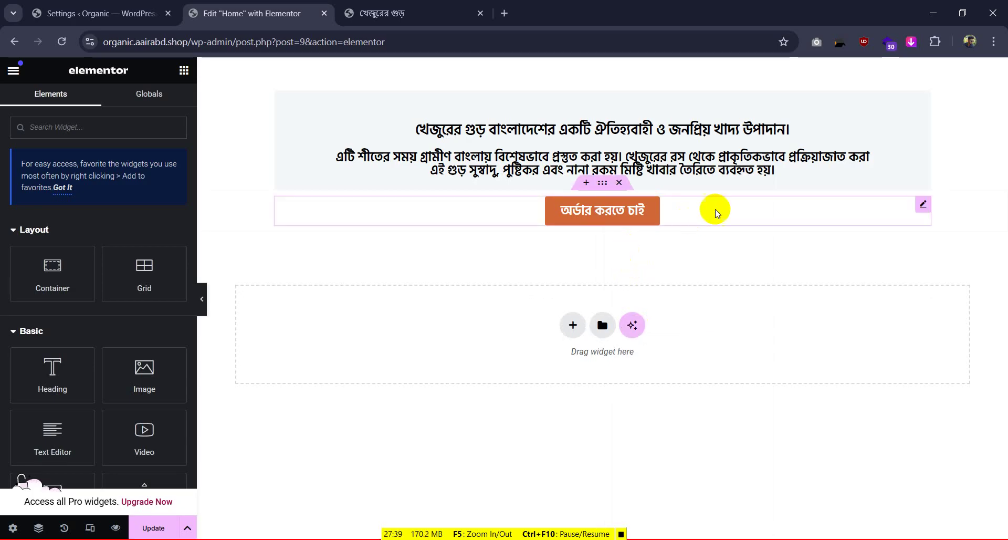
click(602, 210)
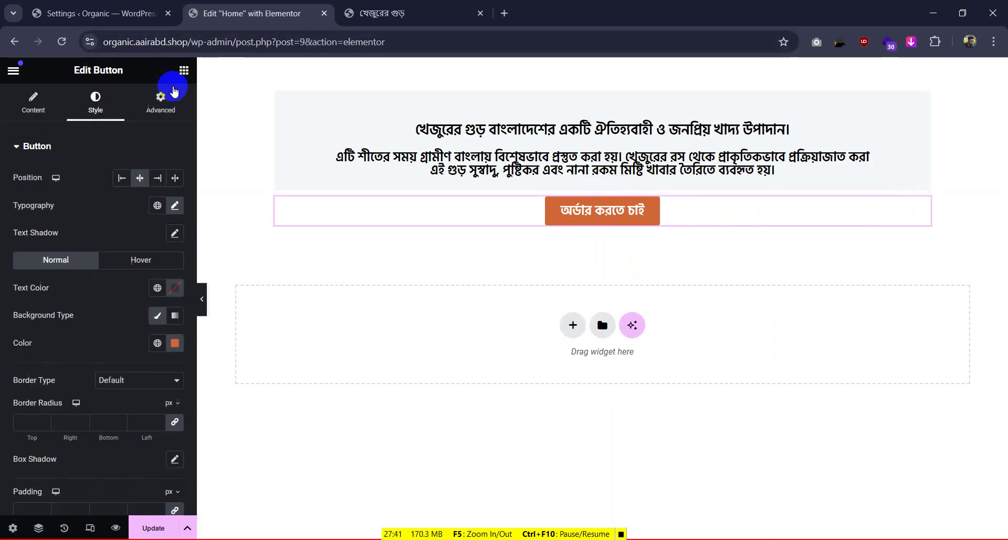
Give the button a Classic background of #f4f8fa, pasted from clipboard history
click(167, 94)
scroll(79, 315, down, 5)
scroll(79, 384, down, 5)
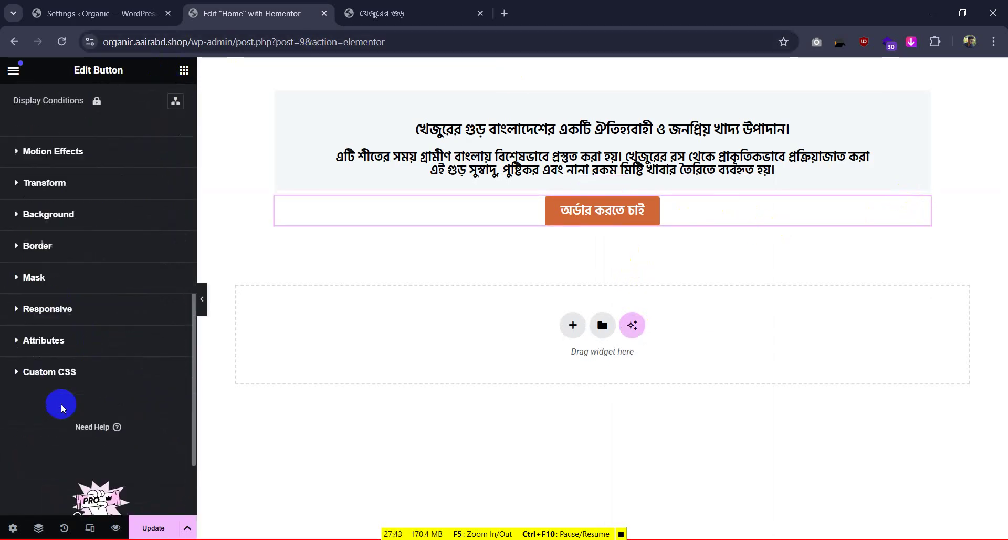
click(37, 214)
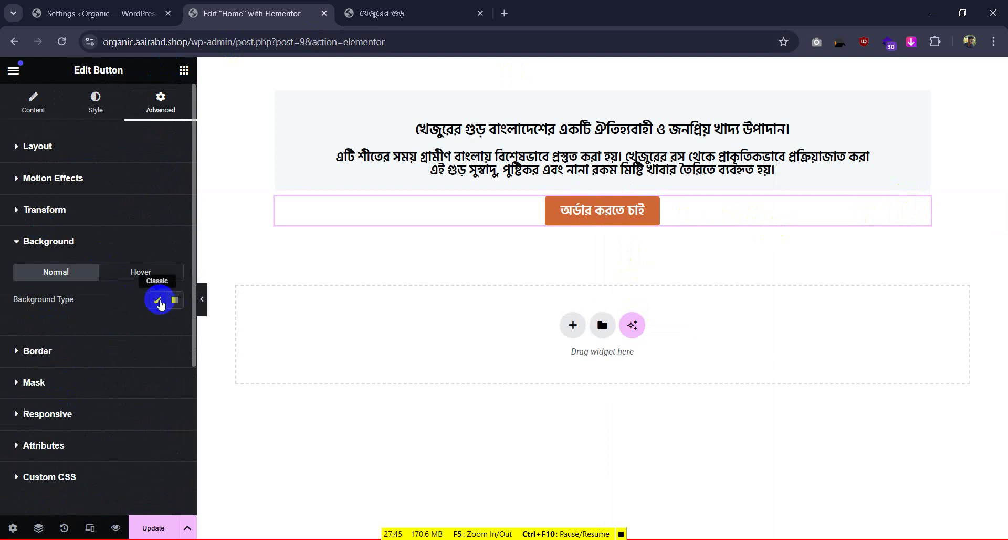
click(159, 301)
click(175, 326)
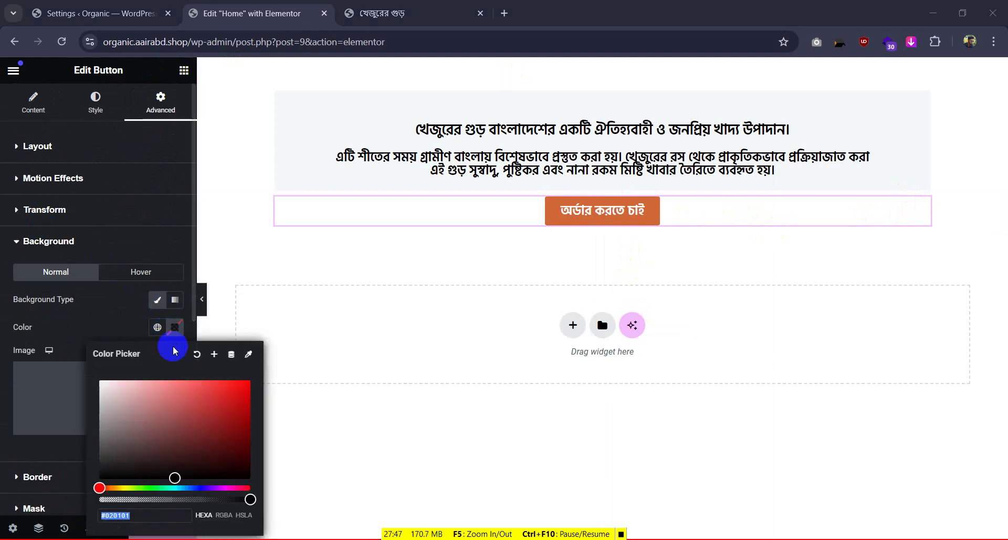
key(super)
key(super)
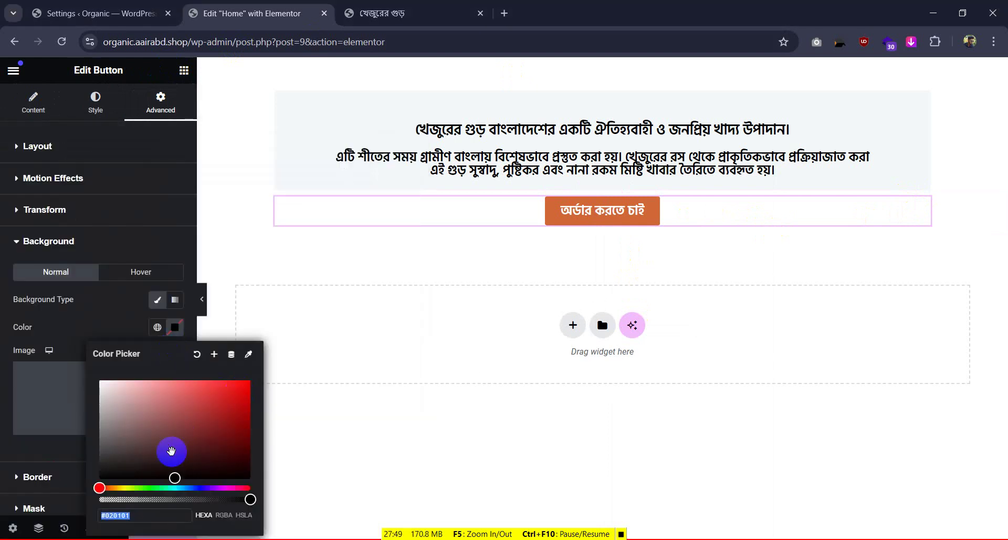
key(super+v)
scroll(191, 327, down, 5)
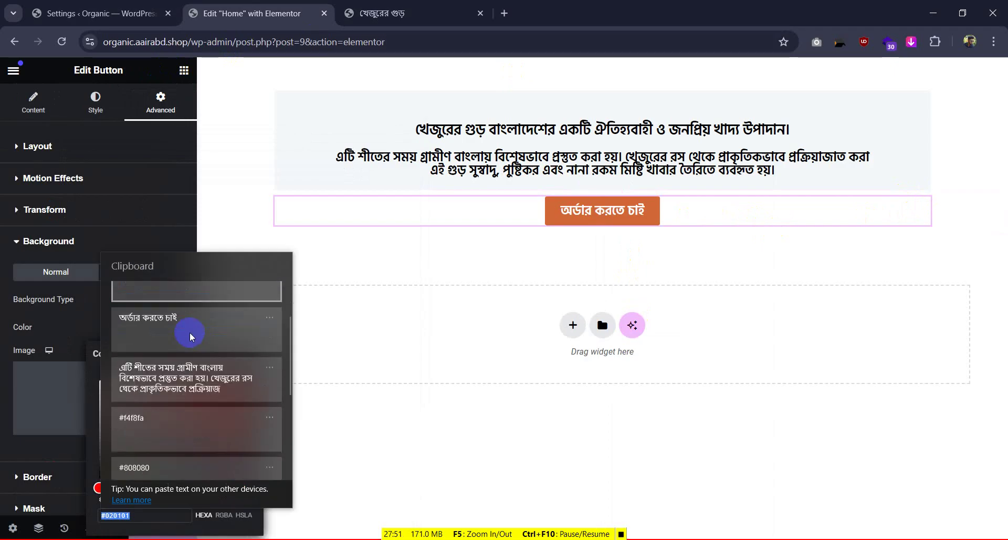
click(173, 363)
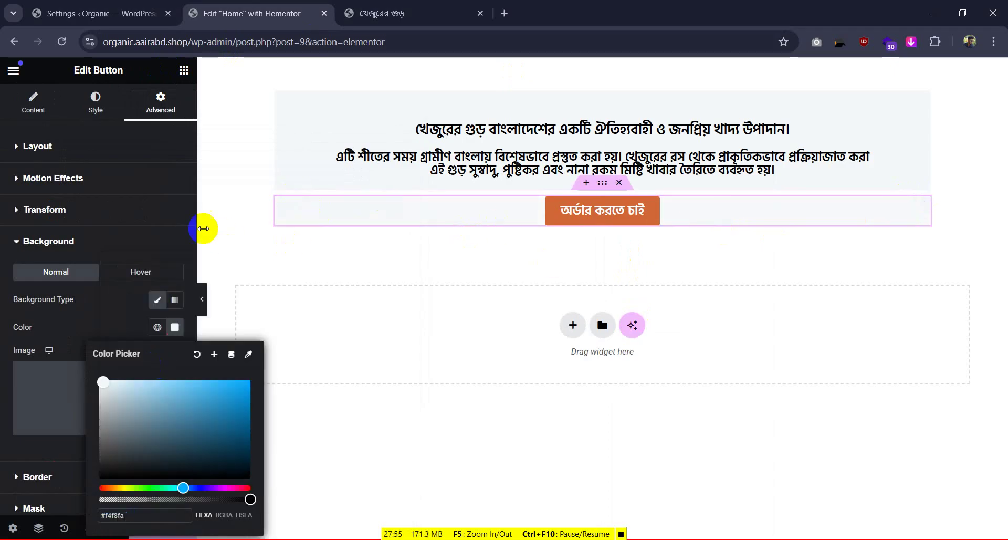
Close the colour picker and preview the light band behind the button
click(204, 301)
click(204, 301)
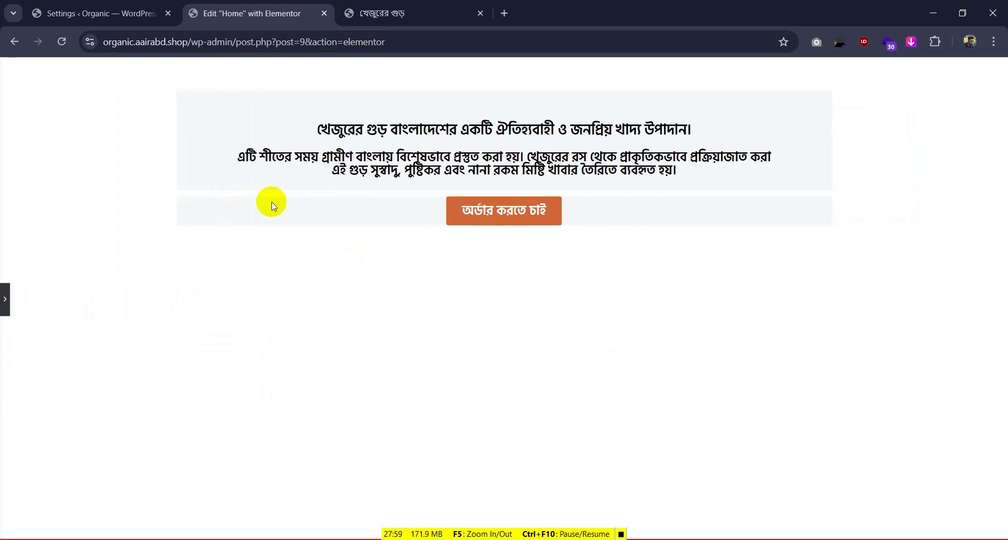
click(5, 298)
click(600, 192)
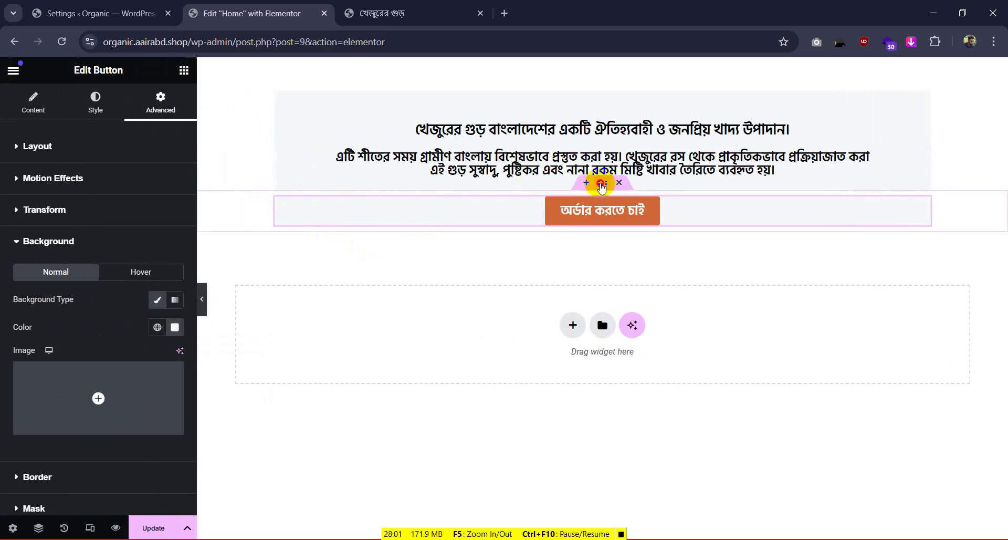
Set the button section's gap, margin and padding all to 0
click(35, 115)
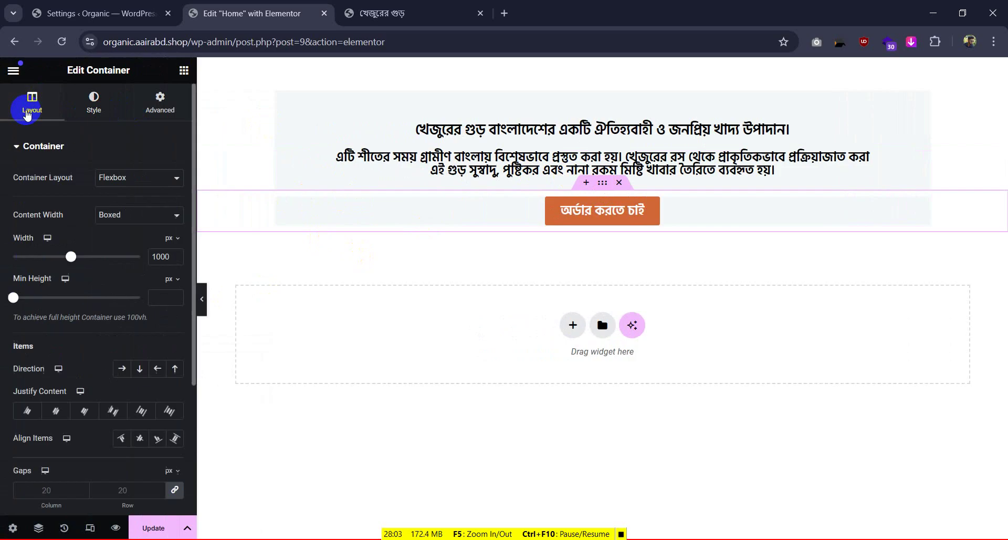
scroll(68, 259, down, 3)
click(51, 308)
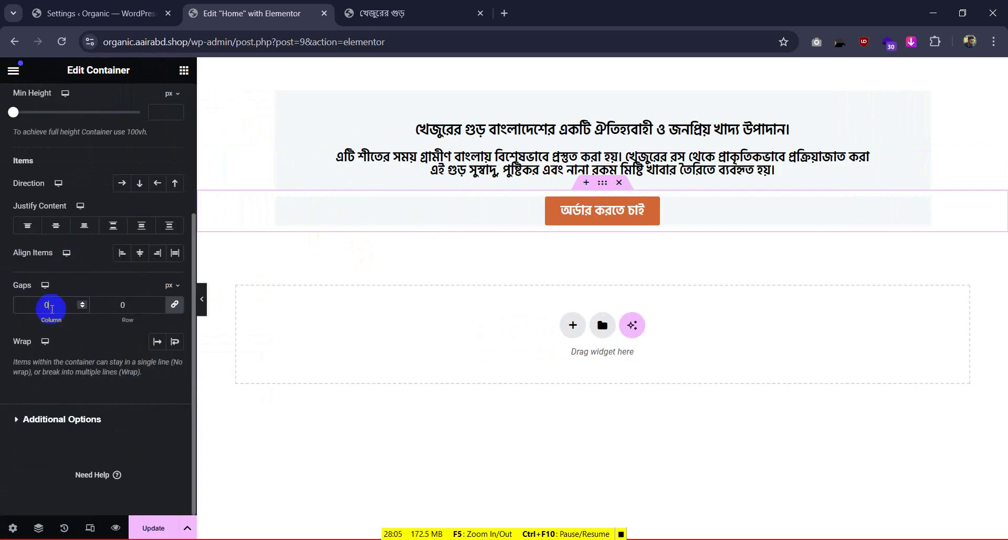
scroll(95, 153, up, 3)
click(159, 110)
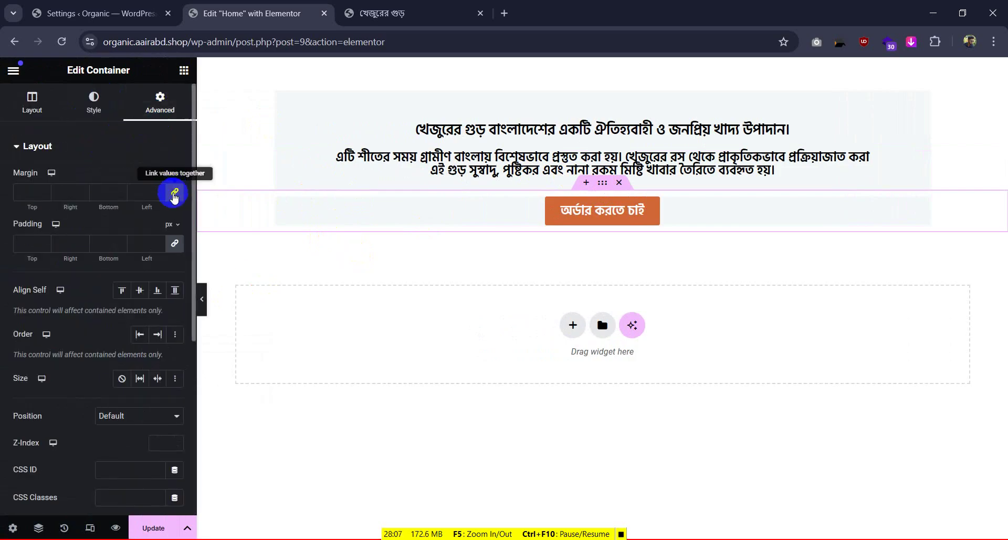
click(175, 243)
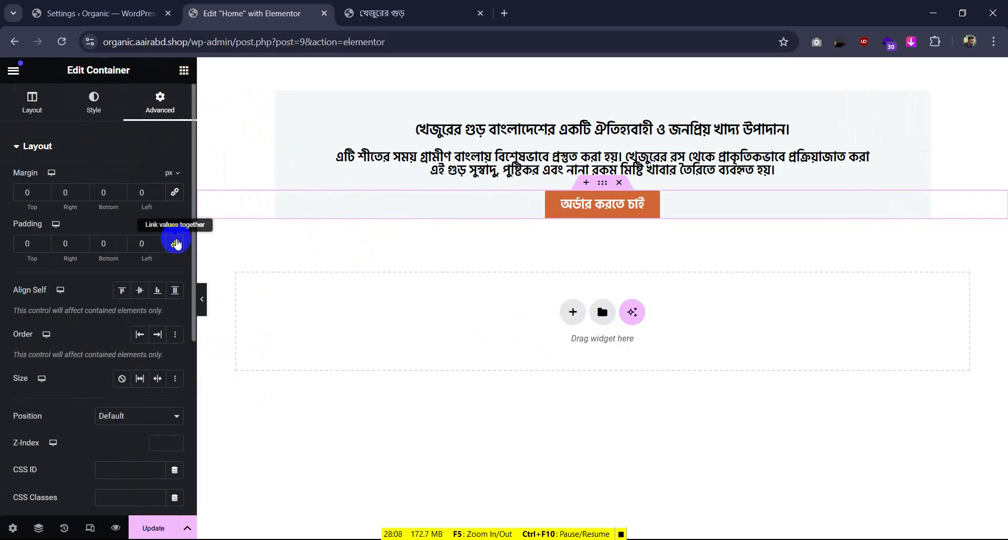
Preview the page and inspect the reference page's button section for comparison
click(202, 297)
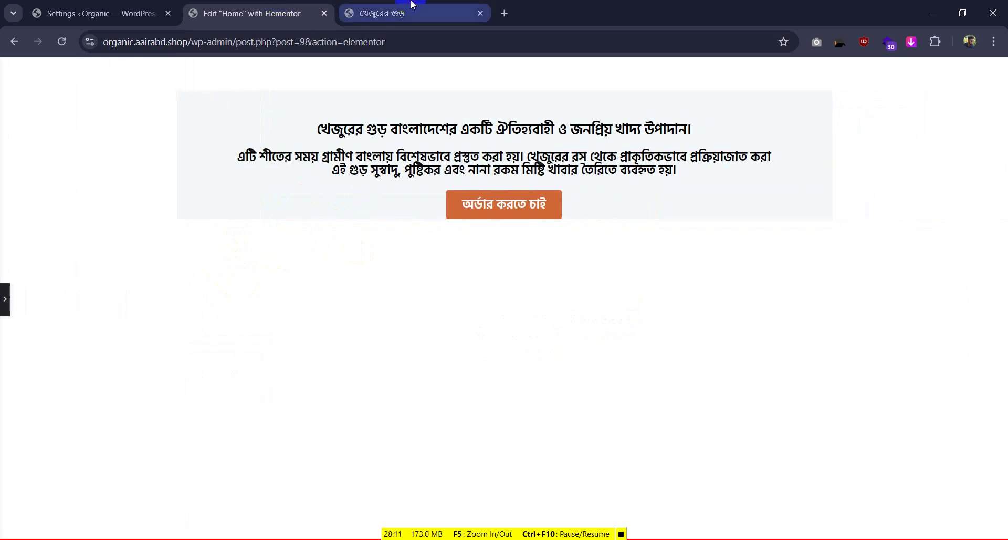
click(389, 13)
key(ctrl+shift+c)
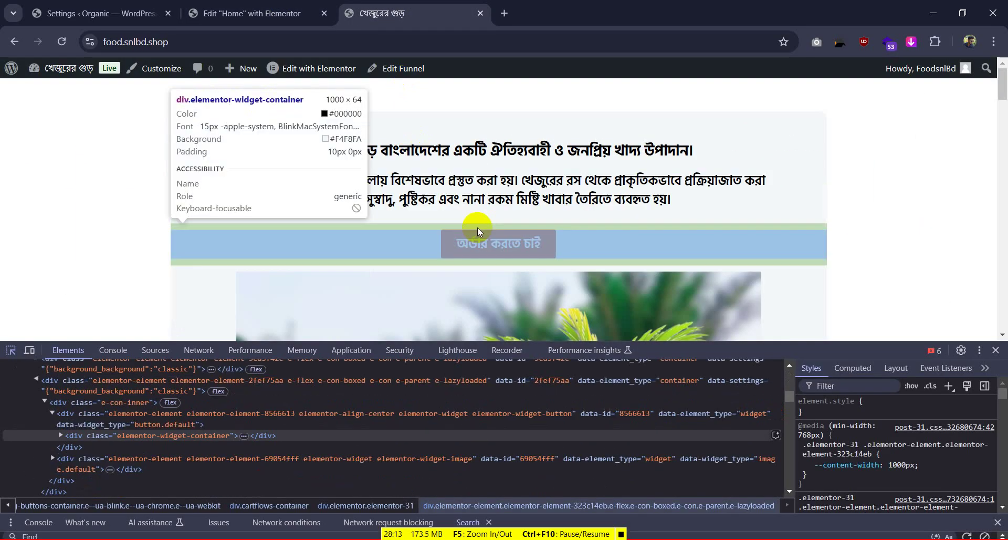
click(239, 13)
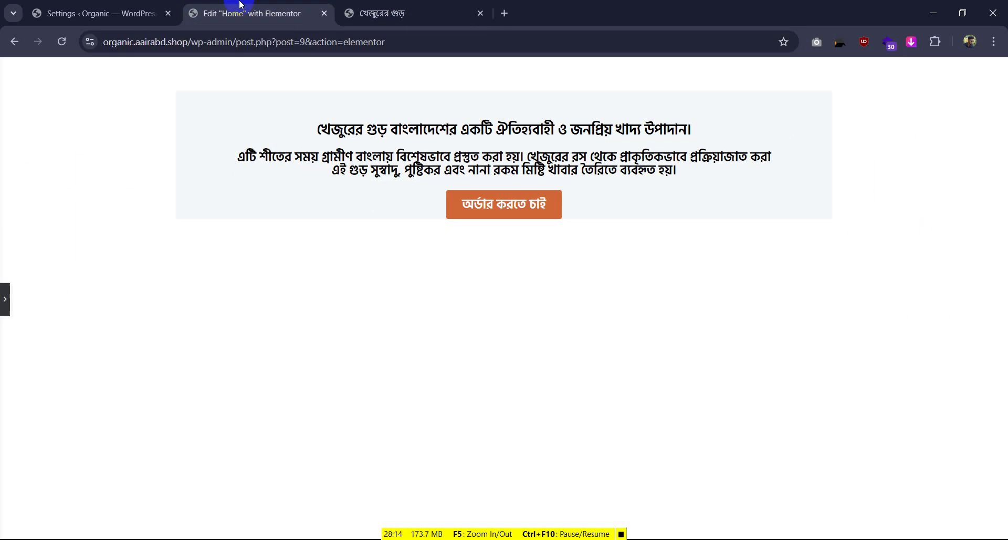
click(4, 292)
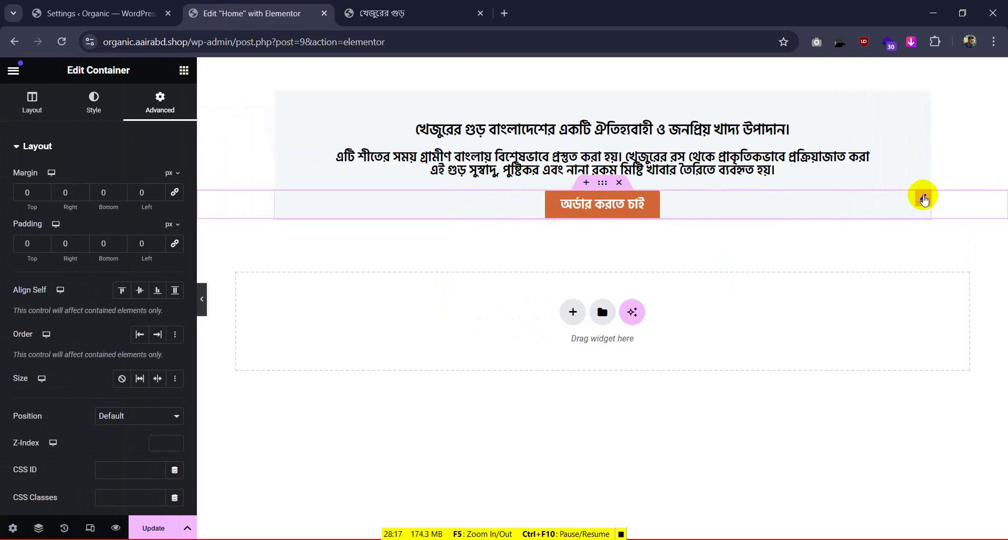
Give the order button 10 px top and bottom padding with zero margin, then preview
click(923, 198)
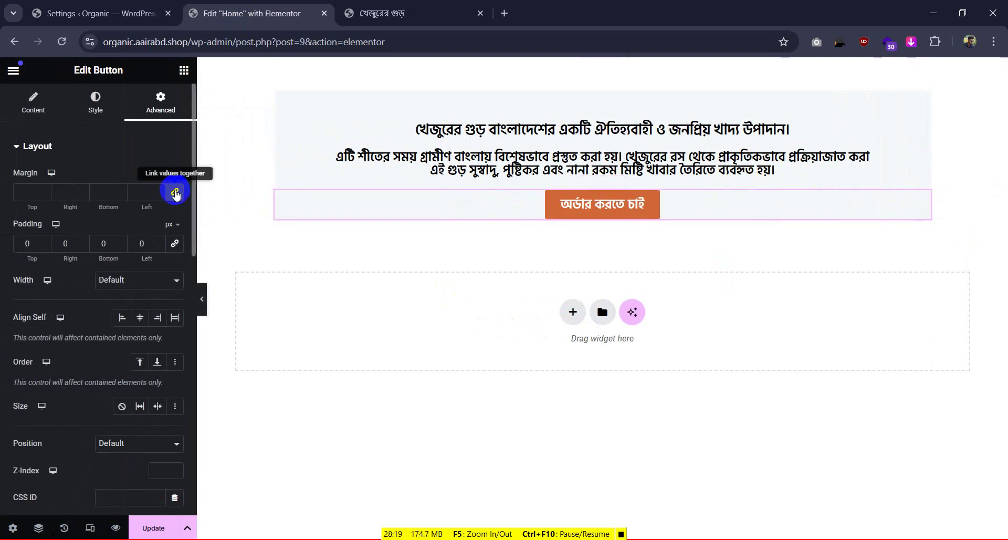
click(39, 253)
click(23, 244)
text(1)
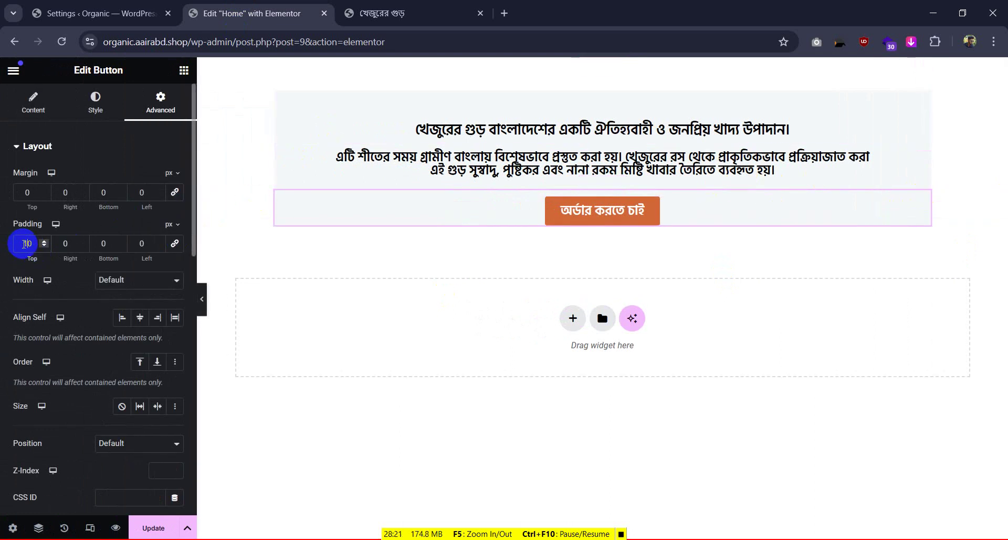
click(62, 245)
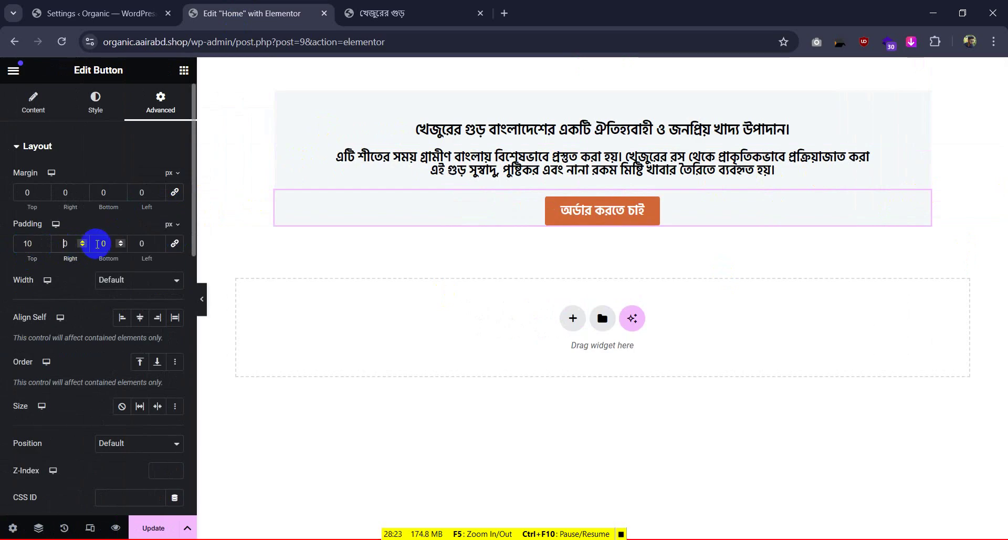
click(399, 13)
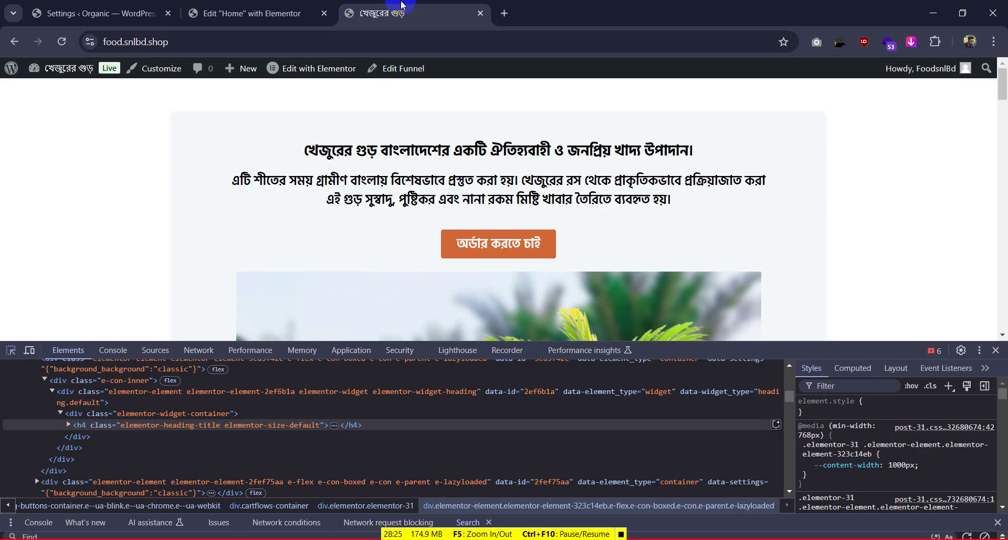
click(252, 14)
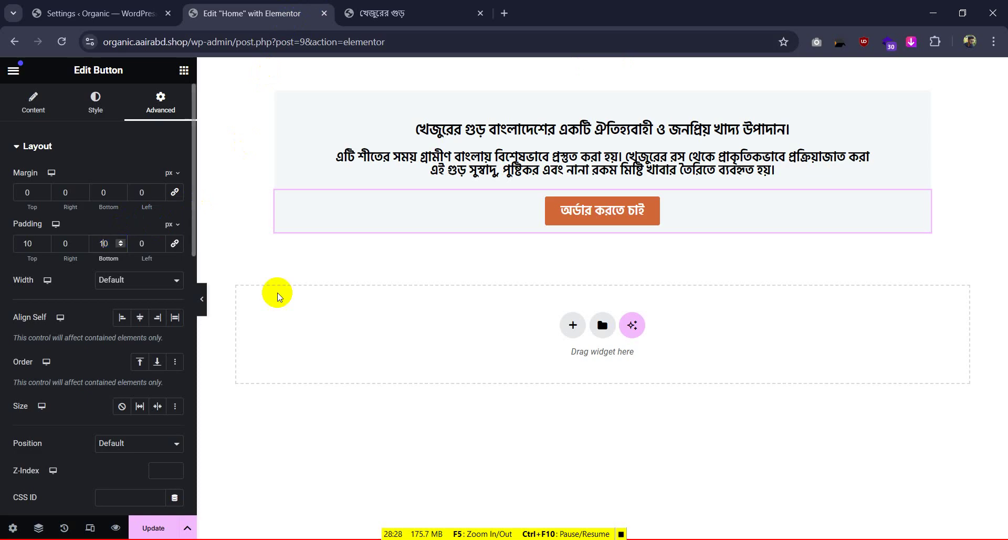
click(204, 302)
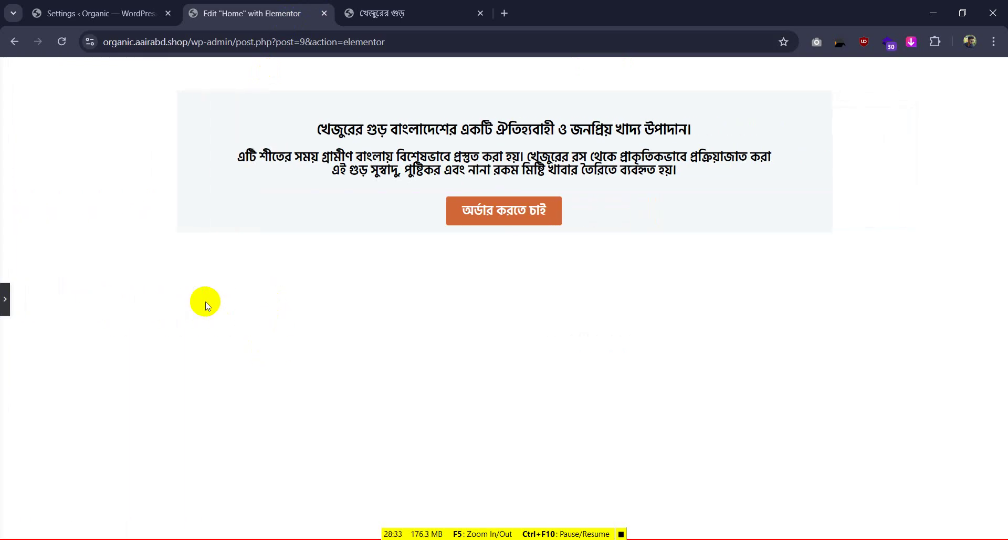
click(5, 298)
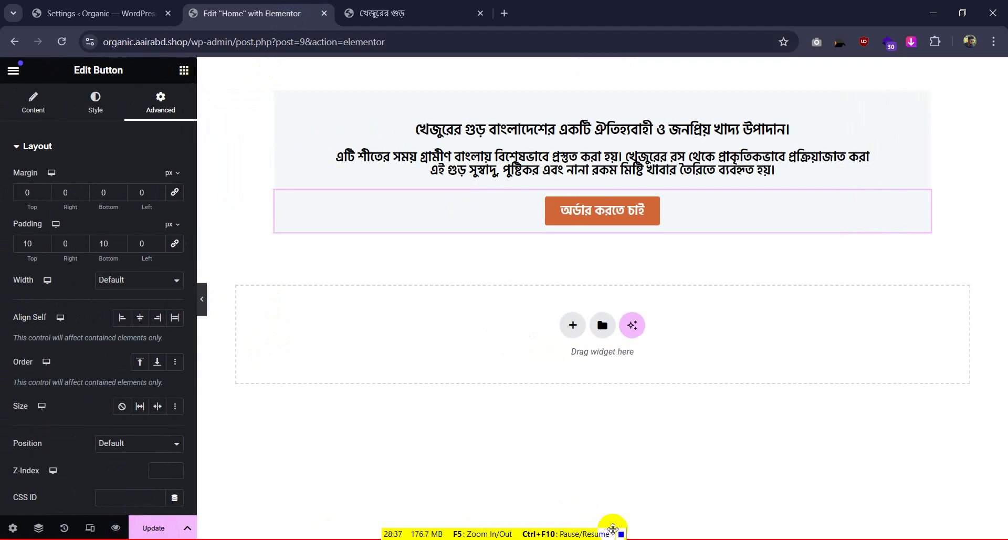
Scroll through the reference jaggery page and check where its order button leads
click(410, 16)
scroll(537, 226, down, 4)
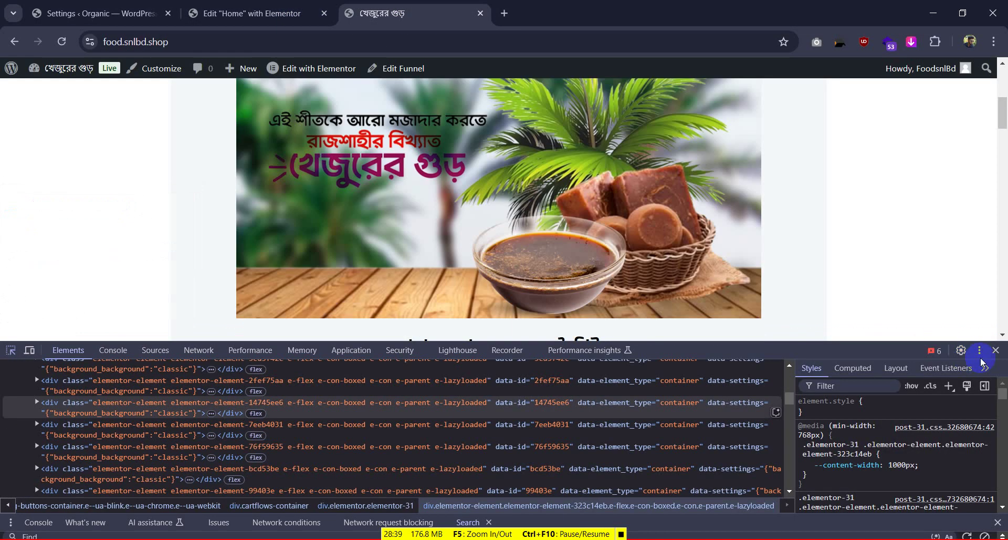
click(996, 349)
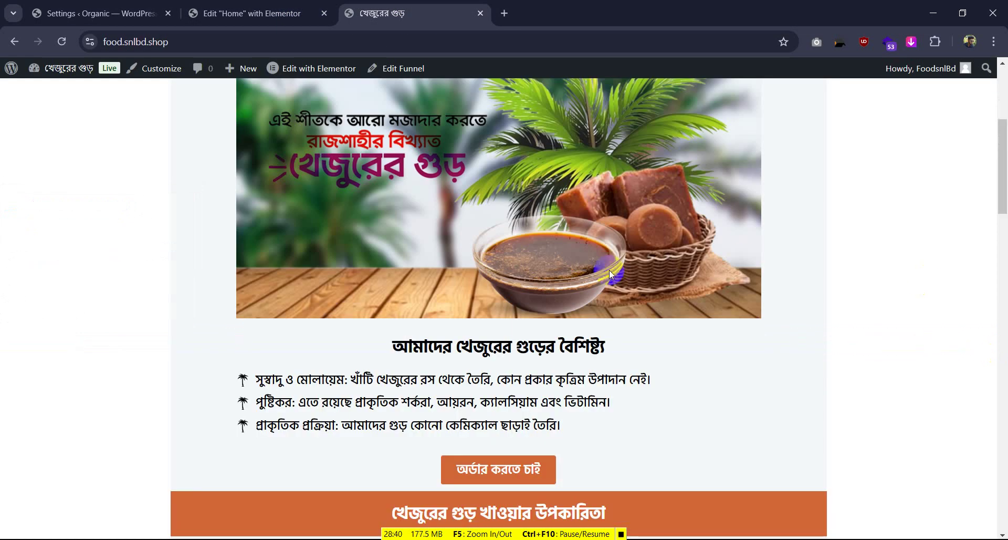
scroll(609, 270, down, 3)
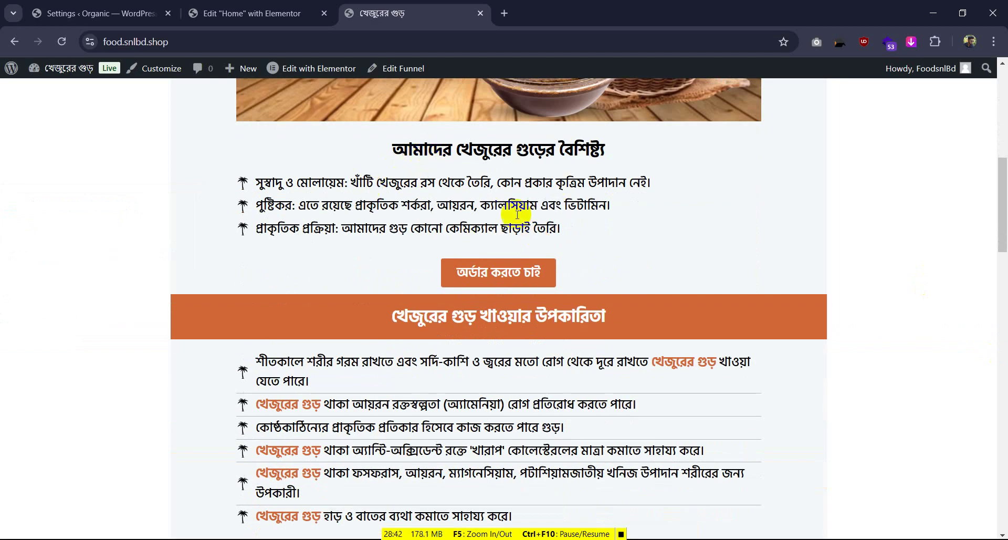
scroll(450, 173, down, 5)
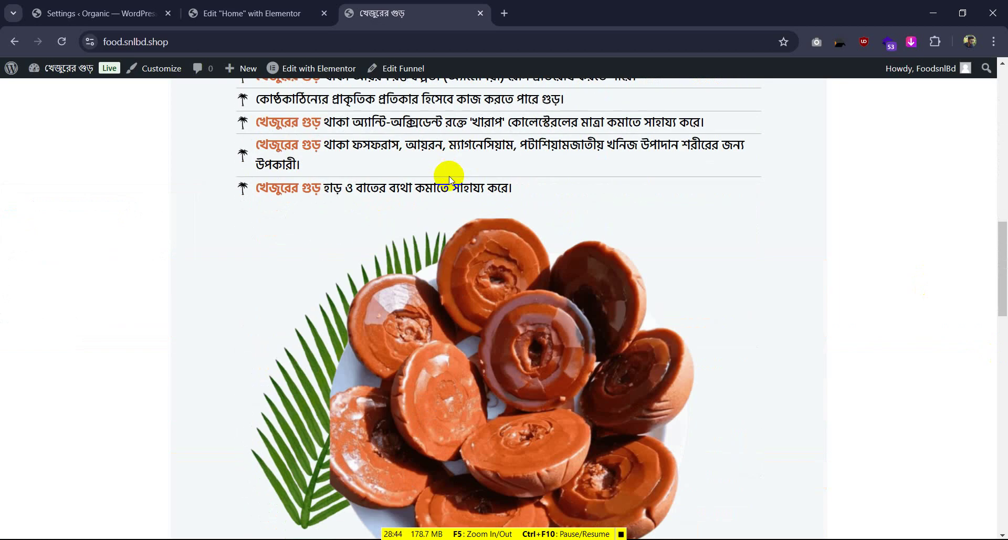
scroll(446, 210, up, 5)
click(464, 282)
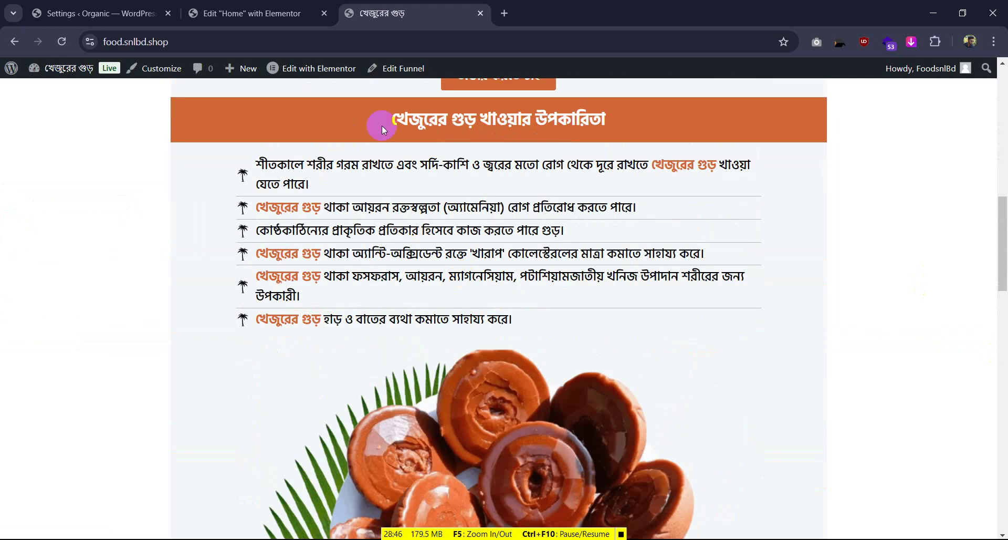
scroll(379, 241, down, 8)
scroll(379, 241, up, 20)
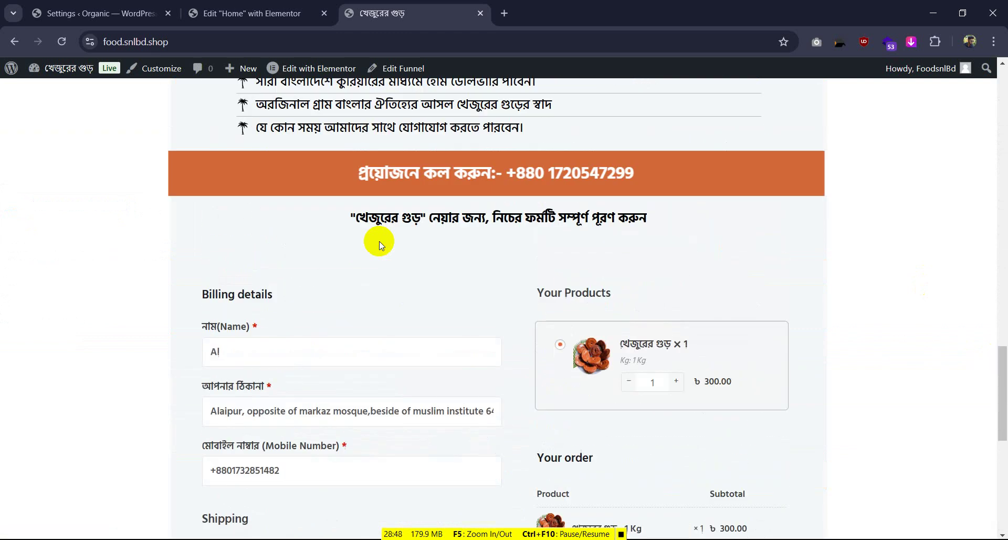
scroll(380, 241, up, 5)
scroll(398, 242, down, 4)
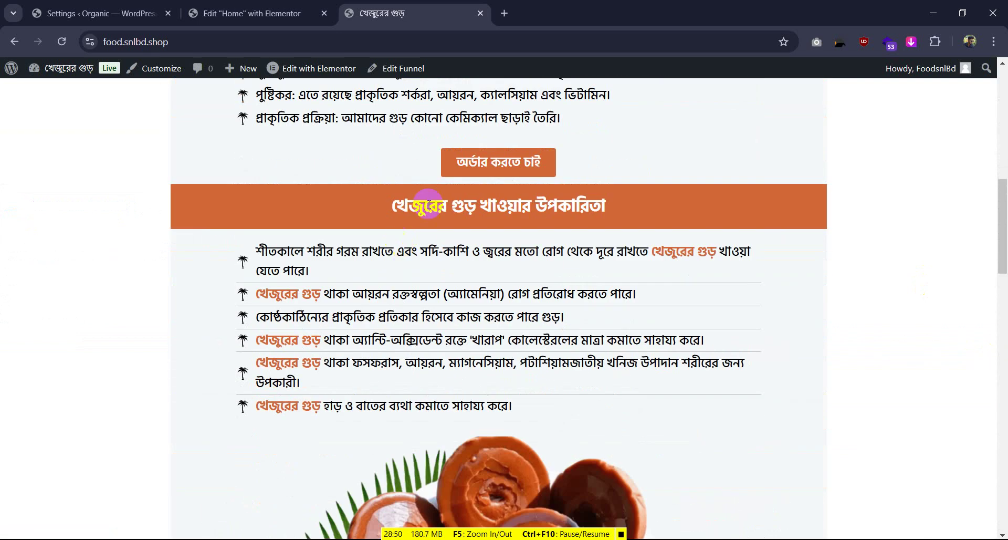
Return to the Elementor editor and show the widget list
click(286, 6)
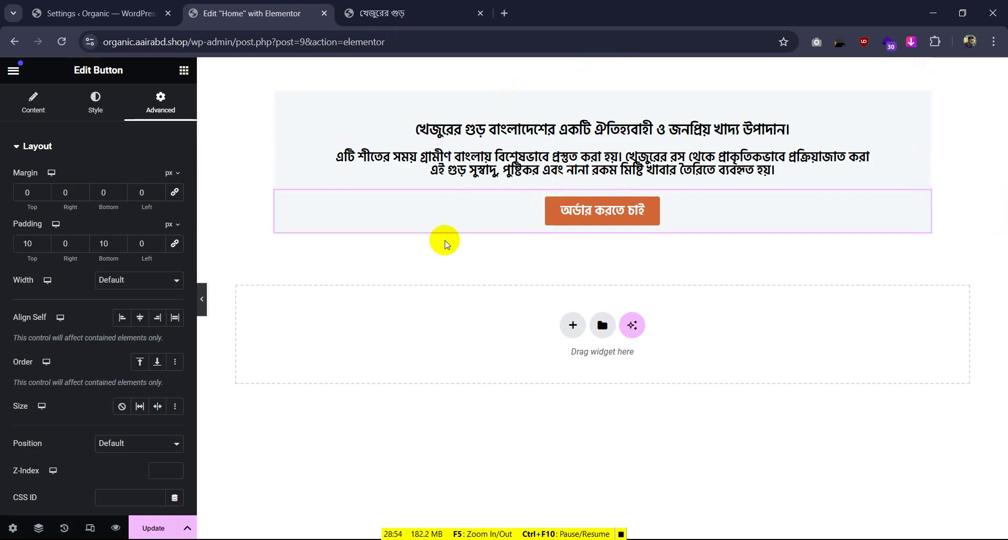
click(383, 13)
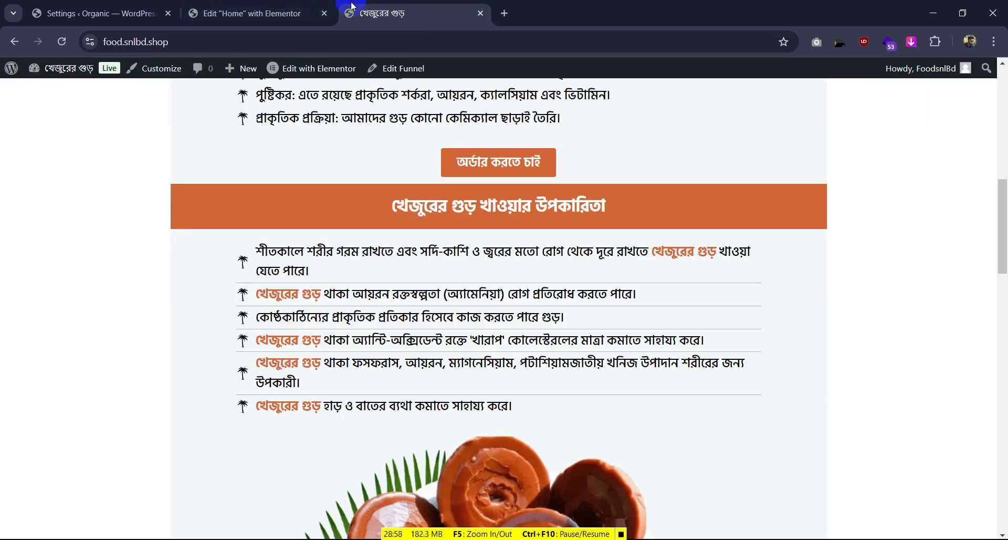
click(294, 5)
click(184, 70)
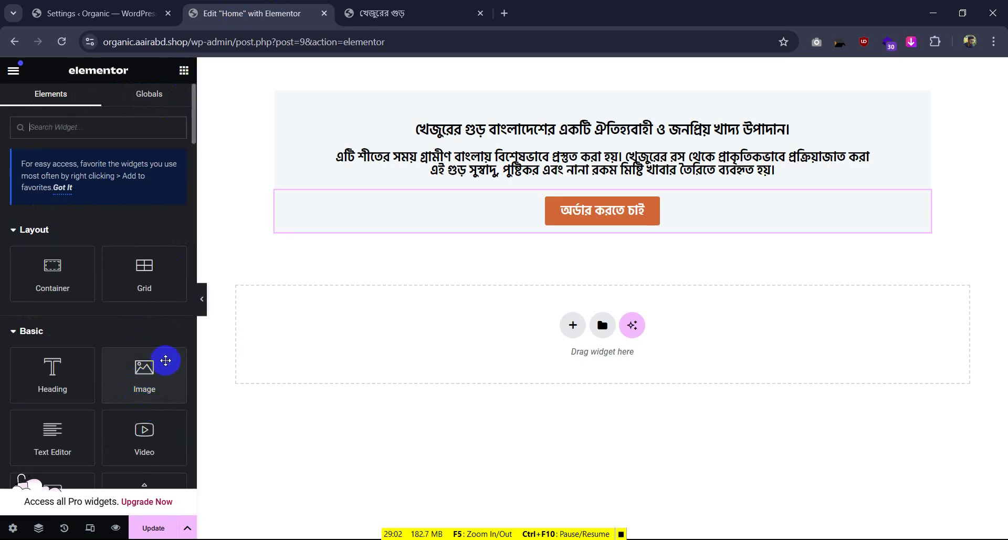
Add an Image widget below the order button and insert snl.jpg uploaded from Downloads
drag(166, 360, 635, 221)
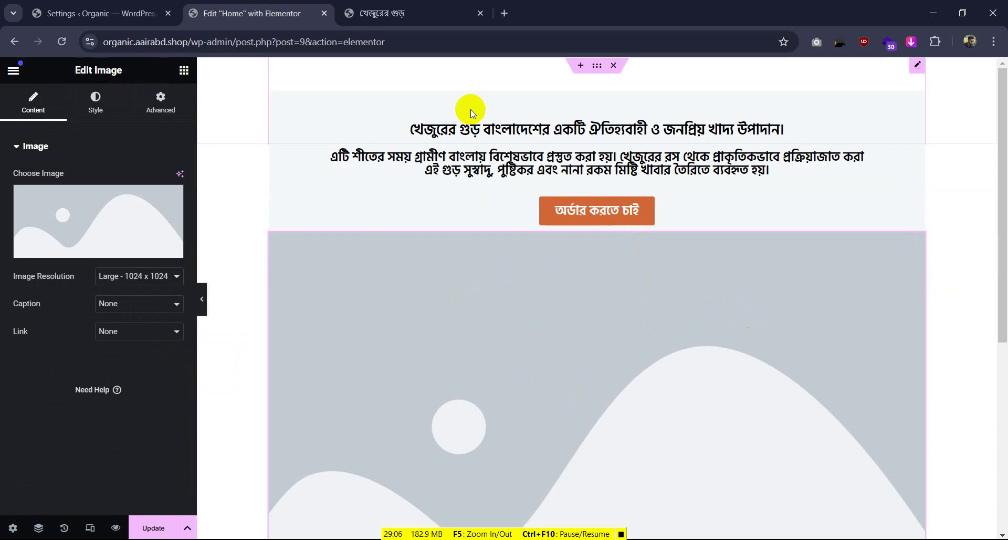
click(100, 249)
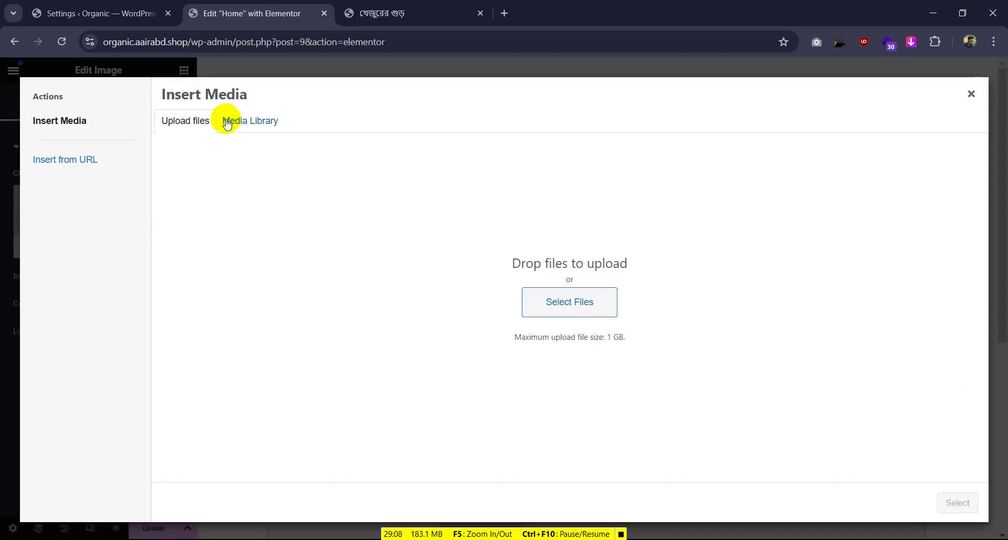
click(556, 300)
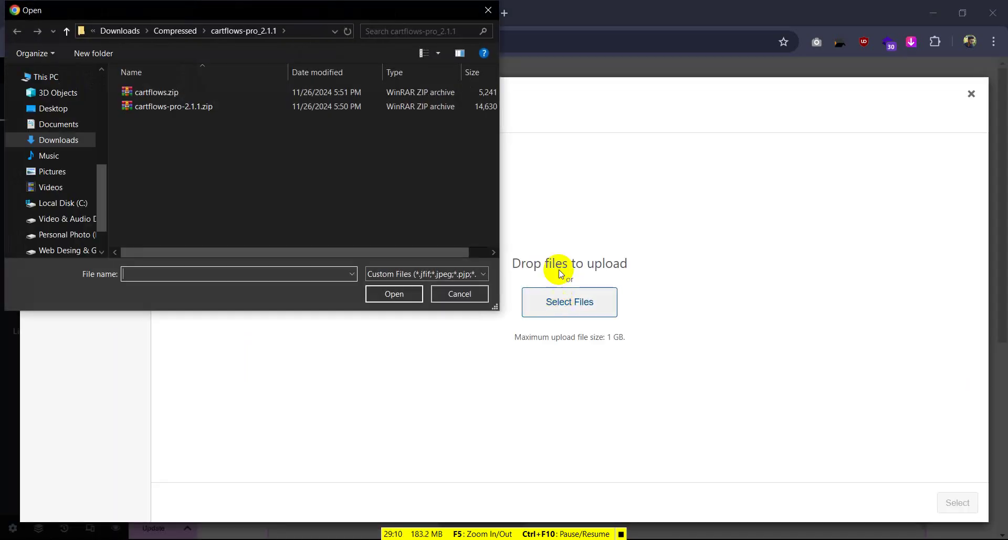
click(59, 140)
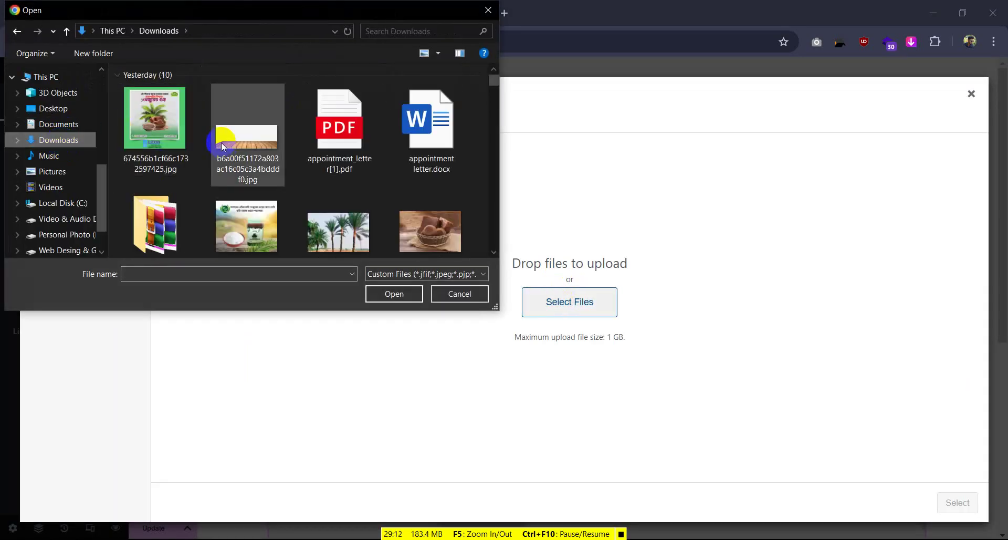
scroll(314, 191, down, 5)
scroll(213, 180, up, 3)
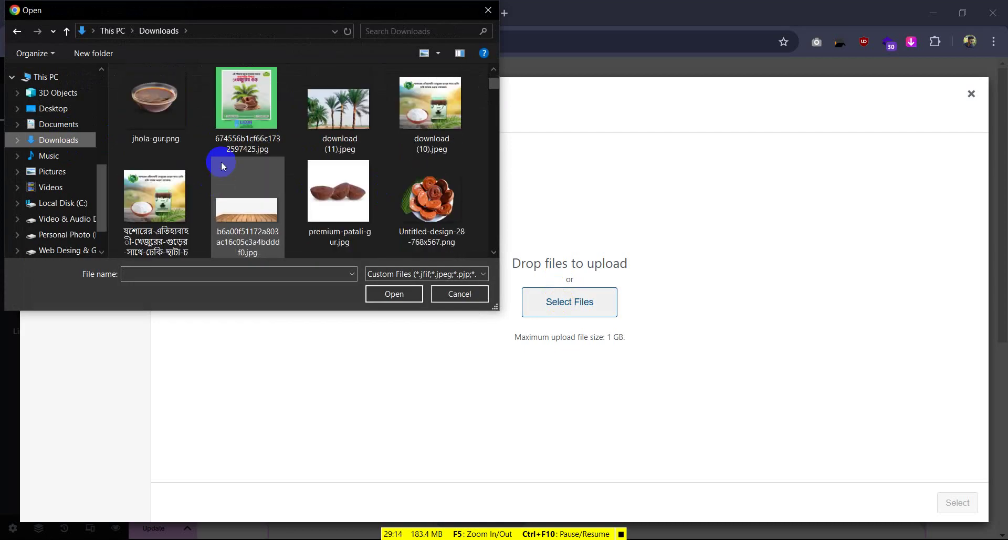
scroll(262, 183, up, 2)
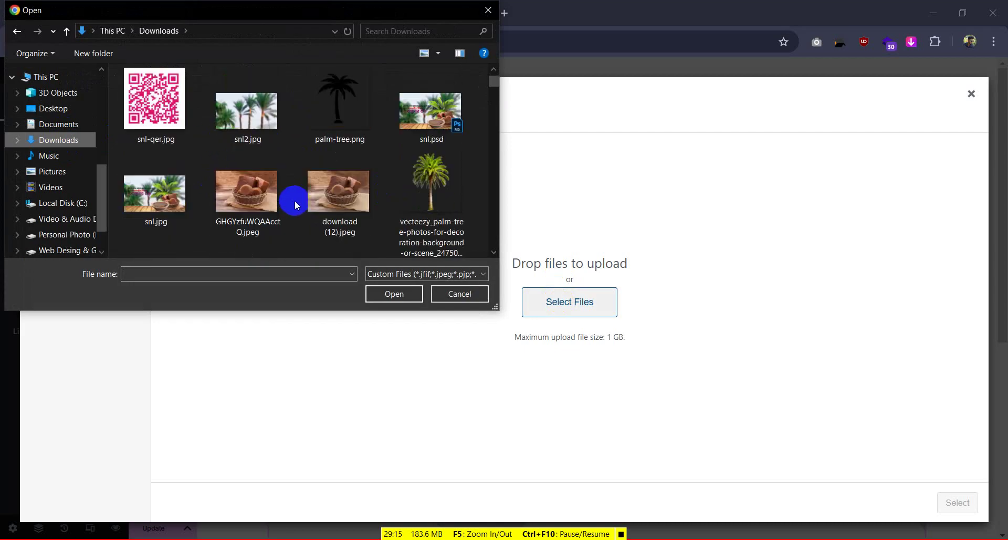
click(139, 179)
click(405, 292)
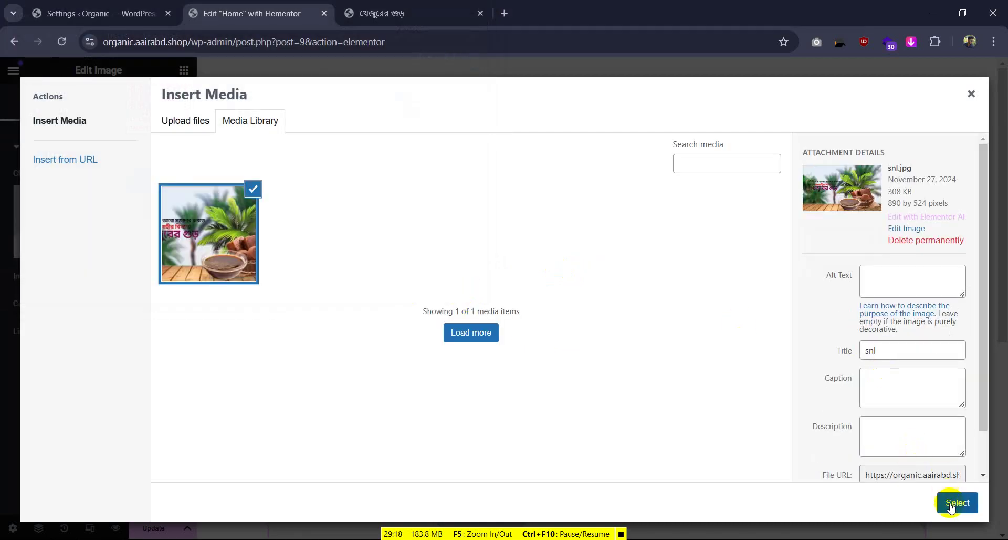
click(953, 504)
Preview the page with the new banner and compare it against the reference page
scroll(802, 305, down, 2)
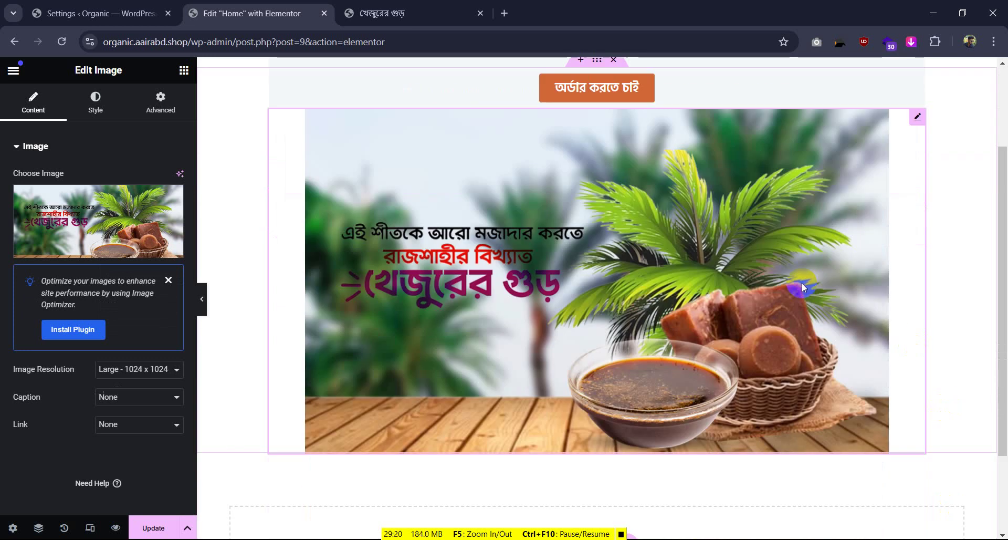
click(202, 299)
scroll(354, 300, up, 2)
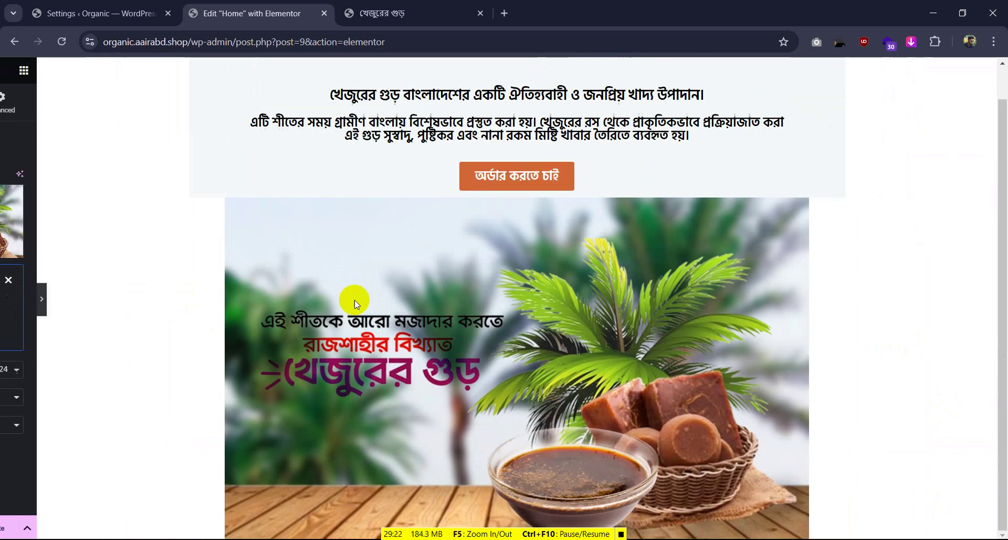
click(5, 298)
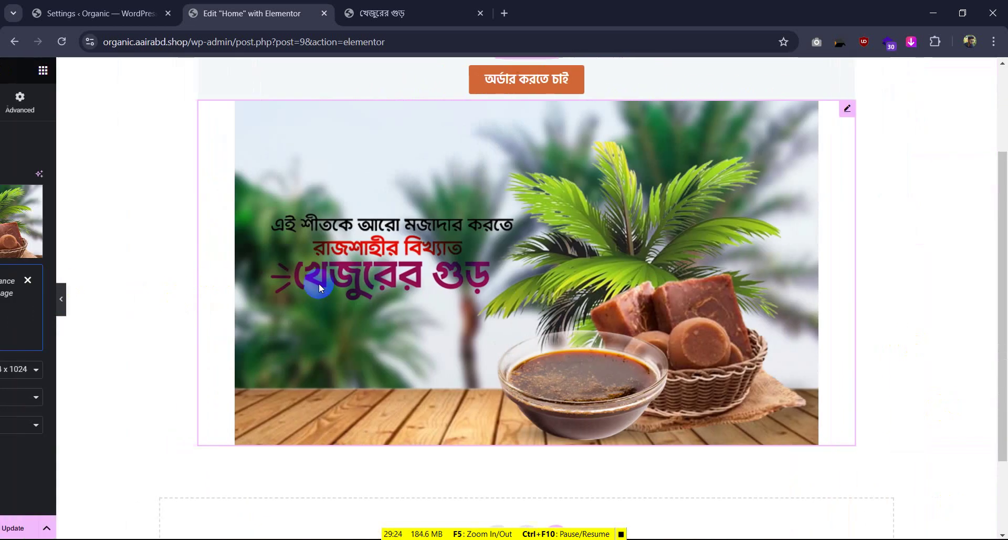
click(409, 13)
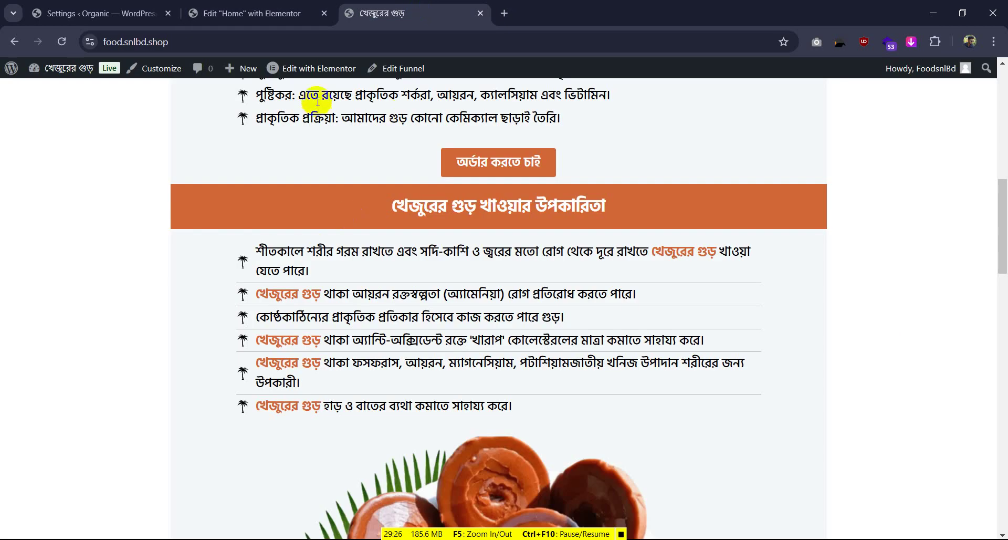
scroll(288, 175, up, 10)
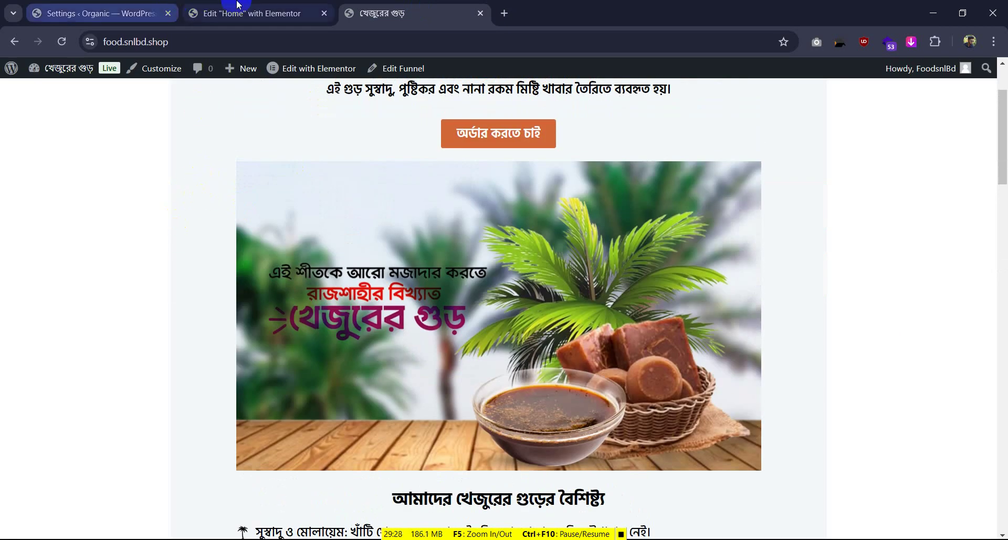
click(247, 14)
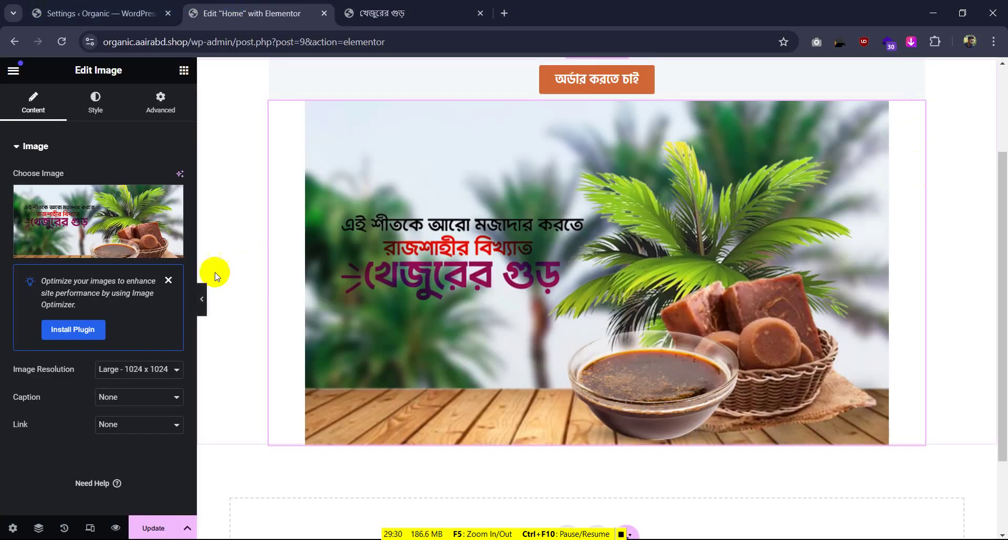
Set the banner image's Classic background to #f4f8fa from clipboard history, then preview
click(160, 101)
scroll(112, 283, down, 8)
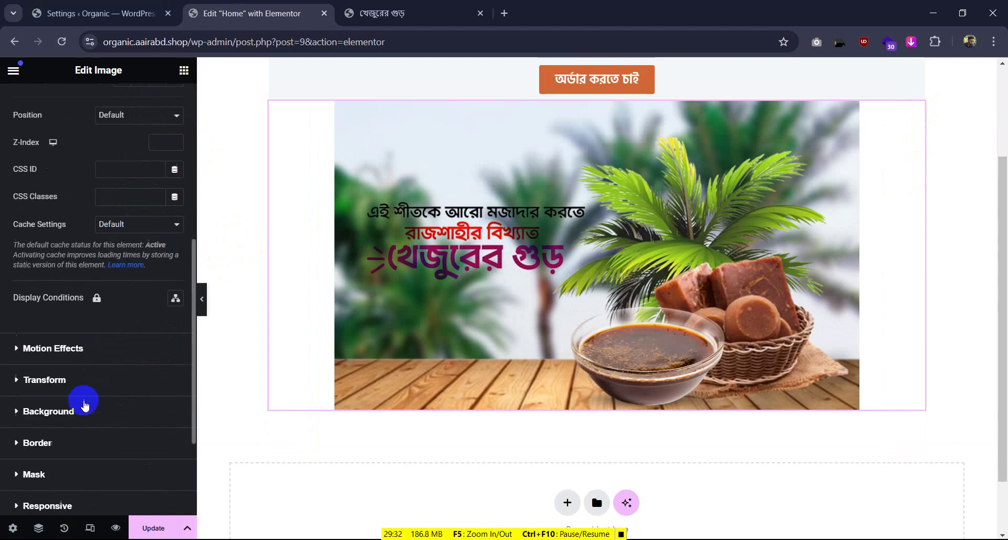
click(76, 406)
scroll(162, 355, down, 4)
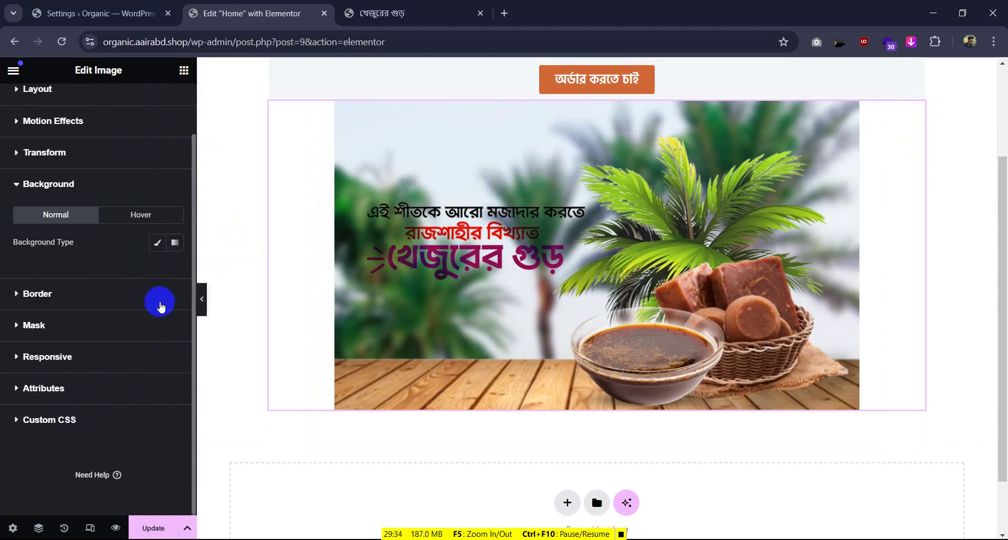
click(158, 244)
click(175, 270)
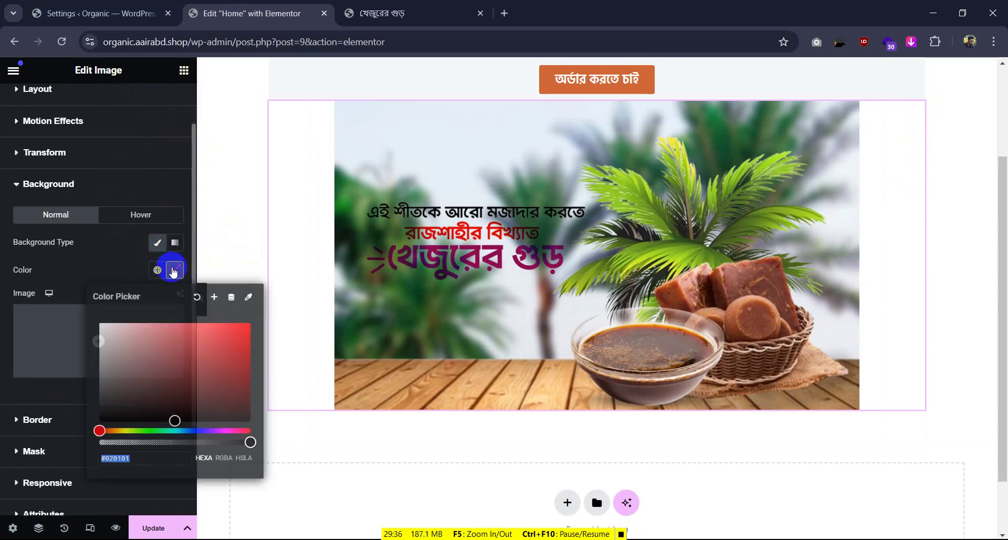
key(super+v)
scroll(209, 333, down, 2)
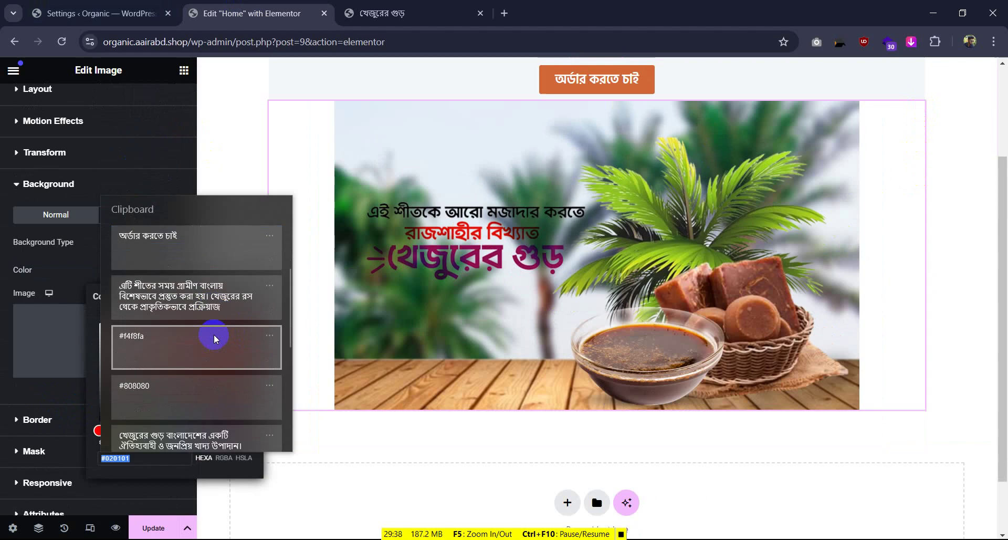
click(153, 351)
click(308, 457)
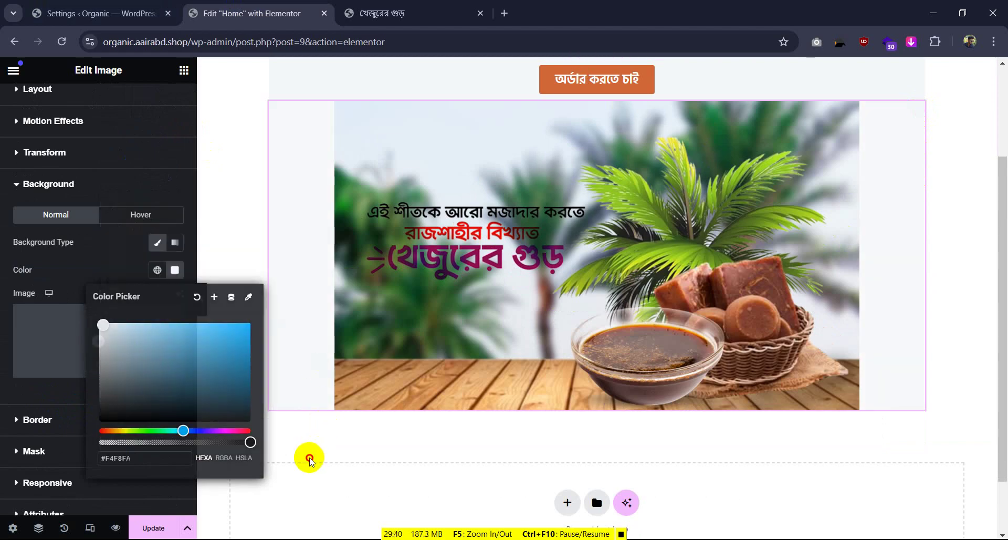
click(202, 305)
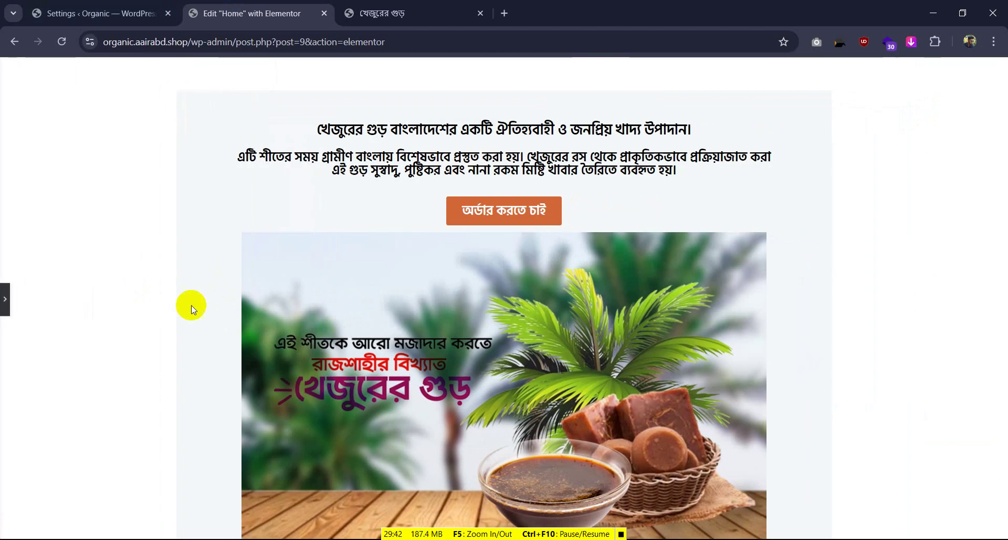
click(655, 287)
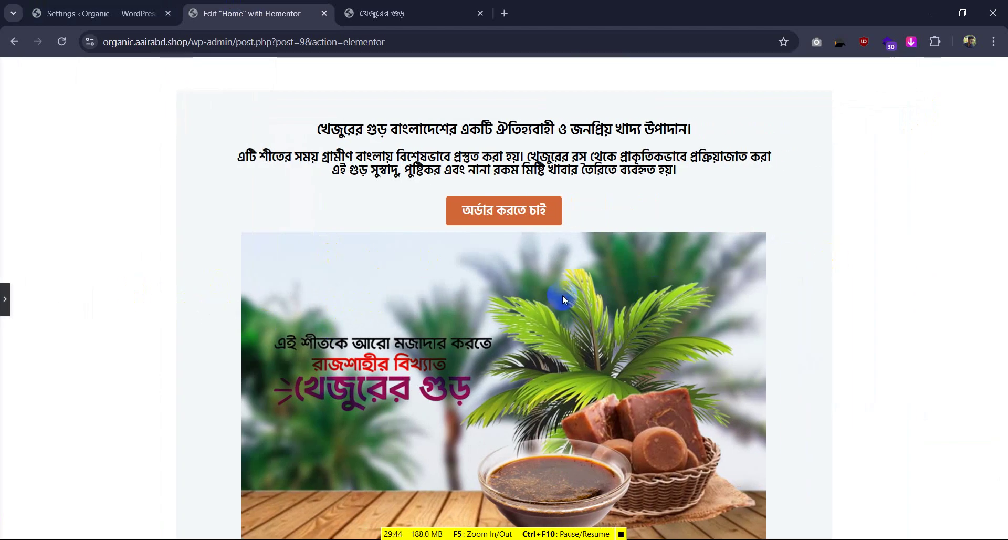
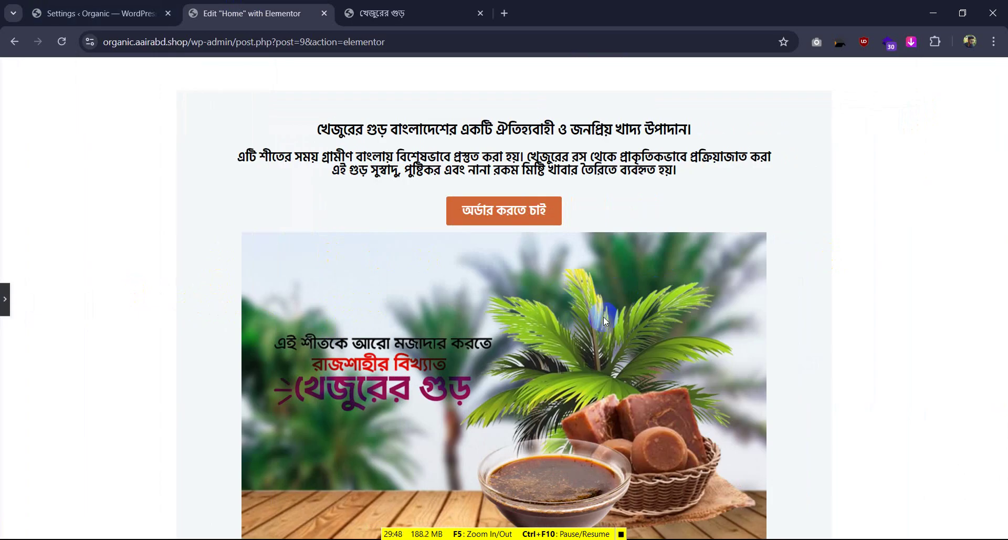
Add a Video widget below the jaggery banner image
click(5, 298)
scroll(360, 254, down, 5)
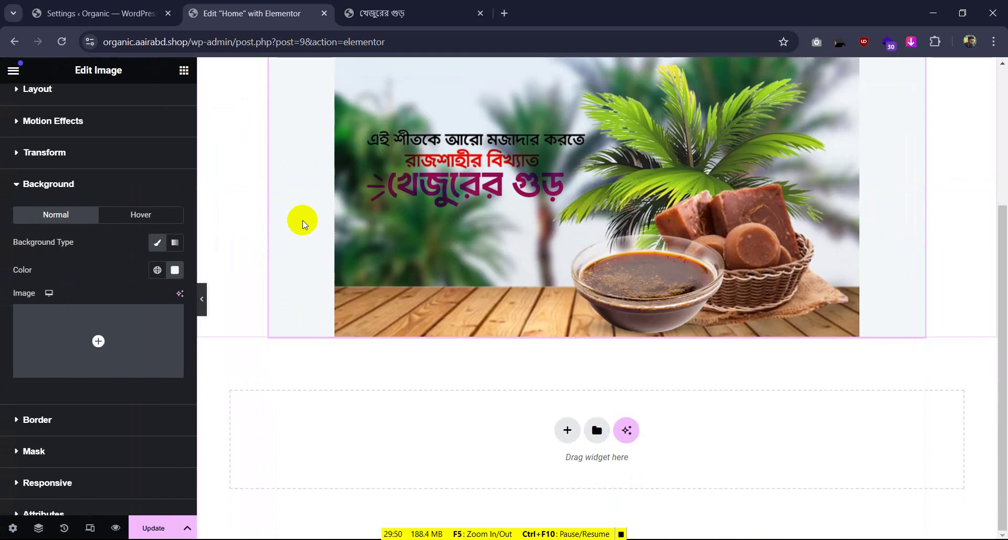
click(183, 70)
scroll(140, 153, down, 7)
scroll(81, 321, up, 3)
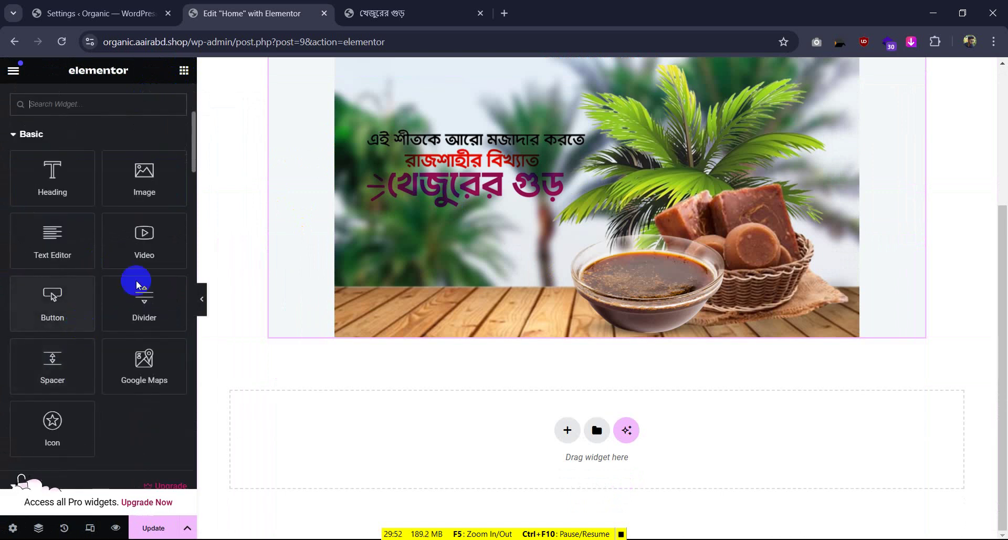
drag(140, 251, 601, 335)
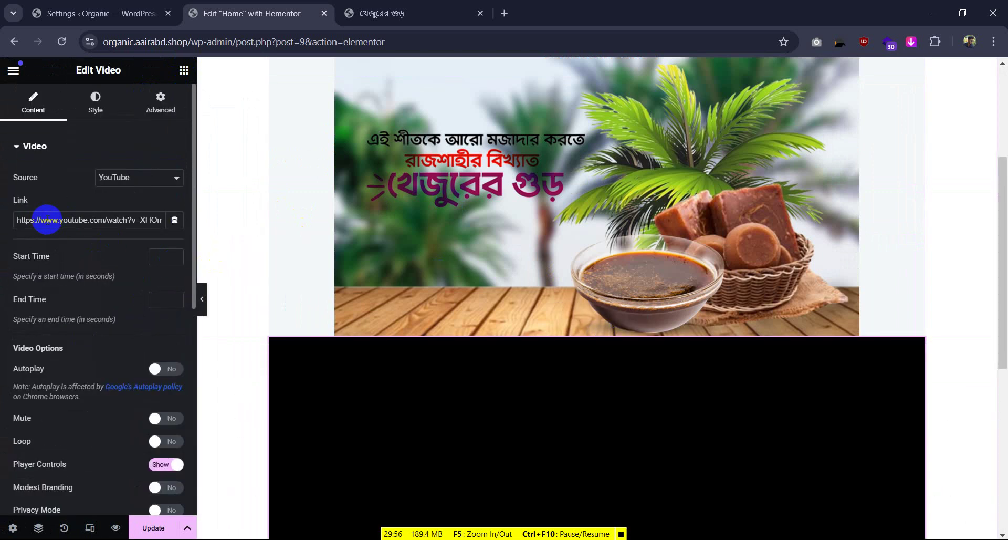
Delete the video block from the page again
scroll(524, 214, down, 6)
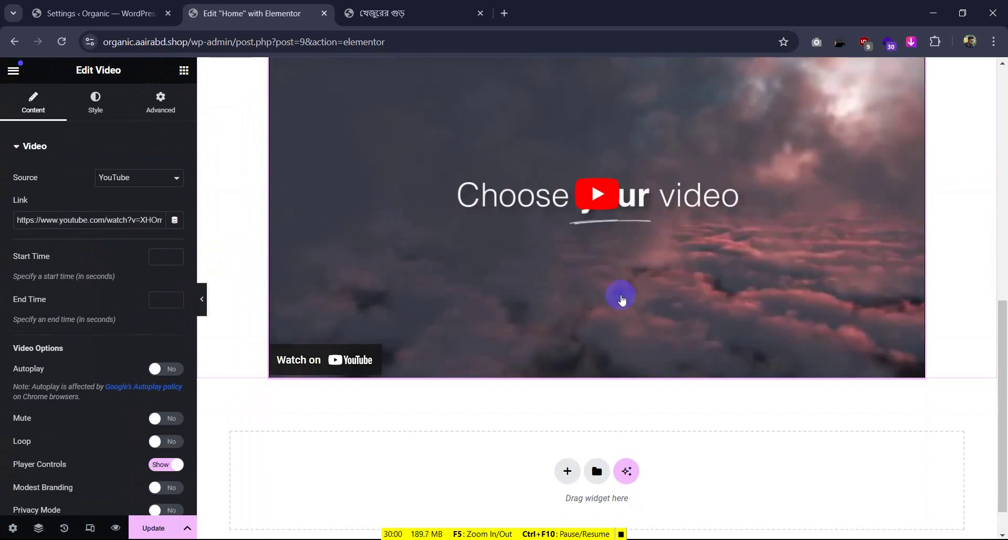
scroll(622, 299, up, 4)
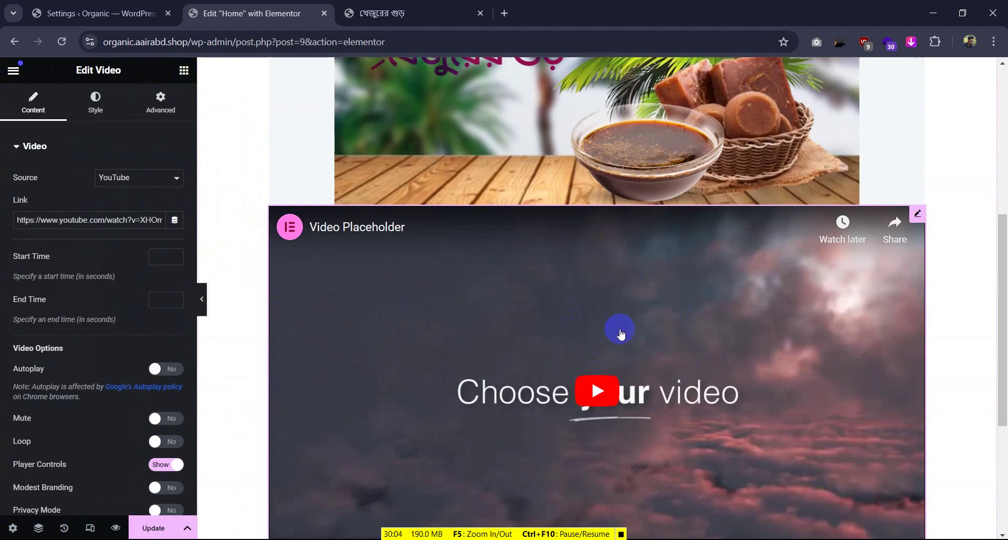
scroll(620, 332, down, 2)
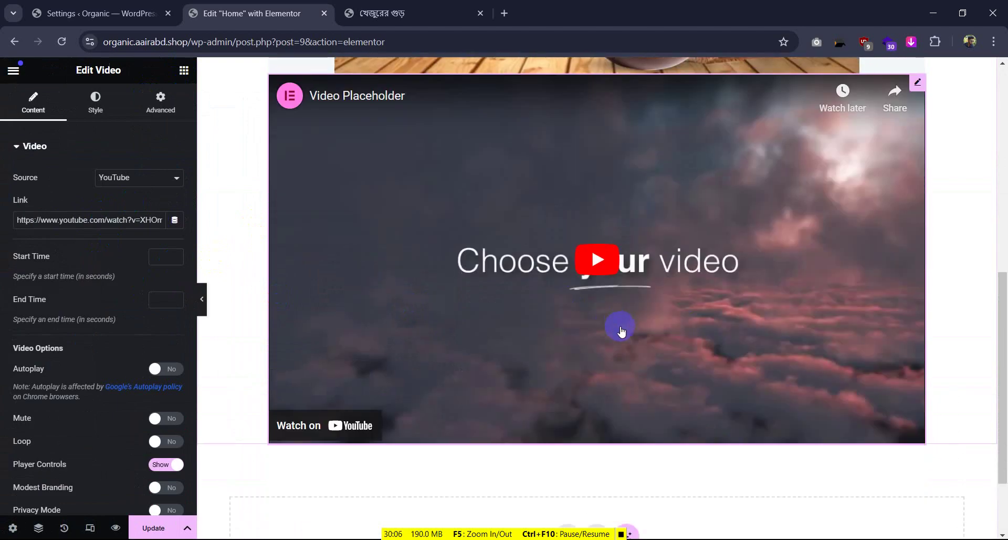
right_click(551, 278)
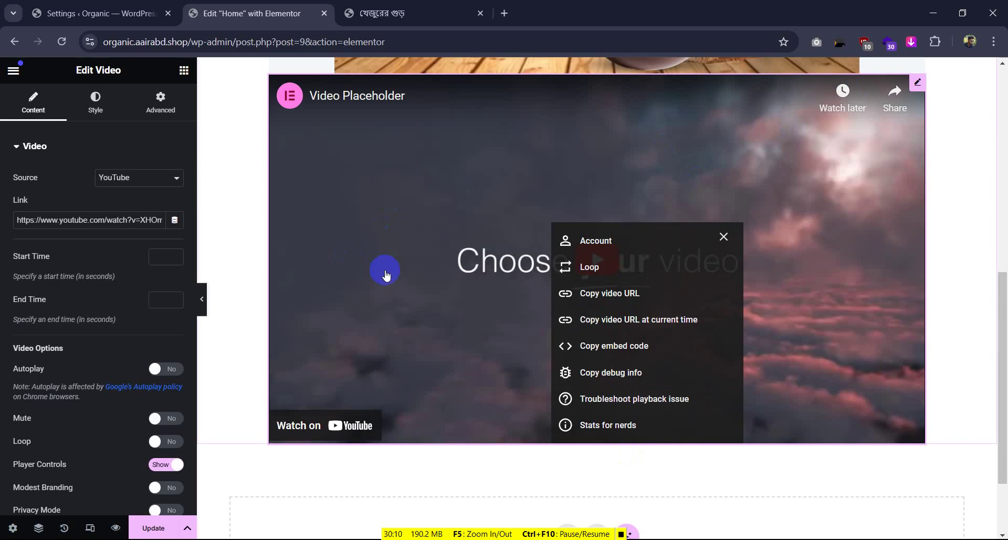
scroll(581, 387, up, 4)
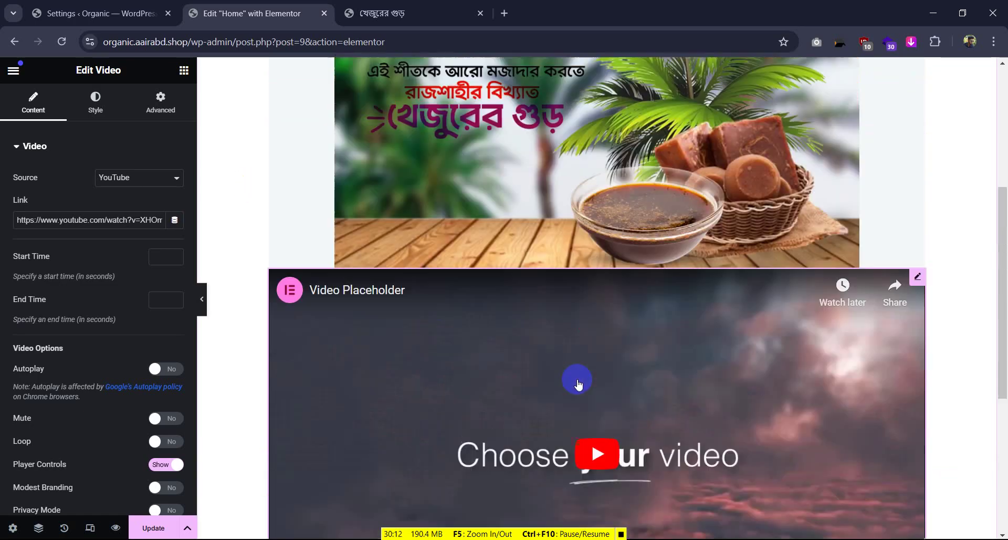
key(Delete)
scroll(652, 353, up, 4)
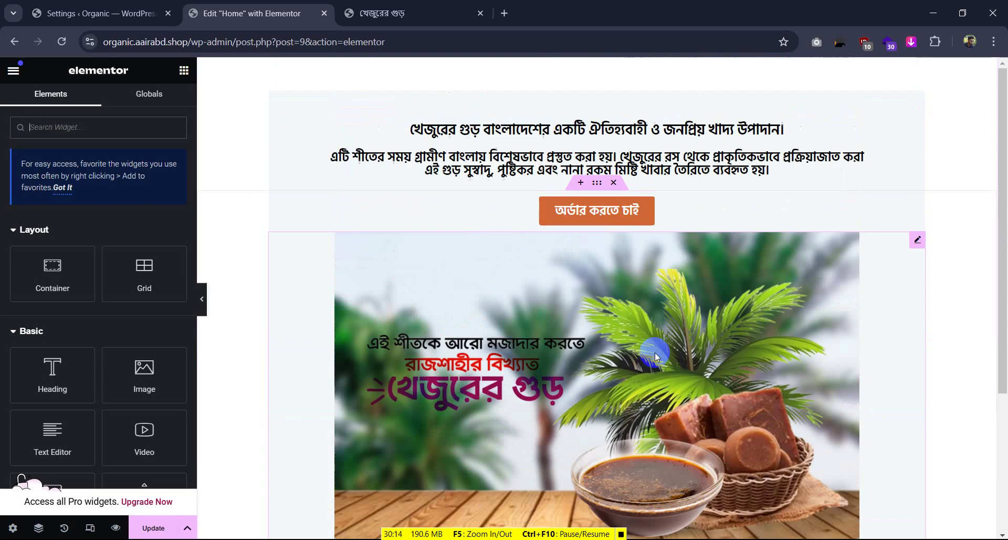
Give the banner image 10 px of top padding after checking the live site
key(ctrl+Tab)
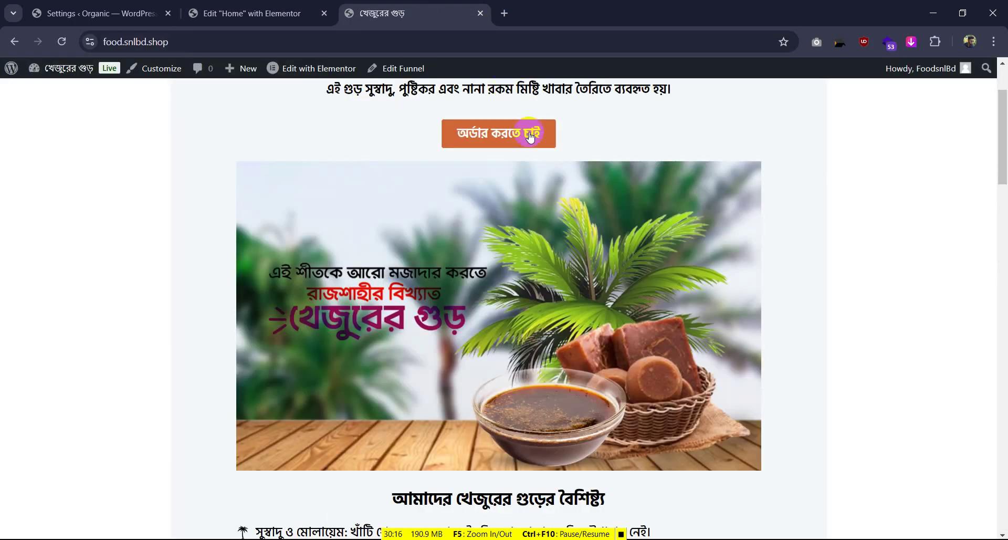
click(247, 13)
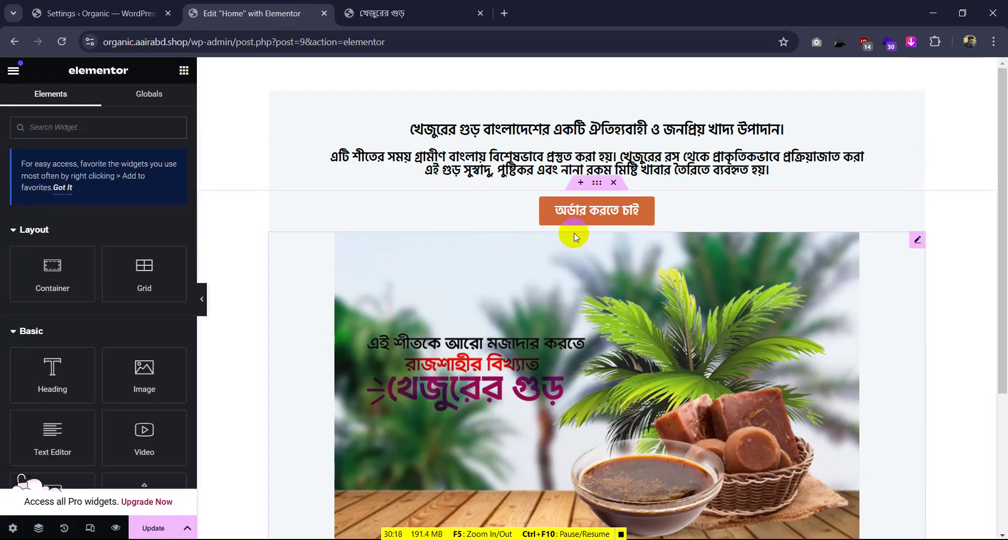
click(918, 240)
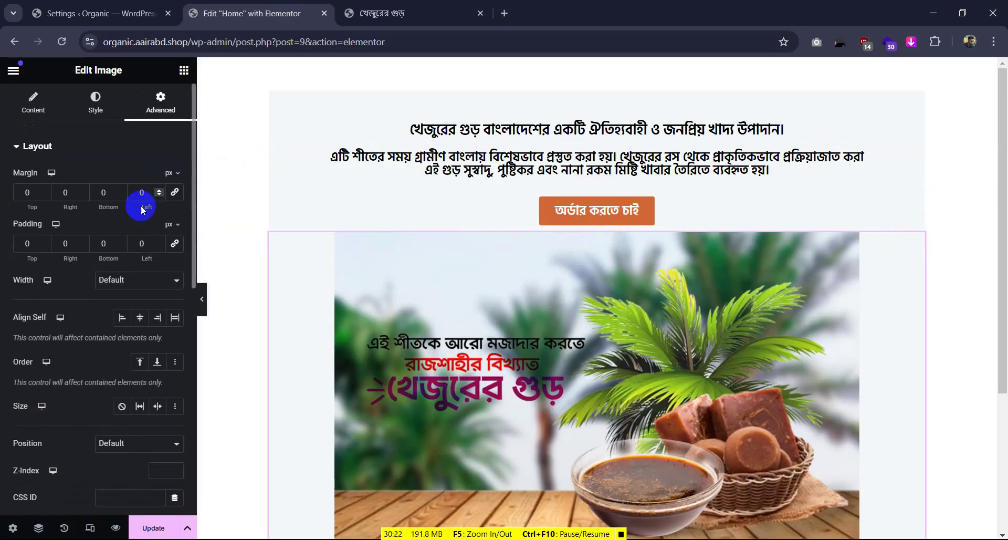
text(10)
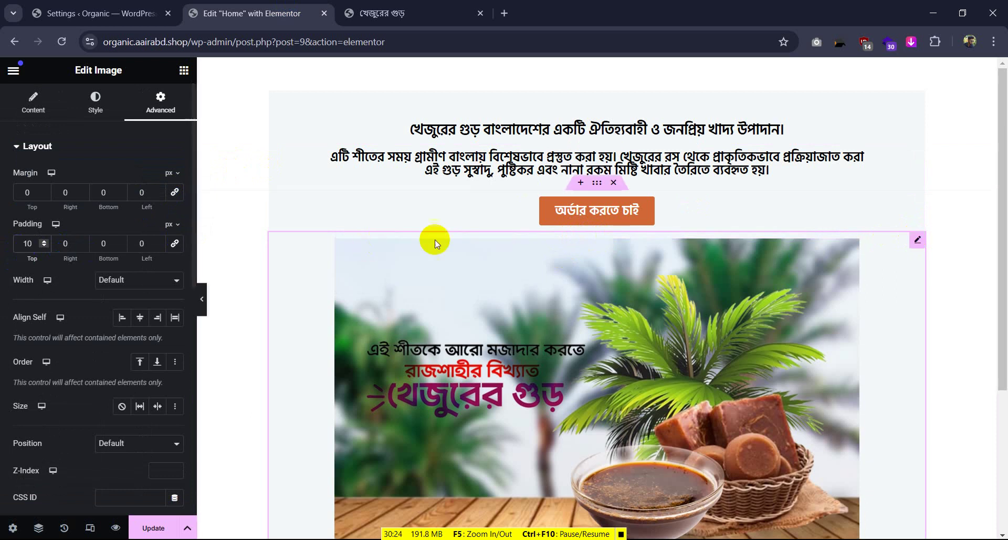
scroll(601, 185, down, 1)
scroll(476, 213, down, 2)
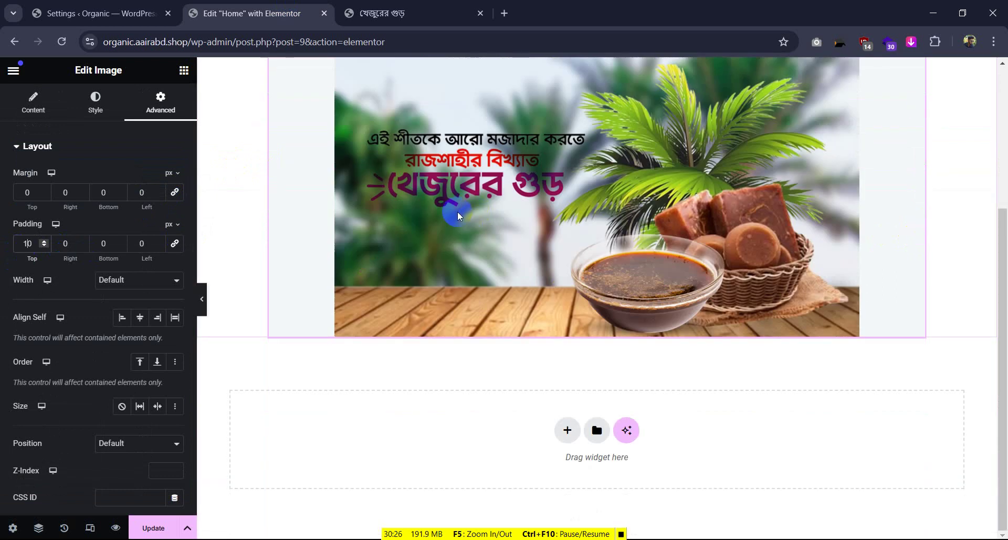
Set the banner image's bottom padding to 10 px, comparing spacing with the live page
click(391, 11)
scroll(518, 361, down, 2)
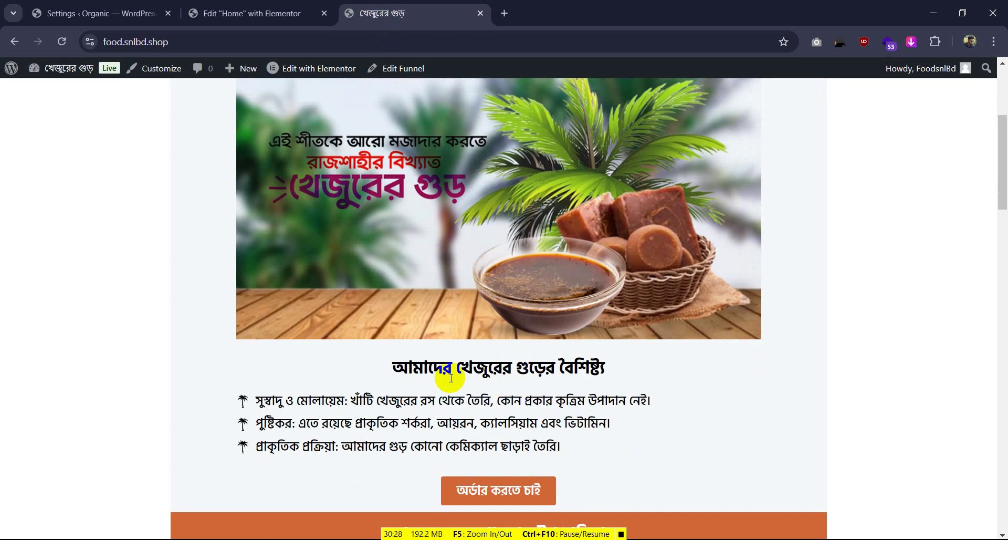
click(289, 10)
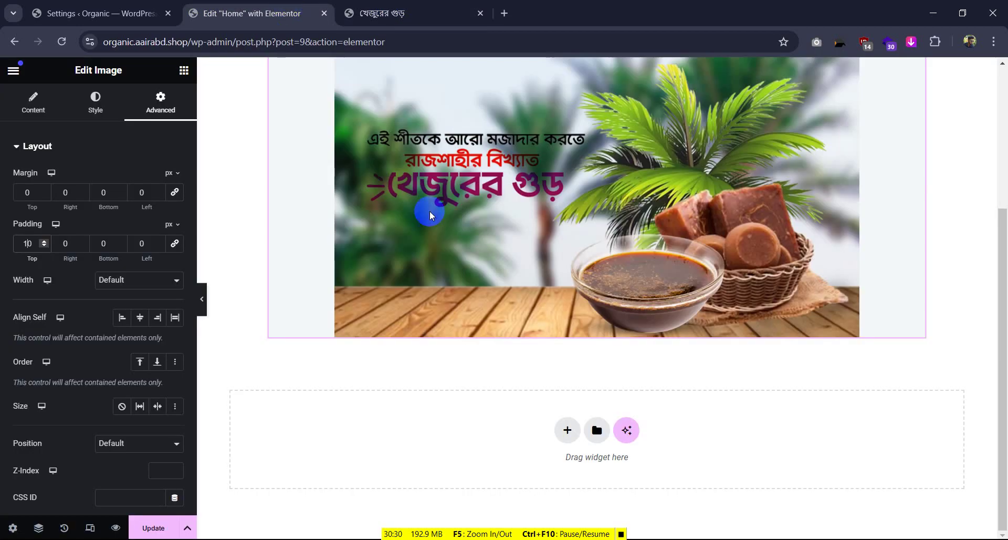
click(93, 244)
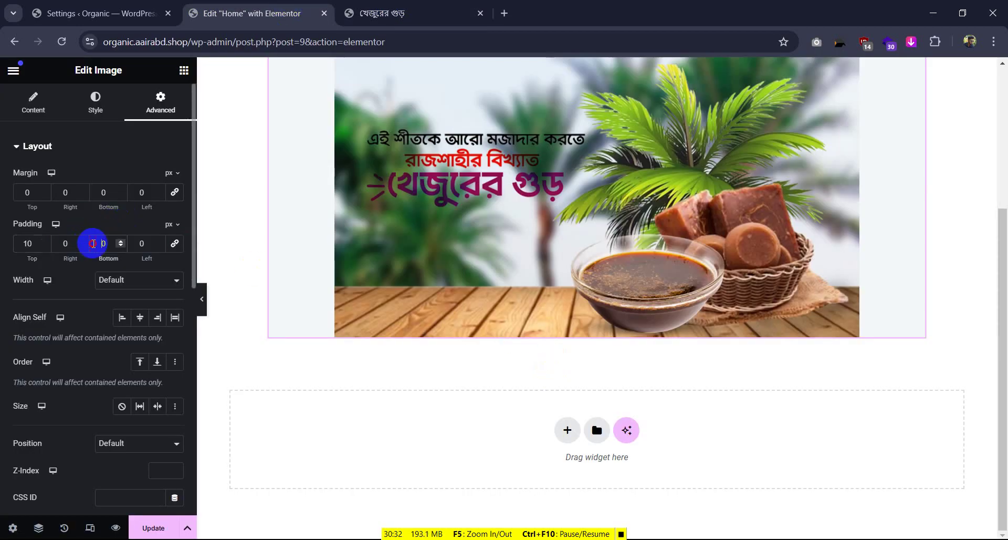
text(1)
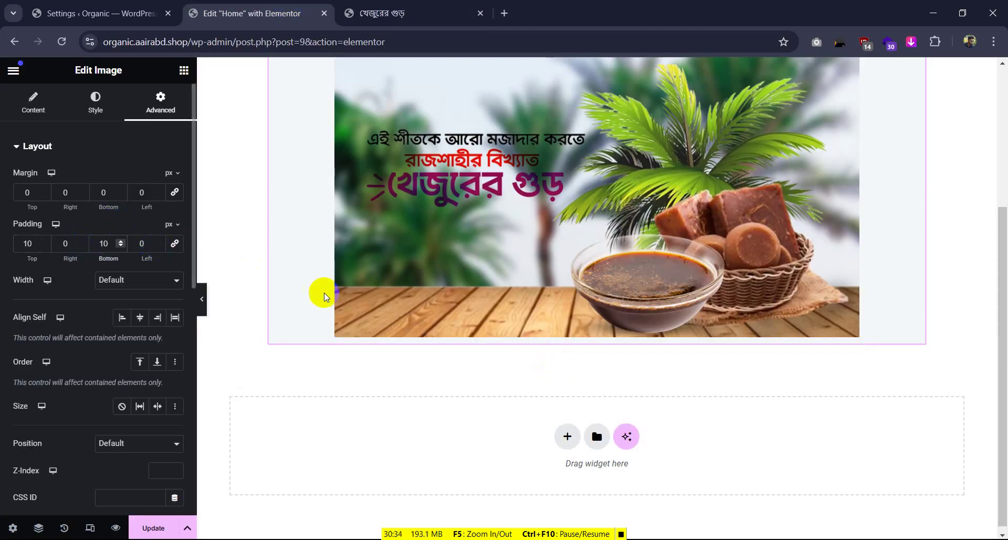
click(379, 5)
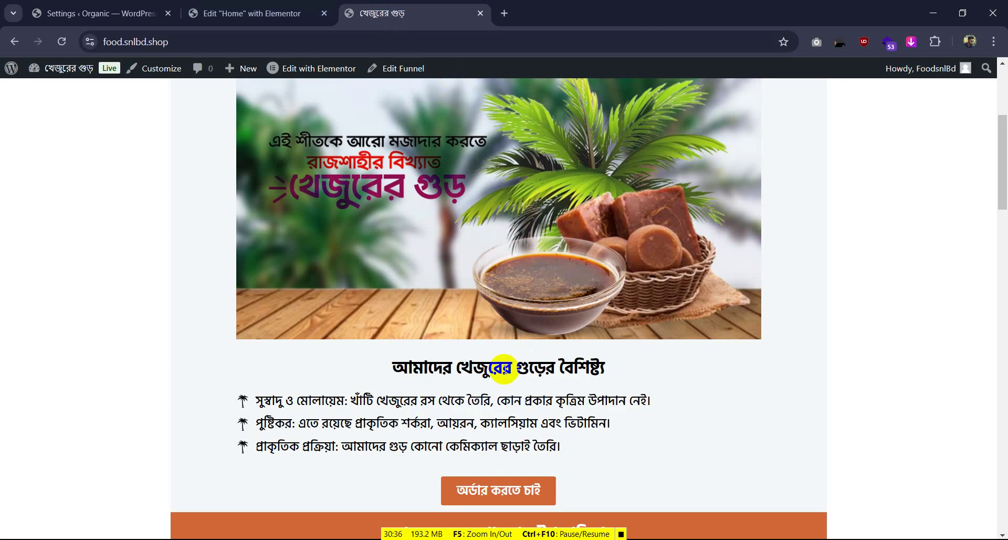
click(247, 13)
scroll(487, 325, up, 3)
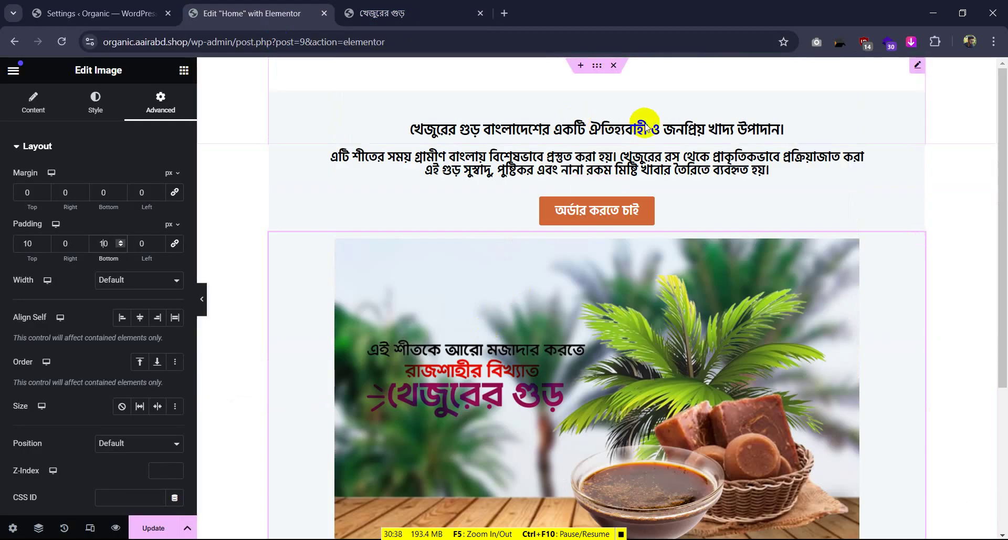
Copy the opening heading and paste it into the drop area below the banner
right_click(594, 125)
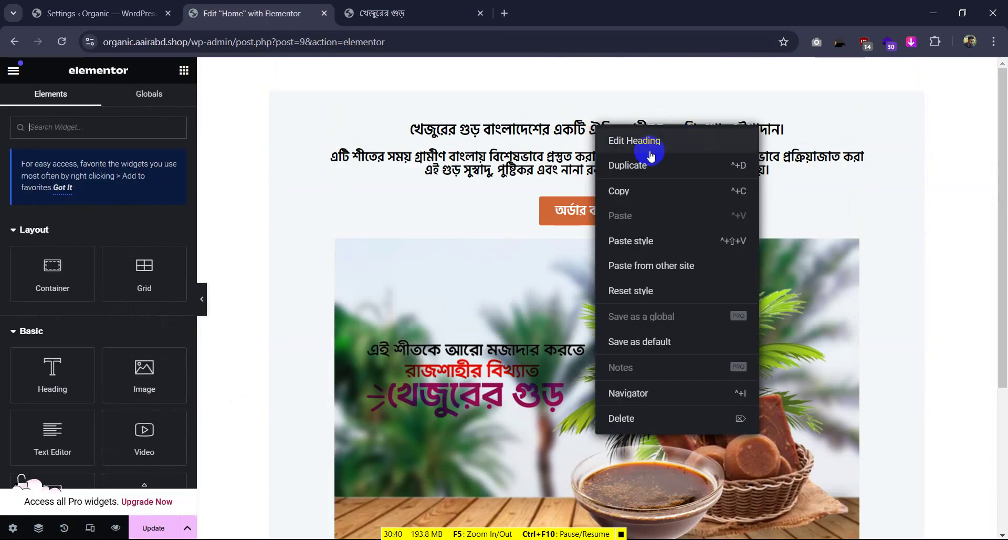
click(636, 192)
scroll(635, 190, down, 4)
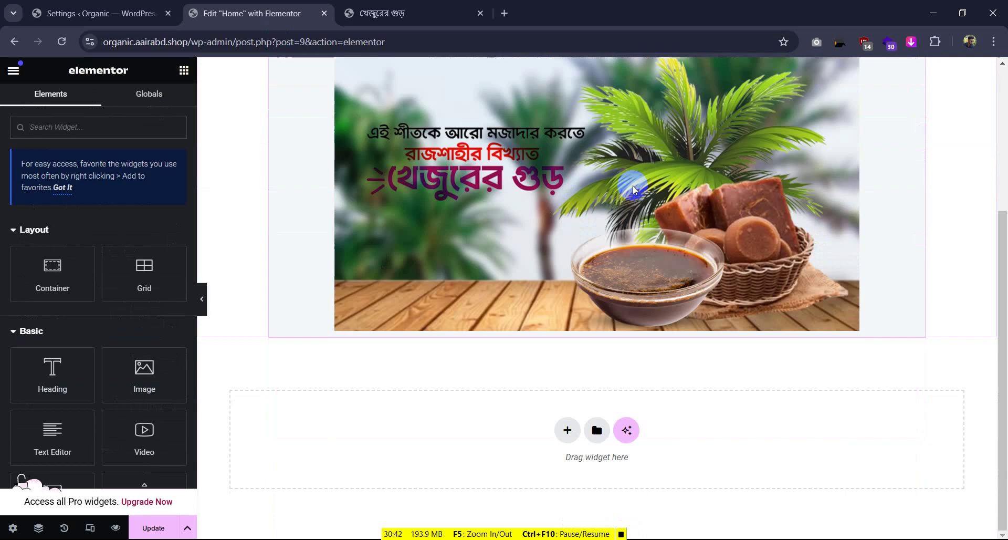
right_click(562, 423)
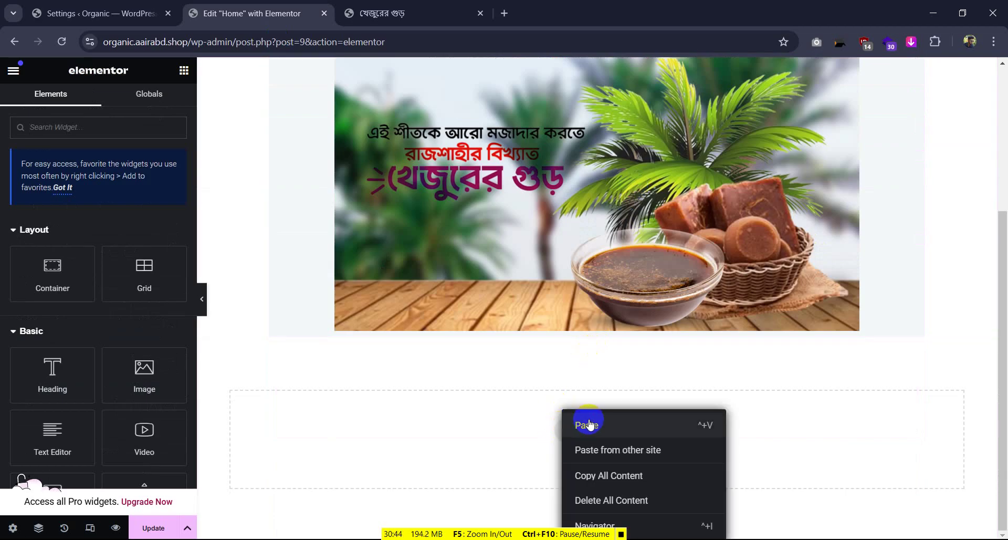
click(590, 425)
Change the pasted heading's top margin and top padding from 50 to 0, and zero its container's spacing
click(612, 330)
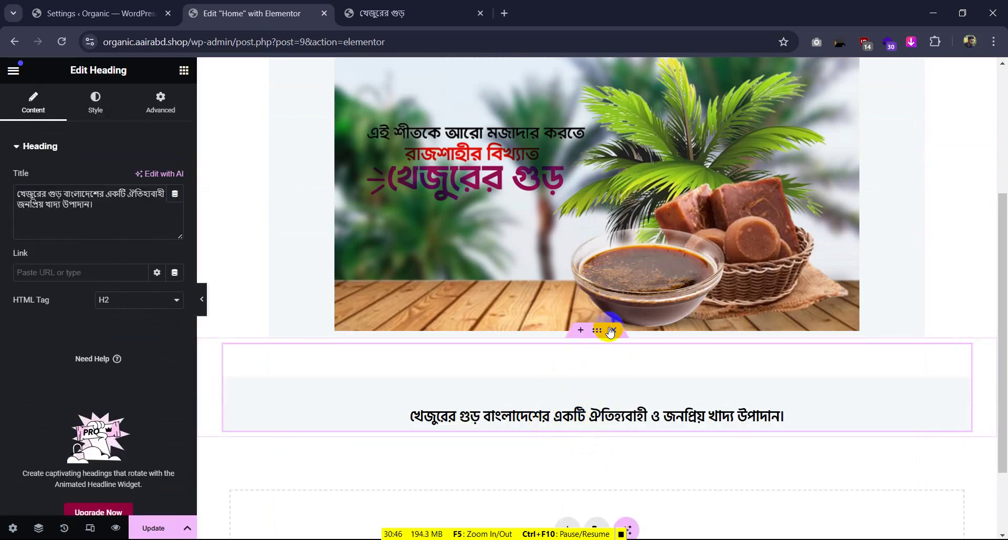
click(160, 101)
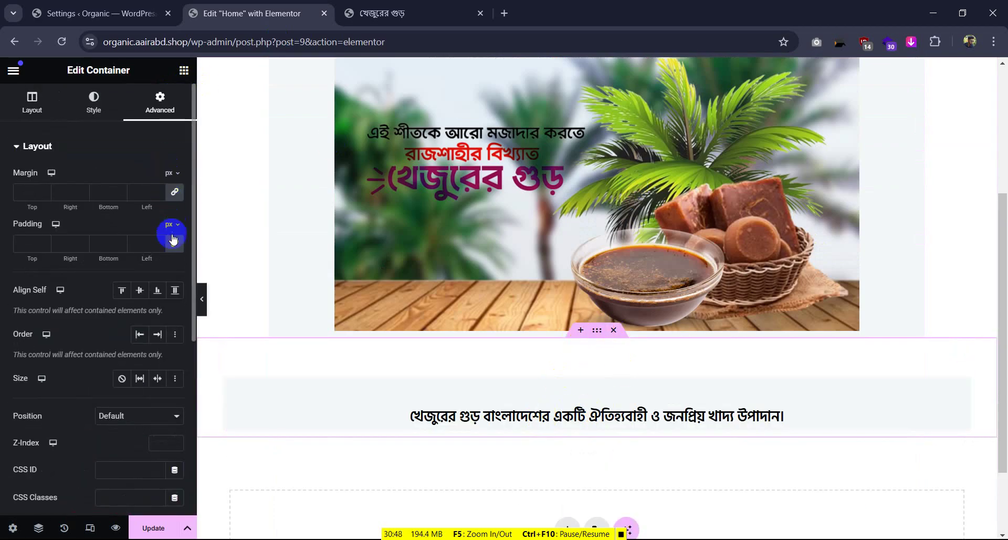
click(800, 373)
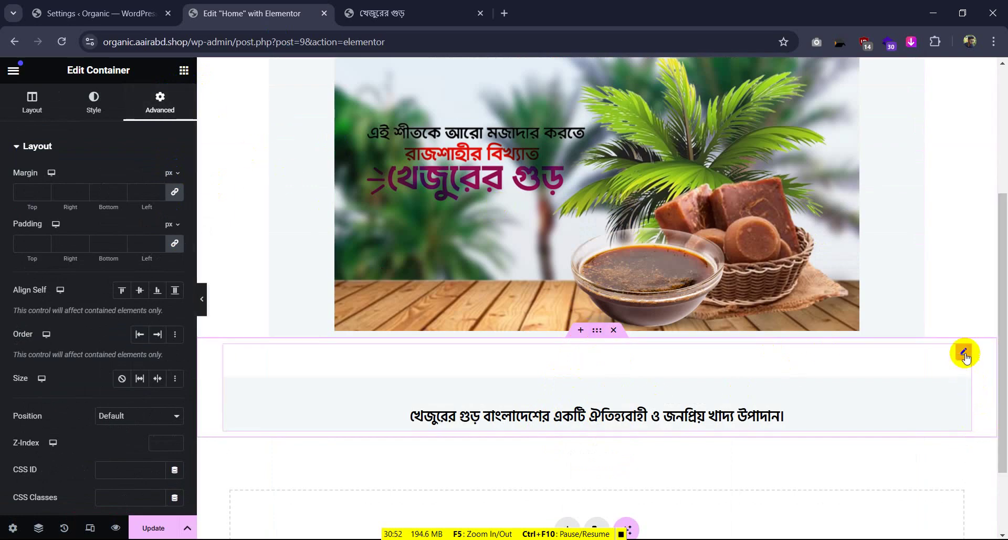
click(963, 351)
click(160, 101)
click(42, 192)
double_click(34, 194)
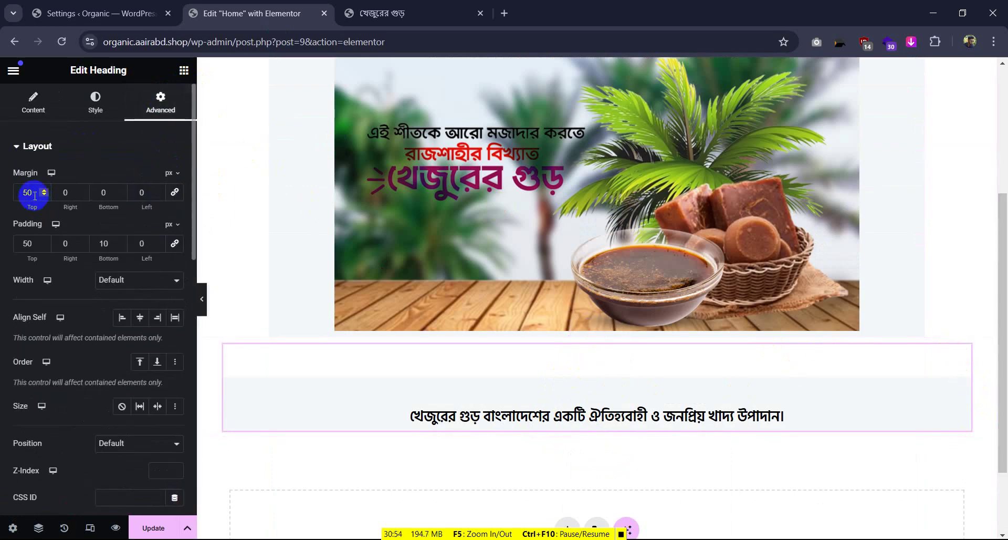
text(0)
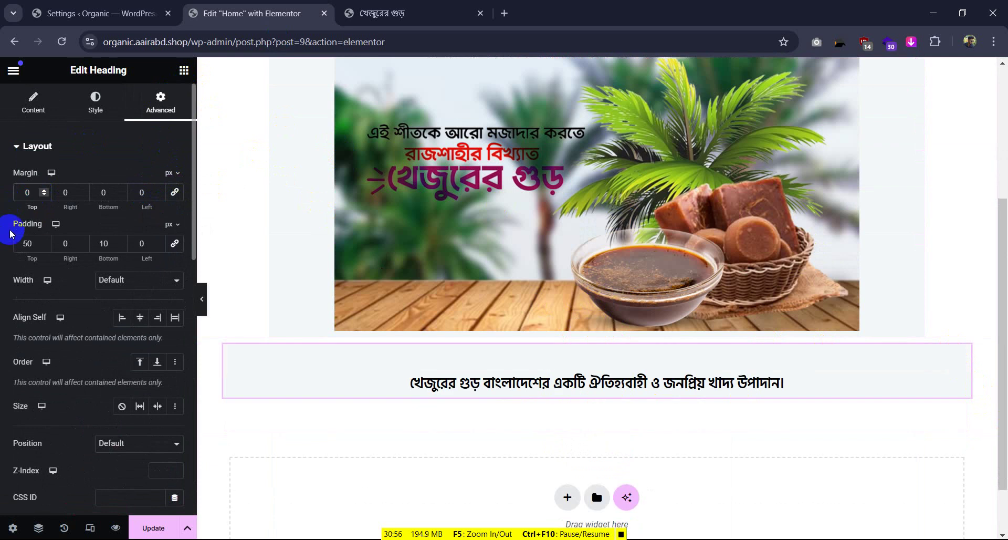
double_click(14, 246)
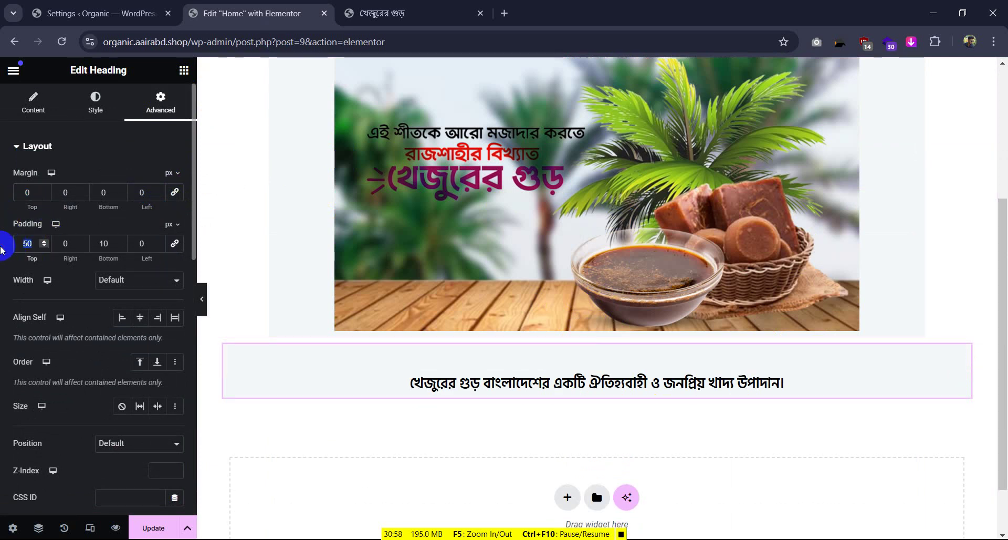
text(0)
click(605, 337)
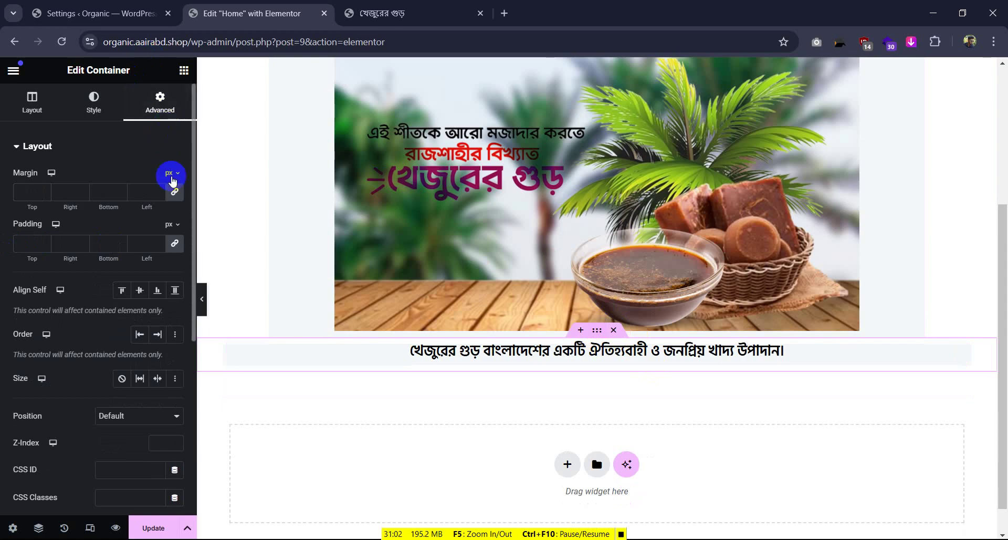
click(175, 243)
click(534, 389)
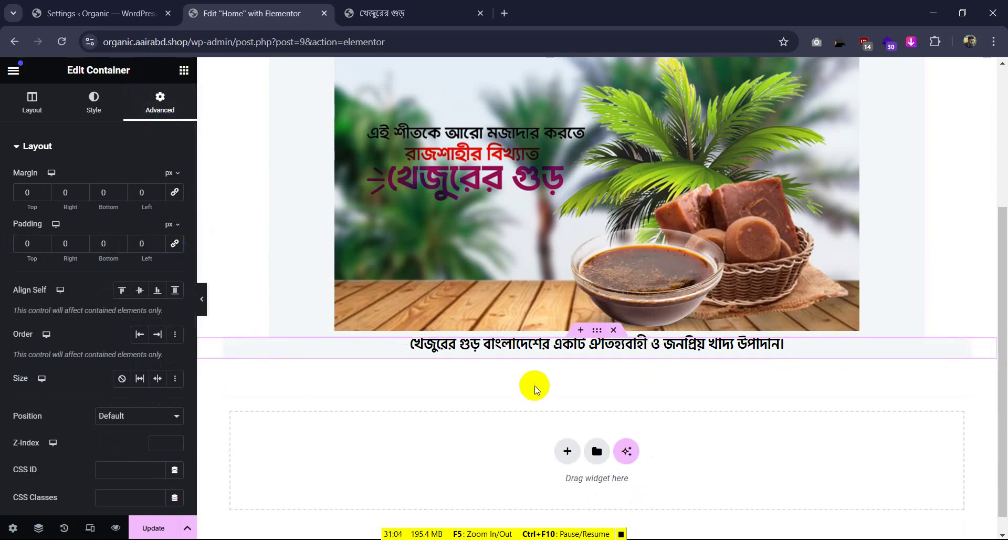
Set the container width to 1000 px, checking against the live reference page
click(202, 299)
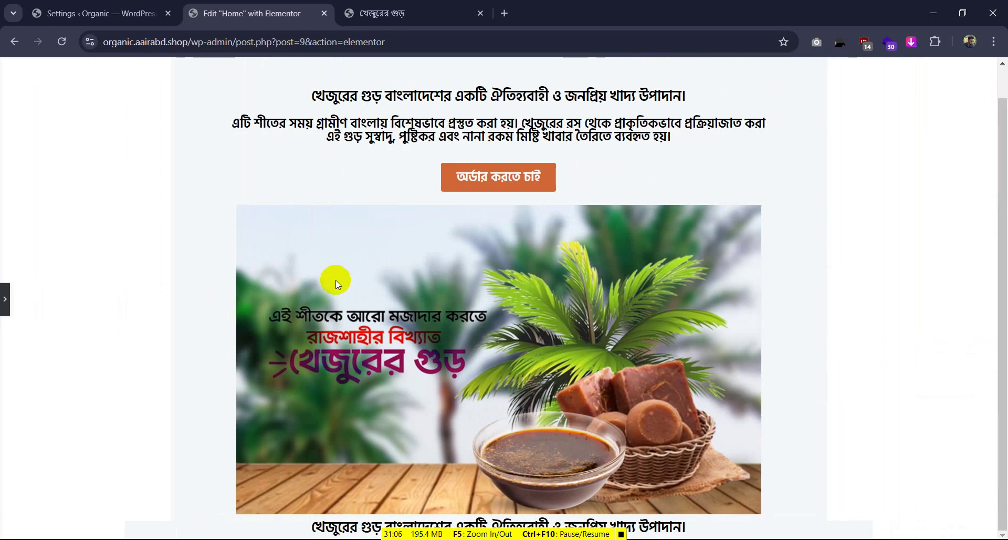
click(5, 299)
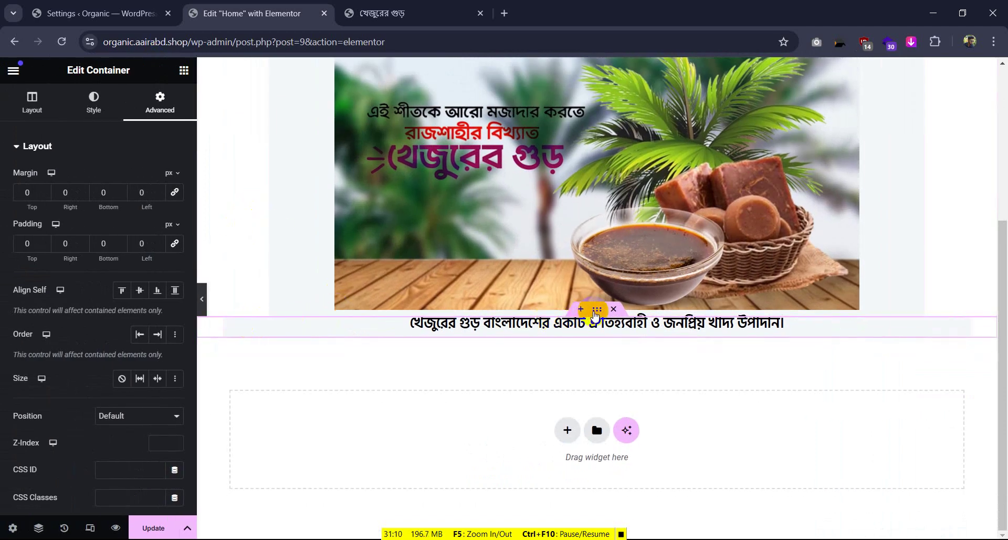
click(49, 98)
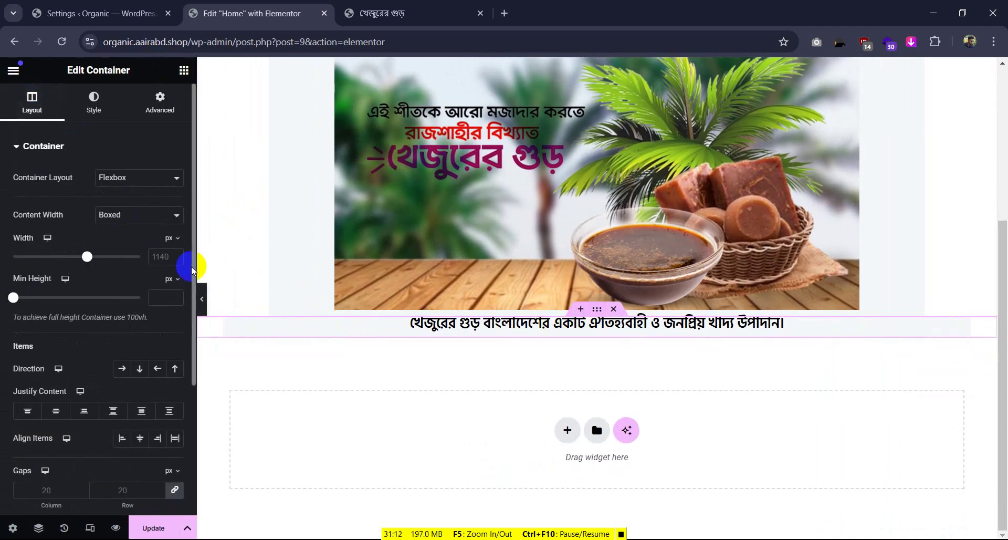
click(156, 258)
text(1000)
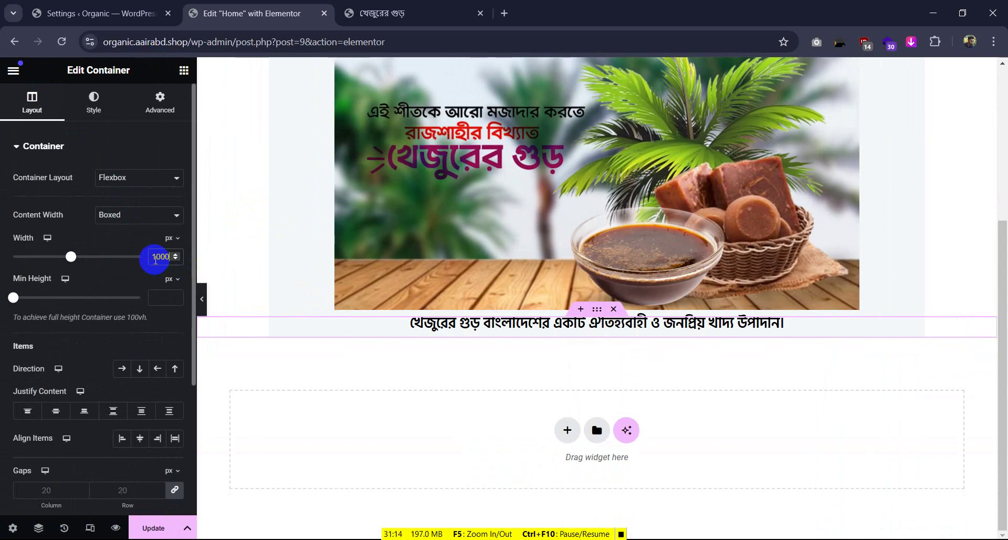
scroll(497, 370, up, 5)
scroll(497, 370, down, 5)
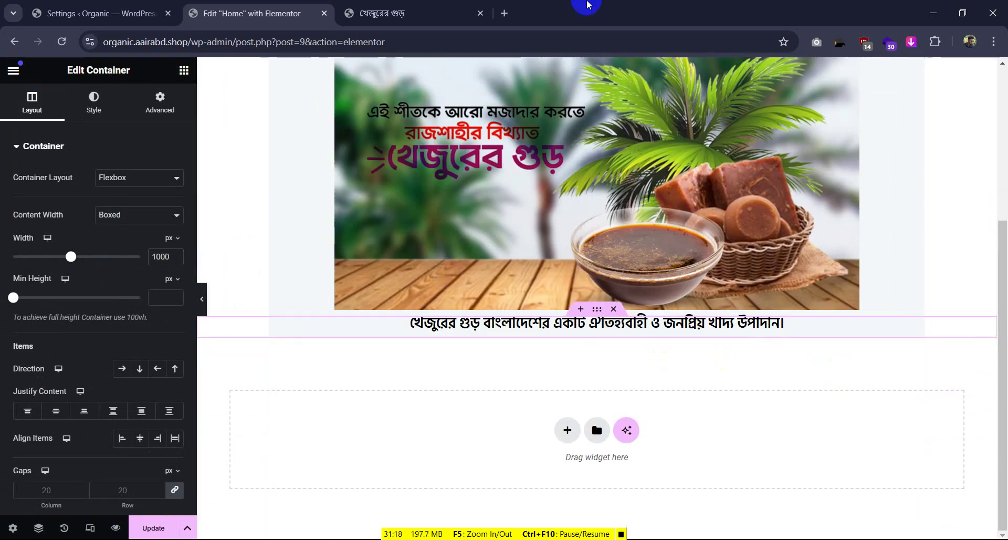
click(457, 14)
click(252, 13)
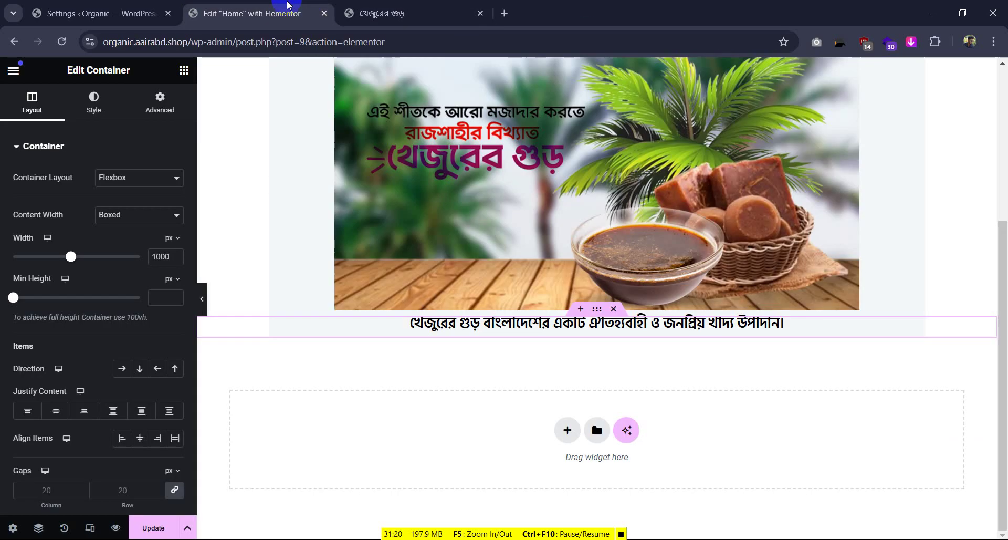
Give the heading 20 px top padding and preview the page full-width
click(918, 323)
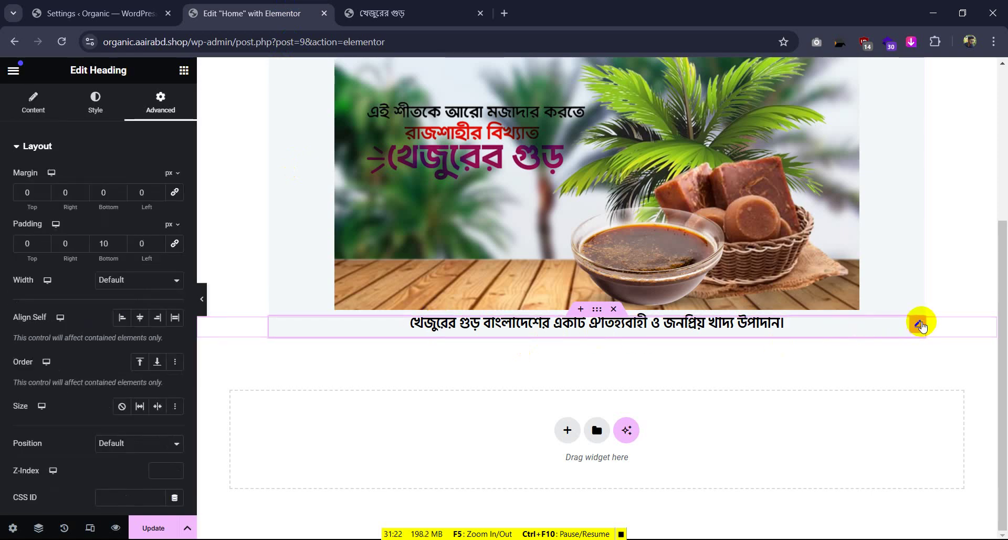
click(28, 243)
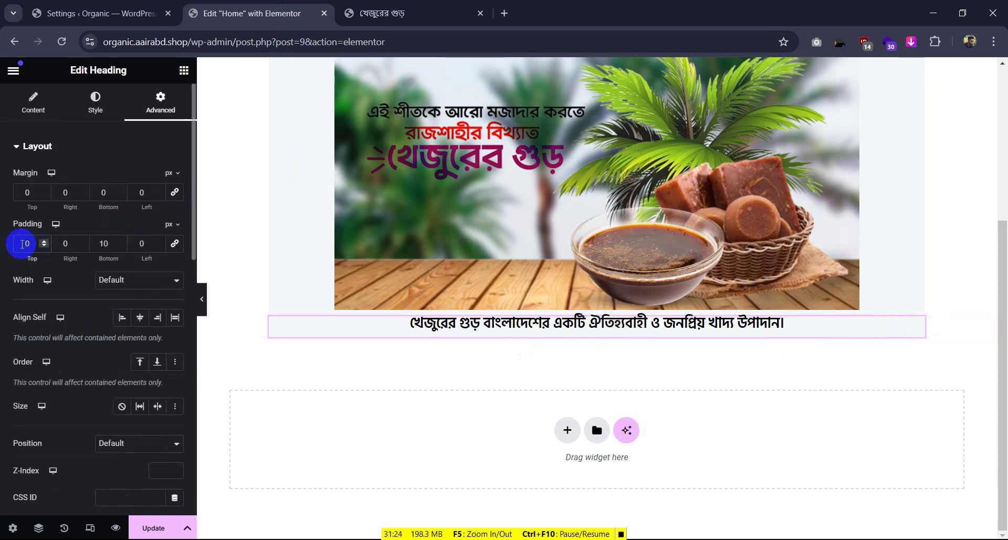
text(2)
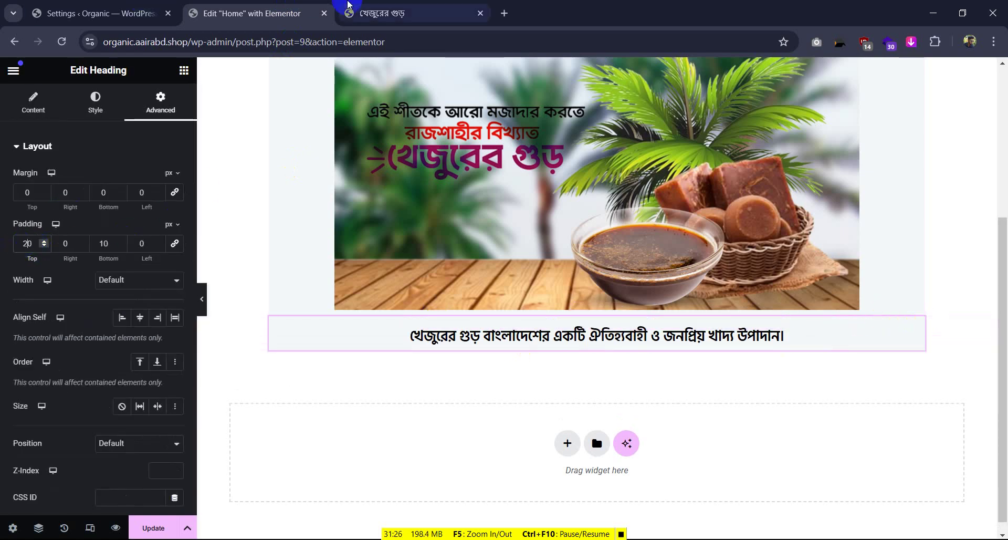
click(412, 13)
click(252, 13)
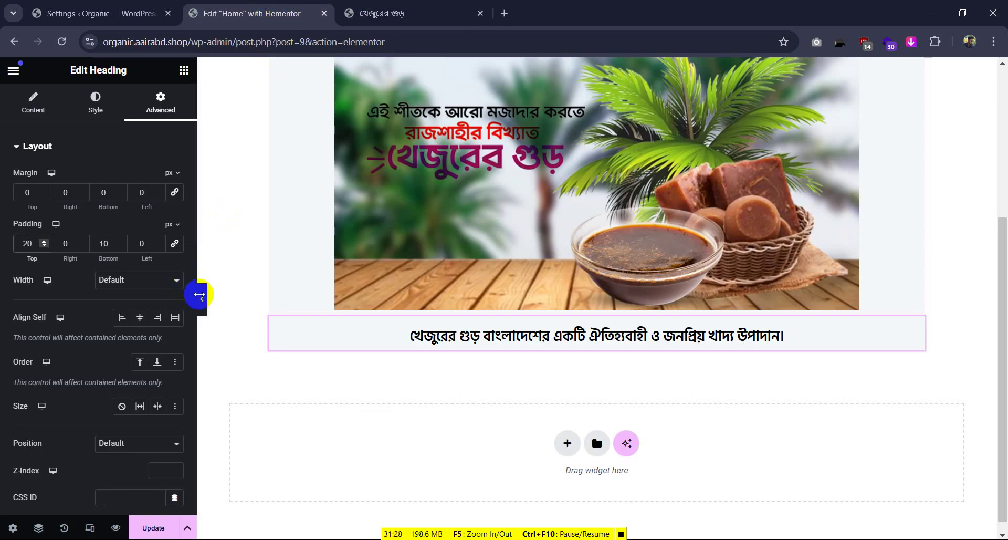
scroll(200, 295, up, 3)
click(202, 298)
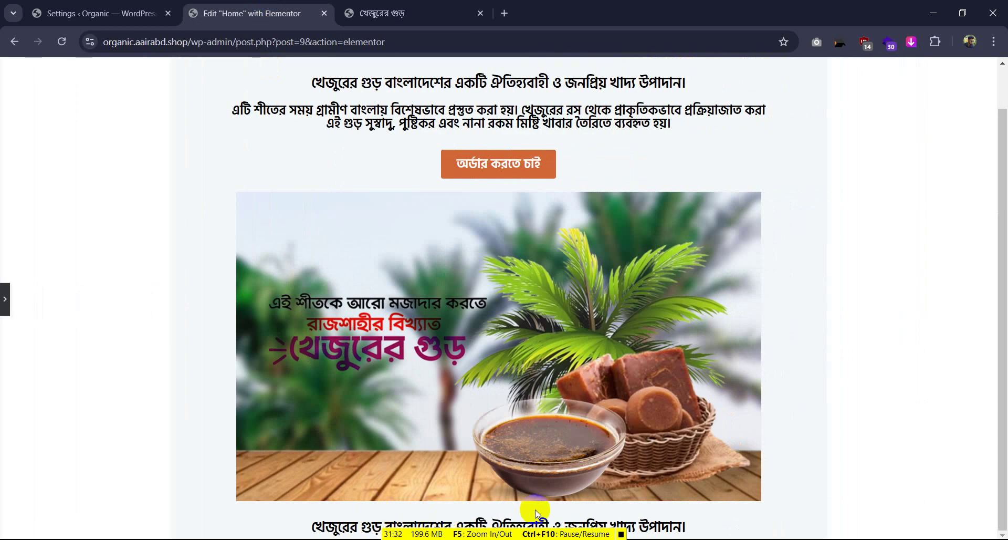
Replace the heading title with আমাদের খেজুরের গুড়ের বৈশিষ্ট্য copied from the live site
click(7, 305)
click(415, 13)
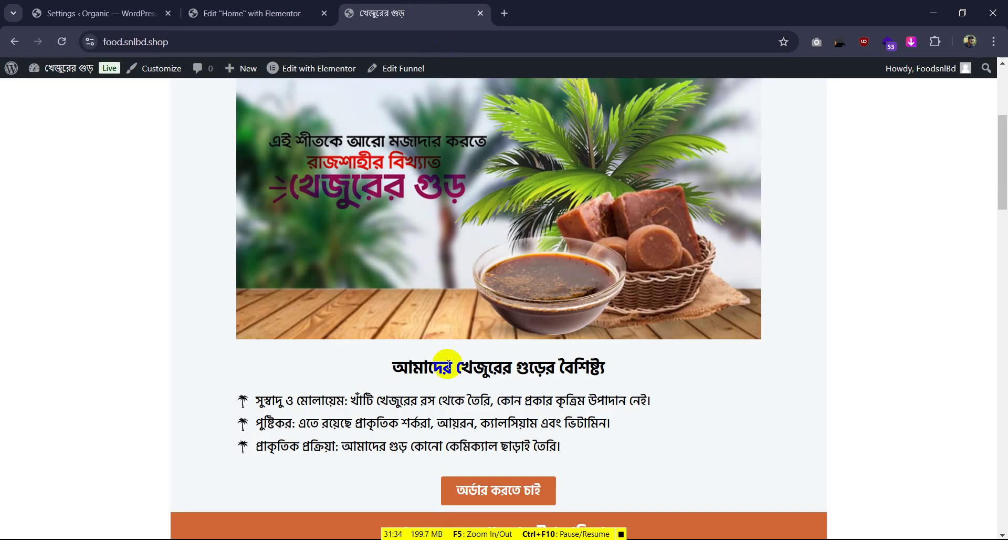
drag(381, 374, 622, 374)
key(ctrl+c)
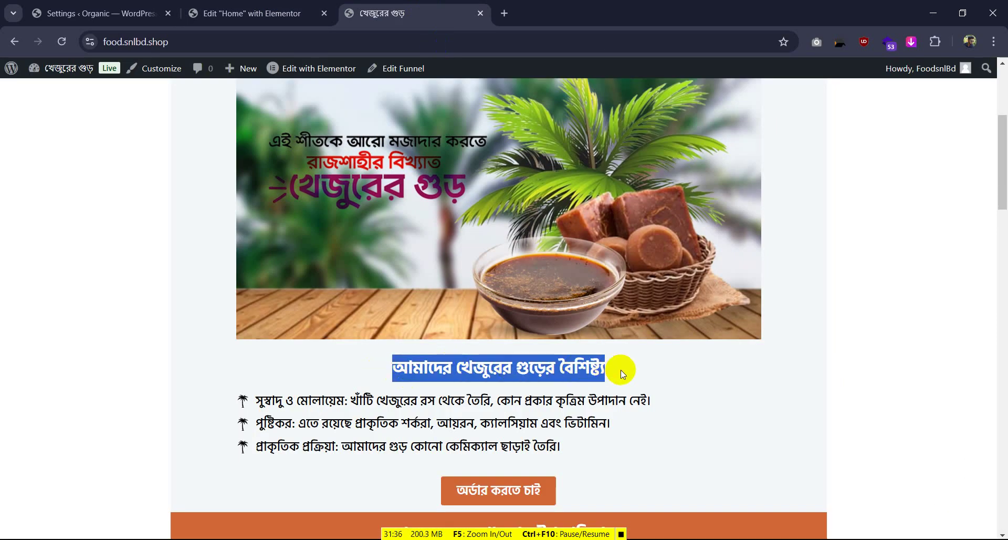
click(247, 13)
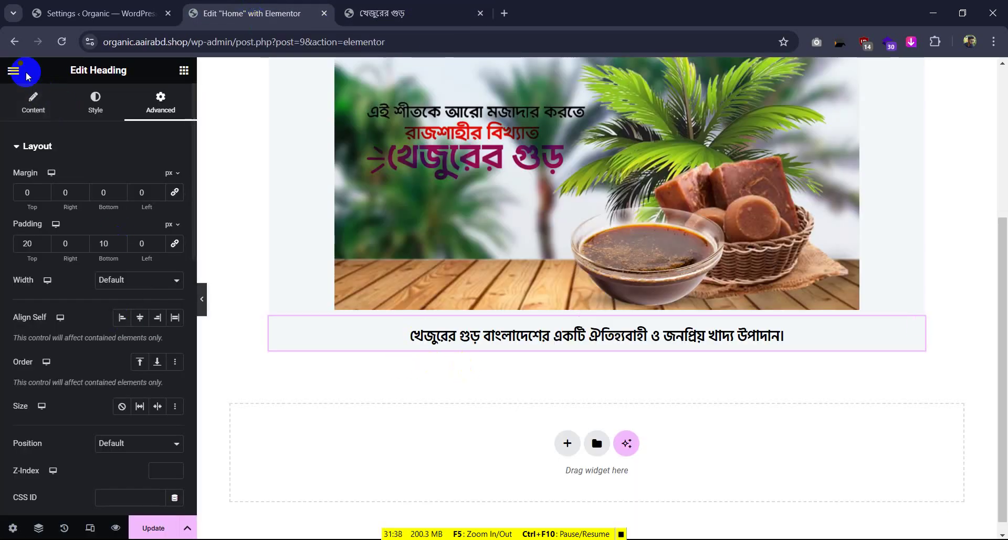
click(33, 102)
drag(99, 199, 9, 164)
key(ctrl+v)
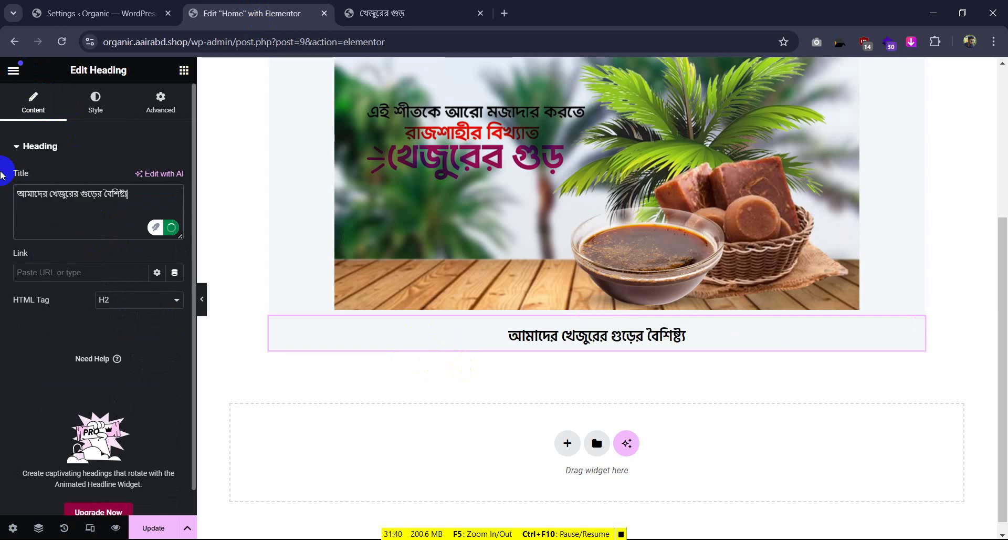
Inspect the reference heading's font size and weight in the developer tools
click(367, 4)
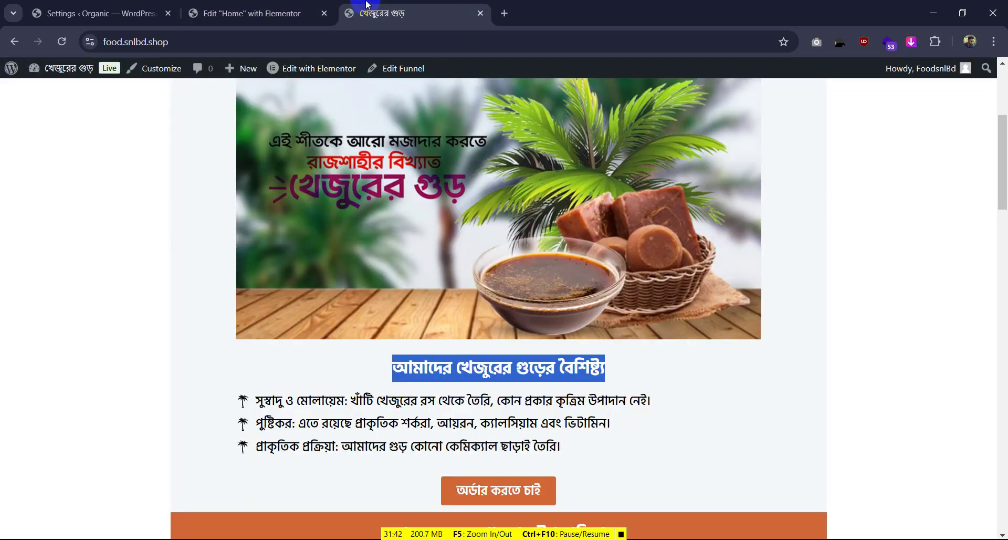
right_click(231, 368)
click(280, 349)
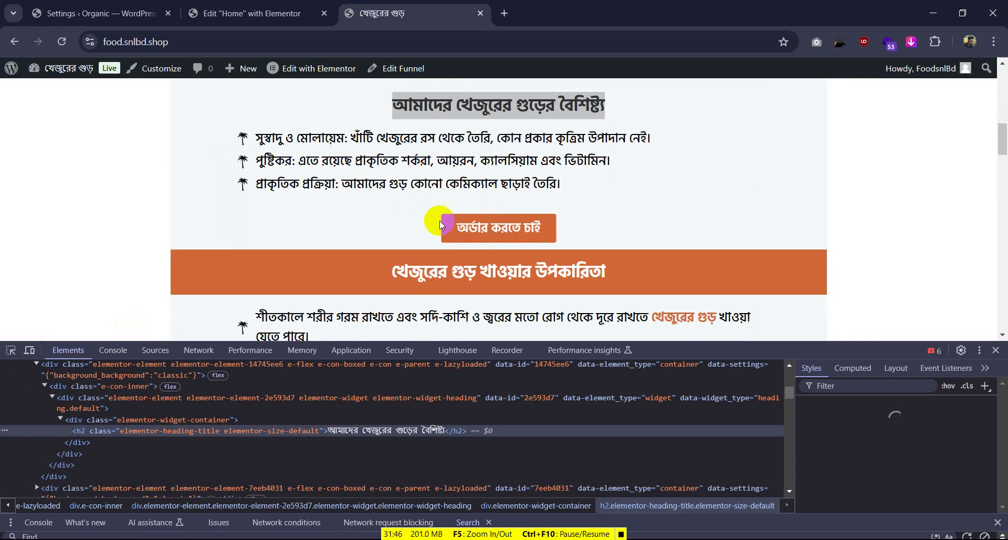
click(10, 349)
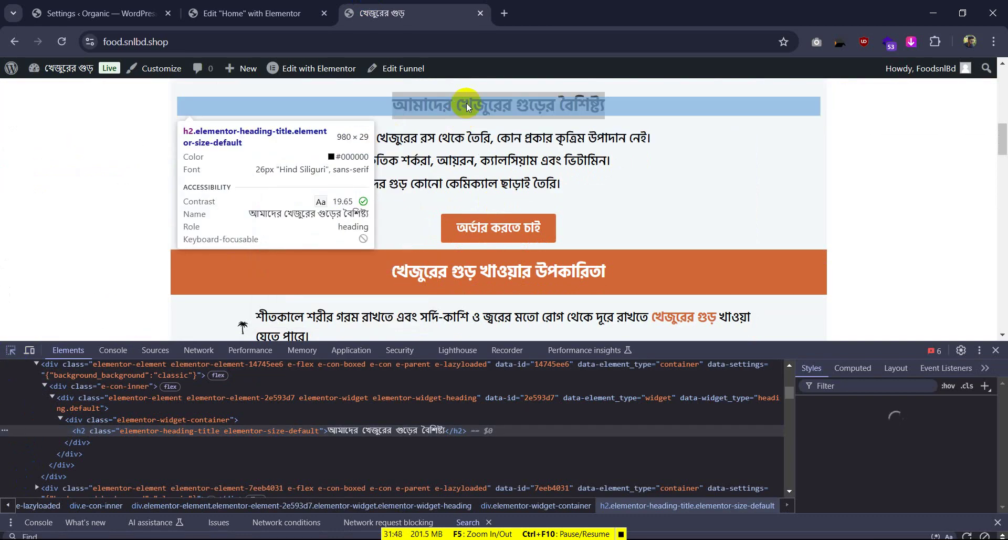
key(ctrl+Page_Up)
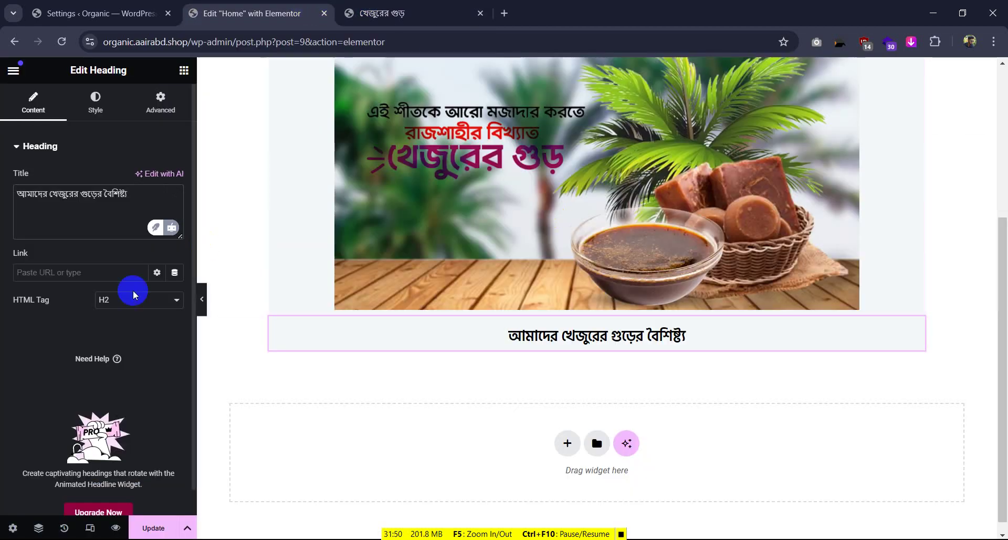
Set the heading's typography to size 26 and weight 700 (Bold)
click(95, 102)
click(175, 233)
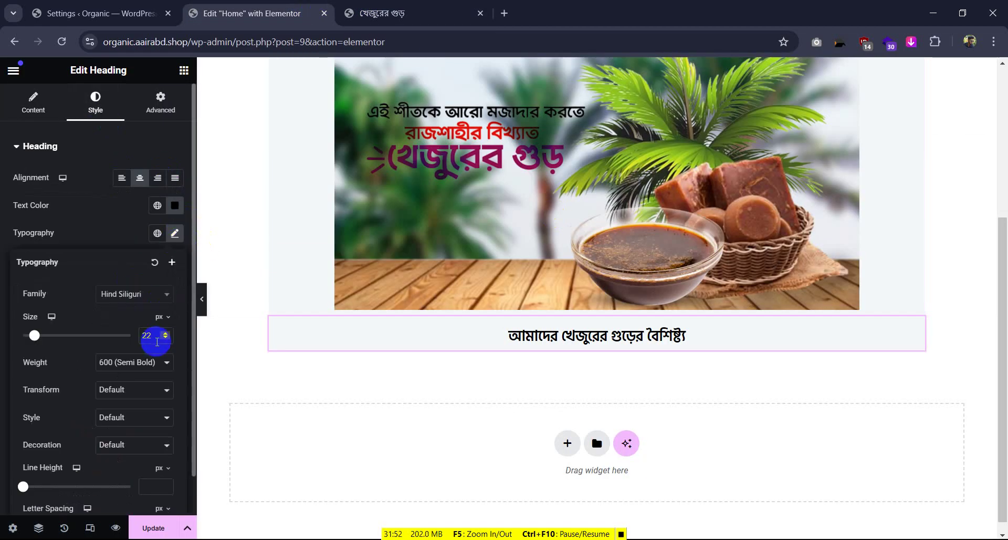
drag(153, 338, 133, 344)
text(26)
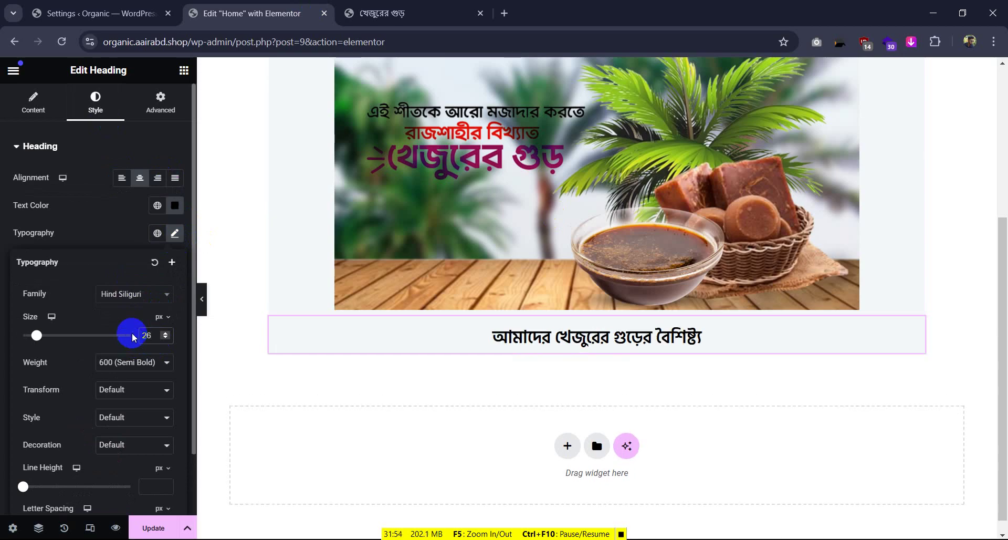
click(131, 368)
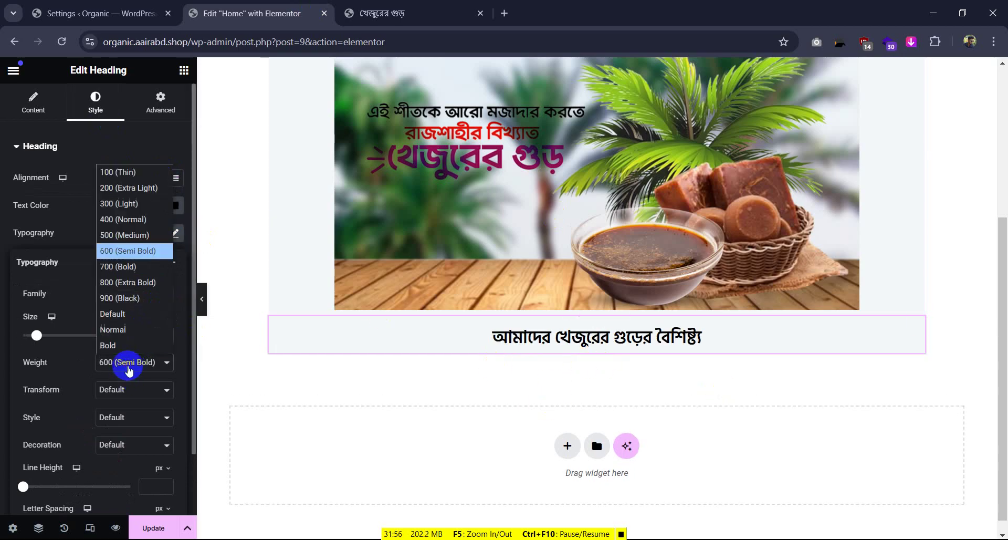
click(119, 265)
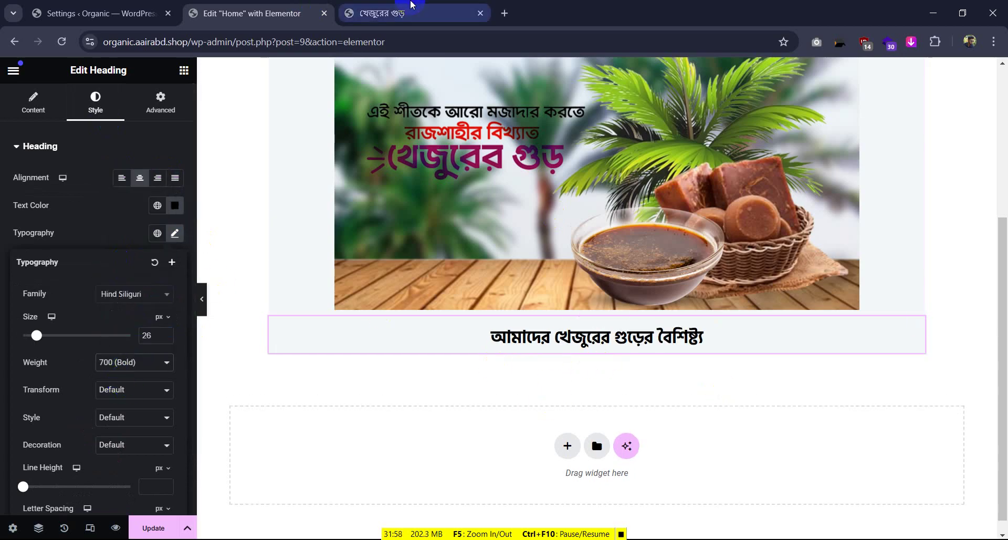
click(411, 5)
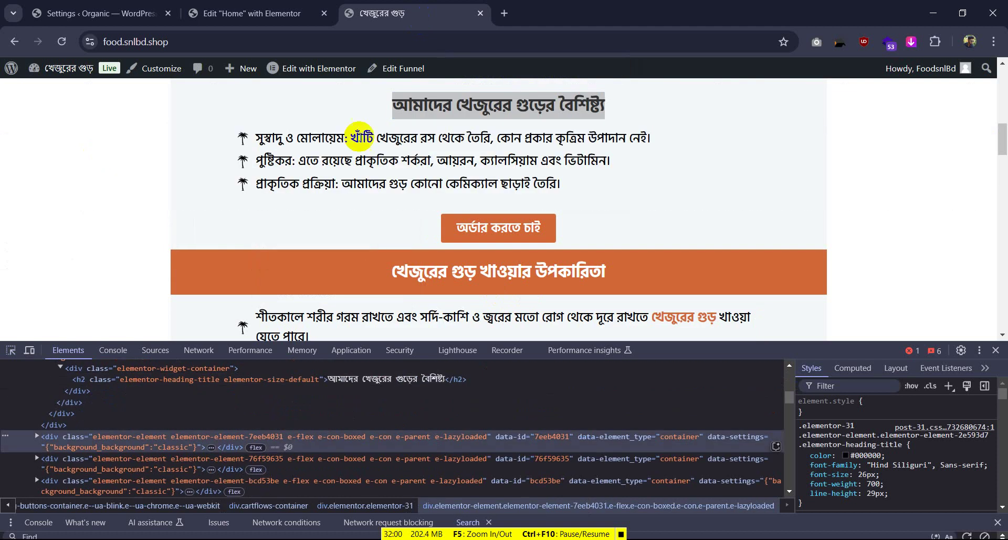
Open the naturalsbyrakhi.com hair oil link shared in WhatsApp in Chrome
scroll(993, 184, down, 4)
scroll(884, 231, up, 3)
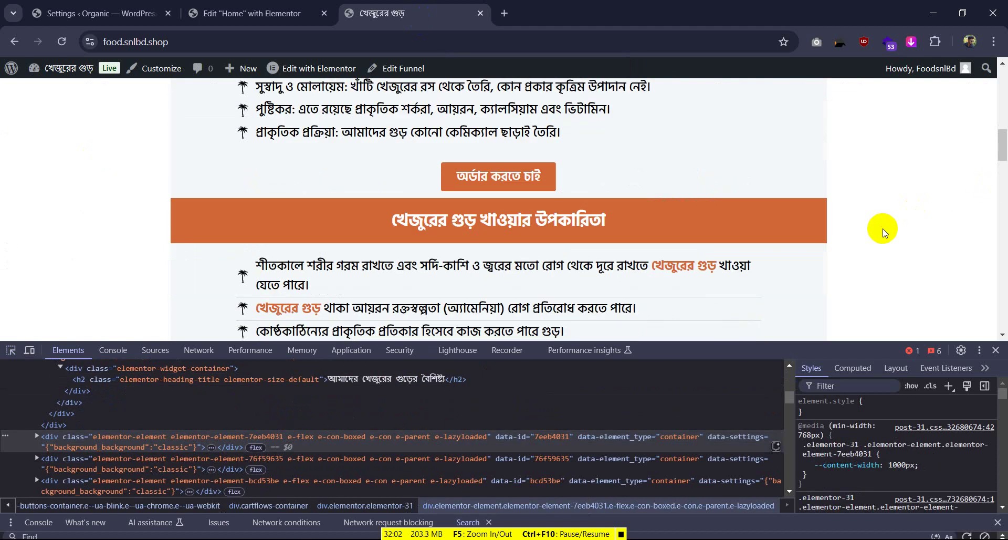
scroll(884, 231, up, 4)
scroll(483, 209, down, 1)
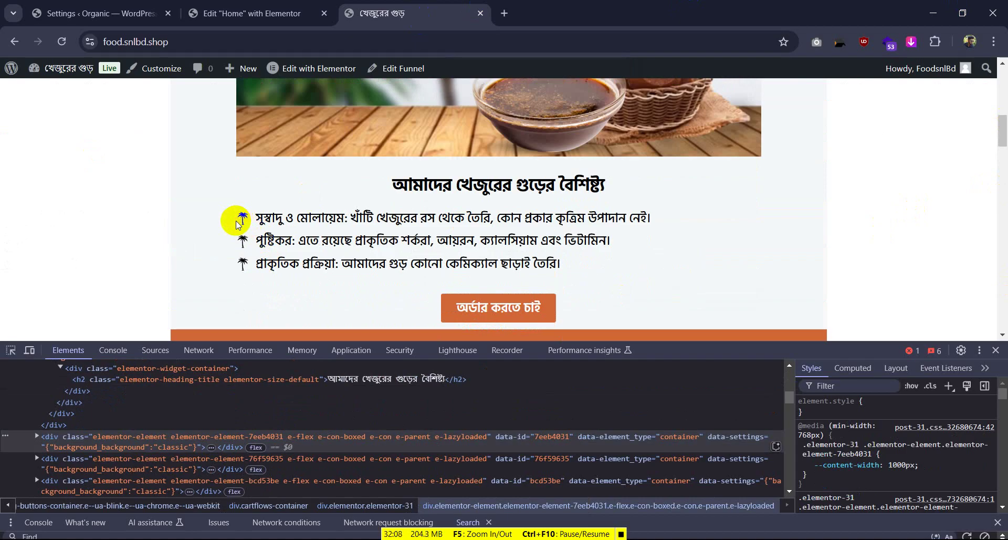
click(314, 8)
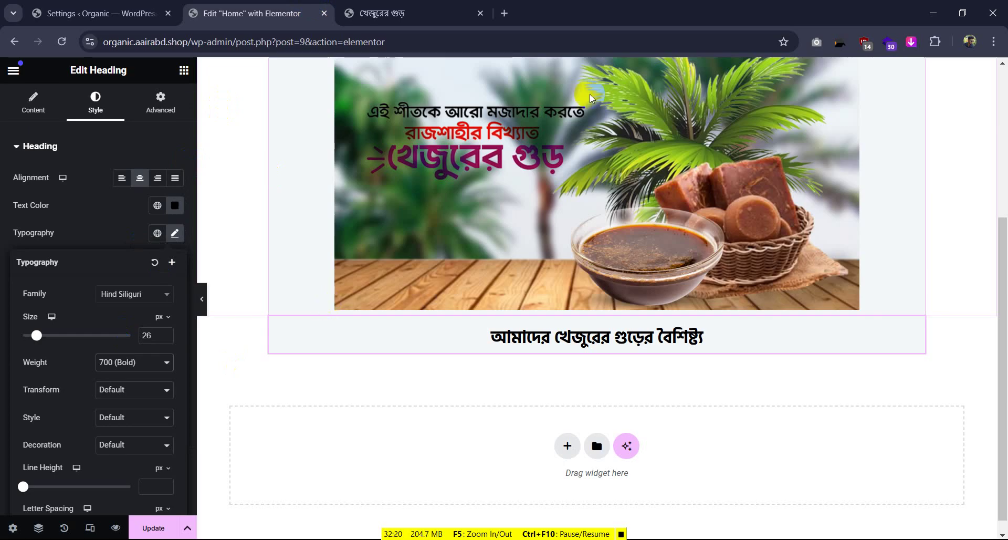
key(alt+Tab)
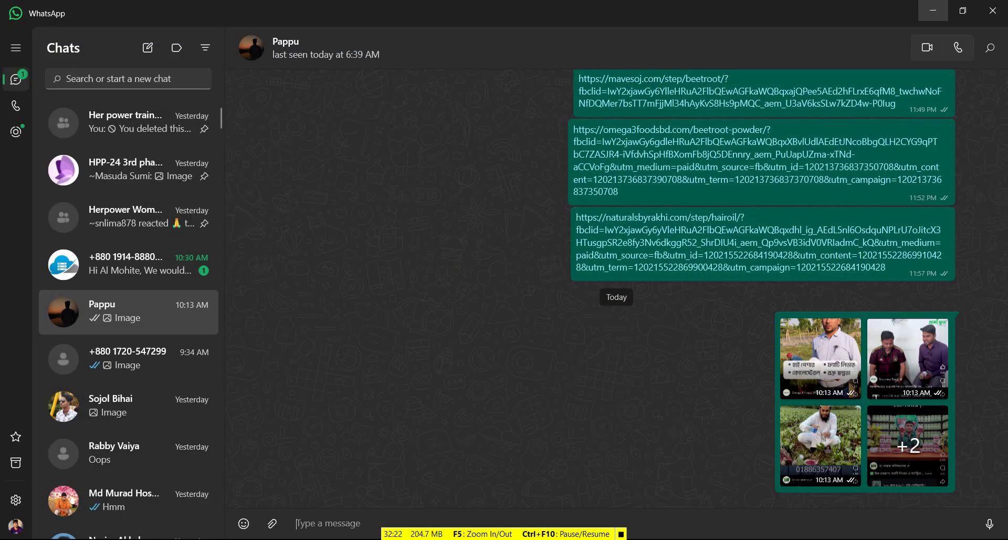
click(620, 246)
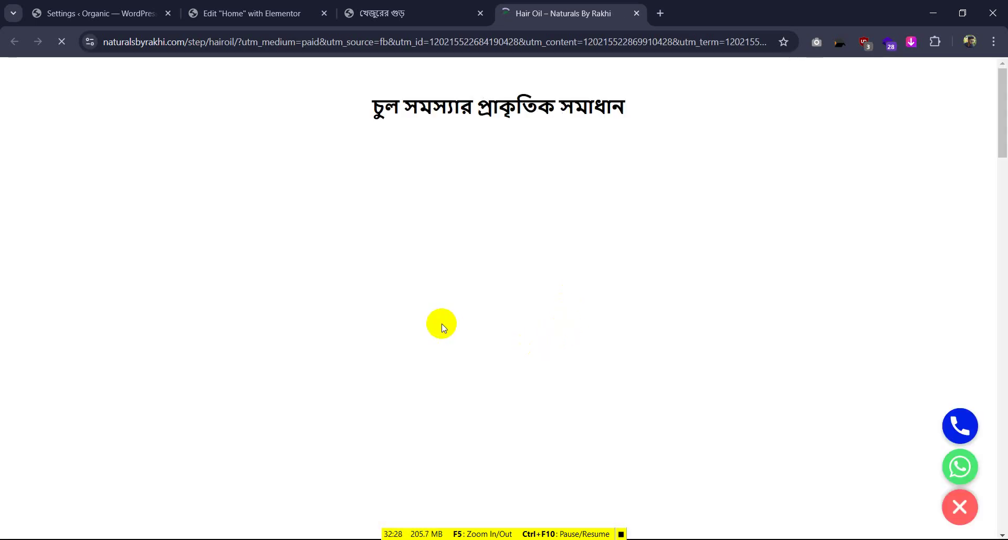
Scroll through the hair oil page's FAQ and Pricing cards, then return to the jaggery page
scroll(442, 324, down, 10)
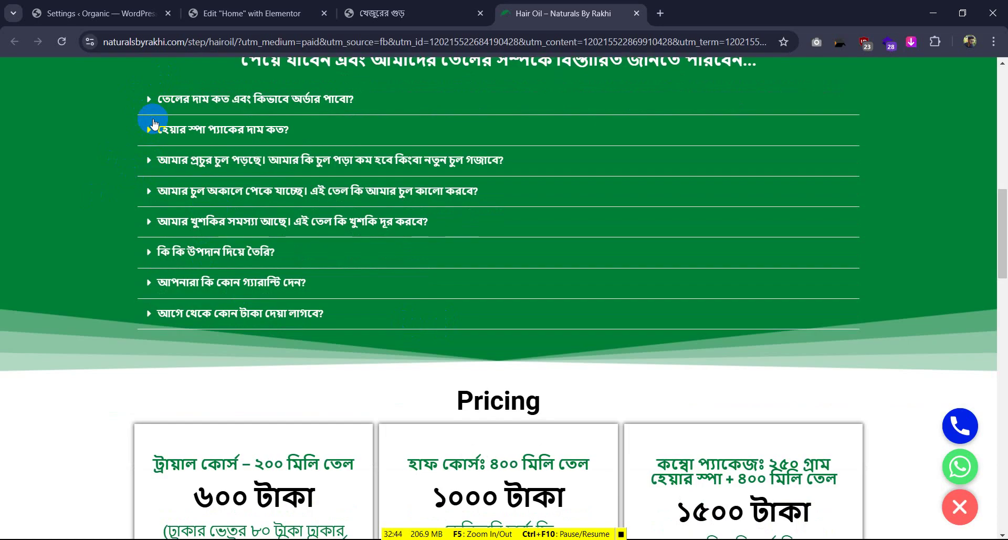
click(405, 13)
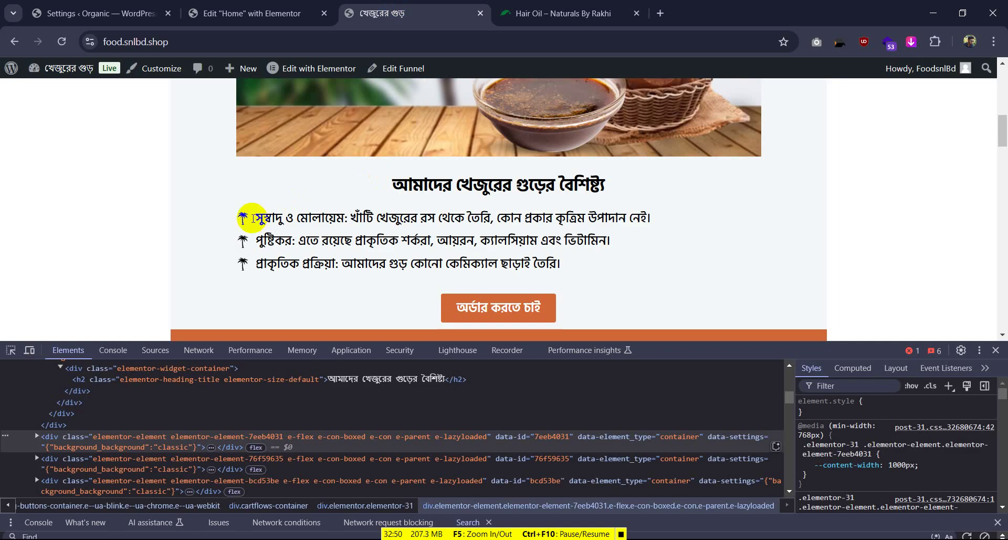
Close the hair oil tab and DevTools, review the three feature lines, and return to Elementor
click(636, 13)
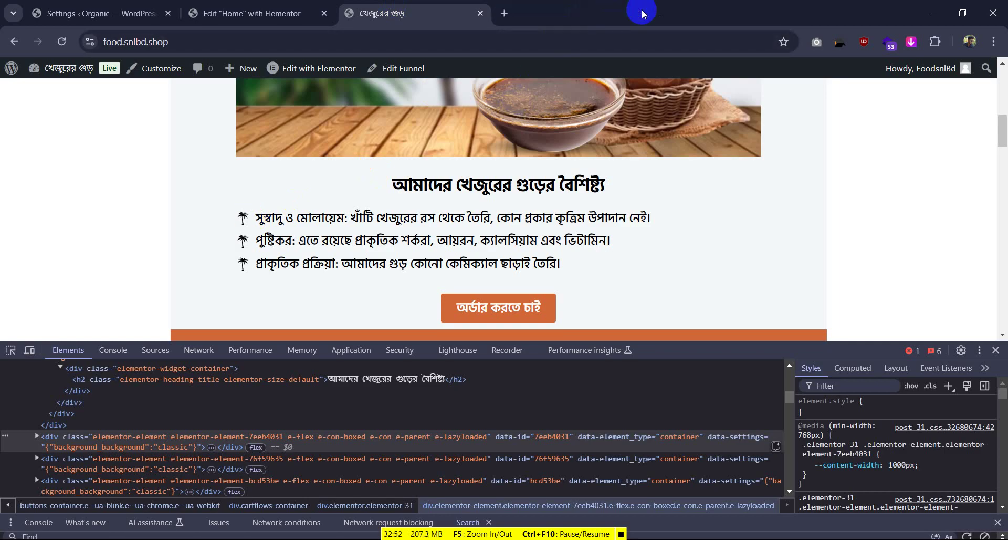
click(995, 350)
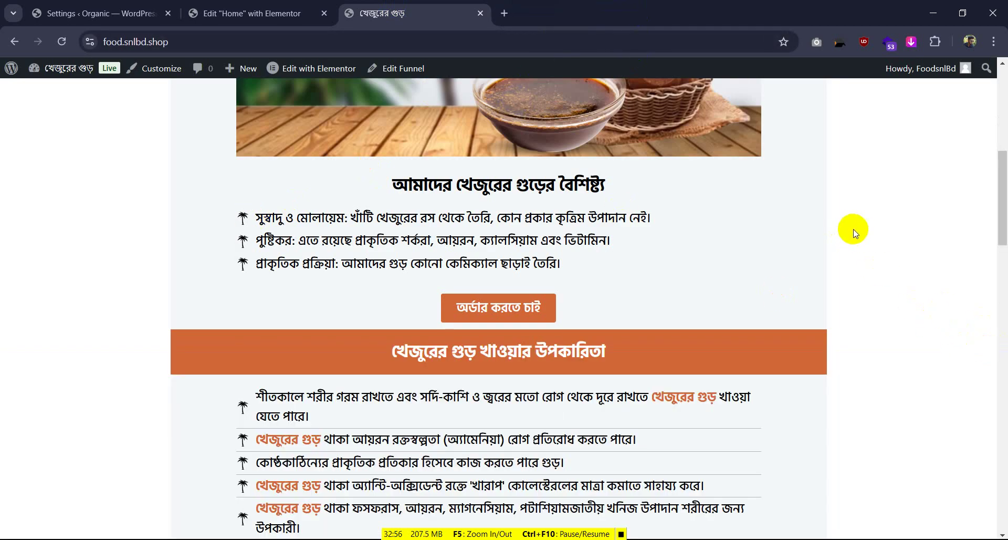
double_click(310, 241)
scroll(362, 285, down, 3)
scroll(365, 285, up, 10)
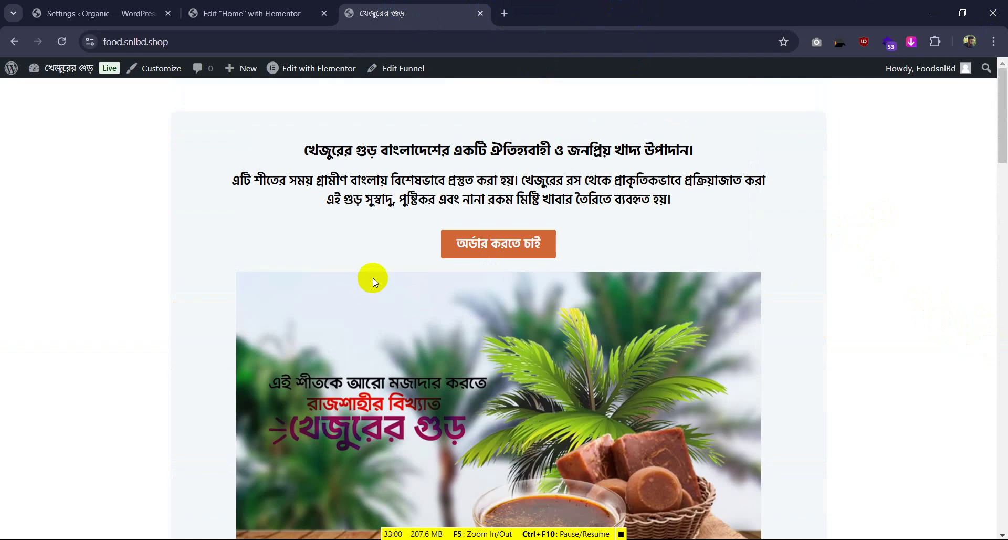
scroll(371, 277, down, 9)
scroll(371, 277, up, 1)
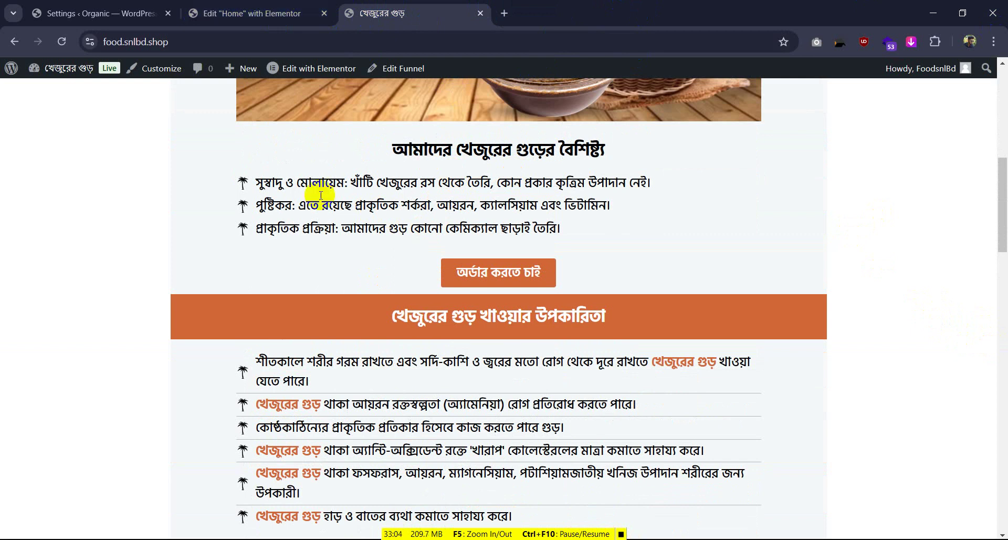
drag(256, 182, 646, 248)
click(618, 197)
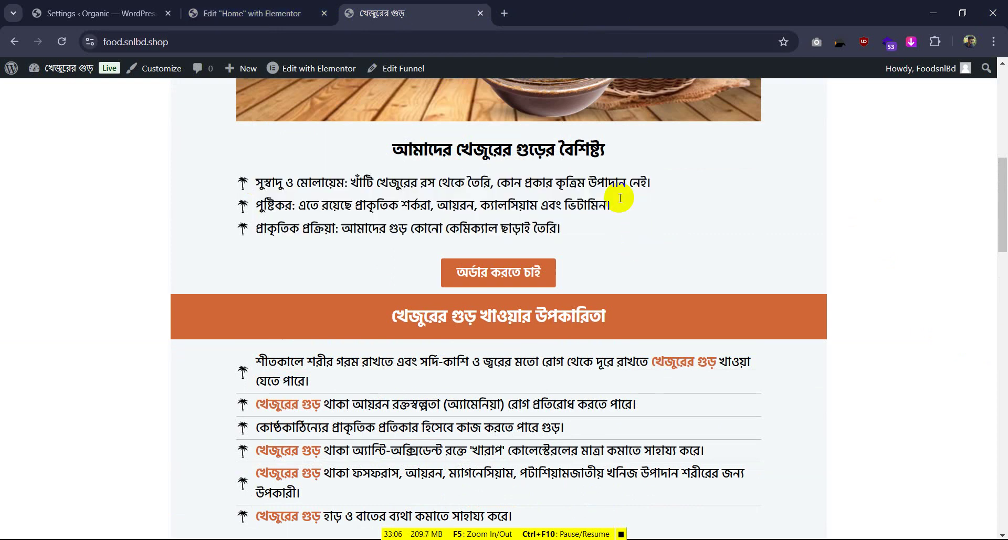
click(261, 12)
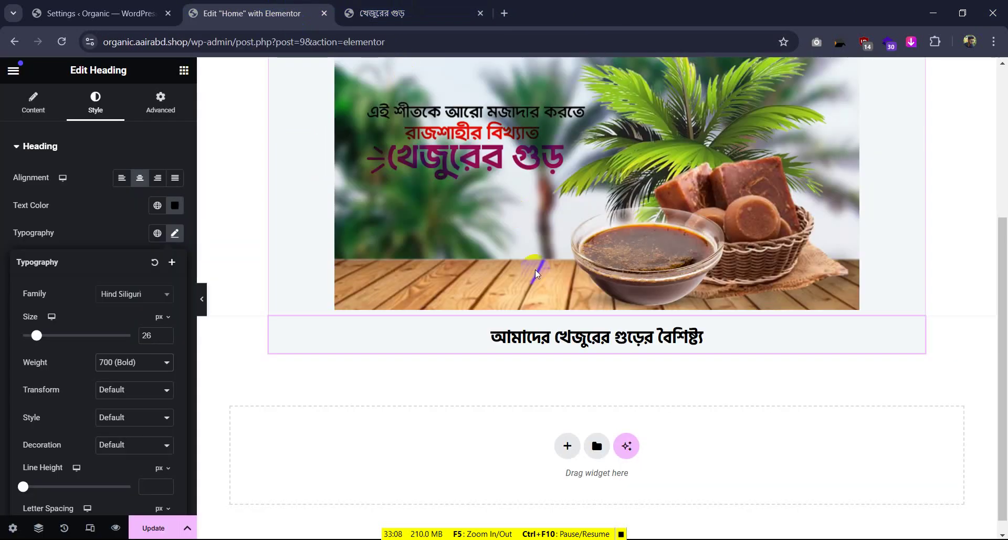
Place an Icon List (searched 'lis') below the features heading and delete List Items #2 and #3
click(184, 72)
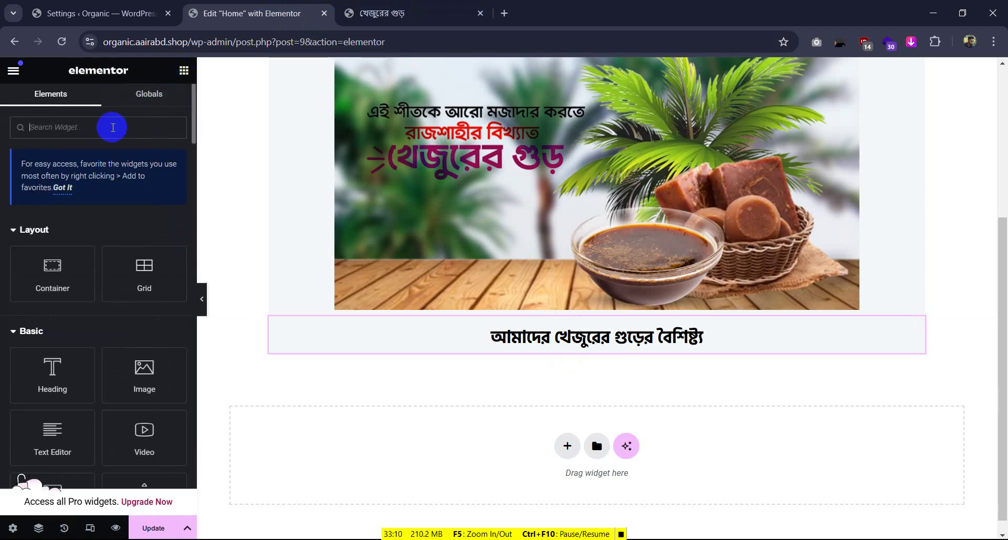
text(list)
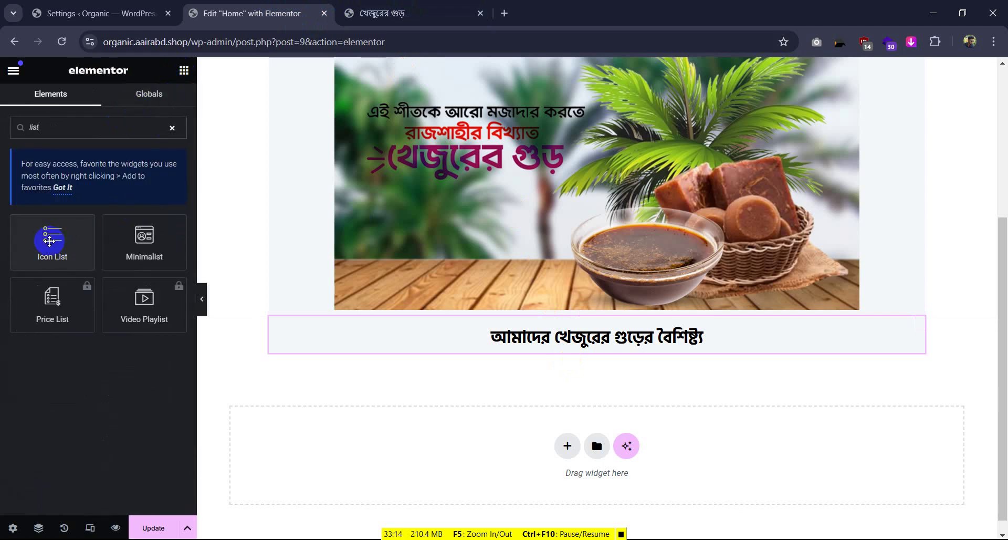
drag(49, 240, 592, 360)
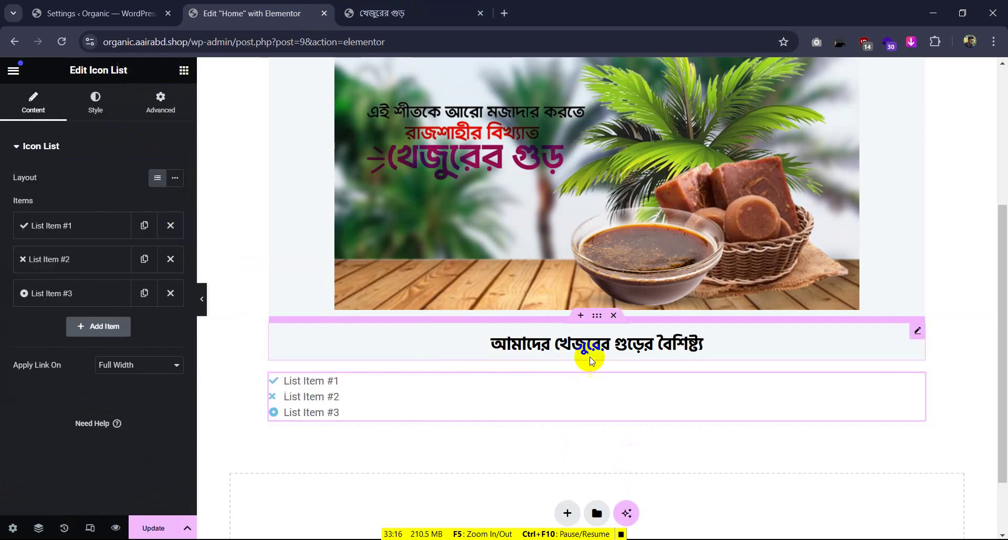
scroll(776, 370, down, 2)
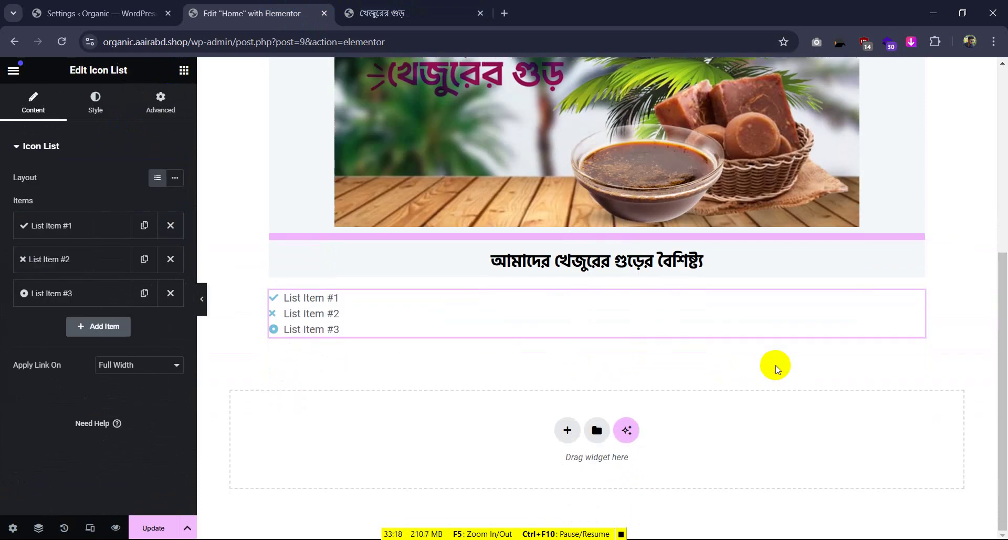
click(161, 257)
click(162, 259)
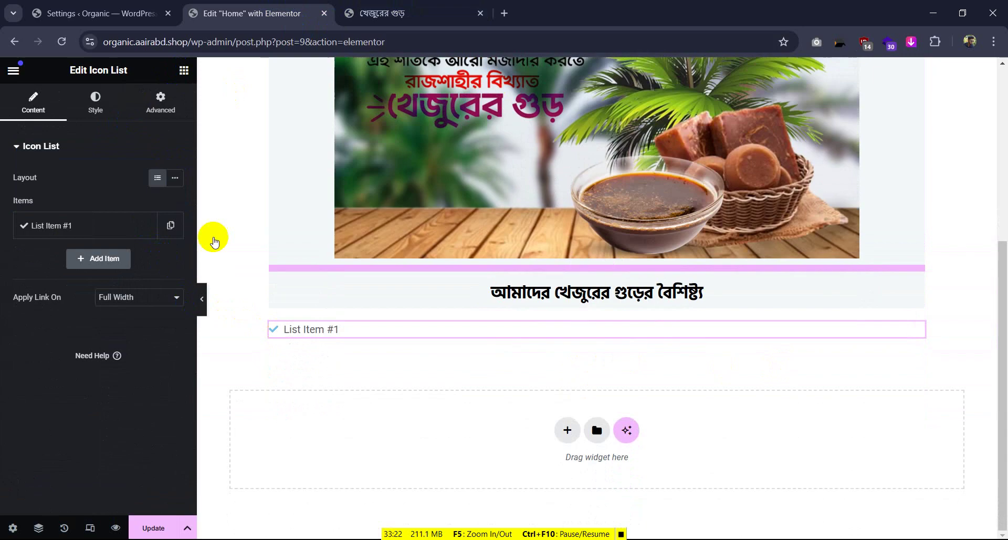
click(58, 225)
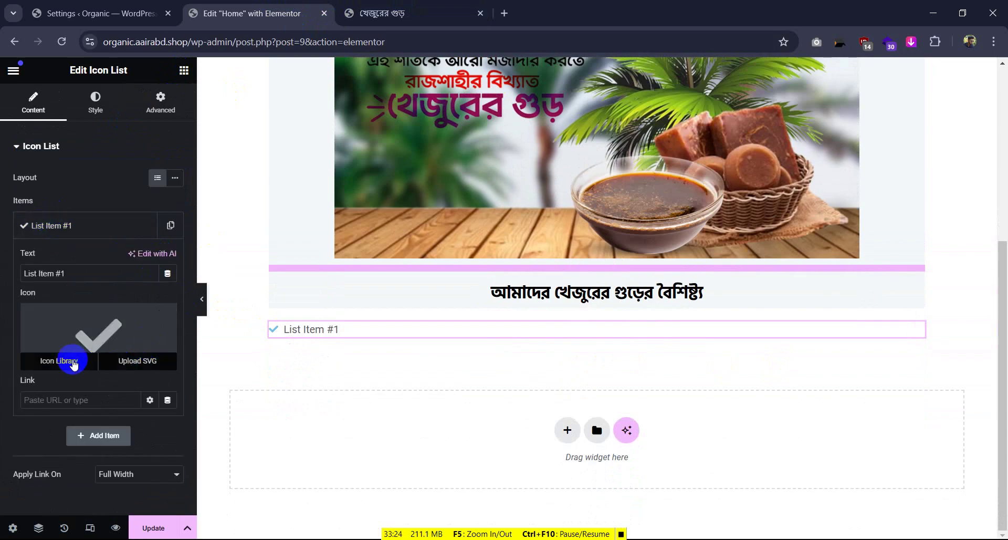
Search the Icon Library for 'tree' icons and close it without choosing one
click(73, 361)
click(480, 125)
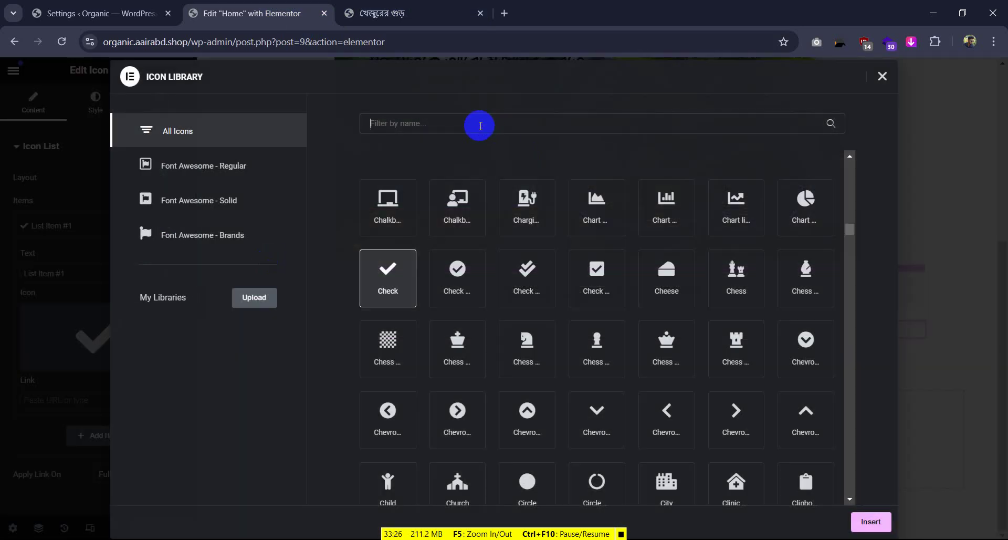
text(tree)
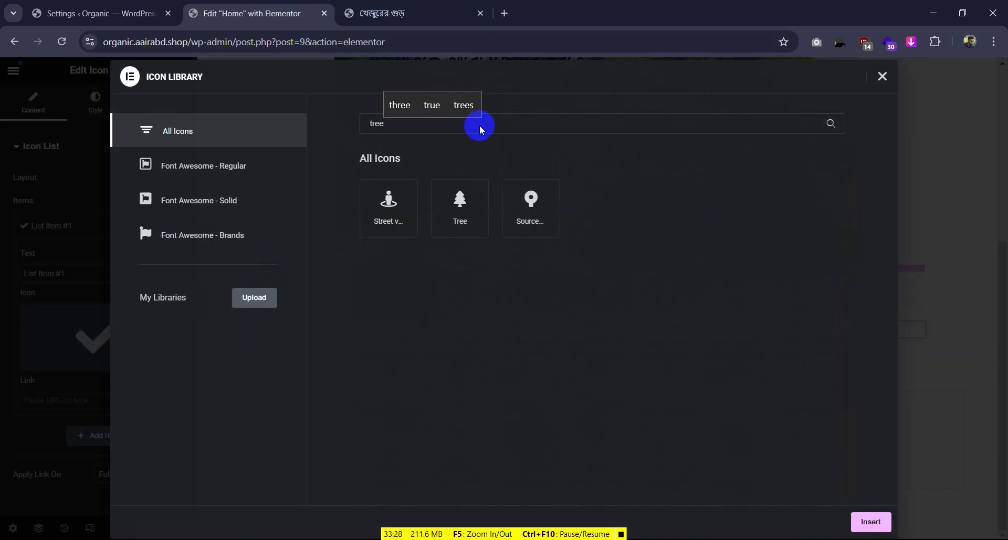
drag(399, 124, 355, 126)
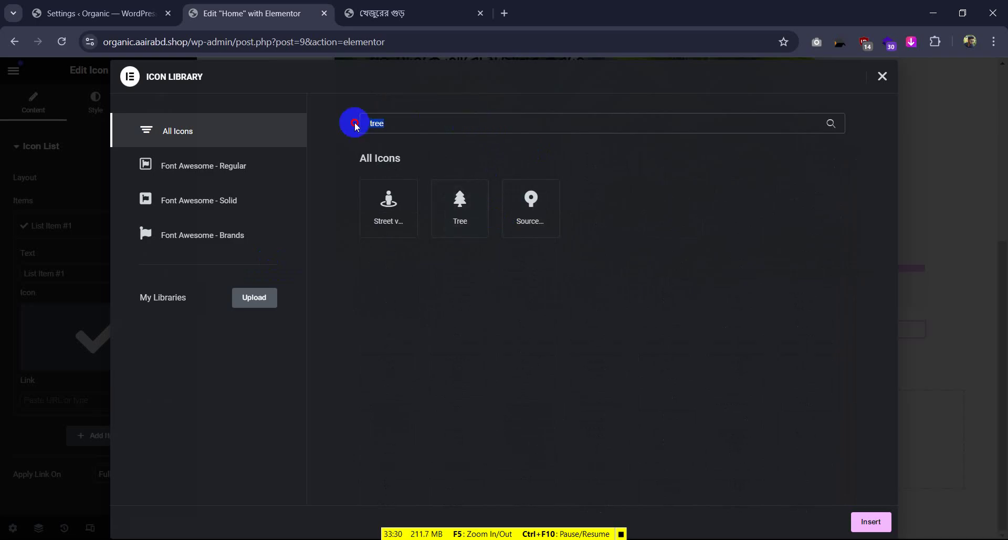
key(BackSpace)
scroll(588, 282, down, 20)
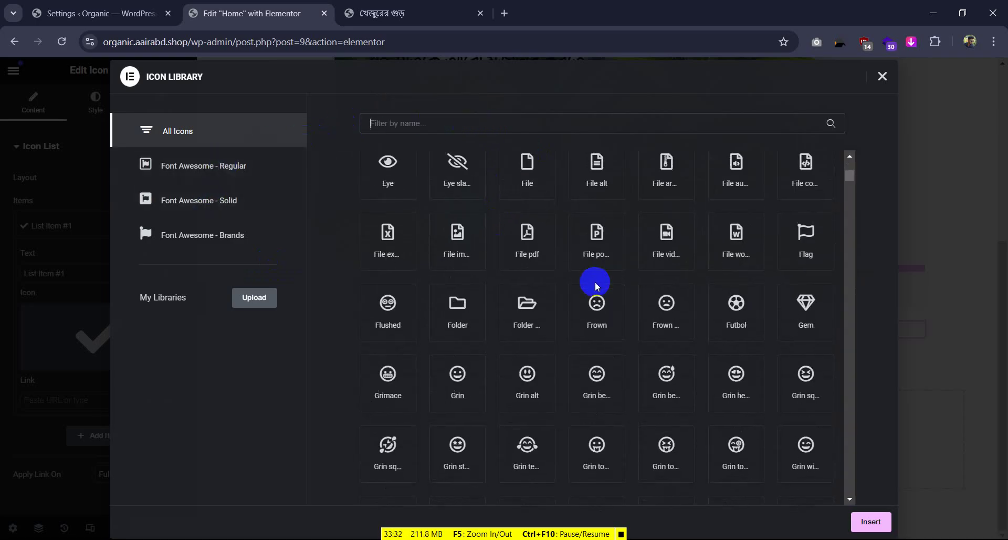
scroll(597, 286, down, 5)
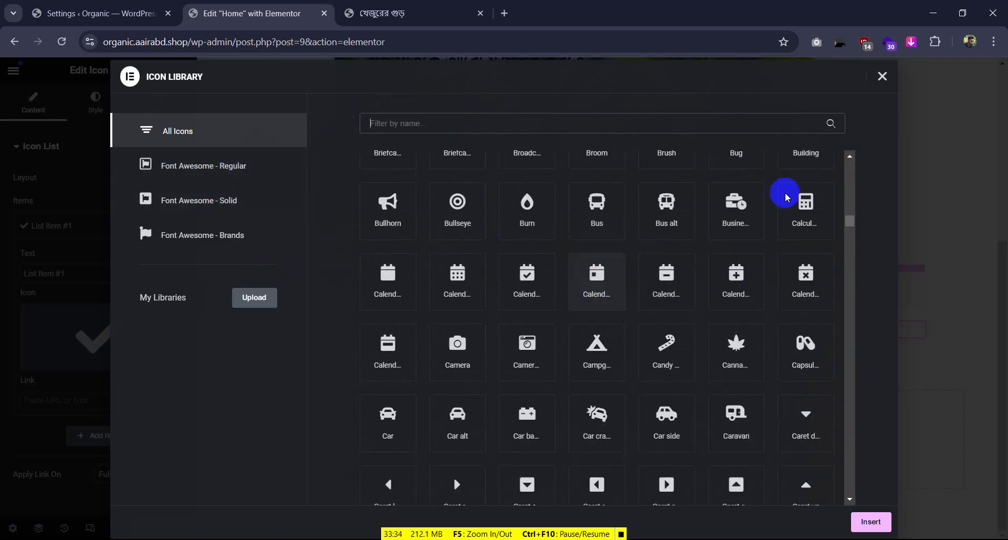
click(882, 78)
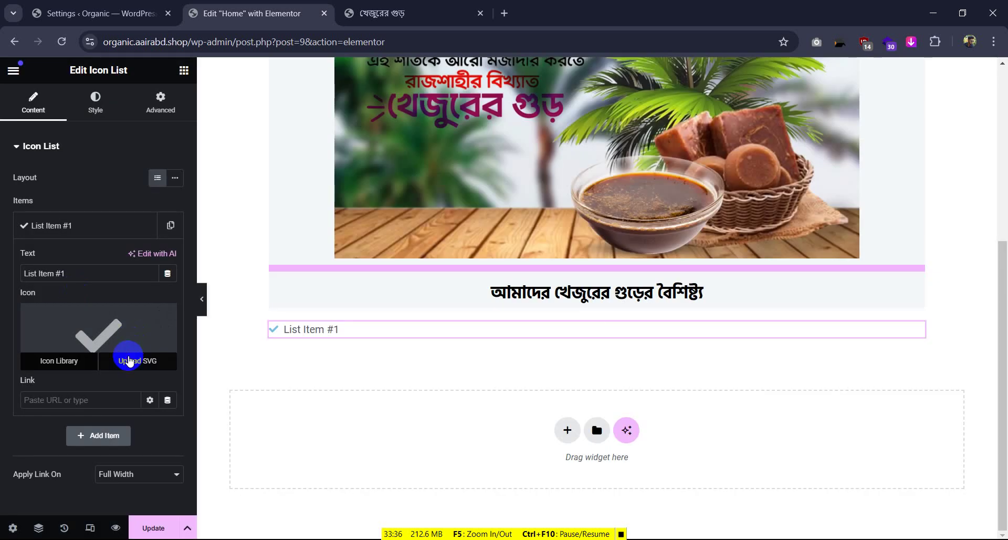
Upload palm-tree-01.svg as an SVG and set it as List Item #1's icon
click(129, 355)
click(599, 339)
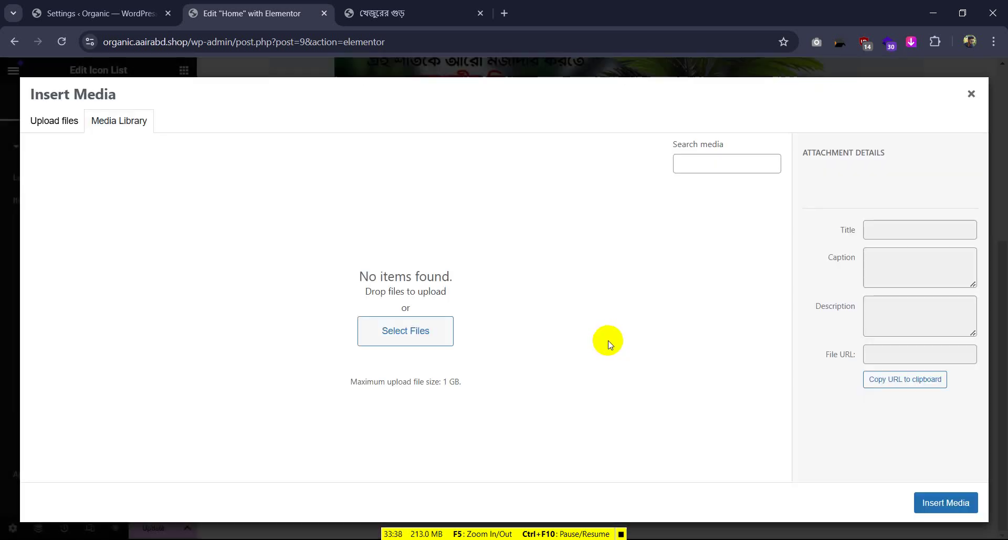
click(57, 122)
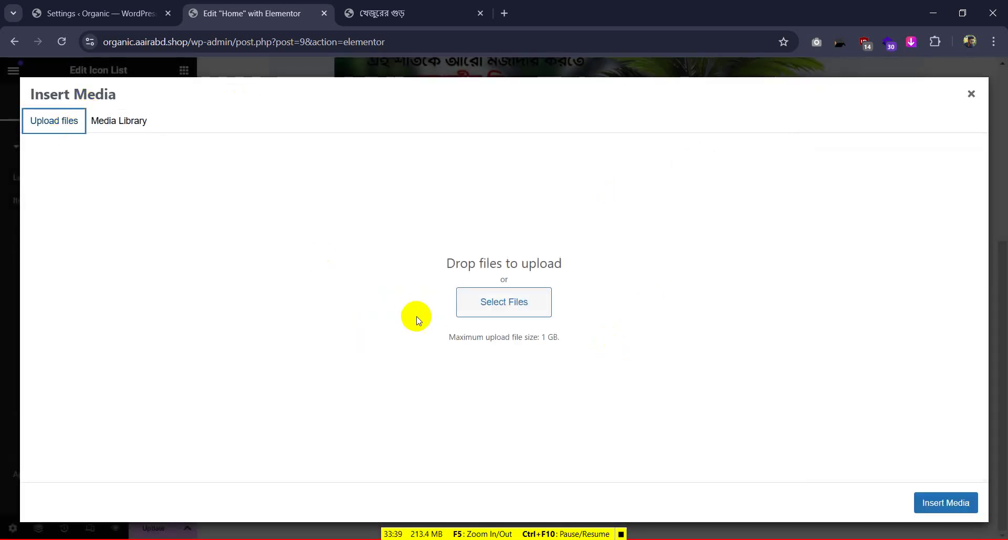
click(512, 302)
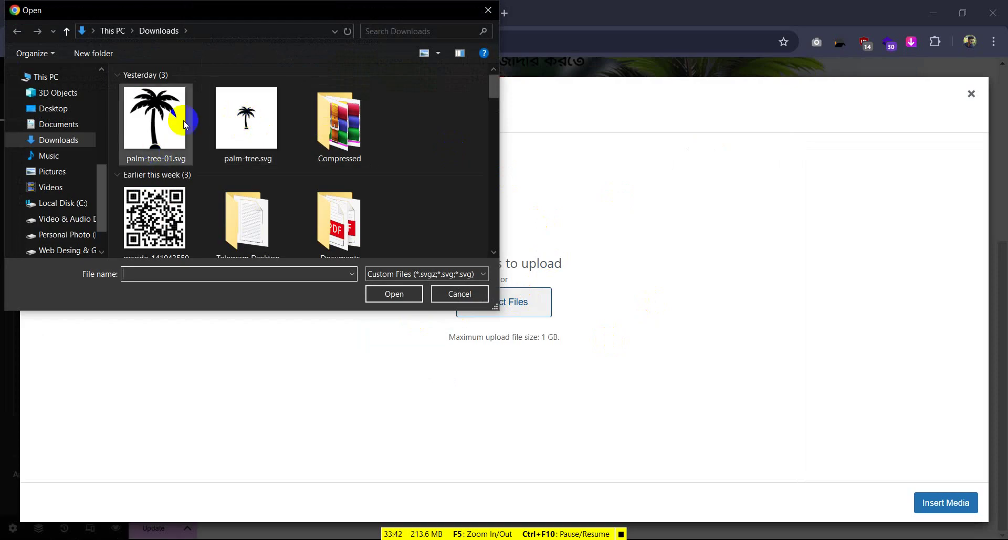
click(185, 115)
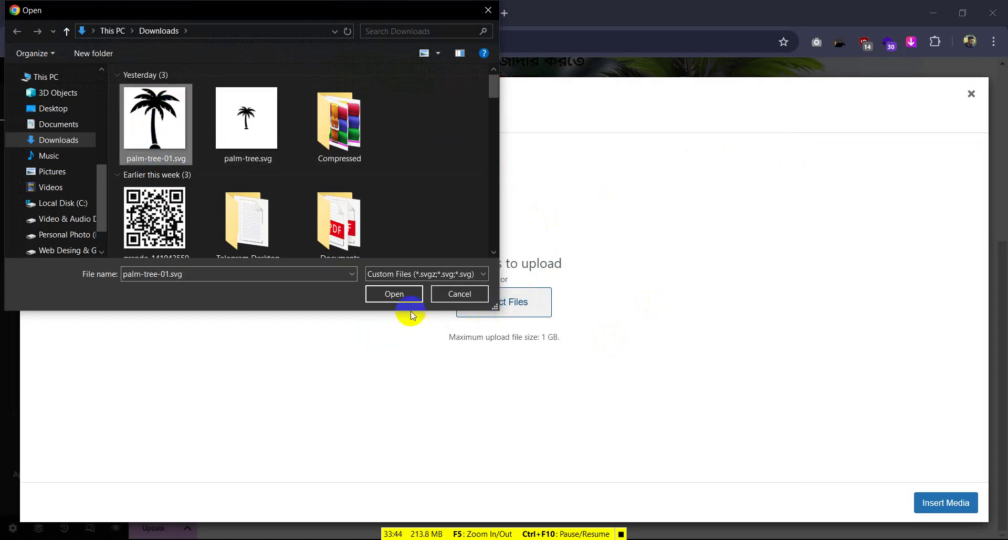
click(402, 298)
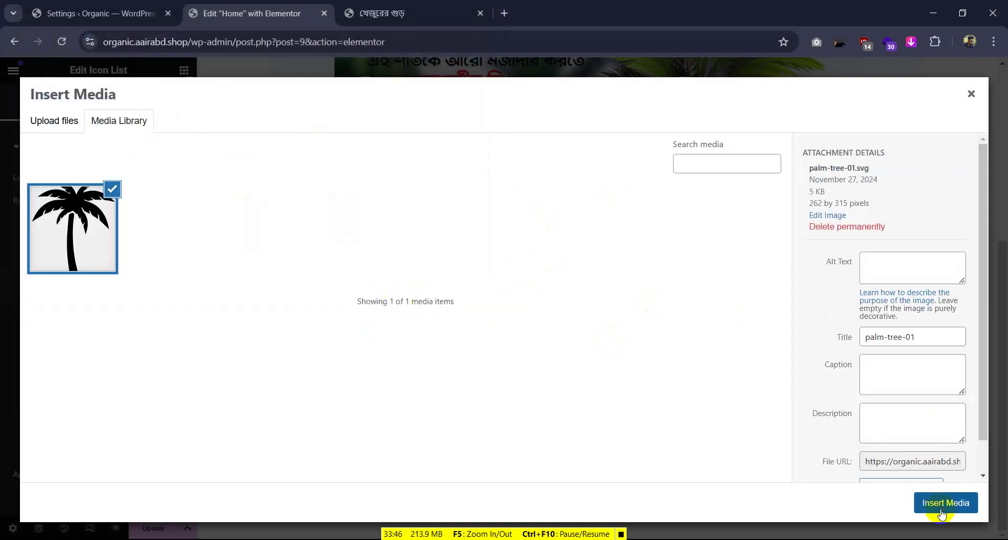
click(961, 501)
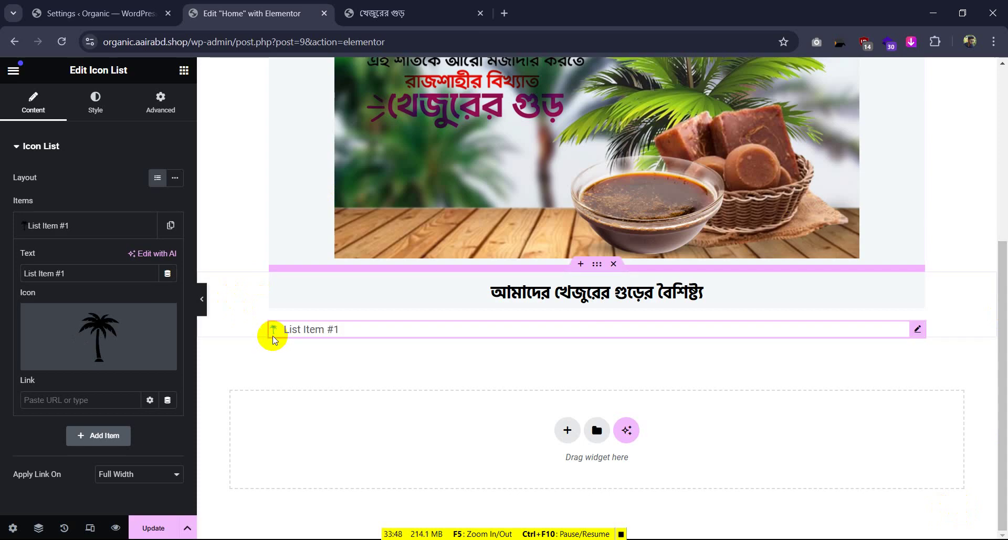
Replace the placeholder List Item #1 text with the reference site's first feature line
click(379, 13)
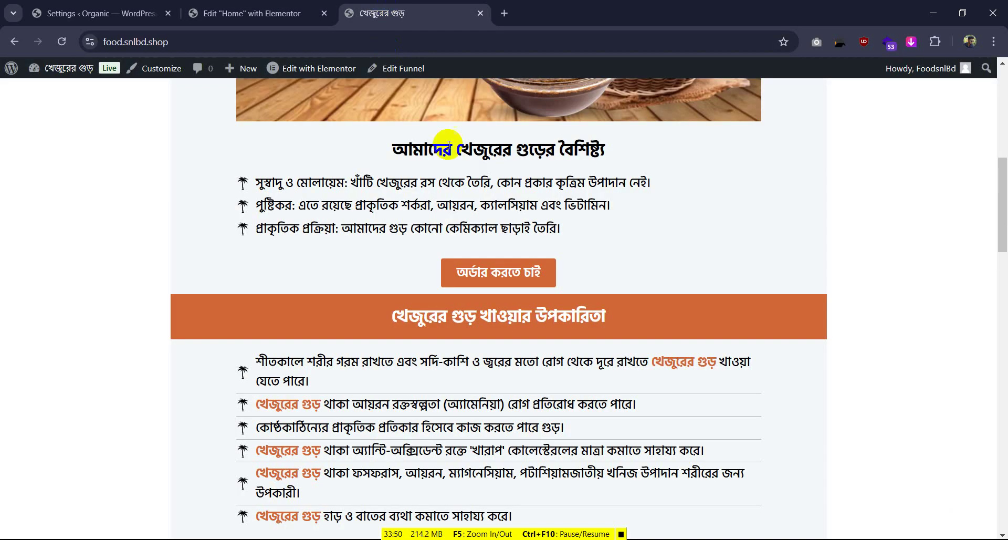
drag(256, 184, 668, 188)
key(ctrl+c)
click(252, 13)
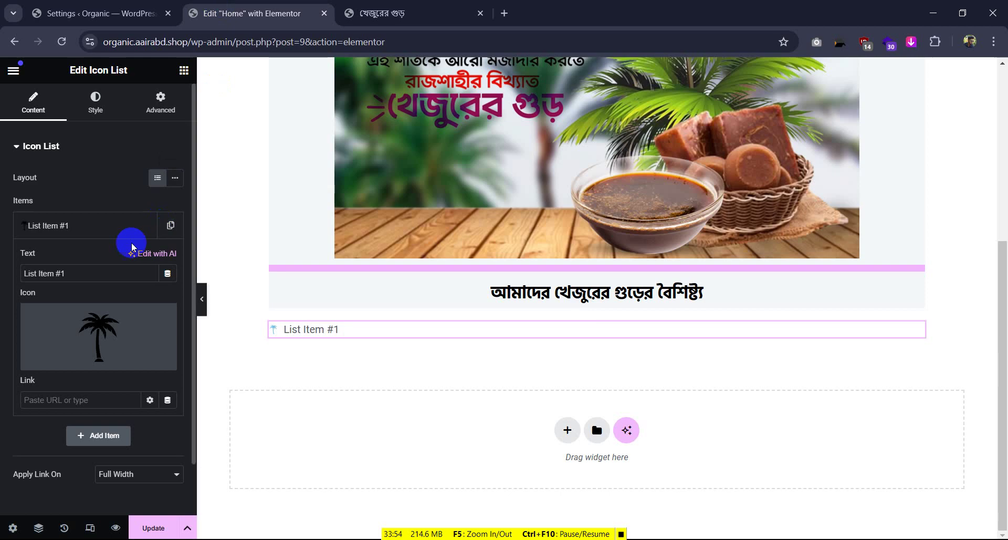
drag(71, 267, 2, 268)
key(ctrl+v)
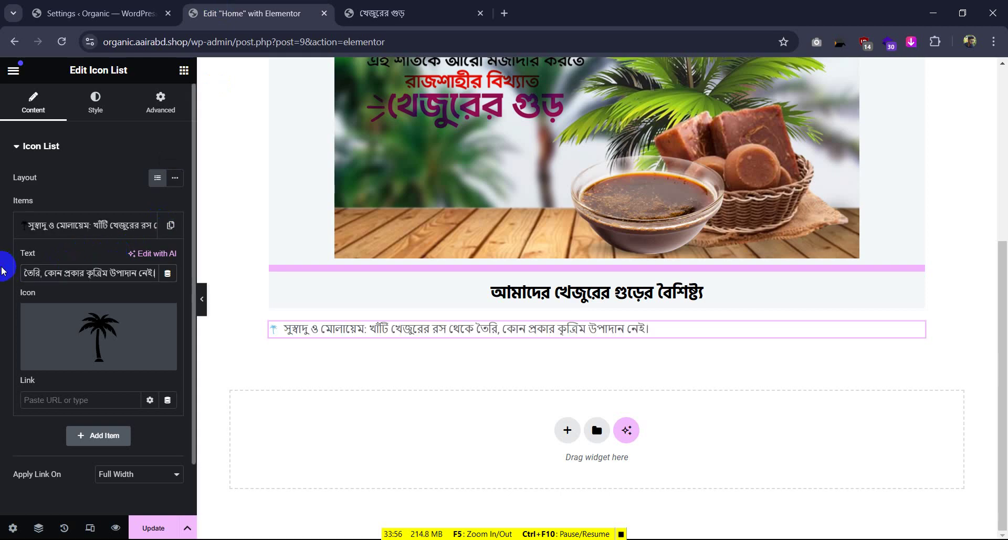
Duplicate the list item and paste the second feature line, পুষ্টিকর, into it
click(432, 6)
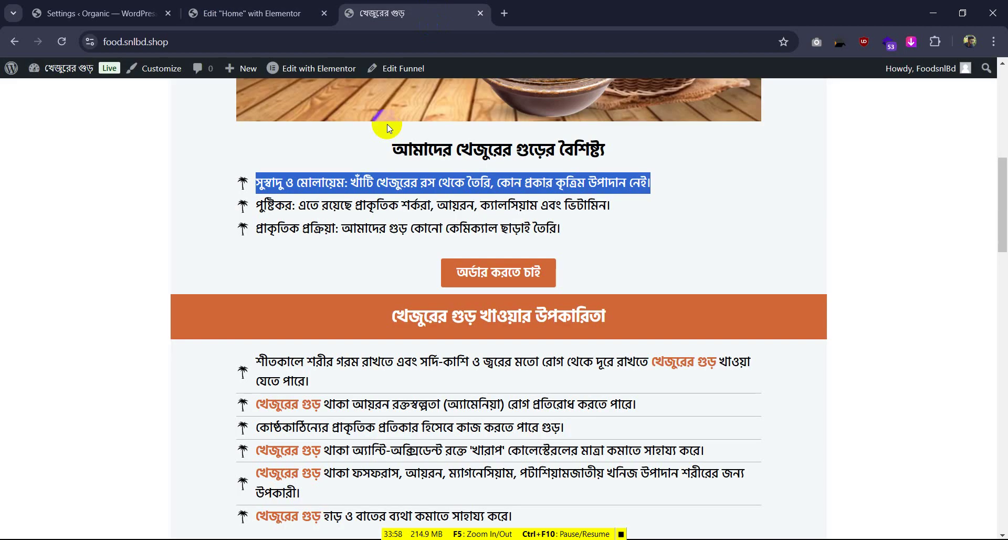
drag(257, 204, 616, 209)
key(ctrl+c)
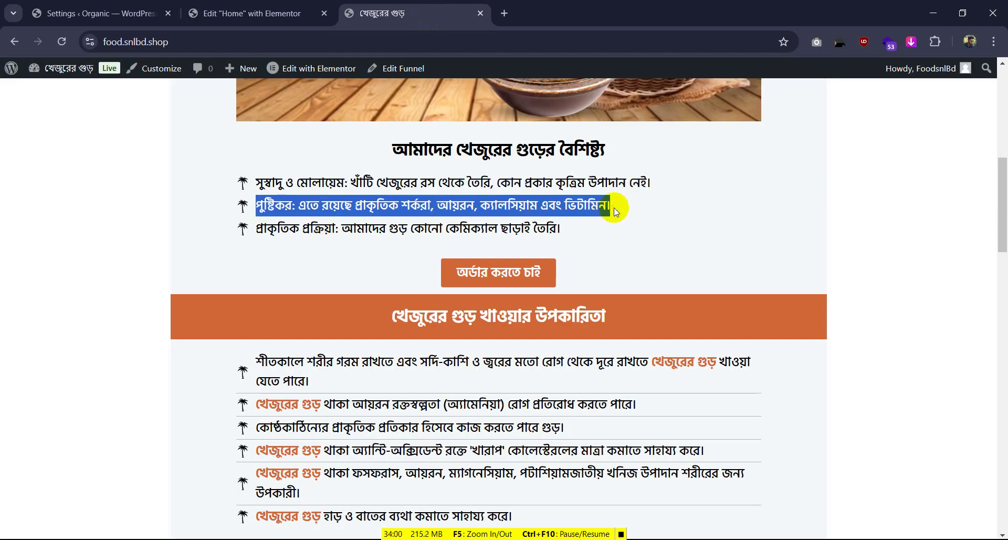
click(252, 13)
click(139, 225)
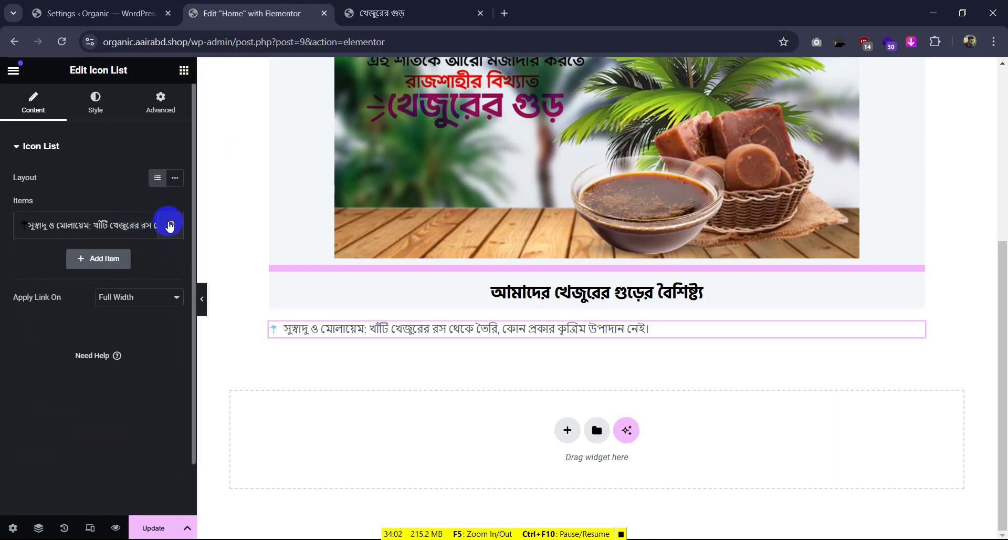
click(170, 225)
click(101, 265)
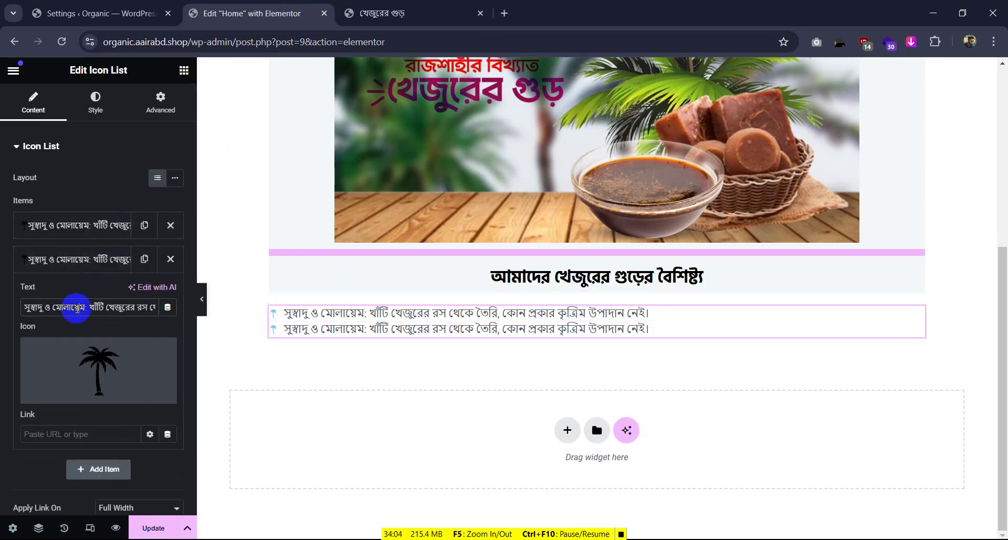
key(ctrl+v)
Add a third palm-tree item holding the প্রাকৃতিক প্রক্রিয়া feature line
click(389, 13)
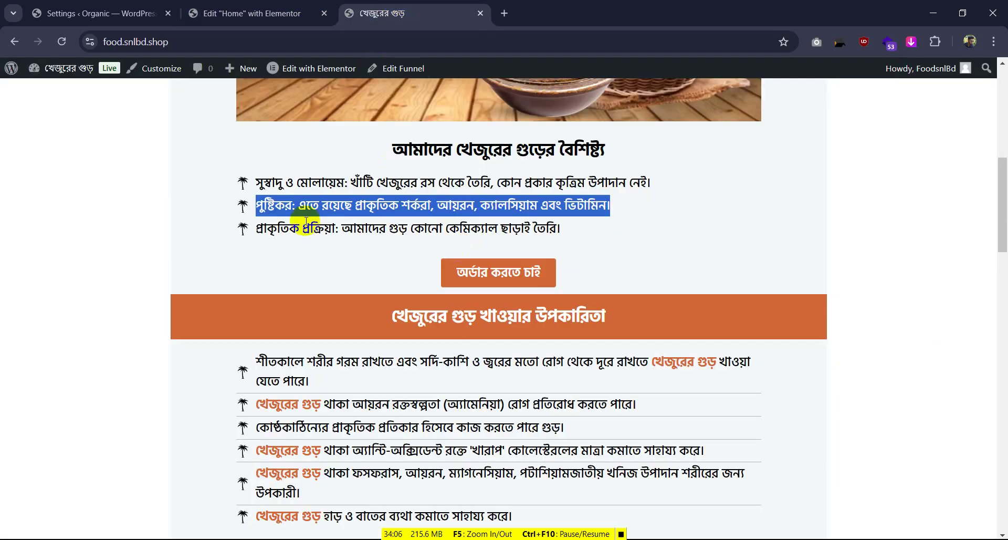
drag(259, 226, 681, 225)
key(ctrl+c)
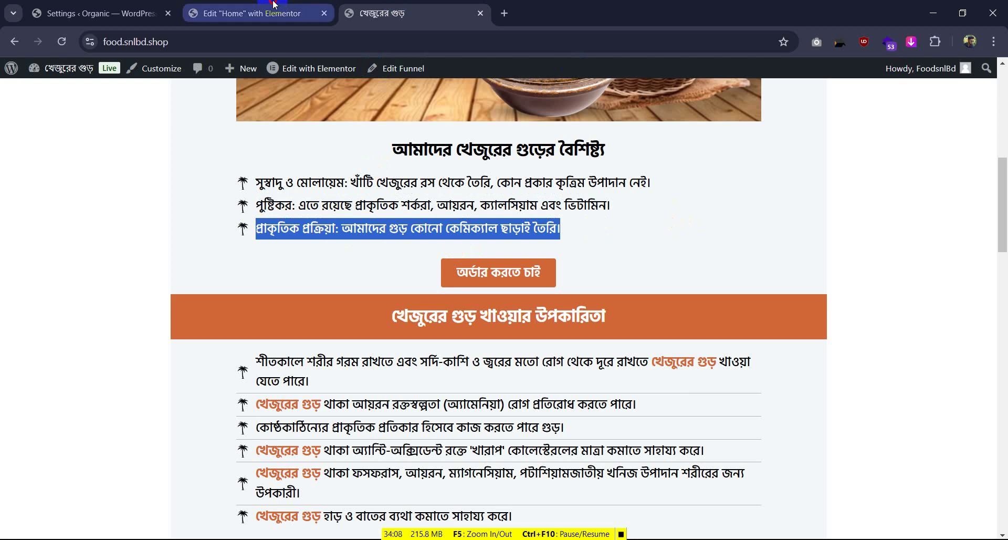
click(257, 13)
click(144, 259)
click(93, 264)
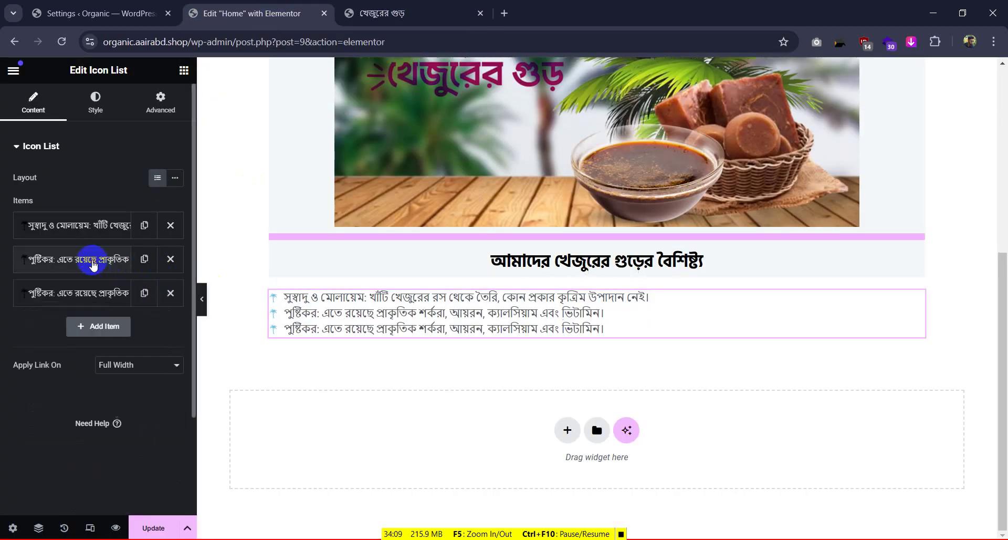
click(78, 292)
triple_click(56, 340)
key(ctrl+v)
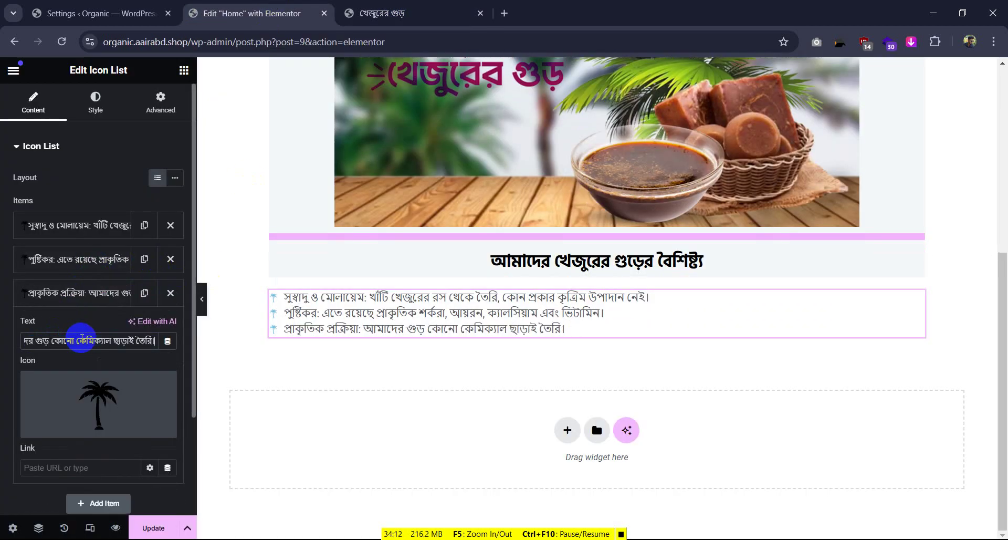
Switch the list to its Style options and examine the feature lines on the reference page
click(104, 122)
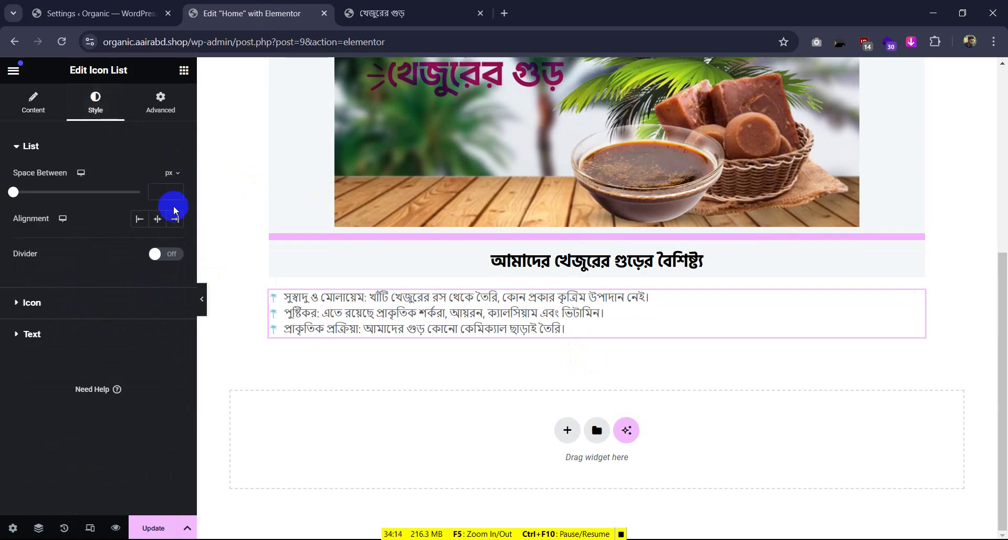
click(415, 13)
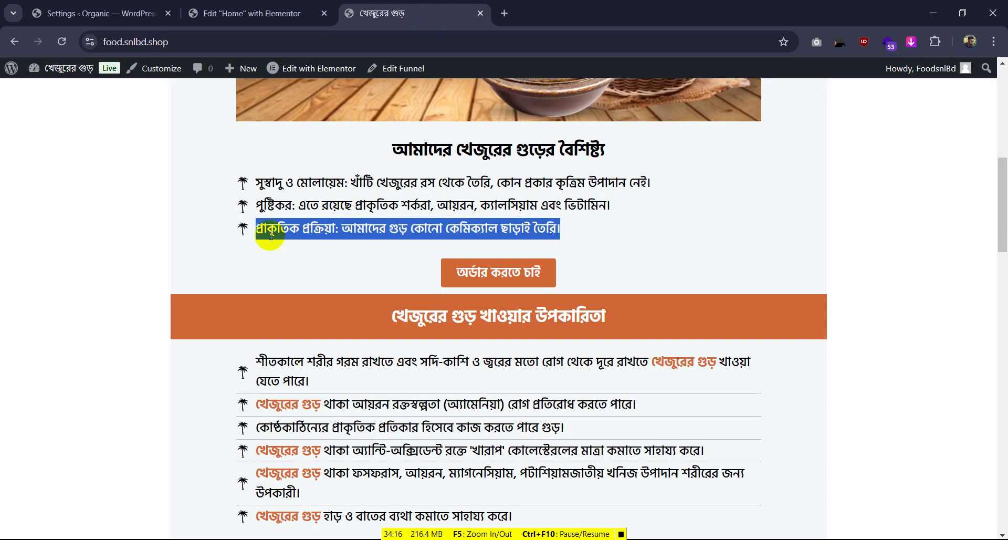
click(219, 252)
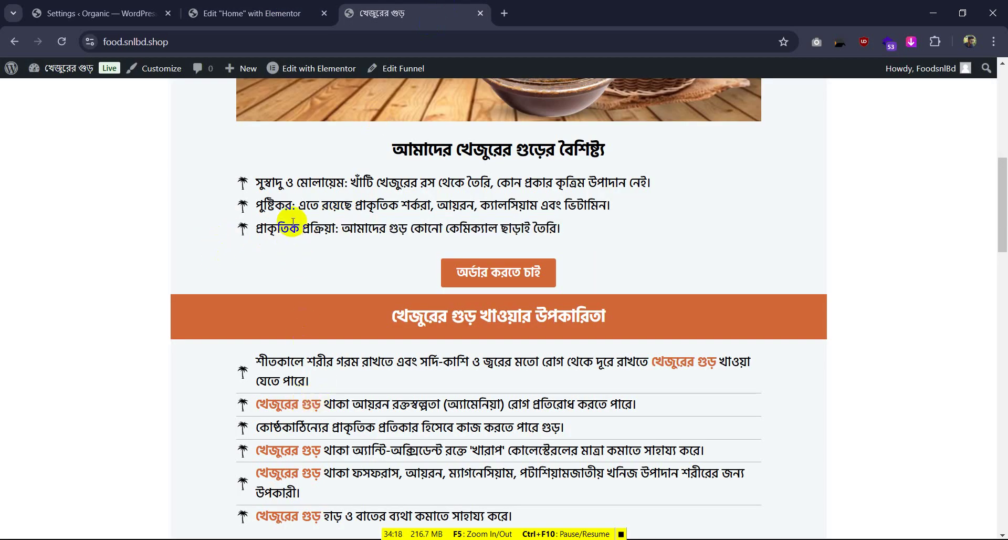
double_click(326, 229)
click(374, 416)
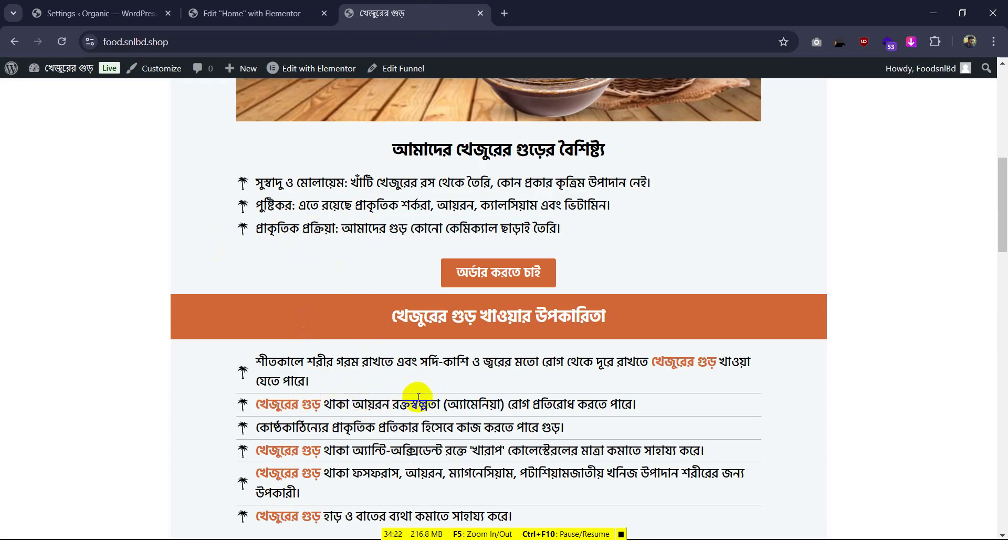
click(348, 165)
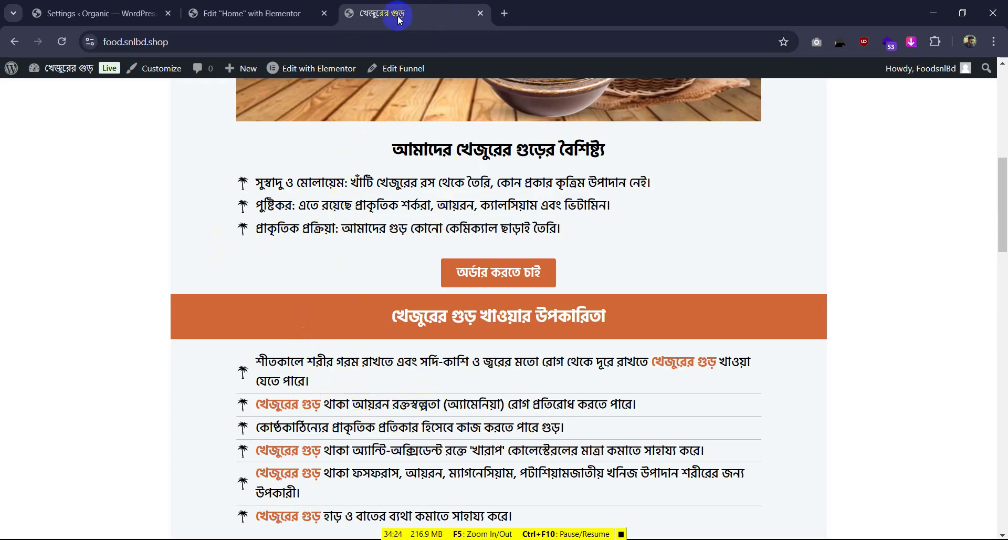
Try dividers between the list lines, then turn them back off
click(262, 12)
click(155, 254)
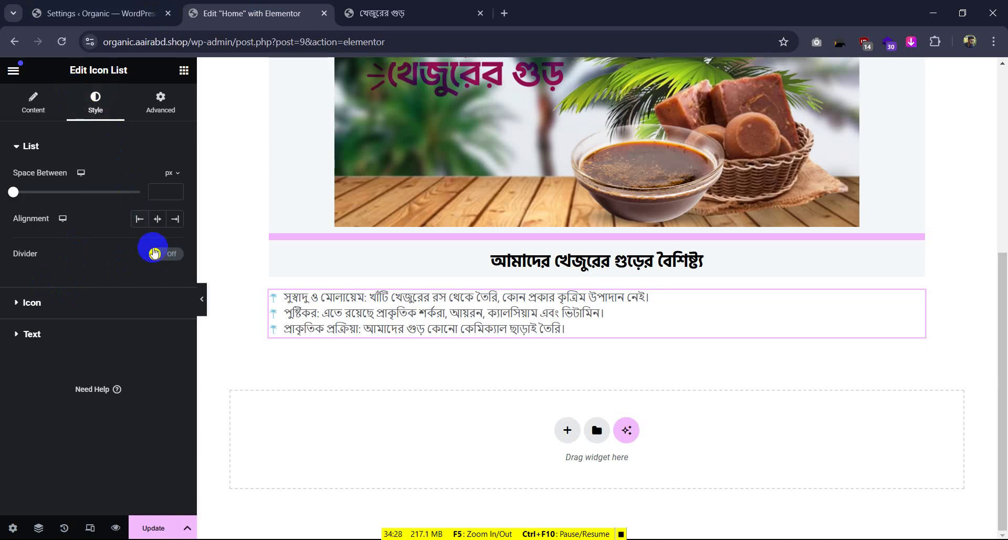
click(160, 255)
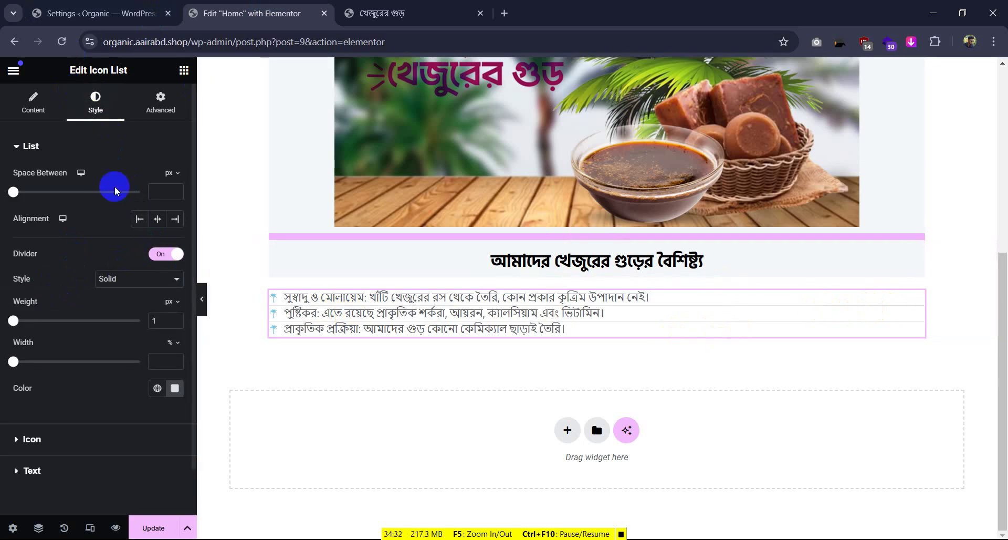
click(159, 222)
click(161, 253)
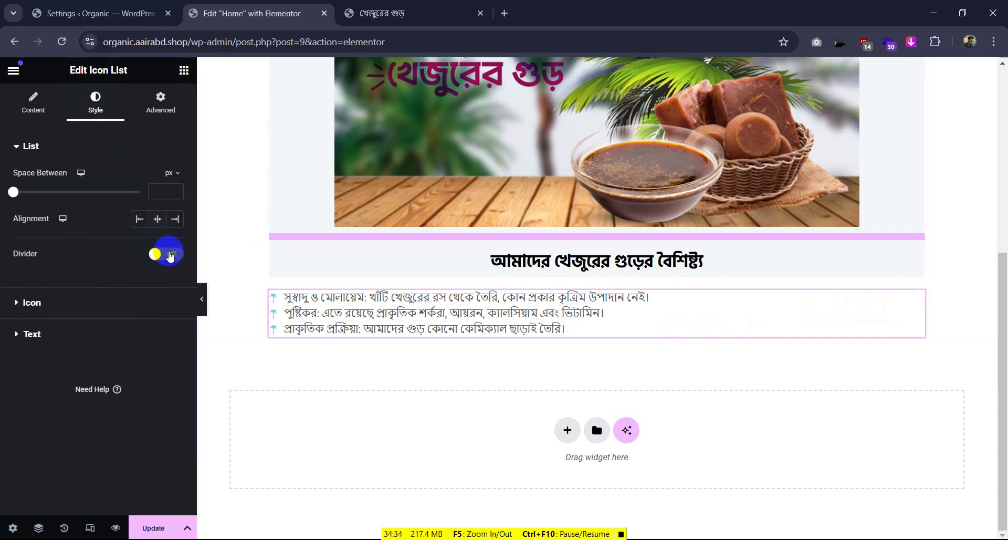
Inspect the reference page's third feature line in DevTools to find its font
click(388, 7)
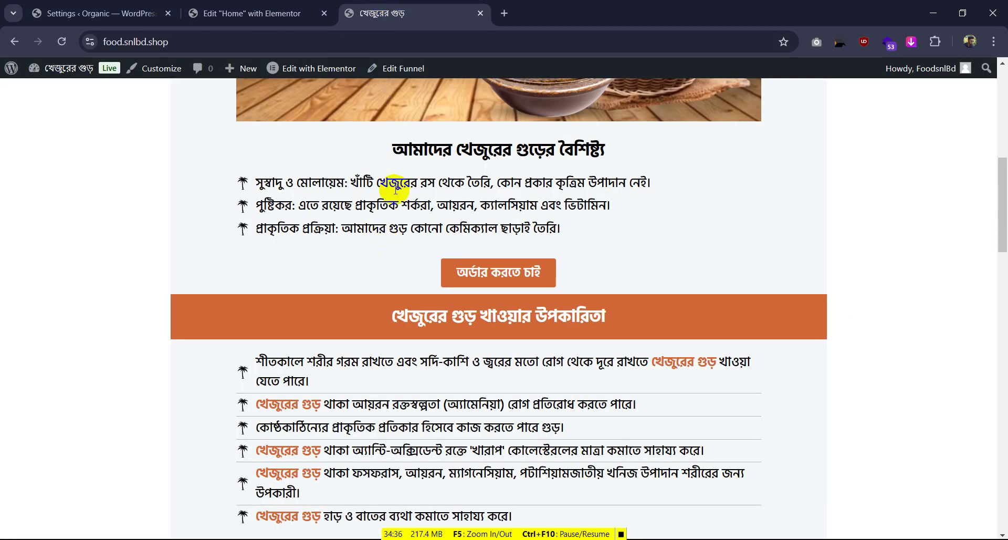
right_click(300, 224)
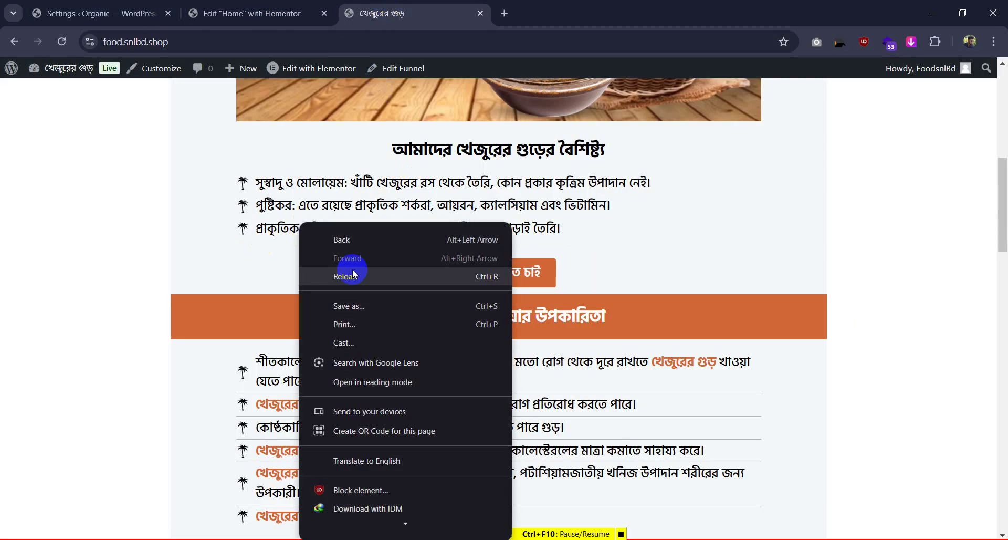
click(345, 524)
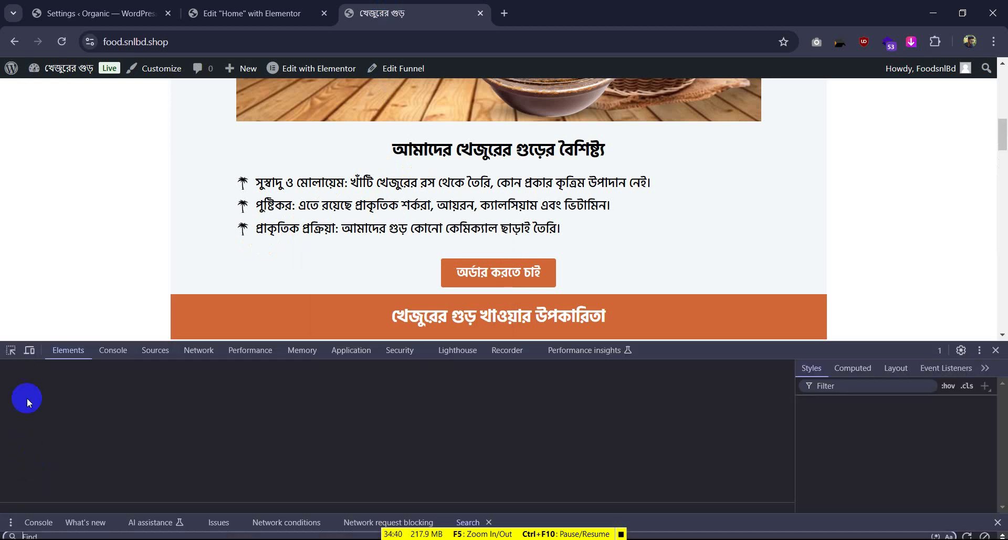
click(10, 350)
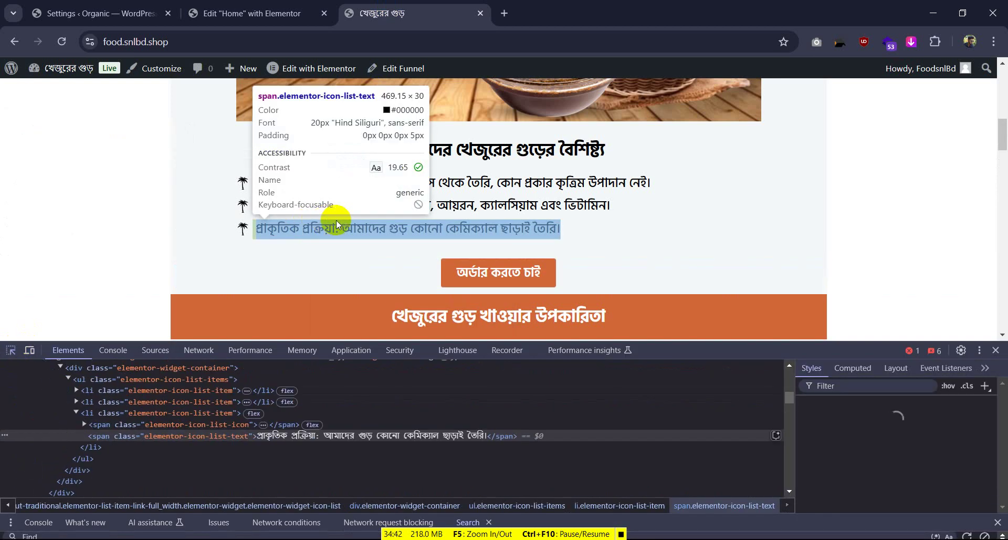
Set the list text typography family to Hind Siliguri, replacing Roboto
click(252, 13)
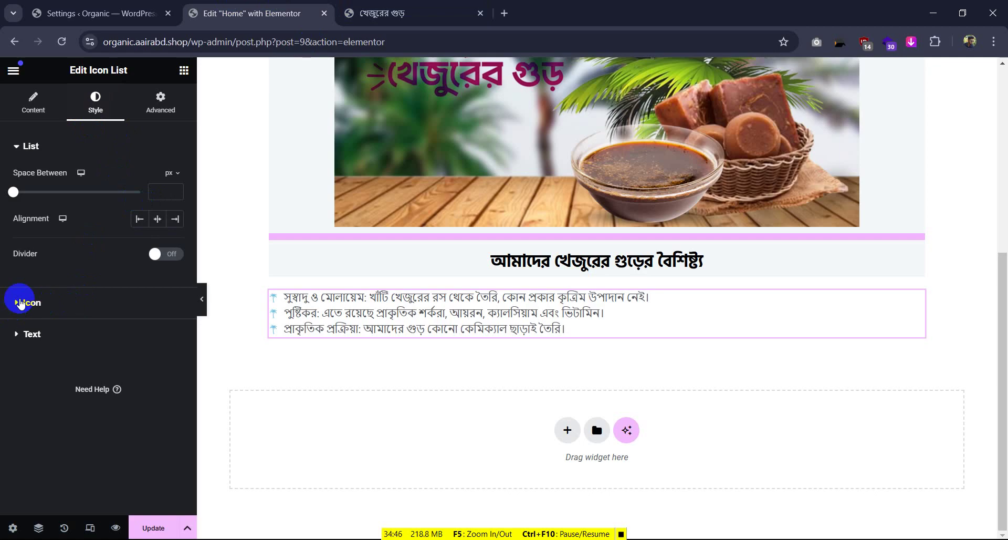
click(21, 332)
click(175, 241)
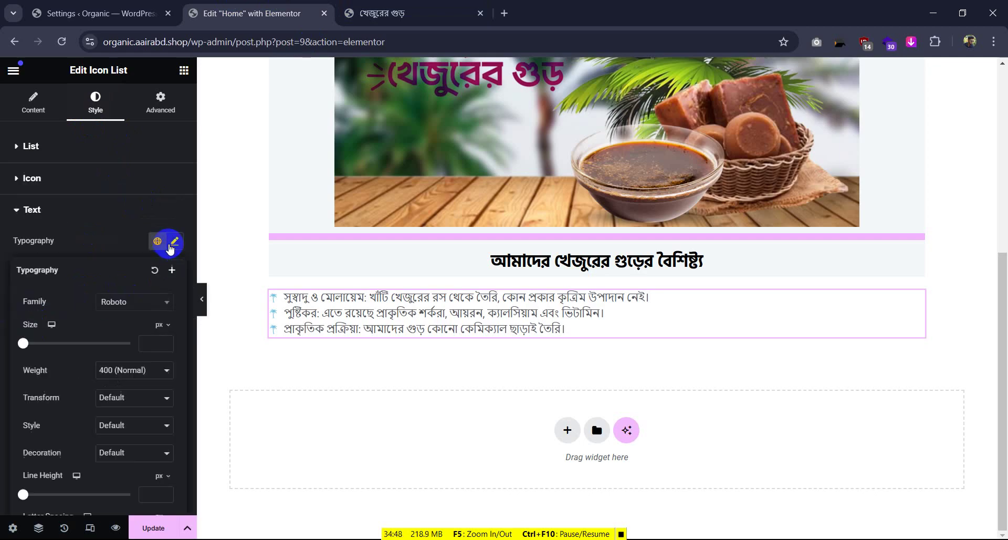
click(138, 301)
text(hind)
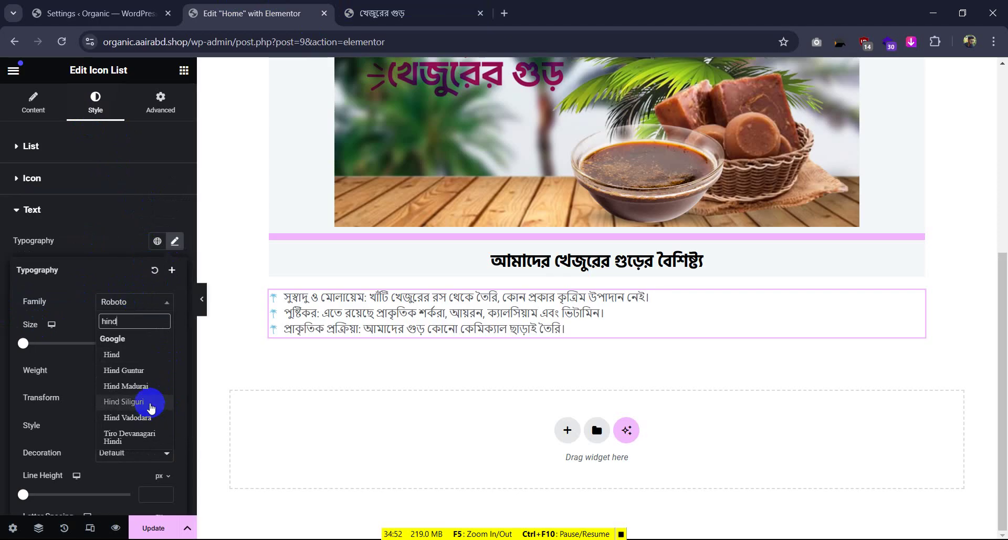
click(150, 401)
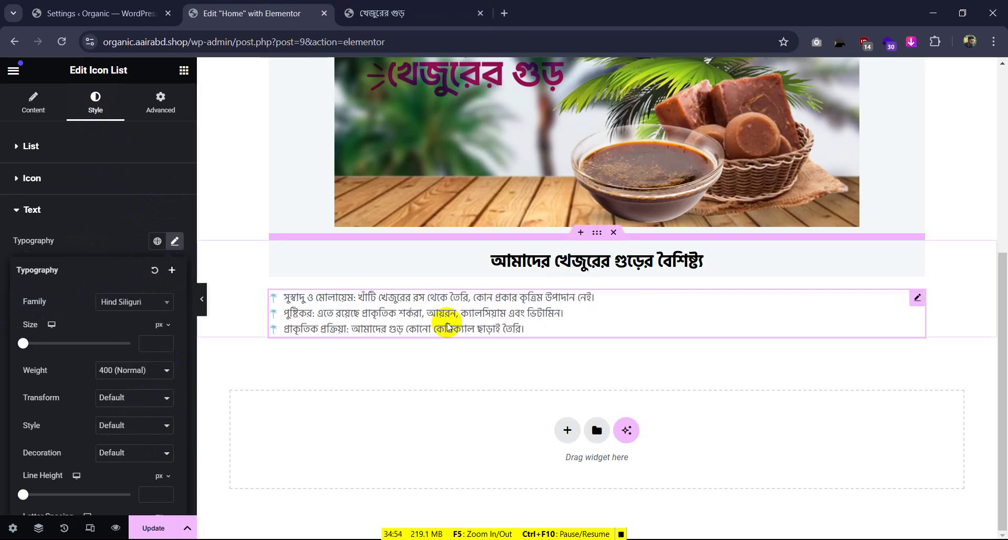
click(12, 73)
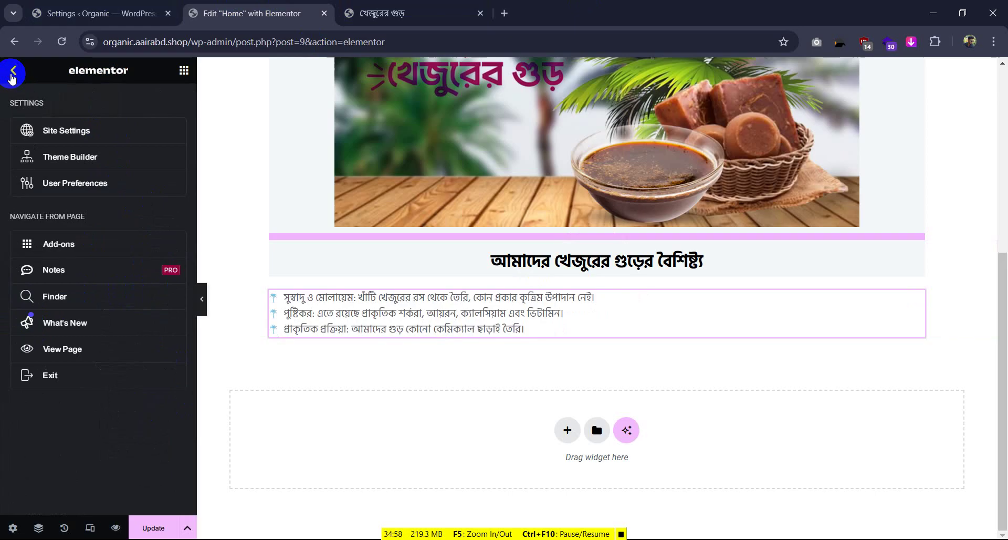
Open Site Settings and navigate to Global Fonts
click(49, 131)
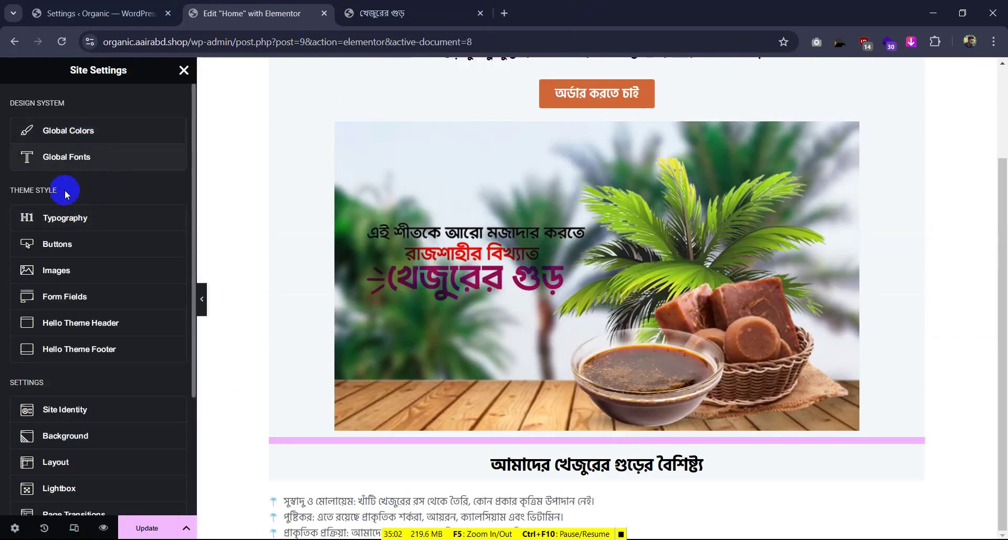
click(66, 225)
click(14, 71)
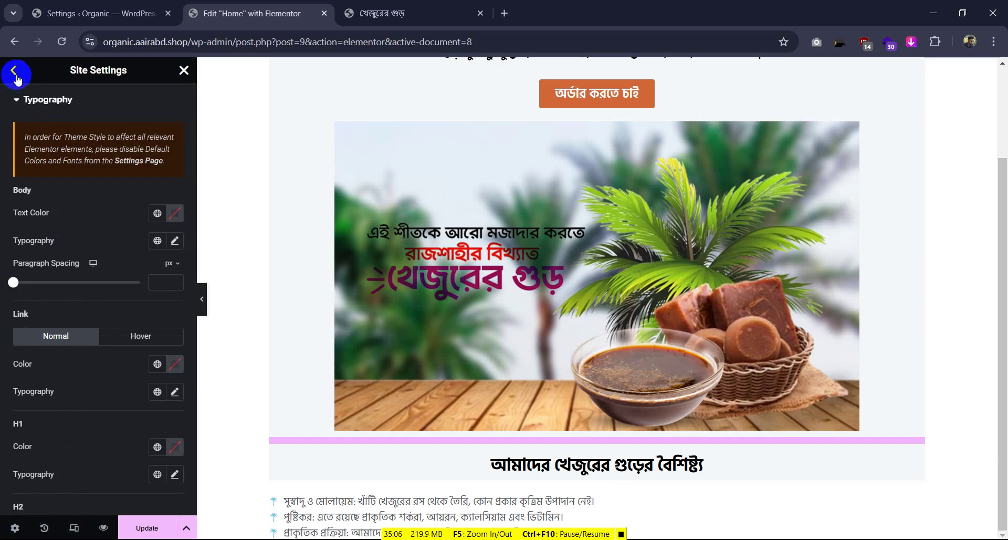
click(55, 157)
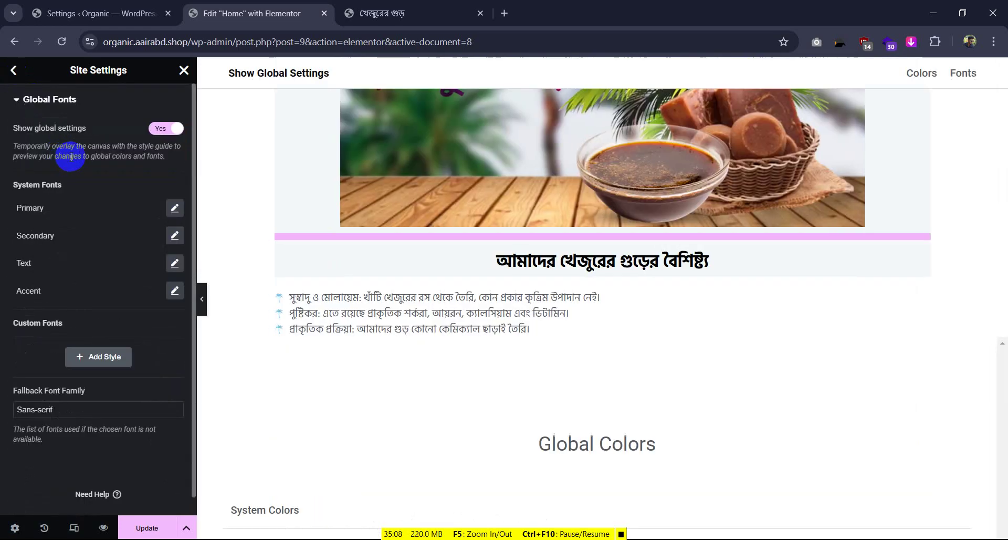
Set the Primary and Secondary global font families to Hind Siliguri
click(165, 209)
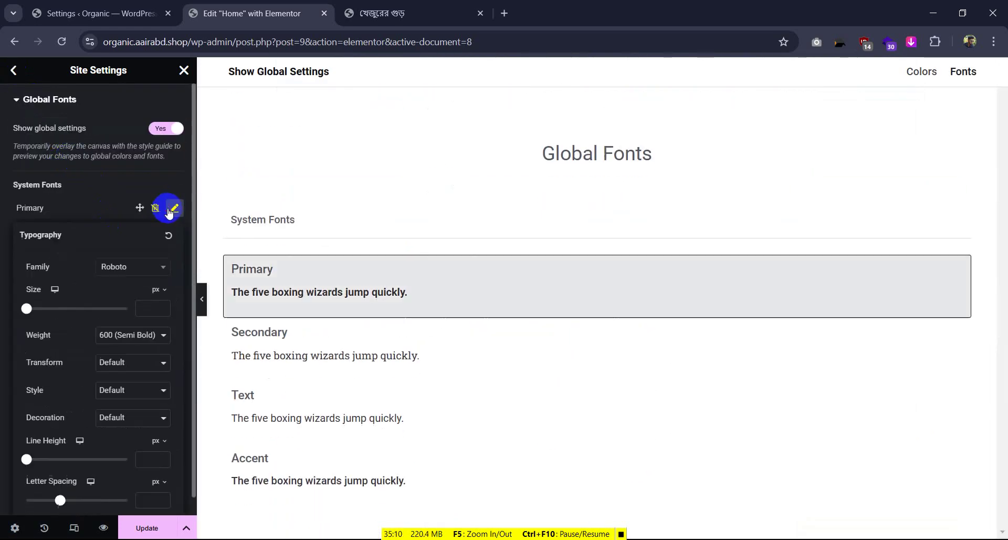
click(117, 265)
text(hind)
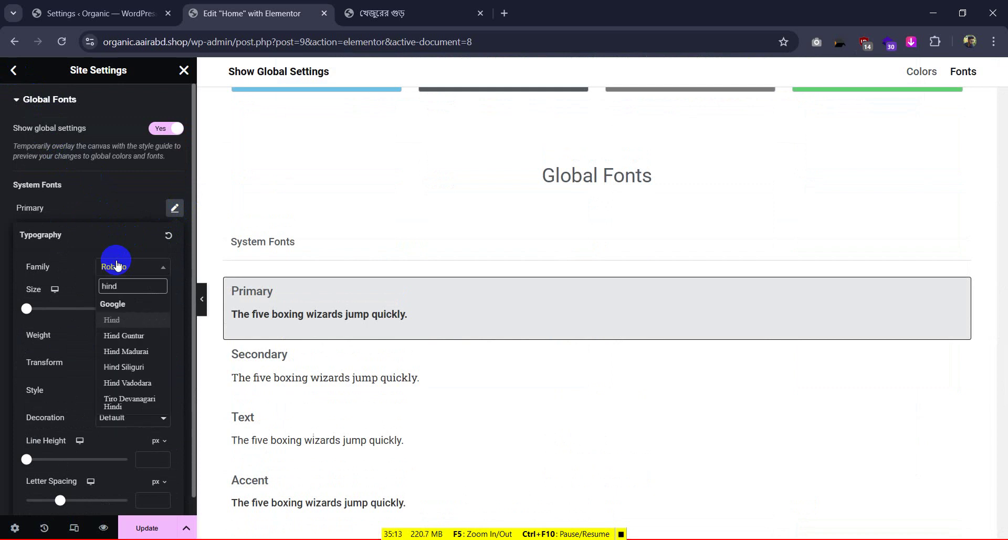
click(121, 367)
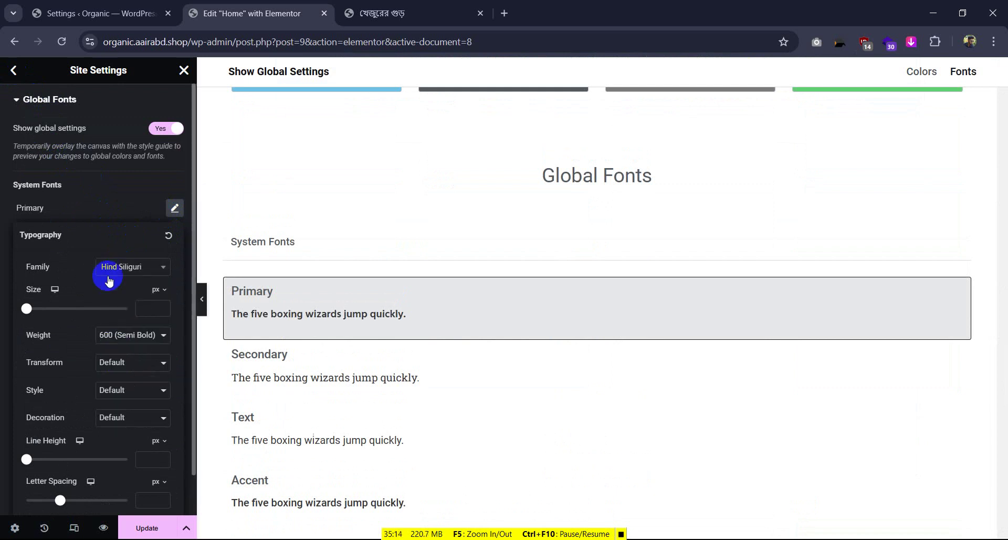
click(122, 213)
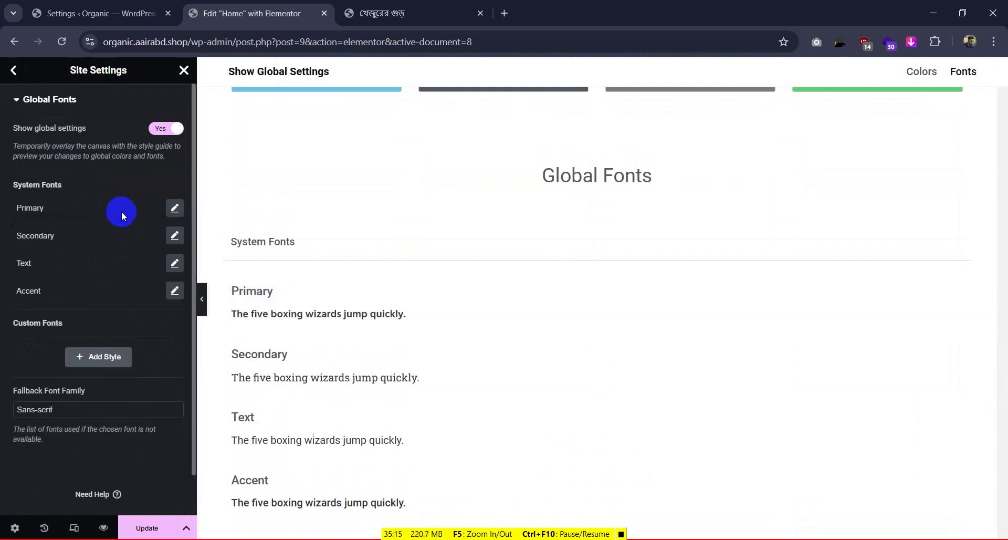
click(175, 235)
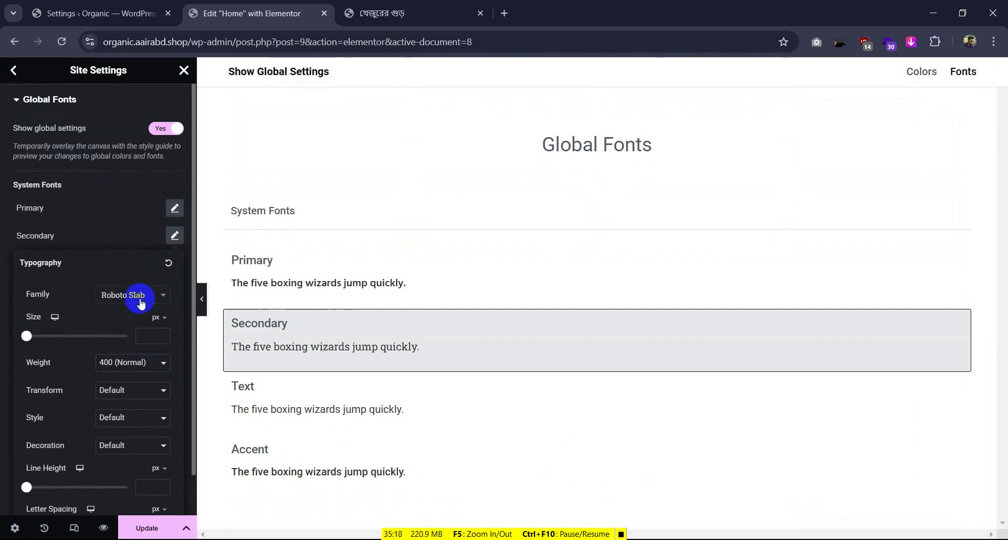
click(139, 298)
text(hind)
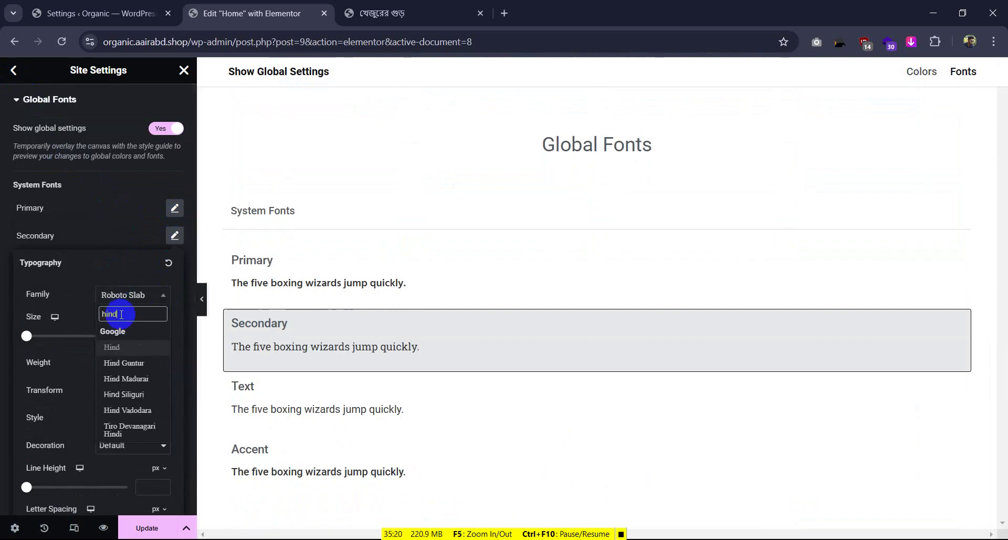
click(124, 394)
click(124, 212)
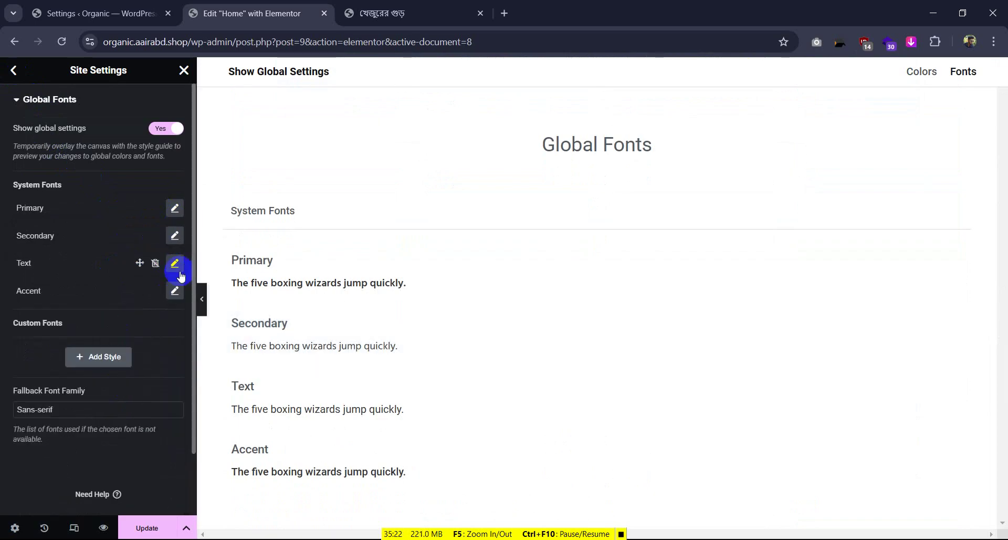
Set the Text and Accent global fonts to Hind Siliguri and save with Update
click(176, 265)
click(147, 330)
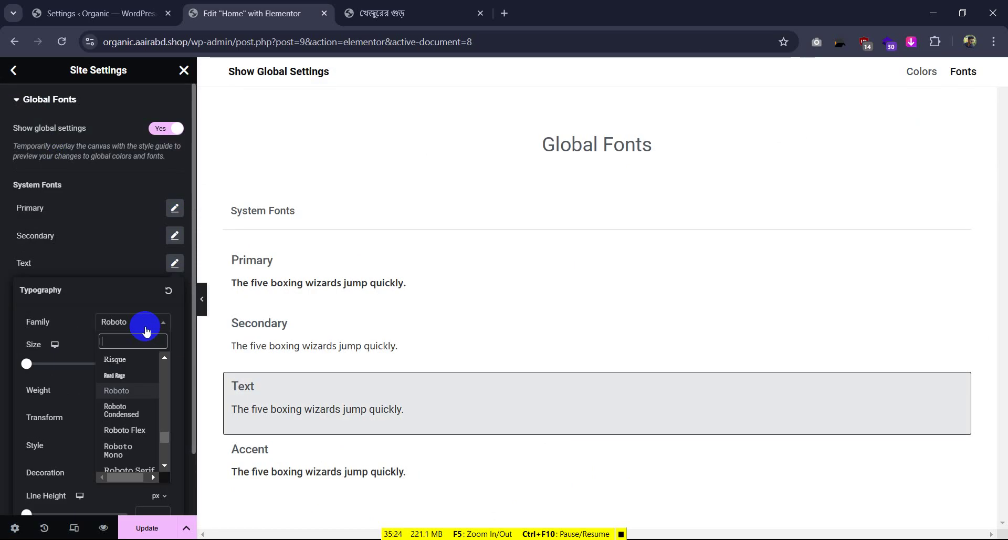
text(hind)
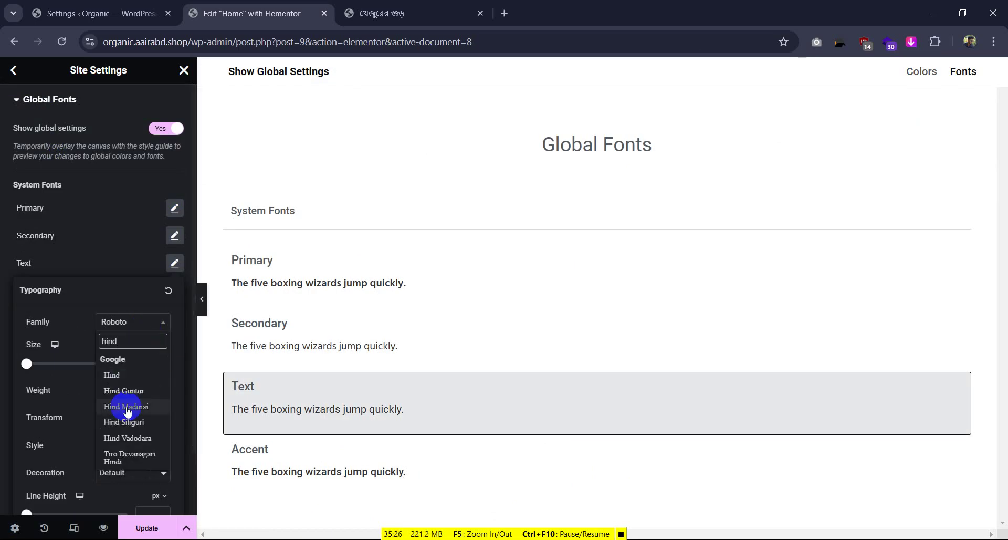
click(126, 422)
click(84, 251)
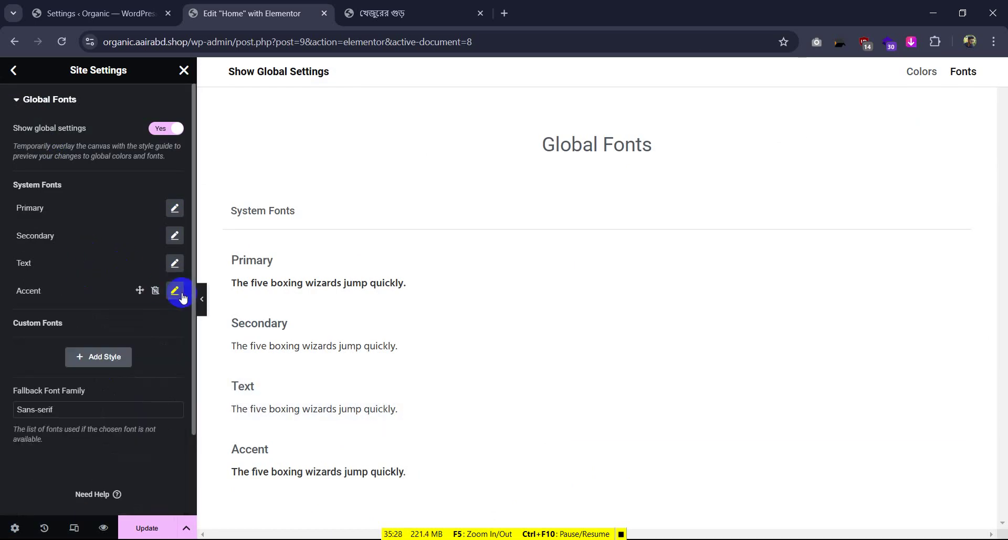
click(175, 291)
click(137, 349)
text(h)
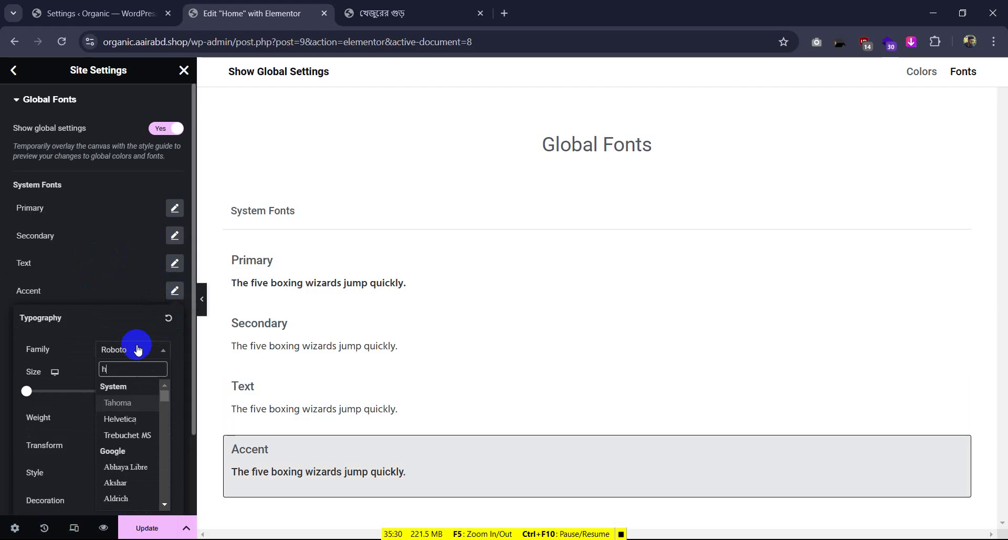
text(ind)
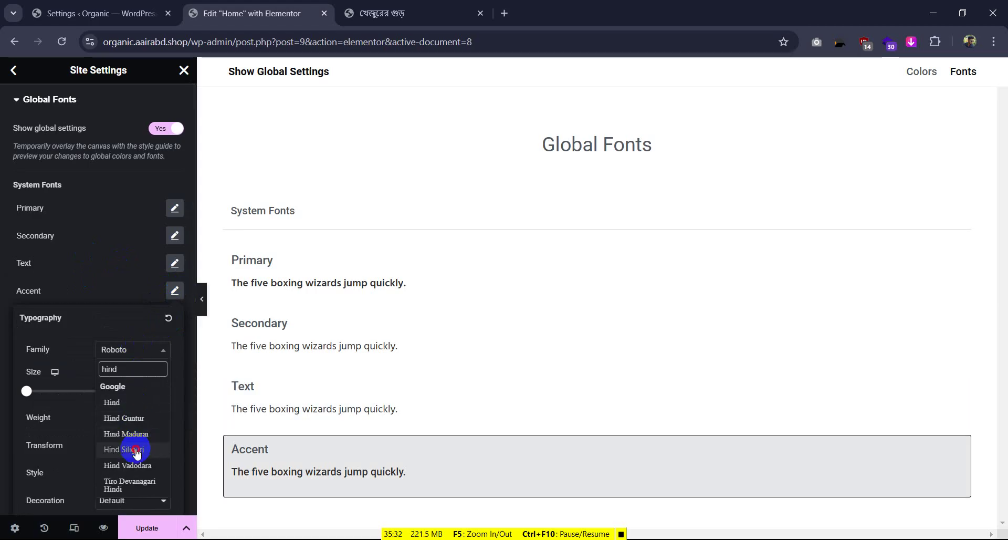
click(132, 450)
click(76, 290)
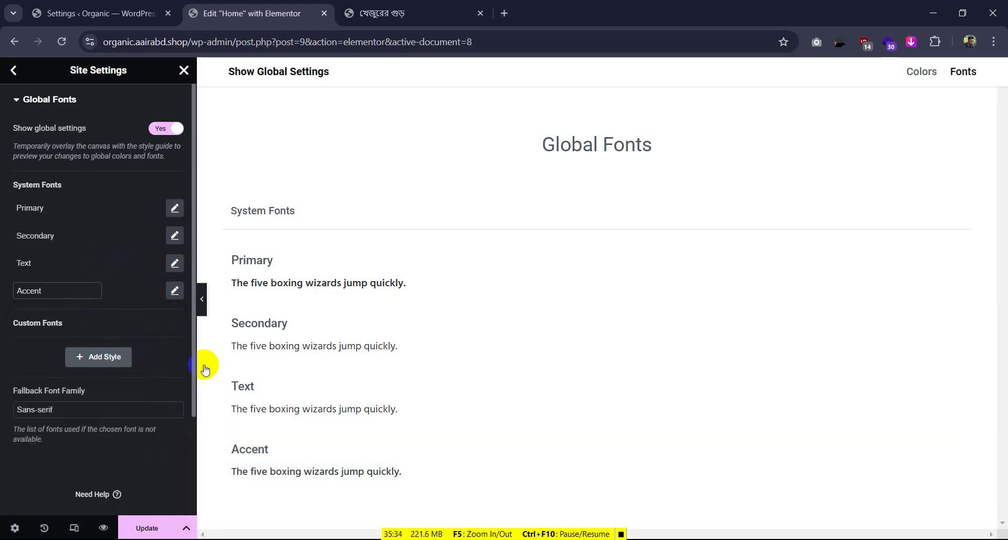
click(147, 528)
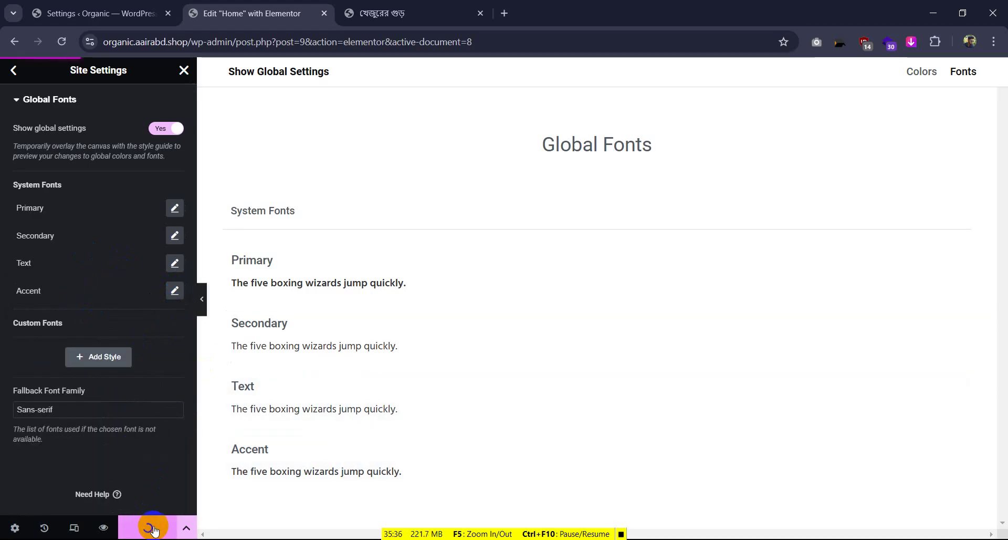
click(15, 72)
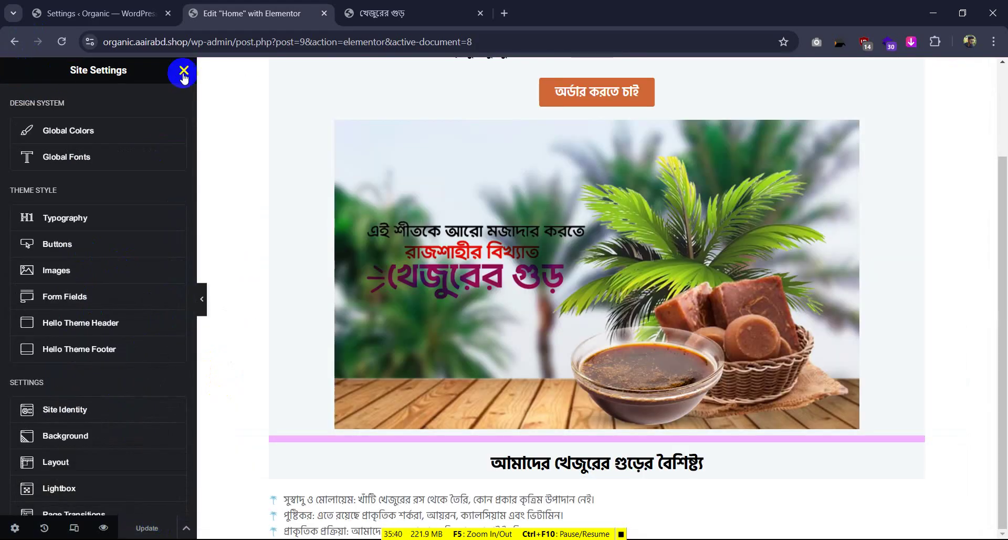
Close Site Settings, select the feature list and open its text typography settings
click(183, 71)
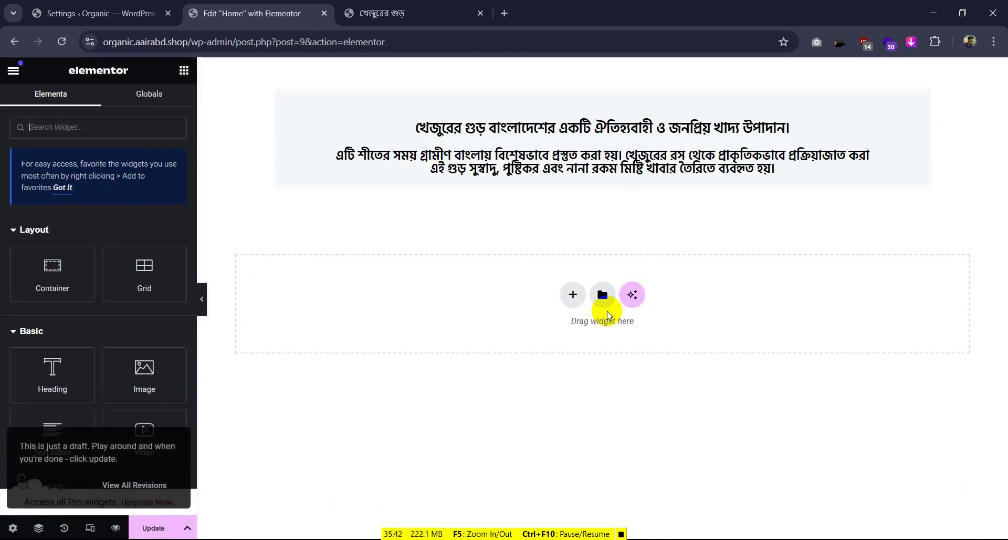
scroll(289, 420, down, 6)
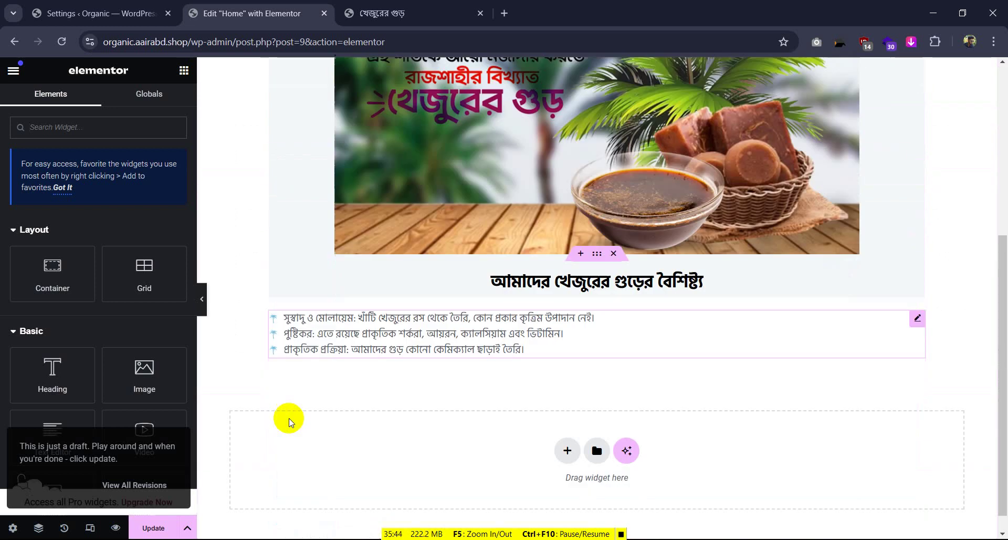
scroll(289, 420, down, 1)
click(527, 305)
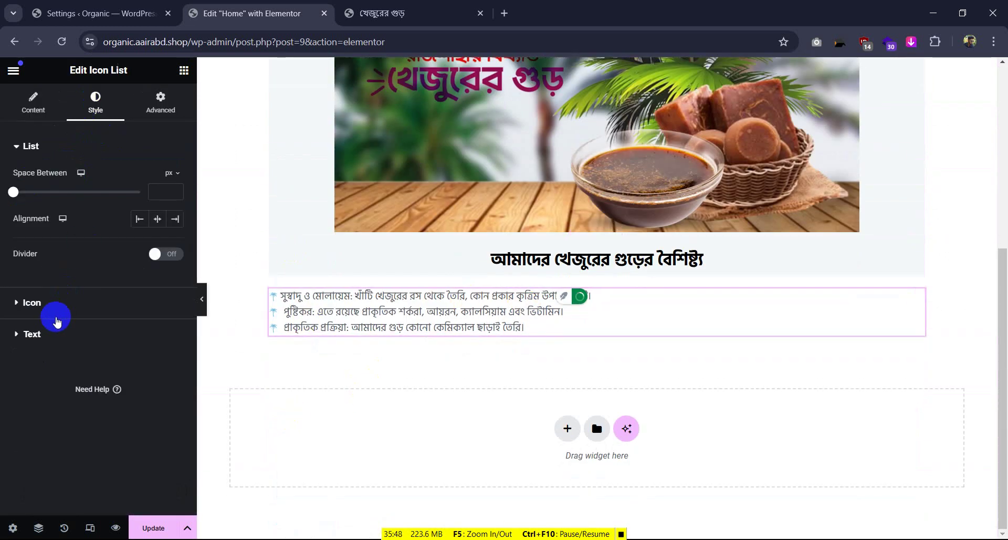
click(33, 334)
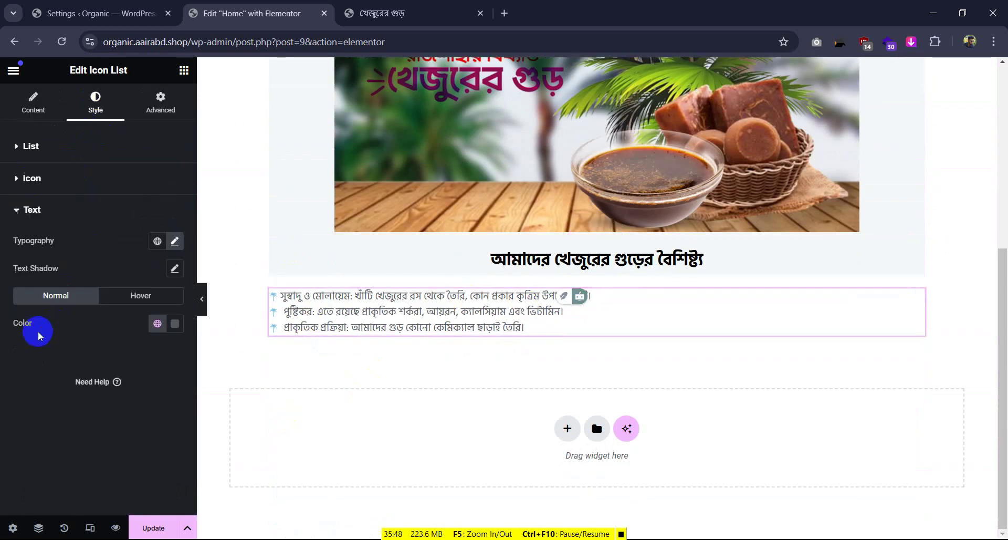
click(174, 241)
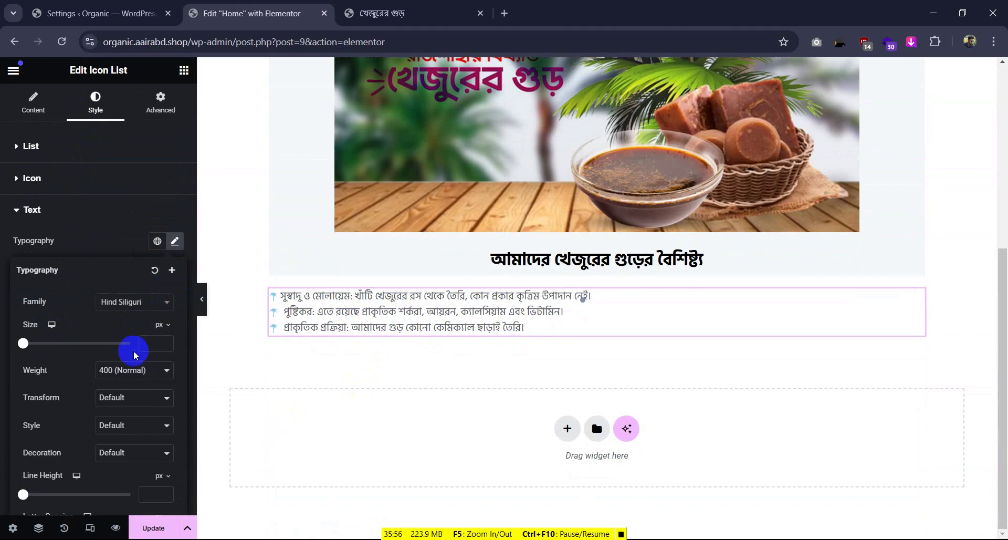
Set the list text size to 20 px and weight to 500 (Medium)
click(409, 13)
click(252, 13)
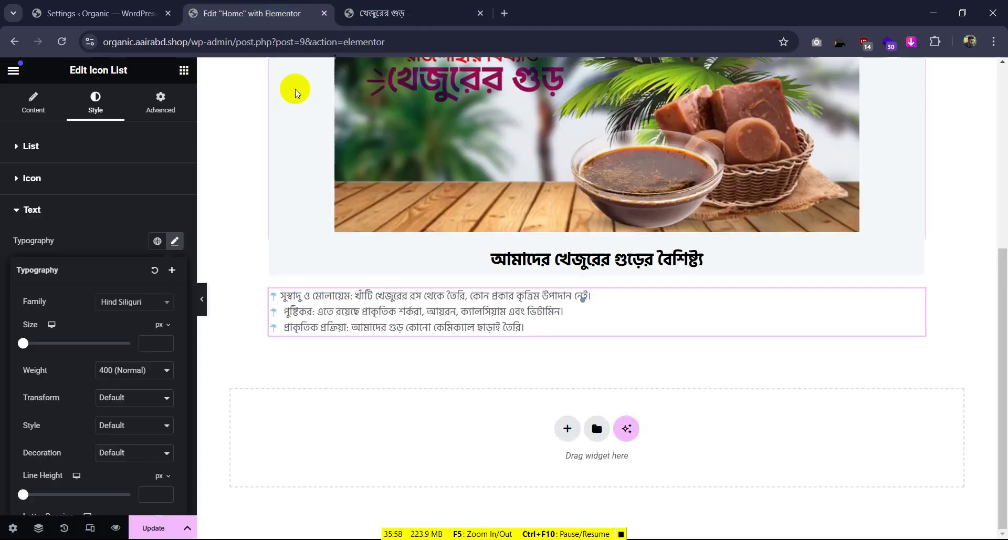
click(154, 344)
text(20)
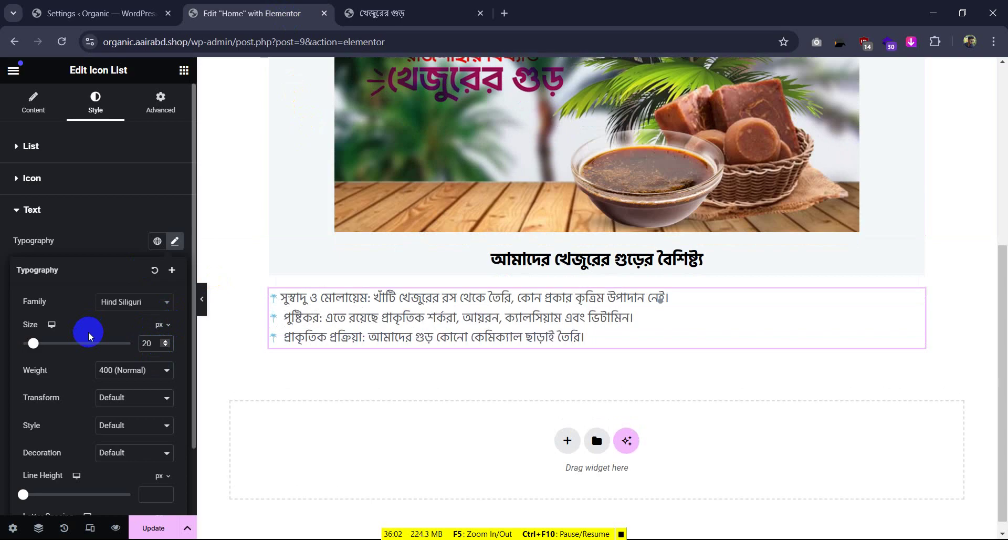
click(122, 381)
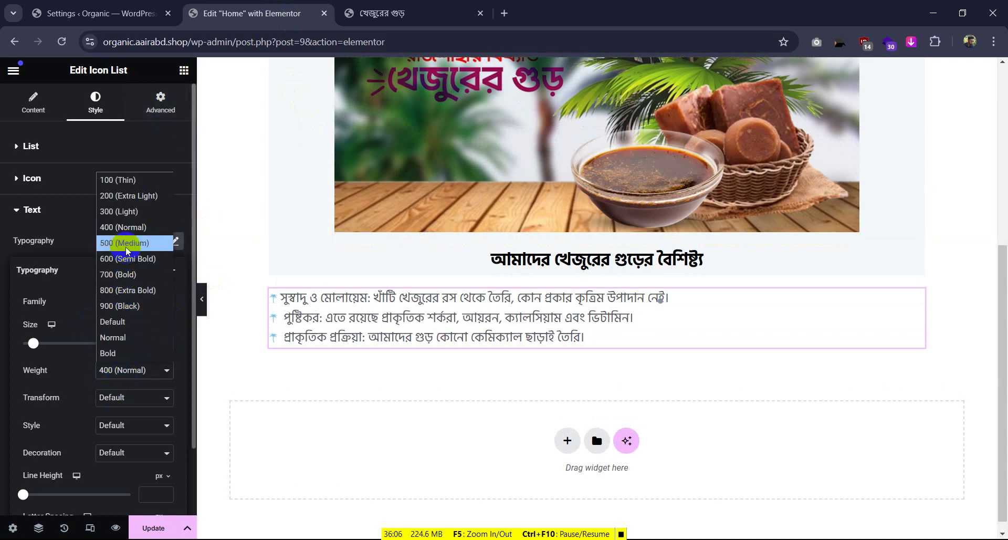
click(125, 247)
click(129, 370)
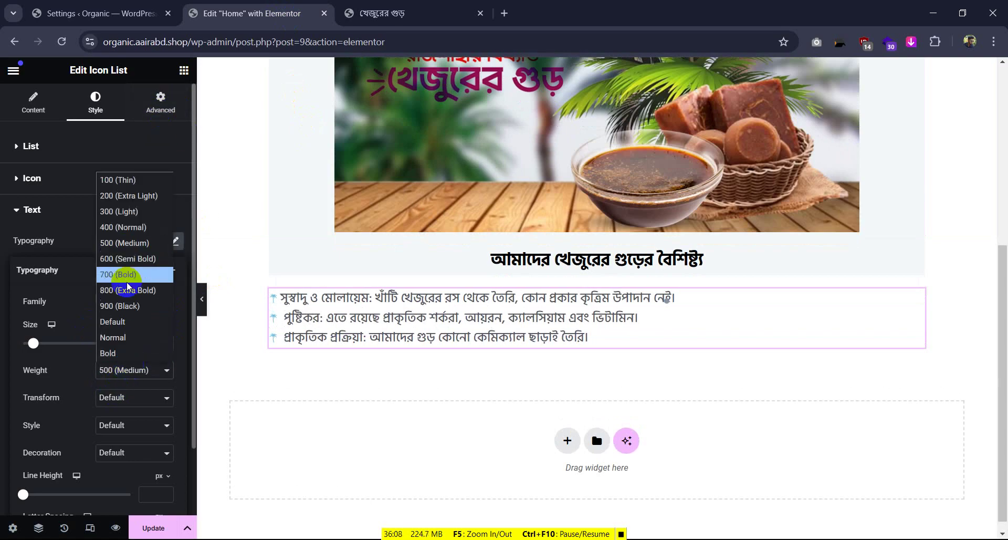
click(128, 261)
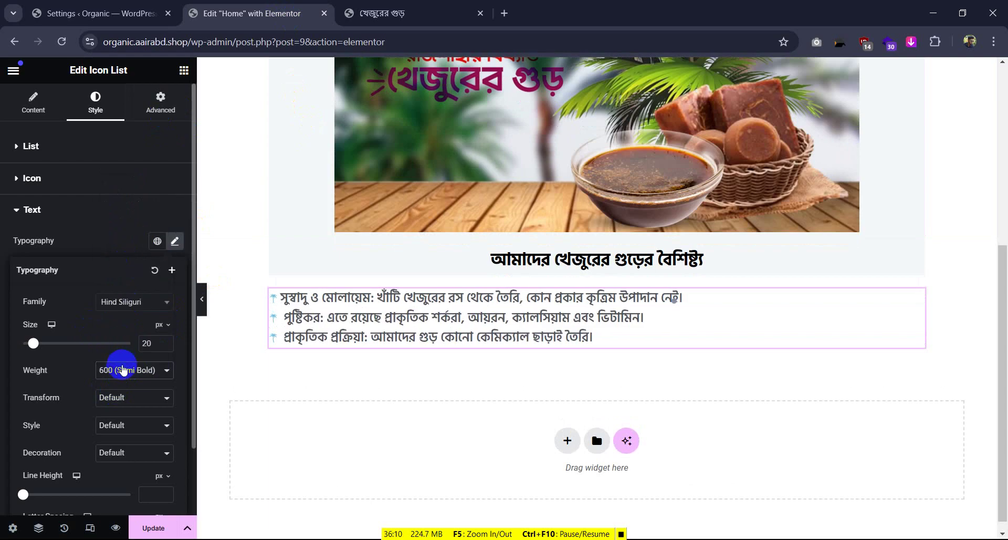
click(130, 369)
click(127, 247)
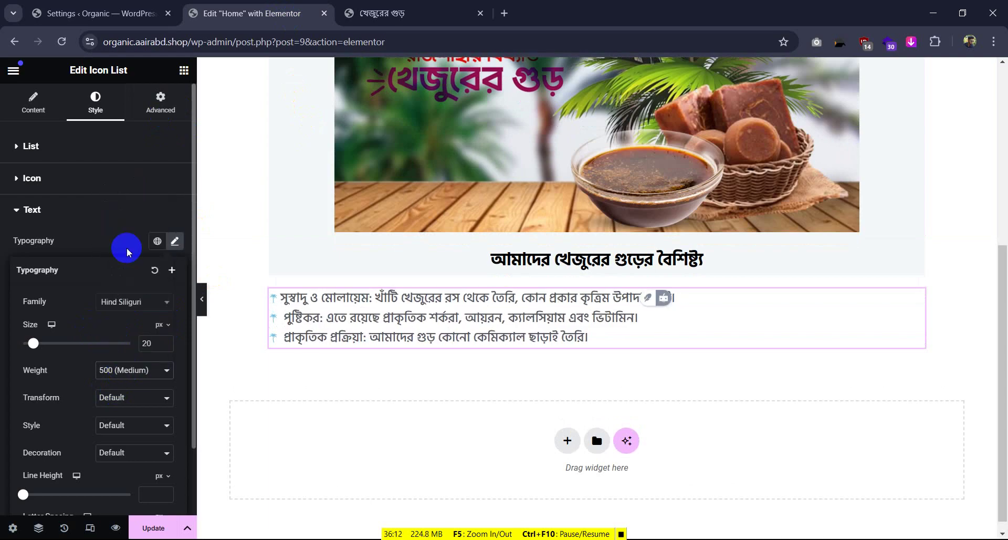
Expand the first and second list items on the Content tab to review them
click(33, 103)
click(55, 258)
click(45, 307)
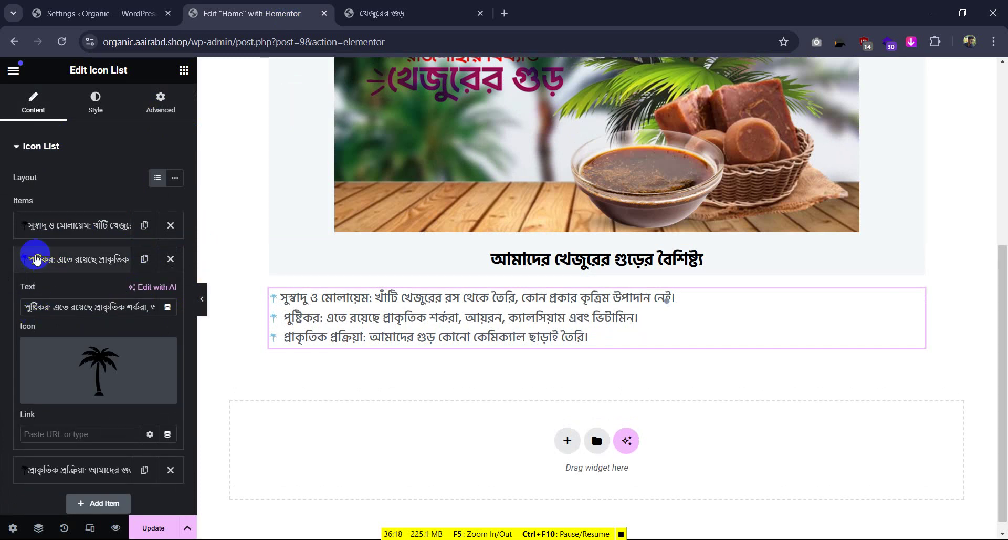
click(37, 234)
click(30, 262)
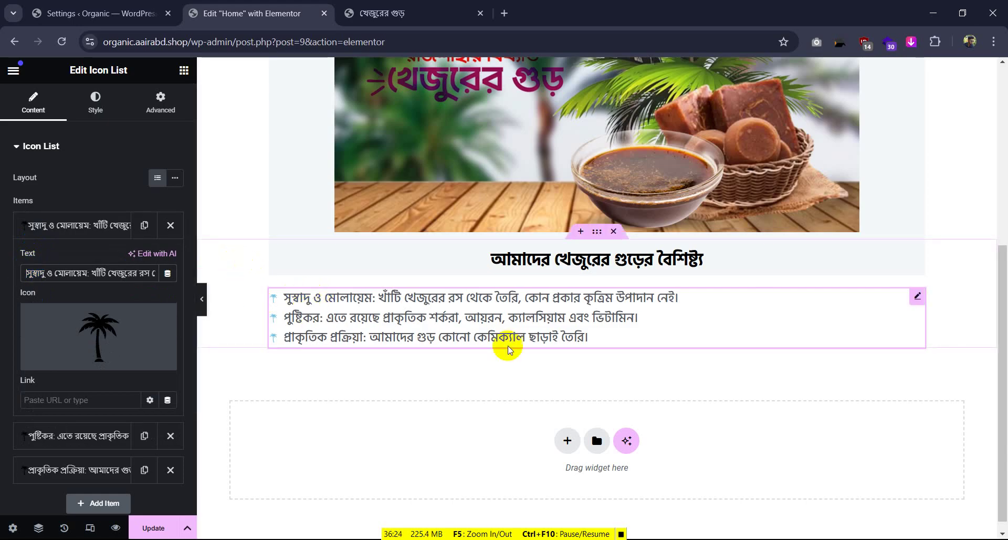
Make the list text colour #000000 and the palm icons black
click(127, 111)
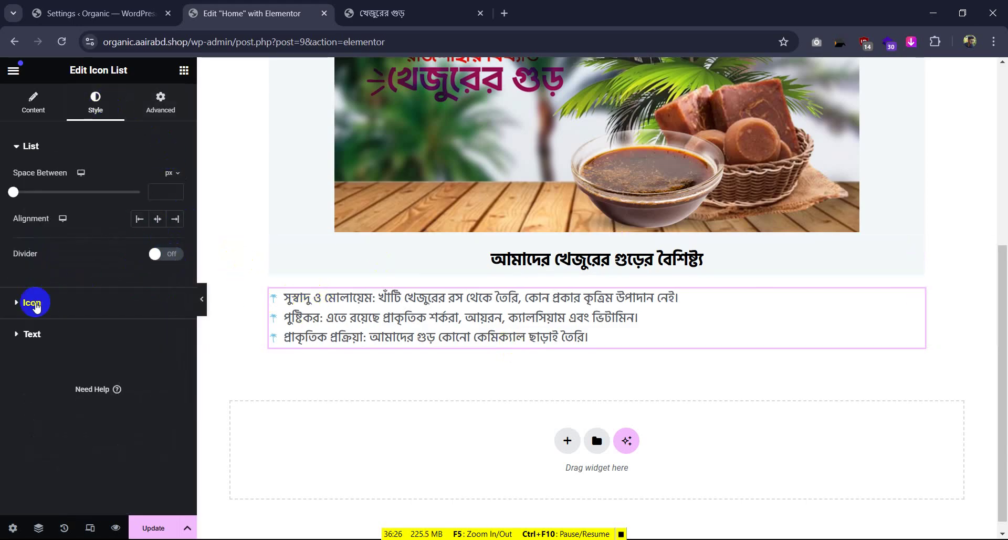
click(33, 335)
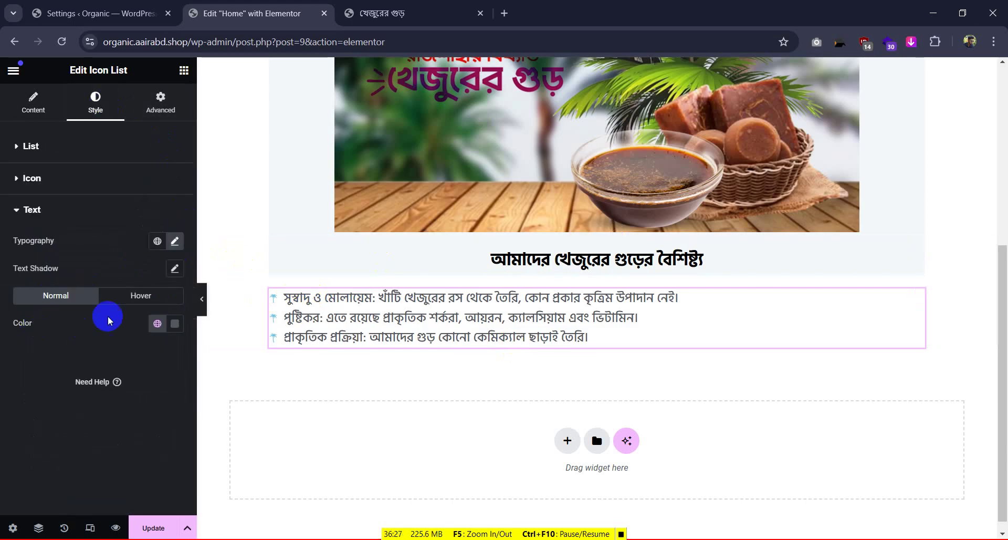
click(167, 322)
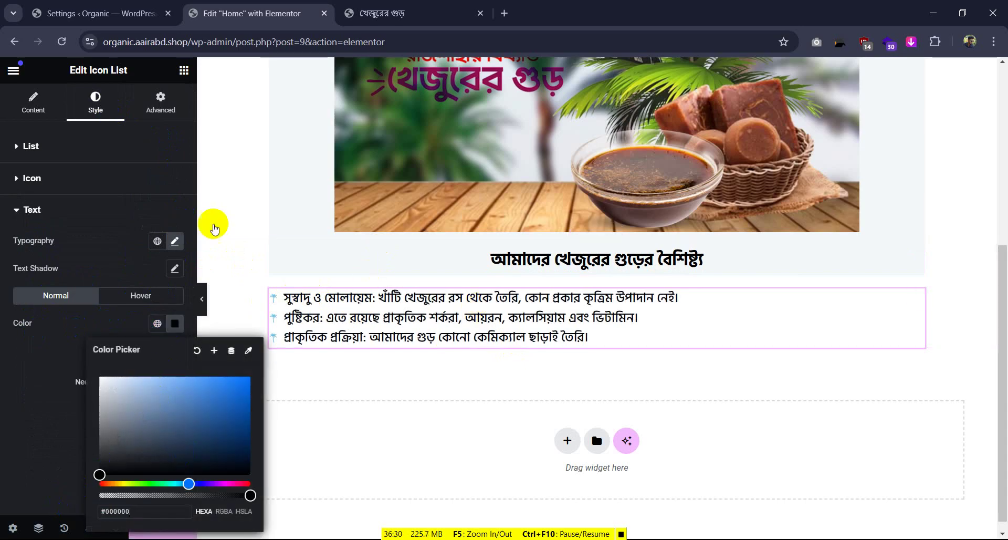
click(84, 188)
click(174, 237)
click(127, 319)
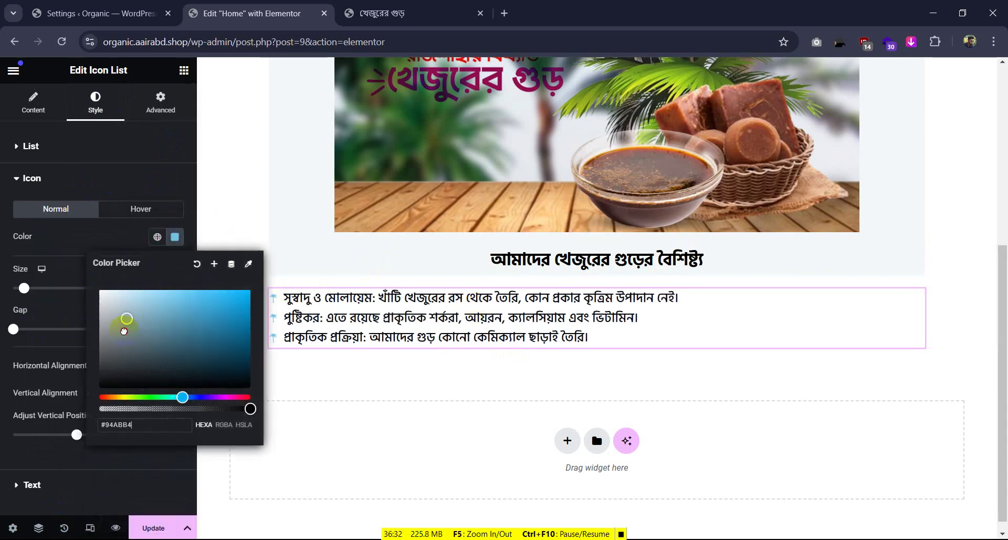
click(81, 190)
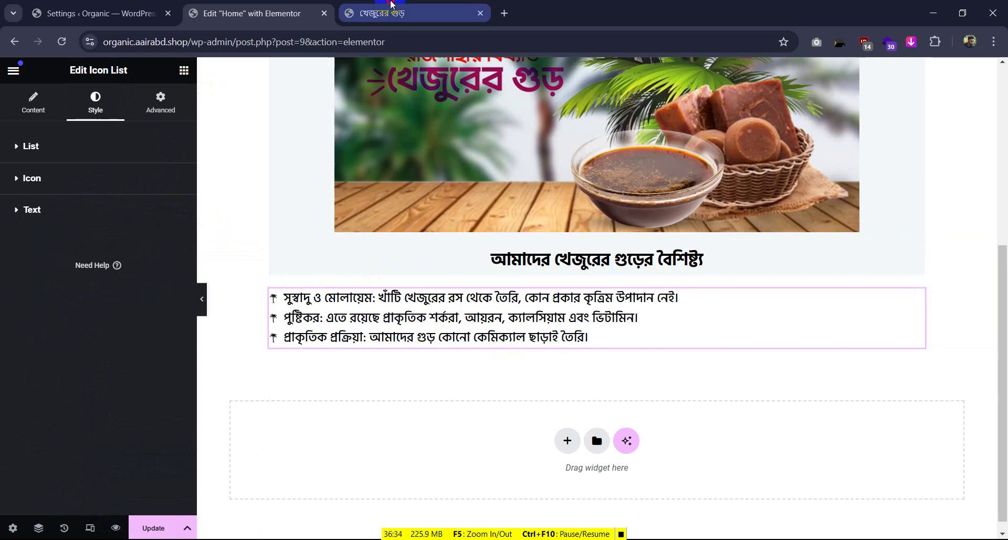
Enlarge the palm-tree icons from 14 to 20 px
click(370, 5)
click(249, 13)
click(21, 179)
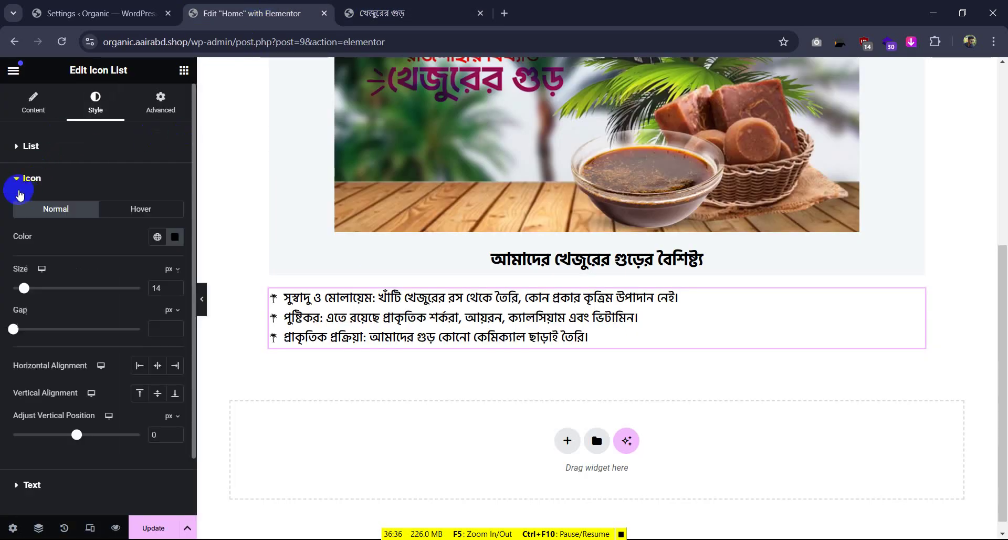
click(29, 289)
drag(24, 291, 33, 289)
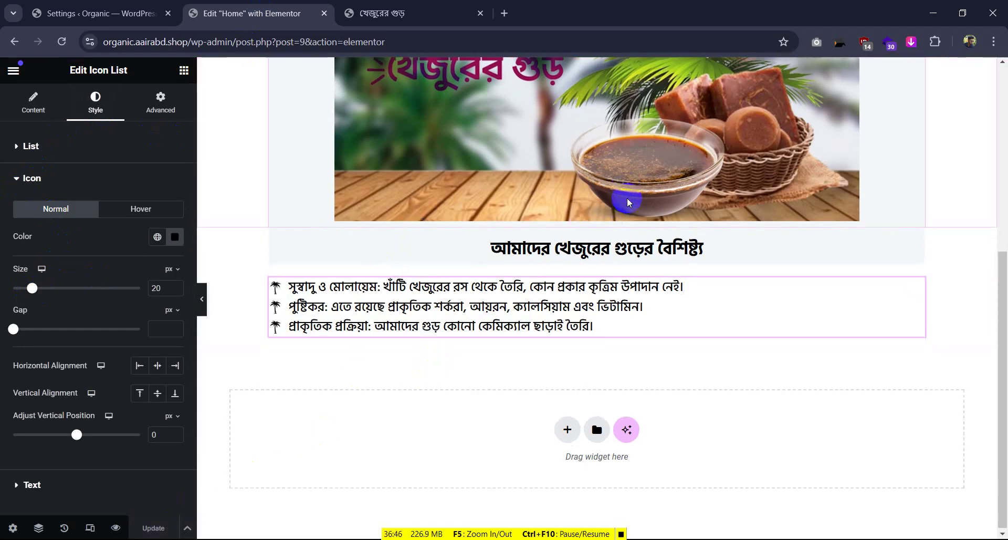
scroll(627, 198, up, 6)
scroll(627, 198, down, 6)
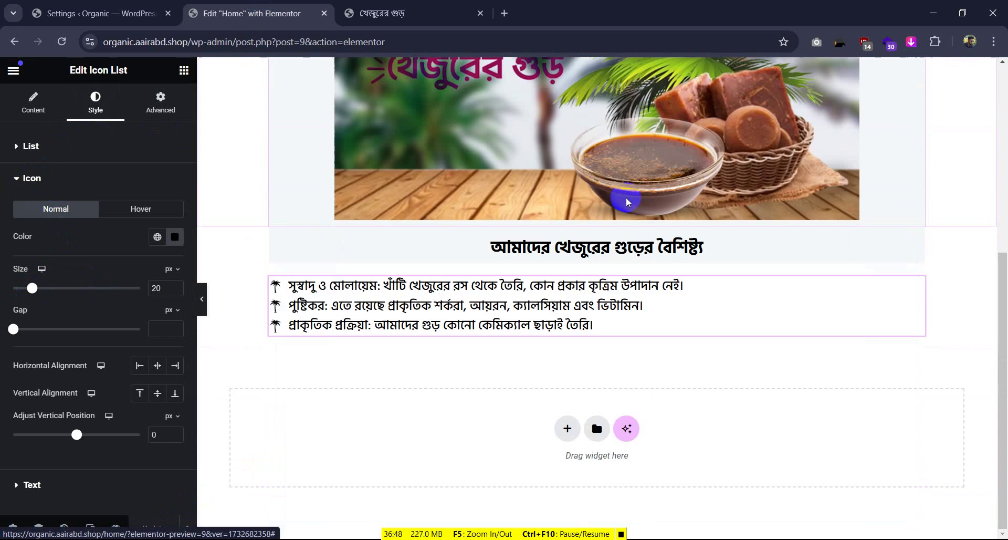
Close DevTools on the food.snlbd.shop checkout page, scroll its order form, and return to the editor
click(374, 13)
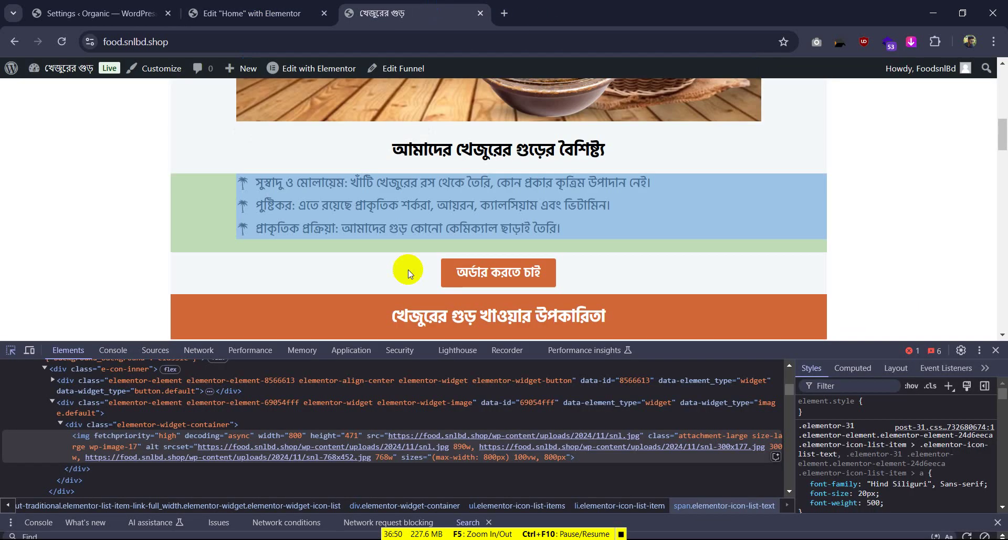
scroll(494, 237, down, 7)
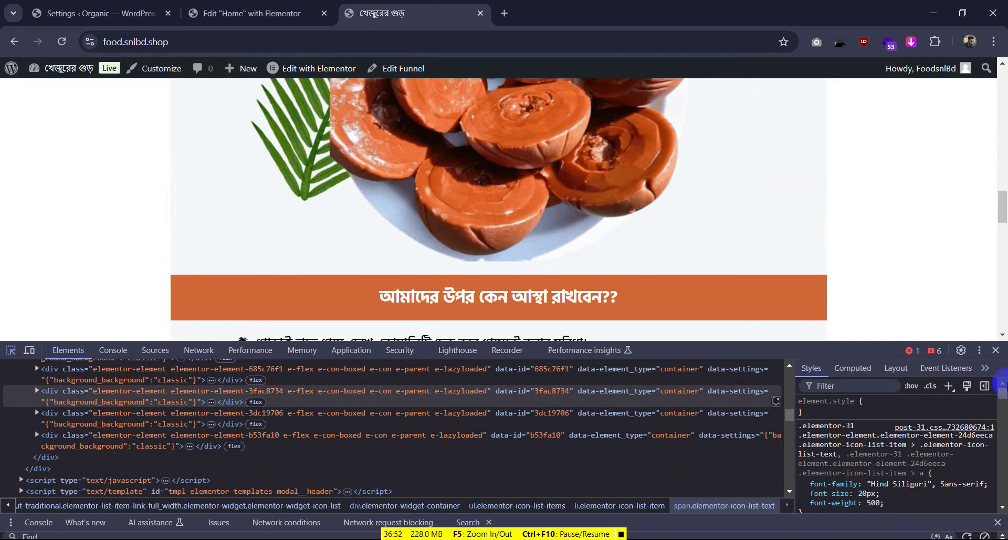
click(995, 351)
scroll(521, 315, down, 15)
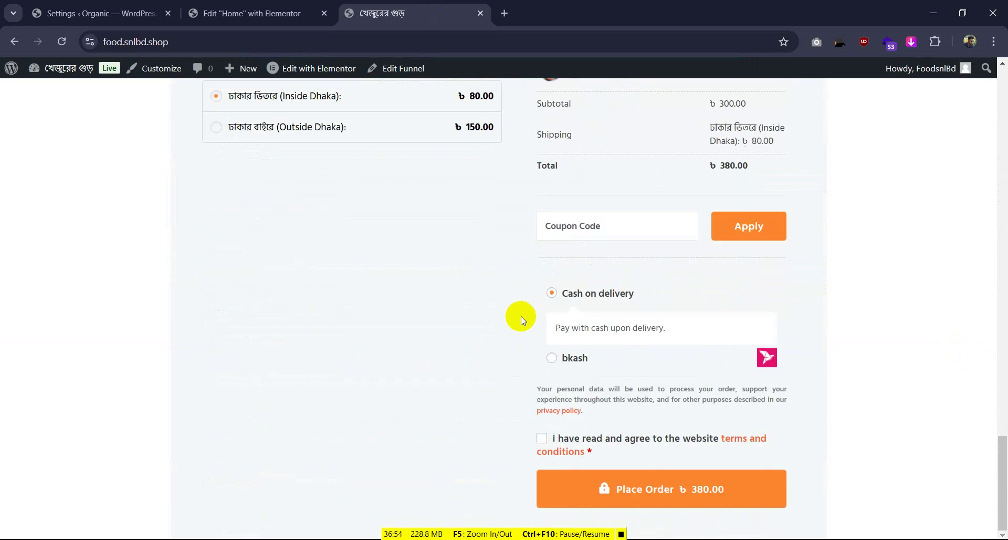
scroll(544, 273, up, 4)
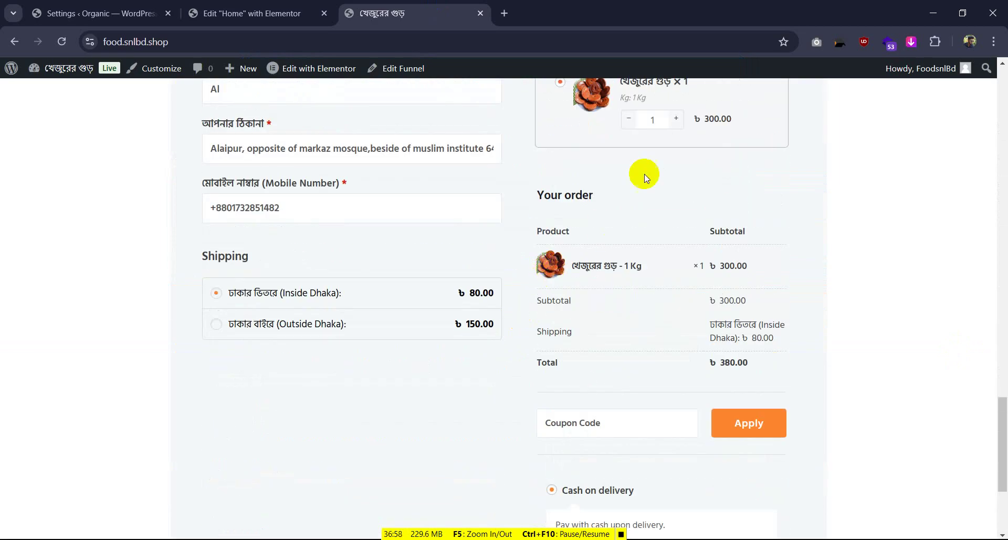
scroll(389, 231, up, 5)
key(ctrl+shift+Tab)
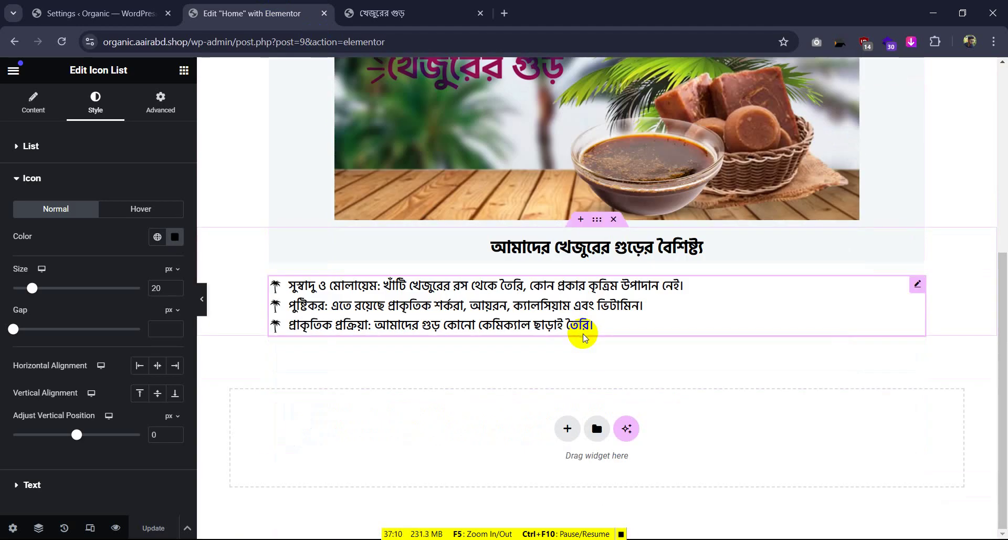
scroll(890, 228, up, 6)
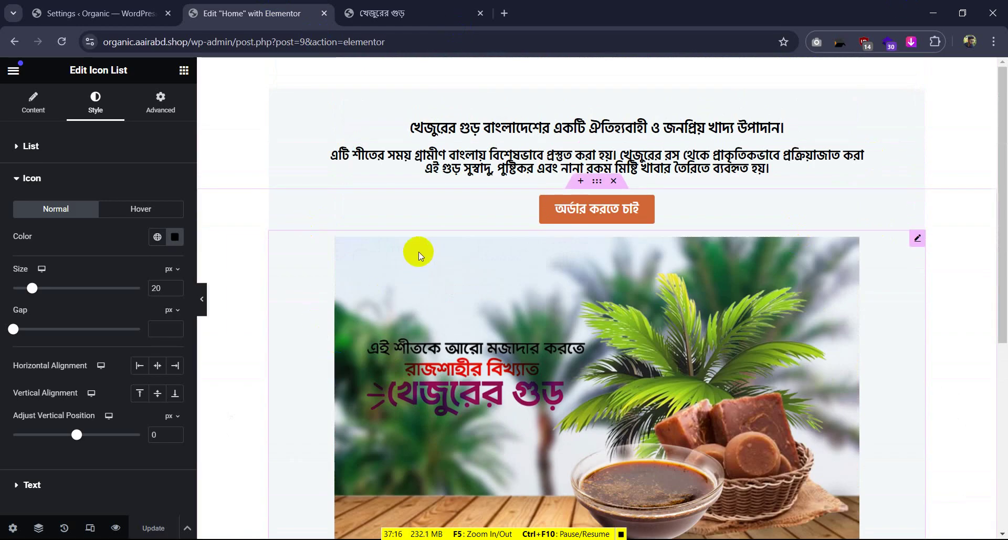
scroll(450, 251, down, 2)
scroll(450, 252, up, 2)
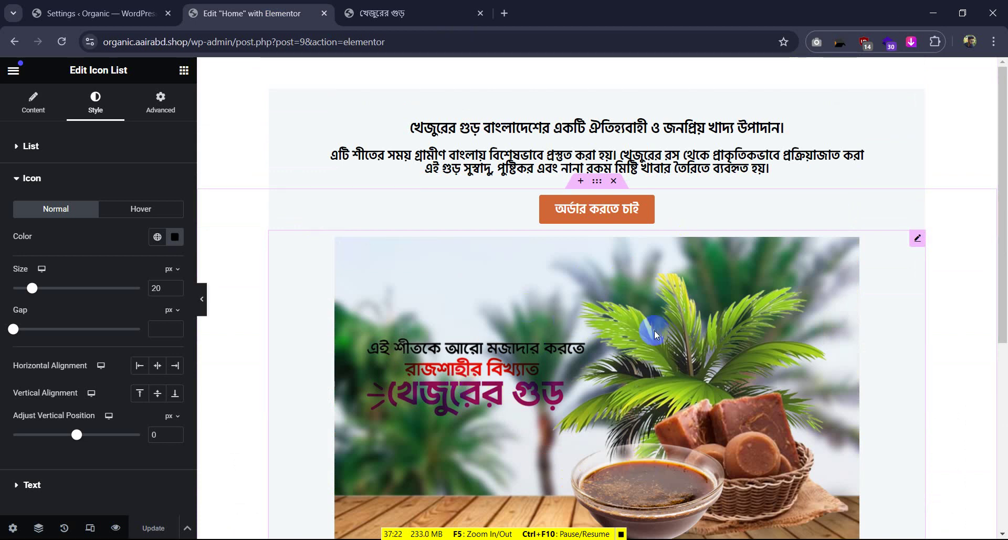
scroll(629, 191, down, 3)
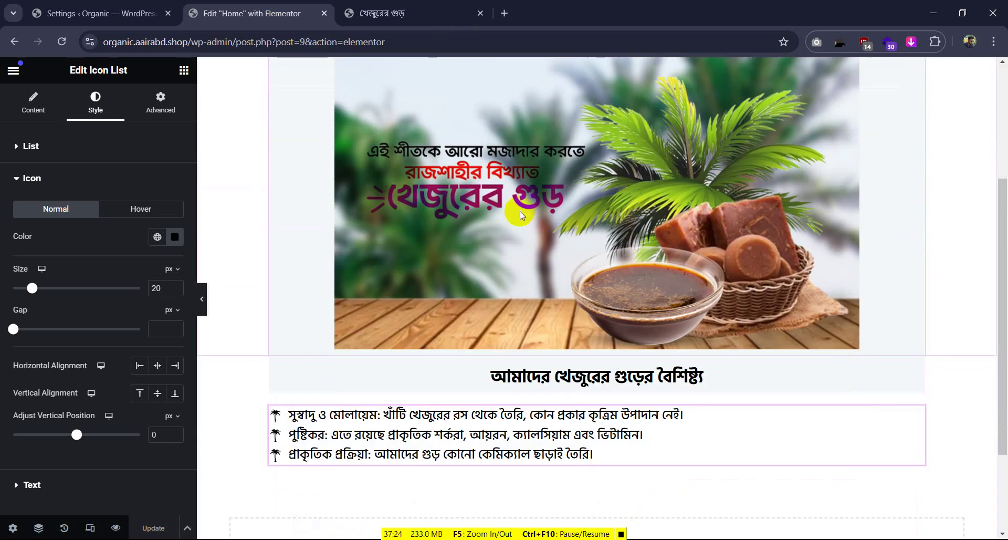
scroll(520, 211, up, 1)
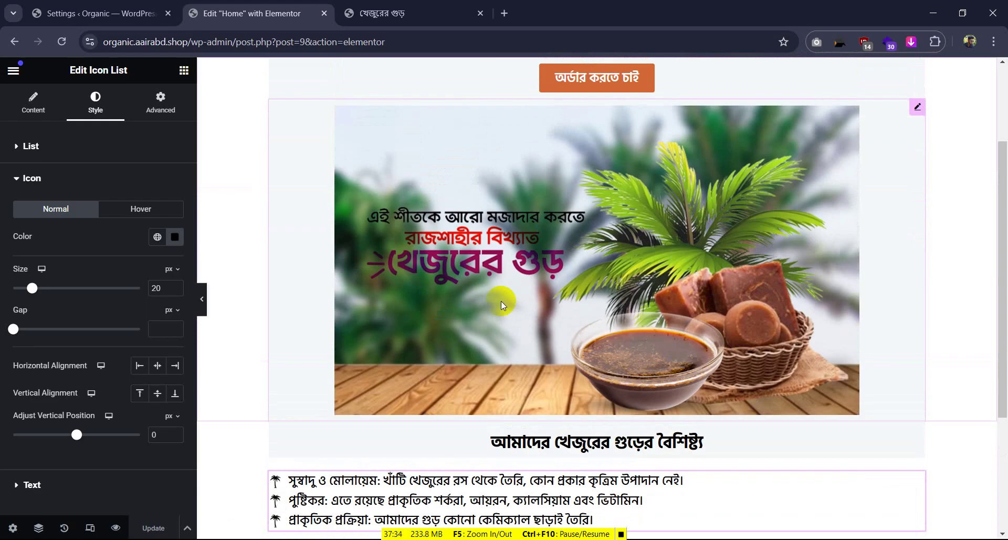
Scroll through the reference site's checkout page, briefly glancing at the Organic site's tab
click(417, 12)
scroll(441, 300, down, 10)
scroll(443, 303, up, 5)
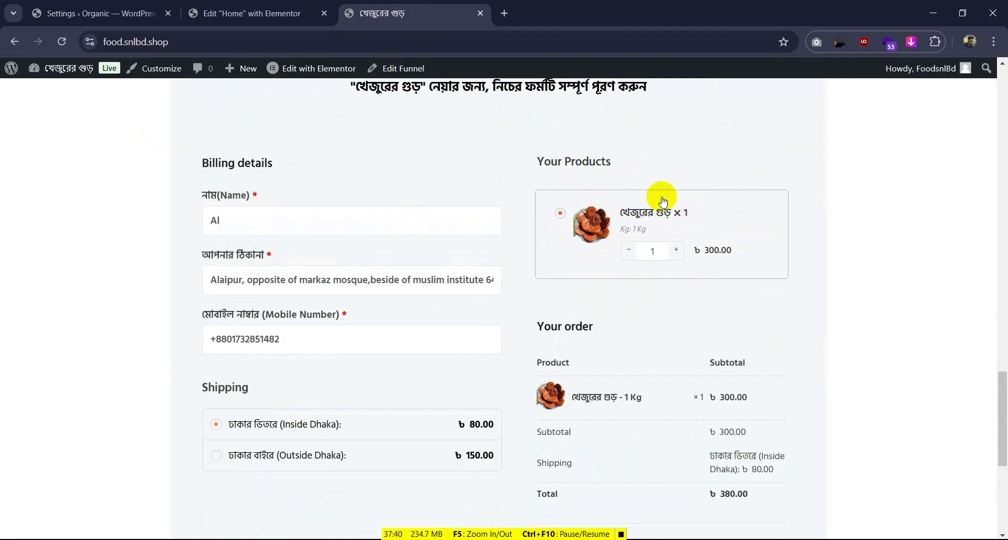
click(107, 8)
click(404, 4)
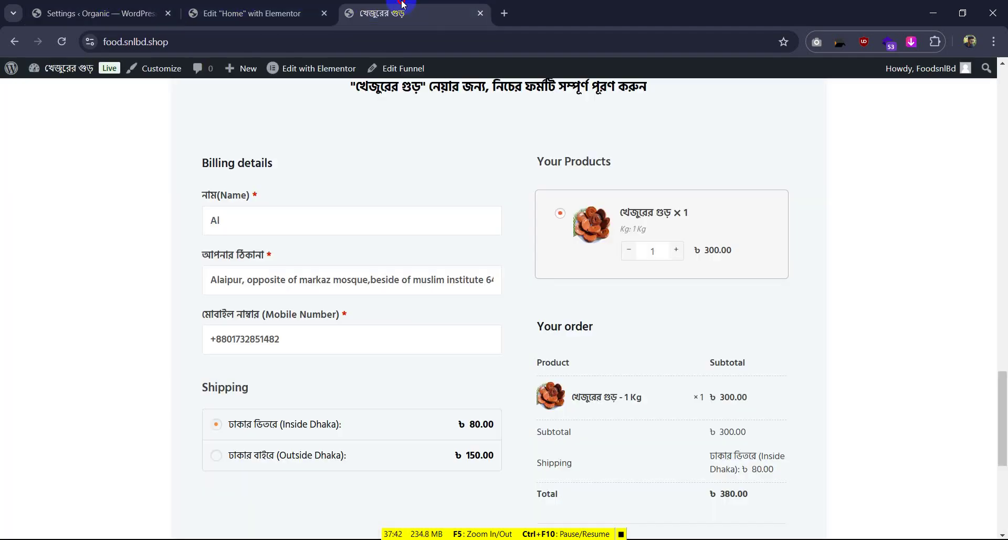
scroll(528, 248, up, 3)
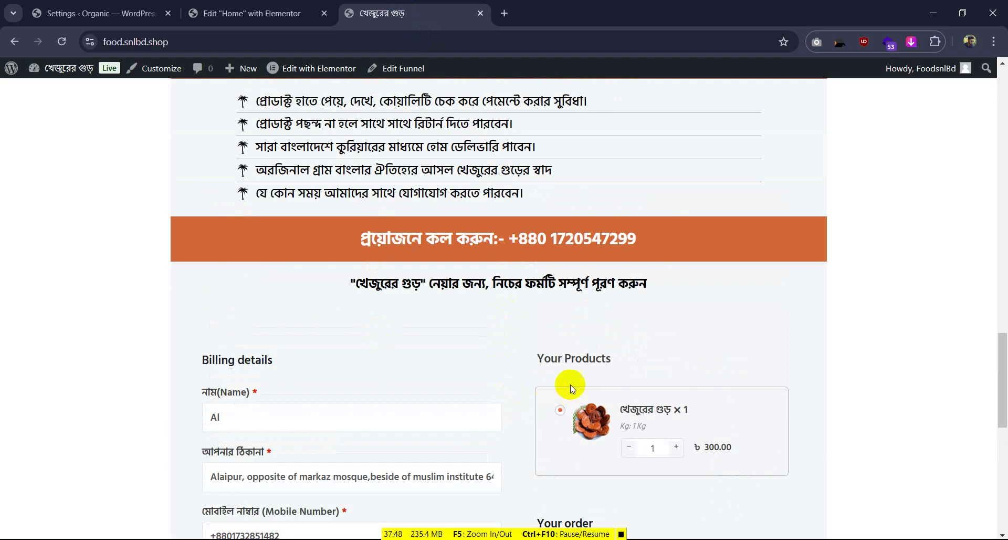
scroll(580, 342, down, 3)
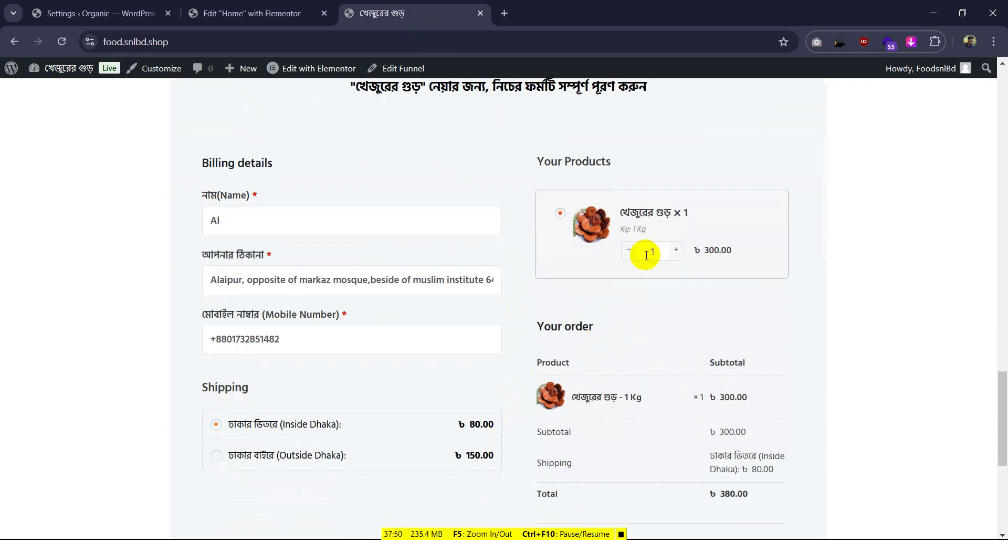
scroll(336, 210, up, 3)
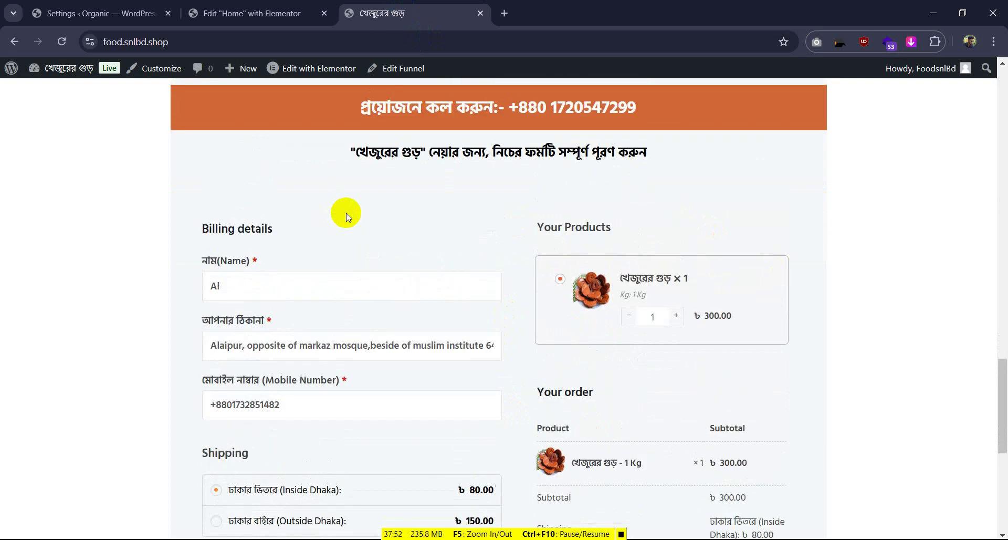
scroll(620, 291, down, 4)
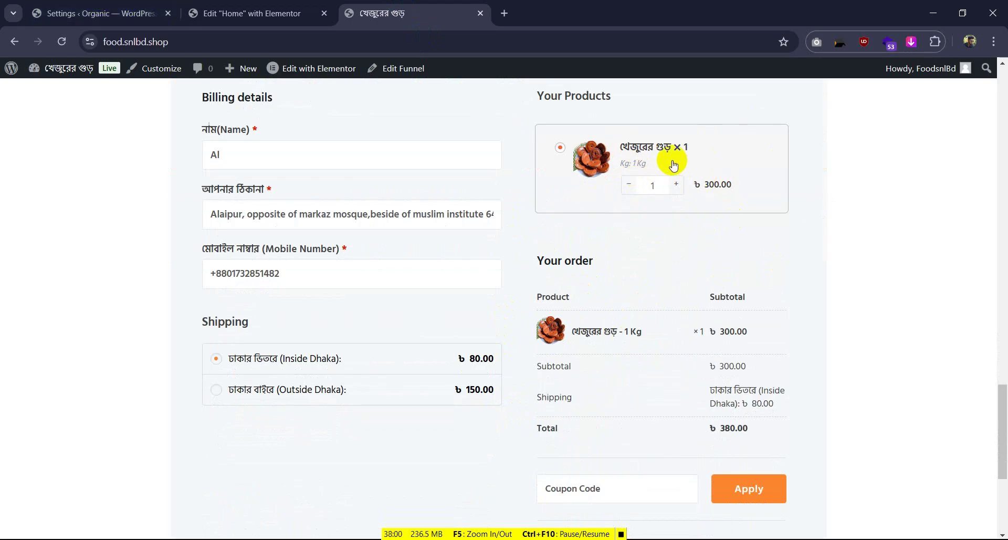
scroll(762, 262, down, 5)
scroll(703, 247, up, 5)
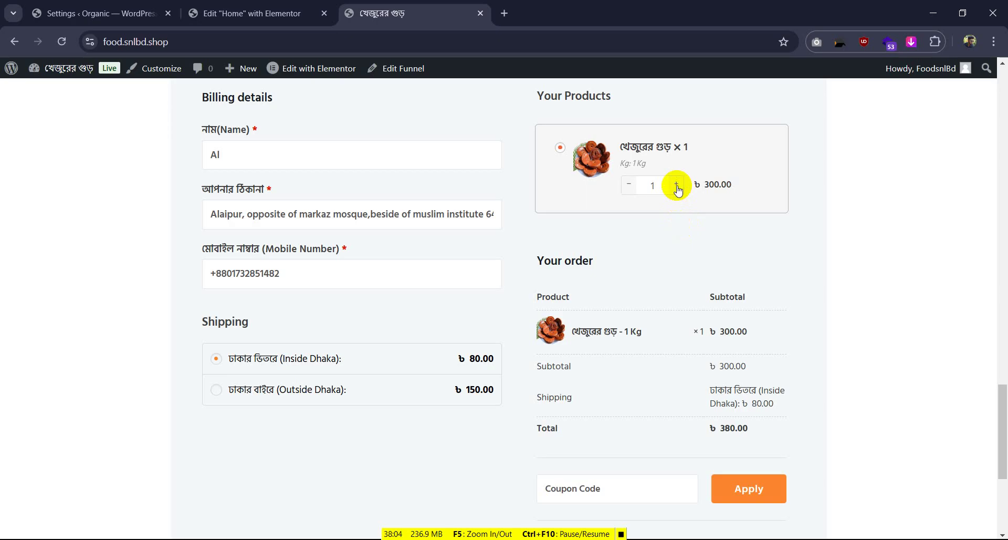
Open the Organic site's Plugins list and the reference site's About WordPress page
click(132, 7)
scroll(60, 334, down, 4)
click(60, 282)
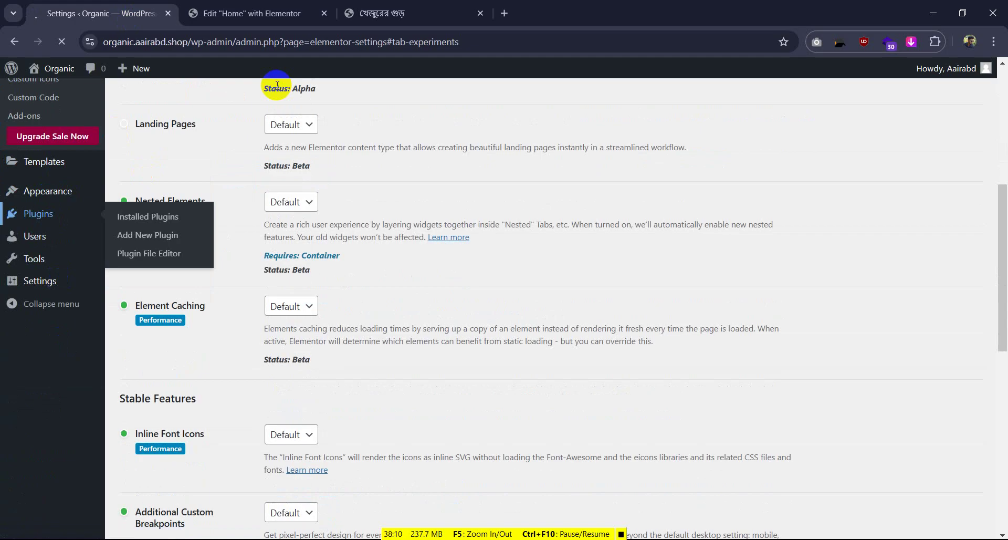
click(388, 13)
mouse_move(11, 69)
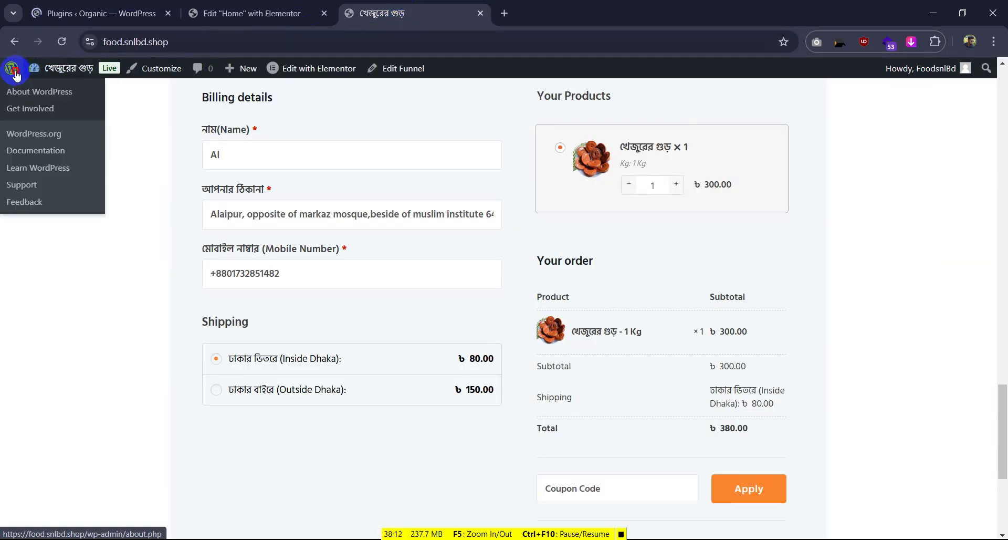
click(37, 90)
click(247, 14)
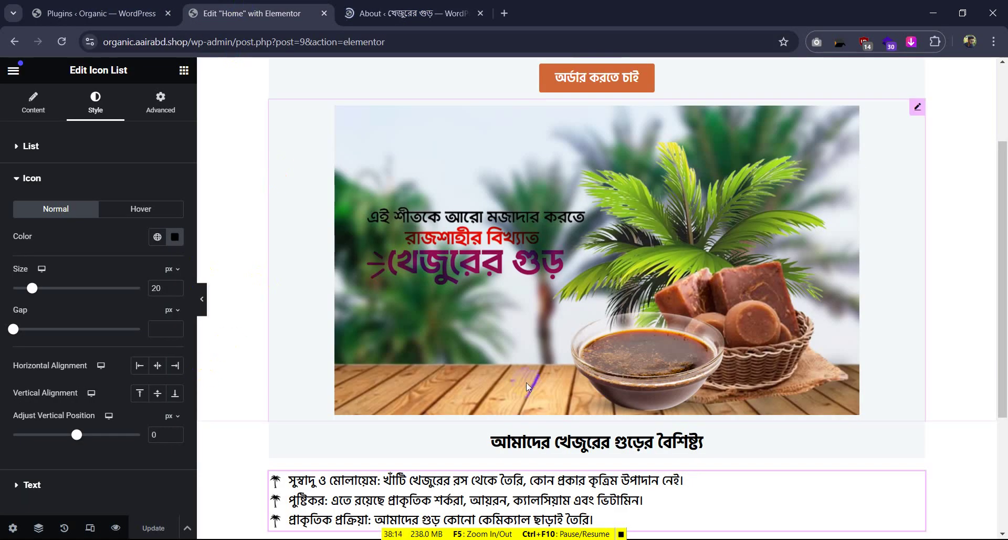
Delete the Home page's four sections: headline, intro paragraph, order button/banner, and features list
scroll(578, 262, up, 3)
click(614, 64)
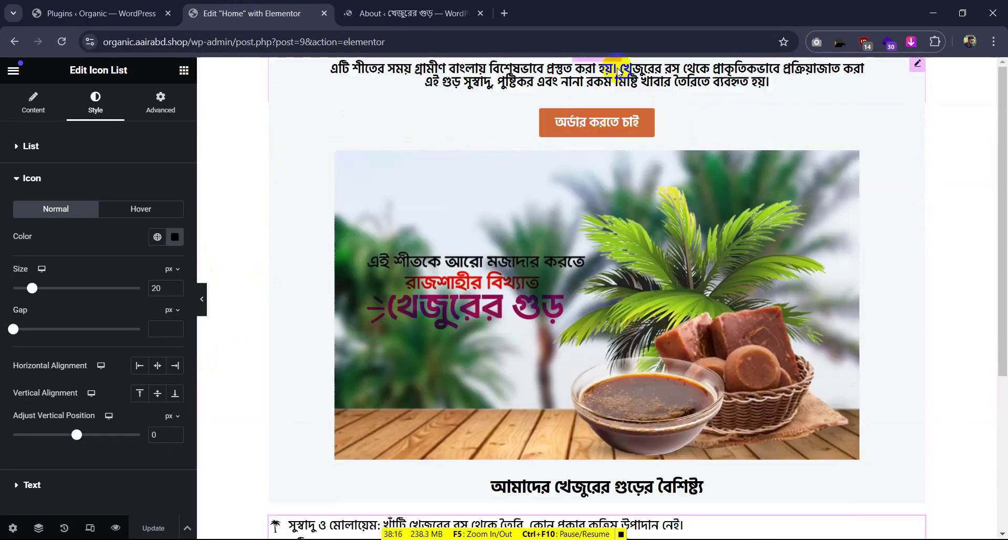
click(616, 64)
click(618, 64)
click(618, 65)
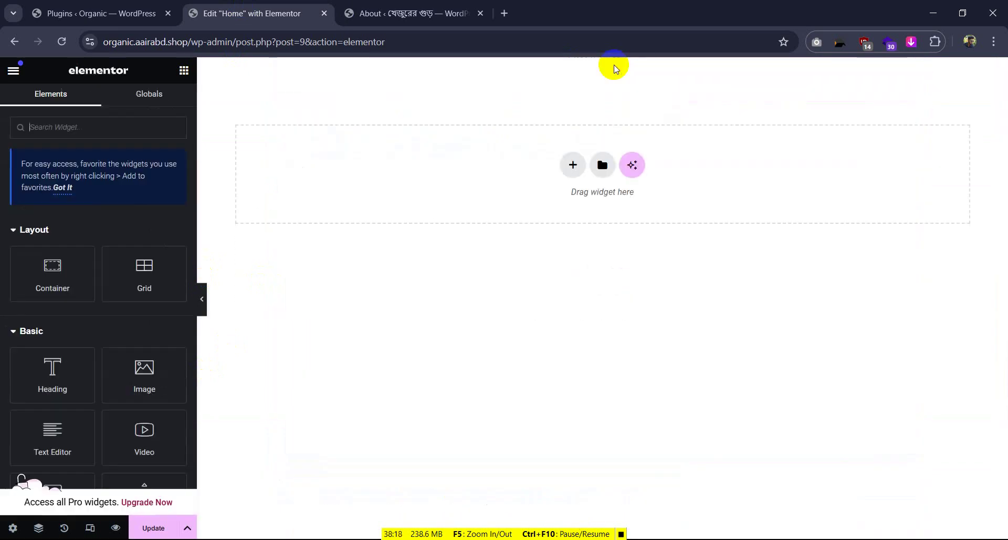
Bring up the Elementor template library's template import panel
click(600, 166)
click(565, 106)
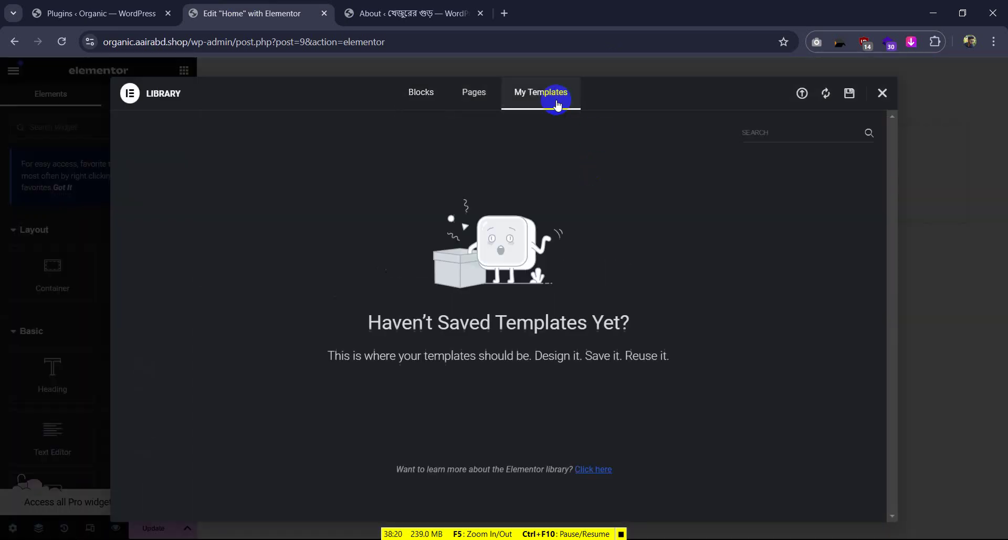
click(802, 93)
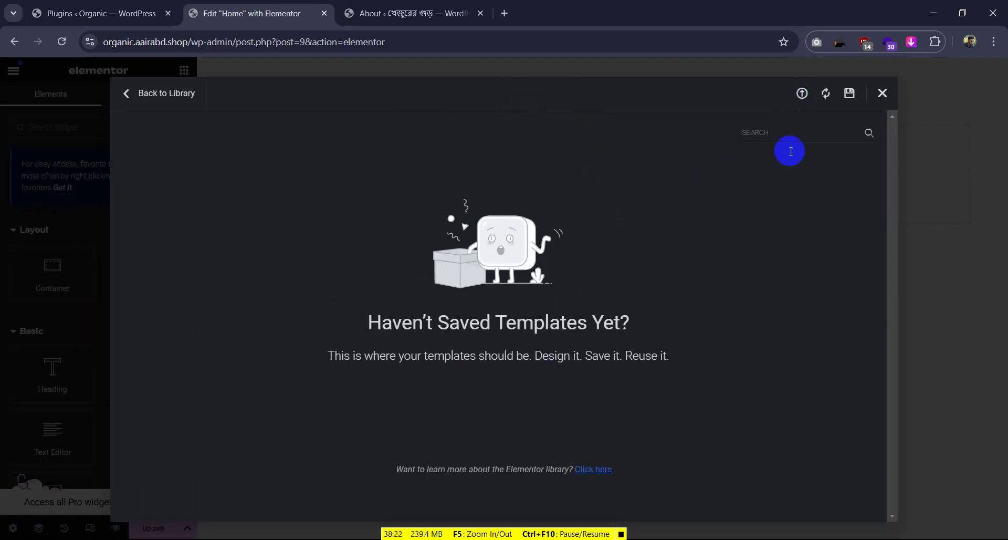
click(805, 91)
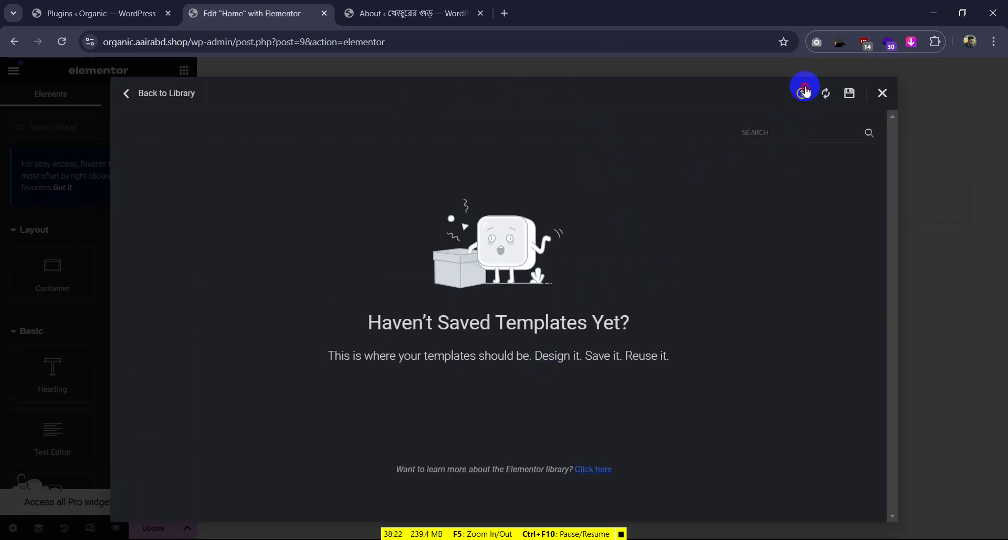
click(882, 93)
click(603, 166)
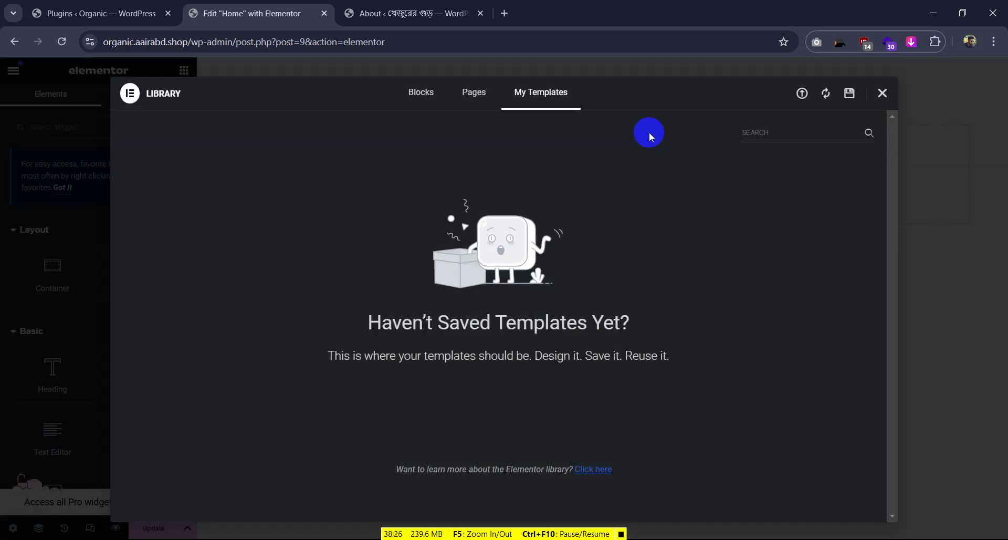
click(804, 103)
Upload elementor-63-2024-11-26.json, accept the warning, and insert the Date molasses template
click(522, 356)
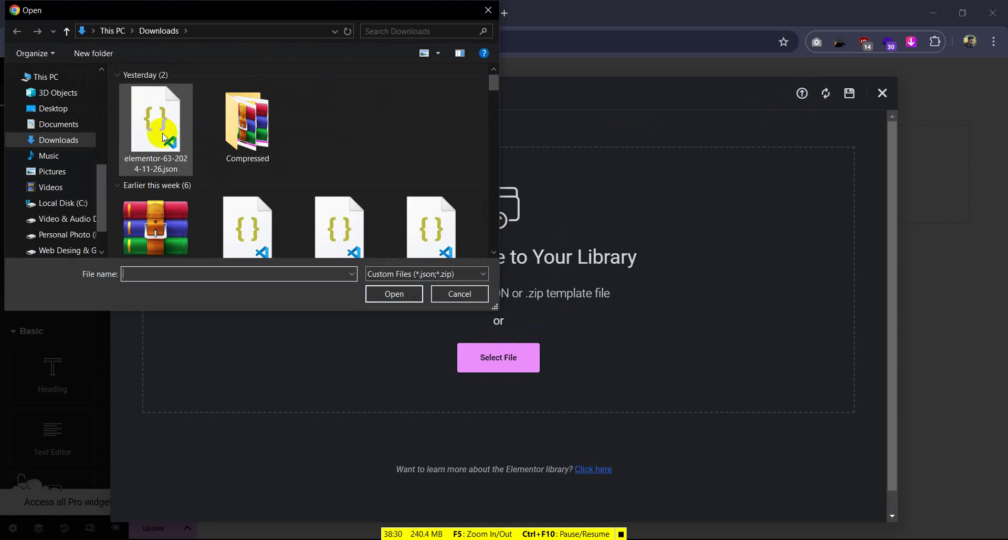
click(126, 108)
click(400, 293)
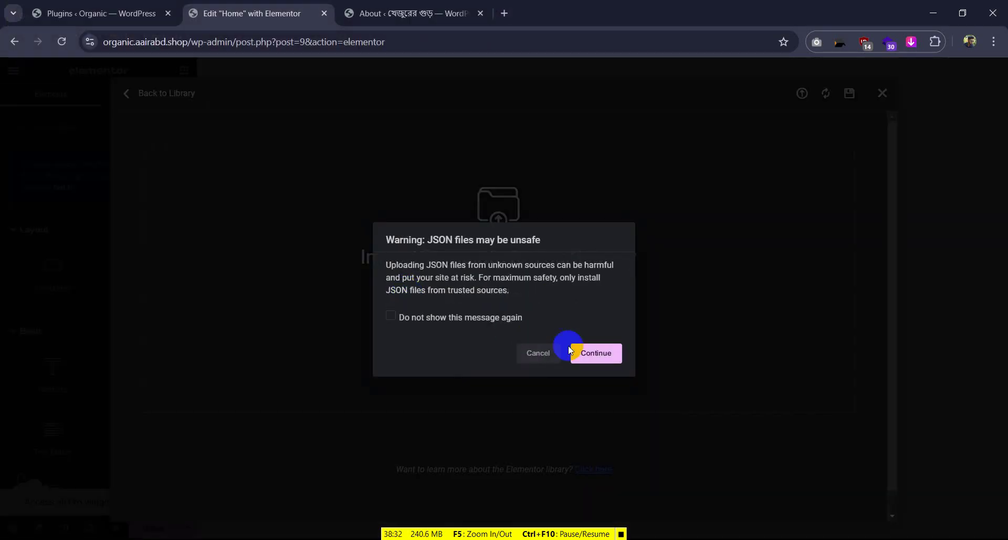
click(585, 353)
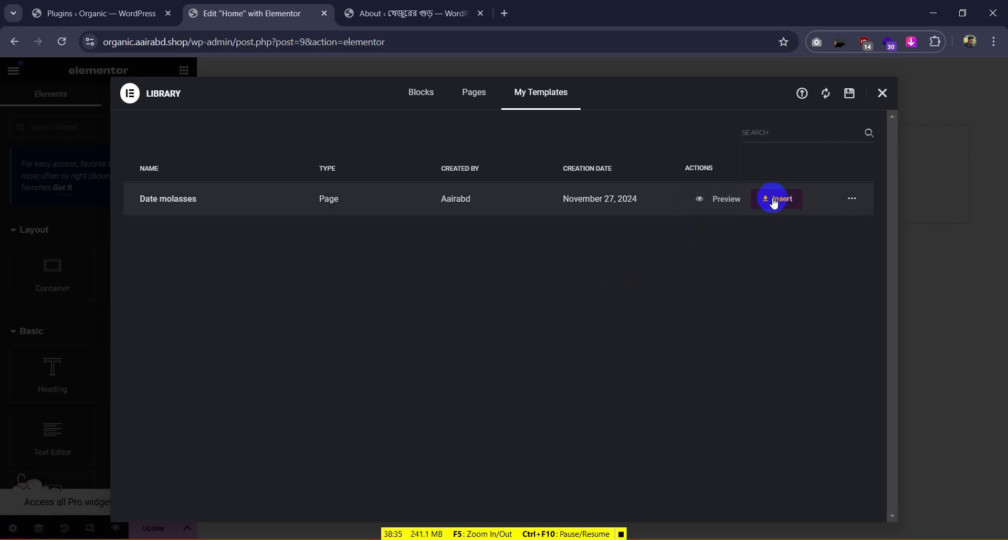
click(774, 199)
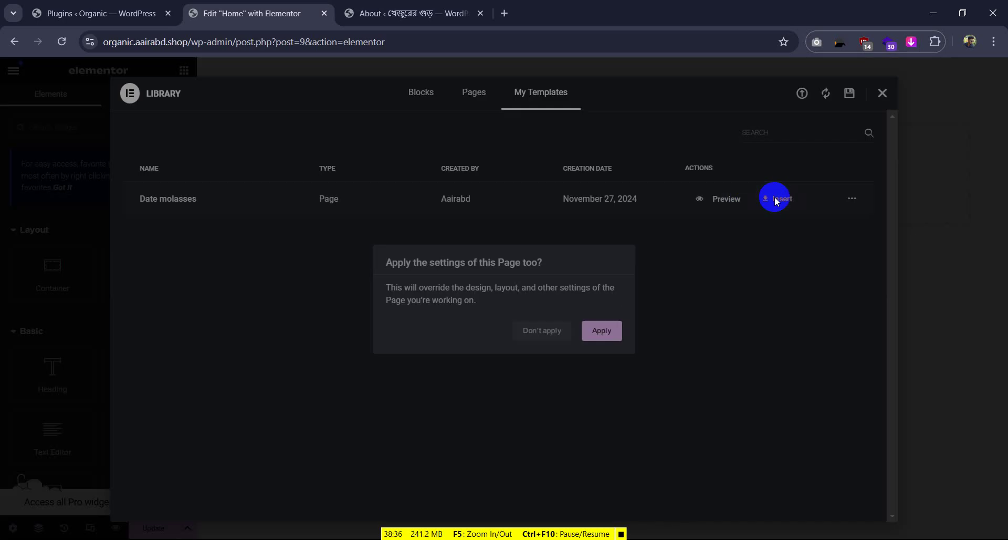
Apply the Date molasses page settings and scroll through the inserted jaggery content
click(594, 332)
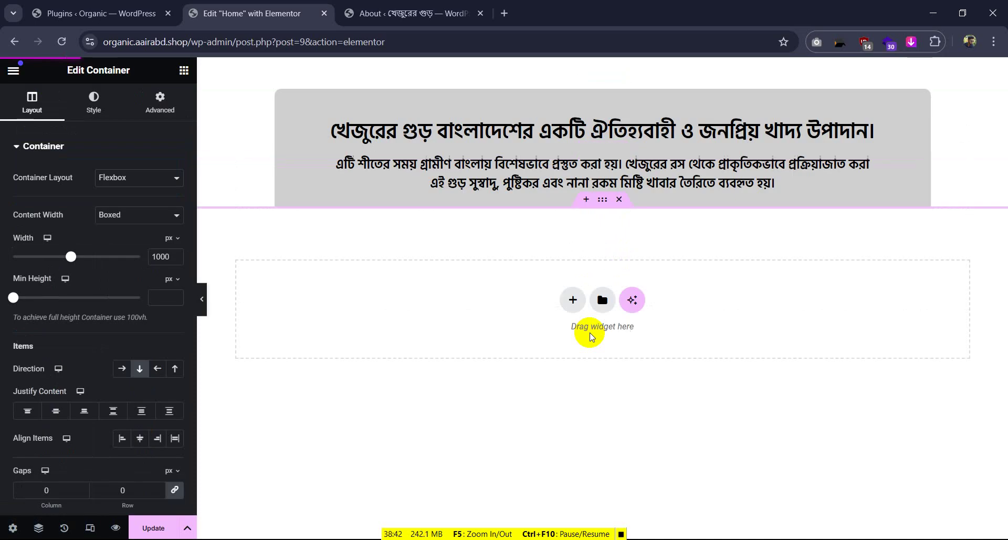
scroll(591, 333, down, 10)
scroll(597, 314, down, 12)
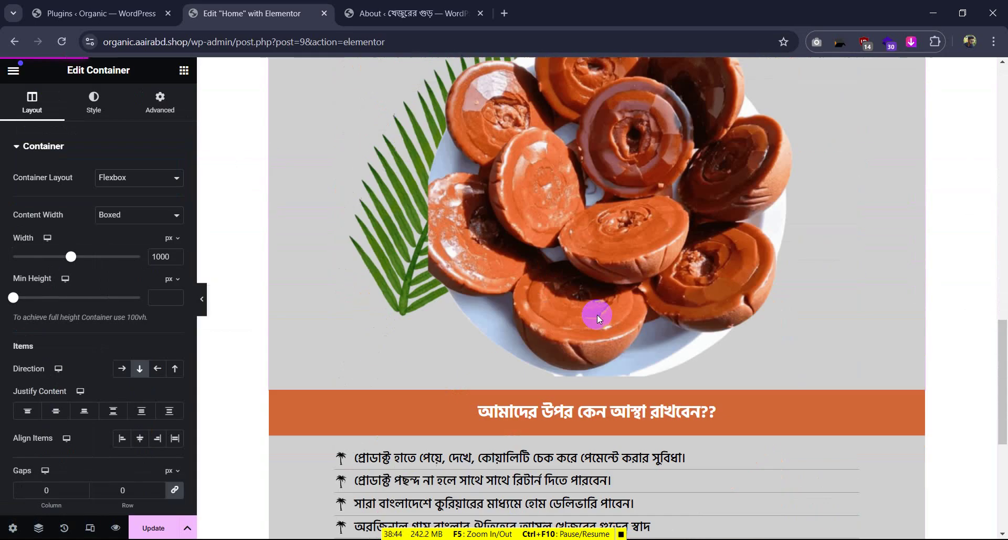
click(597, 315)
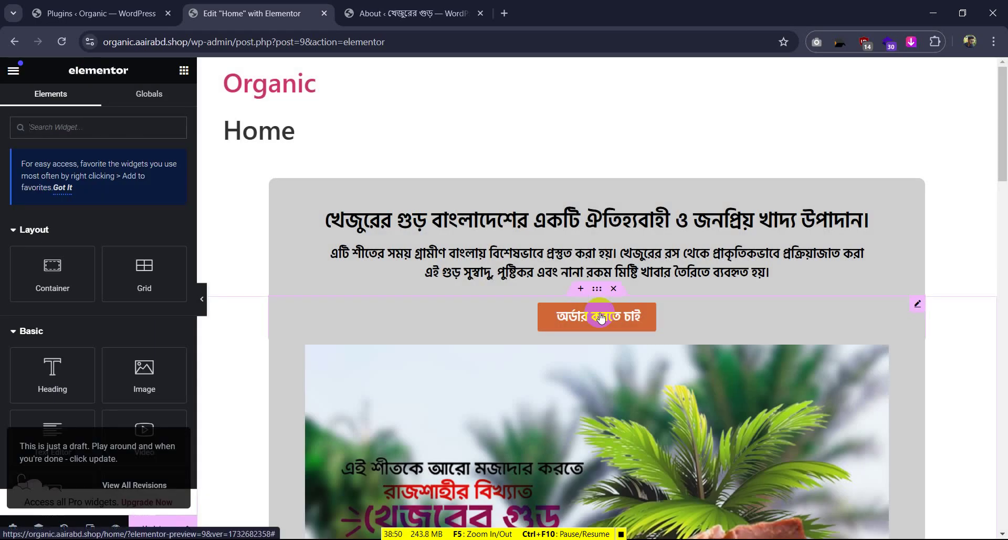
scroll(601, 315, down, 15)
scroll(601, 312, down, 3)
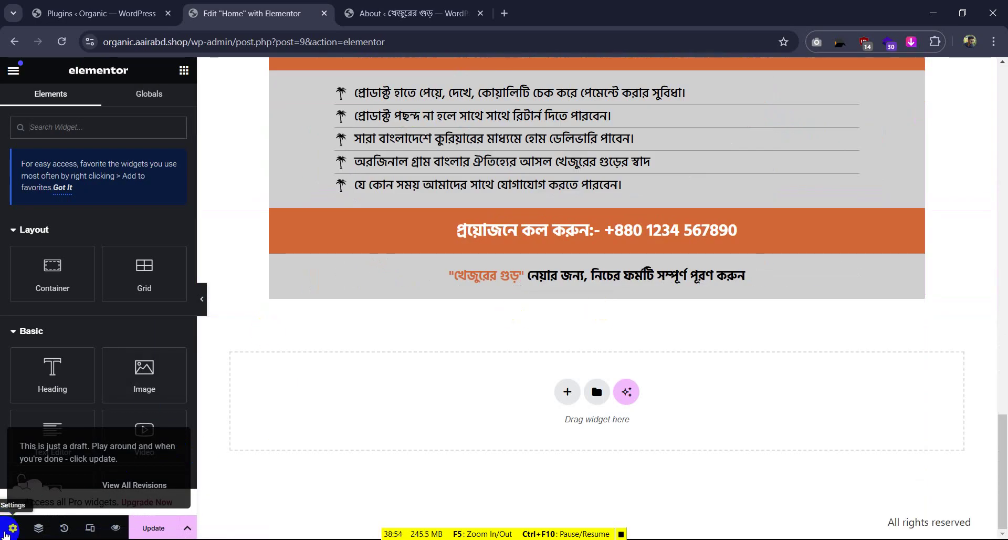
Review the Home page settings, leaving status Published and layout Default
click(12, 527)
scroll(468, 228, up, 10)
scroll(272, 152, up, 5)
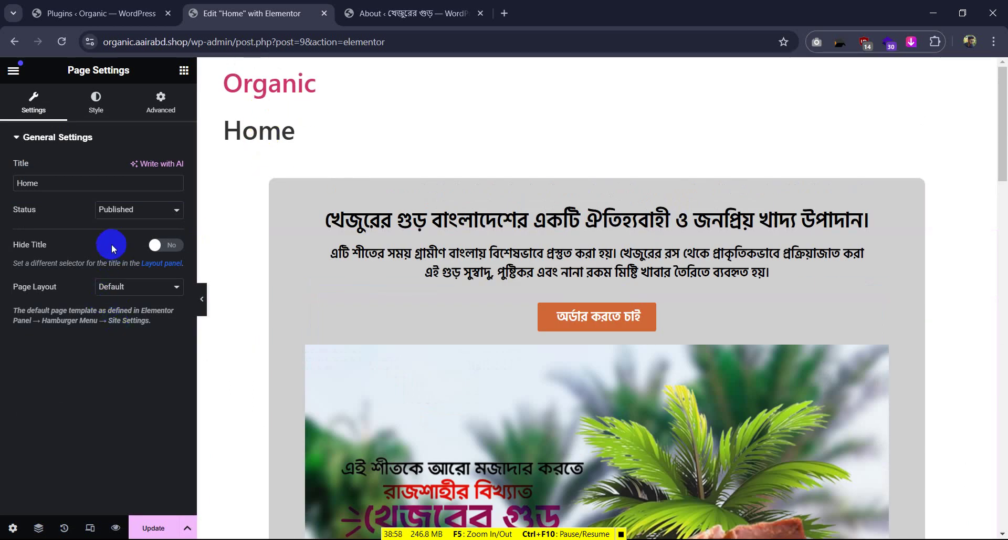
click(109, 287)
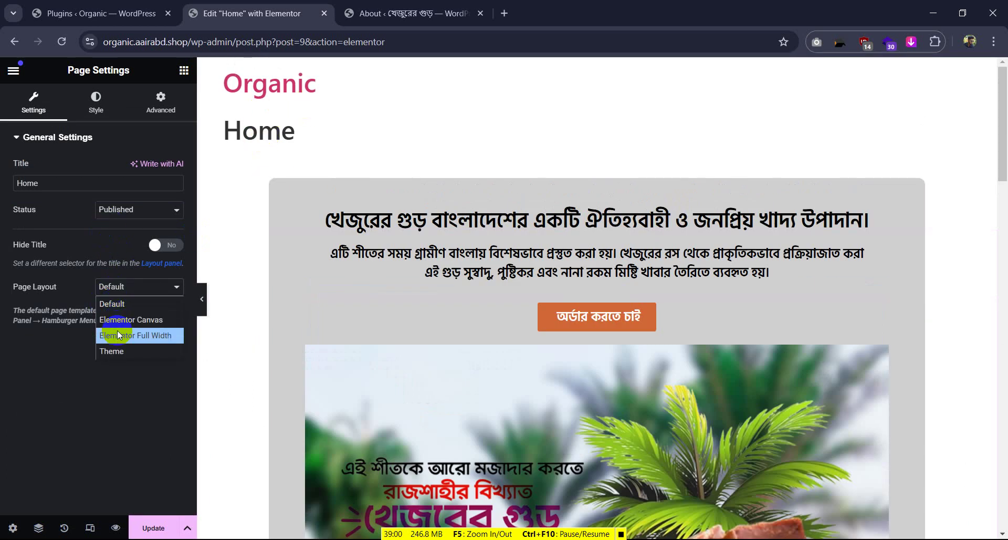
click(115, 213)
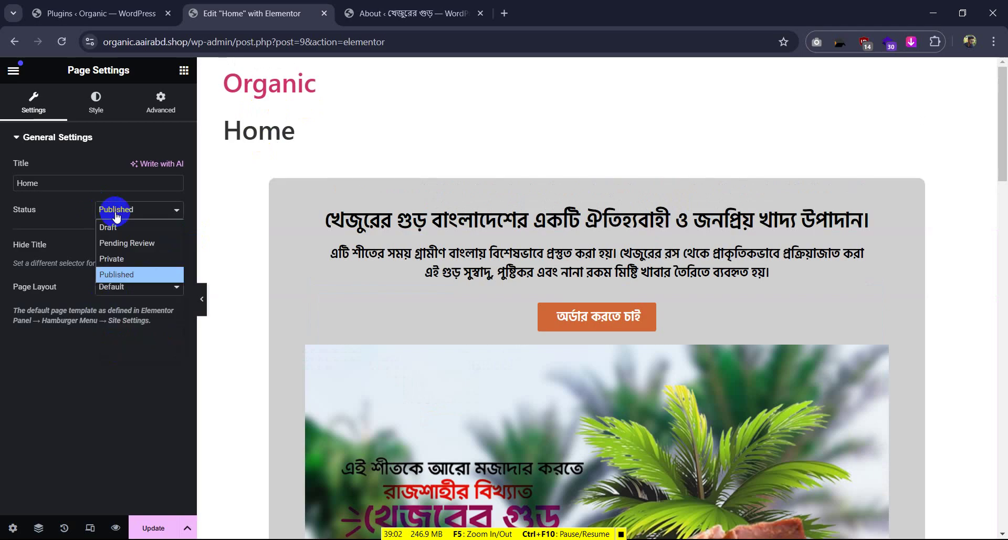
click(115, 212)
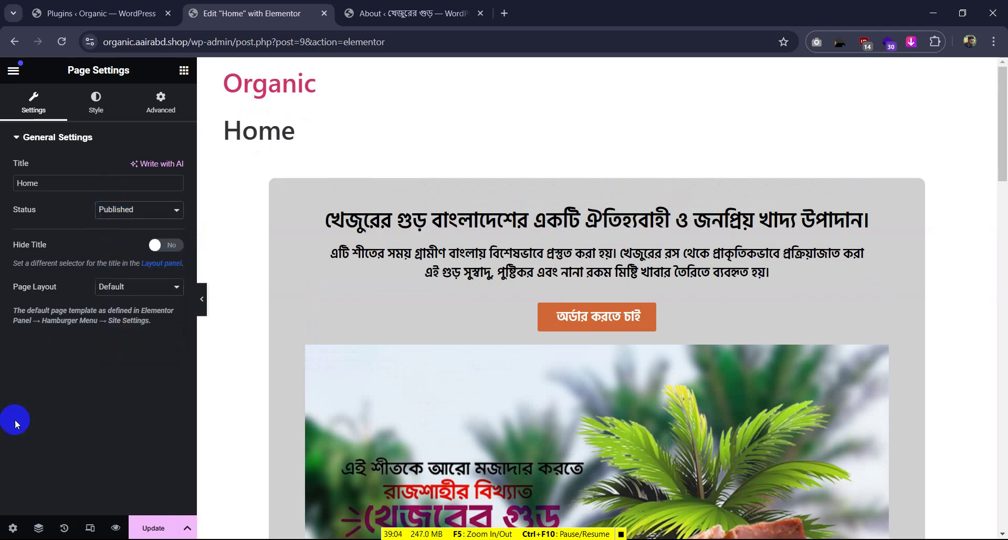
click(116, 288)
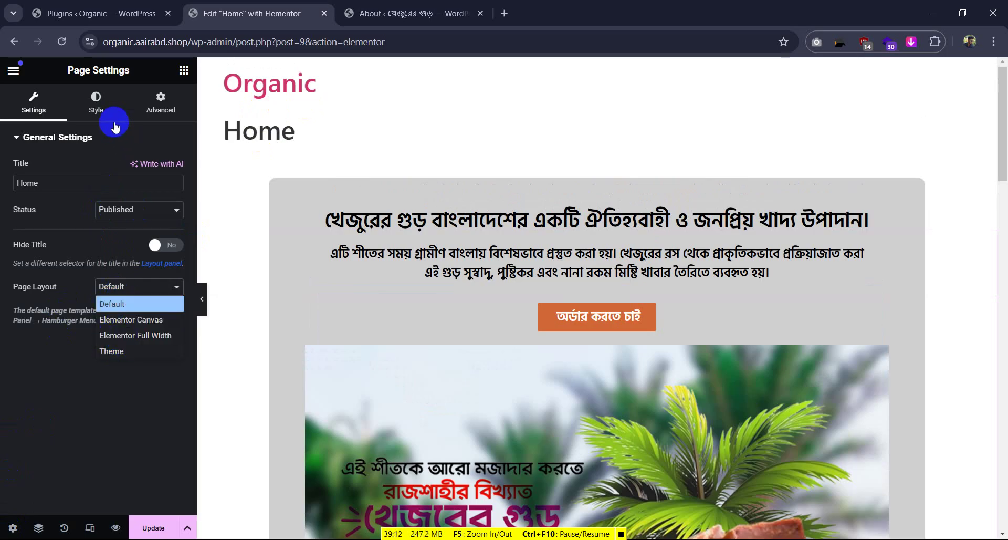
click(94, 119)
click(34, 112)
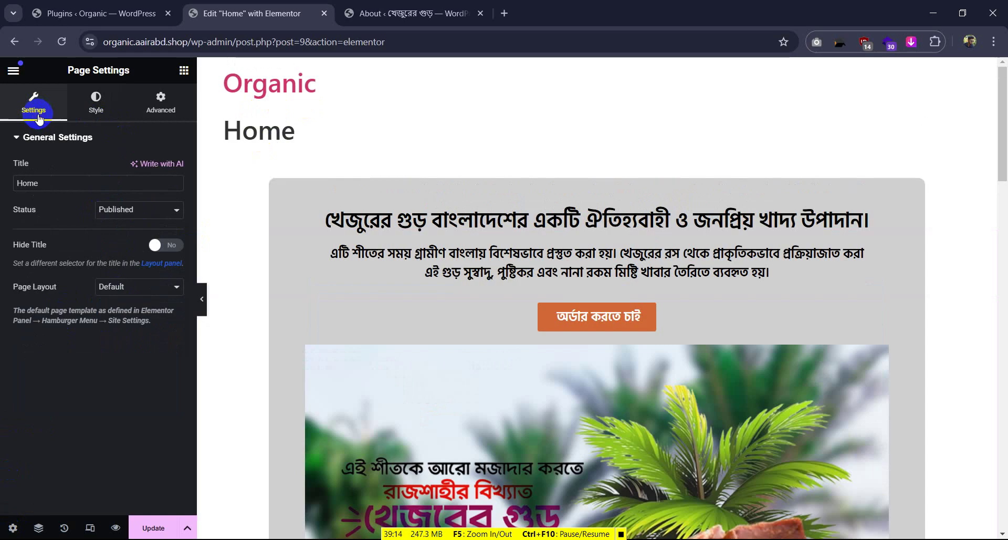
Hide the Home page title and set the layout to Elementor Full Width
click(131, 294)
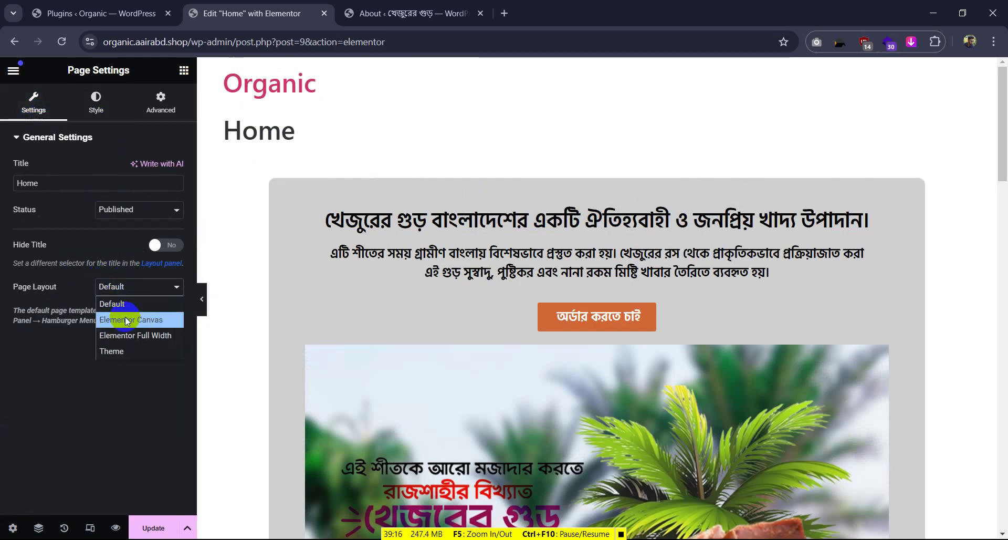
click(156, 246)
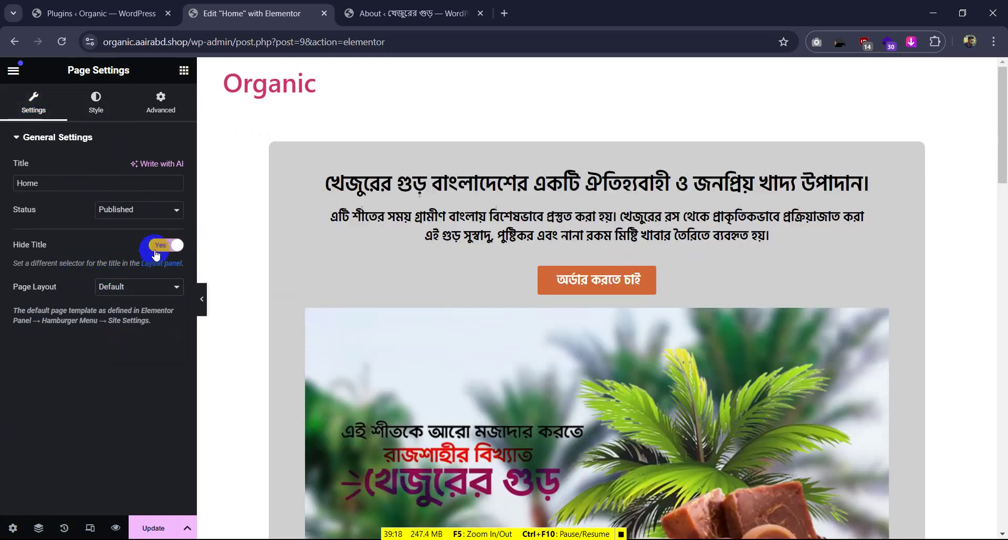
click(151, 249)
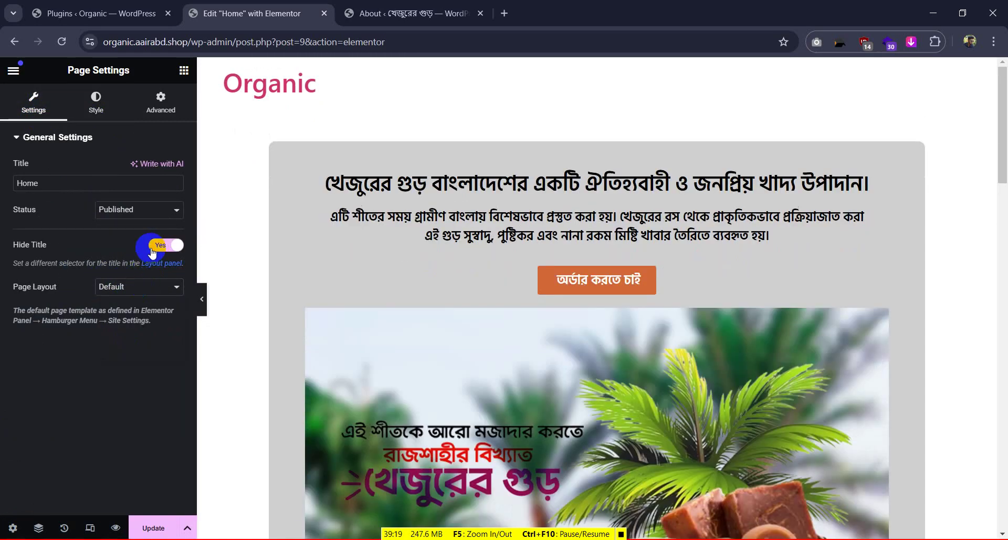
click(122, 292)
click(118, 330)
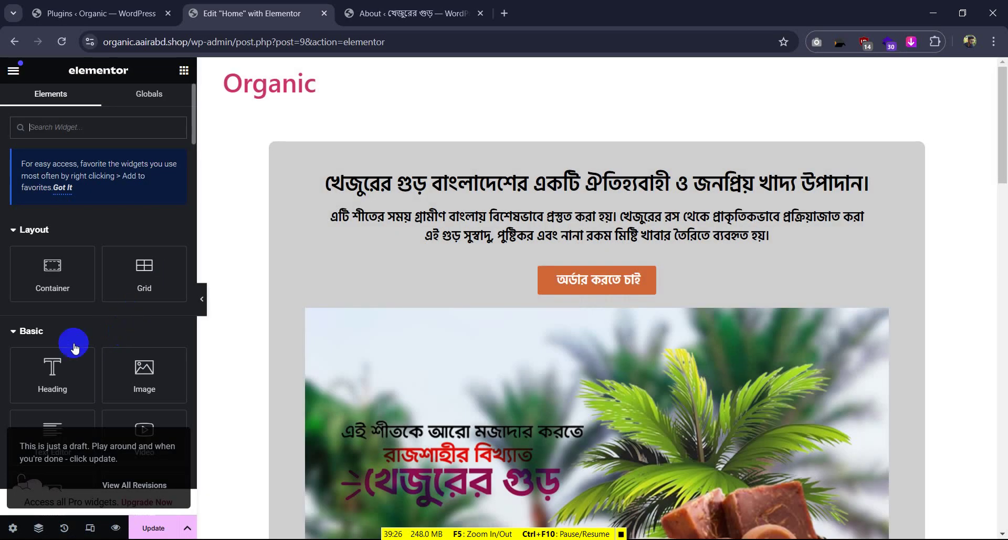
Change the Home page layout to Elementor Canvas and update the page
click(13, 528)
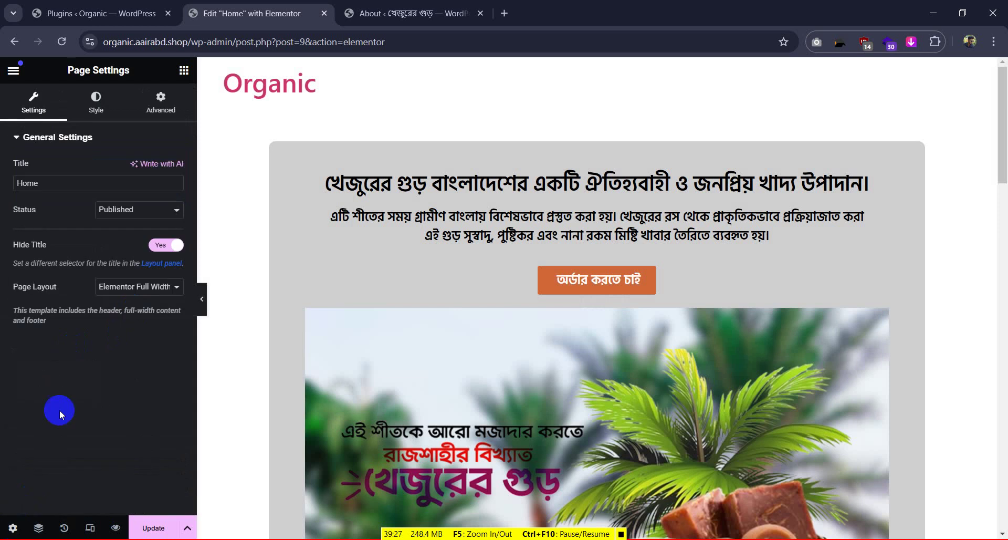
click(125, 289)
click(125, 315)
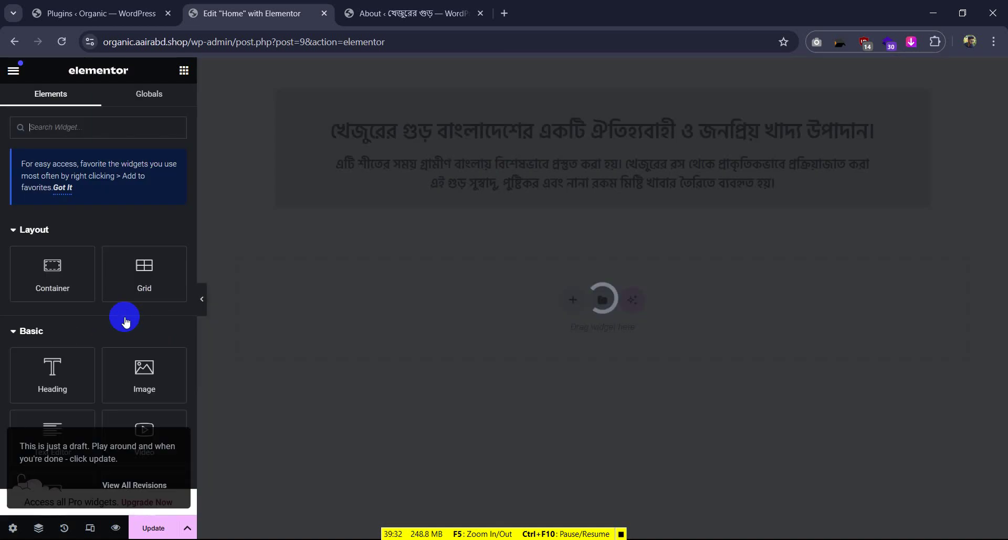
scroll(617, 281, down, 7)
scroll(628, 446, down, 10)
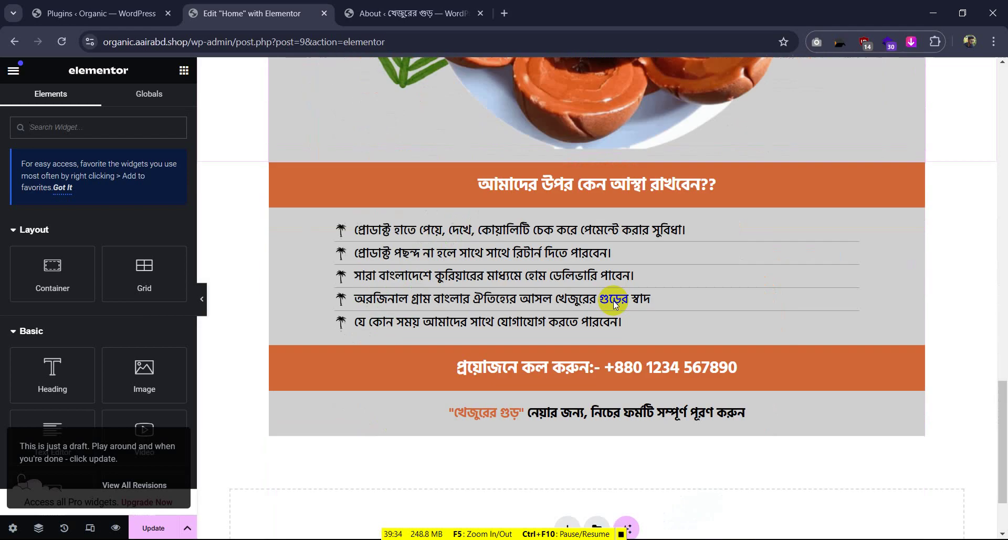
click(149, 528)
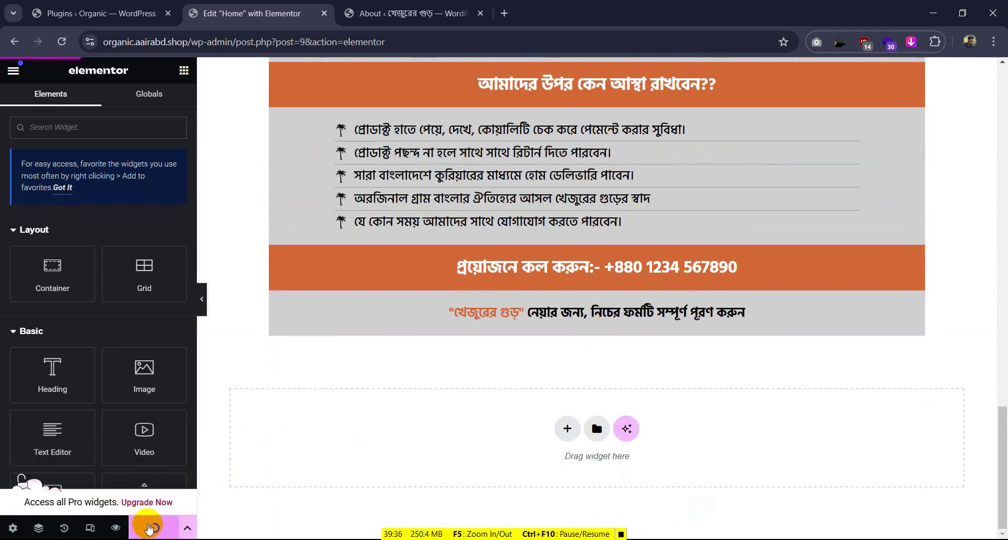
scroll(624, 131, up, 6)
scroll(622, 127, up, 10)
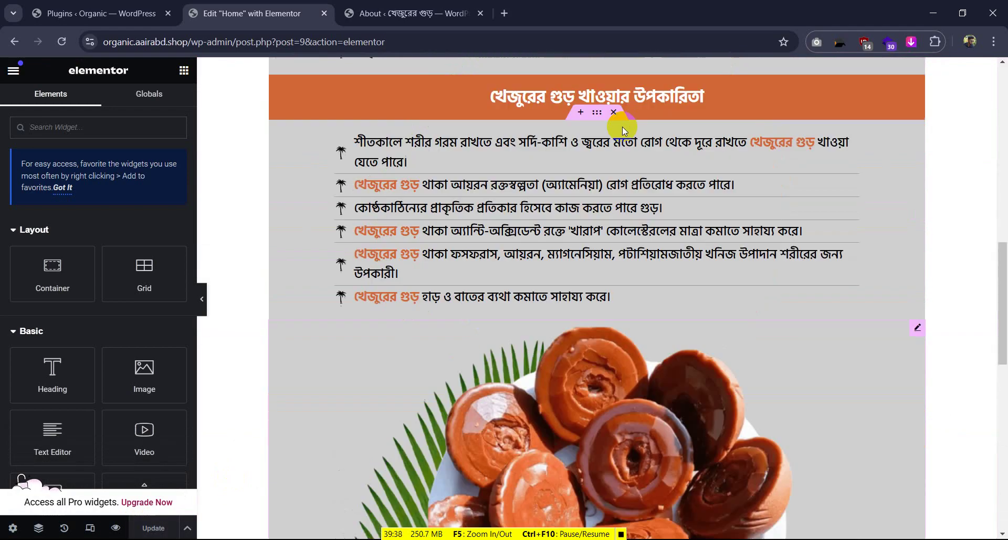
scroll(622, 126, down, 13)
scroll(639, 152, down, 3)
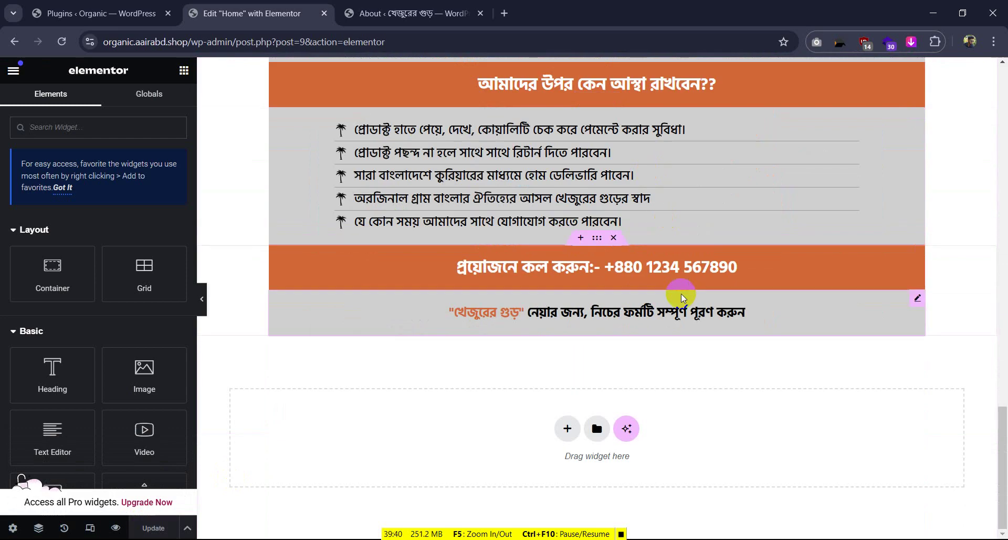
Switch back and forth between the reference site's admin tab and the Elementor editor
click(466, 8)
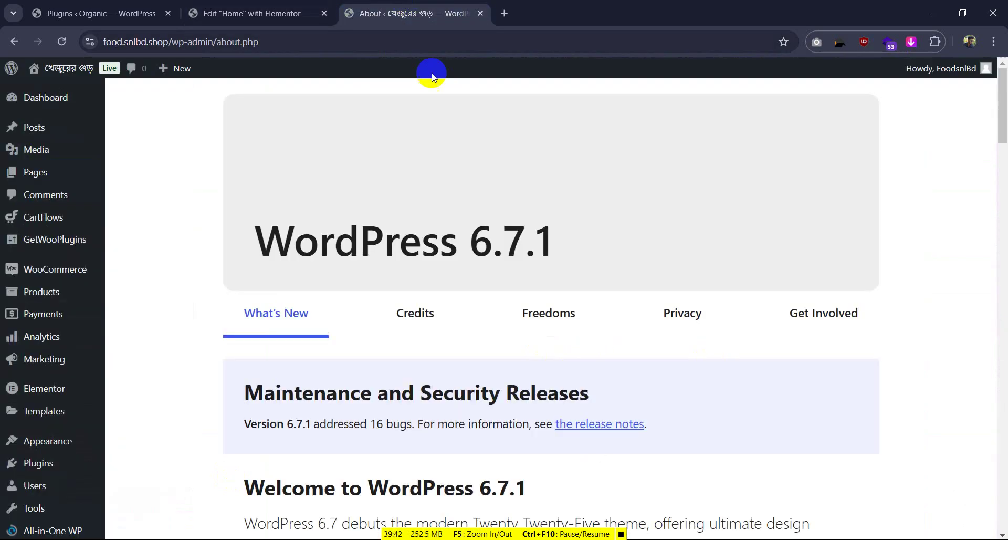
mouse_move(40, 104)
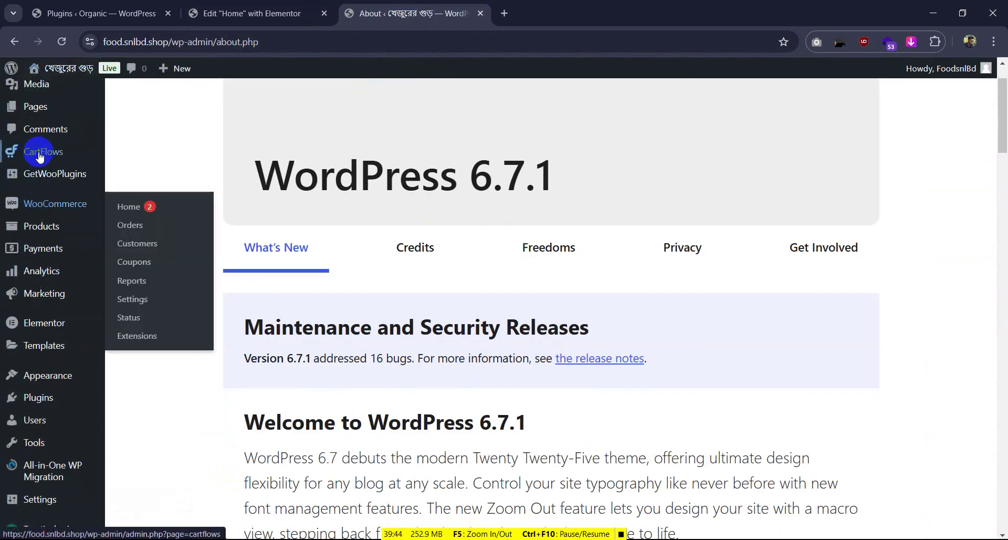
scroll(37, 137, up, 2)
click(252, 11)
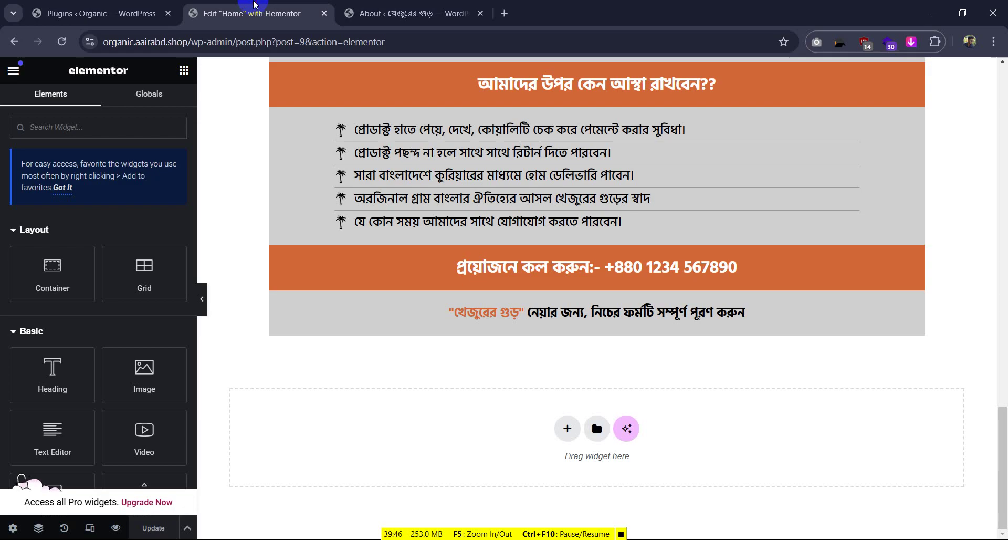
click(414, 13)
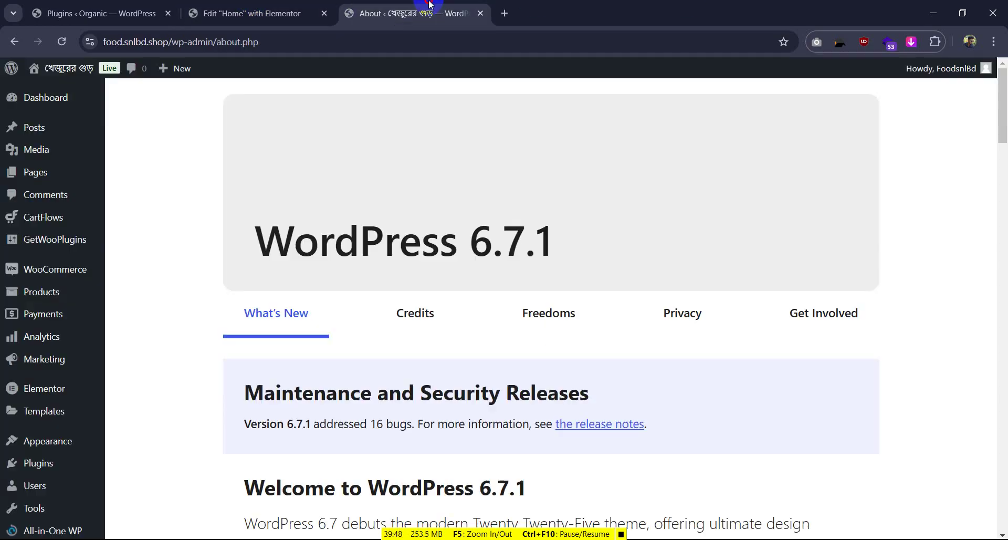
scroll(488, 322, down, 7)
scroll(177, 126, up, 7)
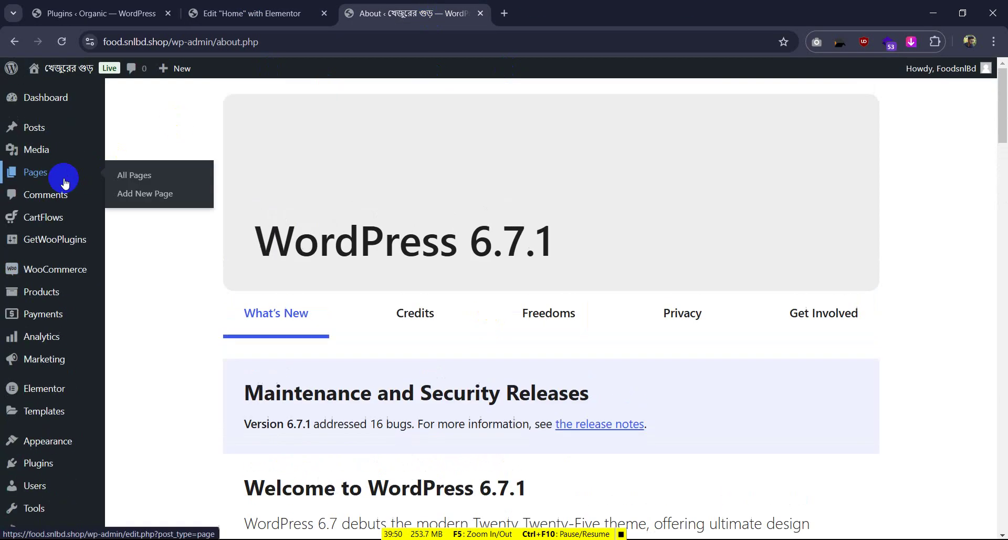
Open the food.snlbd.shop admin Dashboard and compare it with the Elementor editor
click(68, 99)
click(193, 6)
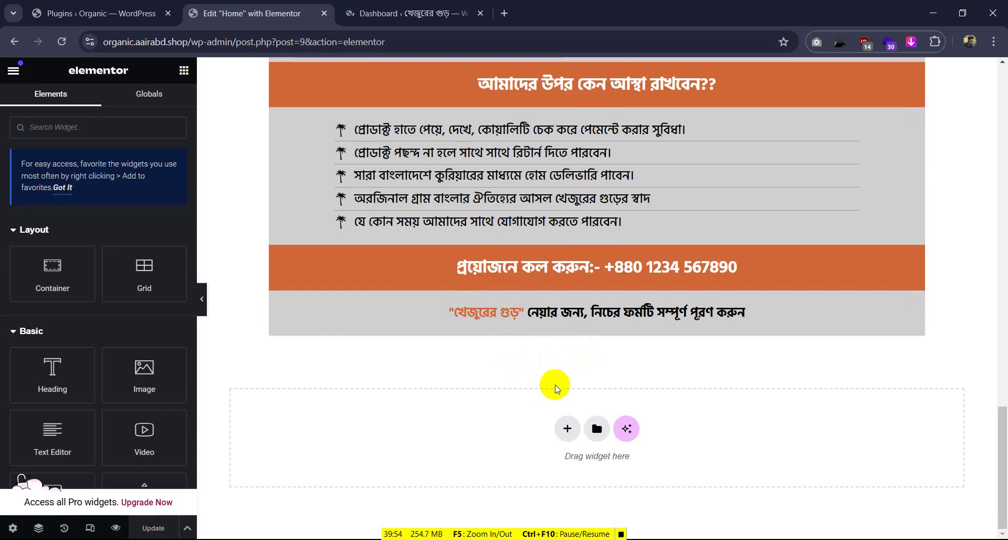
click(392, 6)
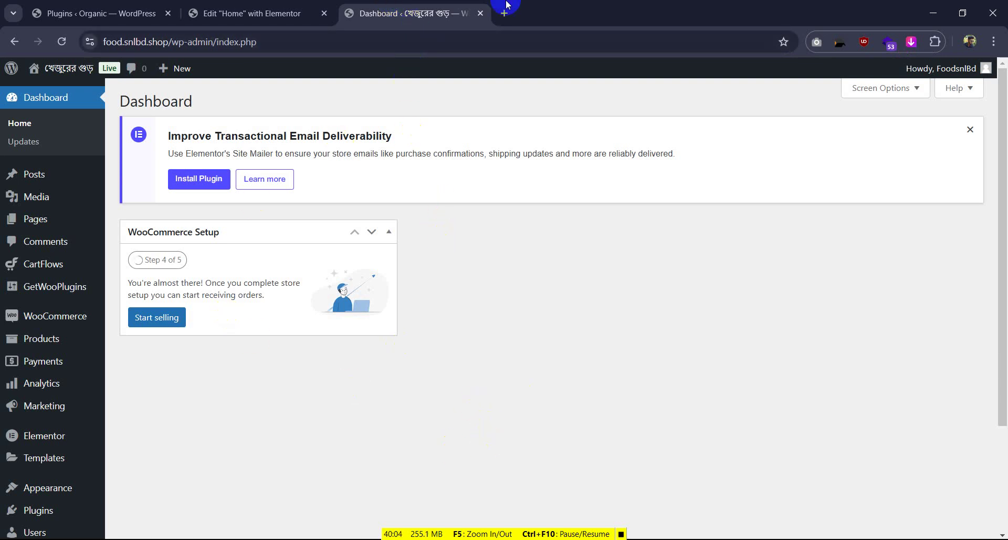
click(294, 13)
scroll(443, 147, up, 5)
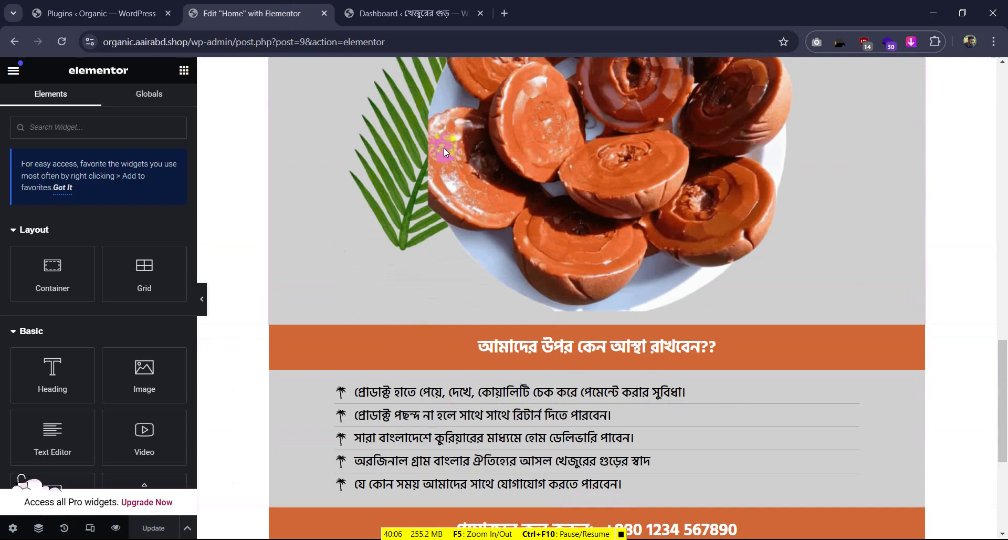
click(378, 6)
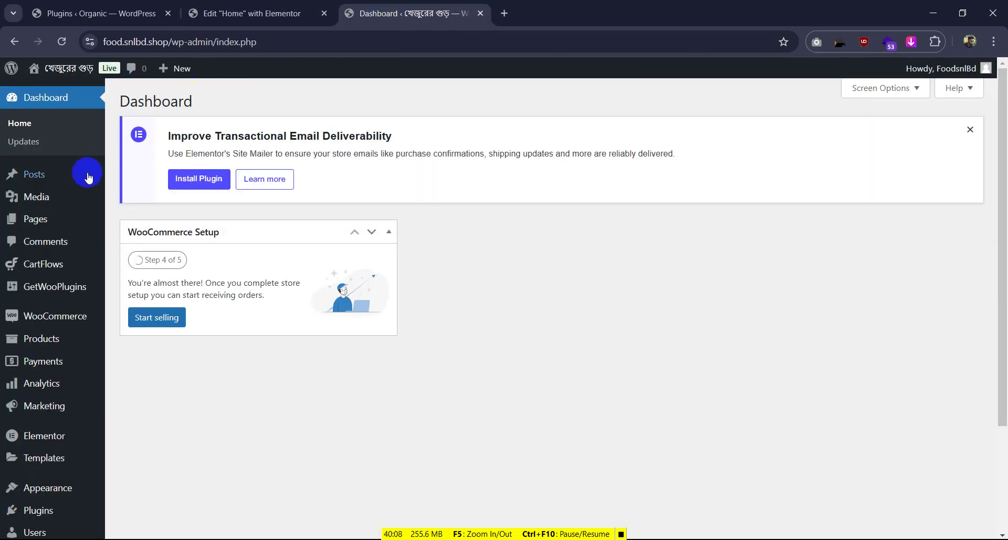
Open food.snlbd.shop's Installed Plugins list and select the CartFlows plugin name
scroll(42, 391, down, 3)
mouse_move(46, 404)
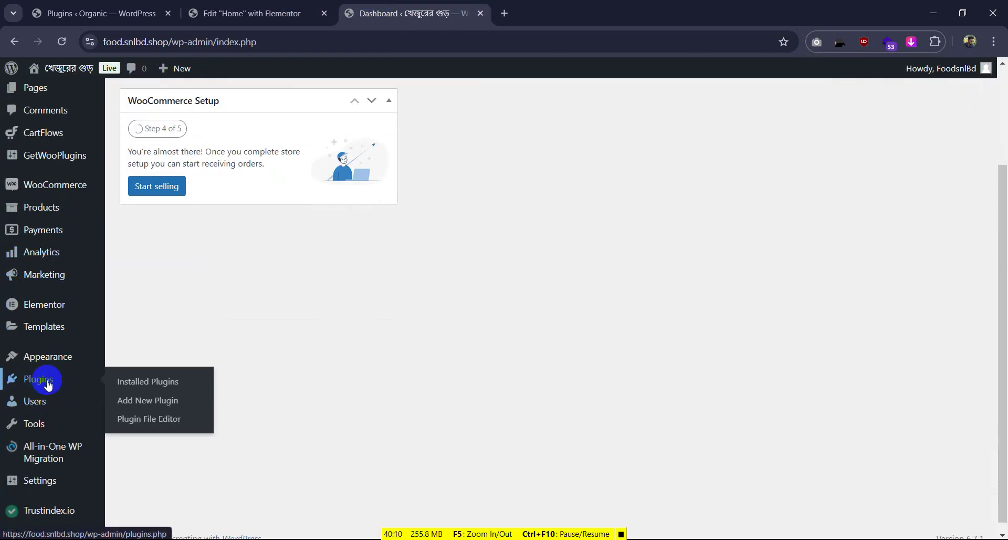
click(48, 384)
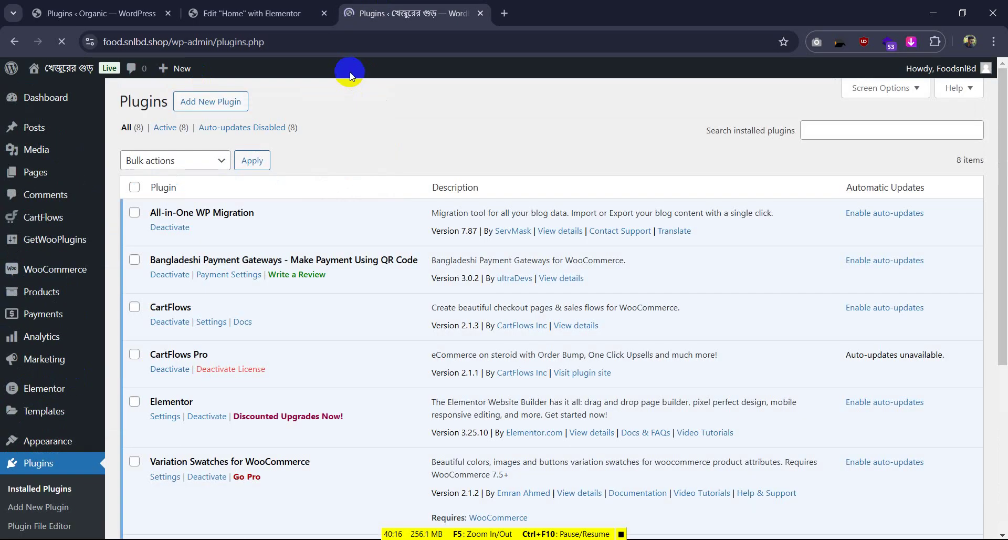
scroll(235, 237, down, 3)
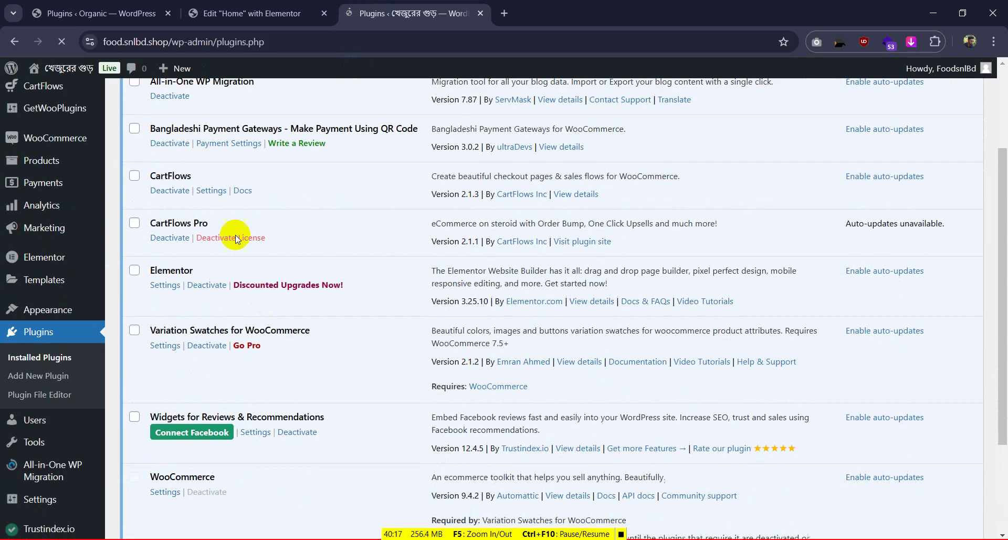
double_click(203, 223)
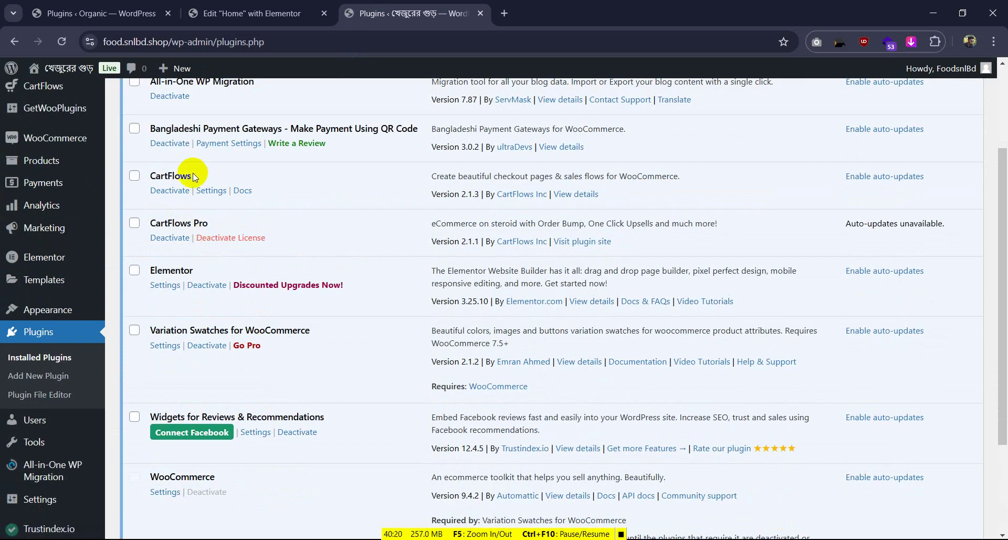
drag(191, 176, 149, 181)
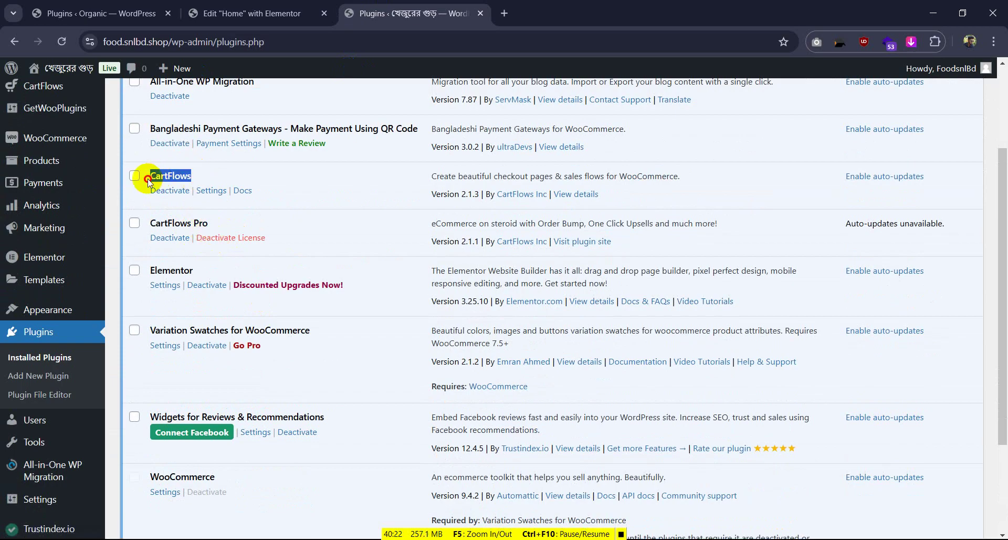
click(210, 172)
drag(152, 175, 192, 171)
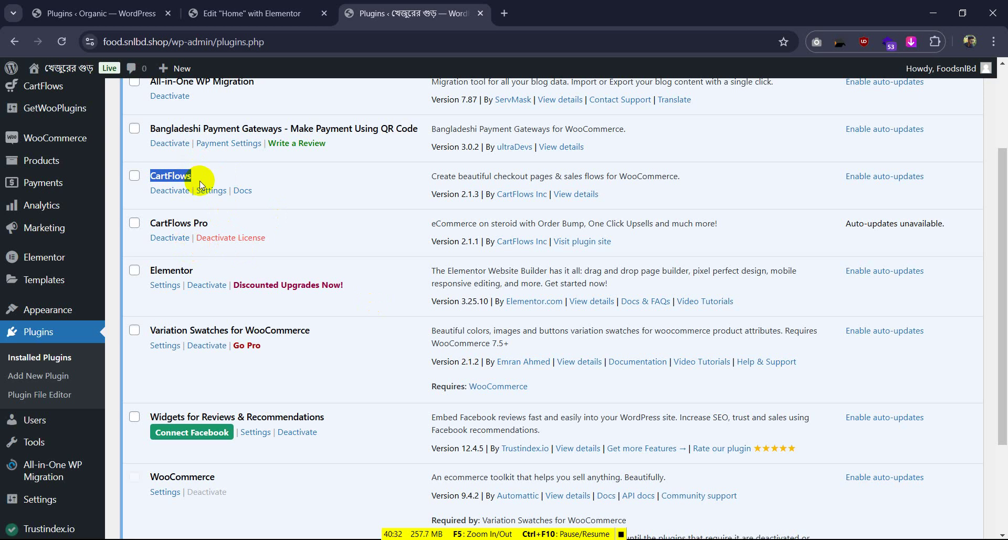
Open the CartFlows Pro plugin site in a new tab, dismiss the promo, and go to Pricing
right_click(580, 241)
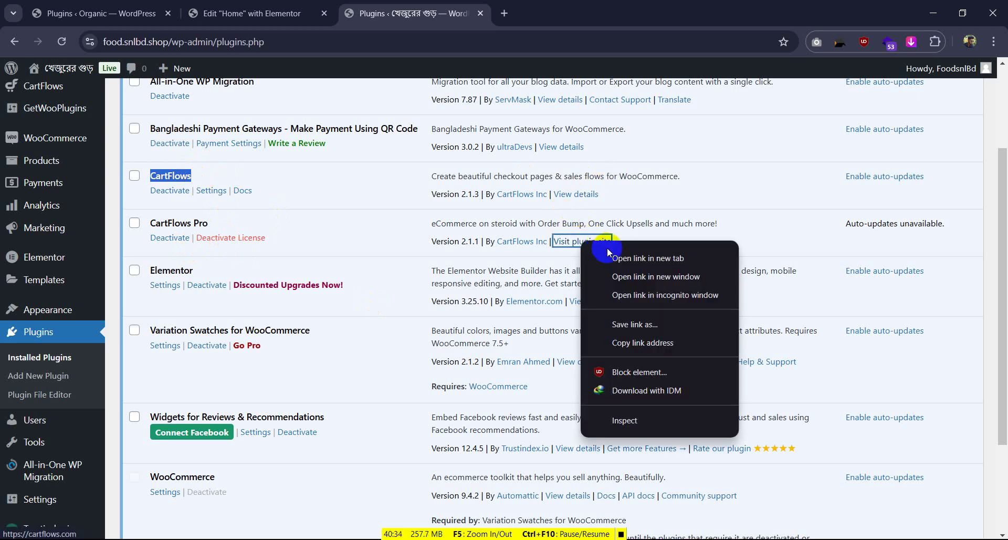
click(608, 249)
click(572, 15)
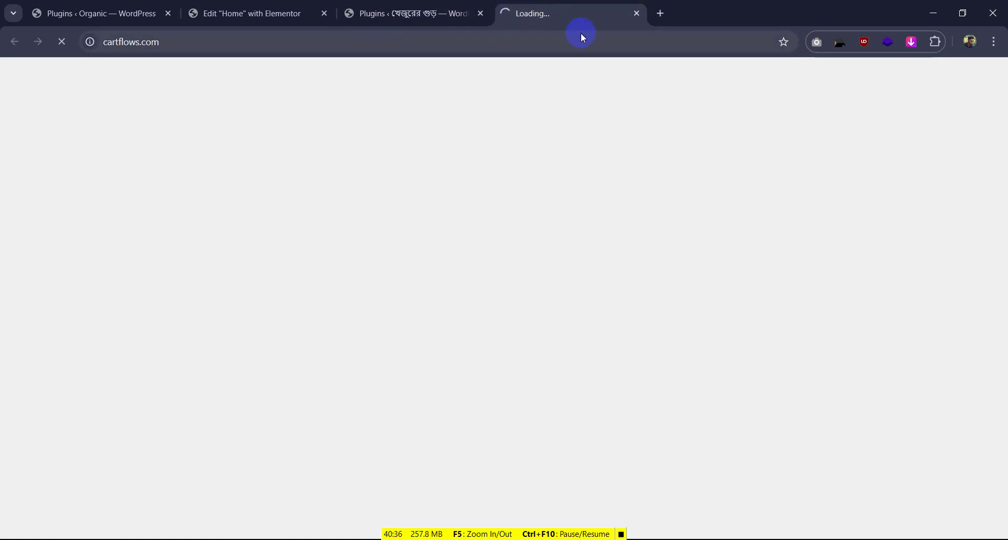
click(252, 13)
click(404, 7)
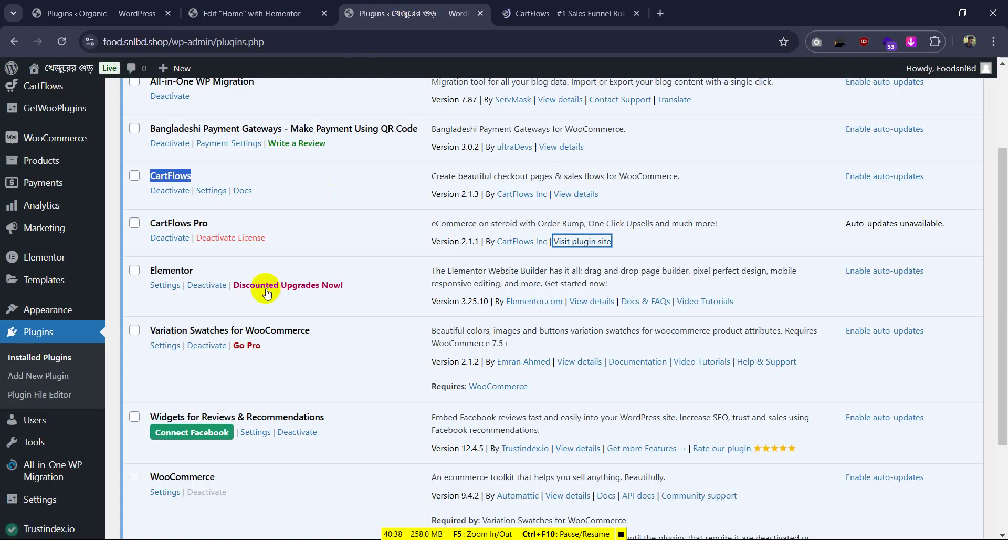
click(512, 8)
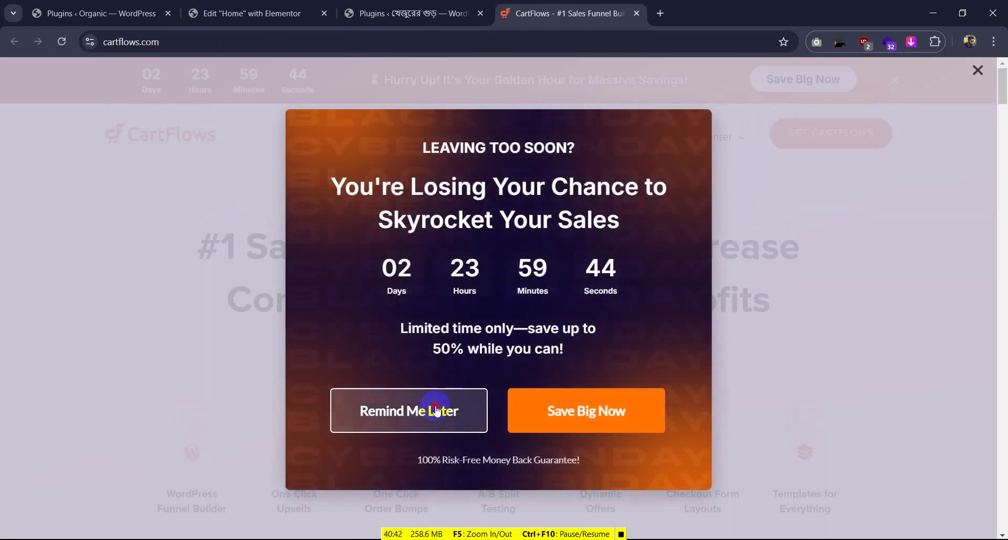
click(728, 257)
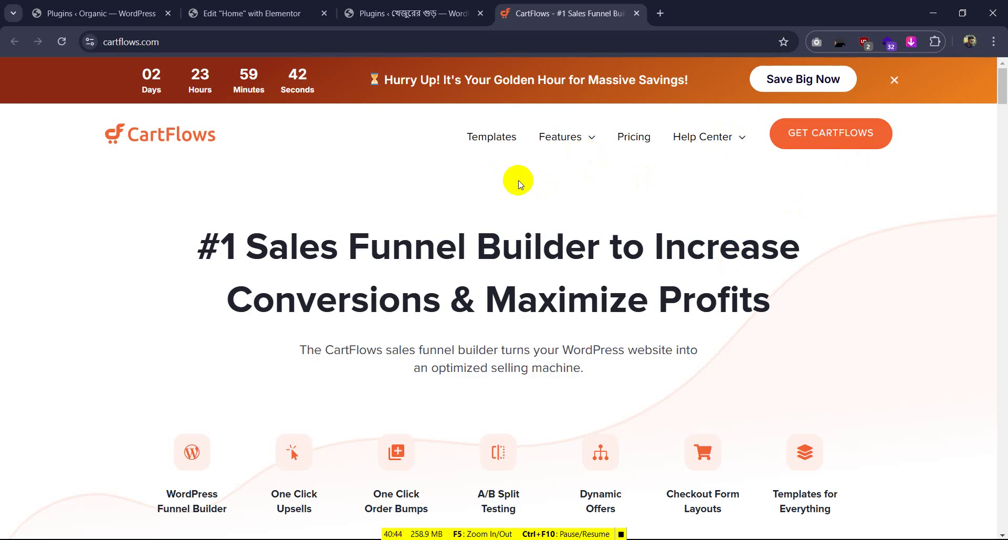
click(634, 141)
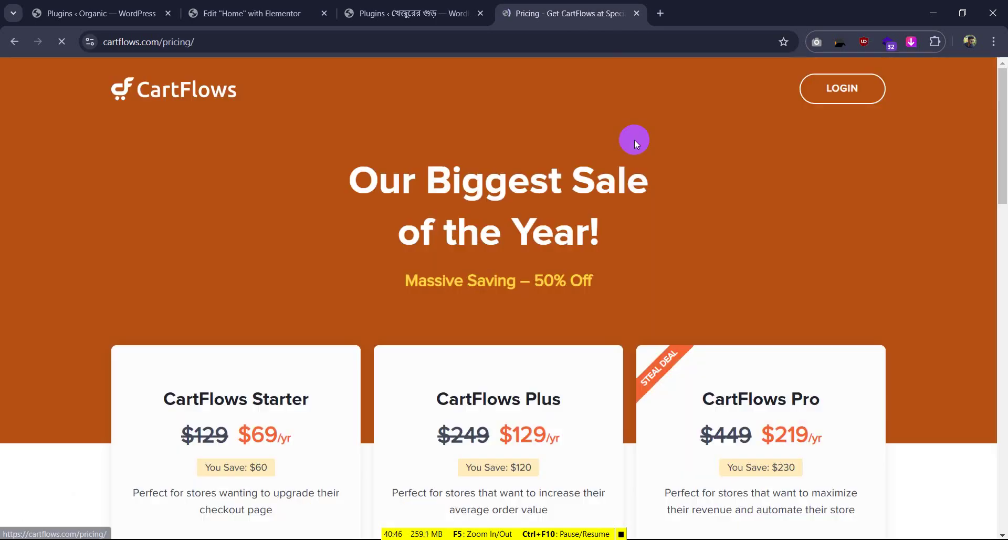
Review the Starter plan ($69/yr, one website) and Plus plan's original $249 price
scroll(396, 314, down, 1)
drag(169, 332, 321, 385)
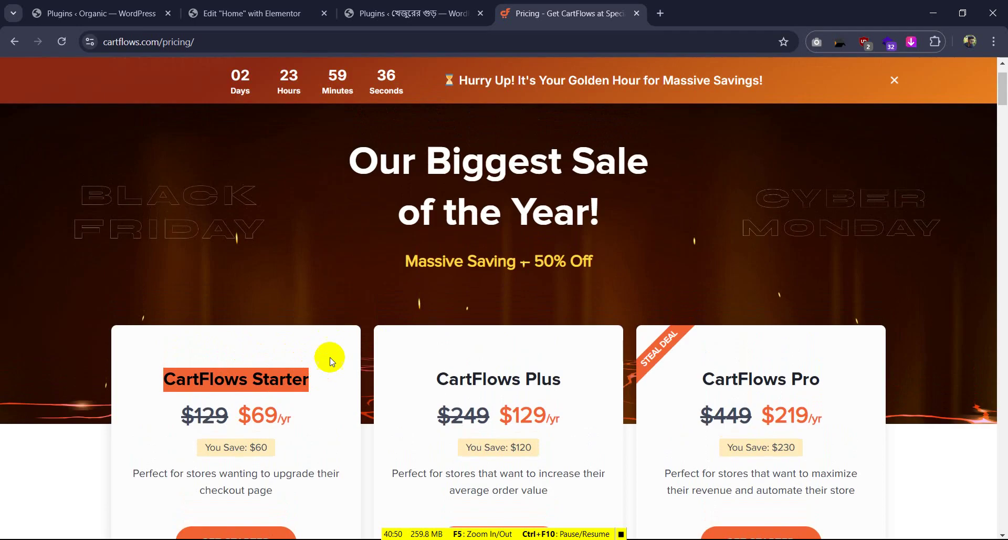
scroll(330, 349, down, 3)
scroll(191, 336, down, 4)
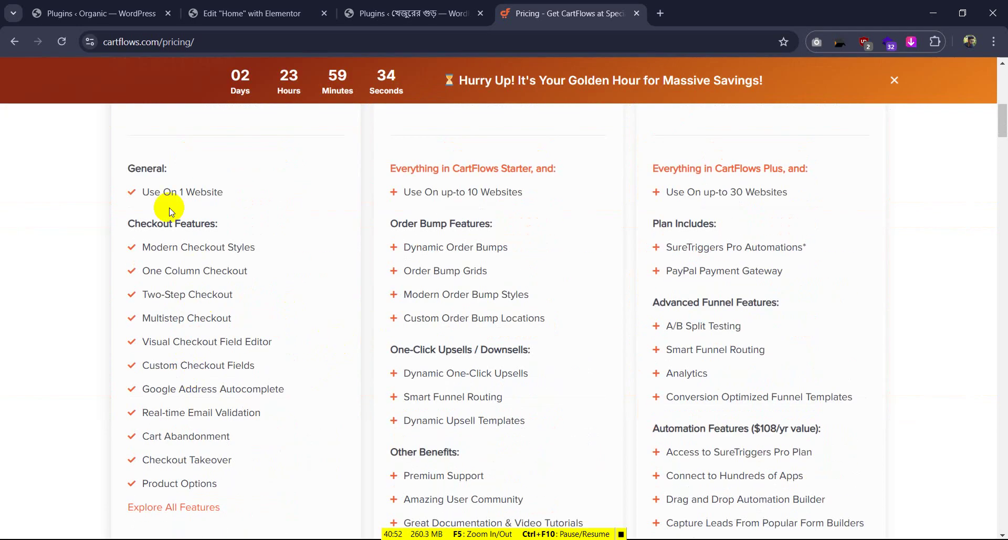
drag(156, 193, 233, 200)
scroll(235, 199, up, 6)
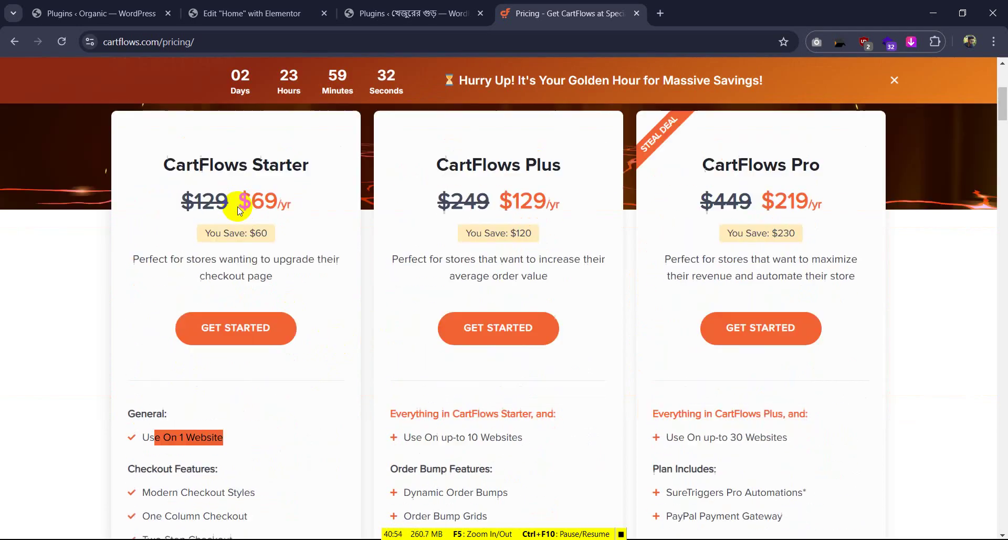
drag(251, 284, 305, 286)
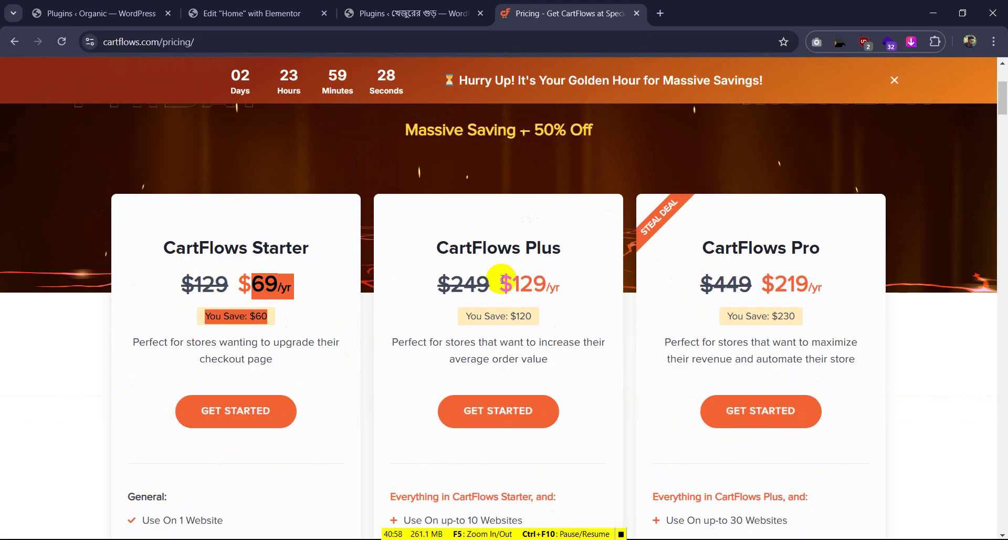
scroll(496, 283, down, 2)
scroll(471, 376, down, 3)
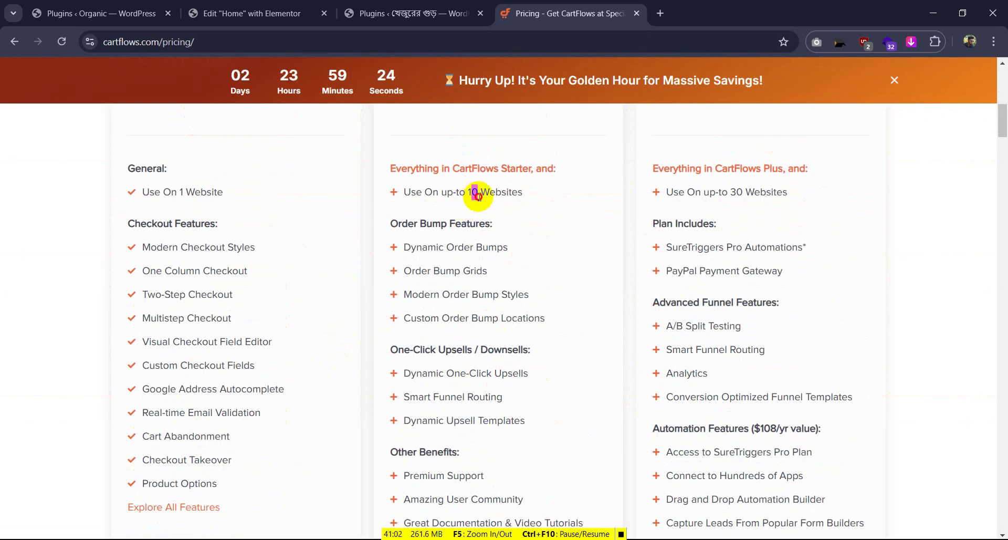
drag(471, 192, 552, 221)
scroll(515, 240, up, 4)
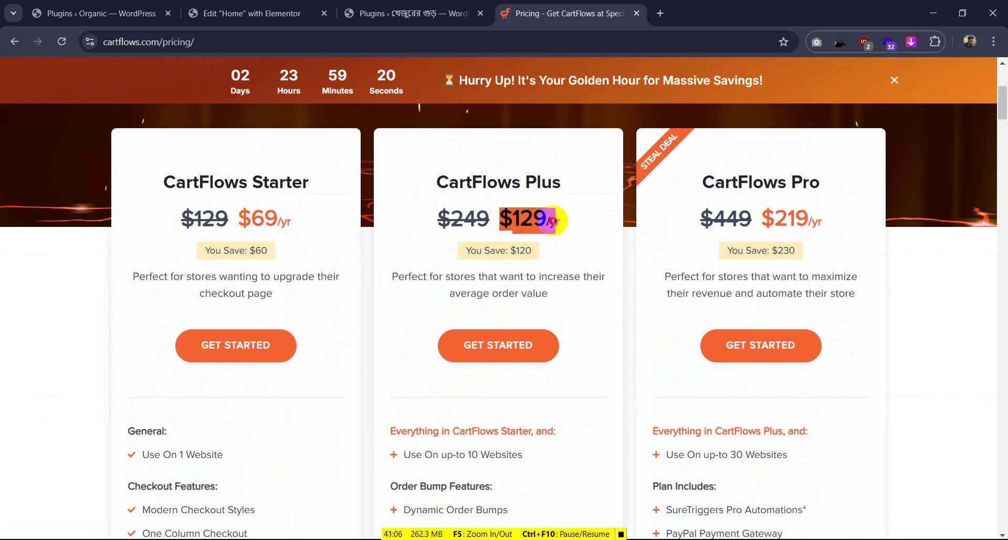
drag(436, 218, 493, 219)
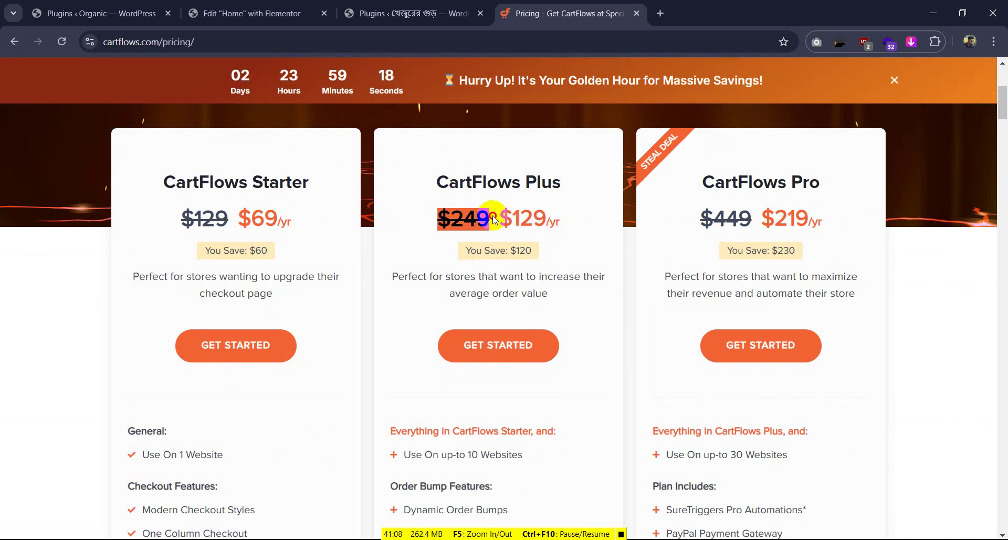
scroll(596, 220, up, 5)
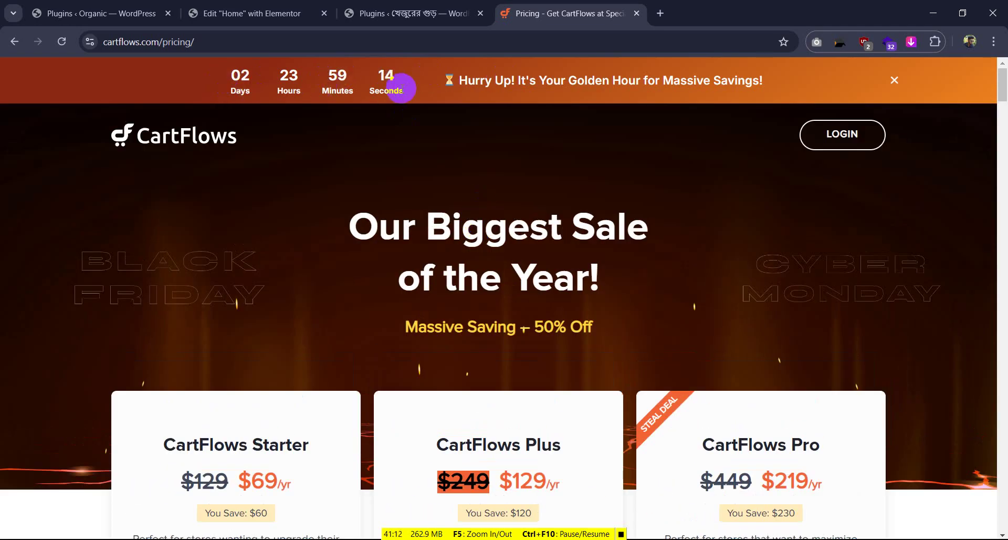
scroll(452, 181, down, 10)
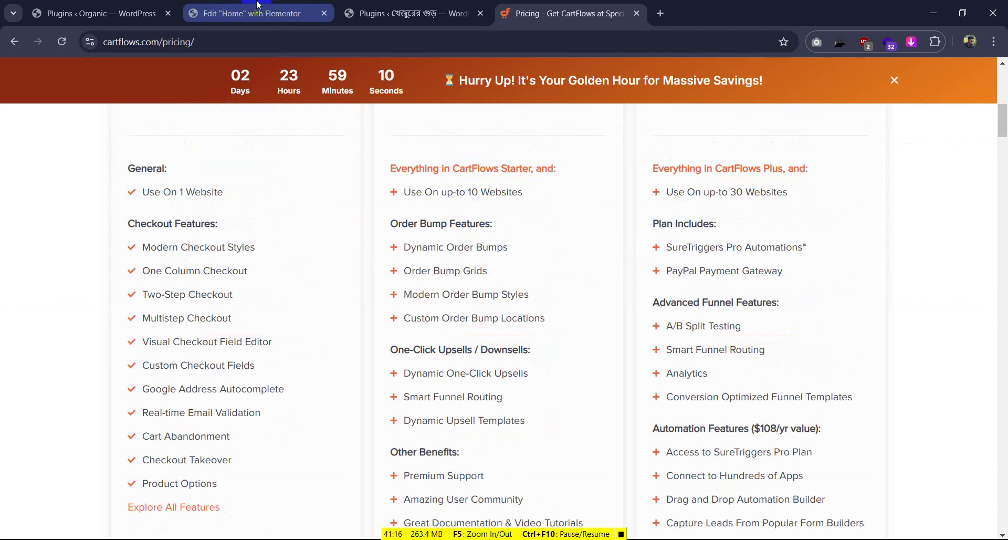
Check the plugin list, then review the Pro plan column on the pricing page
click(410, 13)
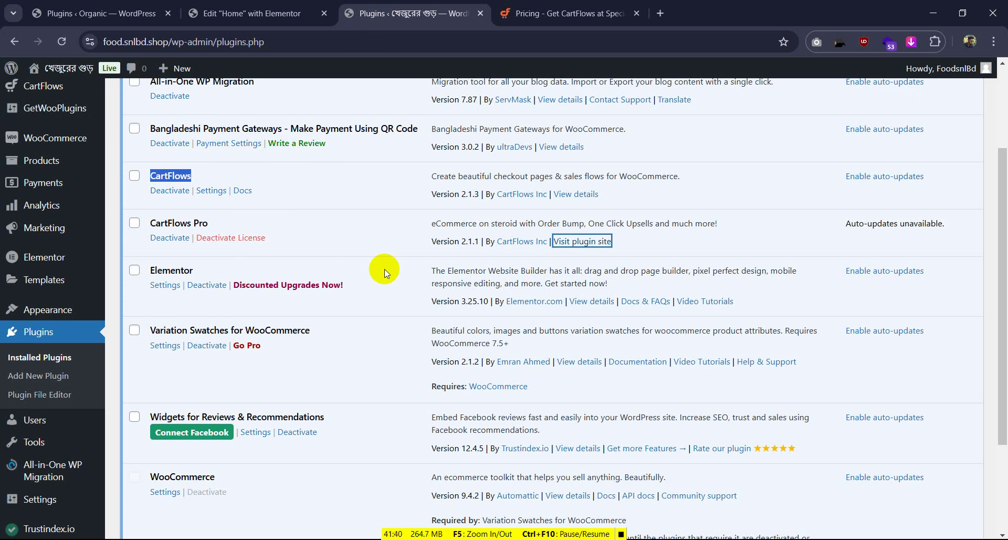
click(556, 14)
scroll(678, 221, up, 7)
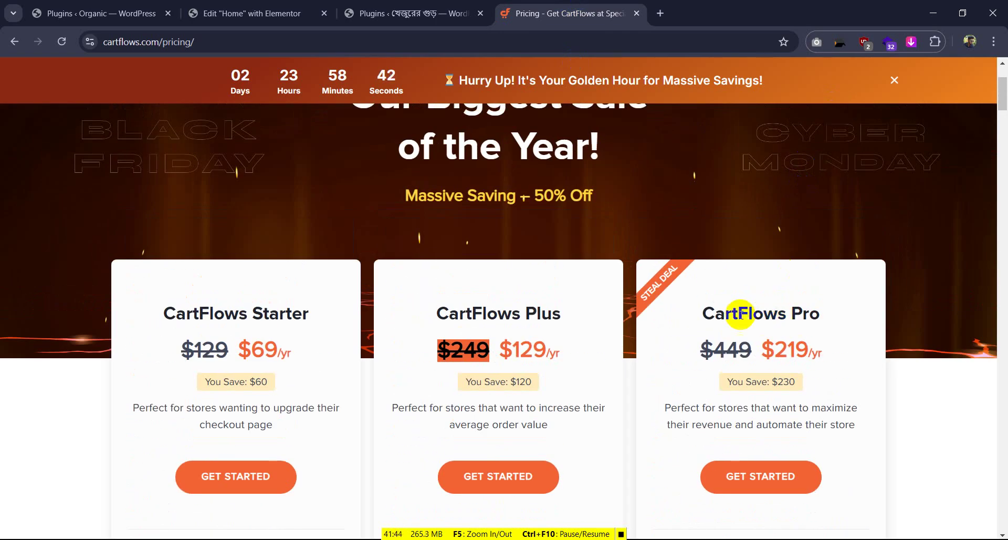
drag(699, 314, 820, 311)
scroll(767, 331, down, 1)
scroll(766, 331, down, 7)
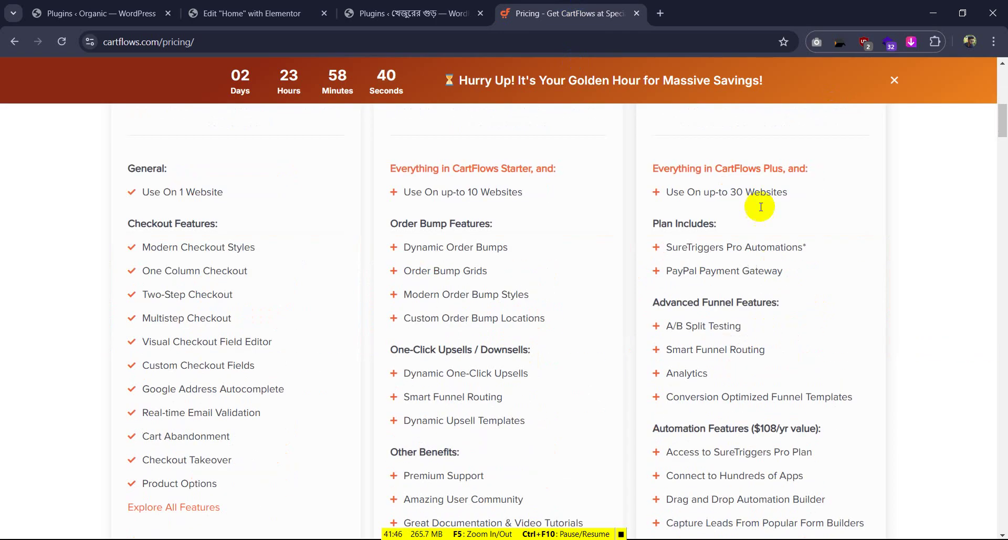
drag(722, 192, 805, 192)
click(830, 197)
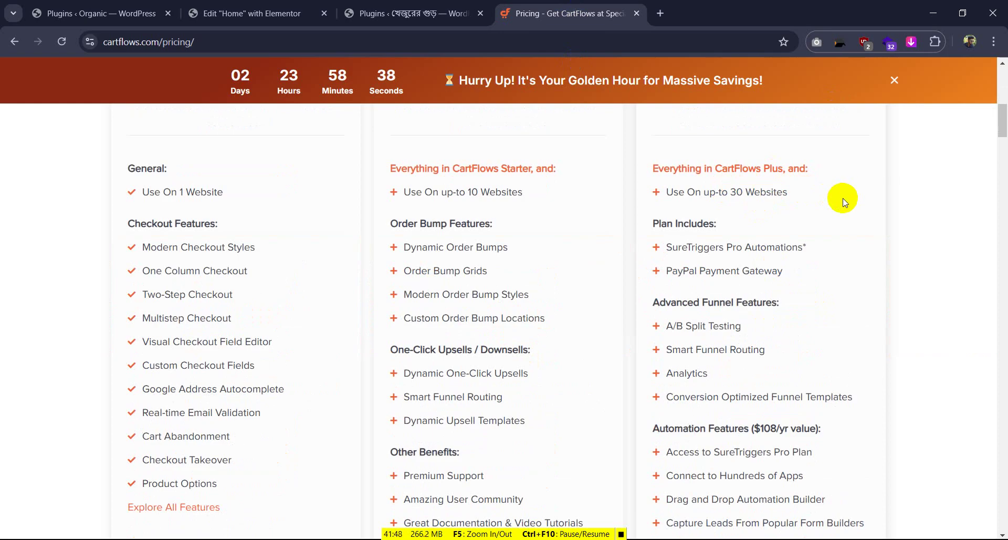
scroll(842, 199, up, 10)
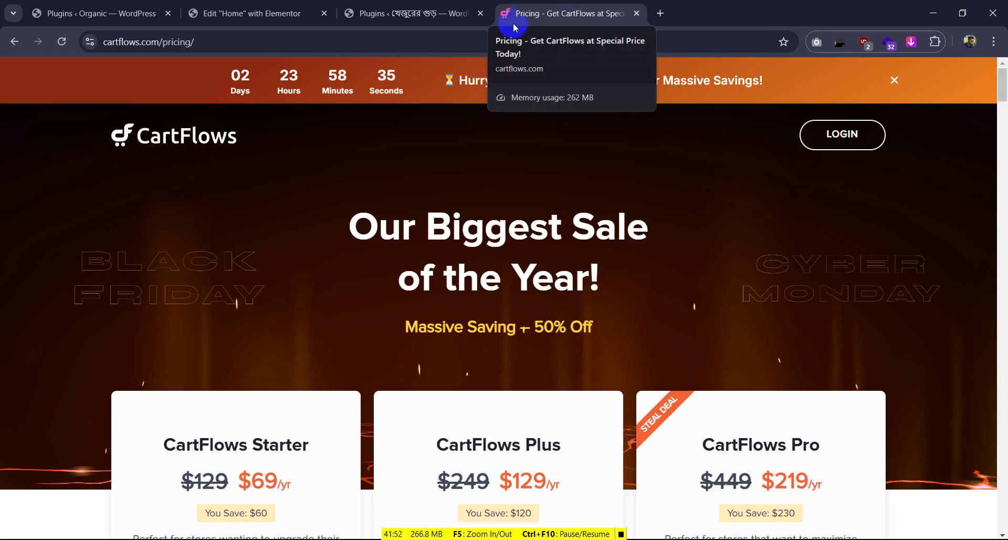
scroll(508, 142, down, 1)
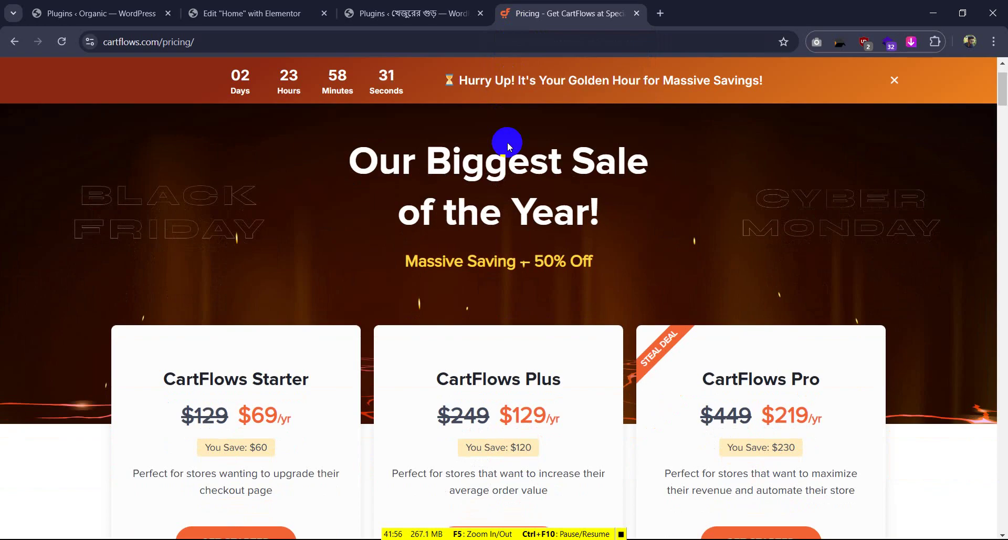
Return to the food.snlbd.shop plugin list and deactivate All-in-One WP Migration
click(434, 4)
scroll(427, 220, up, 2)
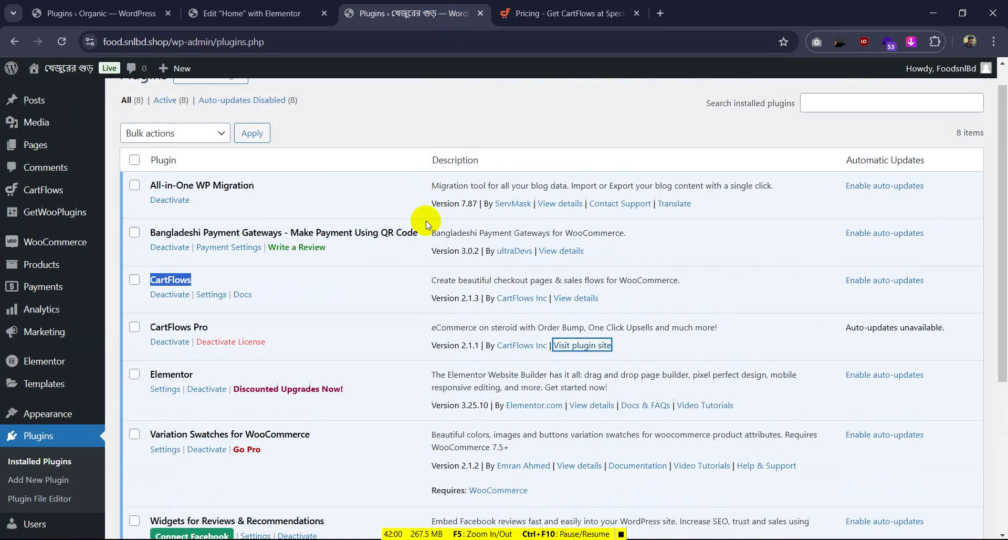
click(302, 6)
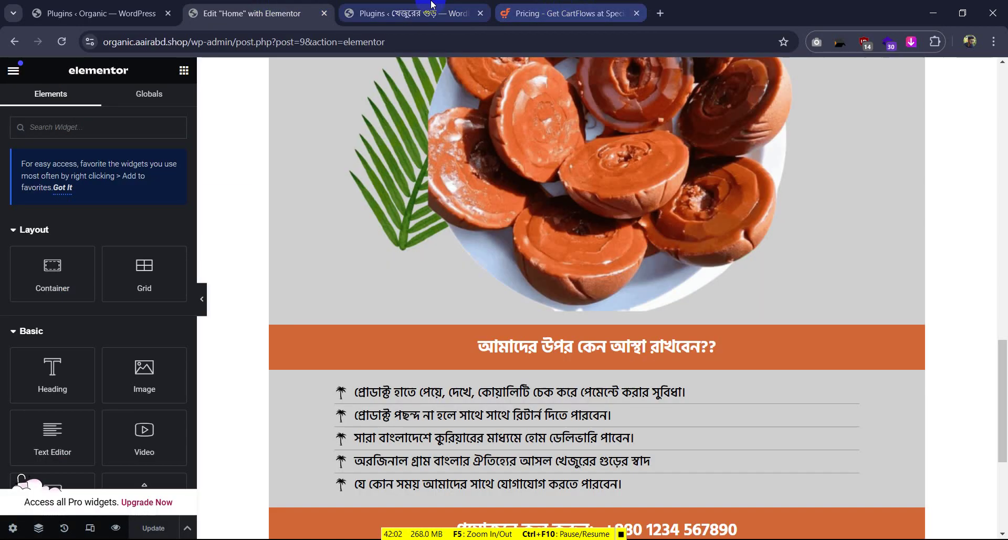
scroll(525, 378, down, 5)
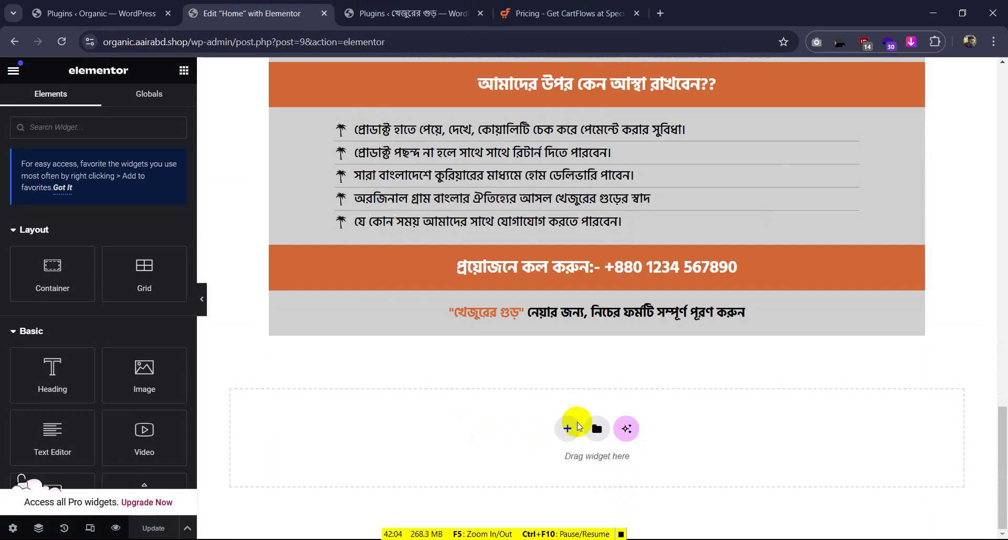
click(100, 14)
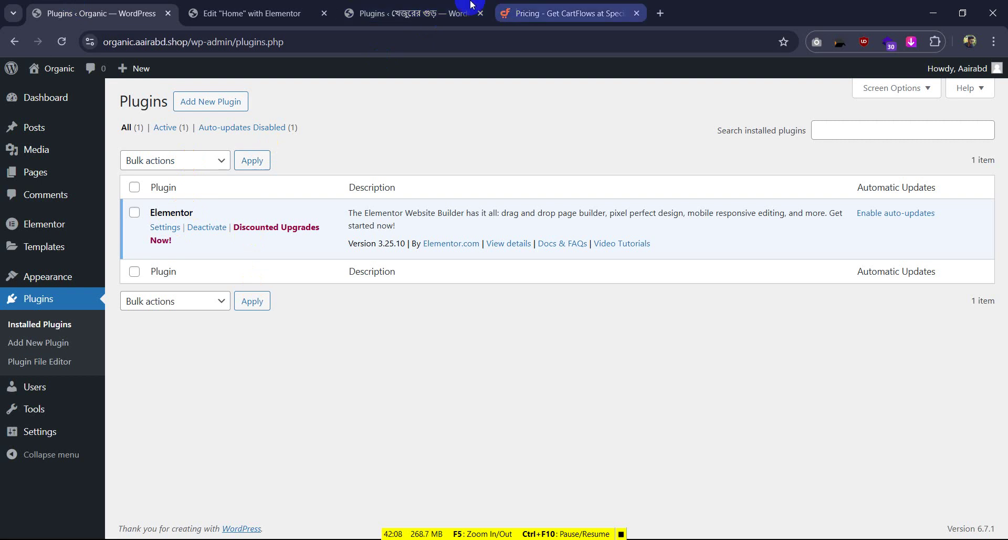
click(441, 5)
scroll(242, 273, down, 5)
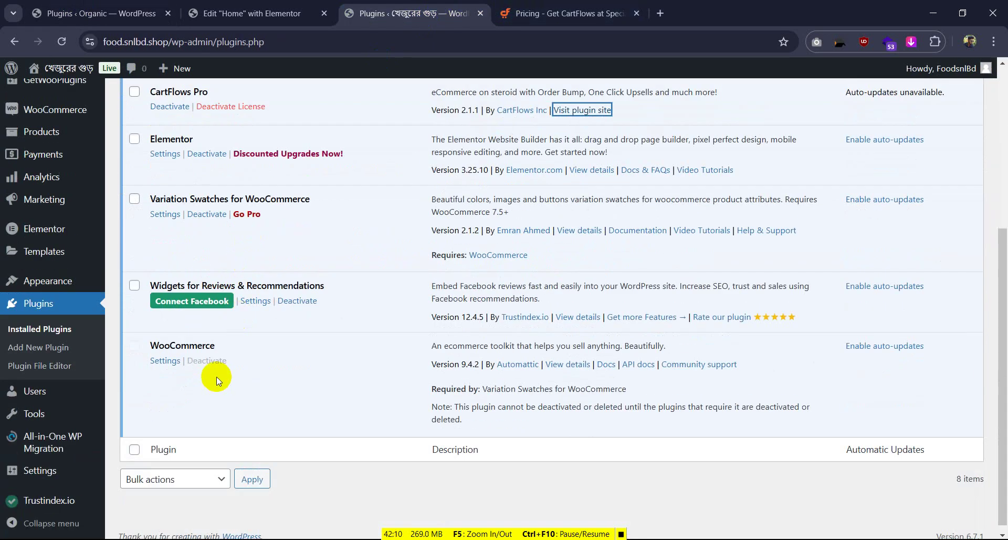
scroll(238, 223, up, 5)
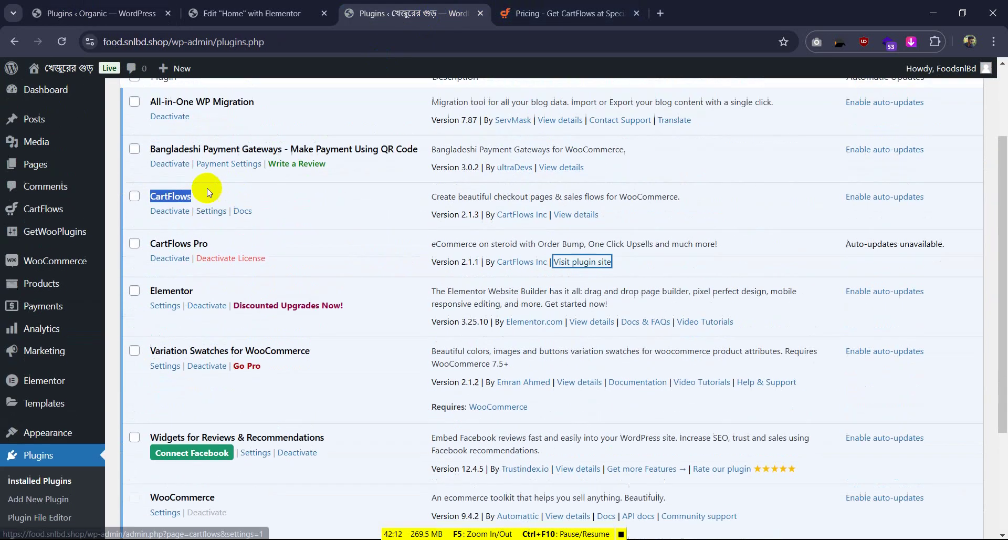
click(169, 227)
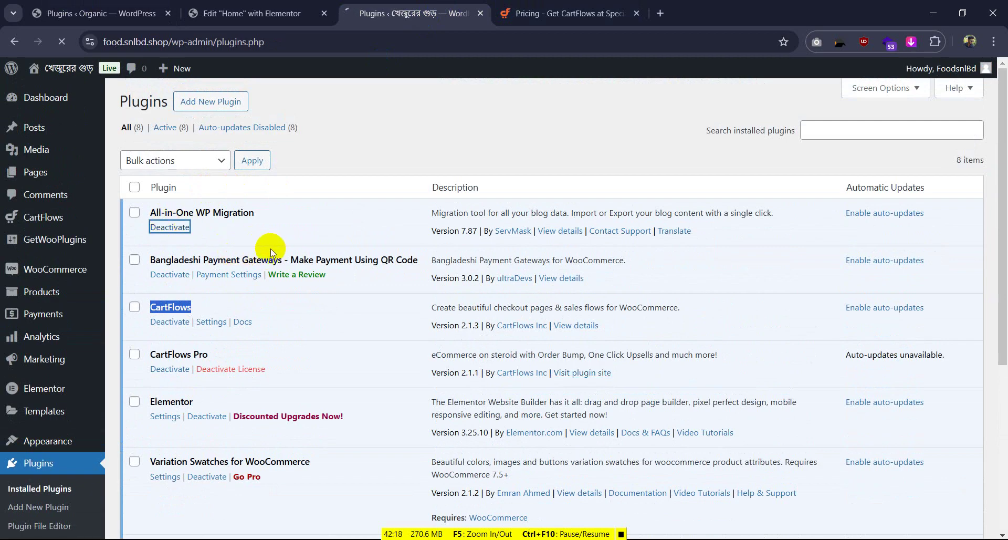
Delete the All-in-One WP Migration plugin and confirm the deletion
click(194, 274)
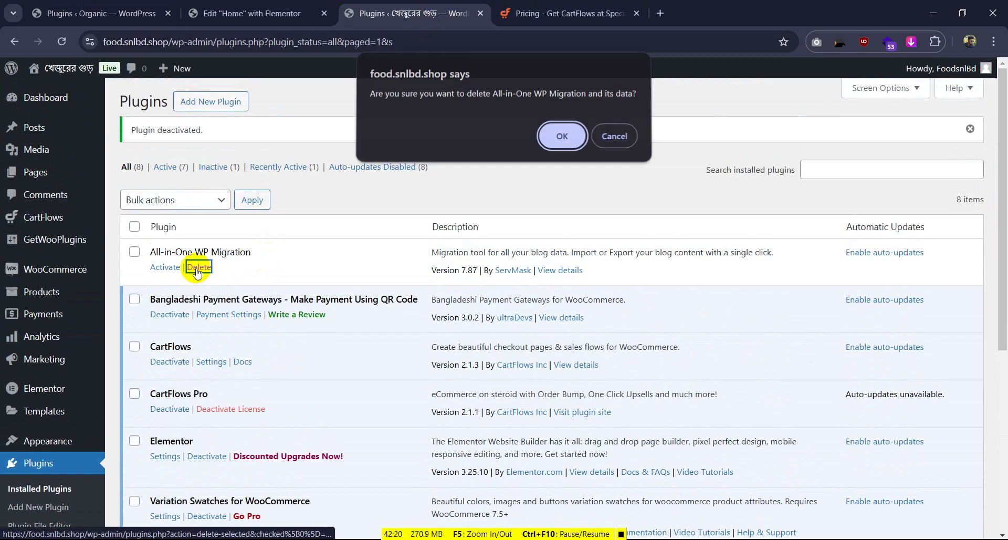
click(566, 140)
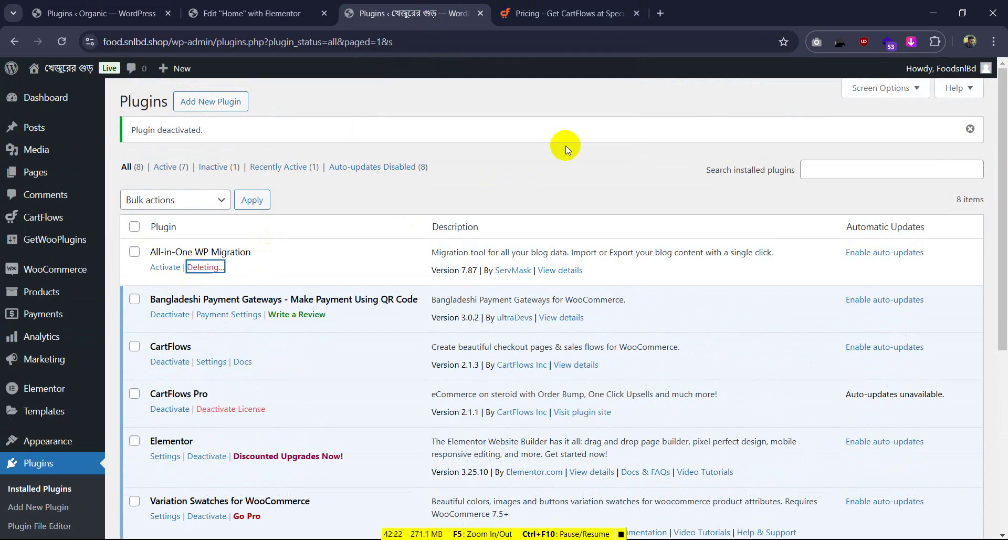
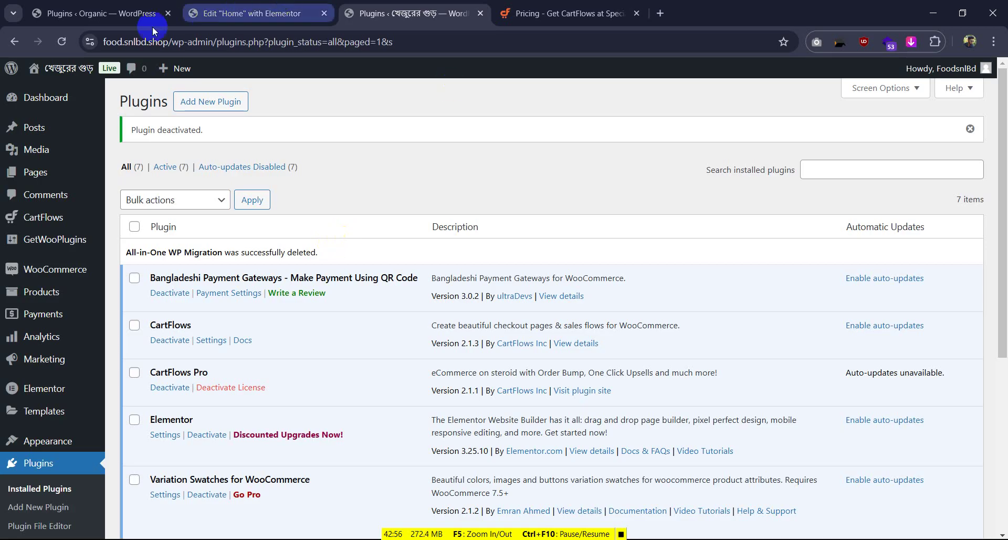
Reload the food site's plugin list, then bring up the Organic site's Plugins page, which lists only Elementor
click(63, 41)
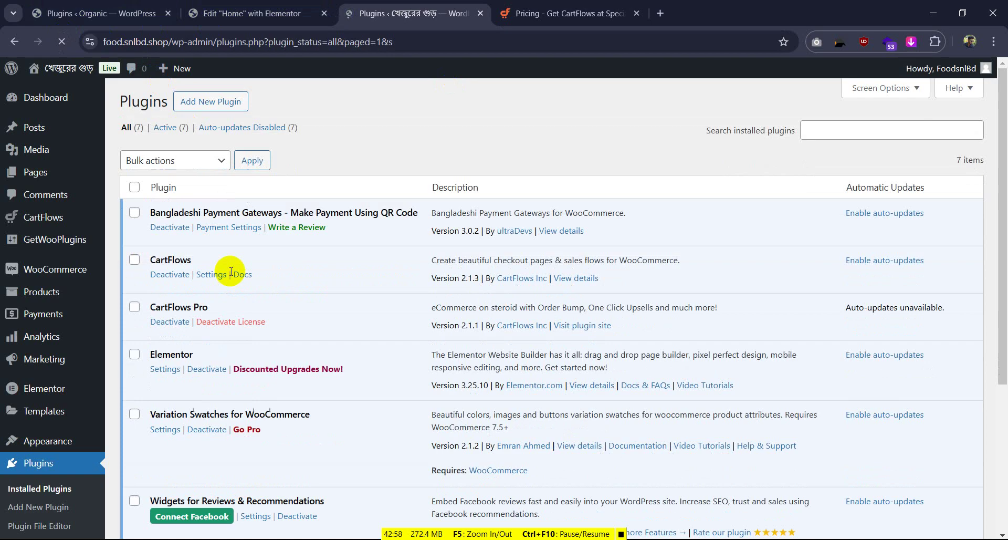
scroll(233, 273, down, 4)
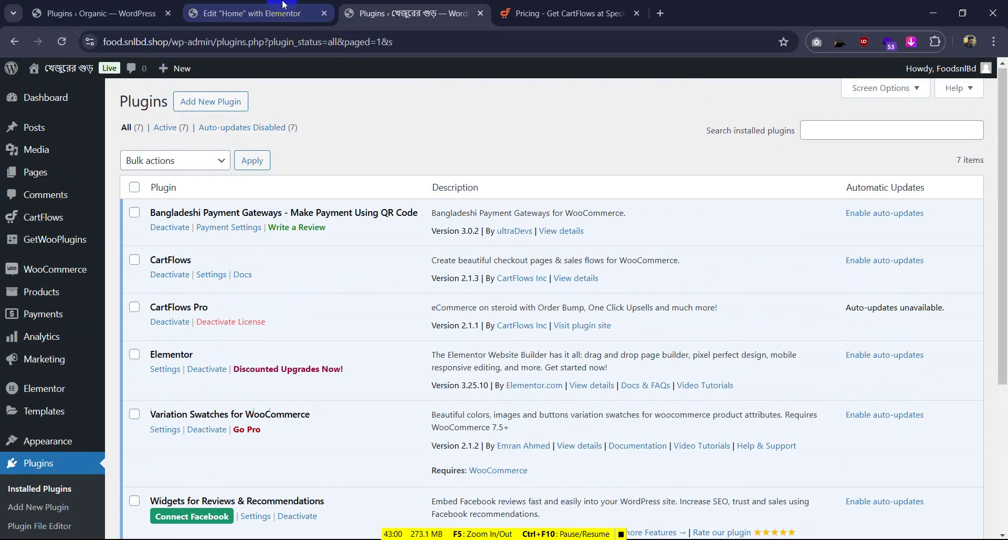
click(279, 11)
click(142, 4)
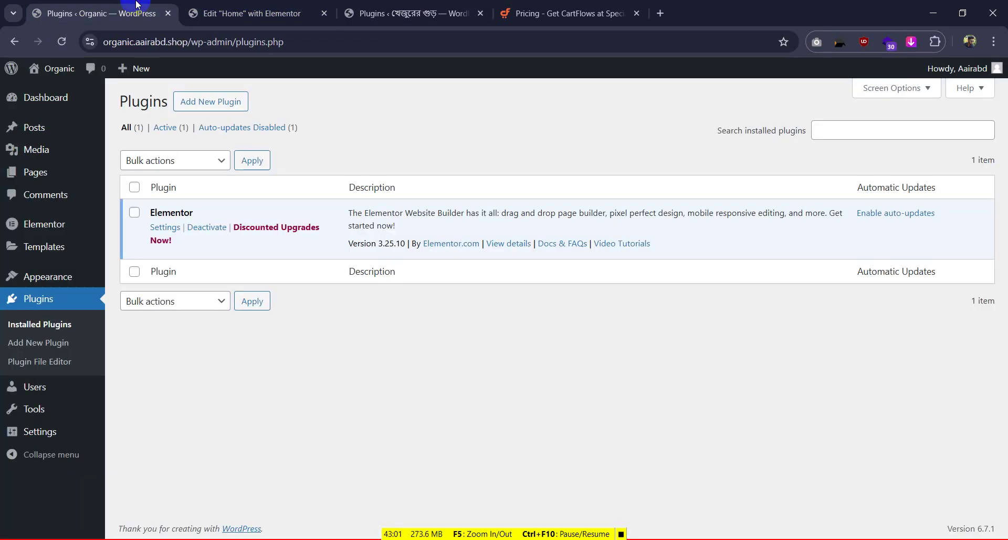
Search 'cartflow' in Add New Plugin on the Organic site, then install and activate CartFlows
right_click(215, 105)
click(261, 125)
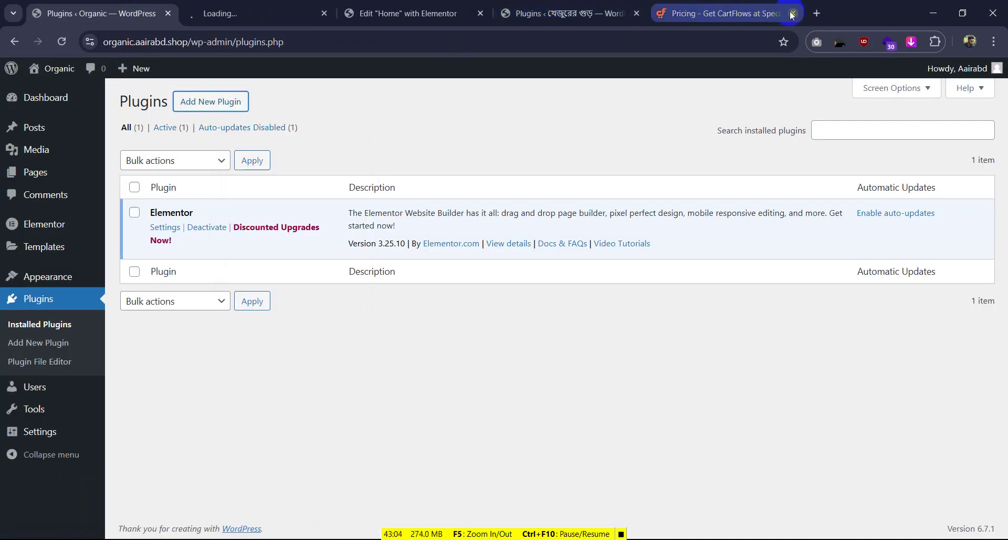
click(264, 11)
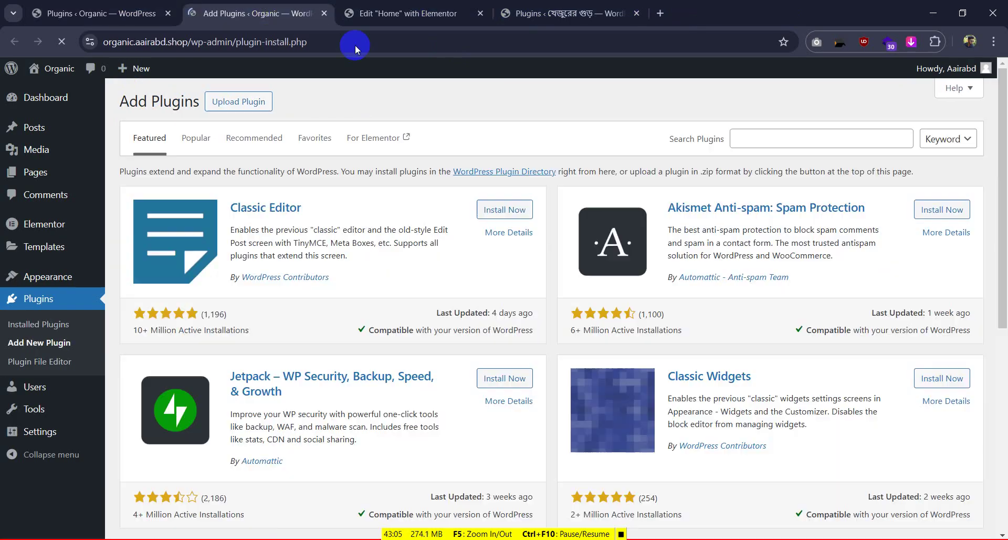
click(784, 135)
key(ctrl+v)
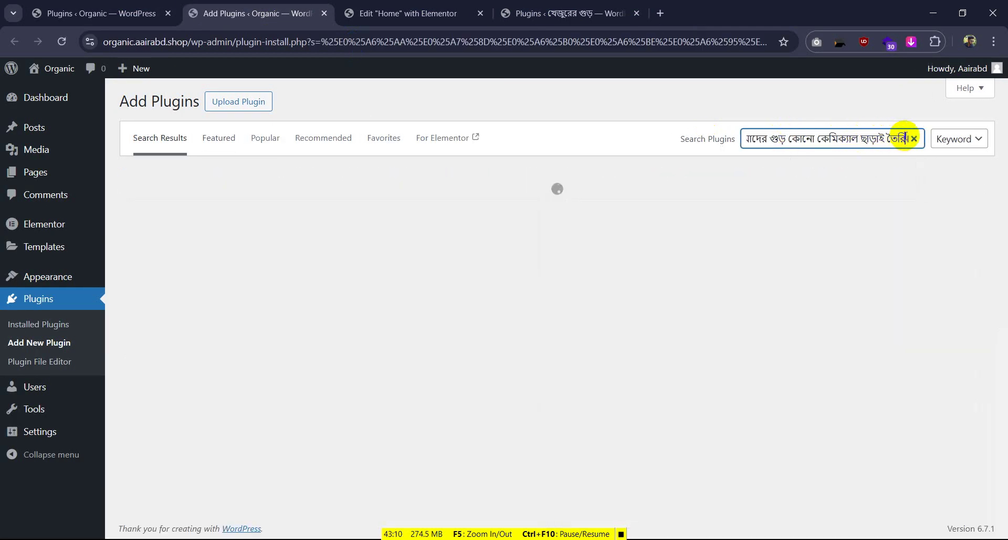
click(914, 138)
text(c)
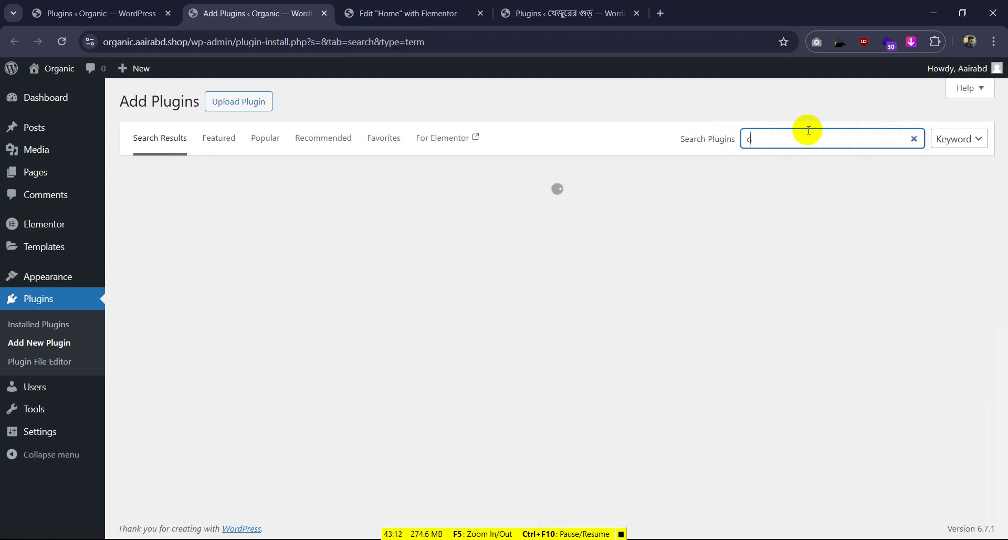
text(artflow)
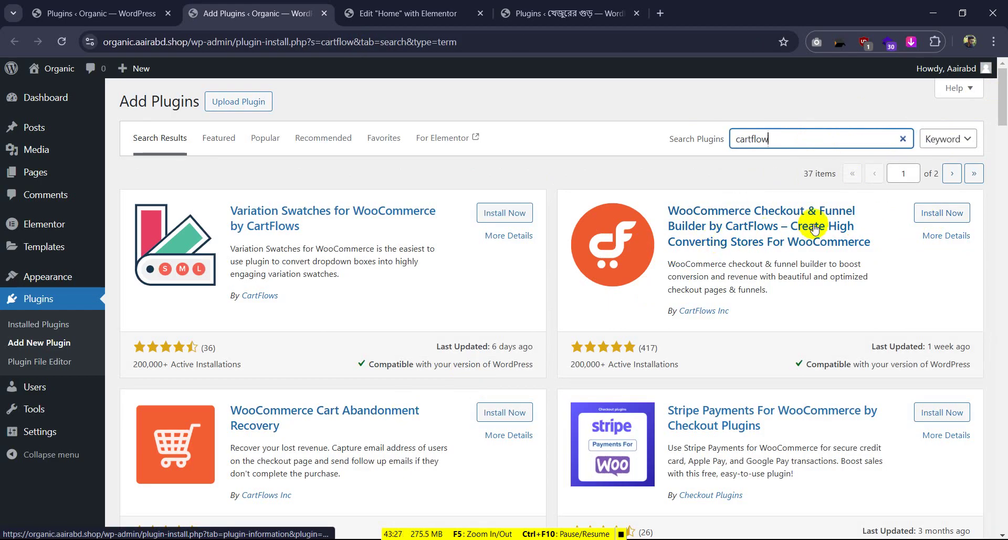
click(949, 212)
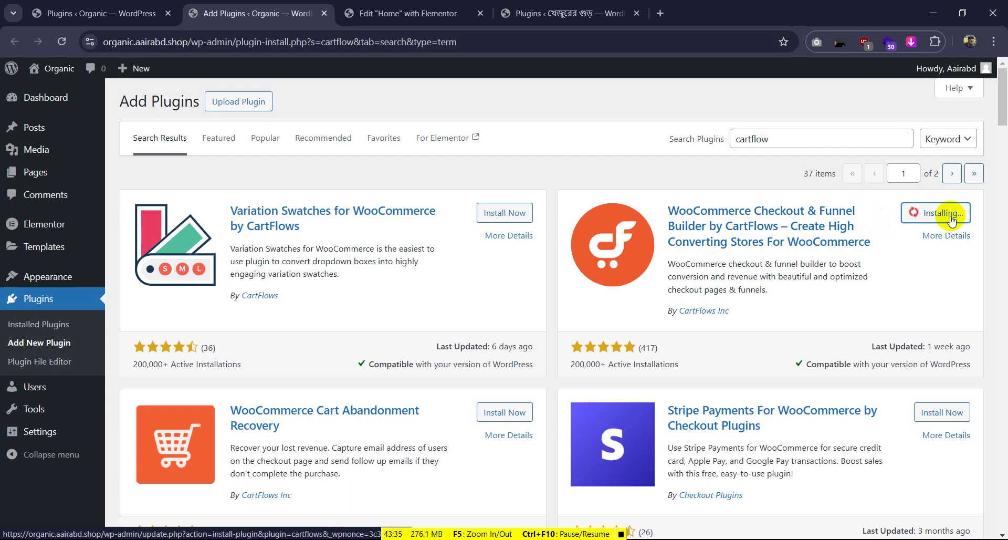
click(949, 215)
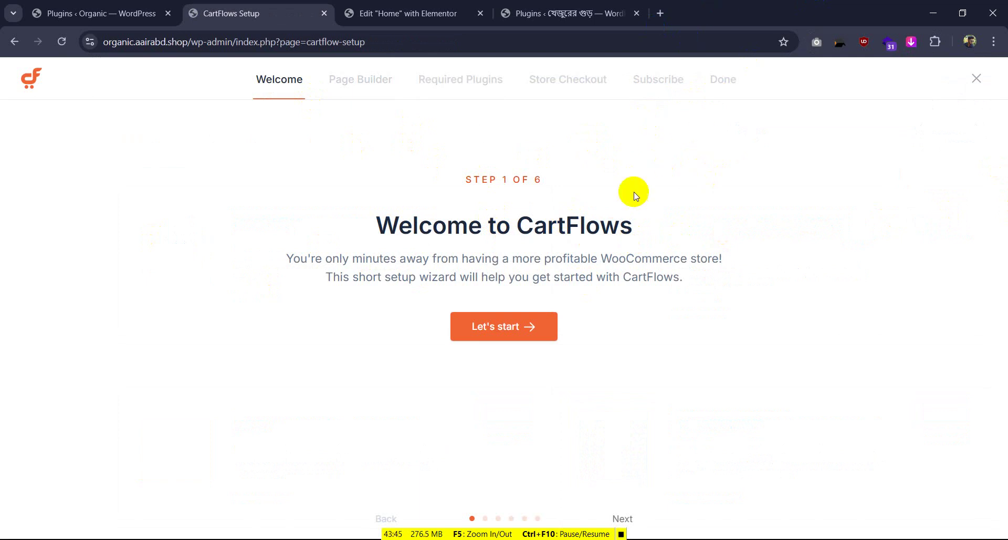
Start the CartFlows wizard, choose Elementor as page builder, and install the required plugins
click(533, 328)
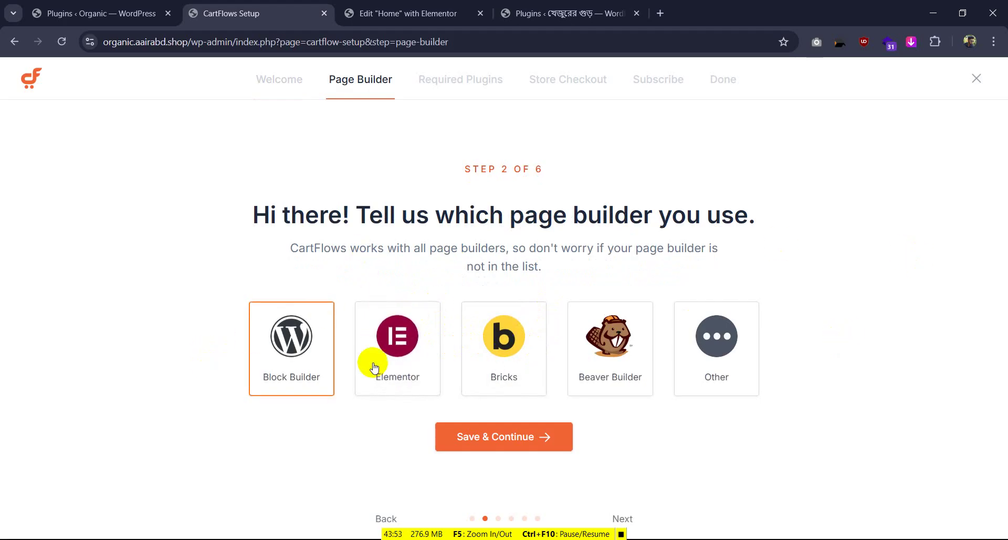
click(398, 362)
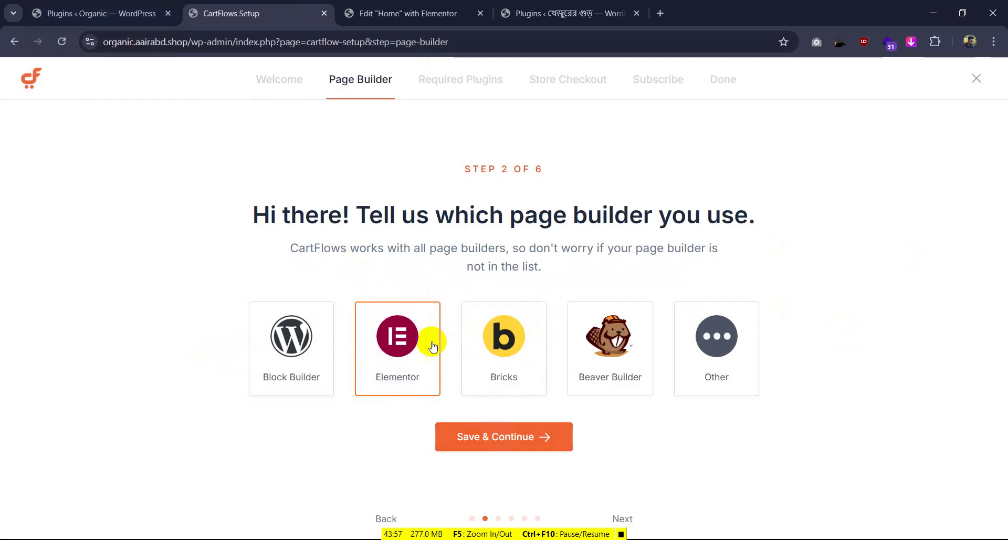
click(503, 436)
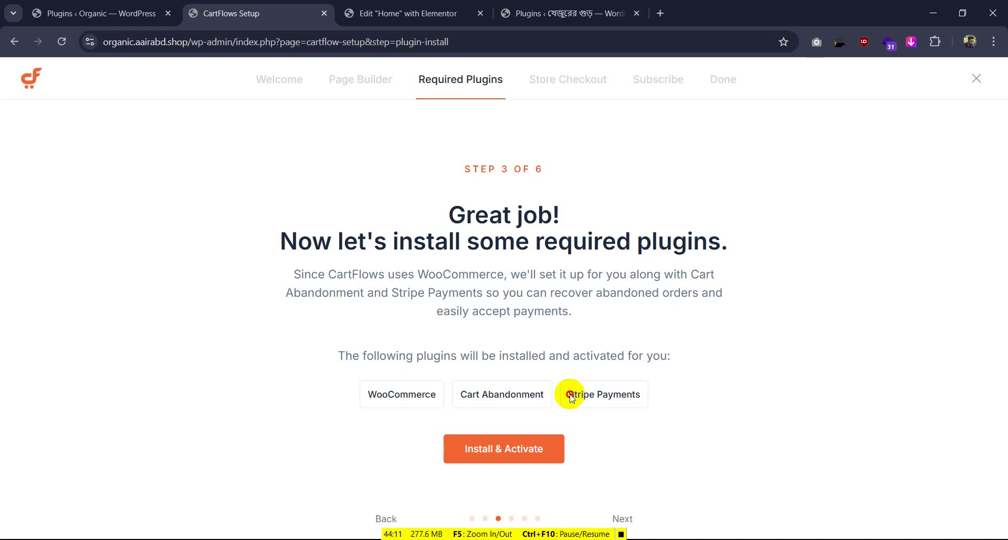
drag(565, 395, 641, 397)
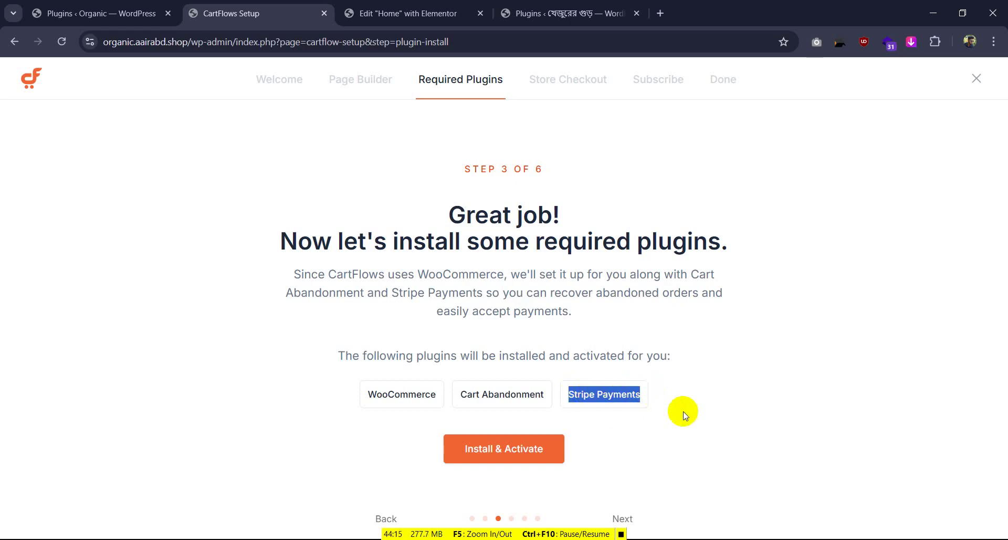
click(506, 450)
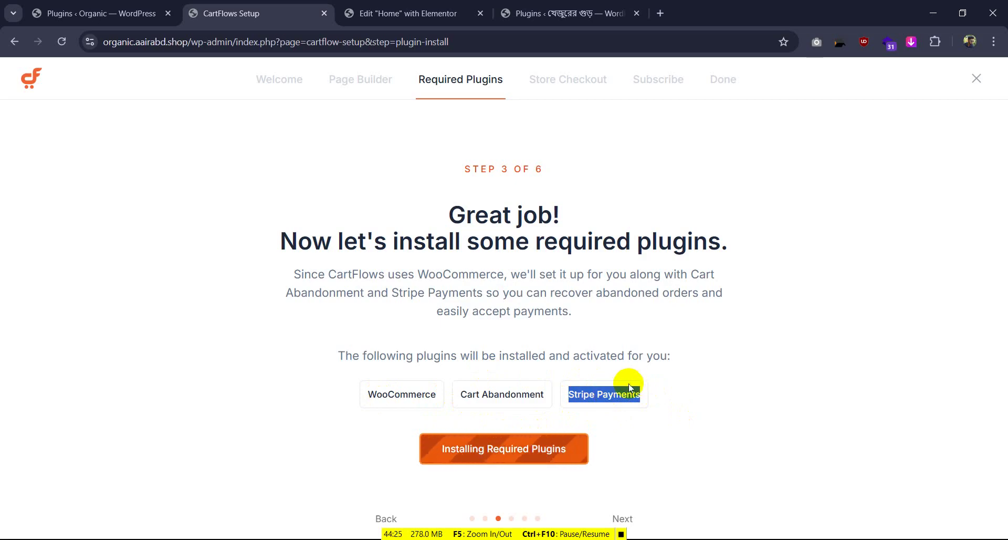
Pick the Store Checkout 04 design, save the email report details, and finish the store setup
drag(458, 394, 668, 396)
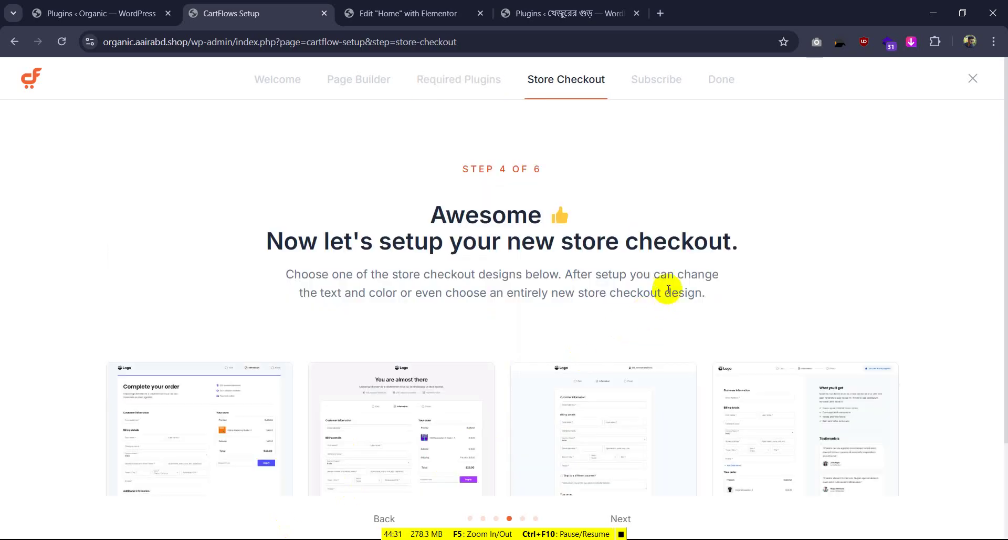
scroll(551, 304, down, 2)
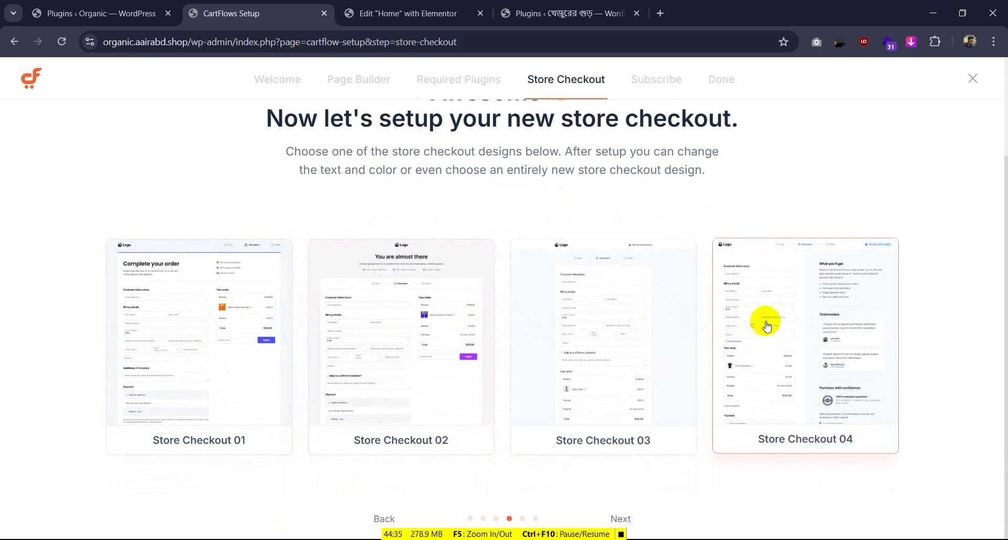
click(621, 518)
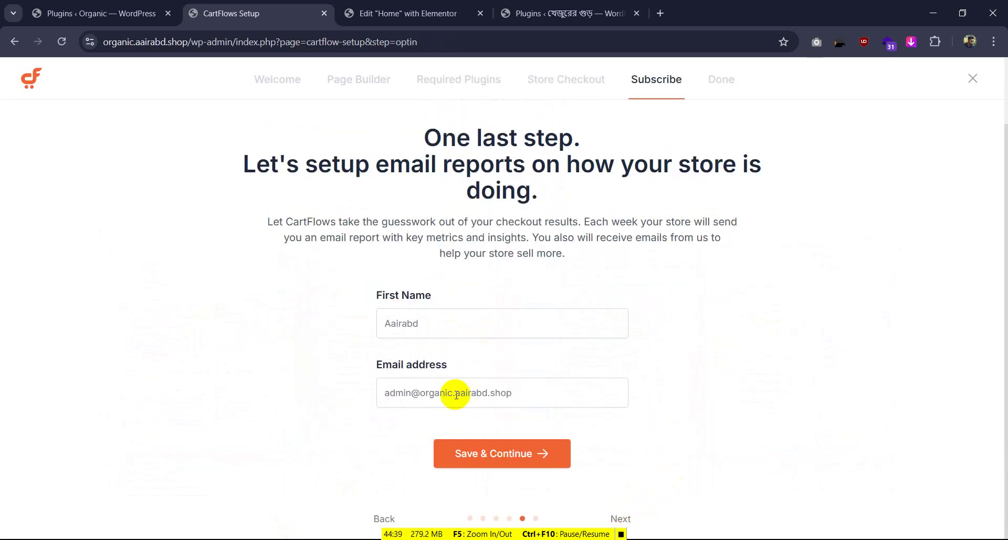
drag(455, 393, 439, 395)
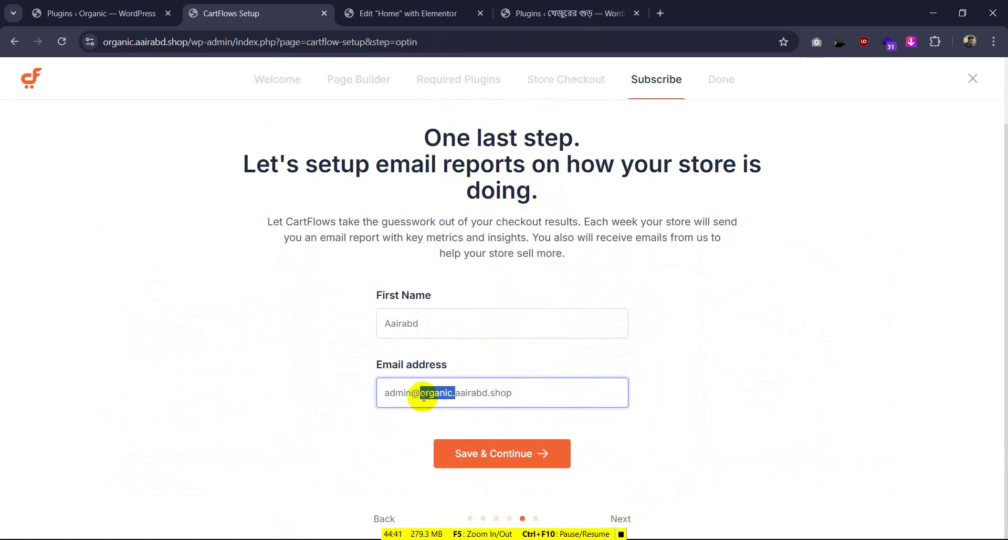
click(507, 454)
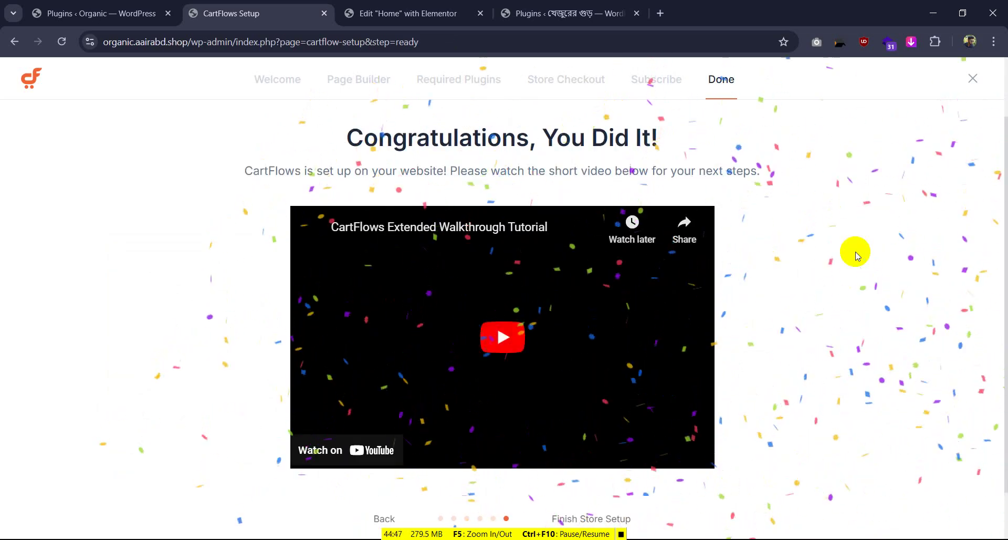
click(497, 314)
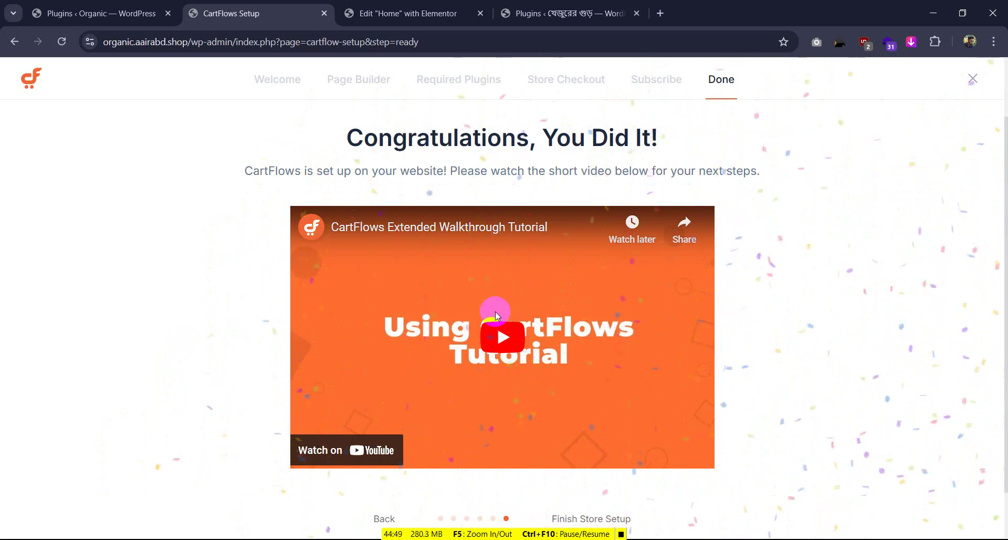
scroll(498, 315, down, 1)
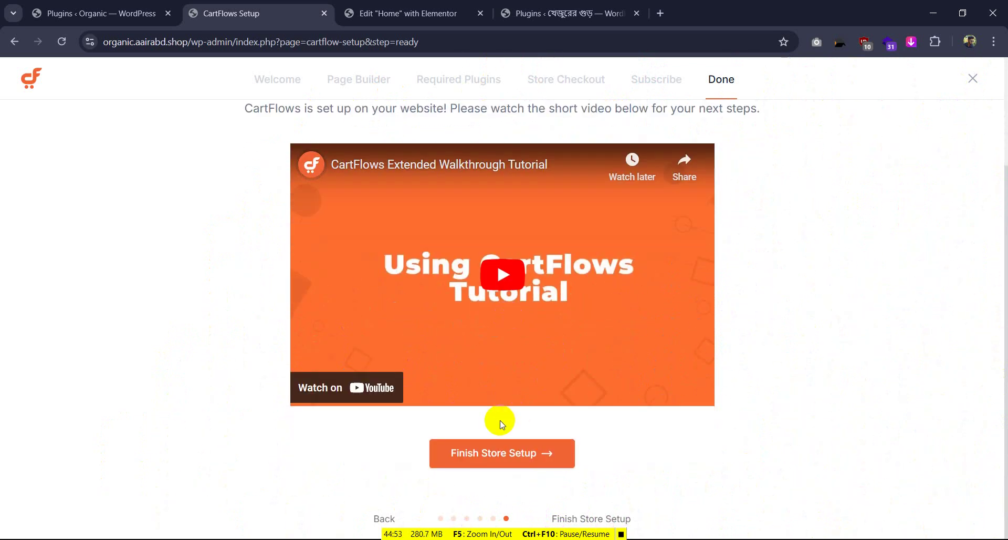
click(490, 454)
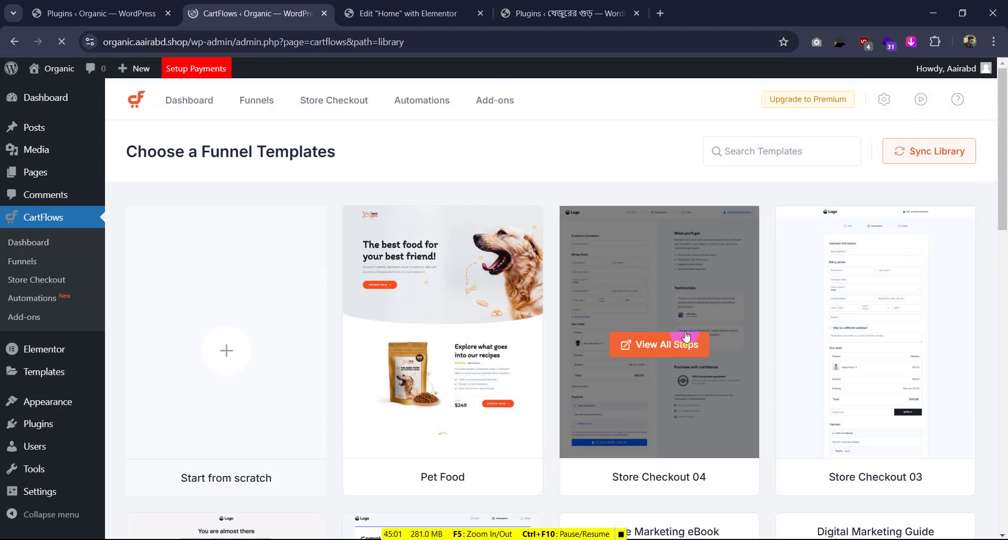
Scroll the CartFlows templates, then go back to the food site's Plugins page
scroll(443, 256, down, 4)
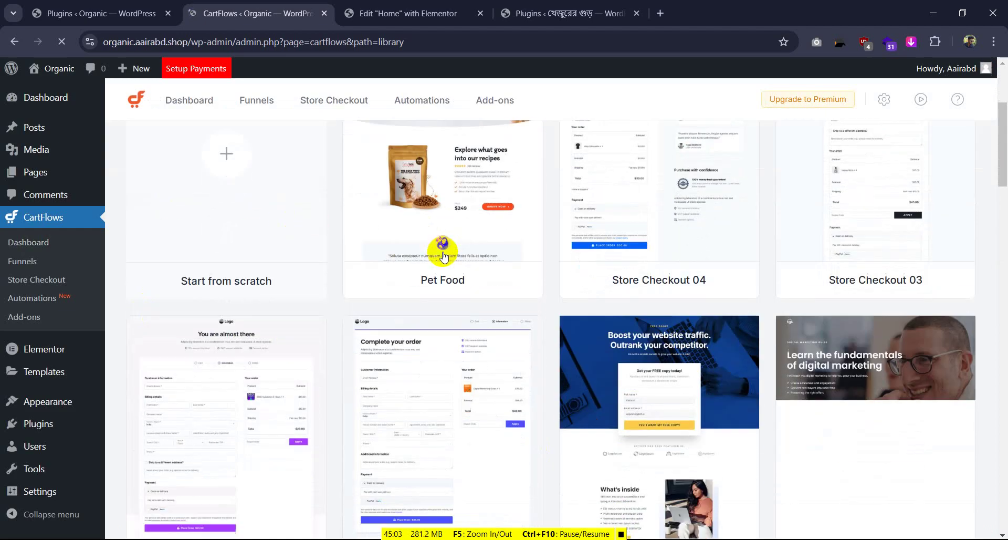
mouse_move(443, 257)
scroll(443, 257, down, 3)
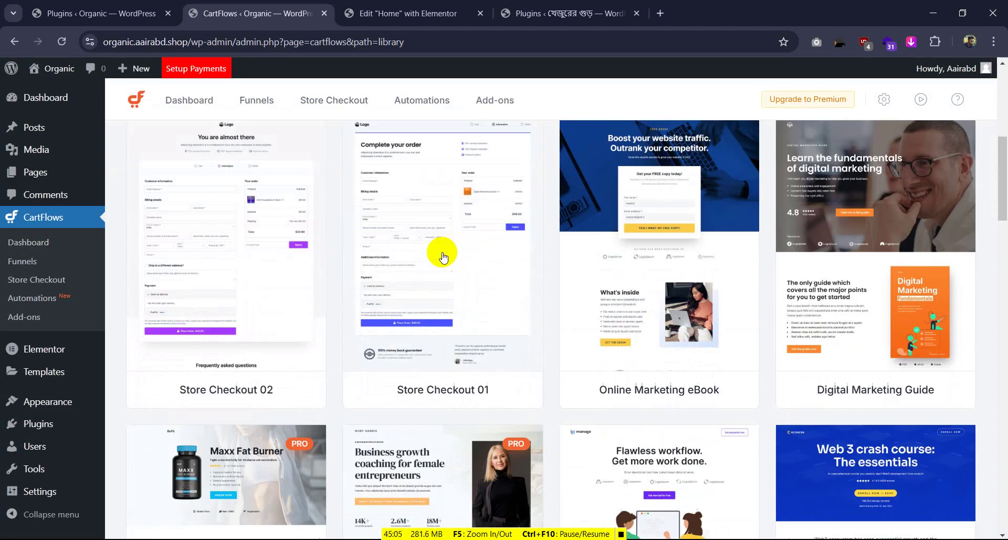
scroll(443, 252, up, 7)
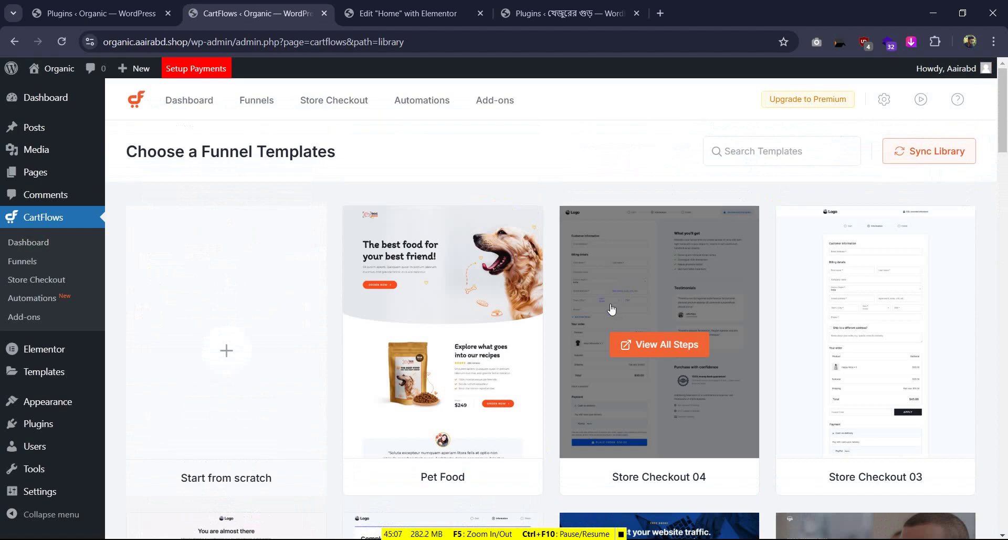
click(564, 13)
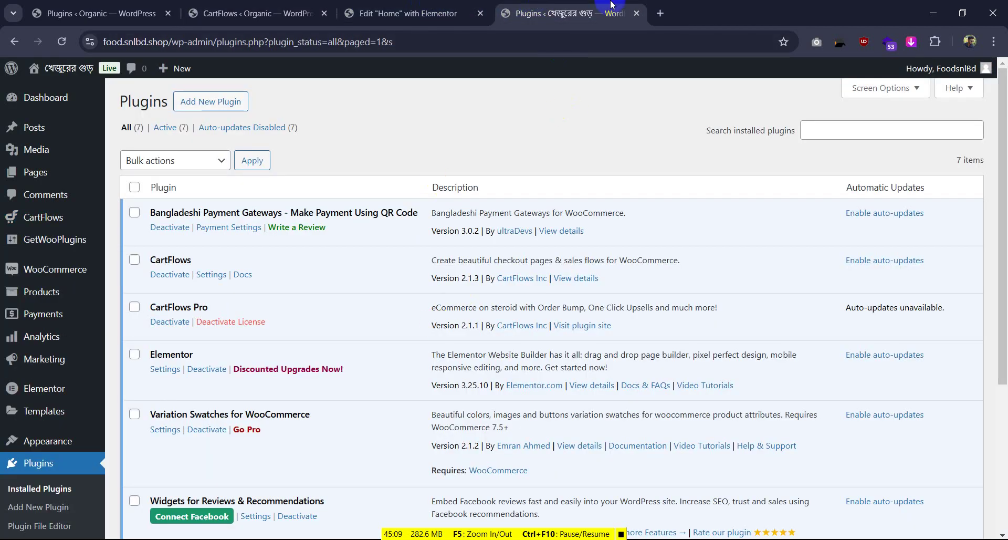
click(441, 7)
click(530, 10)
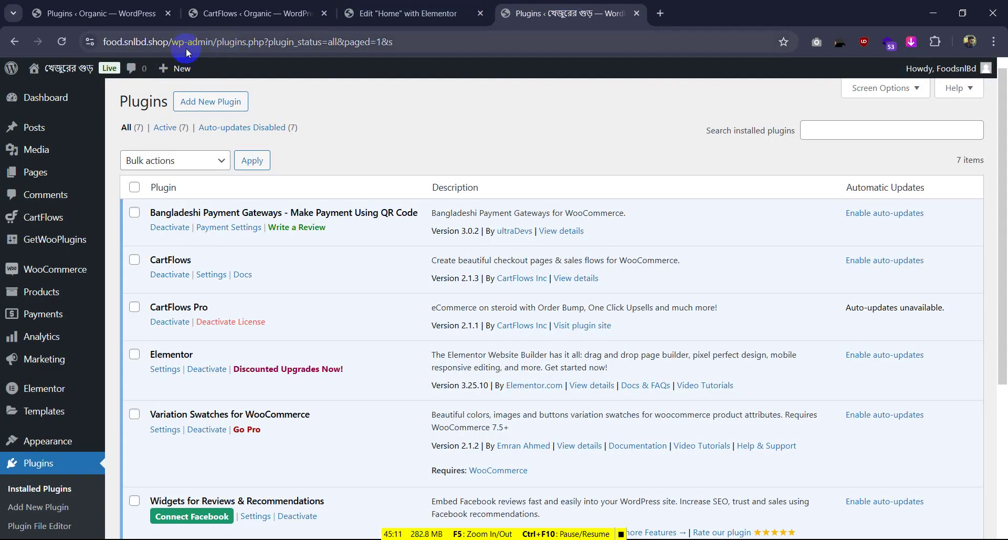
Open the live food store in a new tab to check its checkout form, then return to CartFlows templates
mouse_move(57, 64)
right_click(58, 90)
click(110, 95)
click(678, 11)
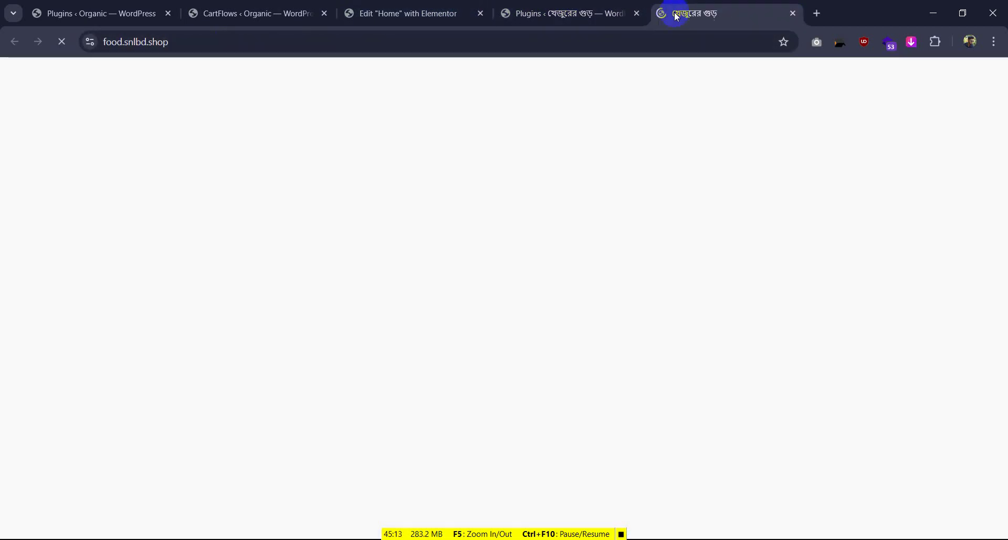
scroll(450, 224, down, 20)
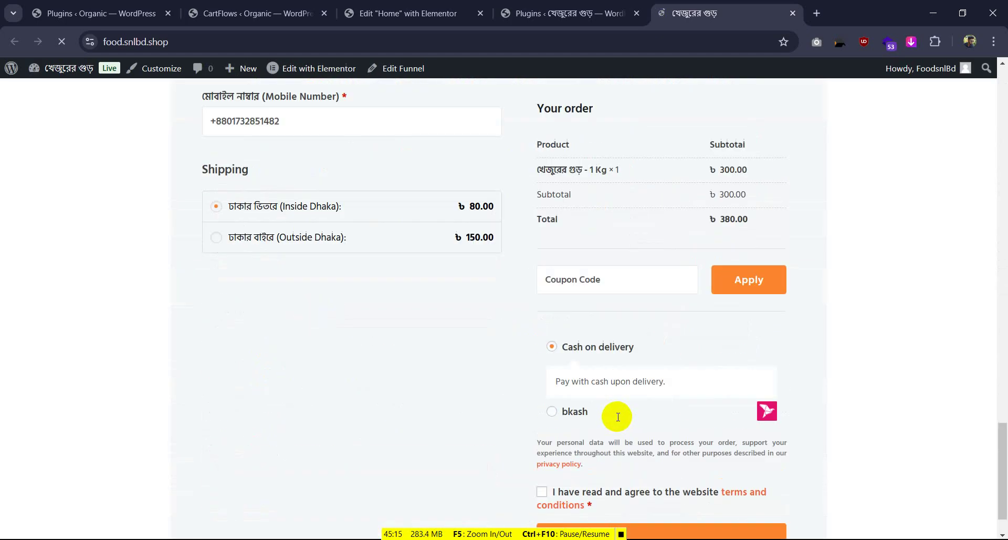
scroll(613, 416, up, 5)
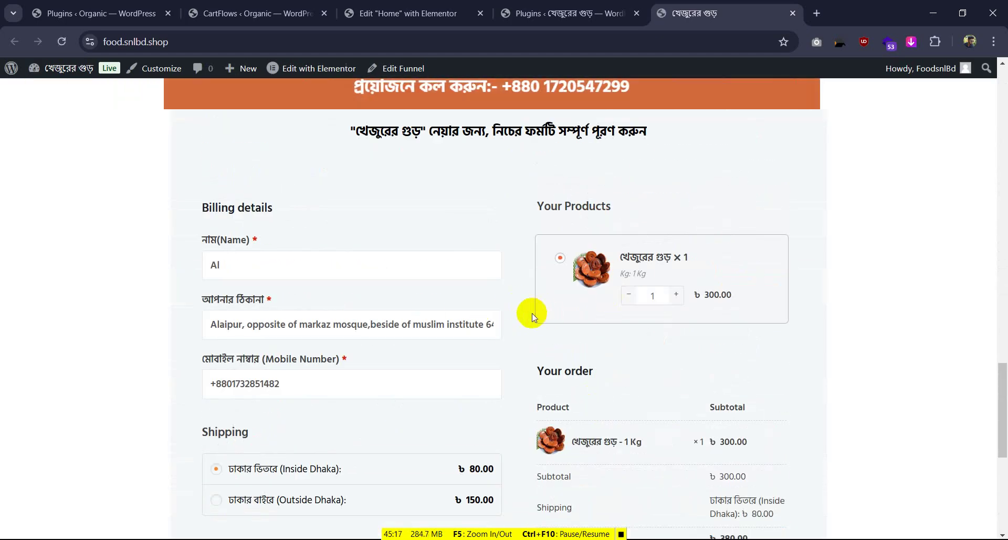
click(421, 11)
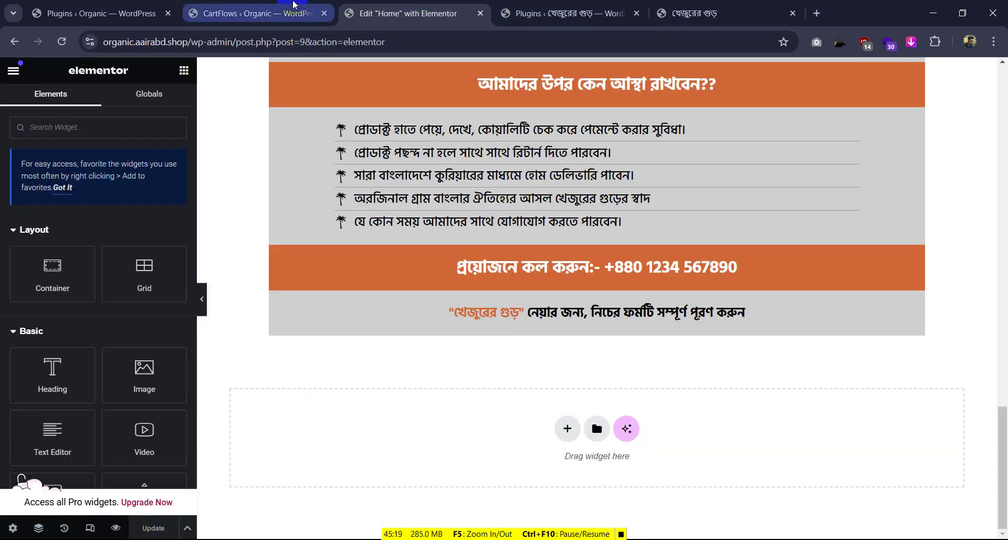
click(299, 12)
scroll(770, 288, down, 3)
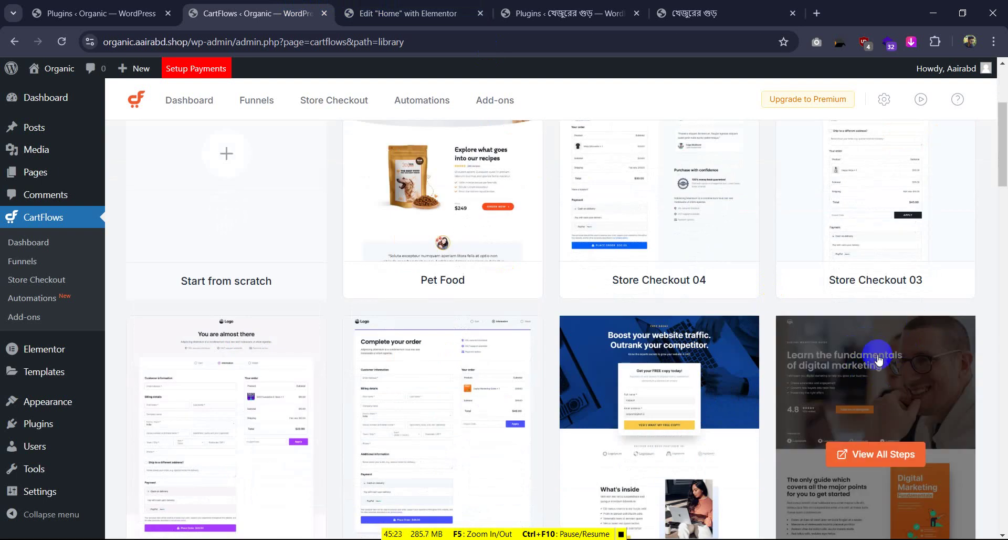
From Funnels, start a new funnel and preview all steps of the Digital Marketing Guide template
scroll(296, 125, up, 2)
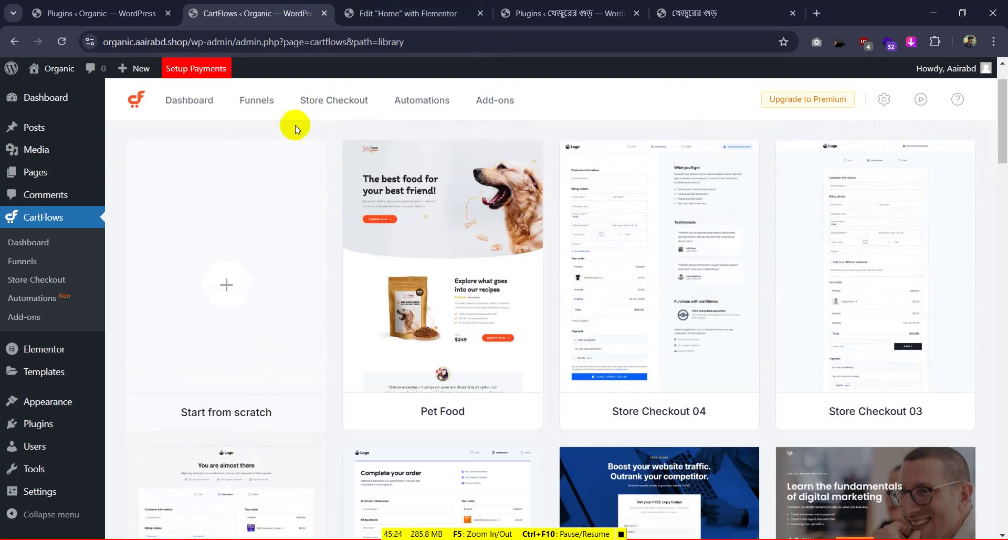
click(268, 104)
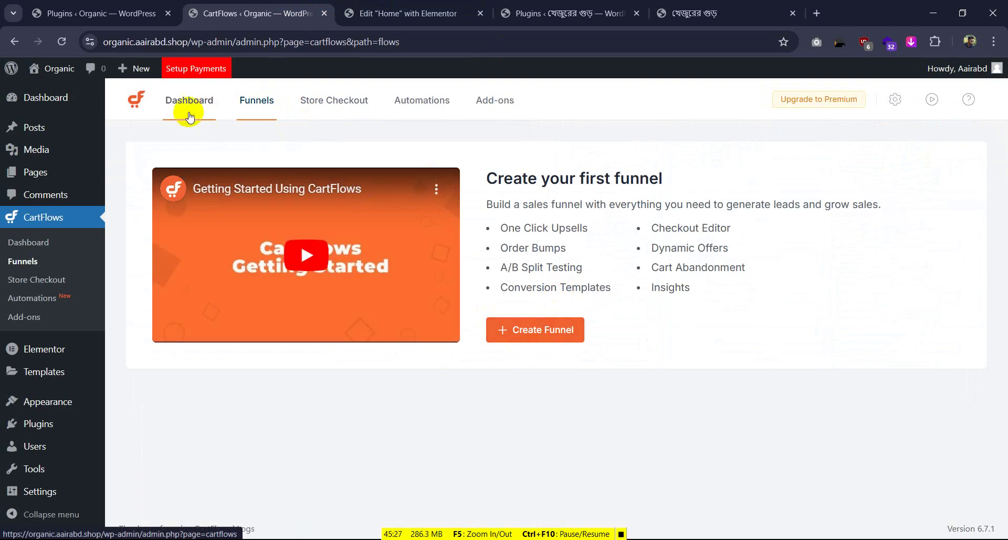
click(191, 102)
click(243, 112)
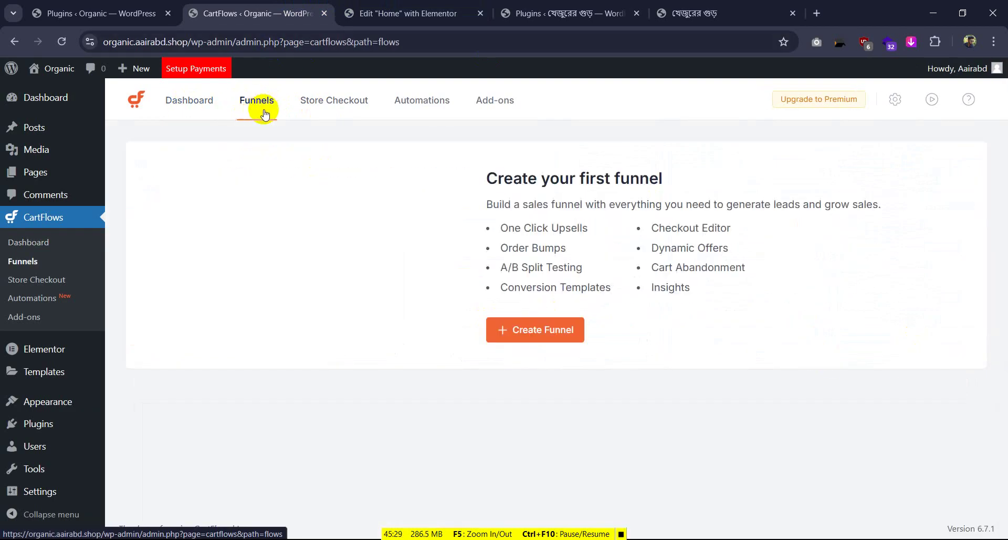
click(540, 335)
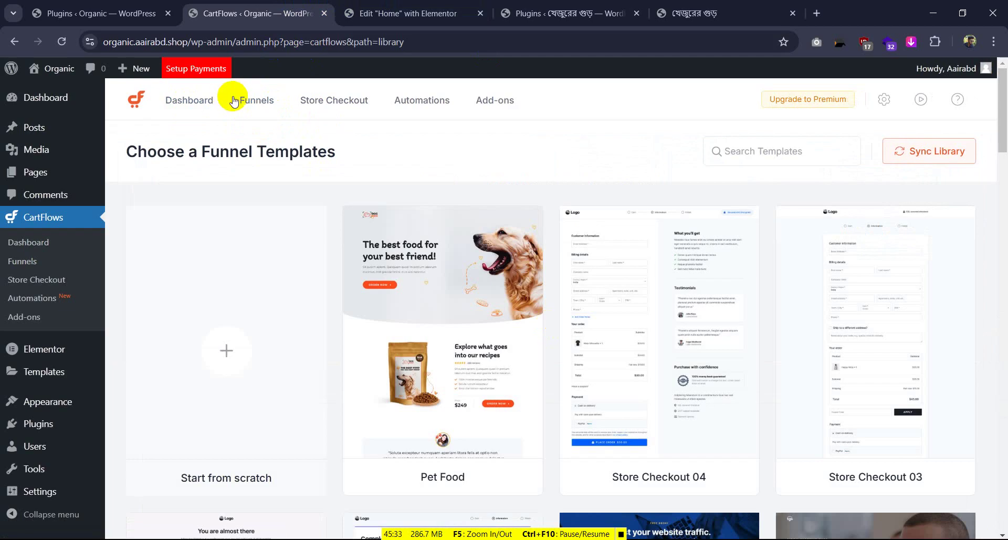
scroll(600, 260, down, 4)
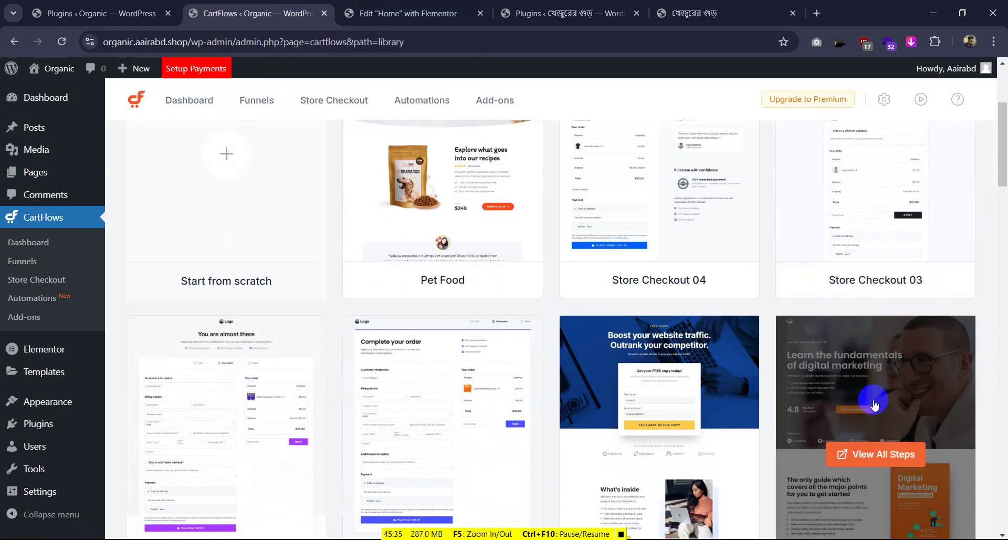
scroll(871, 404, down, 3)
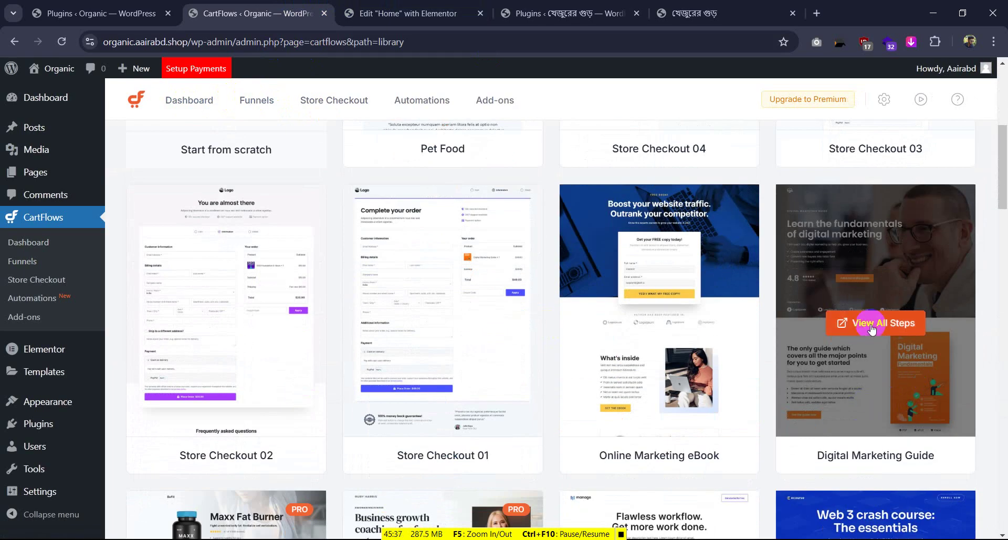
click(908, 326)
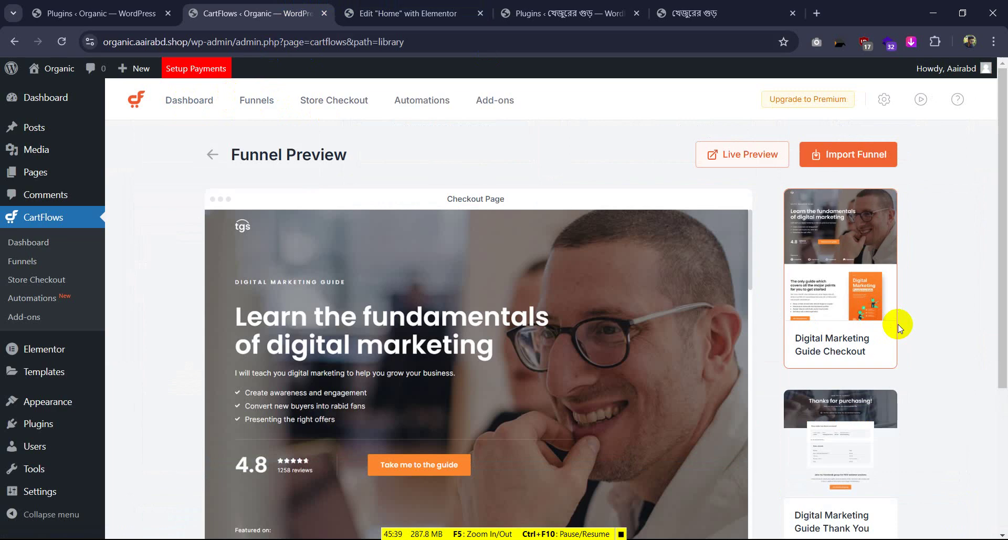
Scroll through the Digital Marketing Guide checkout page preview
scroll(480, 389, down, 10)
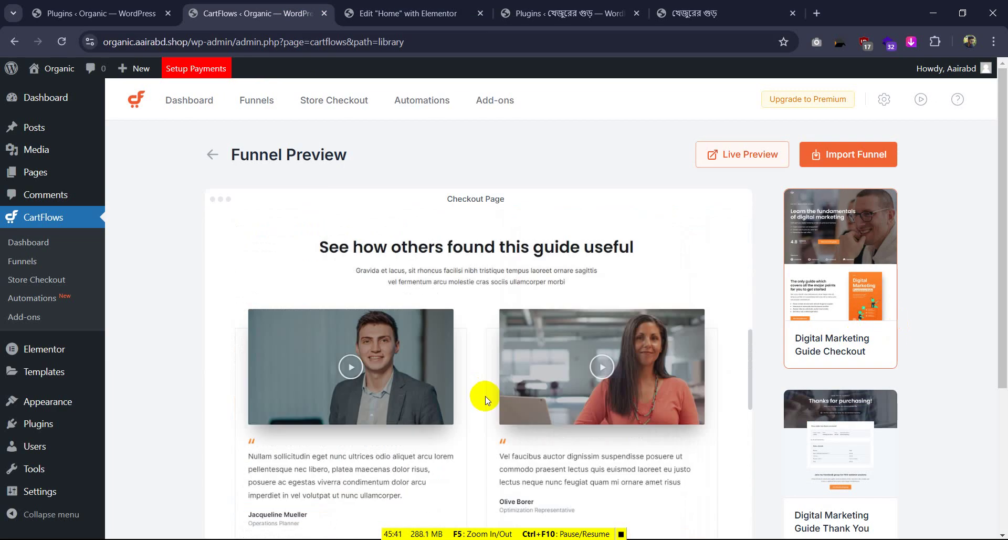
scroll(525, 388, down, 15)
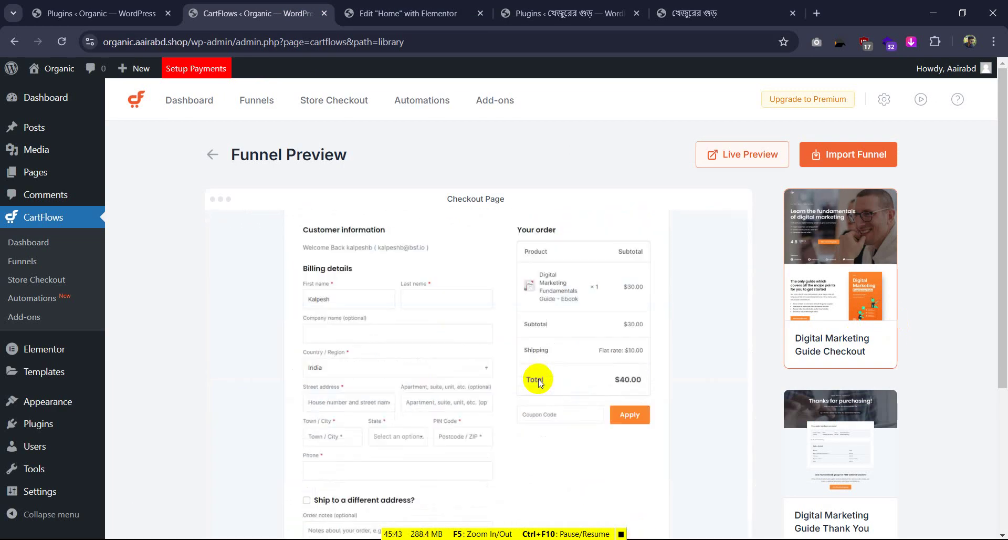
scroll(439, 360, down, 10)
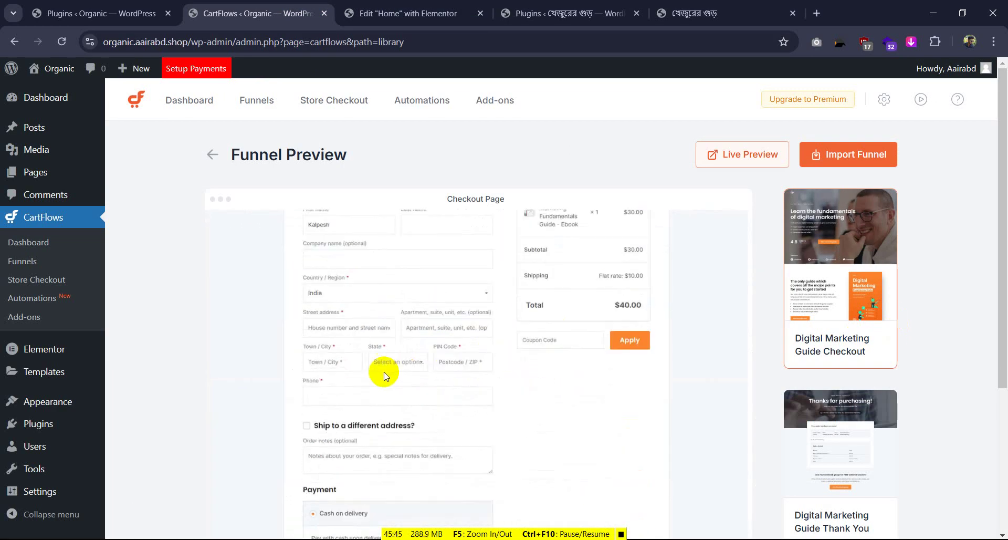
scroll(471, 357, up, 5)
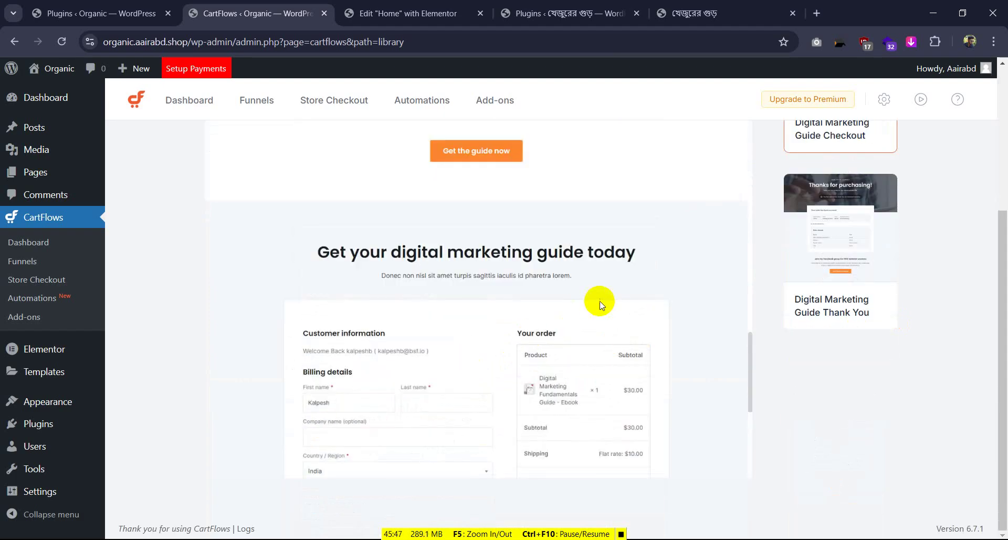
scroll(597, 299, up, 5)
scroll(928, 247, up, 3)
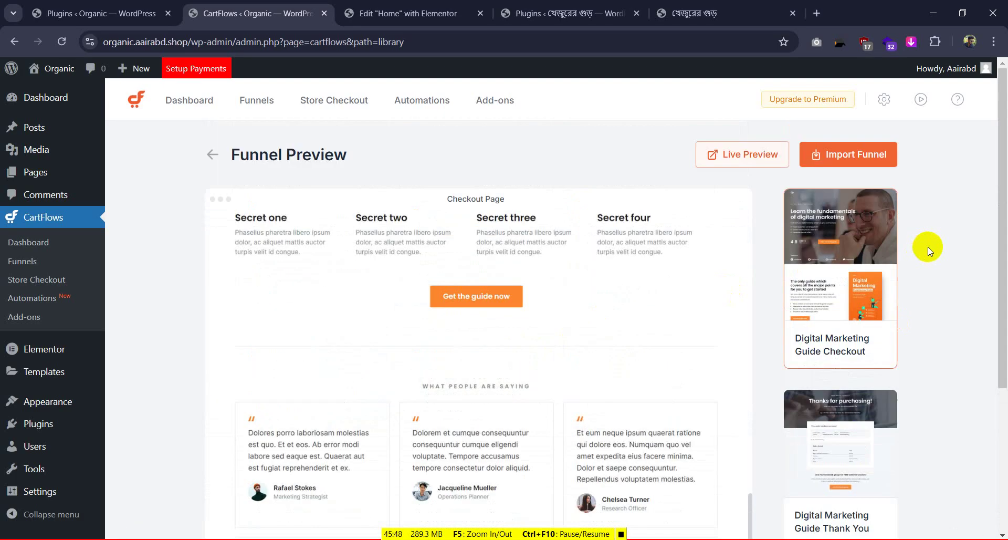
Review the thank-you page preview, then begin importing the funnel template
click(819, 416)
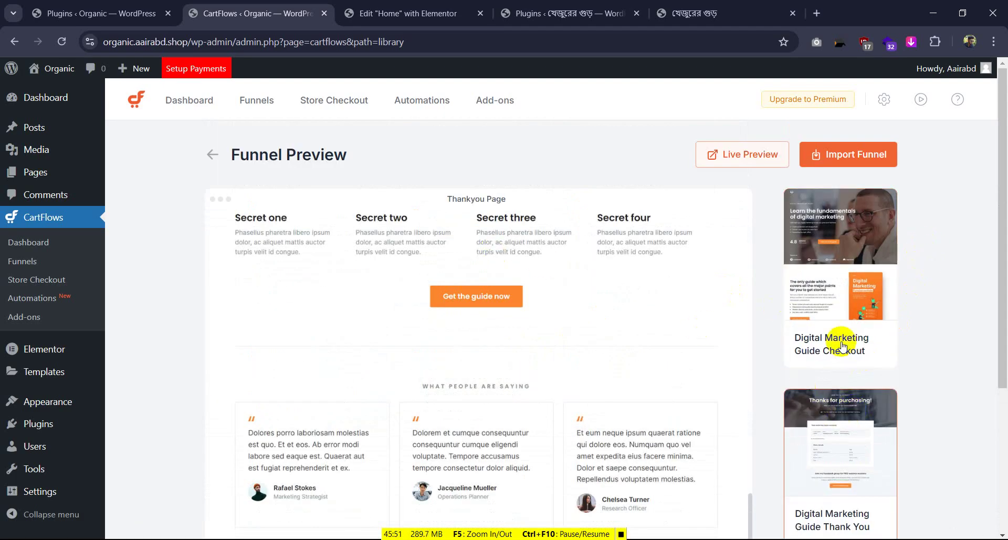
scroll(546, 305, down, 1)
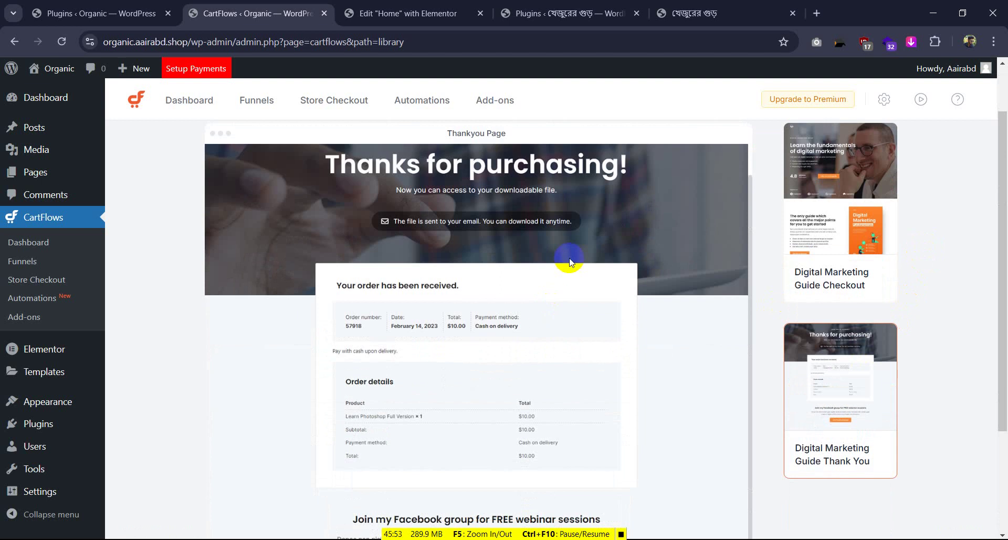
scroll(399, 348, down, 3)
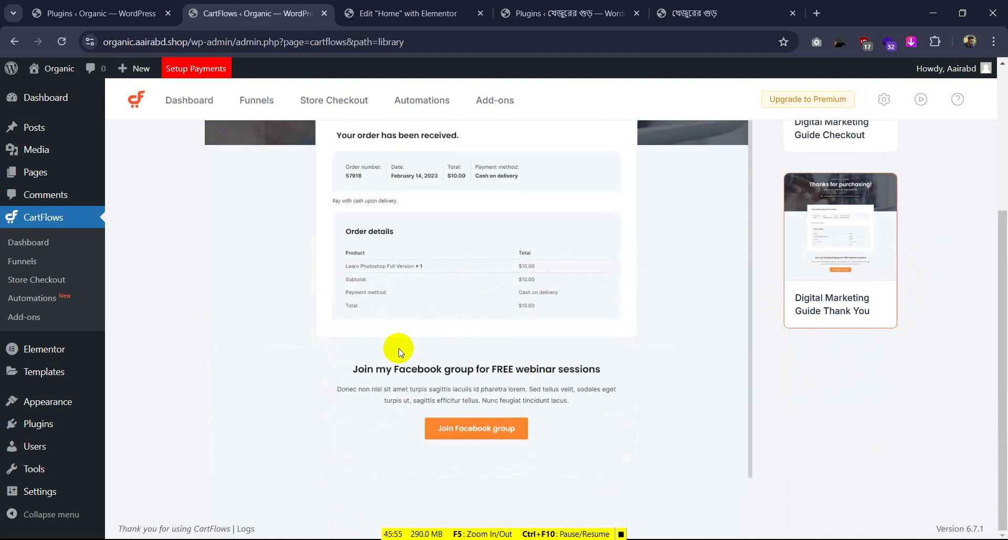
scroll(751, 255, up, 5)
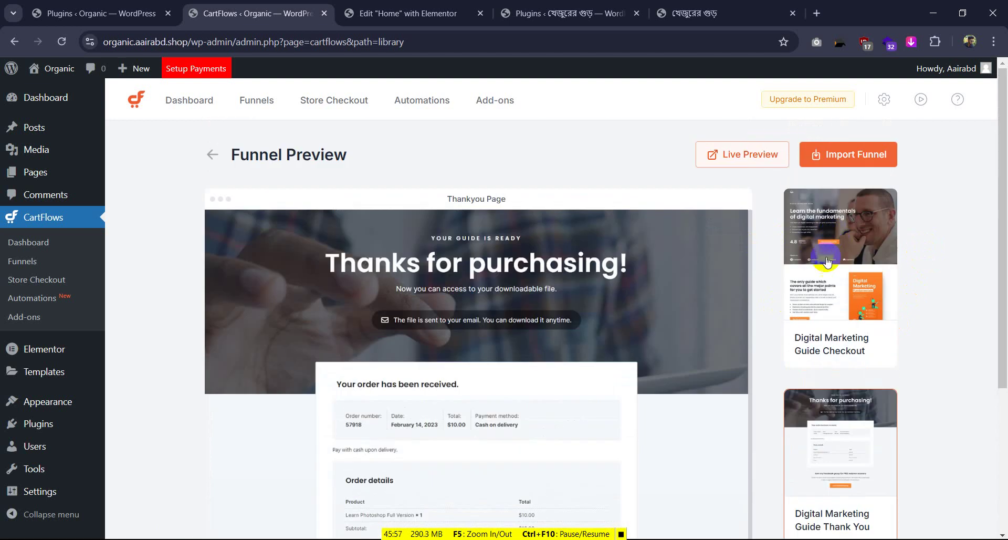
click(827, 155)
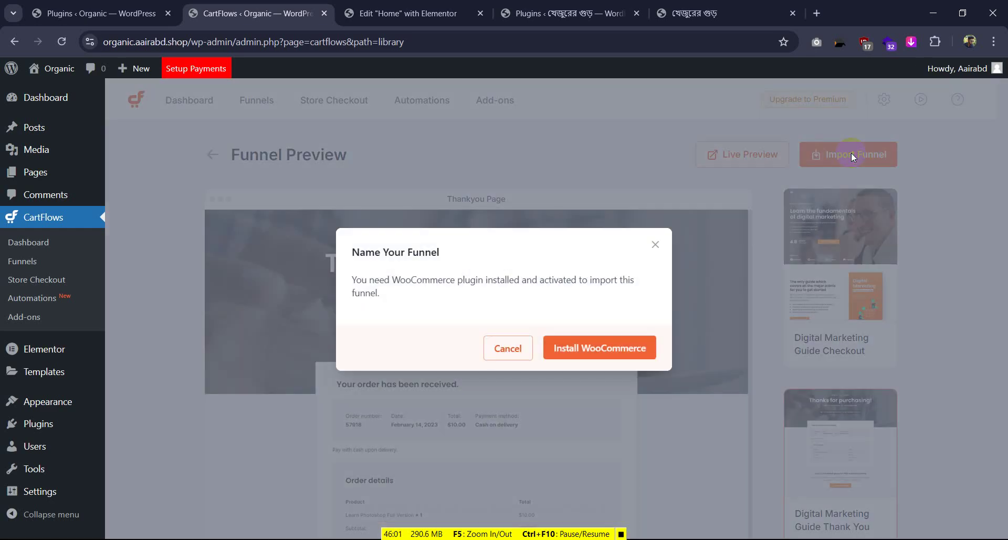
Install and activate WooCommerce so the funnel import can proceed
click(595, 347)
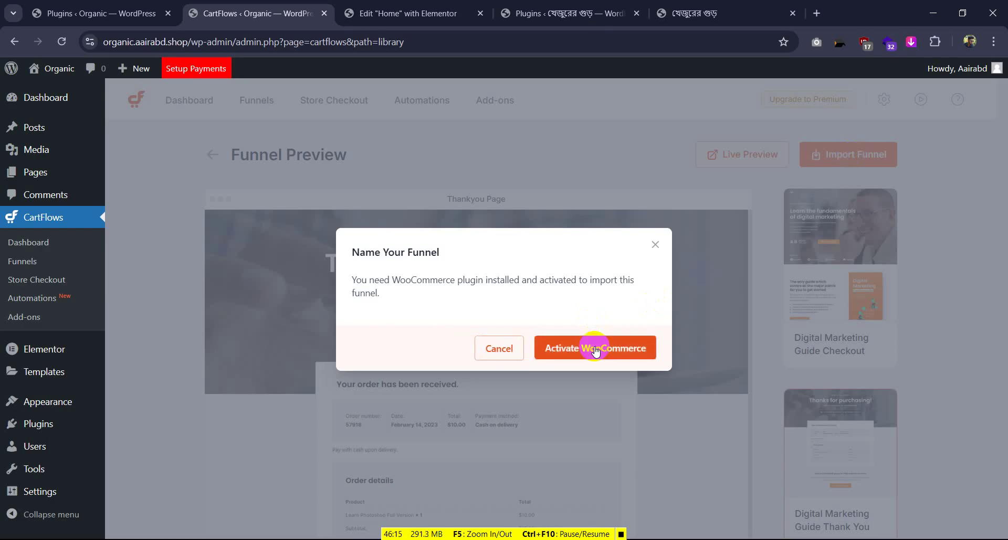
click(595, 351)
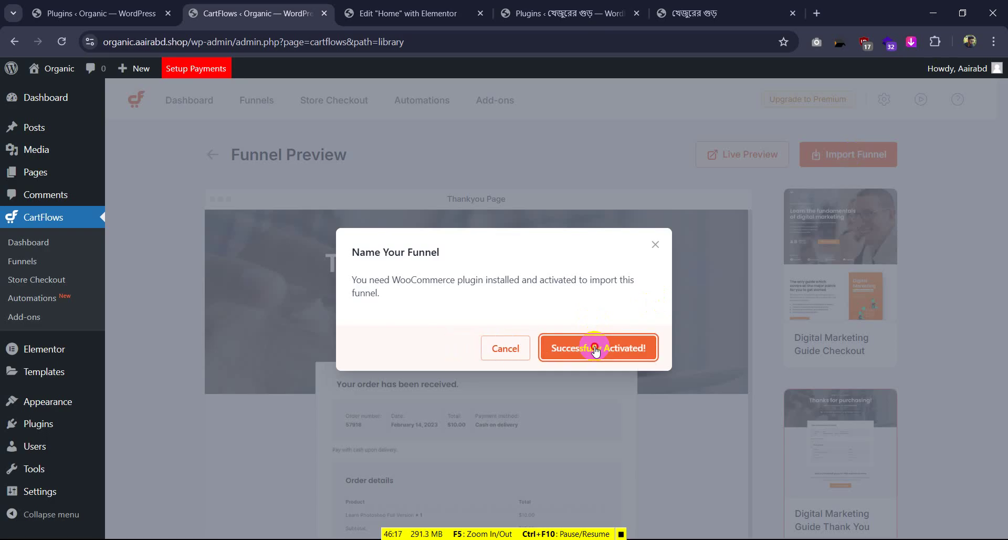
click(596, 351)
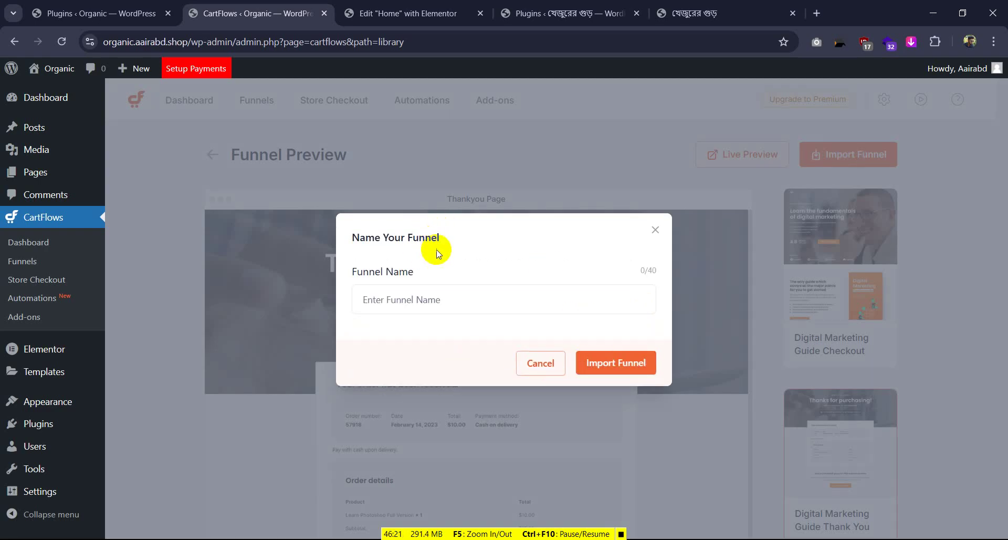
Name the funnel খেজুরের গুড় using the product name copied from the store, and import it
click(444, 301)
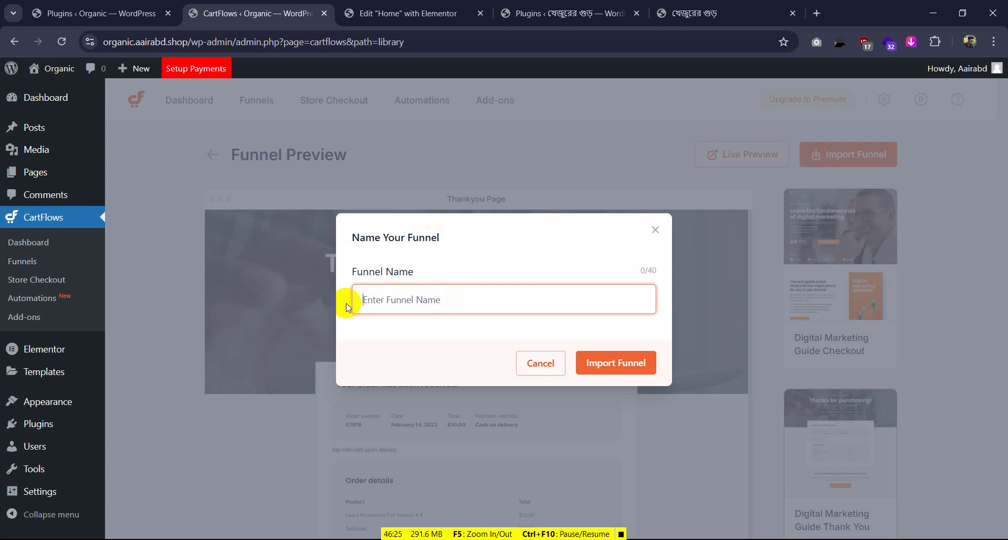
click(698, 14)
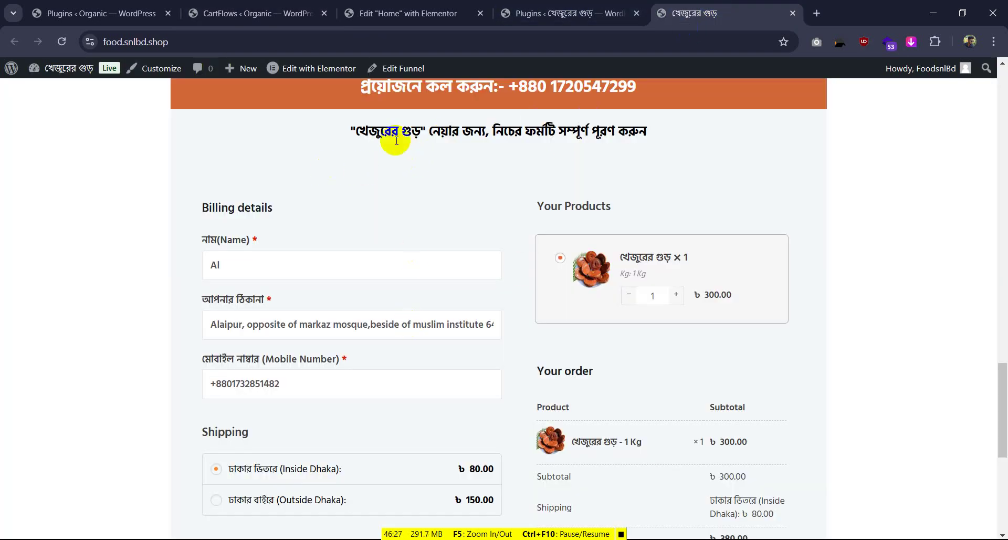
drag(421, 133, 360, 133)
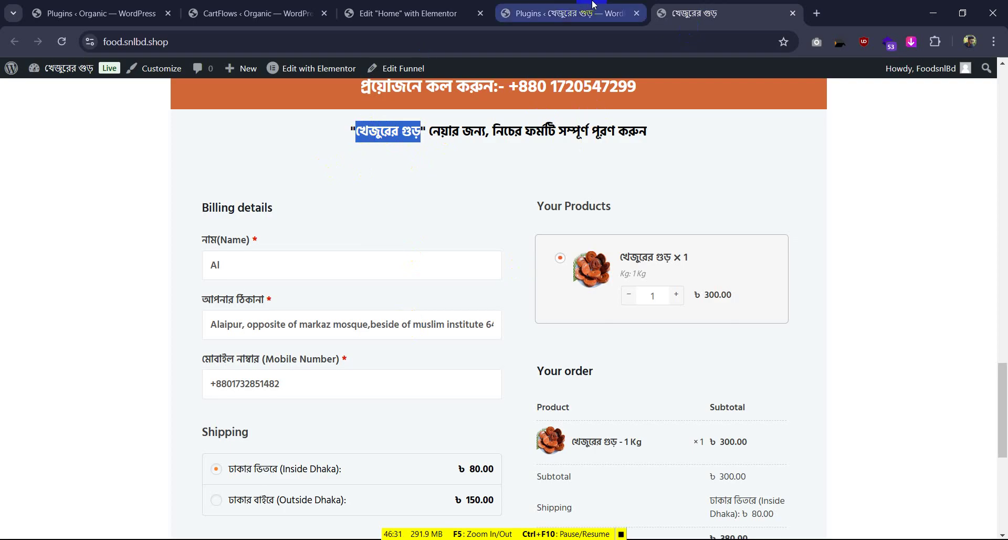
click(244, 14)
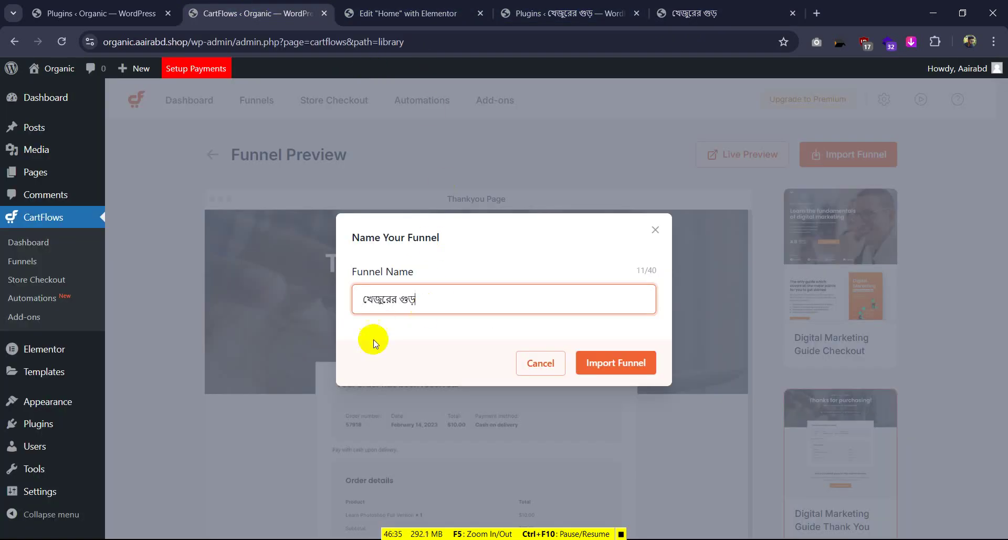
click(609, 361)
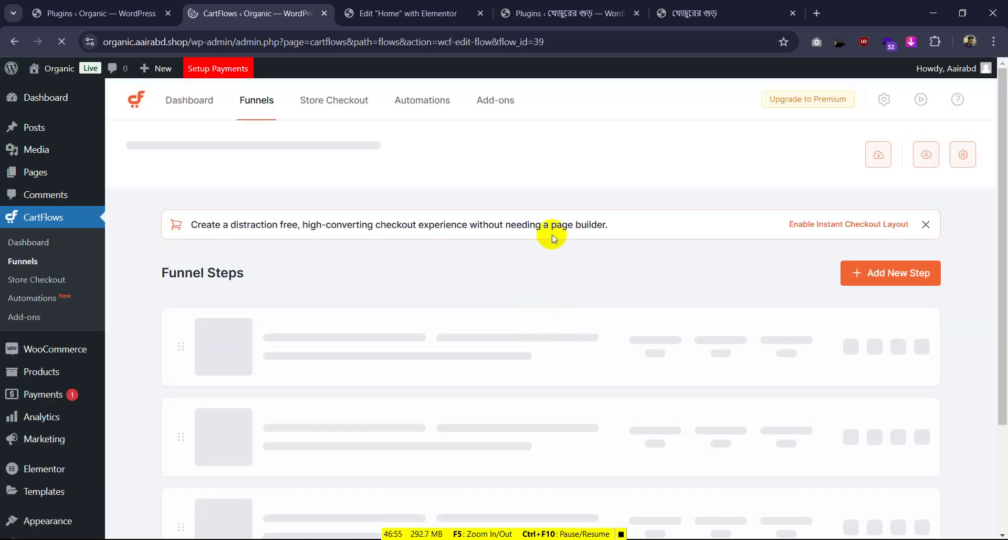
After the funnel's Checkout and Thank You steps load, go to the Organic site's Plugins page
scroll(552, 234, down, 2)
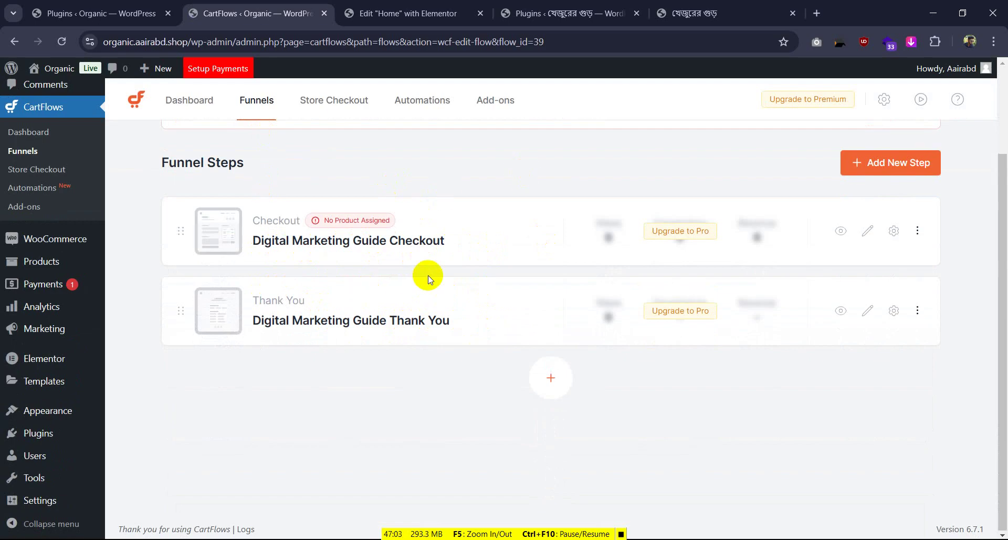
click(116, 6)
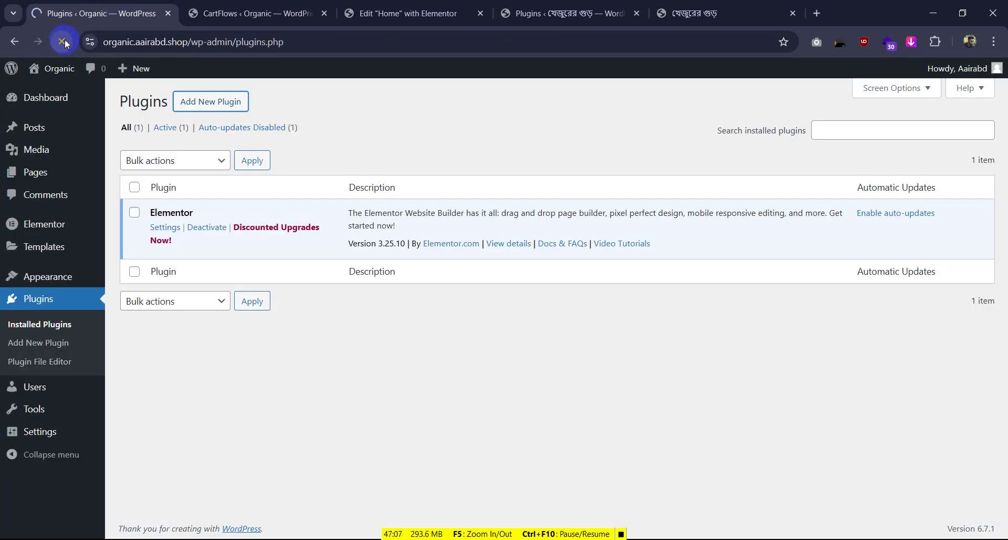
Deactivate the Stripe for WooCommerce and Cart Abandonment Recovery plugins
scroll(100, 180, down, 5)
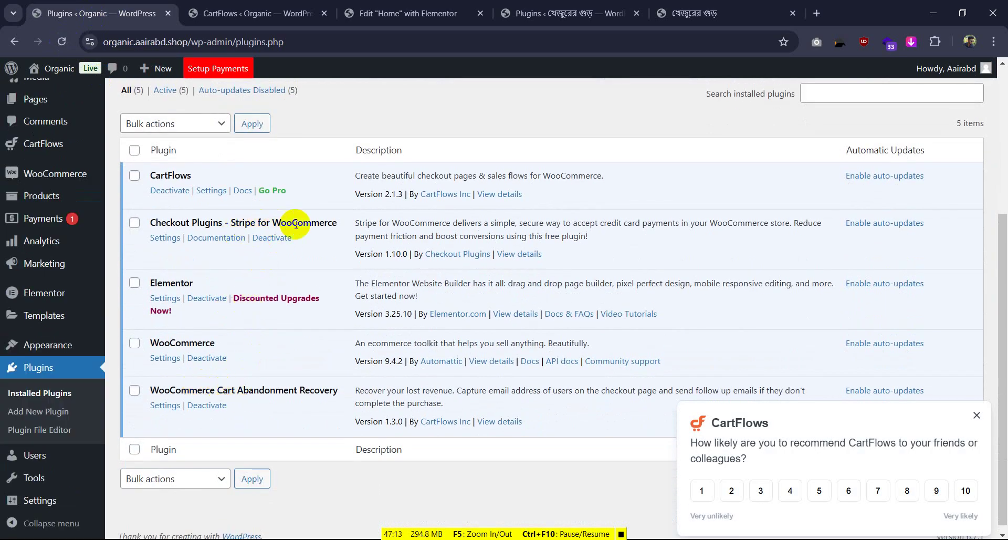
click(271, 238)
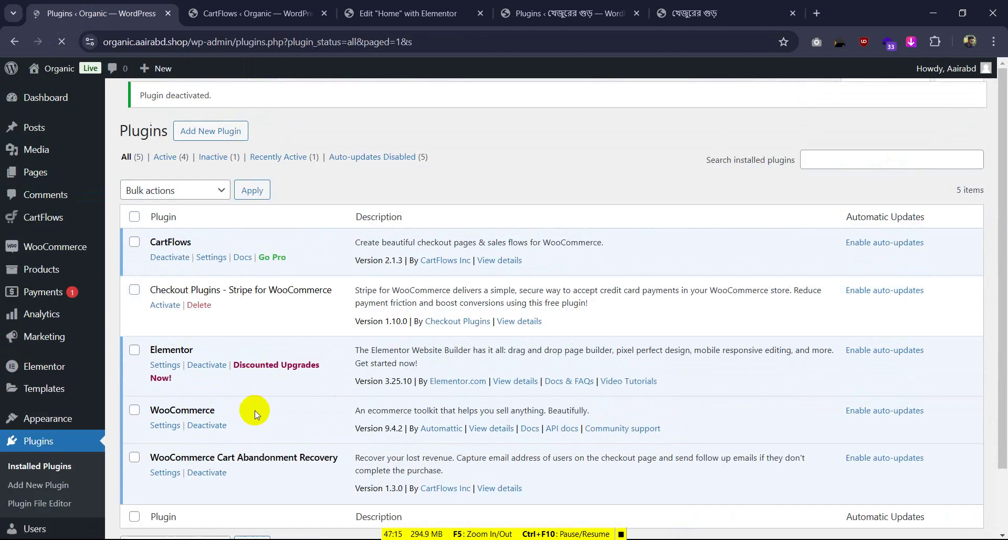
scroll(254, 411, down, 2)
click(205, 408)
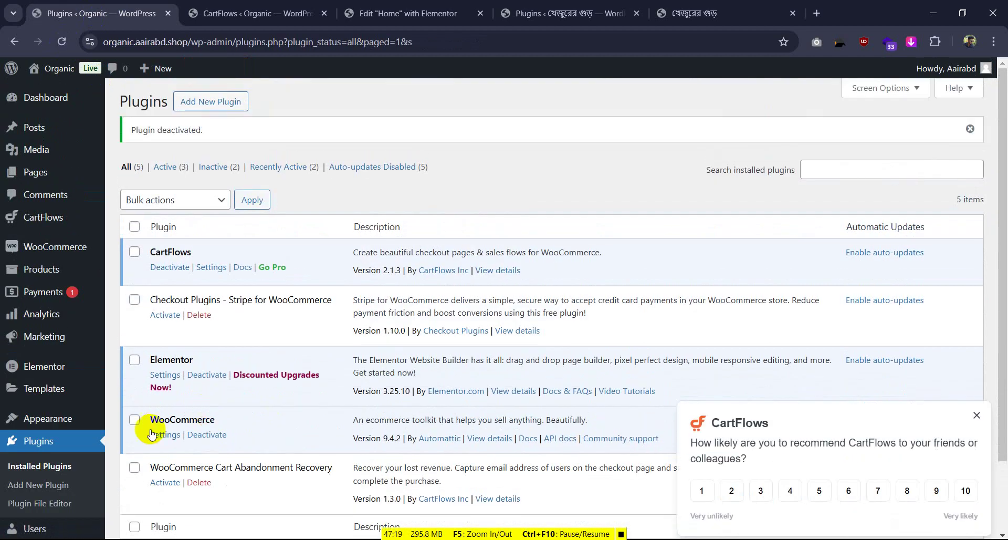
Bulk-delete both deactivated plugins, confirm, and return to the Digital Marketing Guide funnel steps
click(134, 466)
click(135, 299)
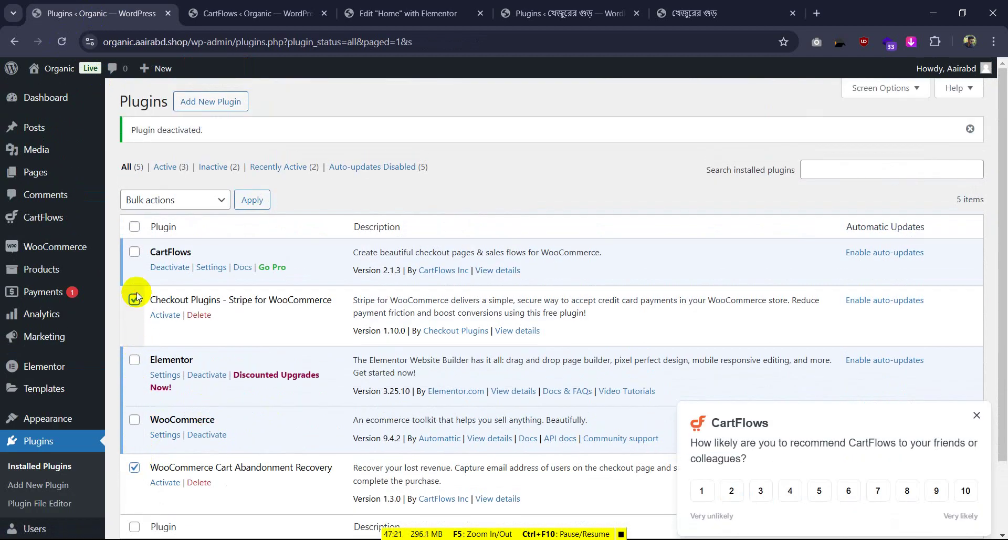
click(191, 200)
click(165, 290)
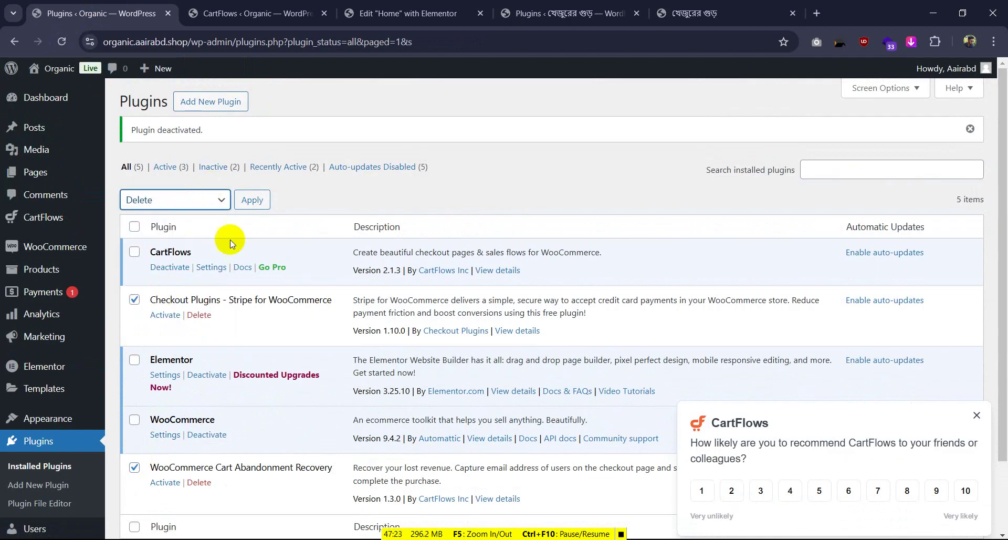
click(252, 200)
click(560, 139)
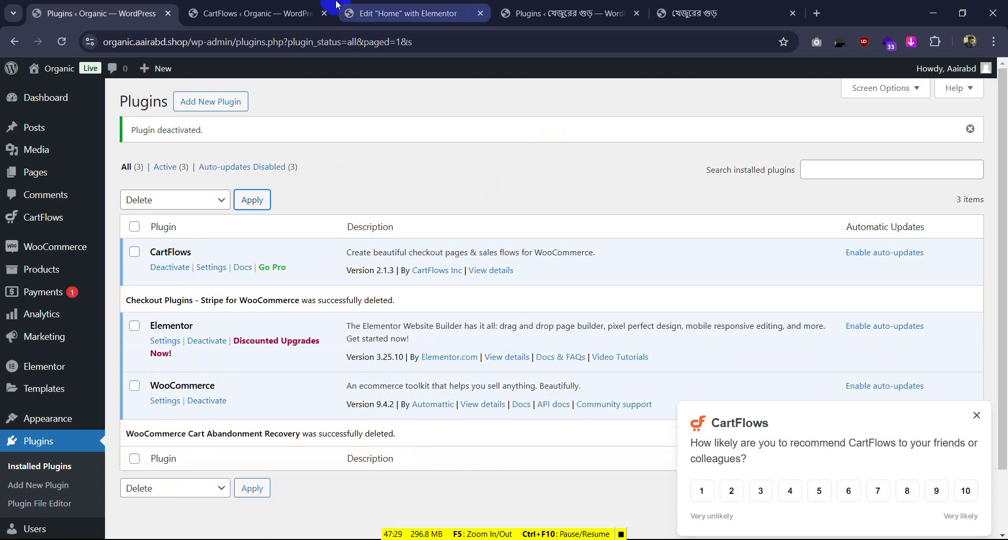
click(244, 12)
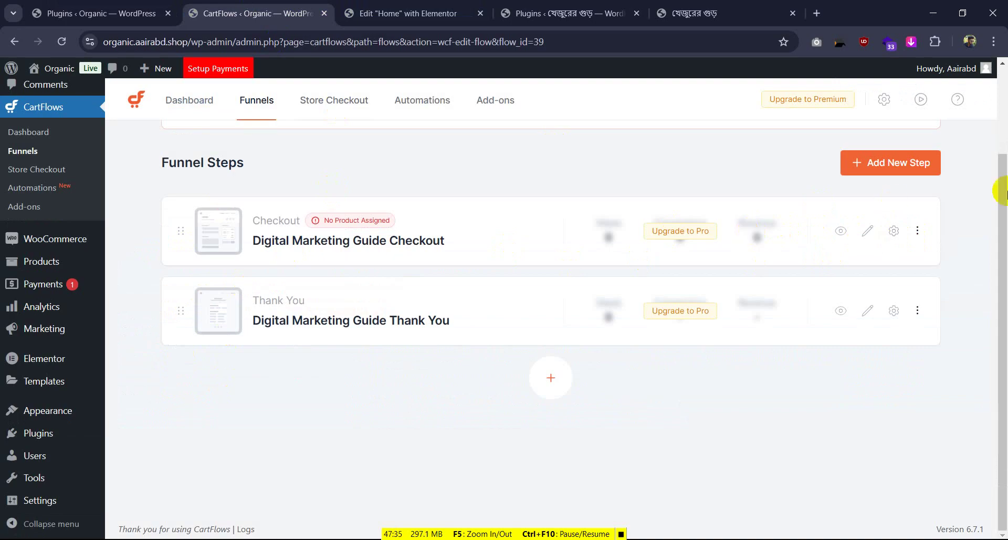
Check the Checkout step's settings, then view the live checkout page showing no product selected
click(894, 234)
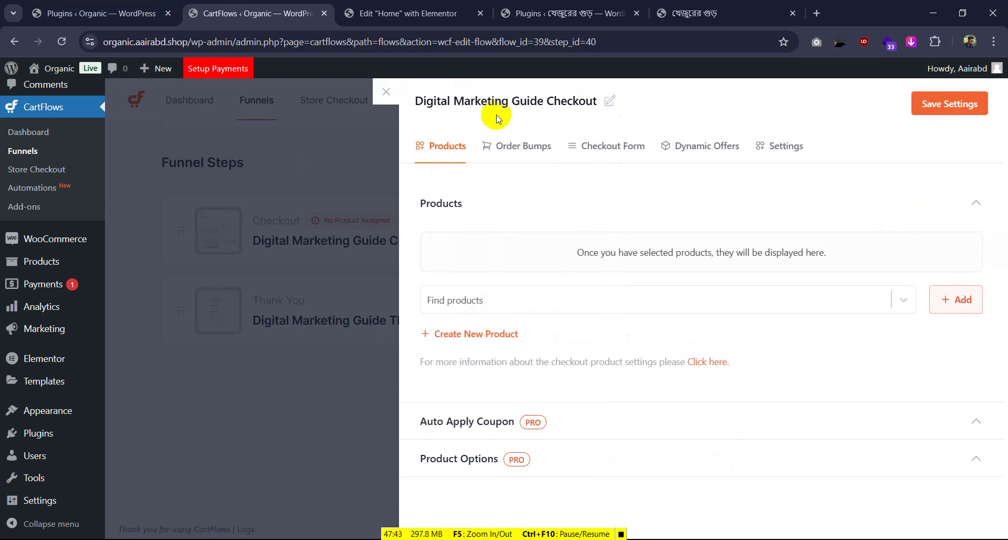
click(386, 93)
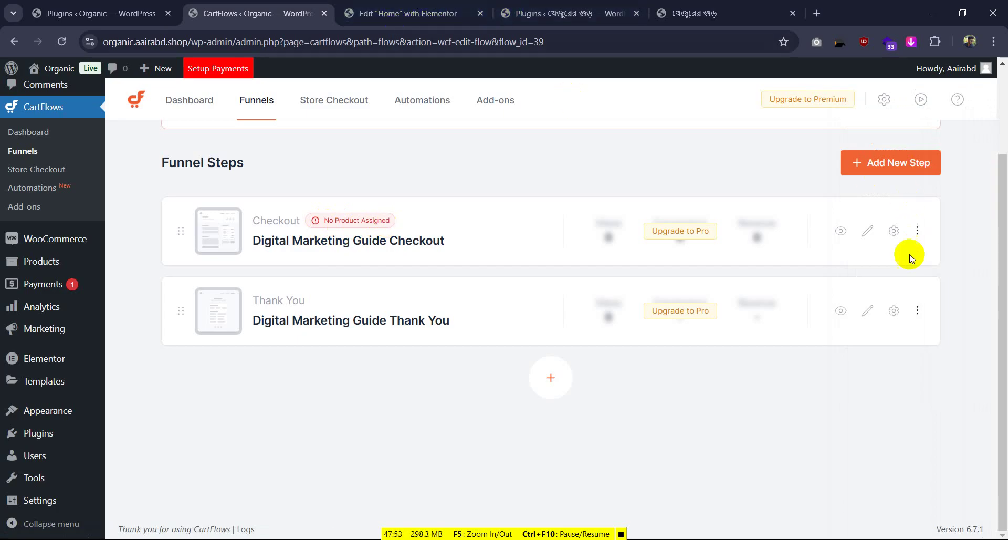
click(842, 234)
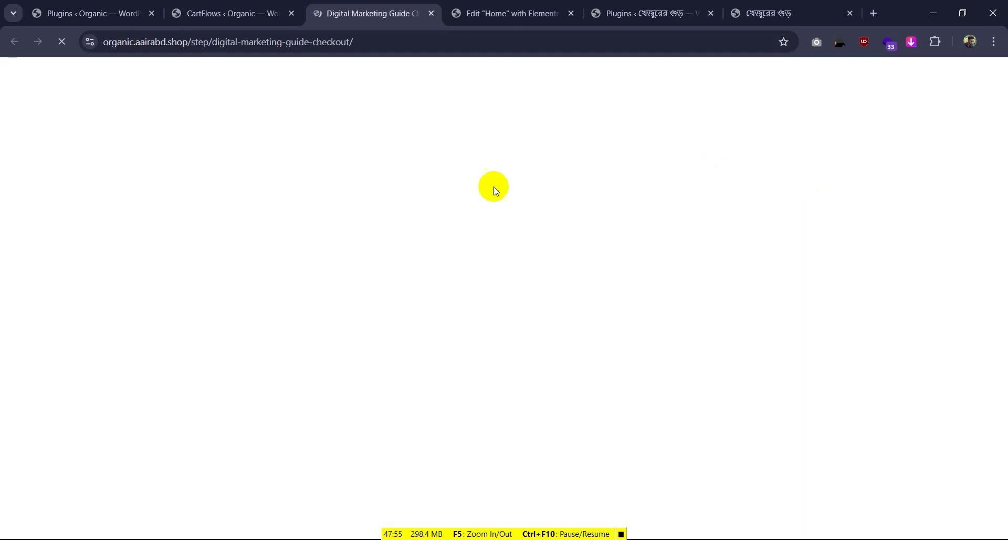
scroll(459, 279, down, 20)
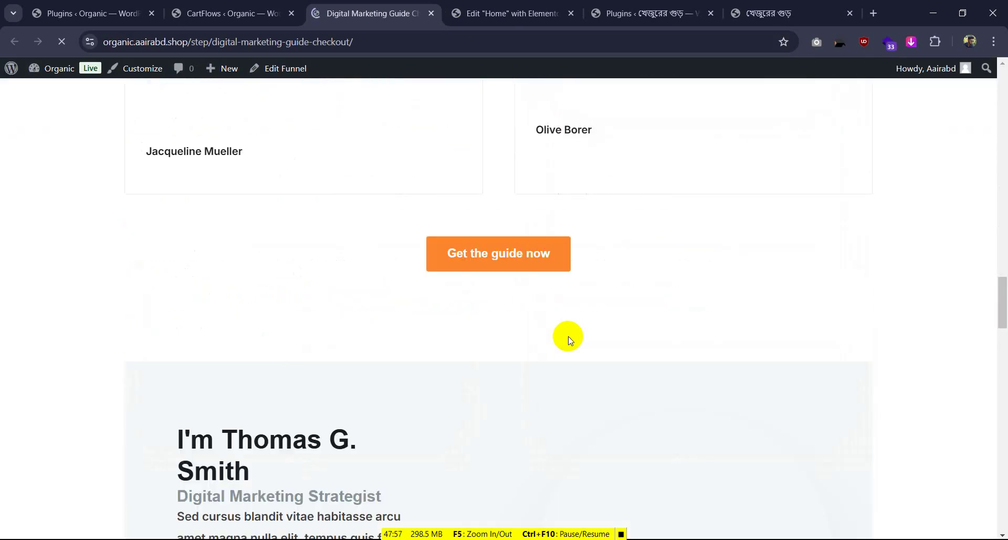
scroll(568, 339, down, 5)
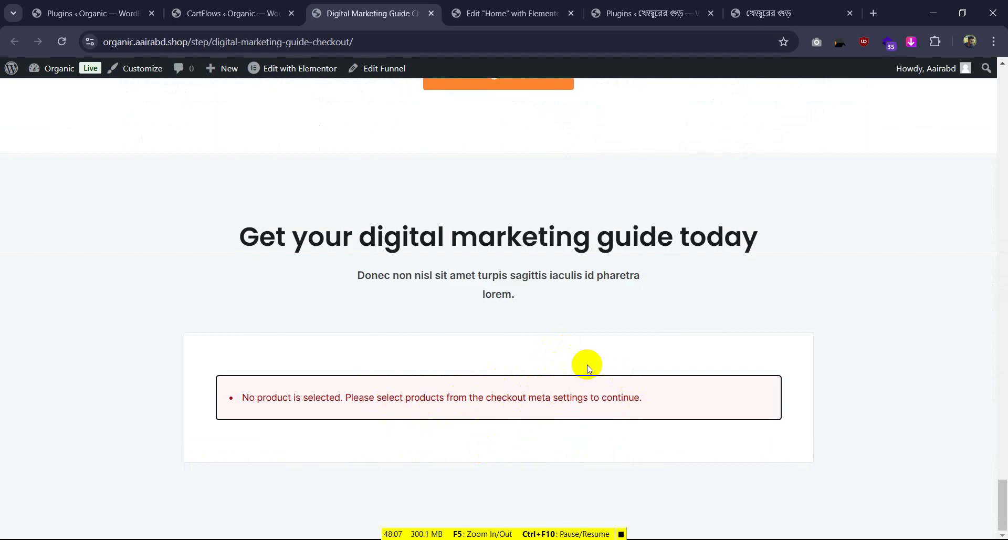
click(509, 15)
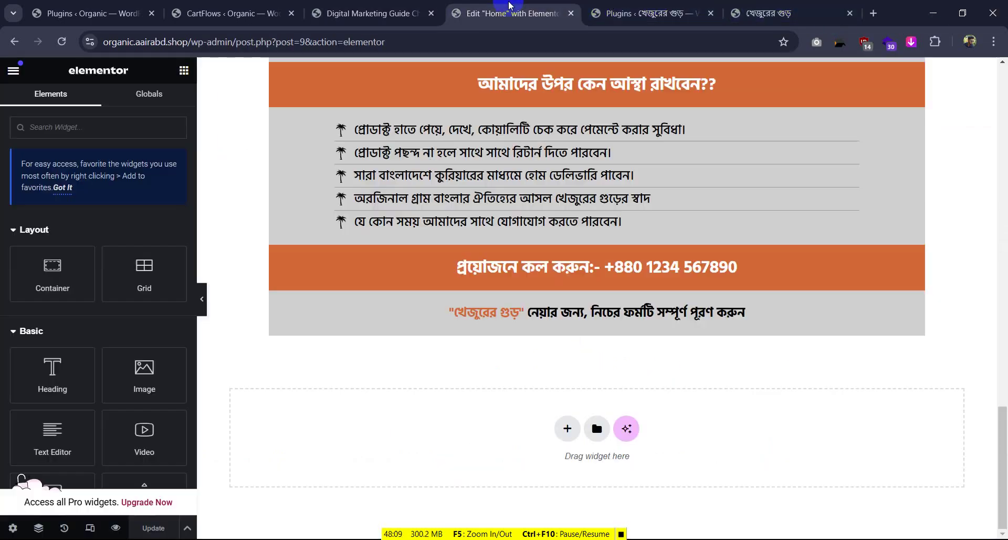
Open the food store's খেজুরের গুড় product editor and select its title
click(651, 13)
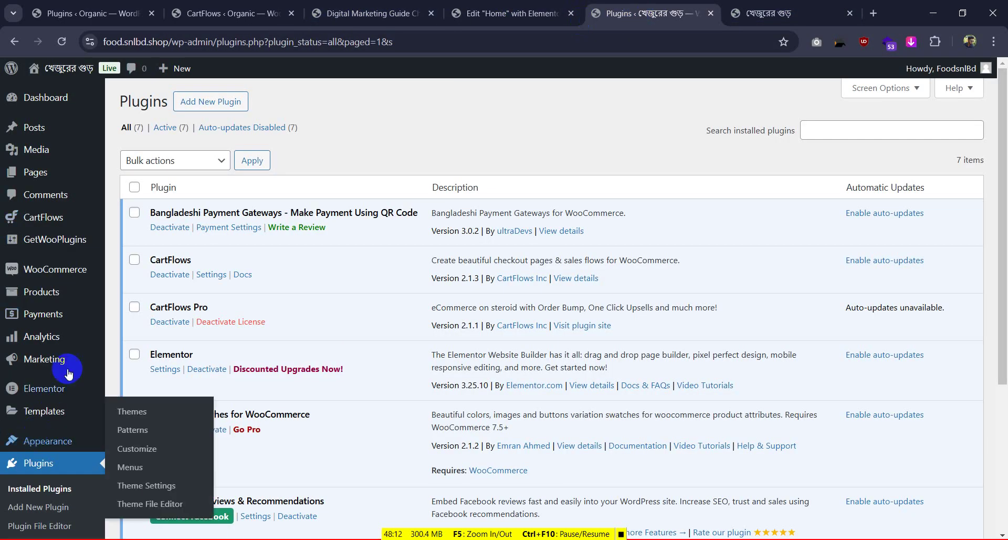
mouse_move(66, 273)
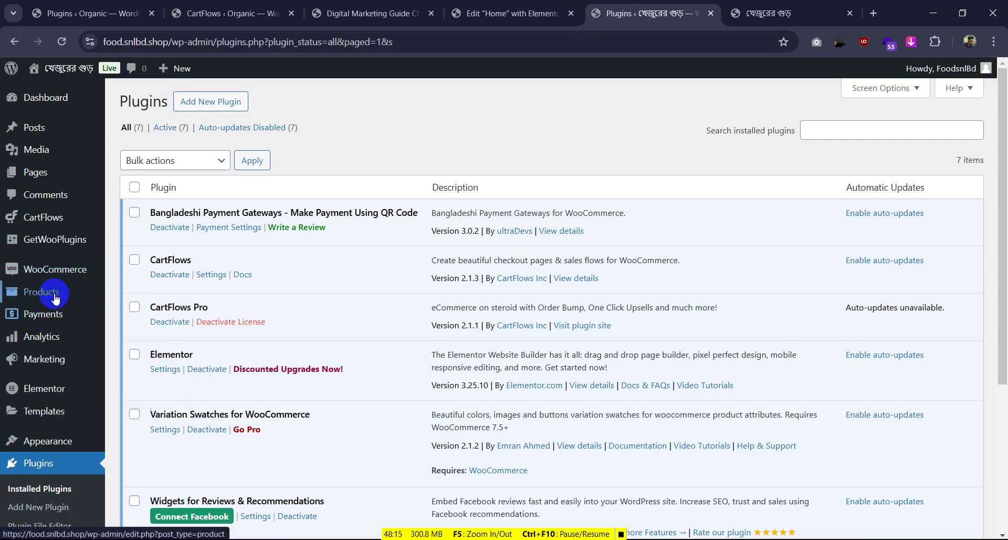
click(70, 293)
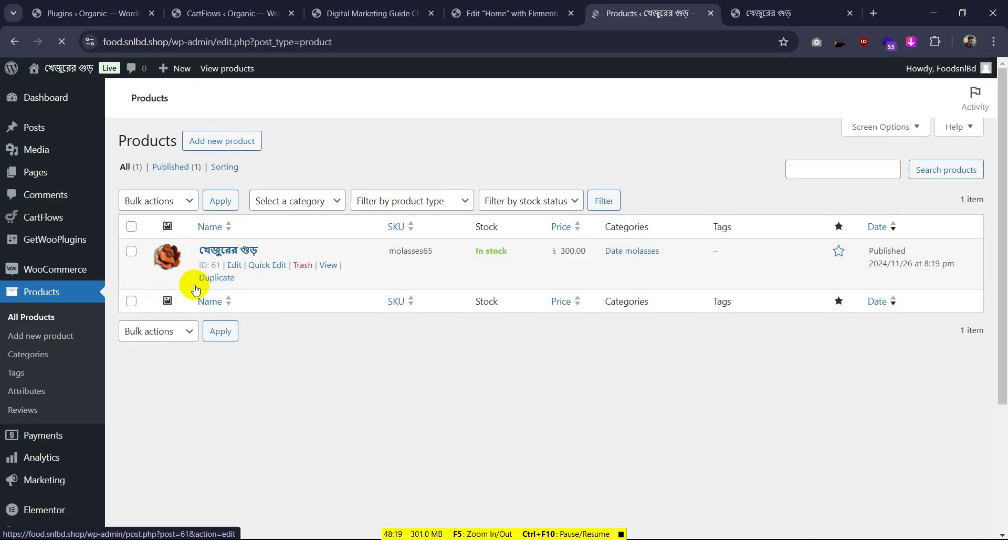
click(241, 267)
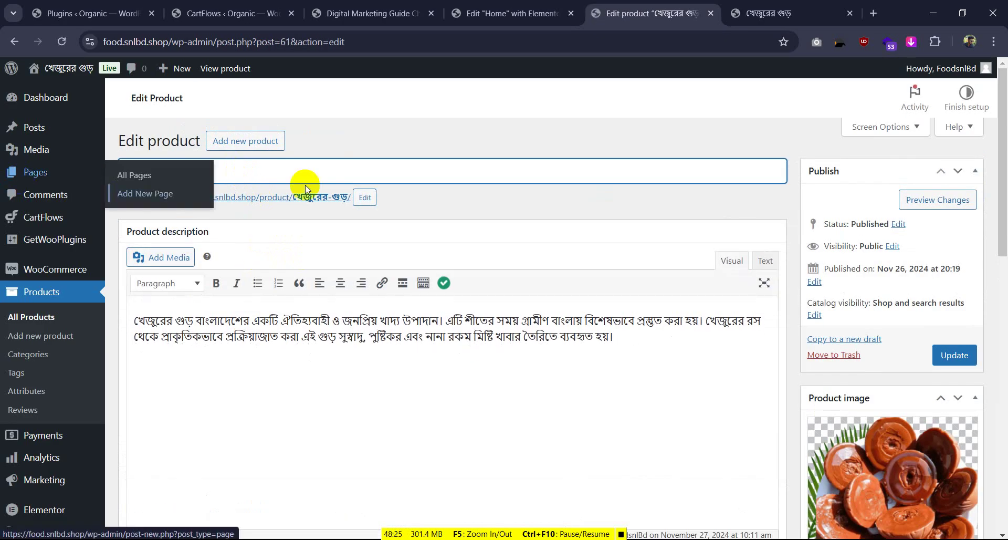
triple_click(270, 181)
key(ctrl+c)
Return to the Organic site's admin and bring up options for a new product page
click(42, 13)
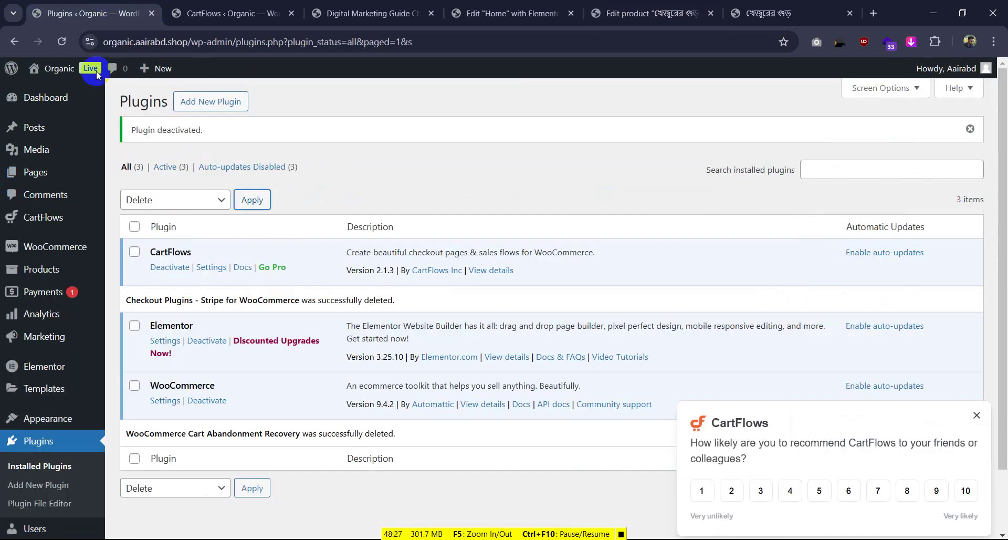
mouse_move(46, 270)
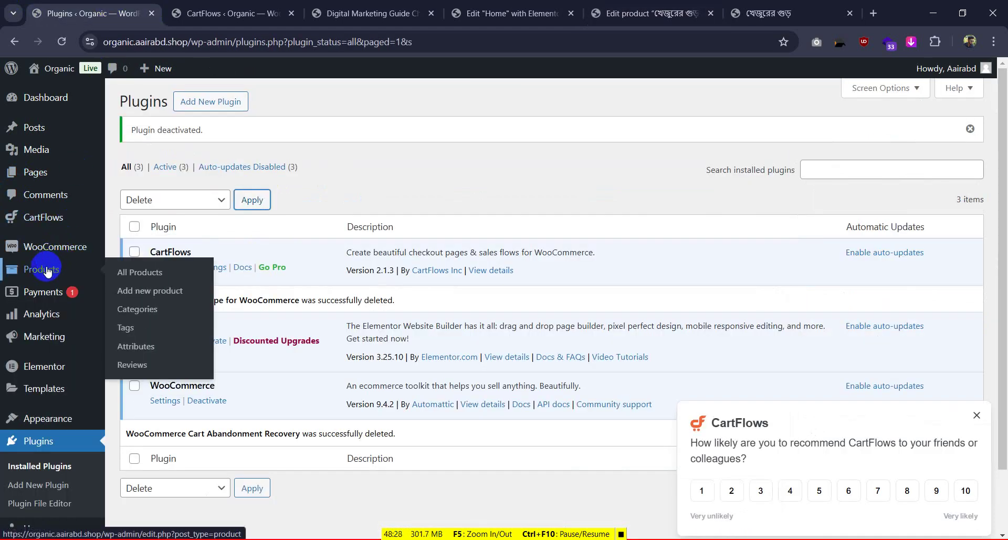
right_click(144, 290)
Start a new product titled খেজুরের গুড় with the original's Bengali description pasted in
click(174, 308)
click(166, 7)
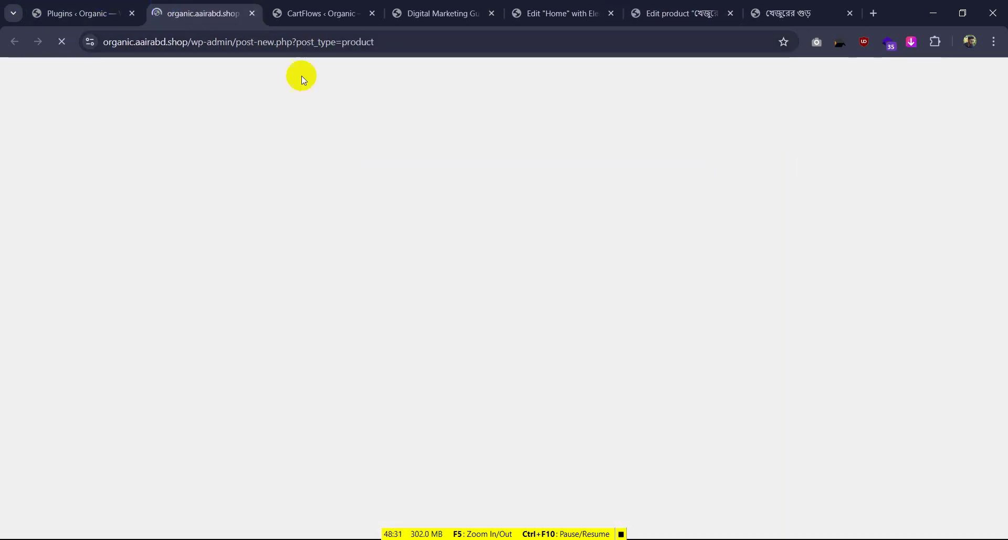
key(ctrl+v)
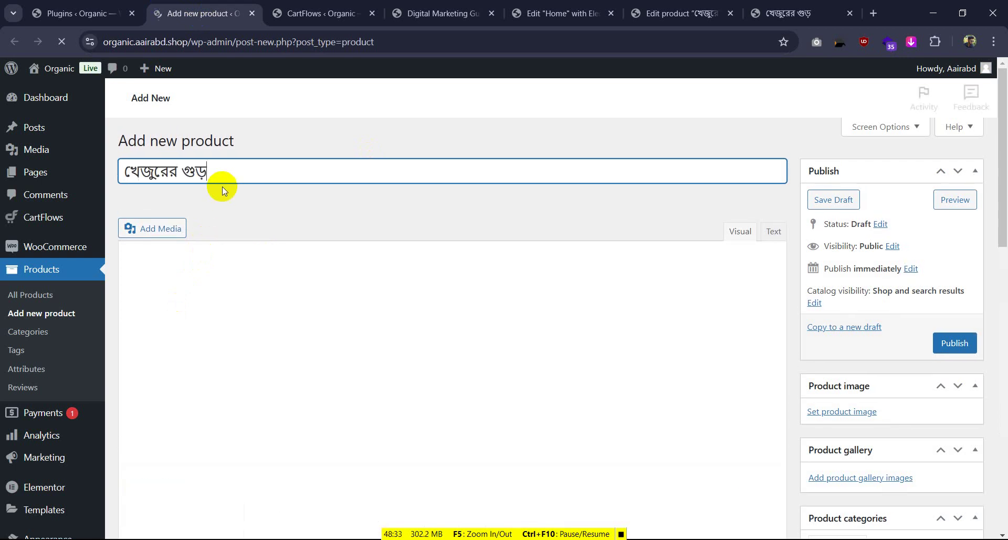
click(761, 13)
click(709, 18)
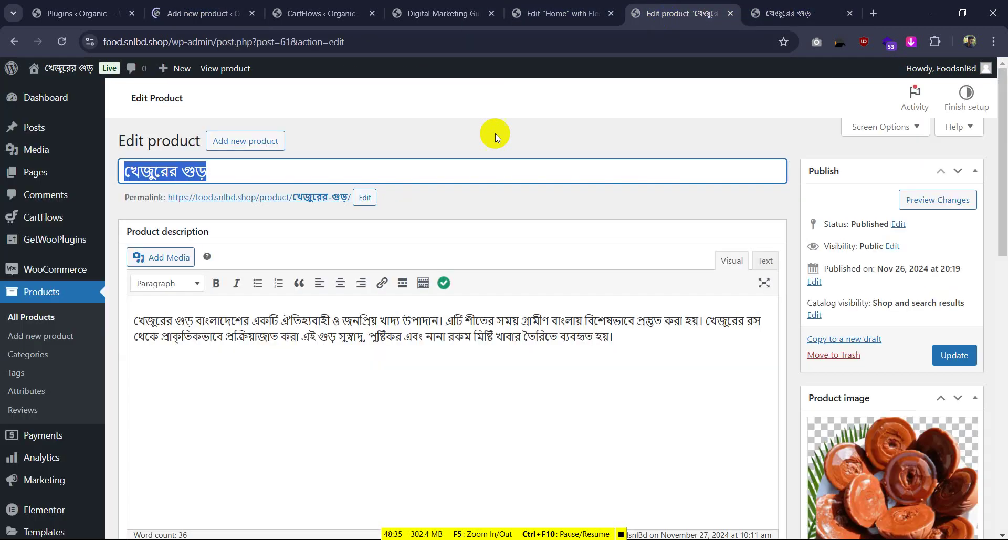
drag(135, 317, 762, 355)
key(ctrl+c)
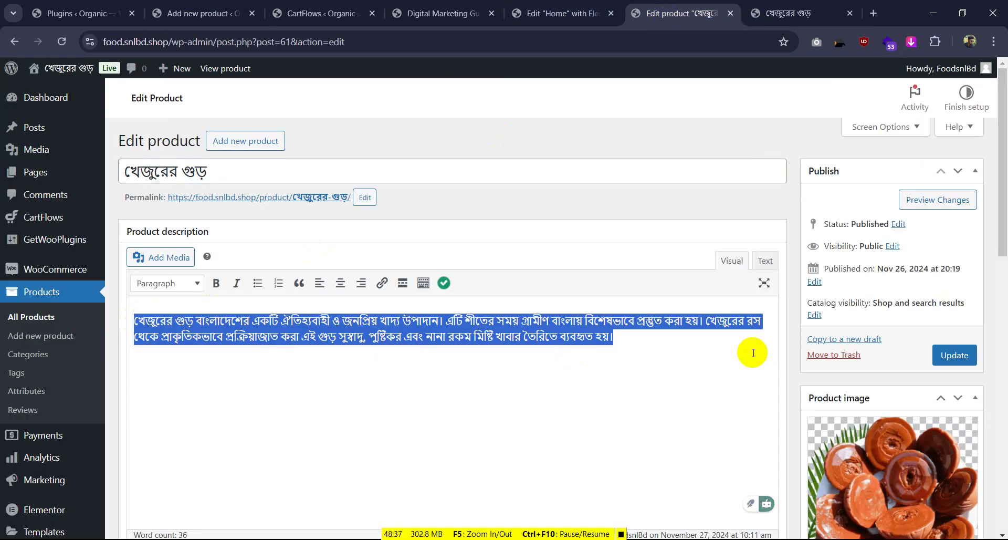
click(194, 13)
click(176, 345)
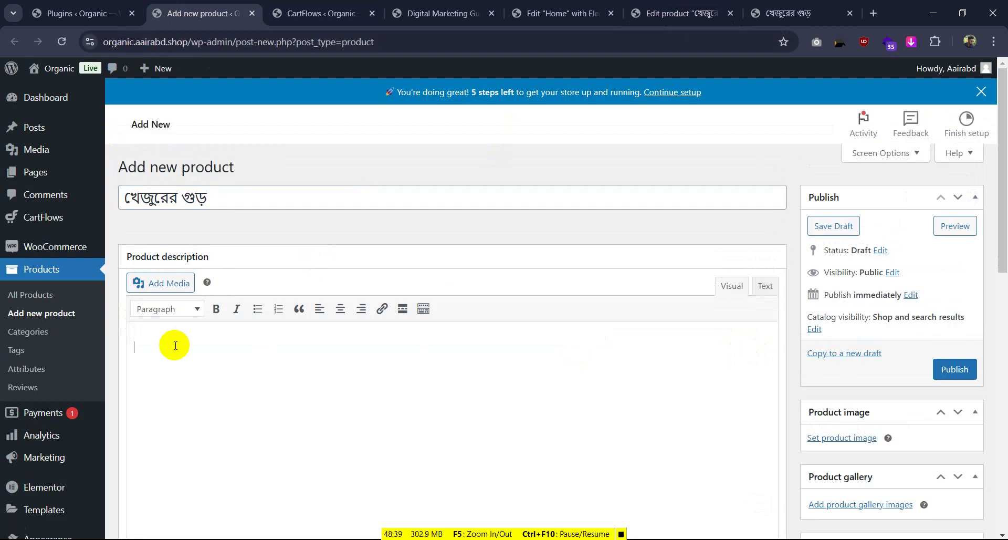
key(ctrl+v)
Set the jaggery photo from the Media Library as the product image
scroll(563, 267, down, 2)
scroll(562, 268, down, 3)
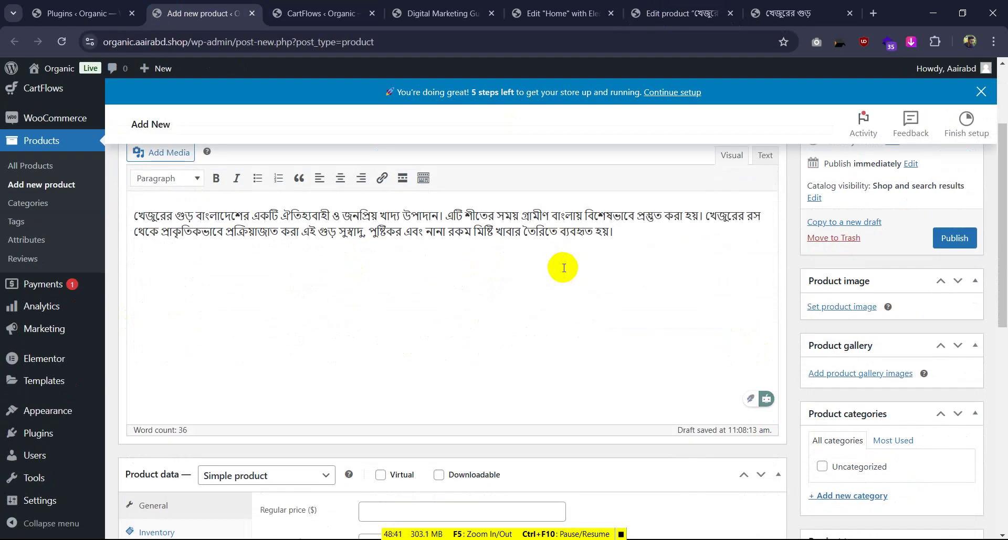
scroll(675, 276, up, 4)
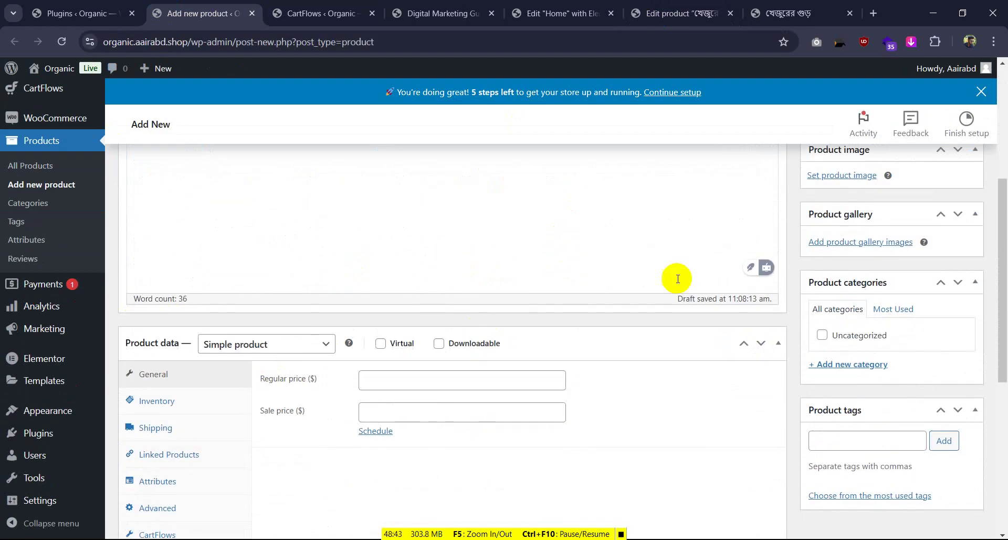
click(836, 308)
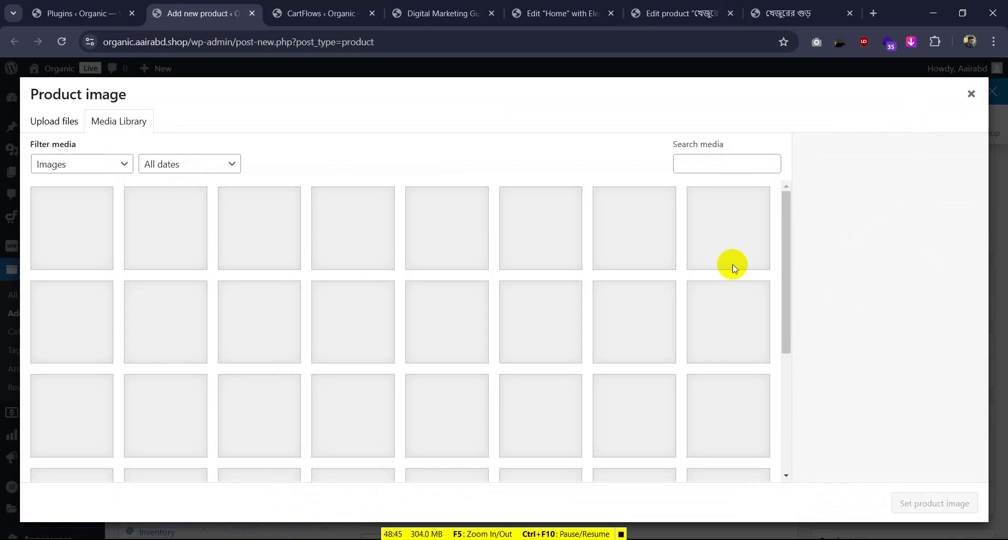
scroll(303, 286, down, 5)
click(650, 288)
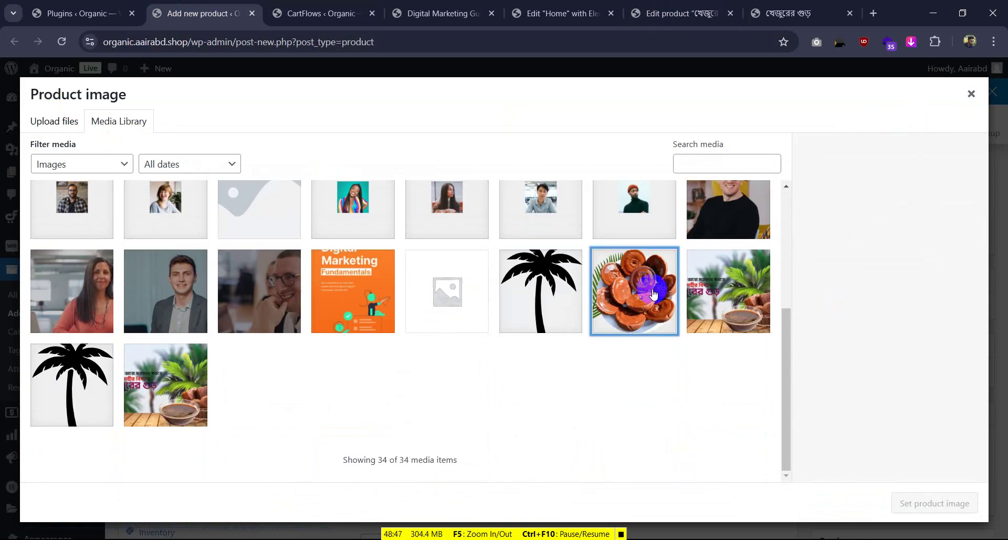
click(935, 503)
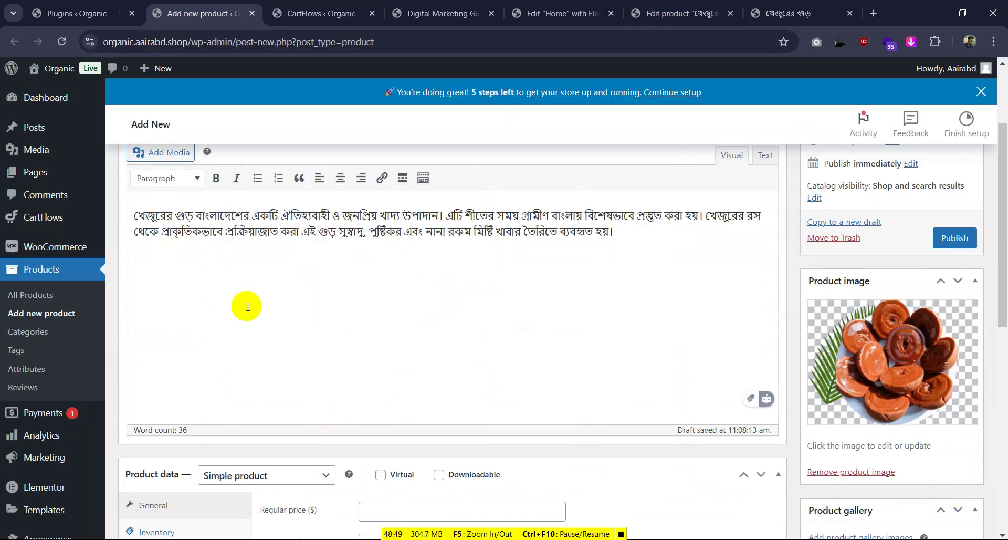
Enter a regular price of 300
scroll(268, 315, down, 4)
click(421, 310)
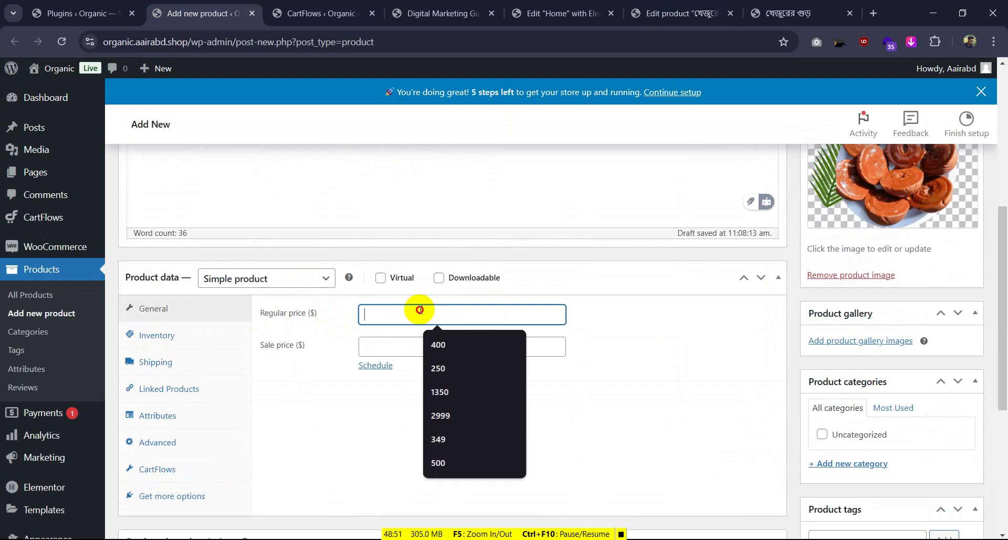
text(300)
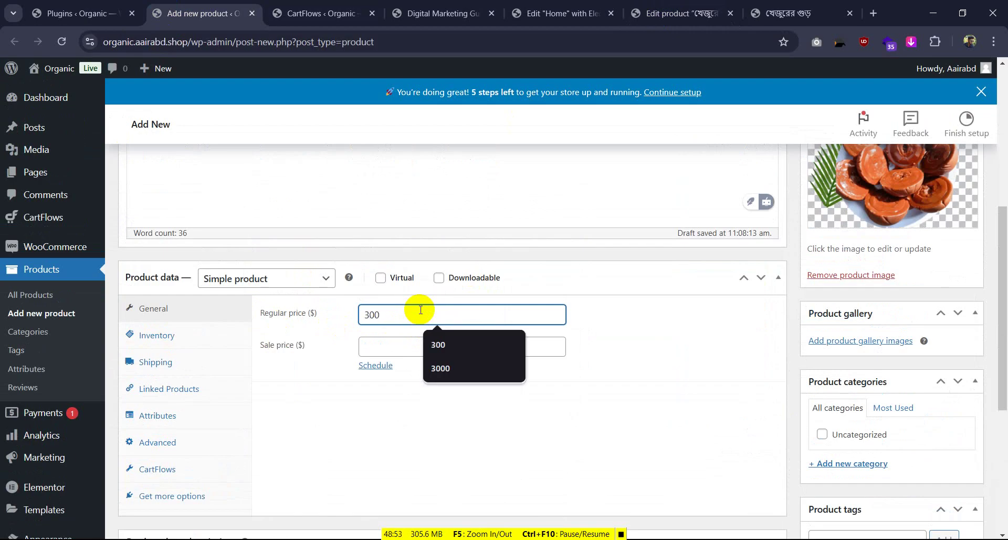
Publish the খেজুরের গুড় product from the Publish box
scroll(862, 306, up, 5)
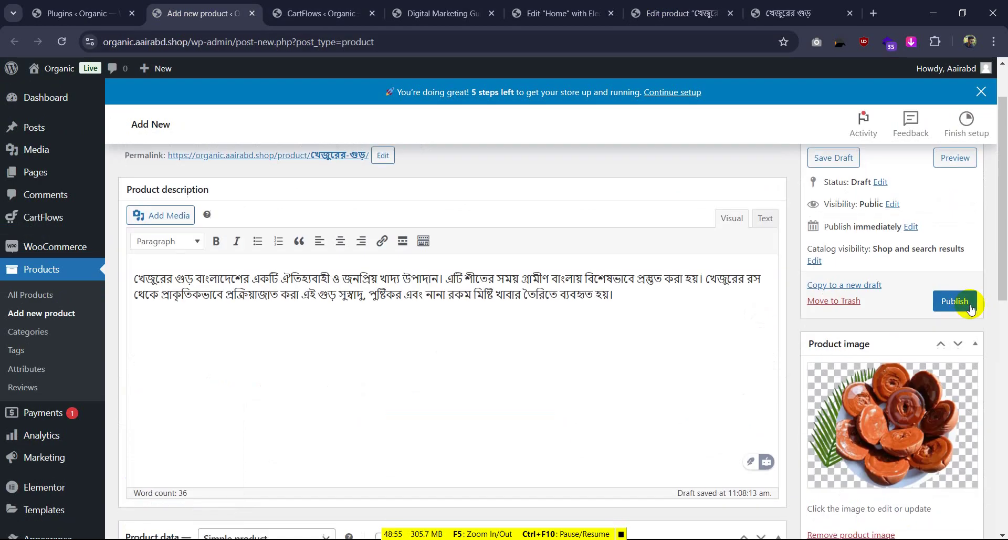
click(965, 303)
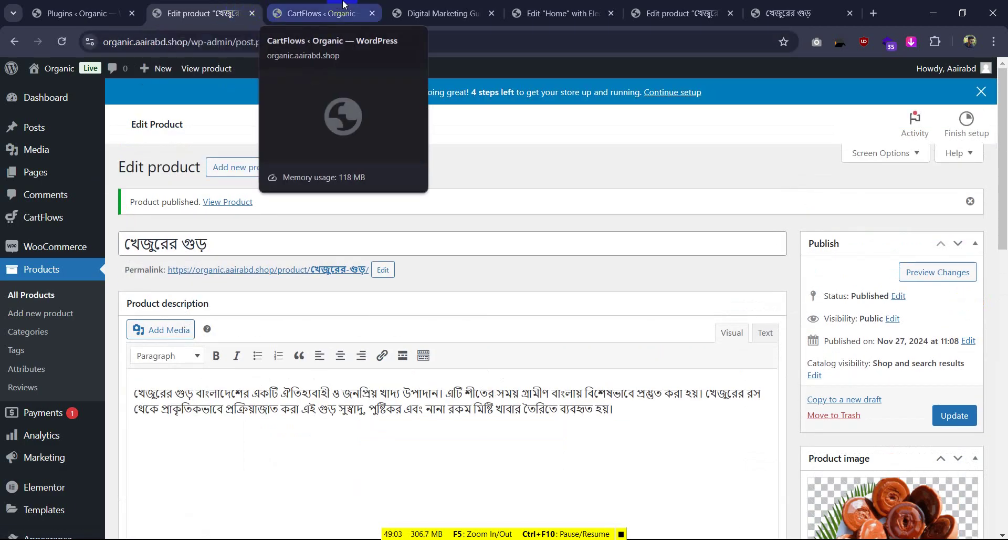
Refresh the funnel steps and add খেজুরের গুড় as the Checkout step's product
click(394, 6)
click(304, 5)
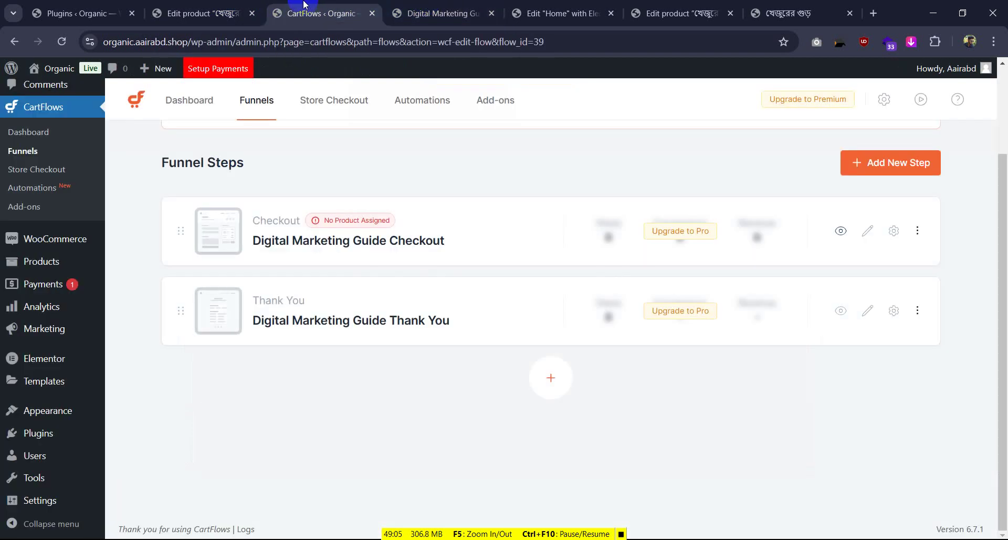
click(63, 42)
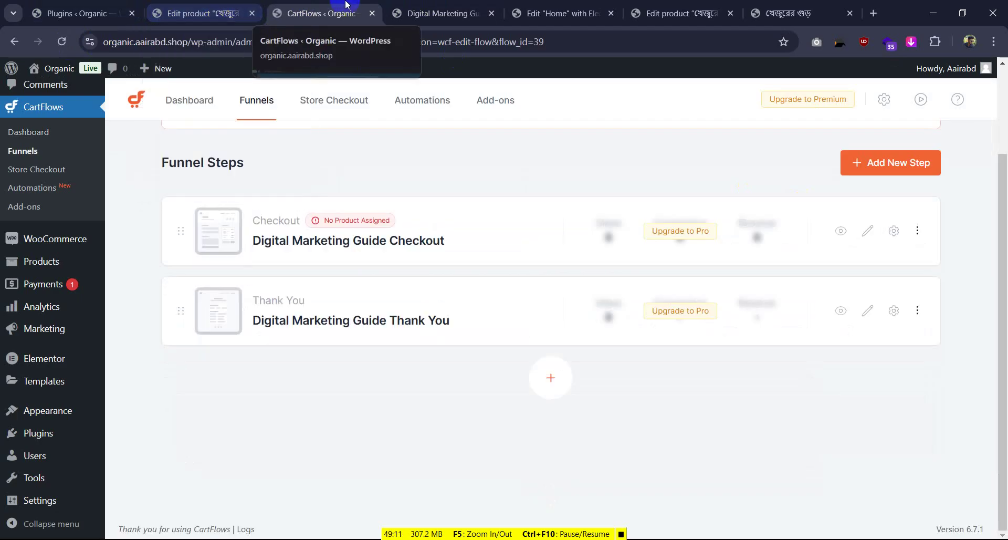
click(901, 229)
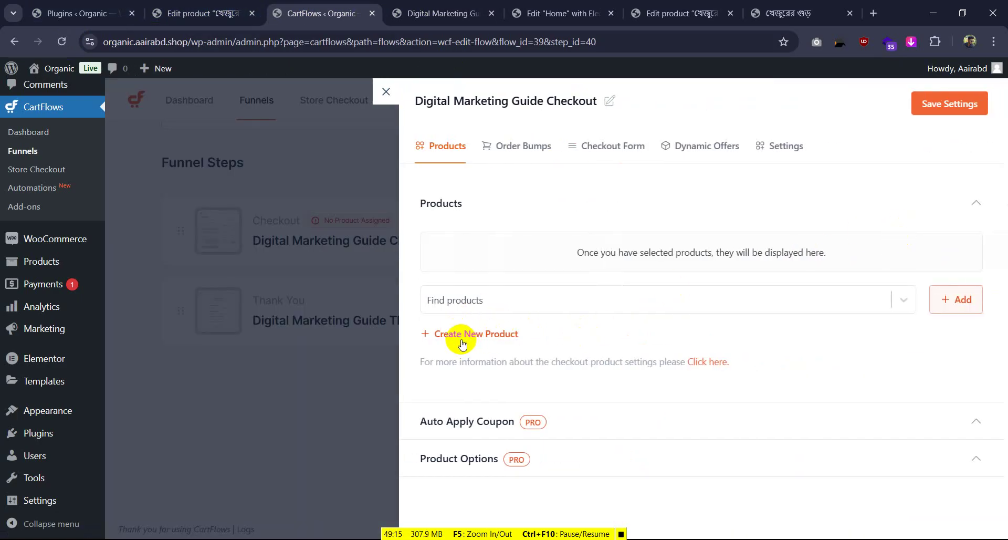
click(962, 305)
click(540, 303)
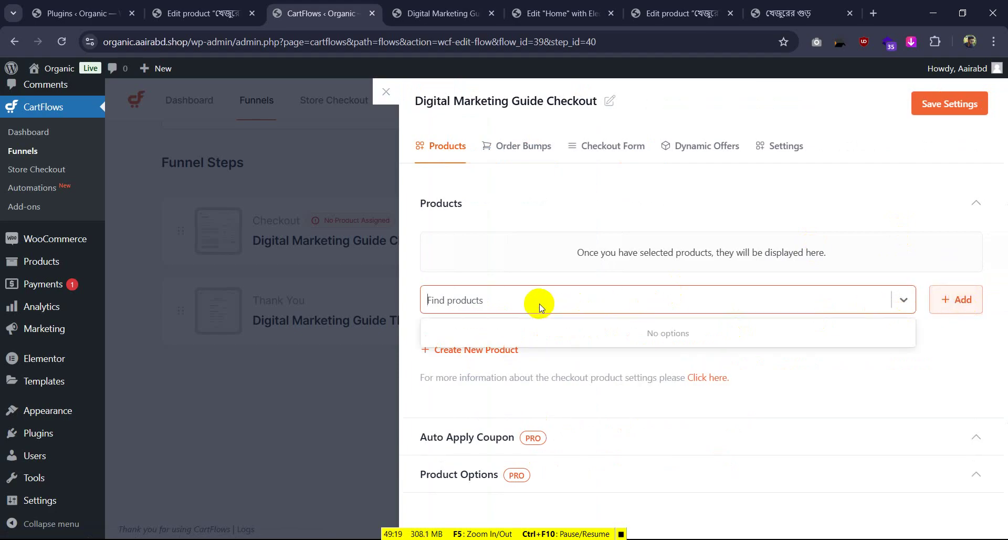
key(ctrl+v)
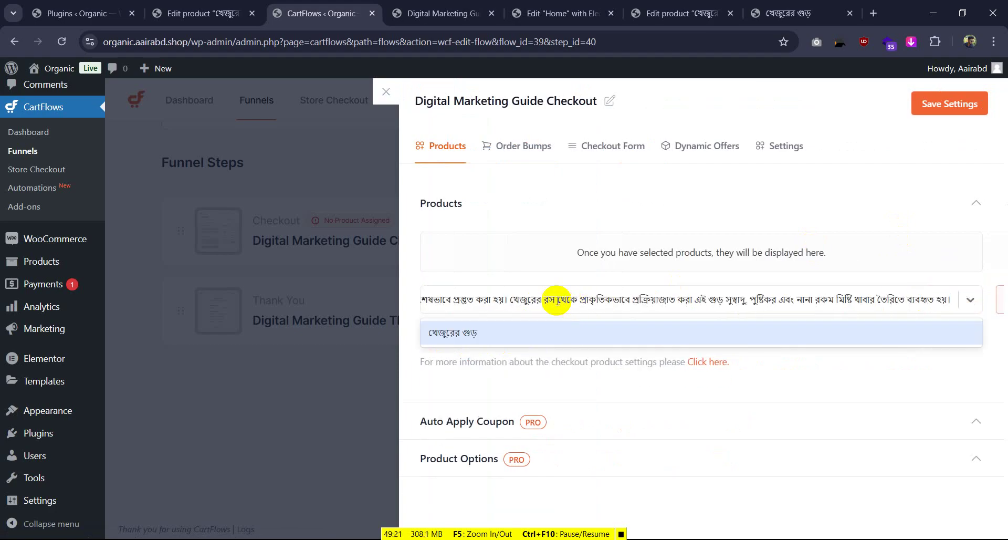
click(513, 332)
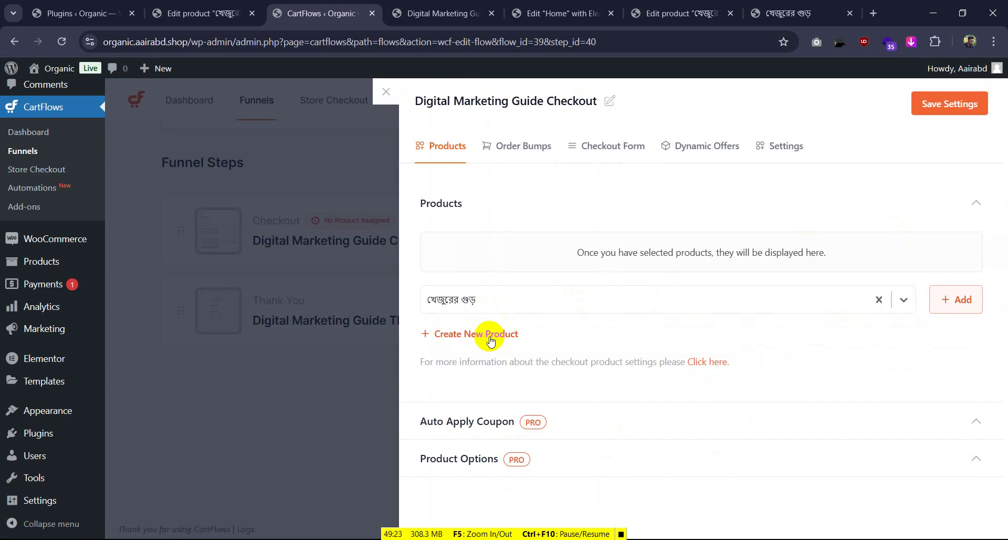
click(978, 304)
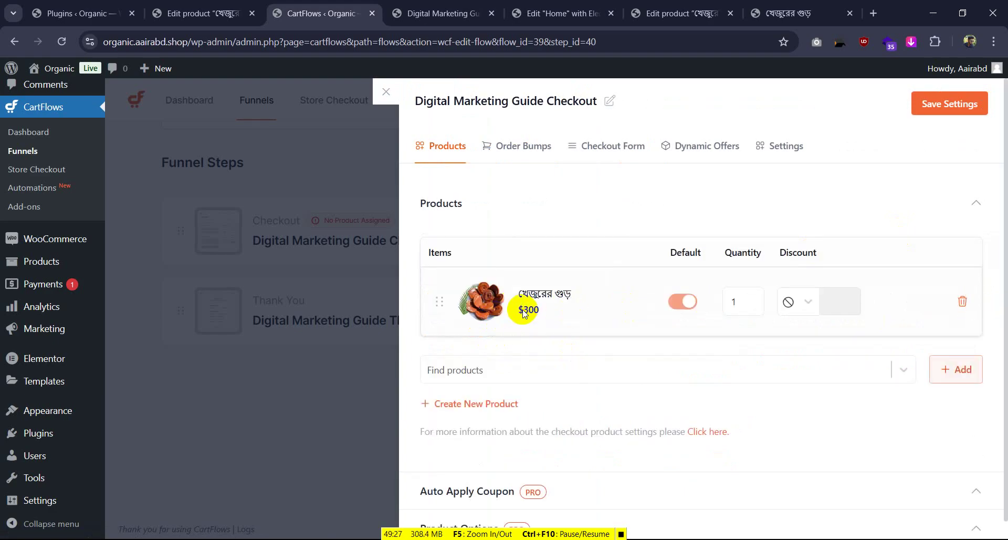
Save the checkout step's product settings and close the panel
mouse_move(521, 314)
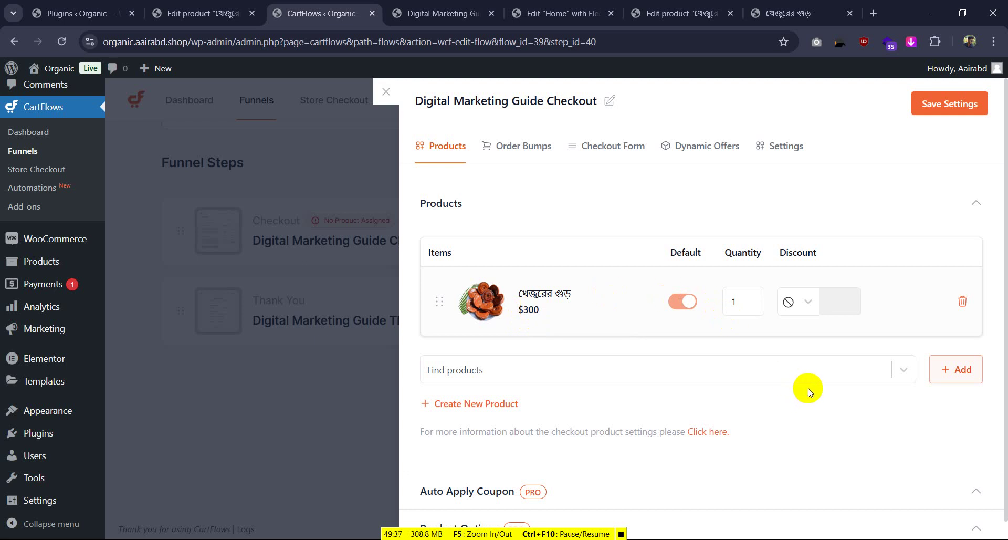
scroll(578, 312, down, 1)
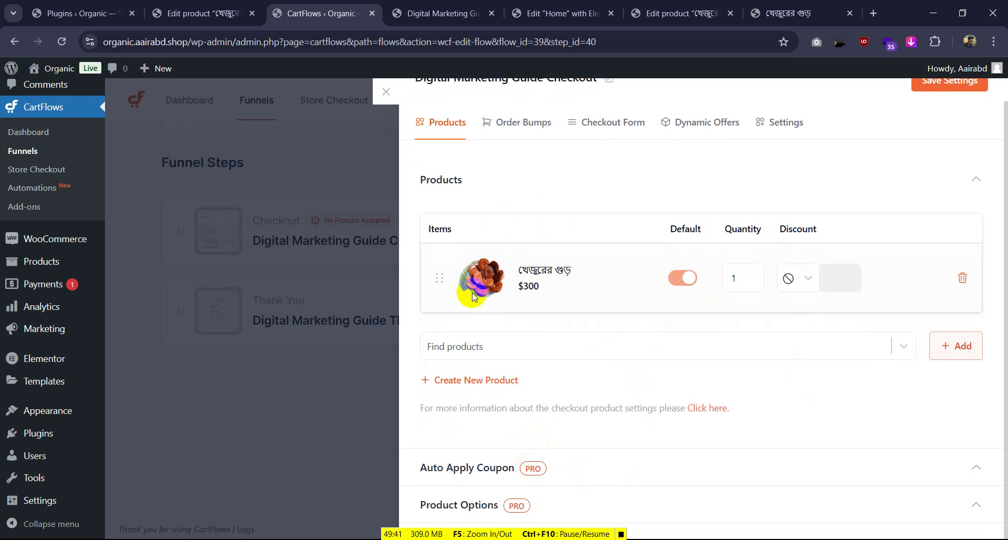
scroll(761, 183, up, 1)
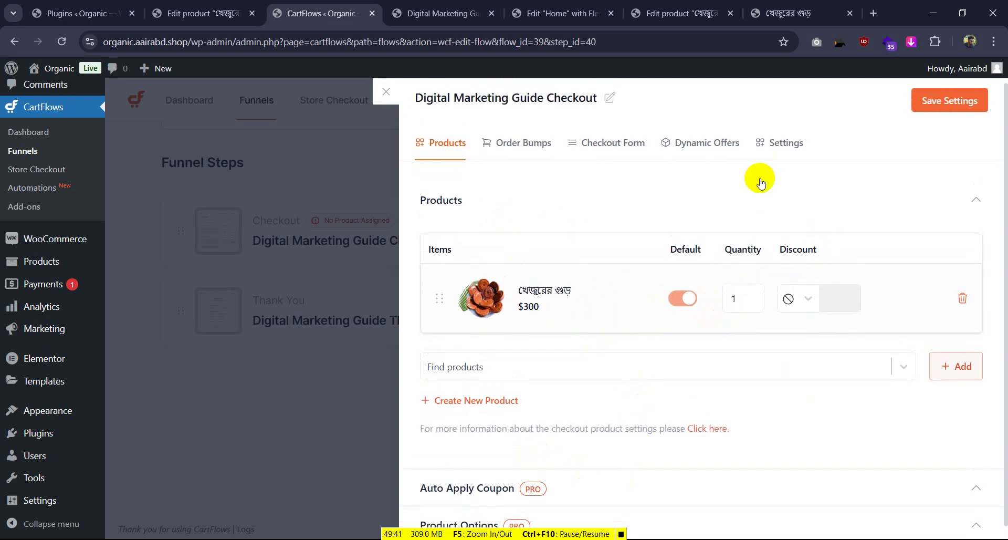
click(951, 107)
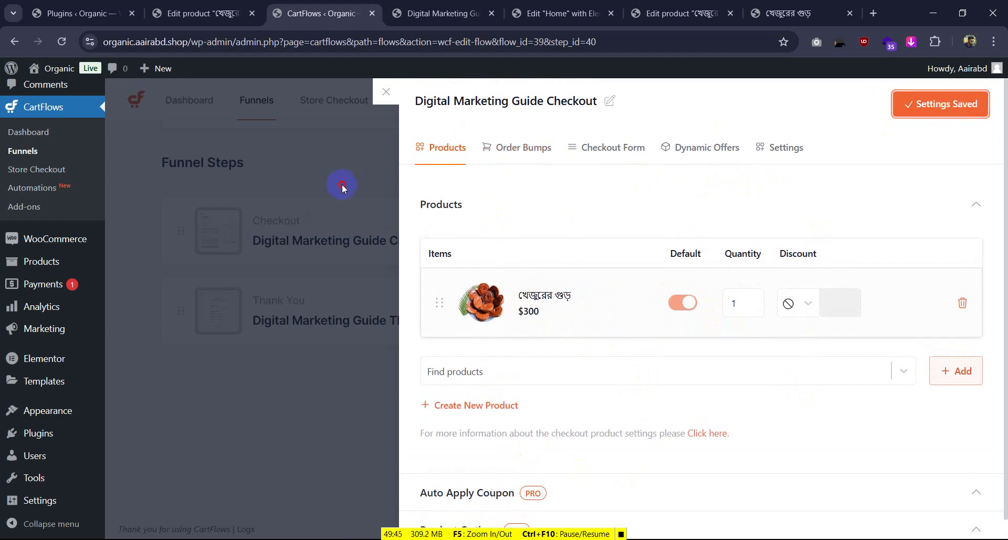
click(387, 93)
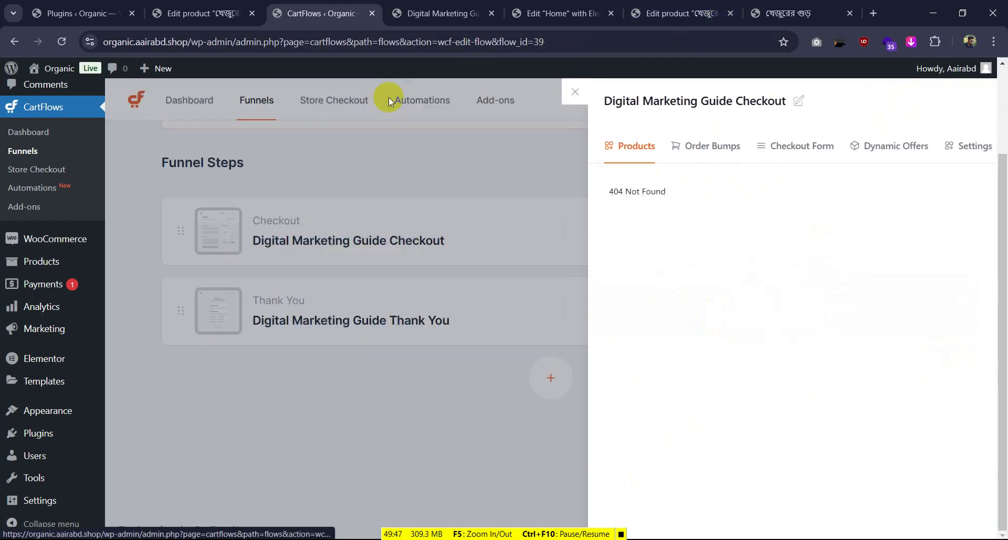
Review the checkout's billing form and order summary listing খেজুরের গুড় × 1 at $300.00
click(428, 5)
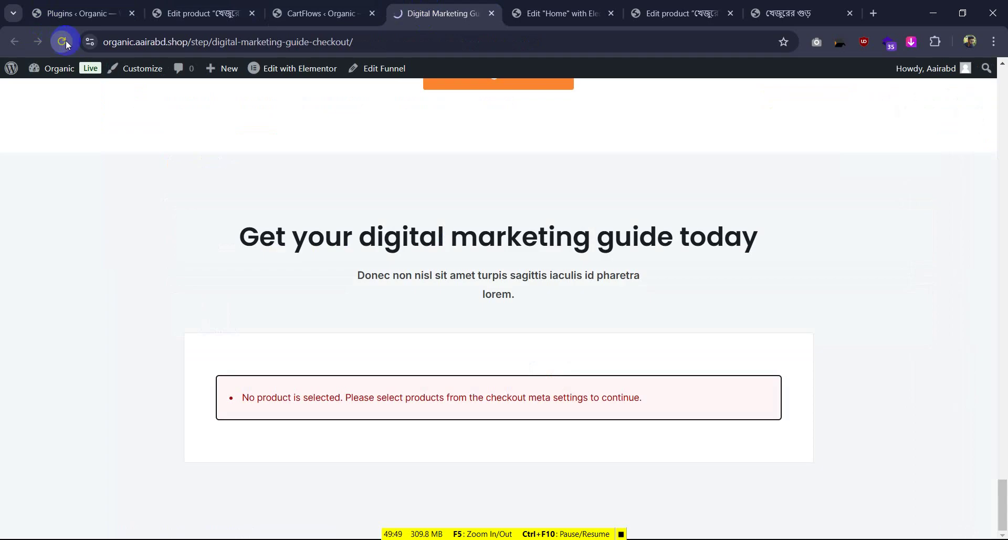
scroll(415, 278, down, 7)
scroll(574, 252, up, 3)
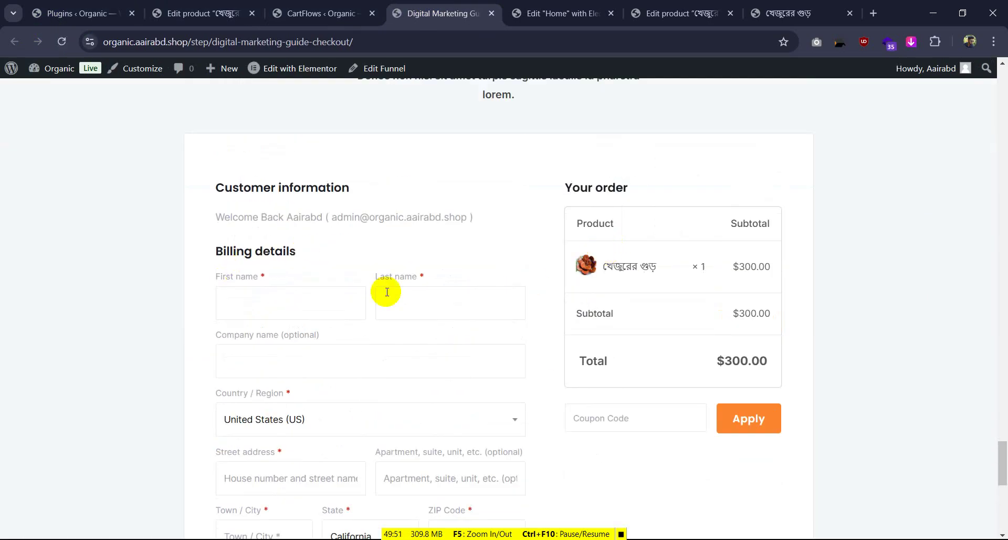
scroll(387, 292, down, 2)
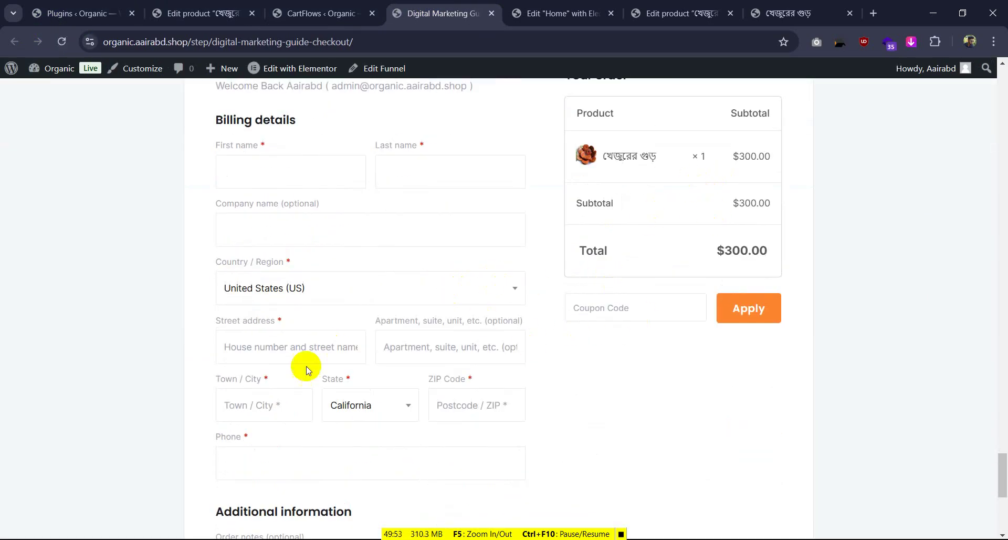
scroll(308, 369, down, 4)
scroll(311, 224, up, 3)
scroll(266, 214, up, 2)
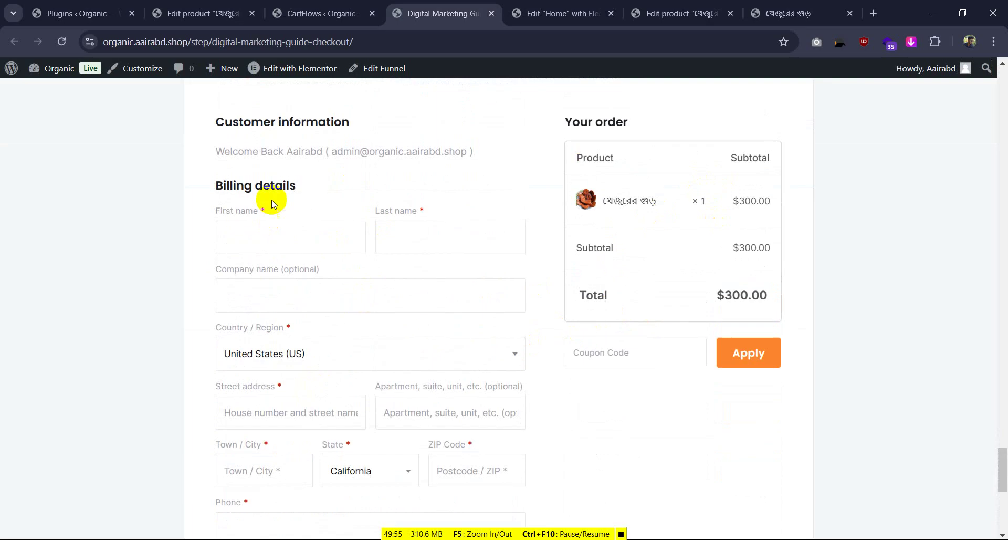
scroll(321, 288, down, 3)
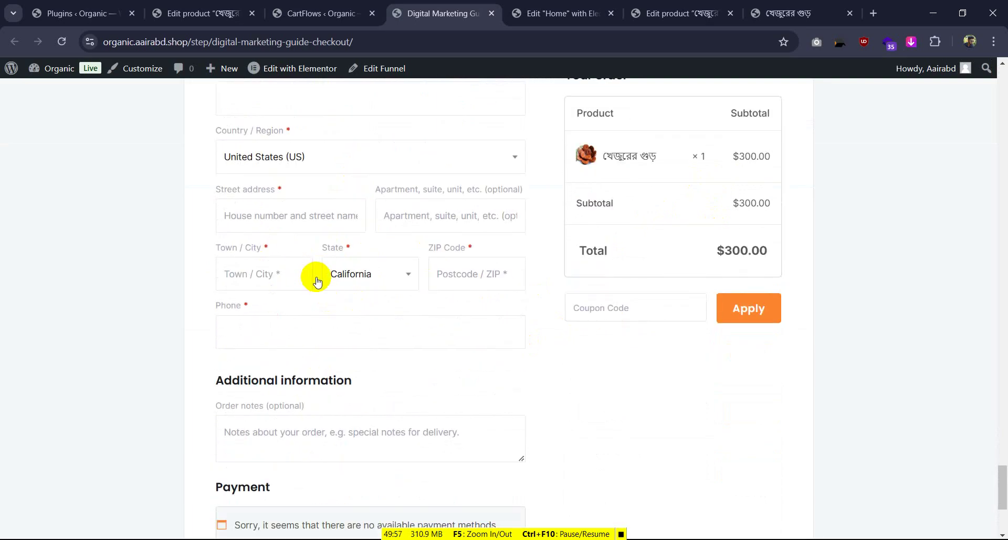
scroll(339, 282, down, 3)
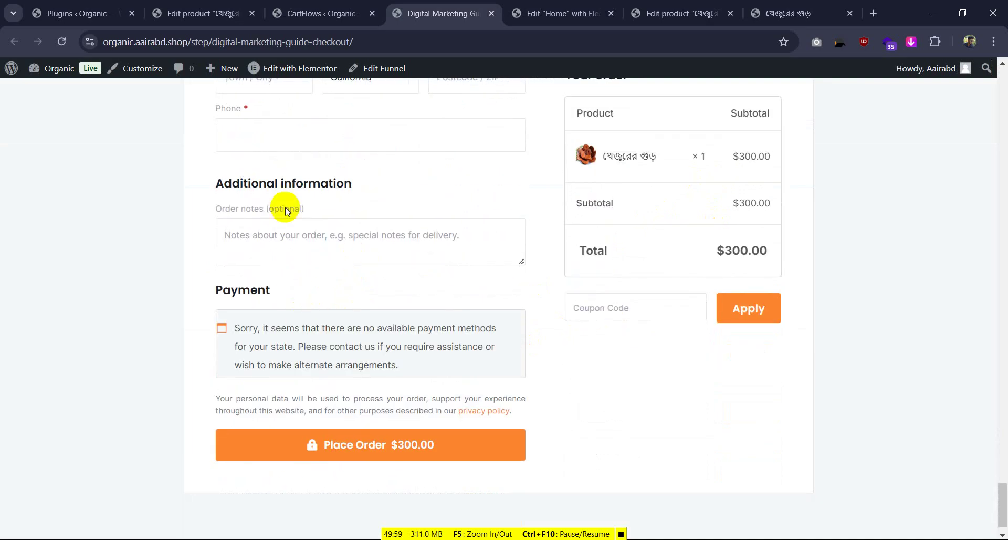
scroll(286, 206, up, 3)
scroll(318, 195, up, 6)
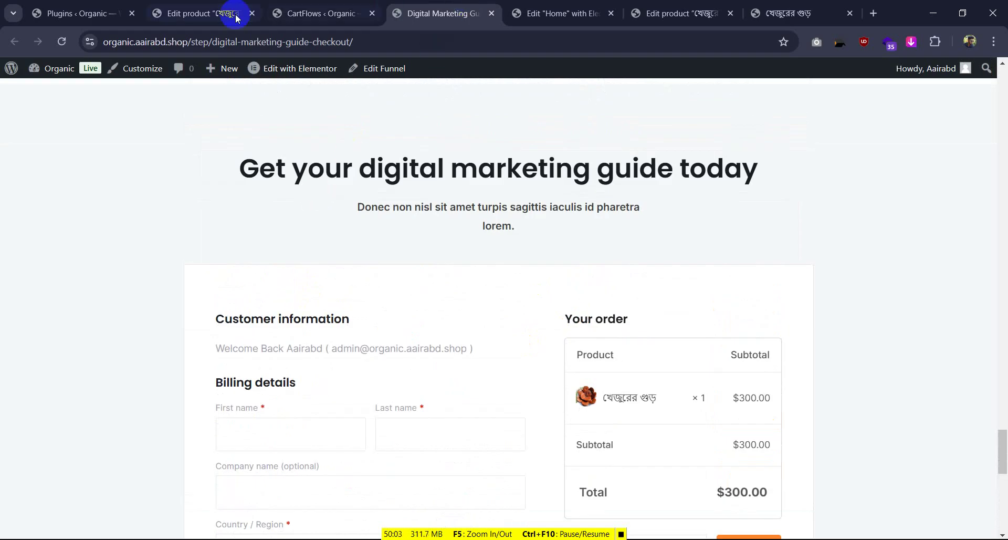
Cycle through the open tabs, ending on the খেজুরের গুড় product editor
click(297, 4)
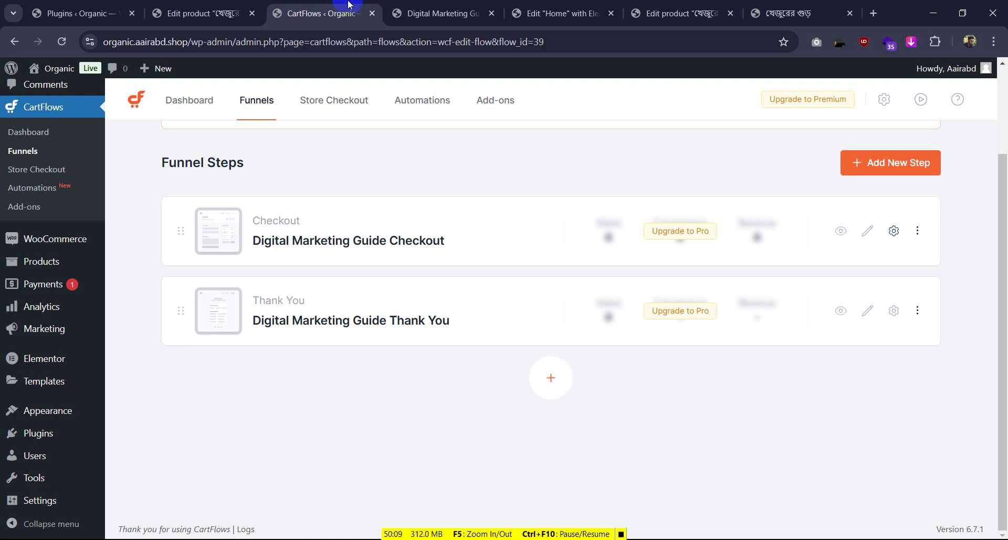
mouse_move(52, 239)
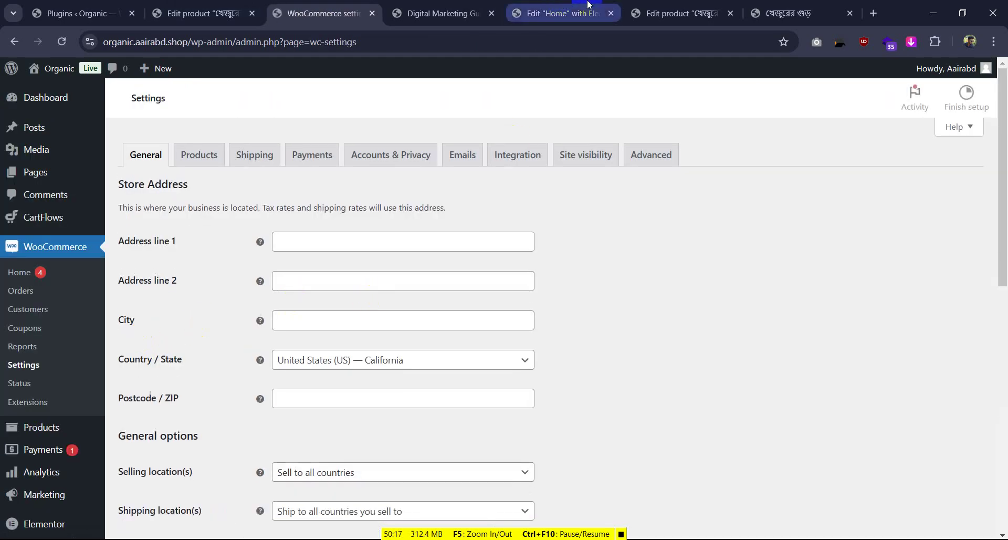
click(677, 14)
click(564, 11)
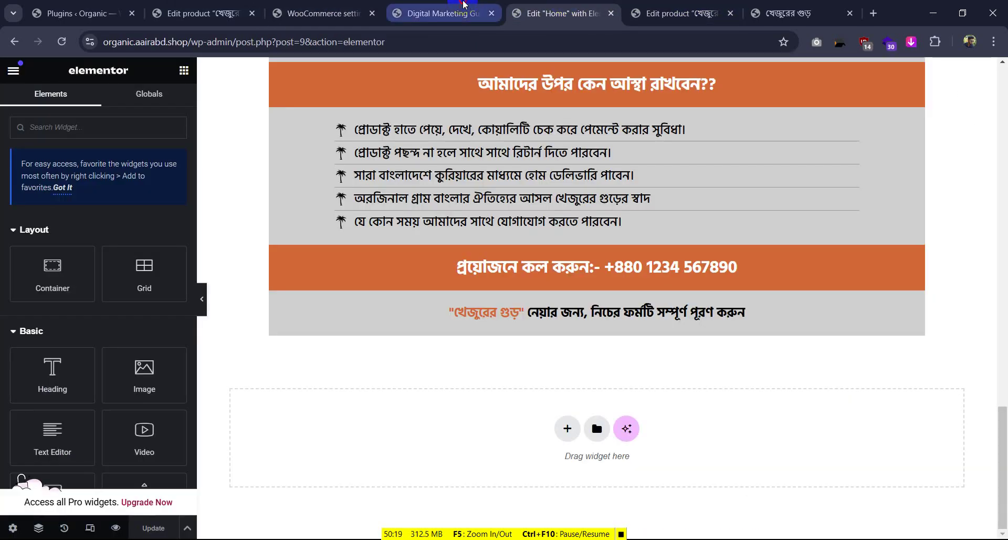
click(441, 13)
click(677, 13)
click(798, 13)
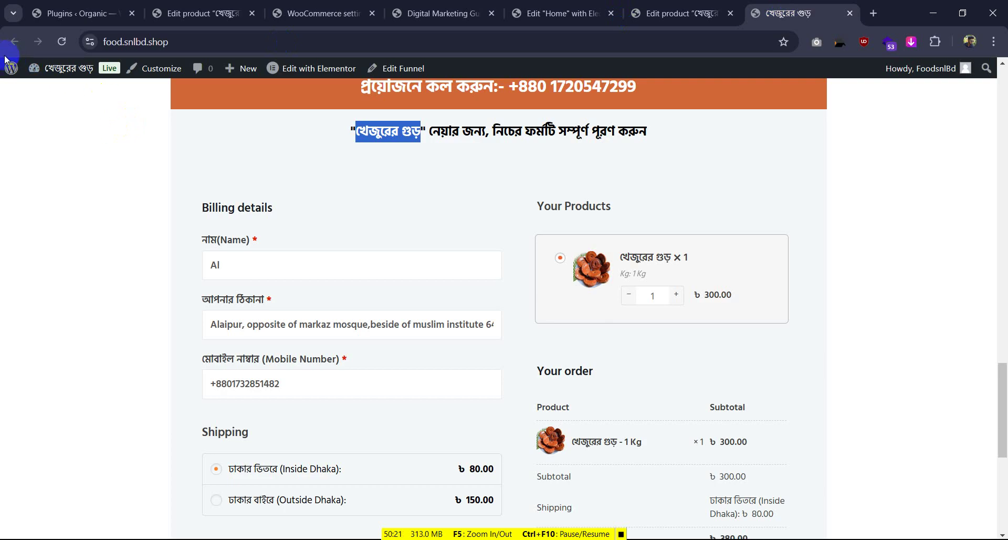
click(691, 7)
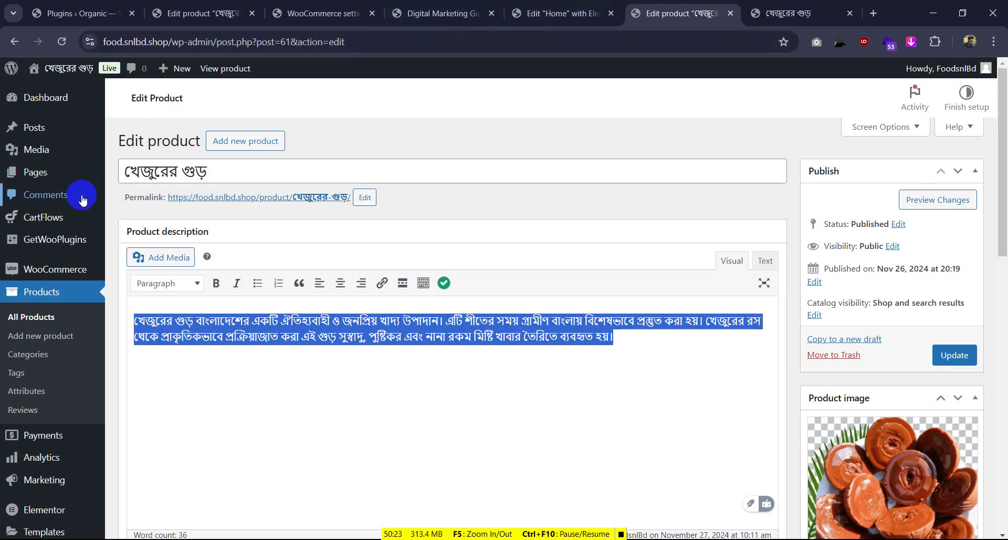
Open WooCommerce General settings on both stores to compare the store address
mouse_move(61, 270)
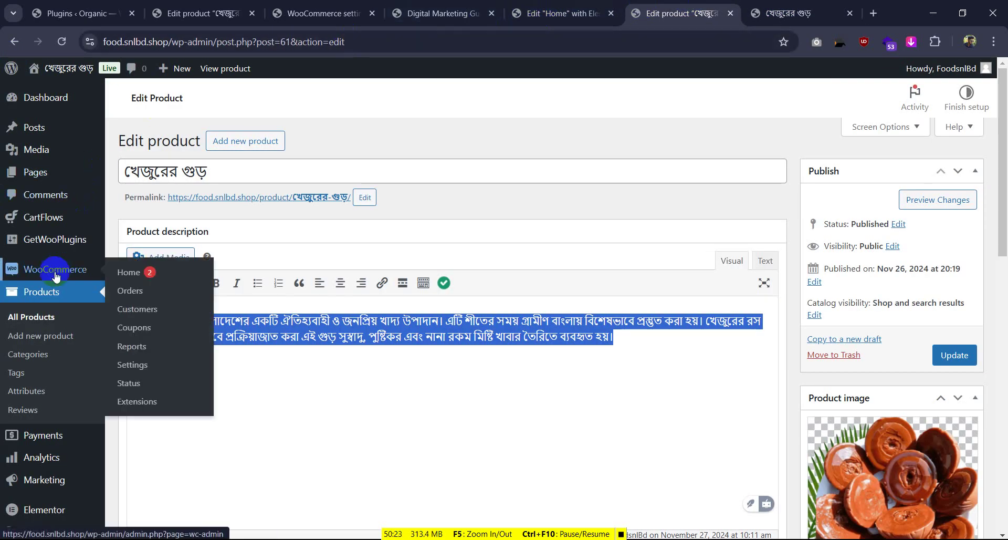
click(132, 364)
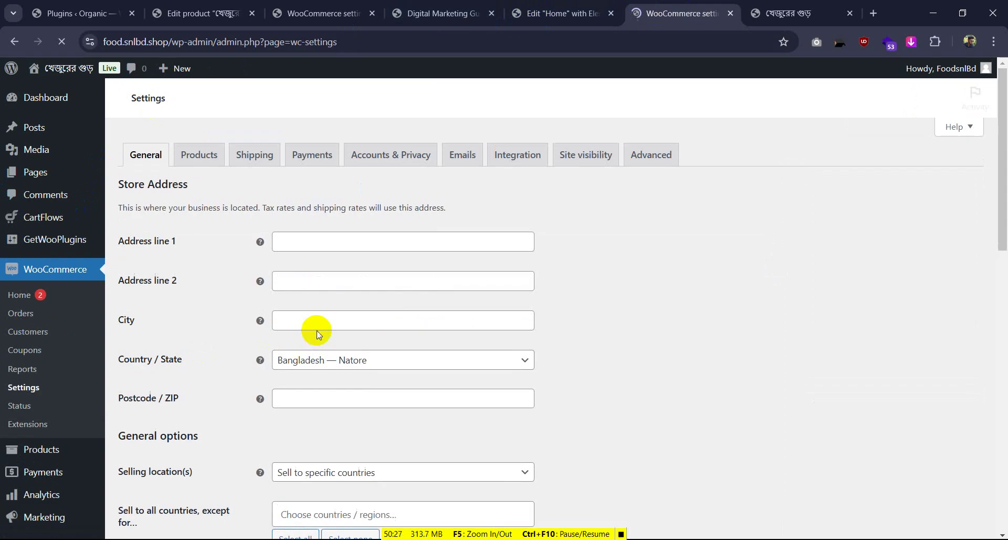
click(307, 7)
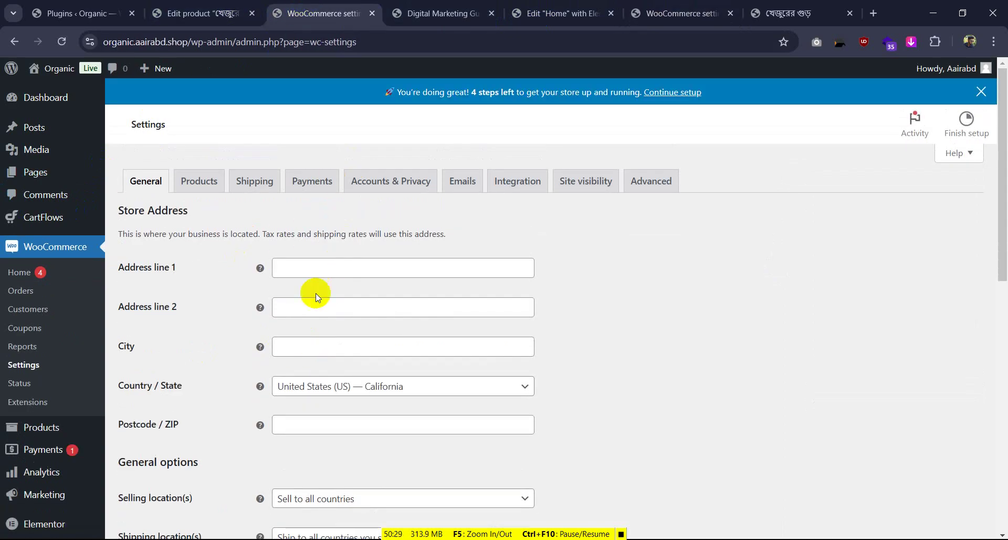
click(300, 268)
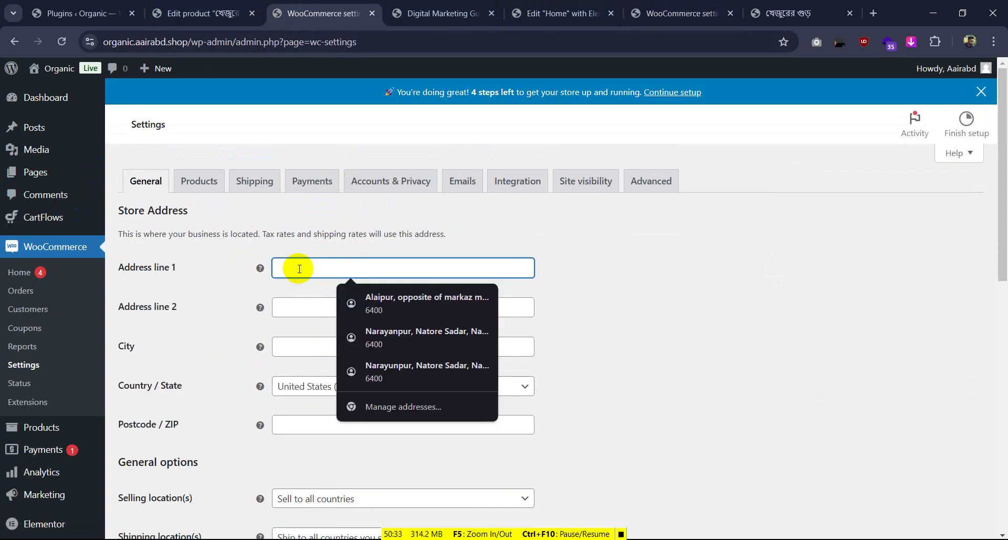
click(798, 13)
click(641, 12)
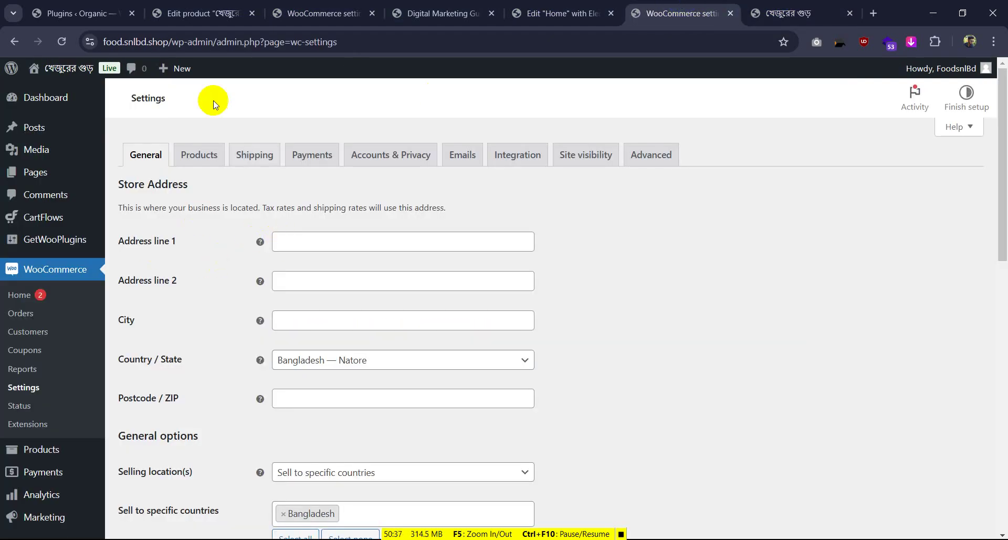
click(79, 13)
Set the store location to Bangladesh — Natore with postcode 6400
click(213, 11)
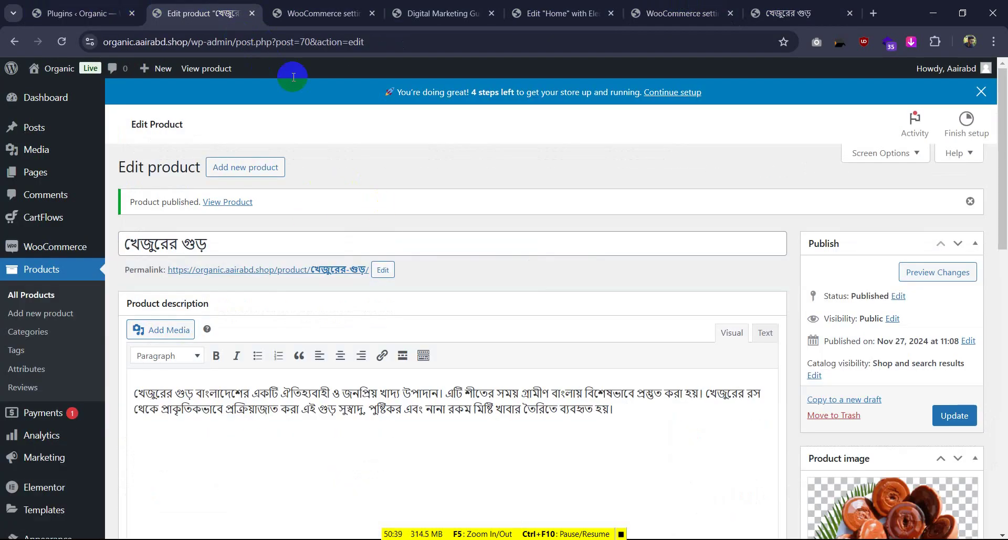
click(310, 13)
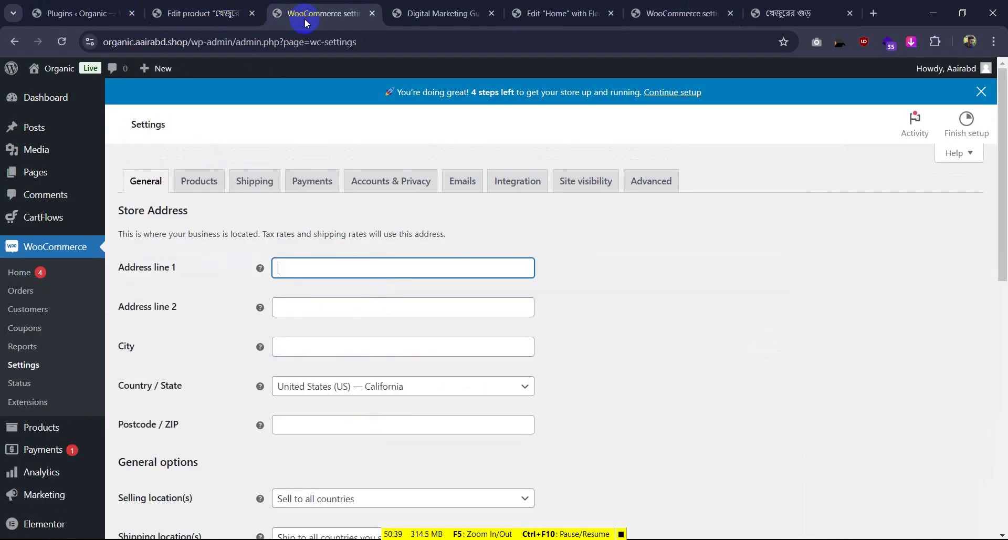
click(354, 390)
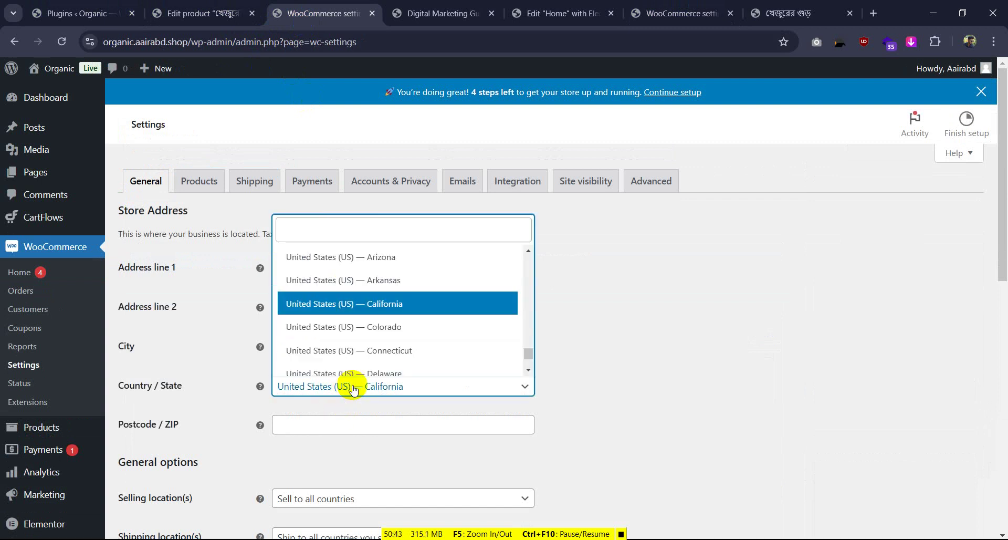
text(natore)
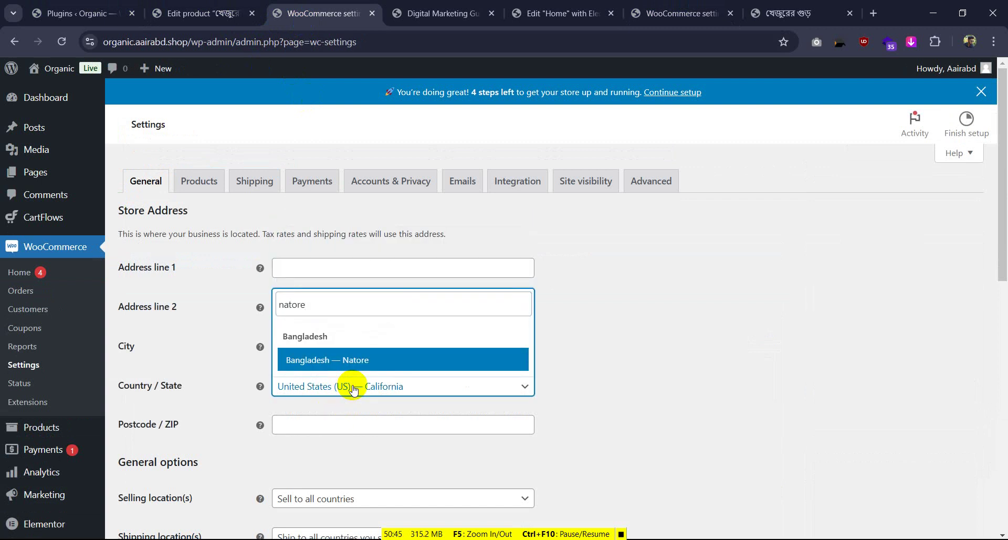
click(416, 361)
scroll(418, 360, down, 2)
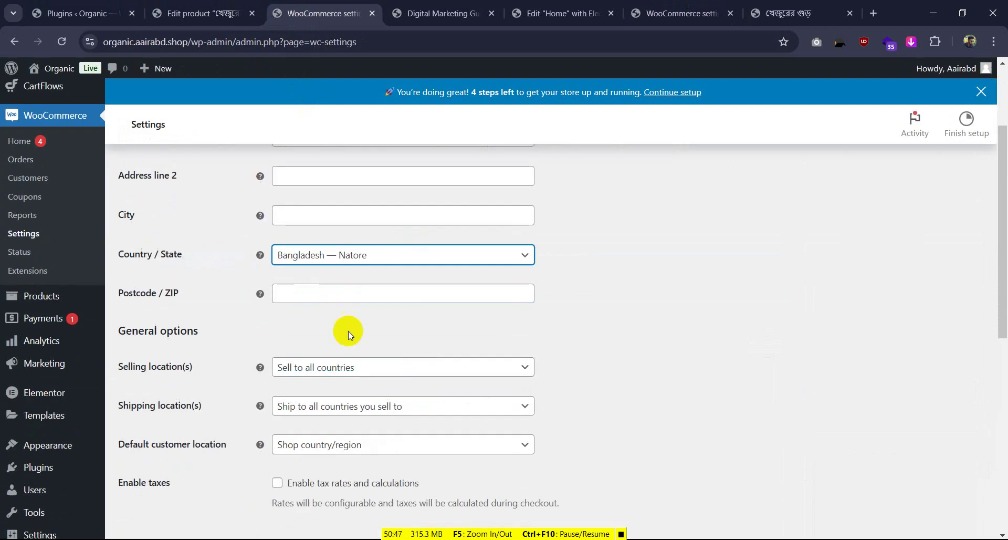
click(320, 297)
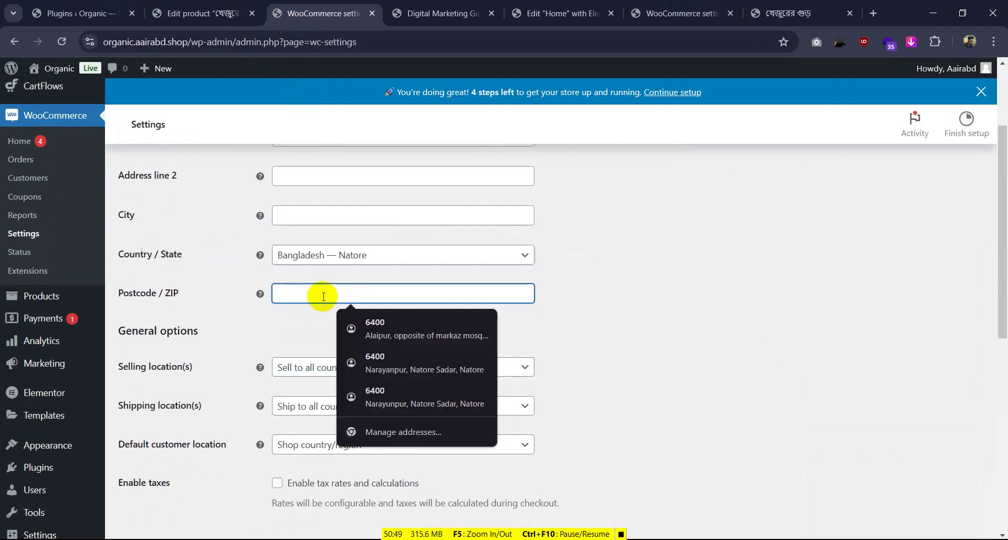
text(64000)
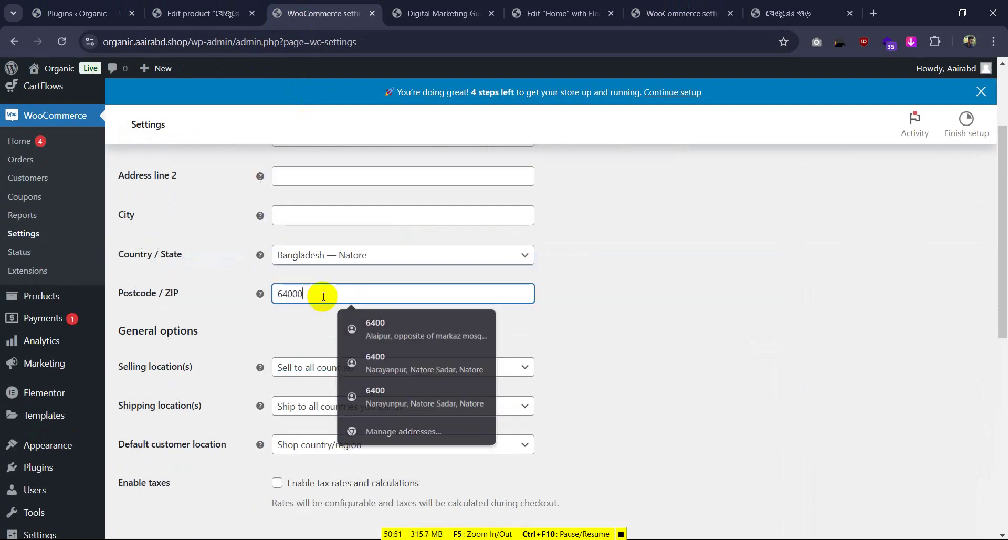
key(BackSpace)
click(301, 326)
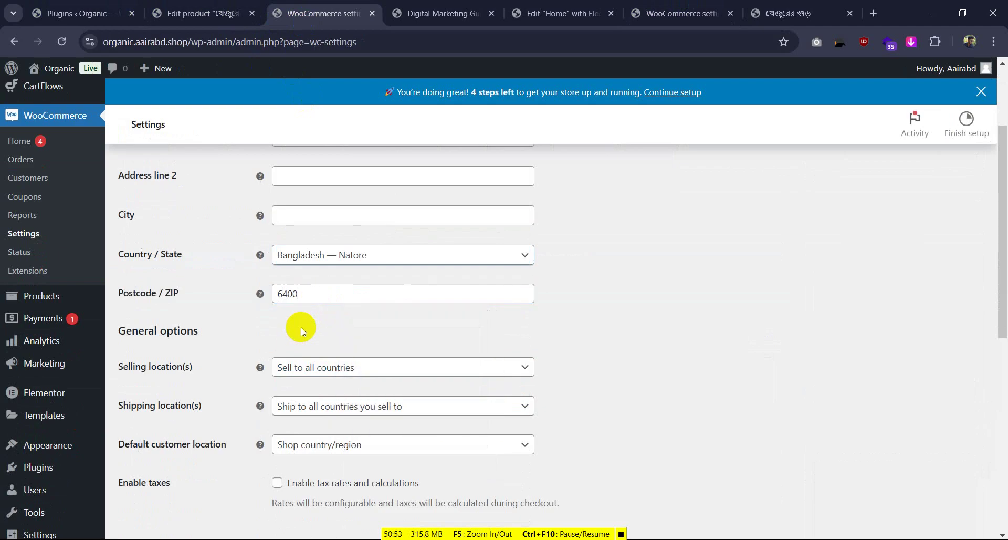
scroll(304, 328, down, 2)
Limit selling and shipping to specific countries, Bangladesh only
click(339, 237)
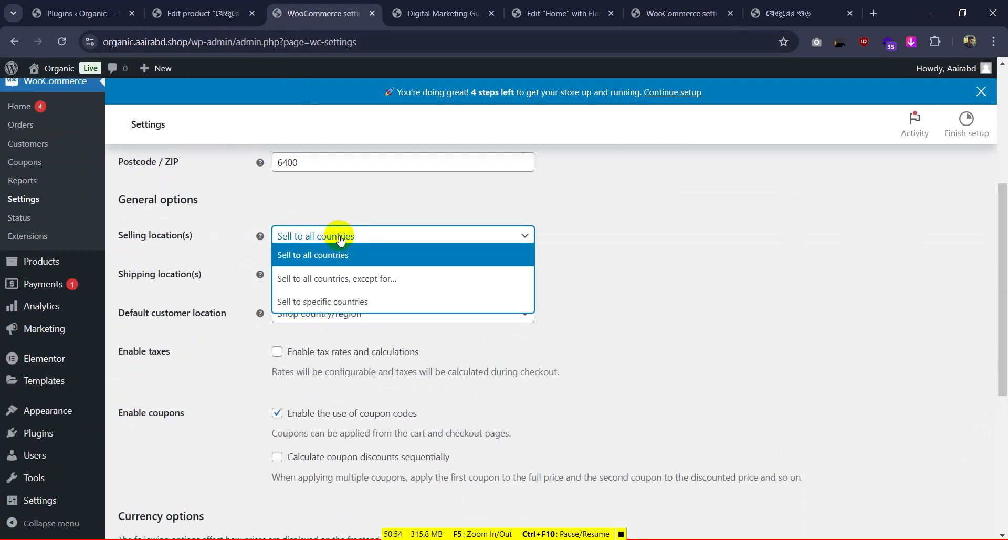
click(338, 303)
click(319, 275)
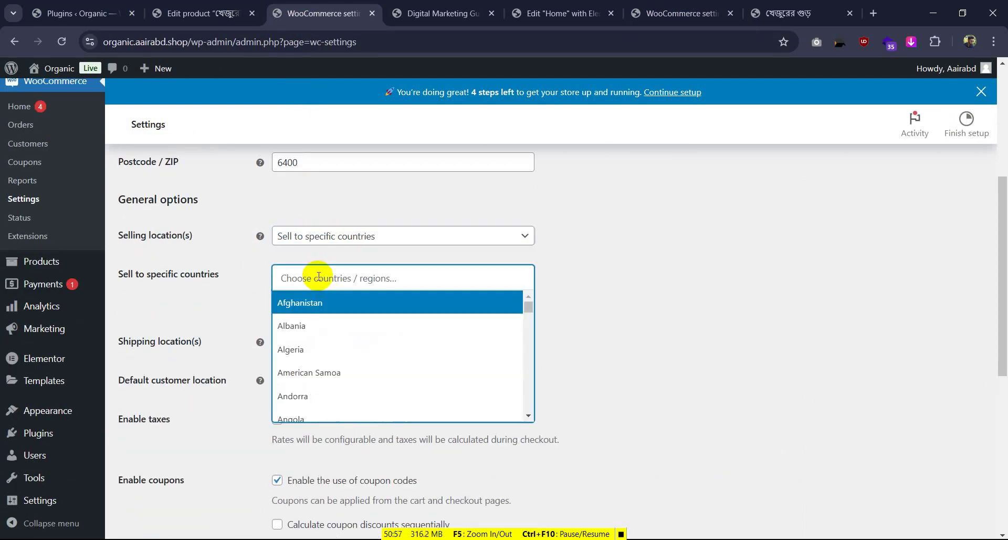
text(ban)
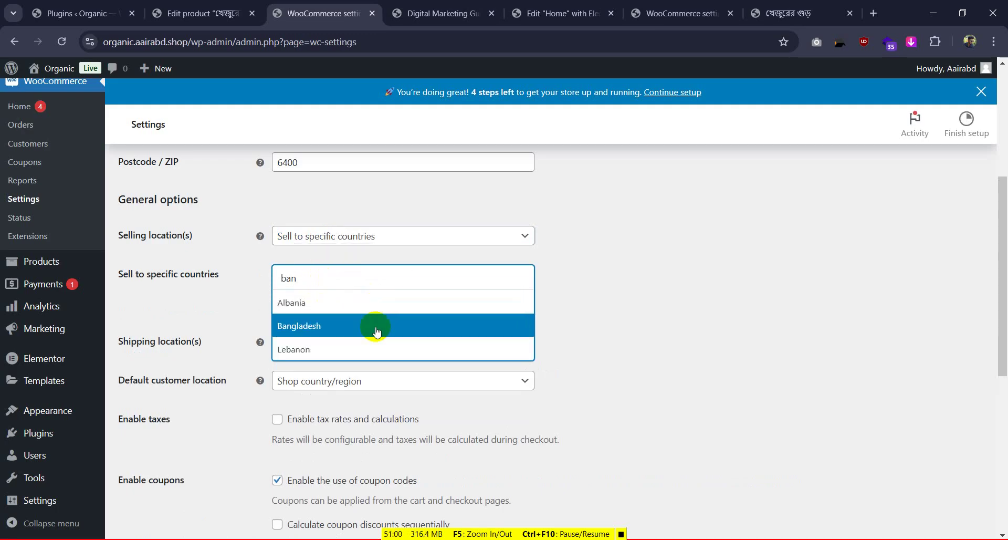
click(376, 330)
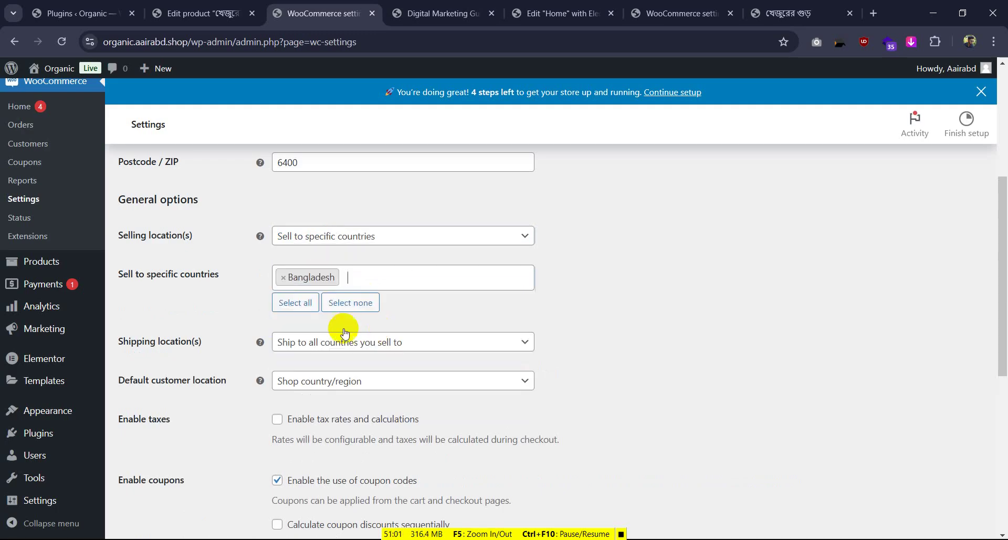
click(330, 342)
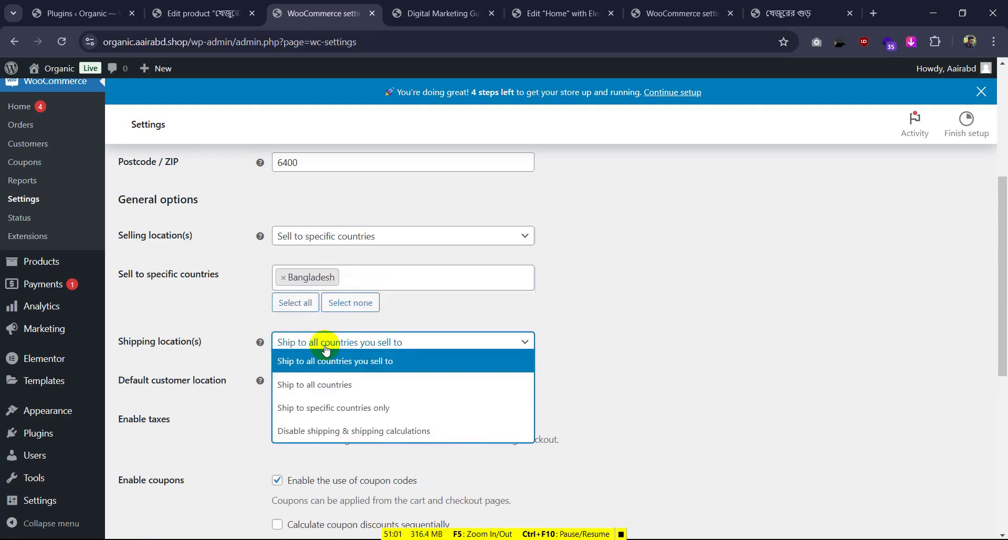
click(387, 410)
click(316, 376)
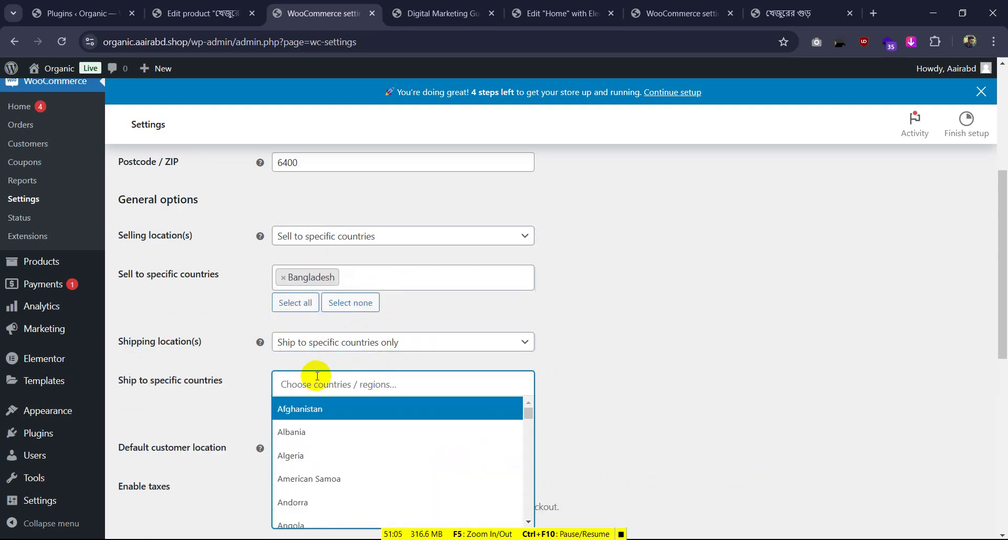
text(ban)
click(309, 431)
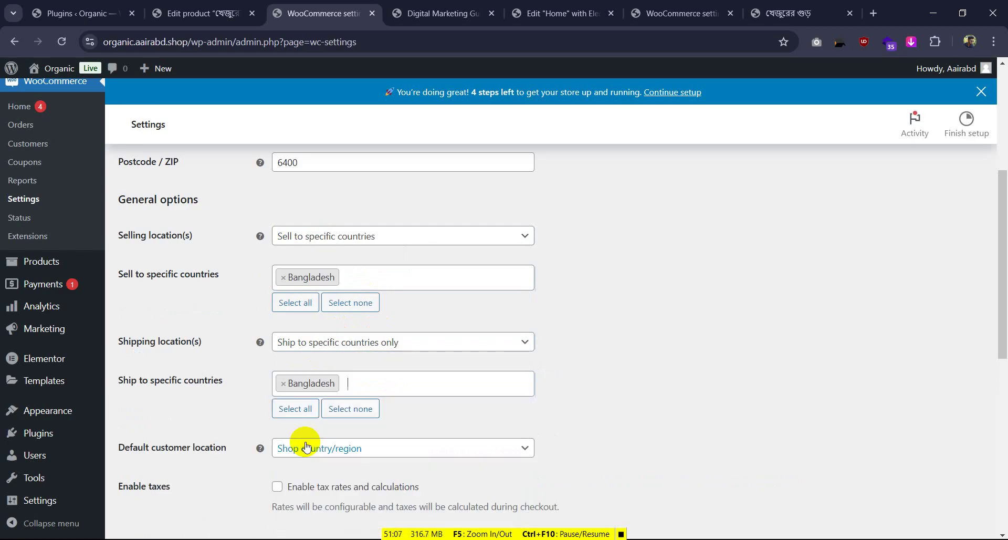
scroll(443, 387, down, 3)
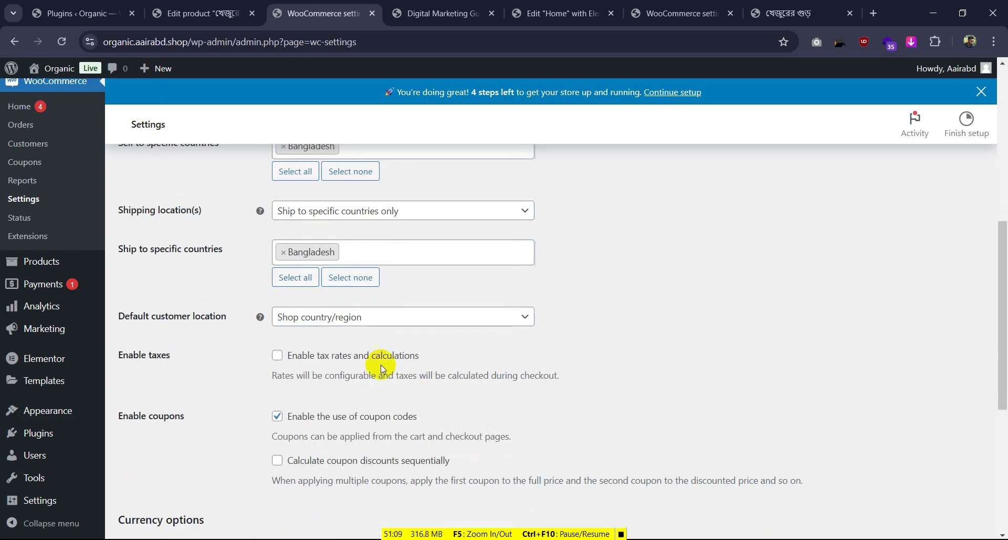
Set currency to Bangladeshi taka (BDT), position Left with space, and save changes
click(677, 13)
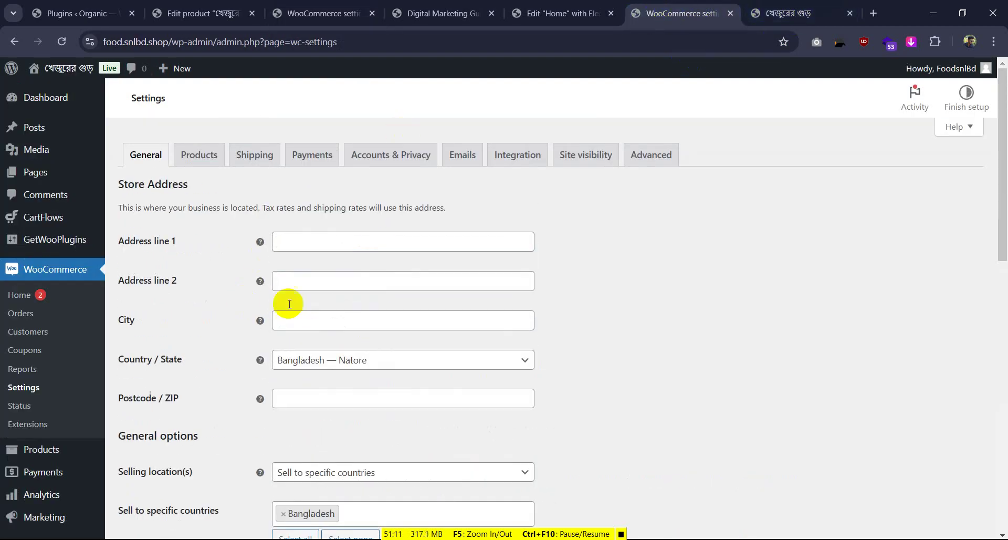
scroll(286, 315, down, 5)
scroll(285, 338, down, 7)
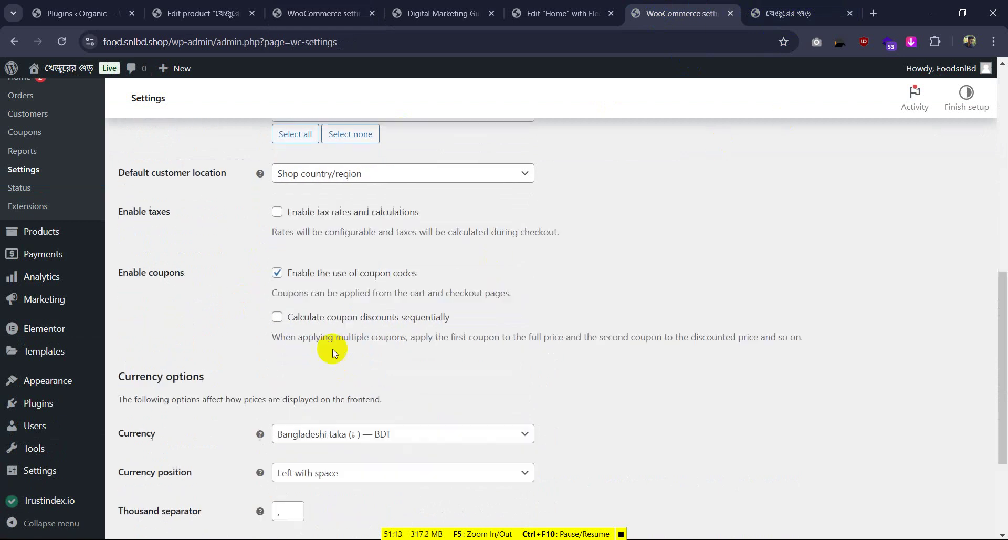
click(315, 13)
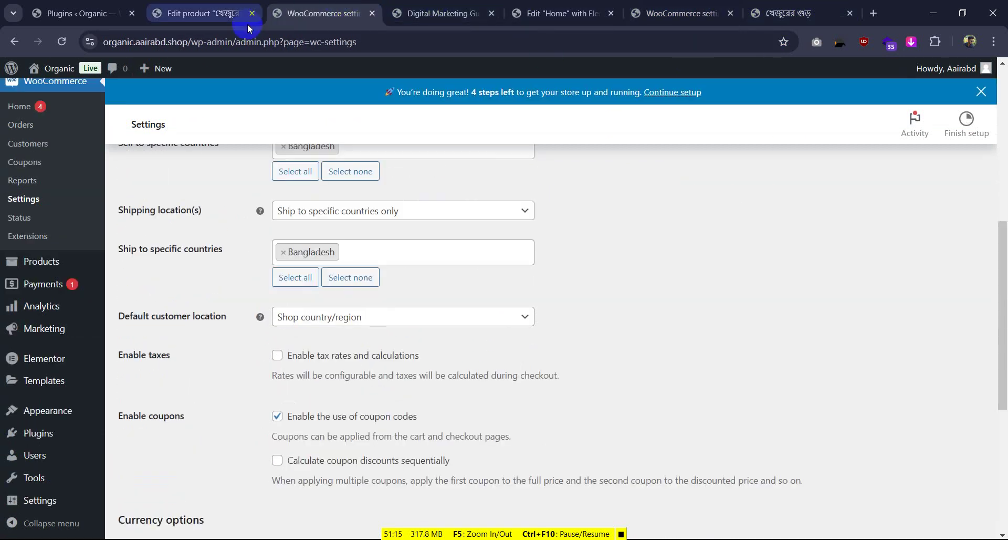
scroll(309, 339, down, 4)
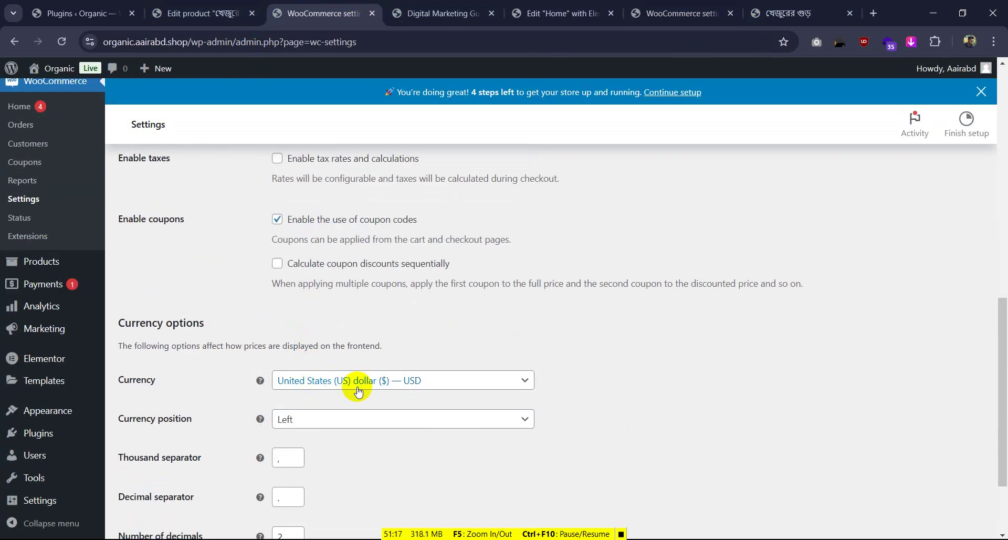
click(416, 381)
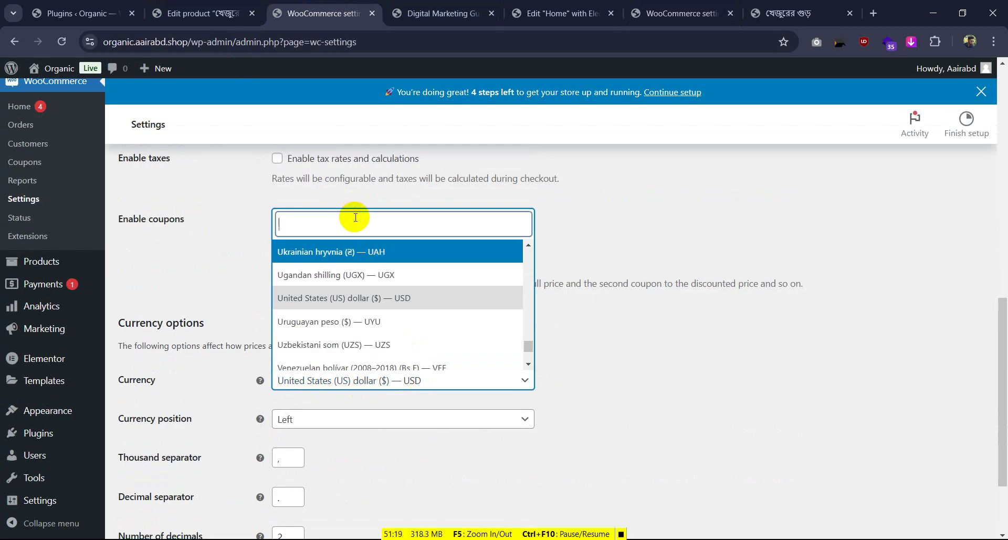
text(bdt)
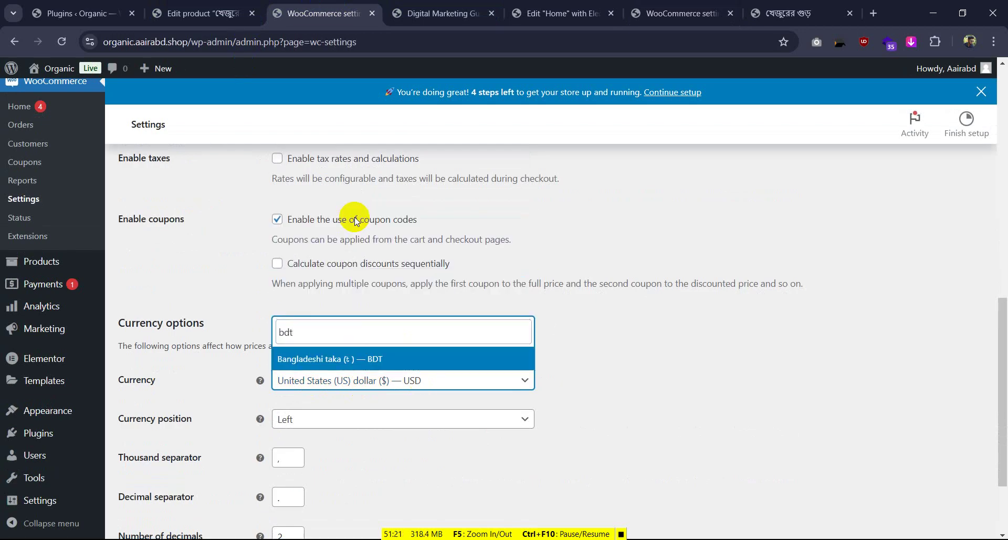
click(367, 360)
scroll(408, 335, down, 2)
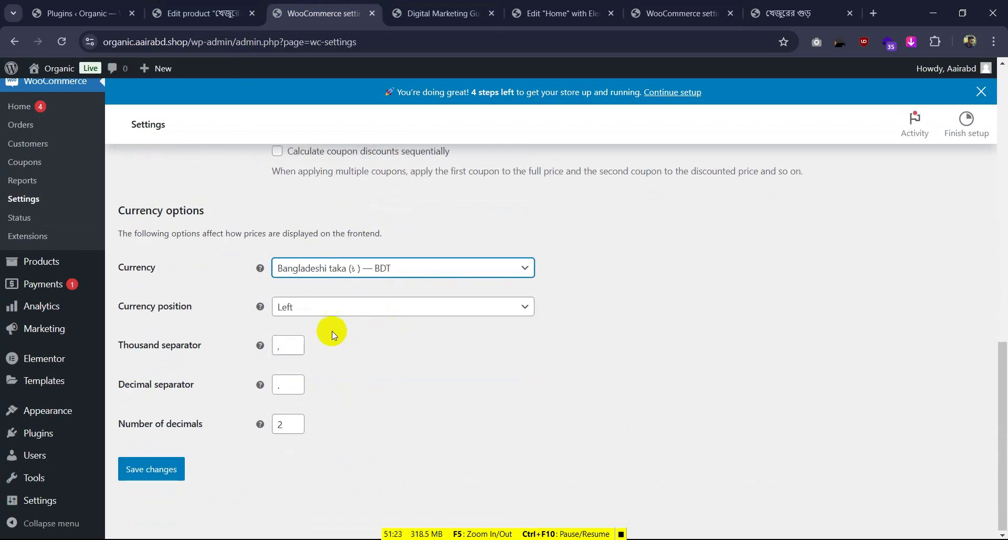
click(309, 310)
click(329, 373)
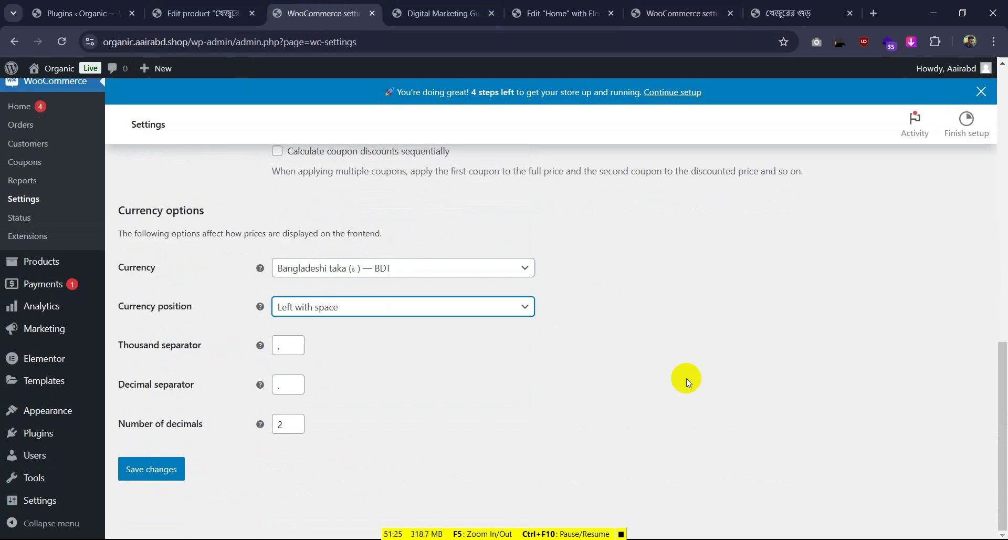
click(148, 479)
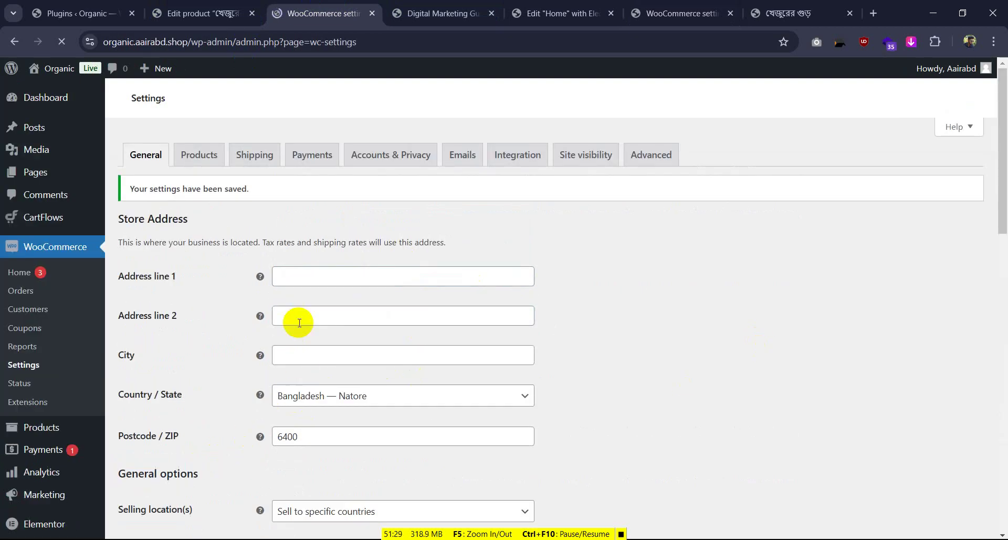
Reload the Digital Marketing Guide checkout to check ৳ prices, then view the খেজুরের গুড় reference checkout
click(444, 12)
click(61, 42)
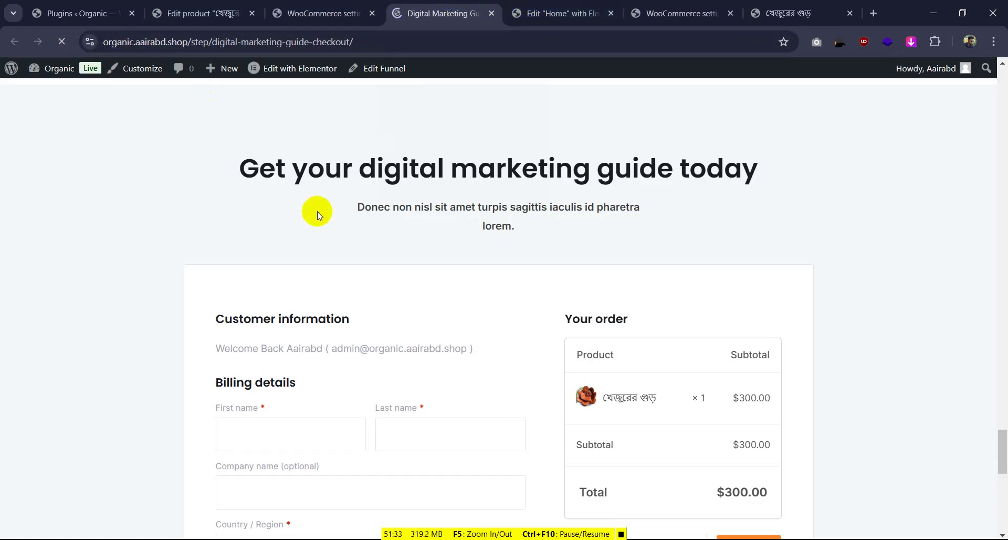
scroll(358, 262, down, 5)
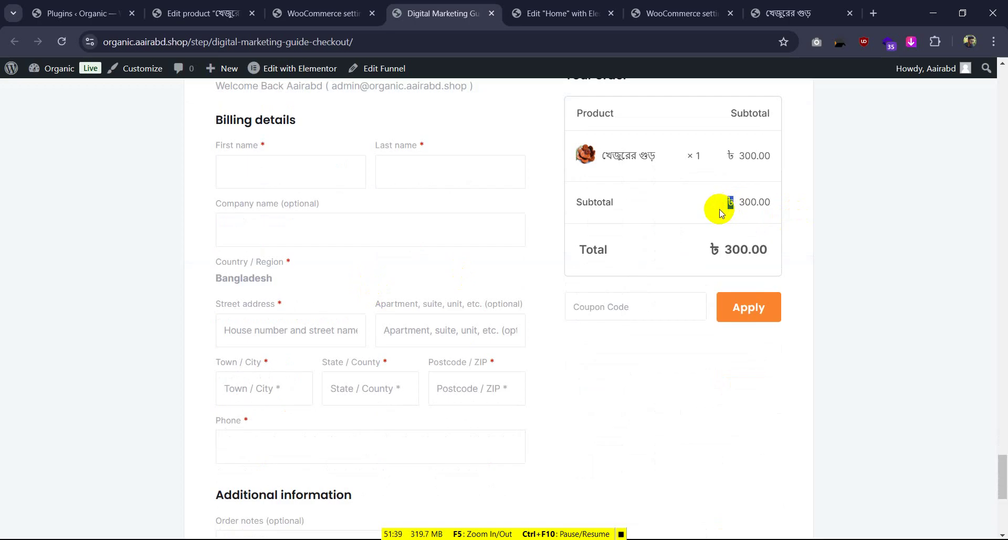
scroll(720, 212, up, 1)
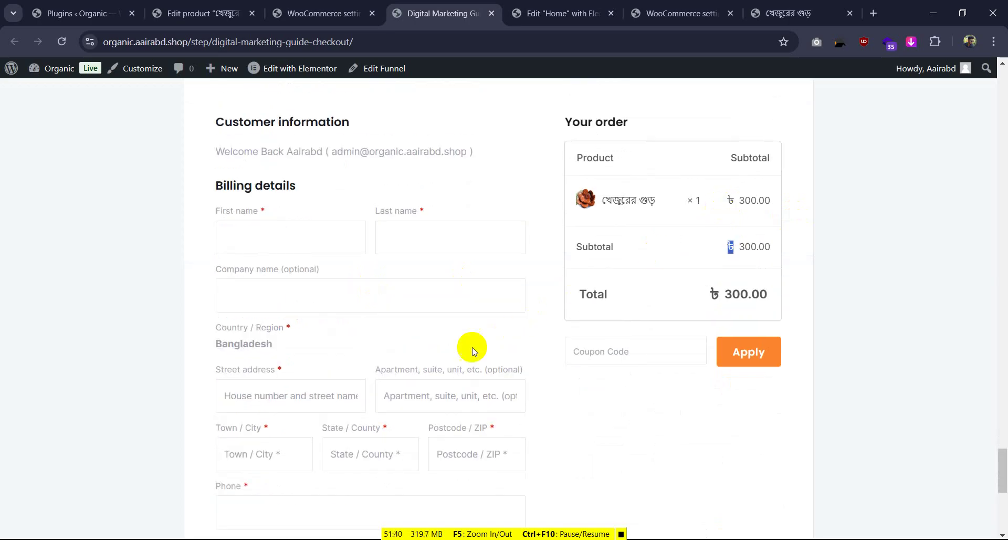
scroll(468, 344, down, 3)
scroll(473, 365, down, 3)
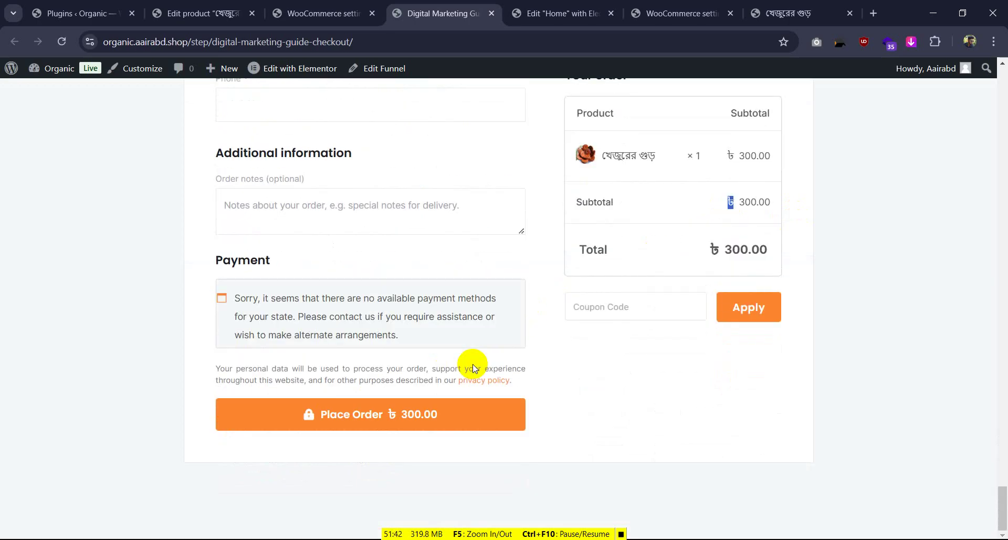
scroll(472, 364, up, 4)
scroll(472, 368, up, 5)
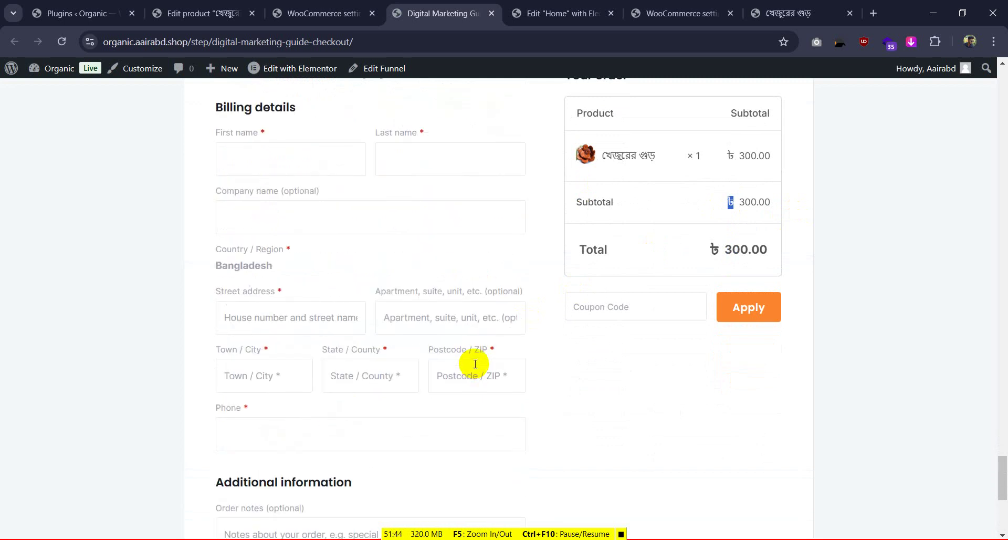
scroll(468, 370, down, 3)
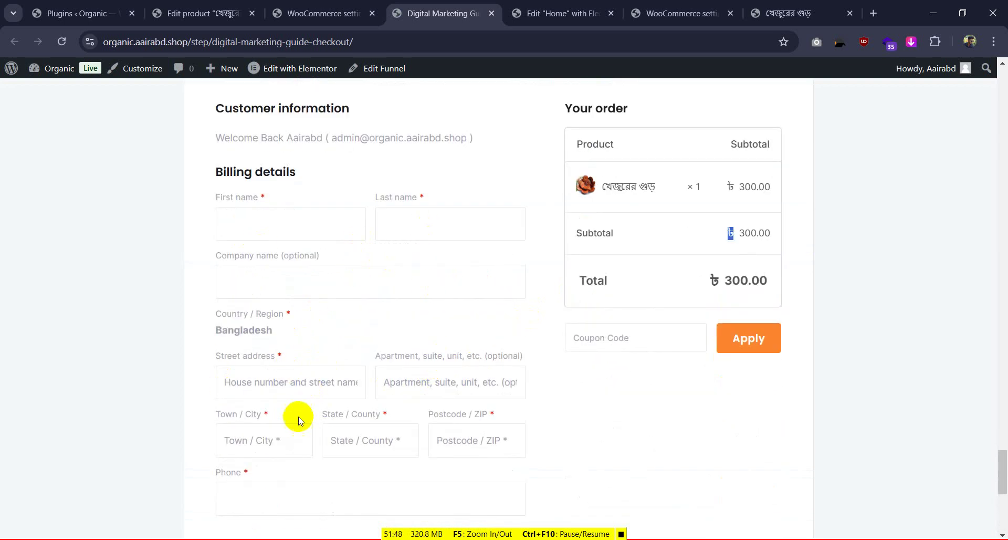
scroll(320, 357, down, 2)
scroll(399, 294, up, 4)
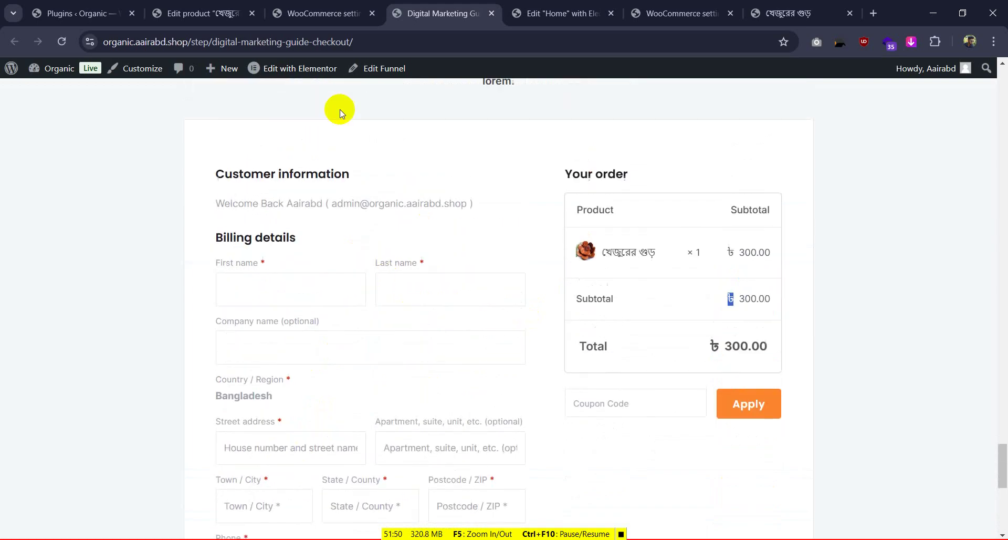
click(320, 13)
click(788, 13)
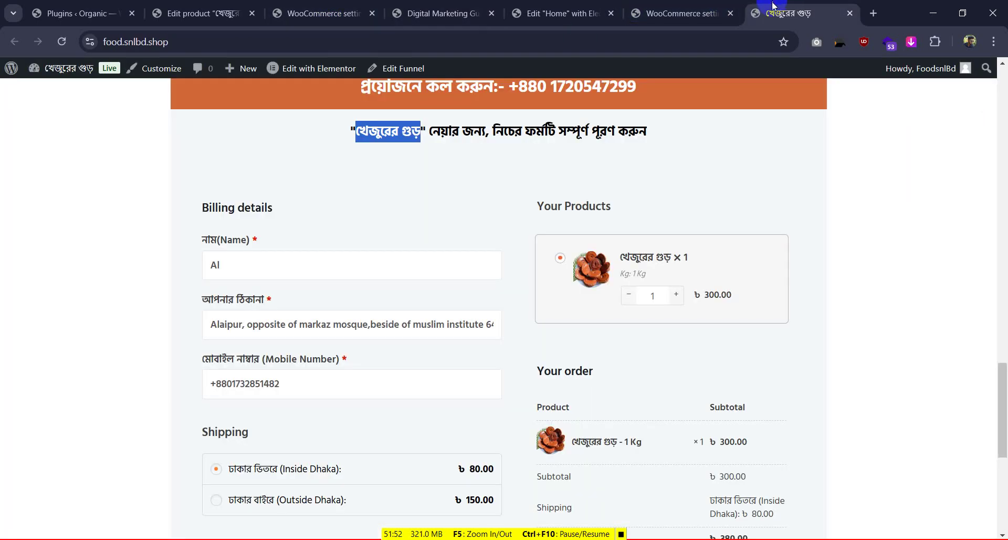
Open the Organic store's Shipping settings and start adding a new shipping zone
scroll(384, 289, down, 2)
scroll(366, 294, down, 2)
drag(236, 303, 403, 309)
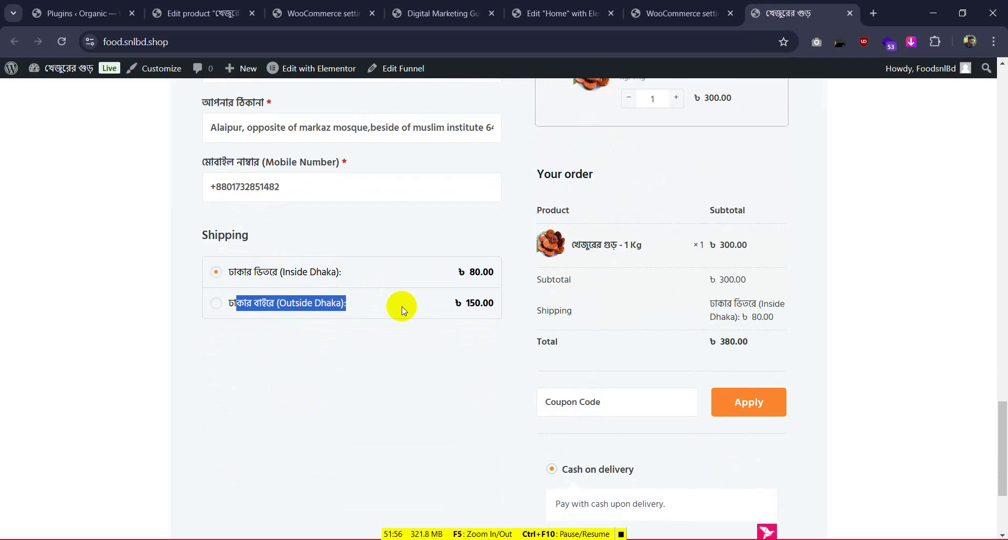
scroll(363, 282, up, 3)
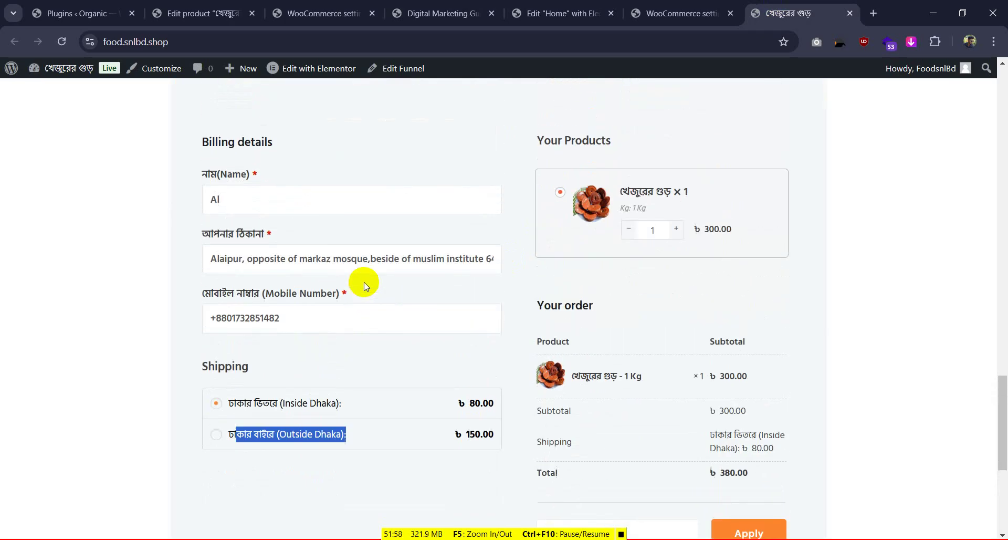
click(305, 13)
click(246, 184)
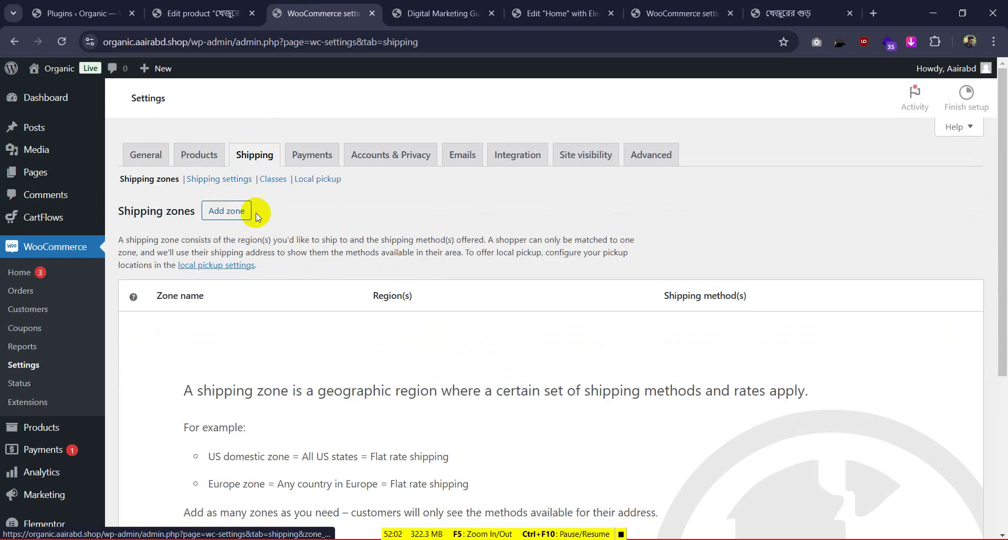
scroll(445, 320, down, 5)
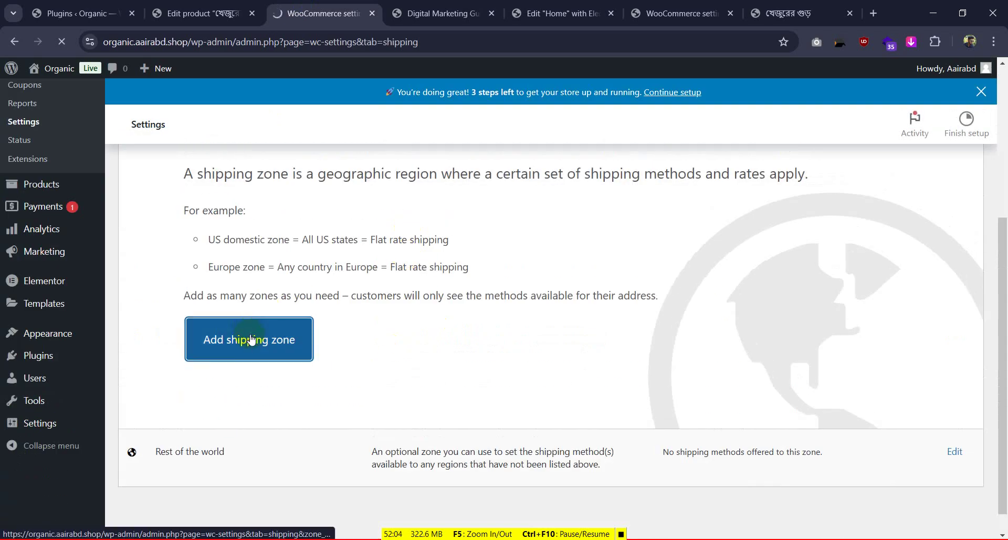
click(251, 339)
click(328, 262)
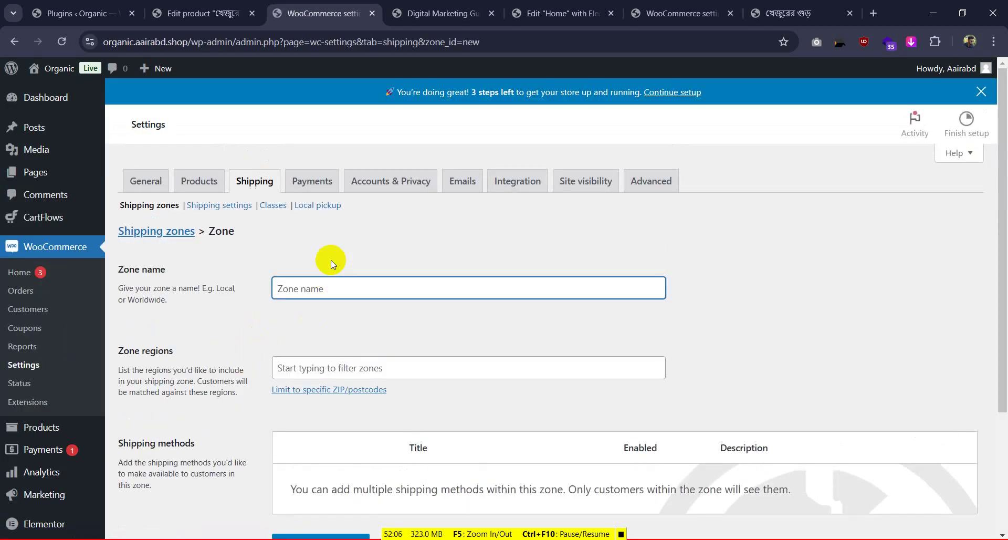
Check the reference store's Bangladesh zone and its name Shipping, then return to the new zone
click(699, 15)
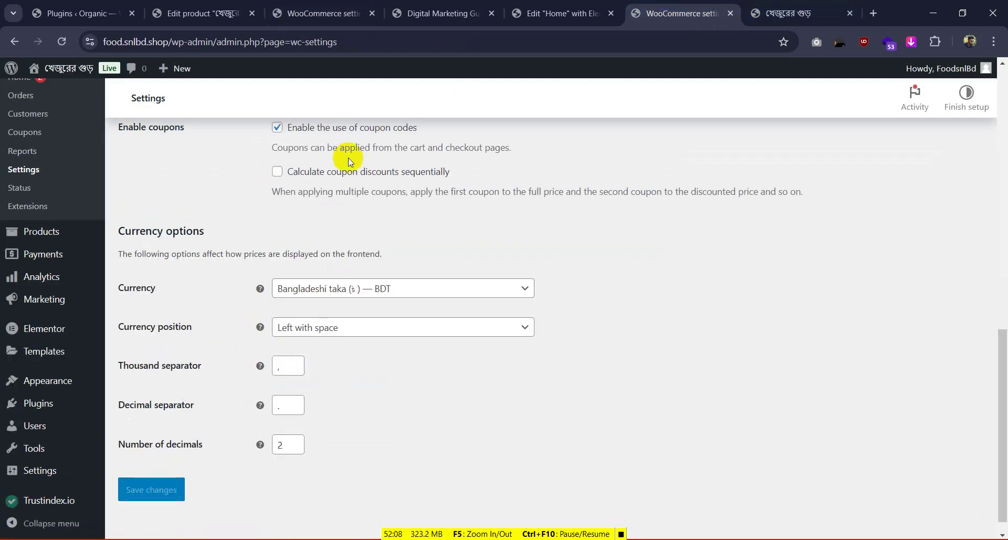
scroll(287, 228, up, 6)
scroll(288, 228, up, 6)
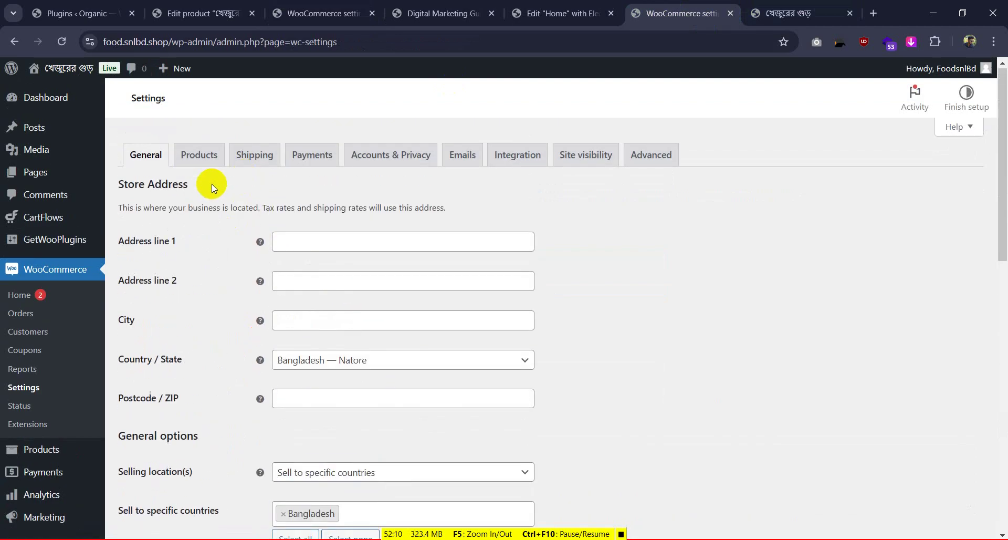
click(236, 161)
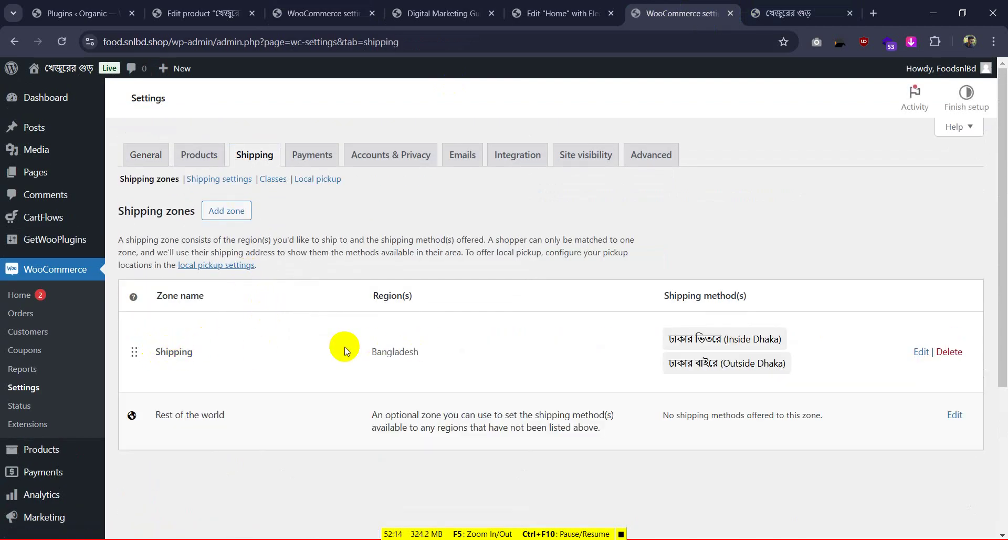
click(358, 352)
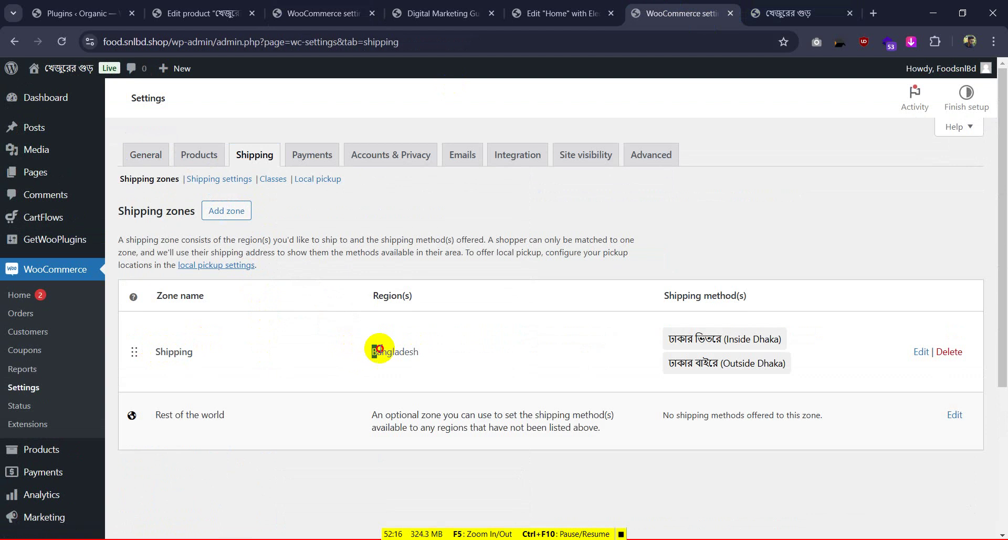
drag(376, 349, 456, 351)
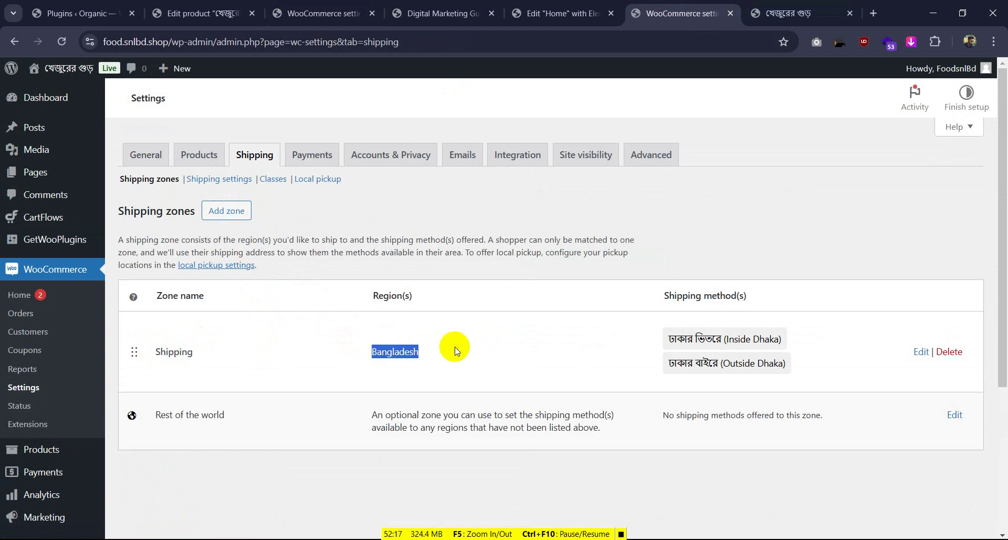
click(921, 352)
click(231, 257)
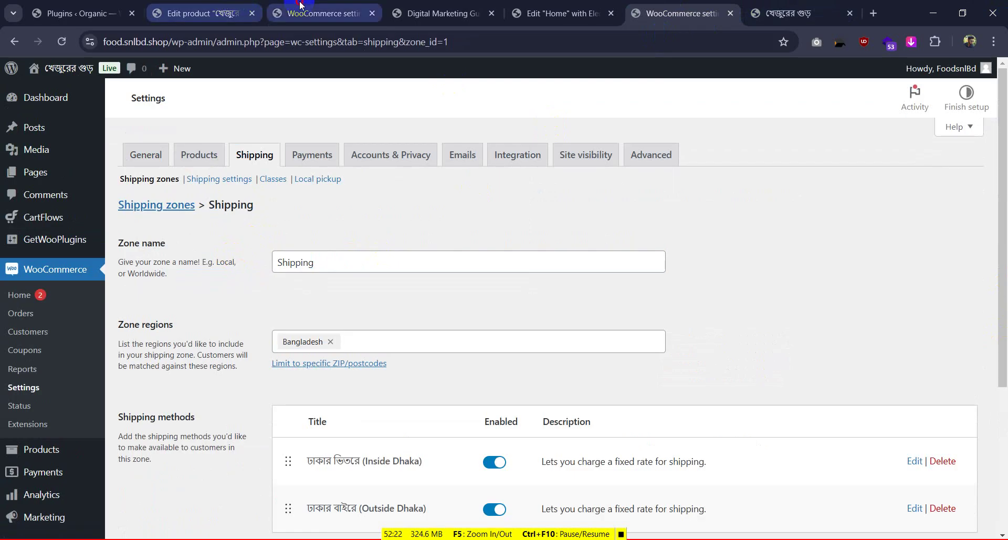
click(318, 13)
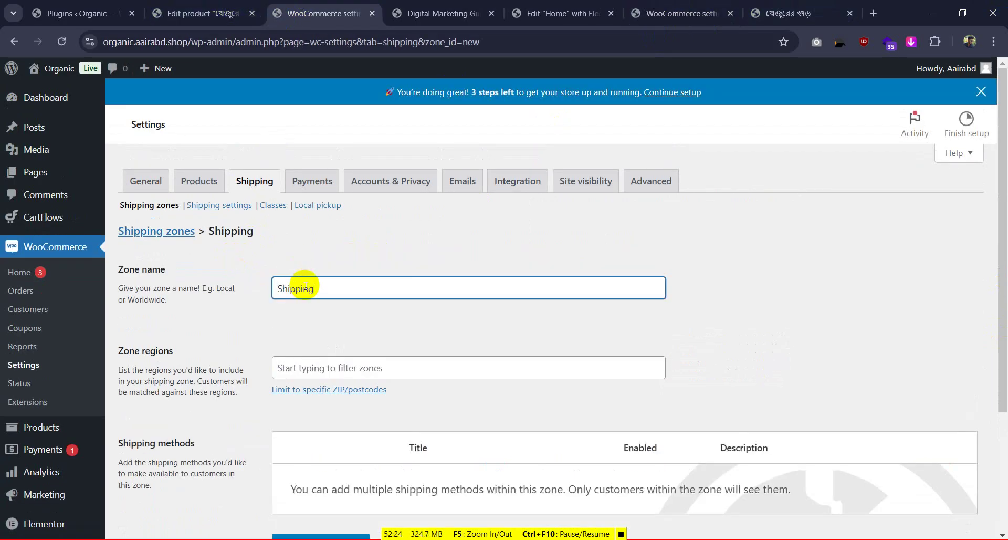
Start a flat-rate shipping method and copy the Inside Dhaka label from the reference checkout
scroll(428, 253, down, 3)
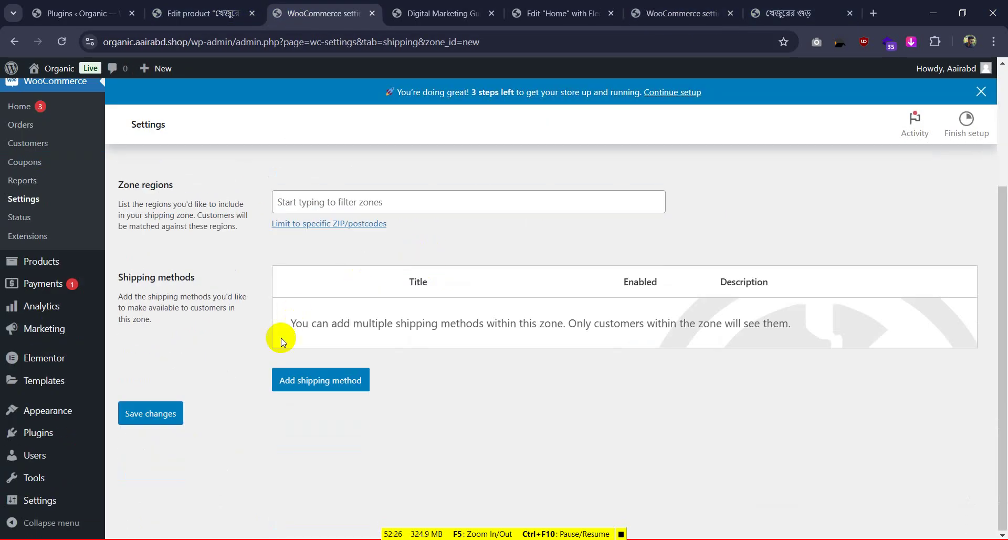
click(326, 388)
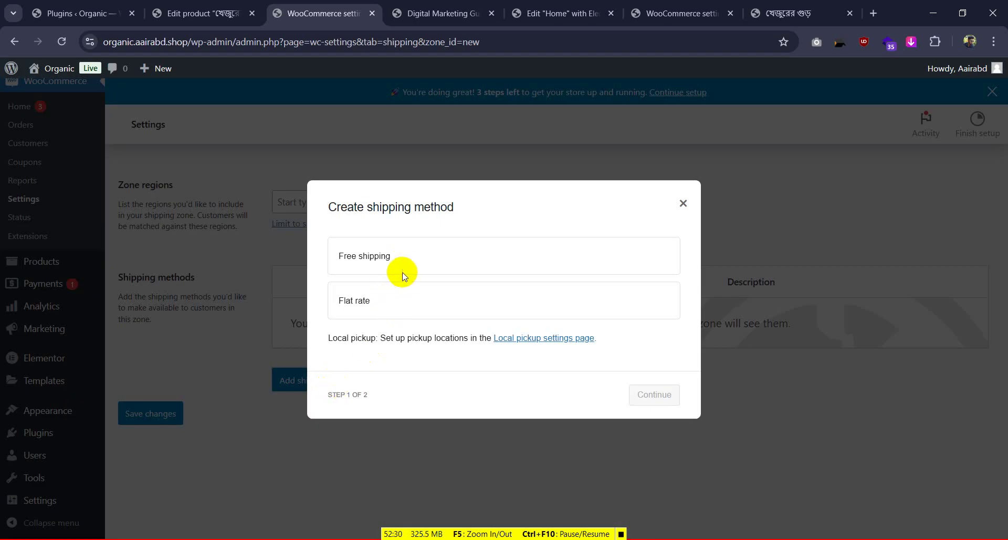
click(397, 297)
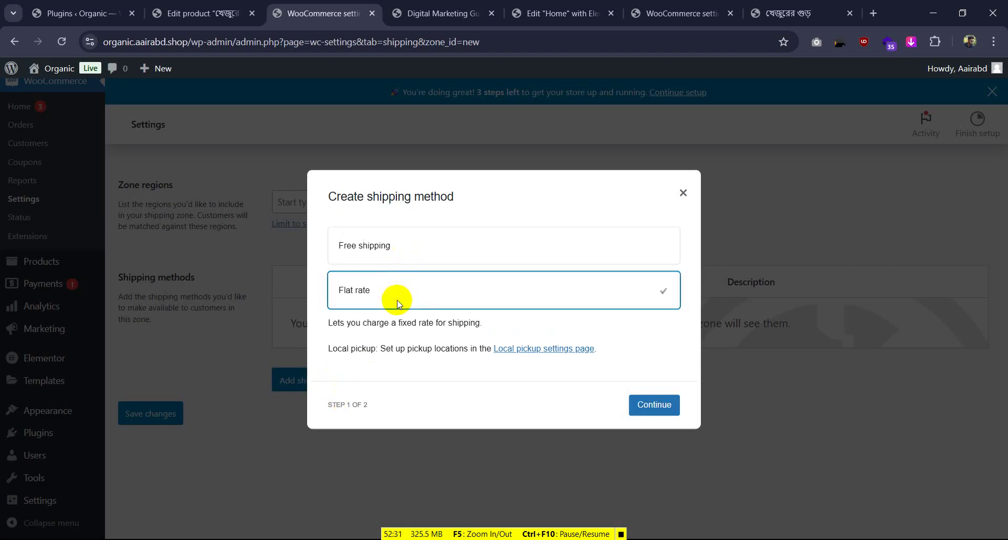
click(650, 403)
click(788, 13)
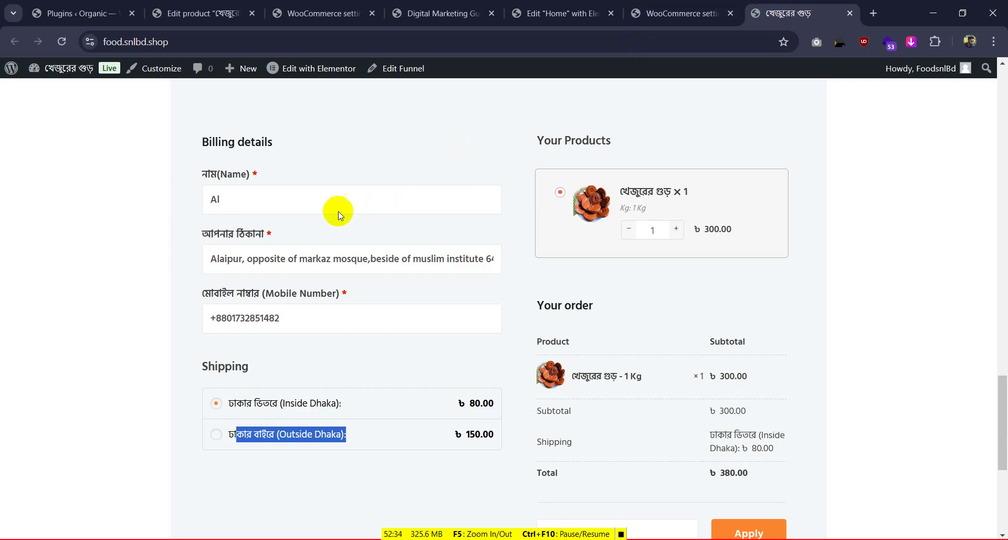
drag(234, 408, 346, 405)
key(ctrl+c)
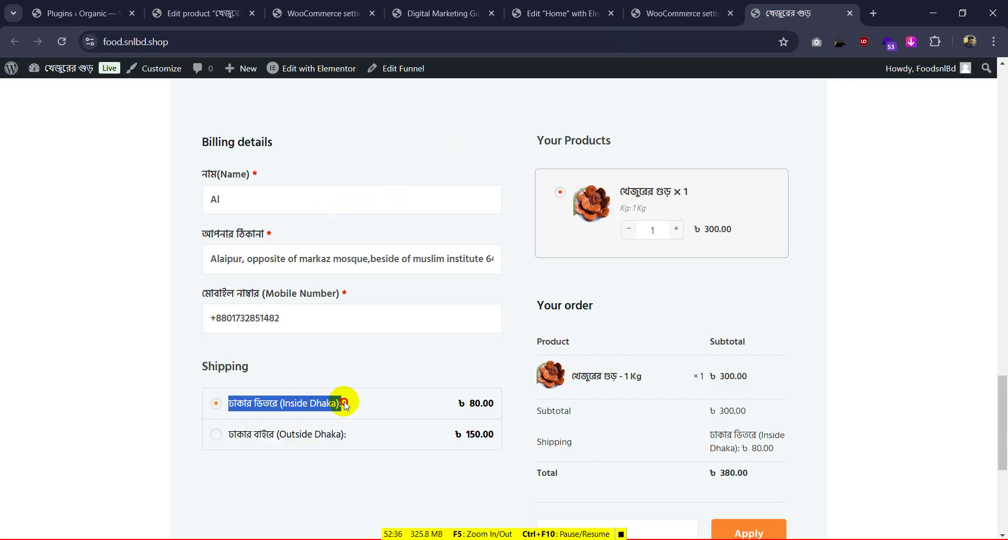
click(681, 5)
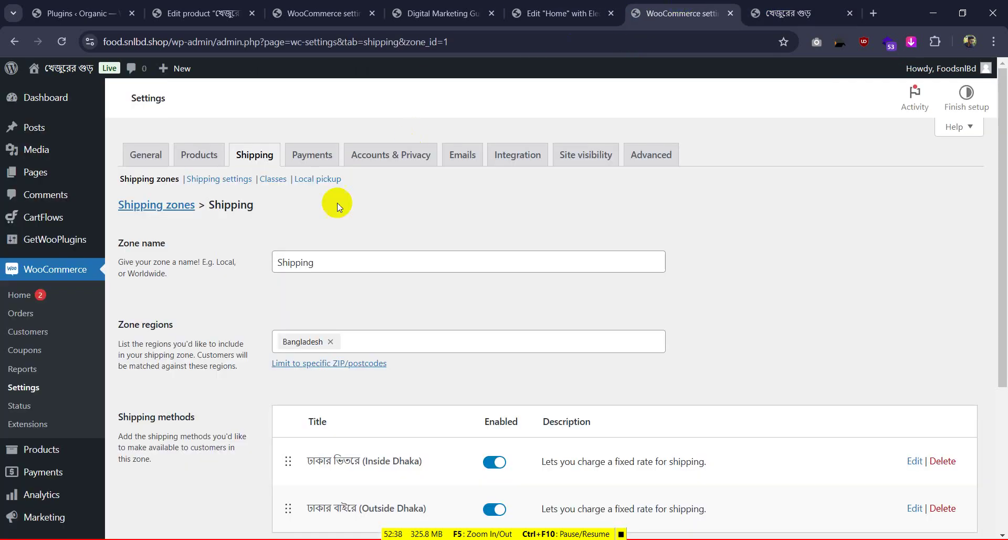
scroll(331, 263, down, 4)
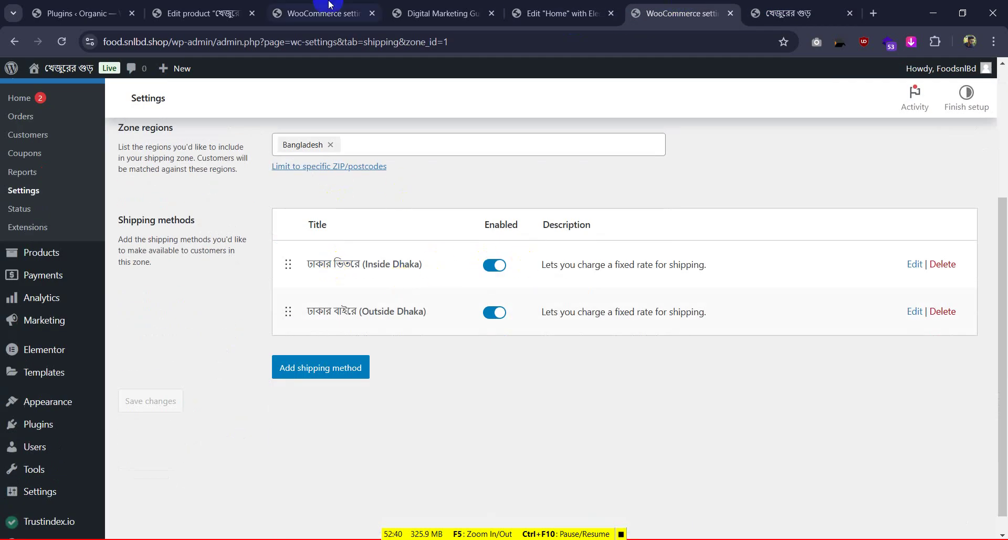
click(199, 13)
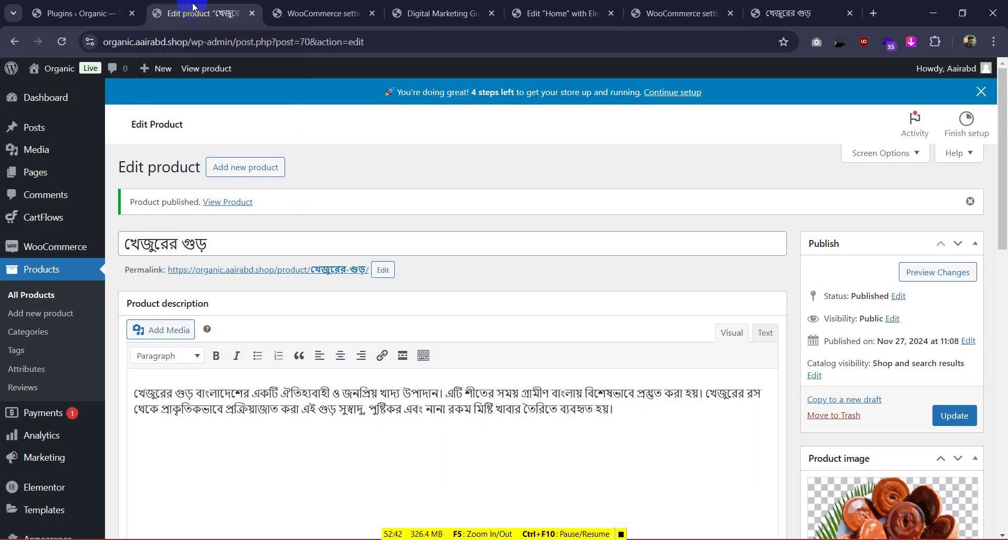
click(308, 11)
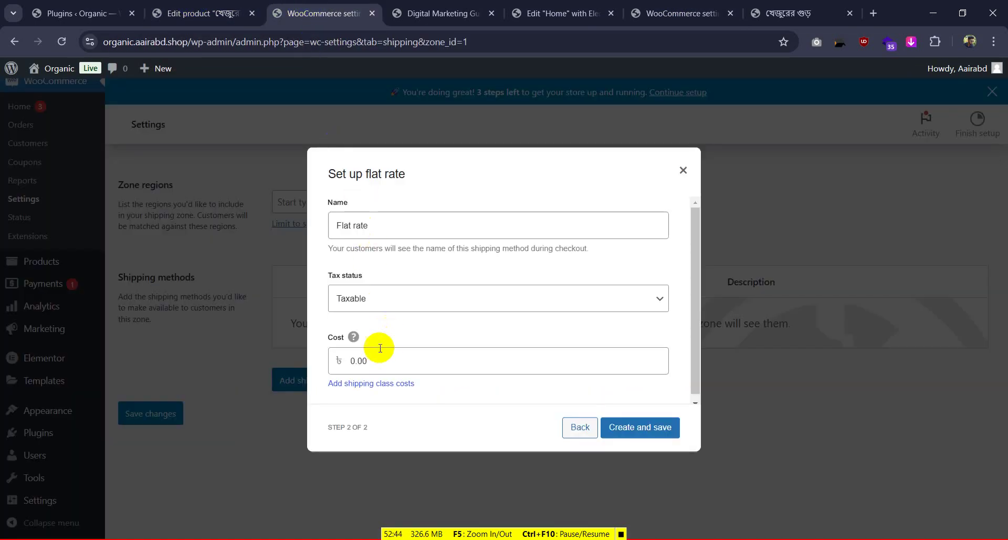
Name the flat rate Inside Dhaka (ঢাকার ভিতরে) with cost 80 and create it
drag(369, 361, 319, 358)
click(283, 229)
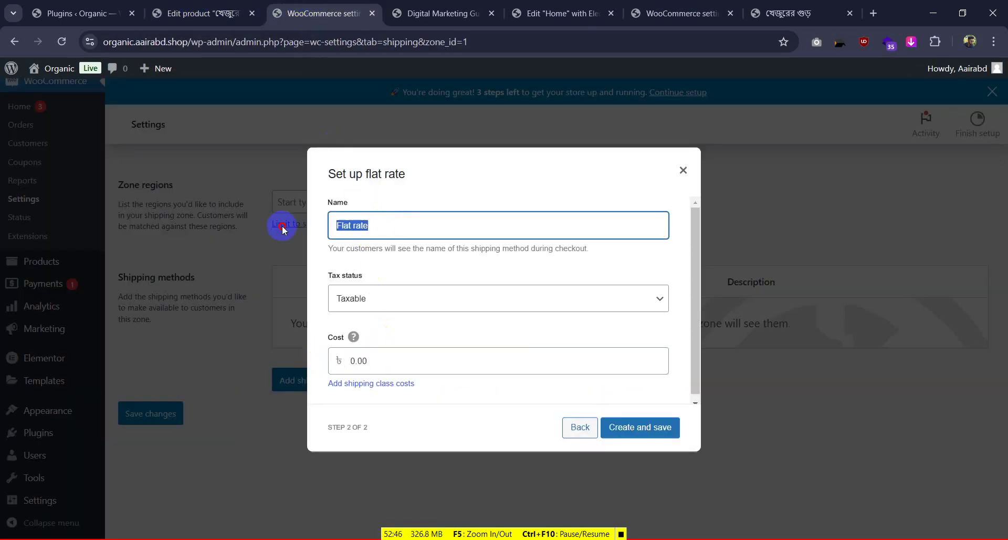
key(ctrl+v)
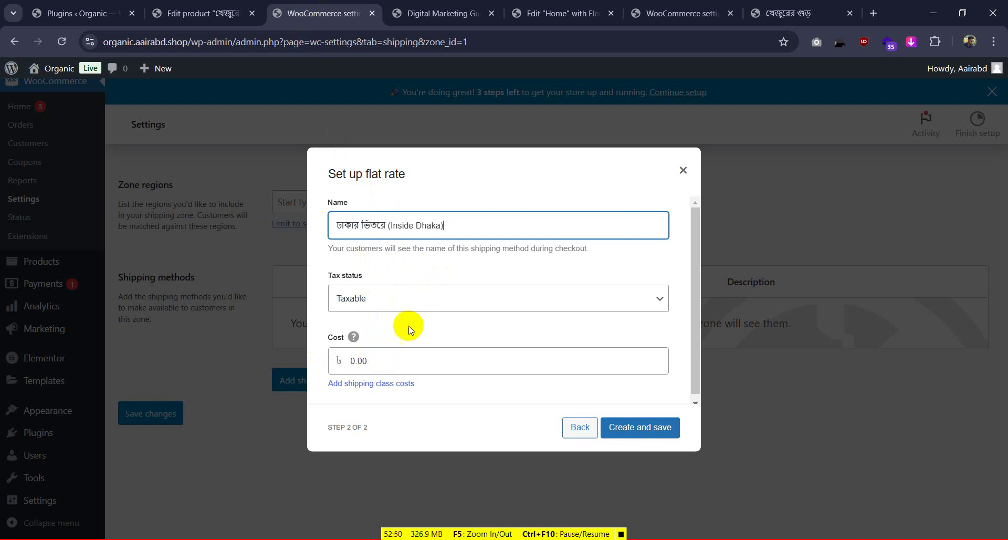
click(333, 357)
text(800)
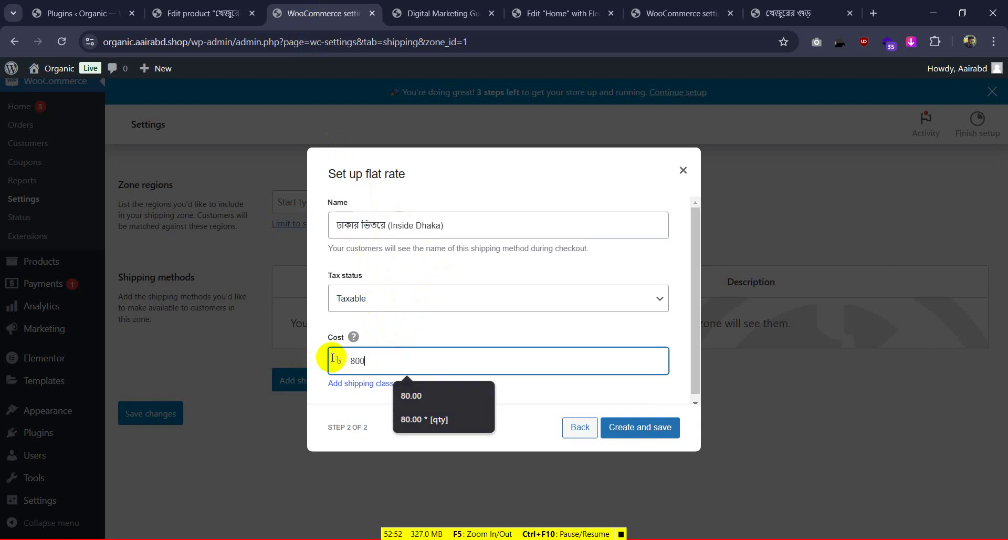
key(BackSpace)
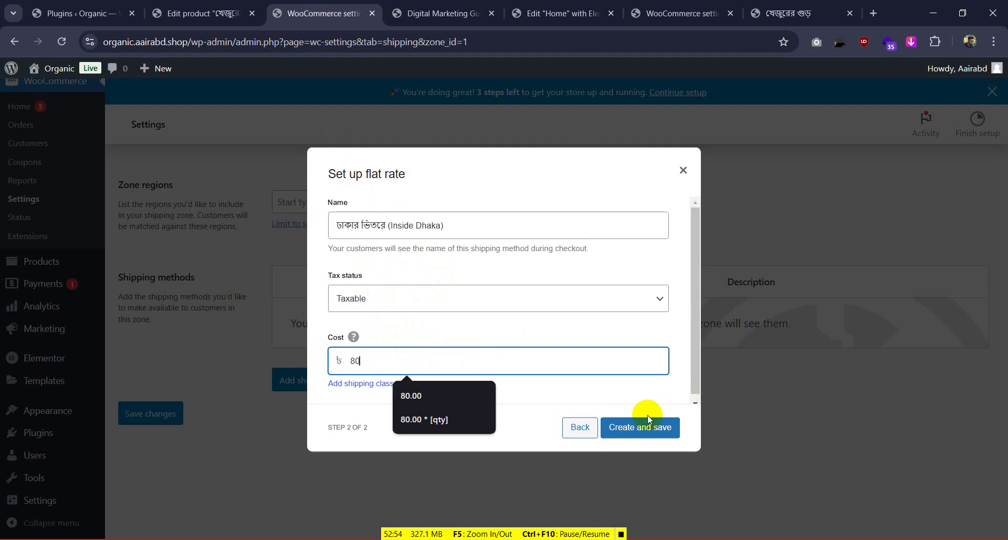
click(649, 418)
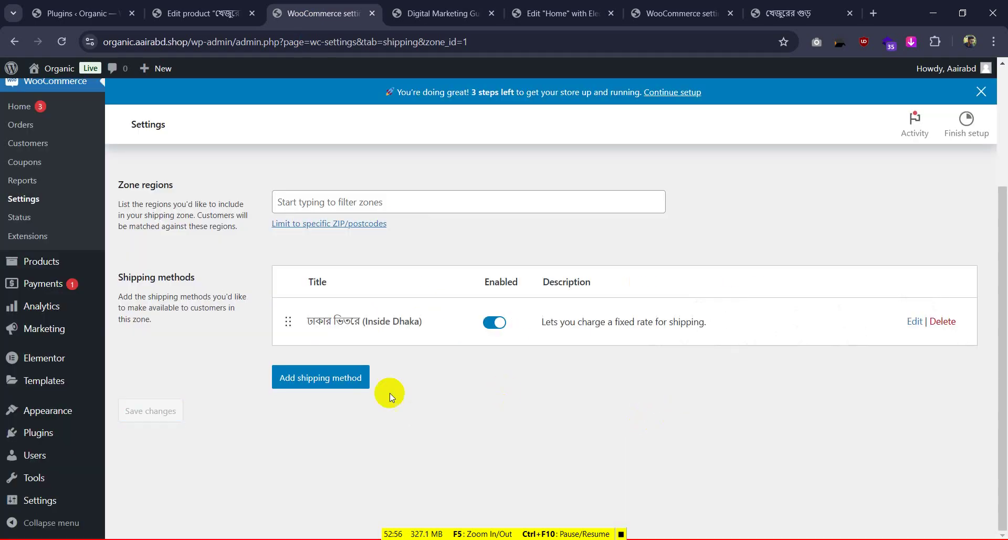
Add a second flat rate named Outside Dhaka (ঢাকার বাইরে), cost 150, tax status None
click(326, 376)
click(793, 13)
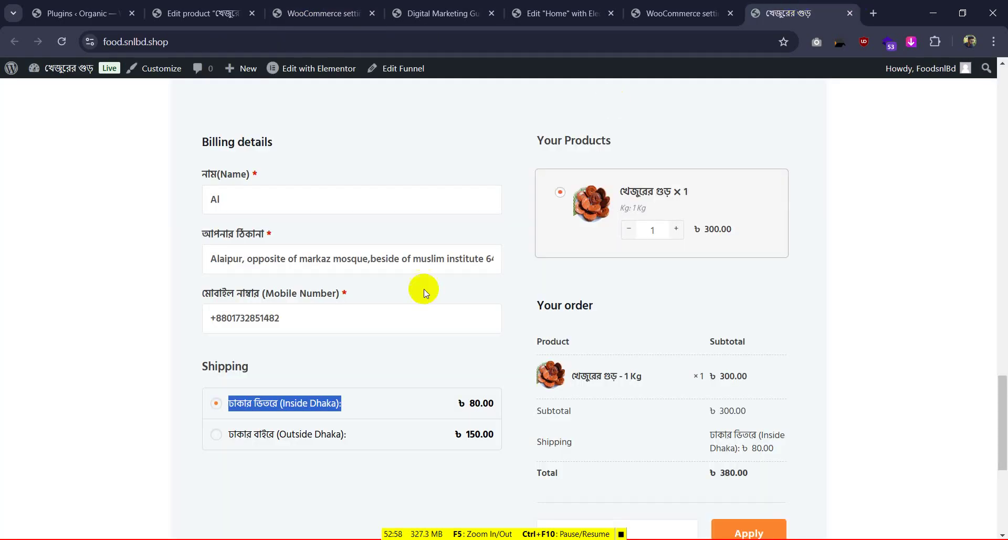
drag(362, 434, 237, 437)
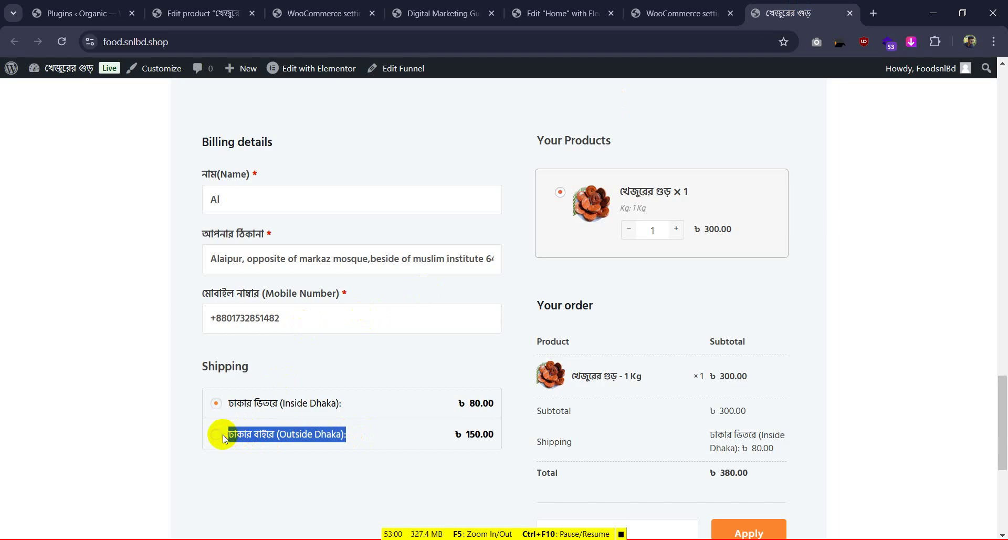
click(321, 13)
click(387, 300)
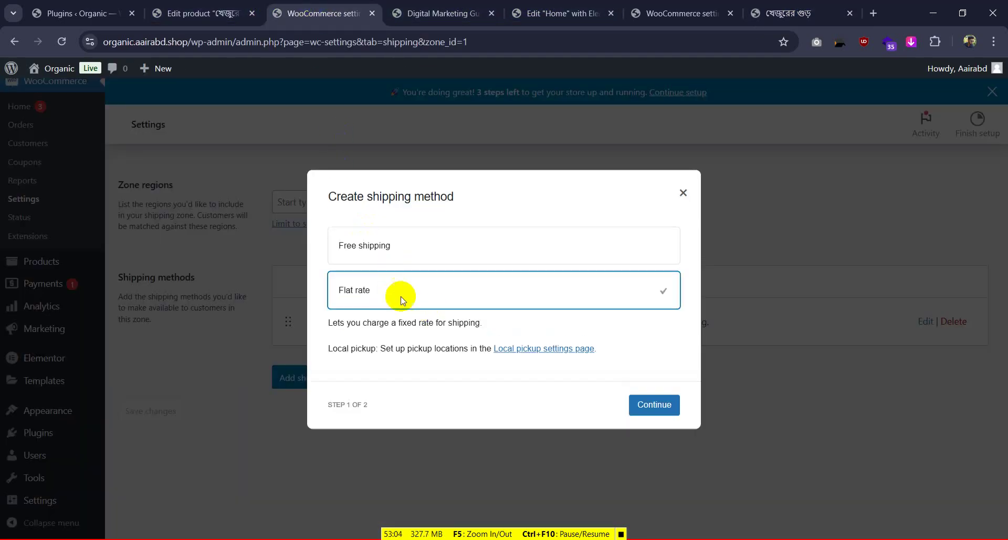
click(654, 404)
triple_click(394, 227)
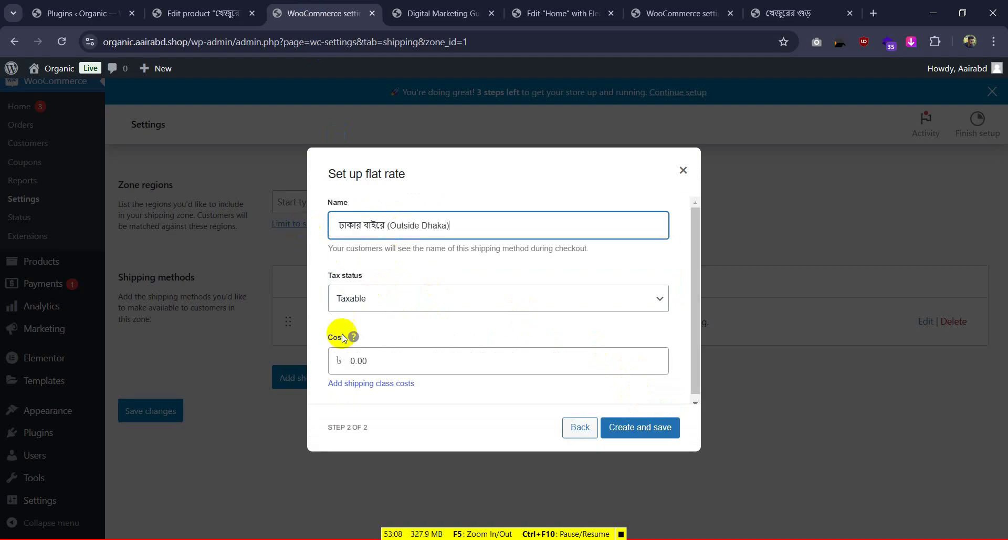
drag(370, 361, 330, 359)
text(150)
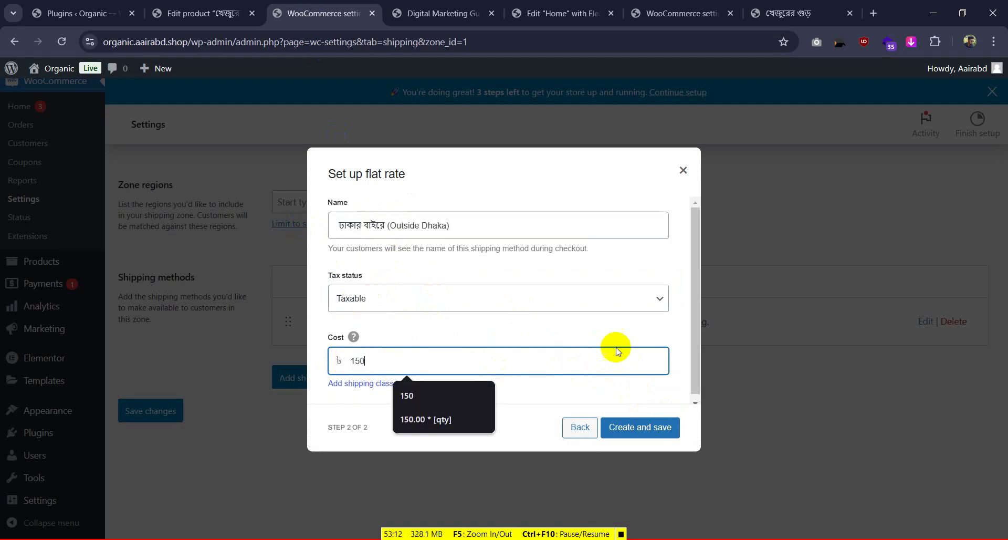
click(630, 298)
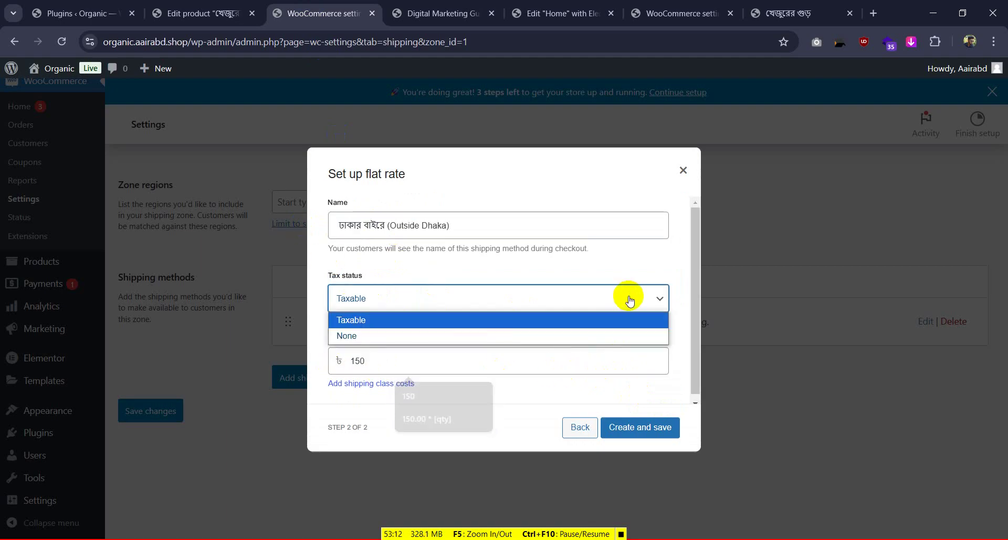
click(473, 336)
click(628, 425)
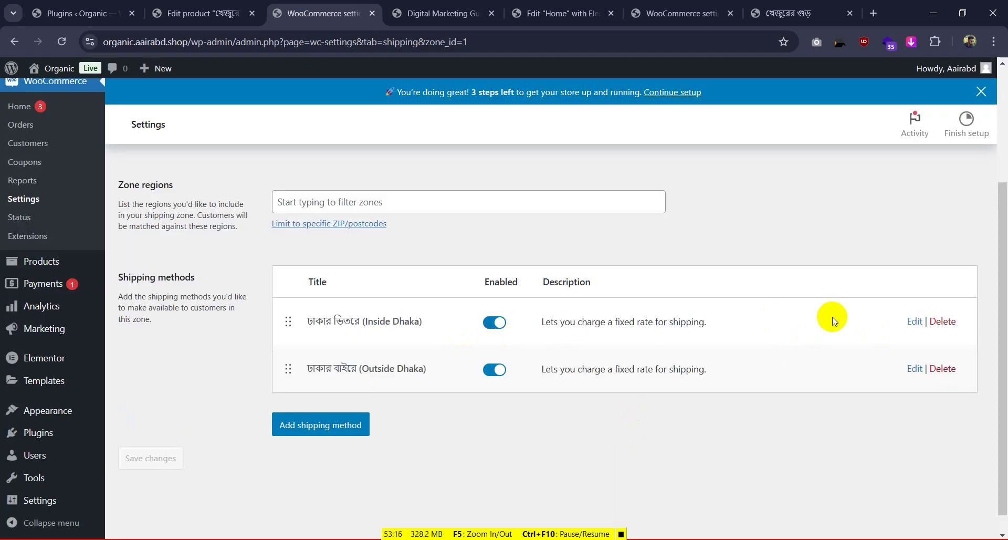
Change the Inside Dhaka rate's tax status to None and save it
click(913, 322)
click(442, 294)
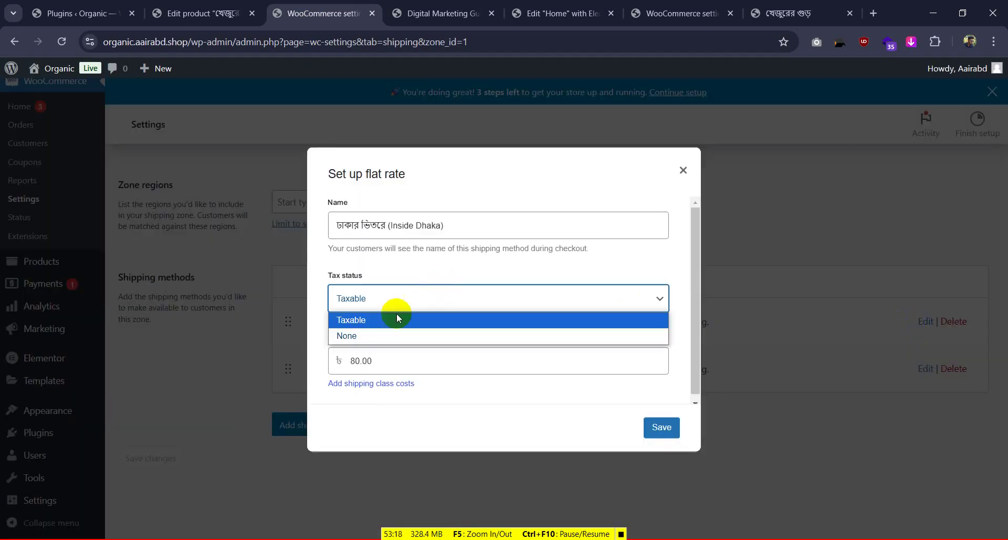
click(355, 333)
click(663, 427)
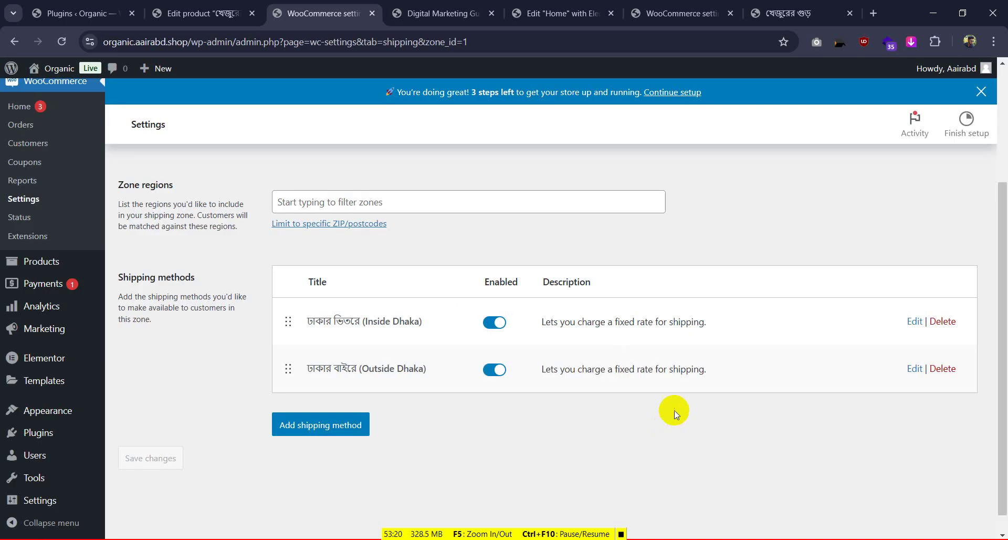
scroll(278, 294, up, 3)
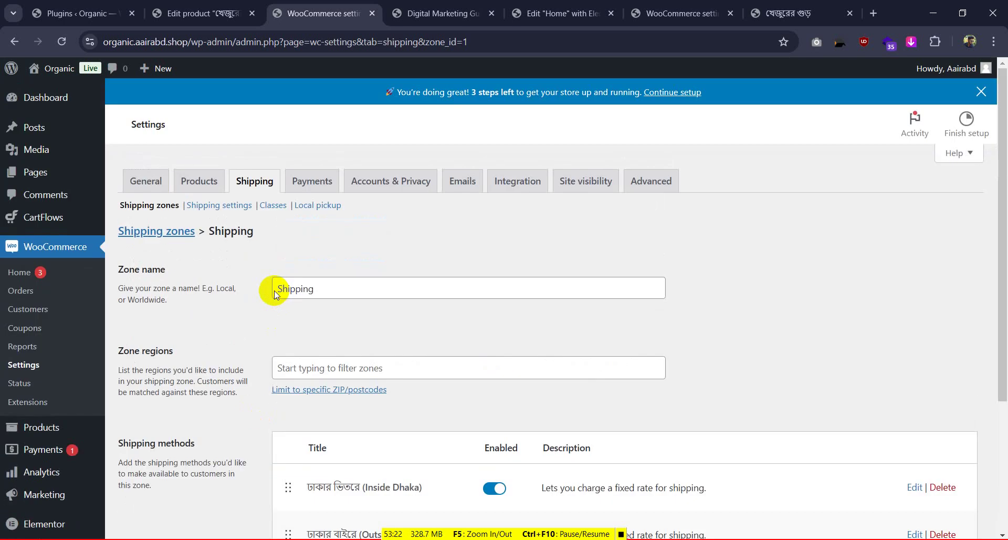
Scroll through the Digital Marketing Guide checkout to check its shipping section
click(440, 12)
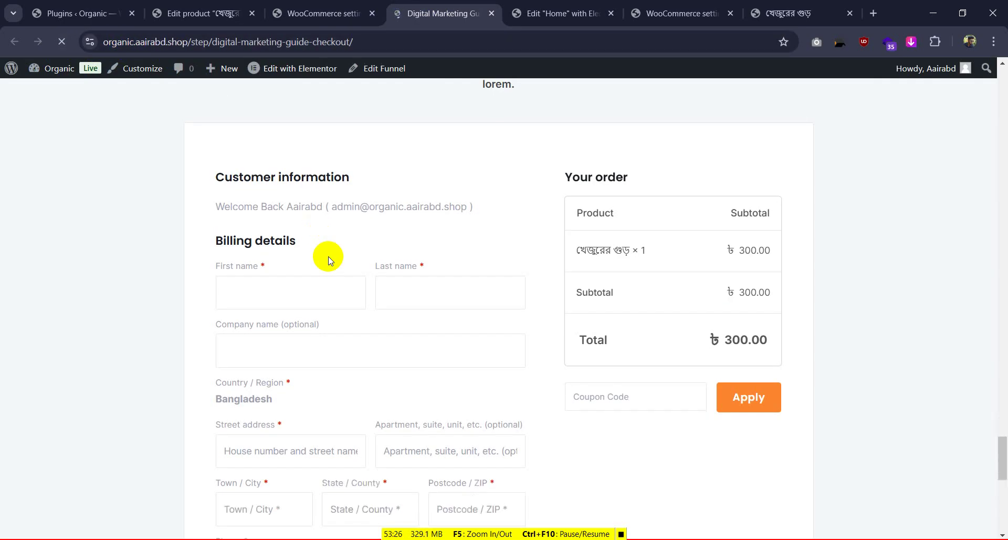
scroll(416, 289, down, 10)
scroll(386, 323, up, 12)
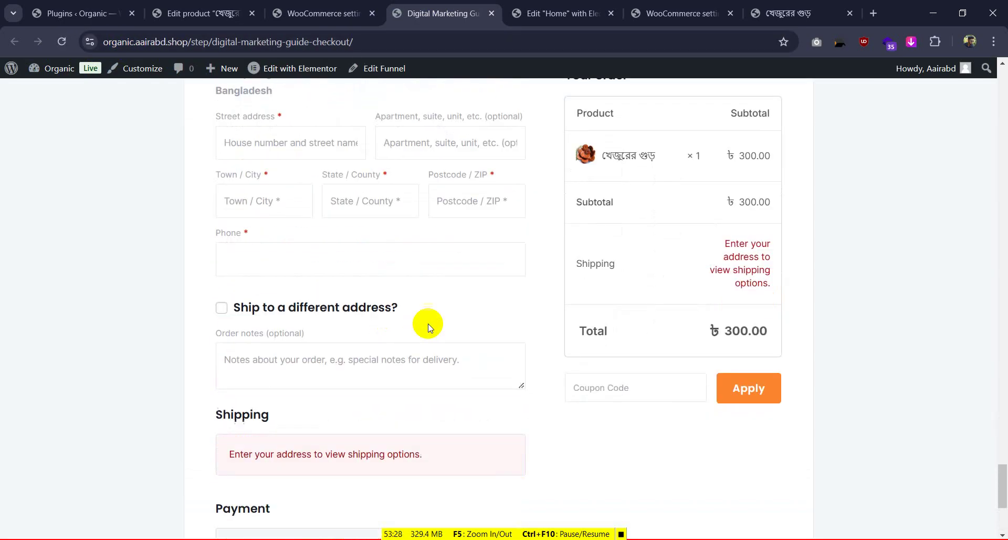
scroll(406, 326, down, 5)
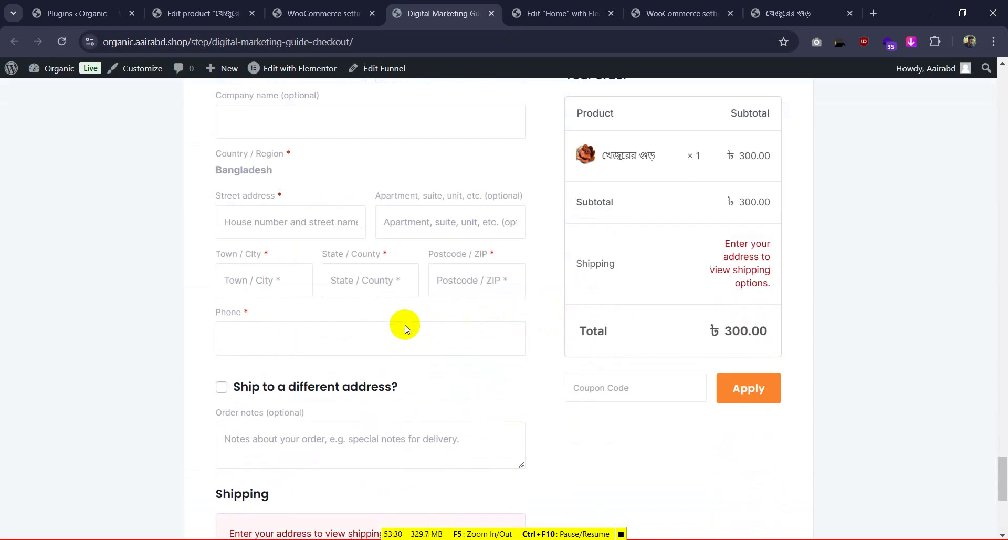
scroll(406, 325, up, 4)
scroll(406, 325, down, 10)
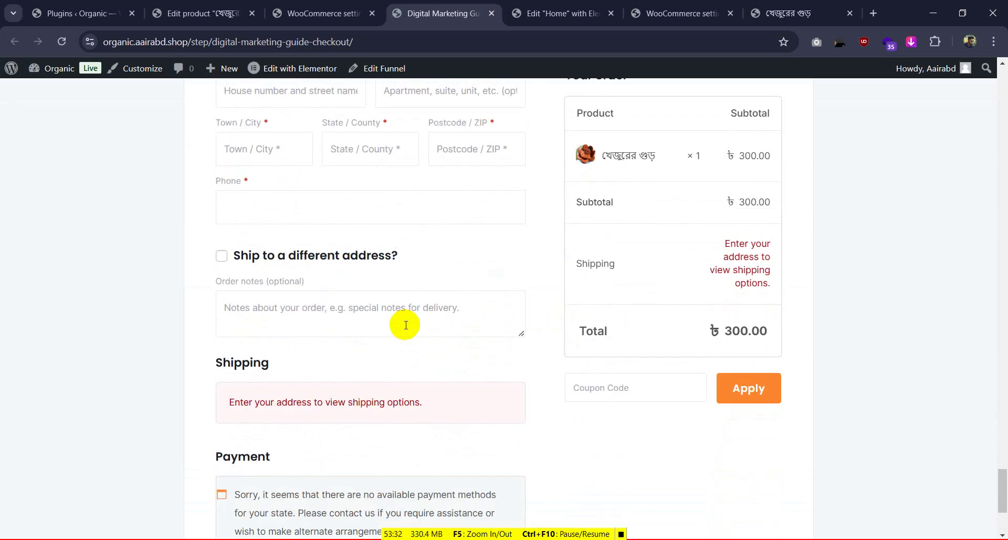
Go back to the WooCommerce shipping zones list and reopen the Shipping zone
click(324, 13)
scroll(313, 318, down, 5)
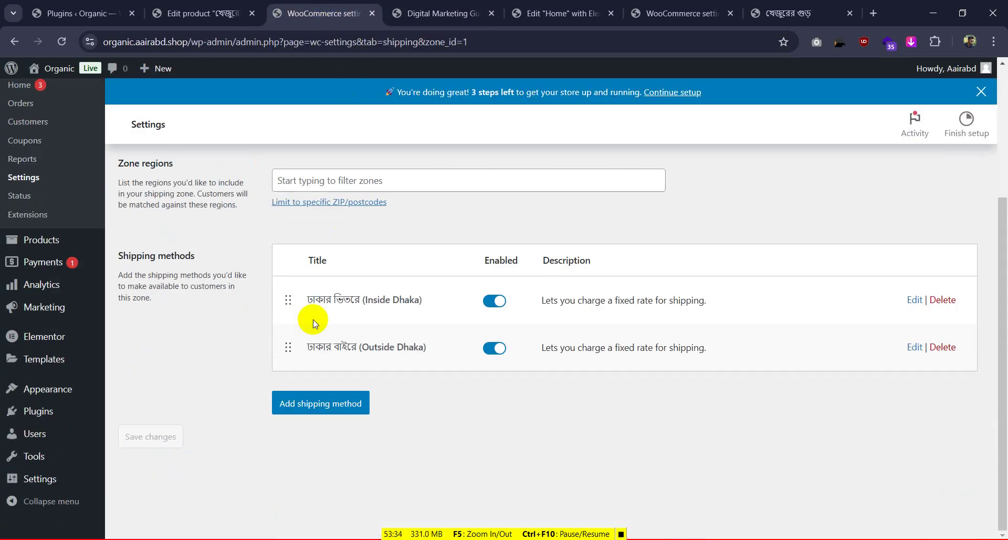
scroll(248, 262, up, 5)
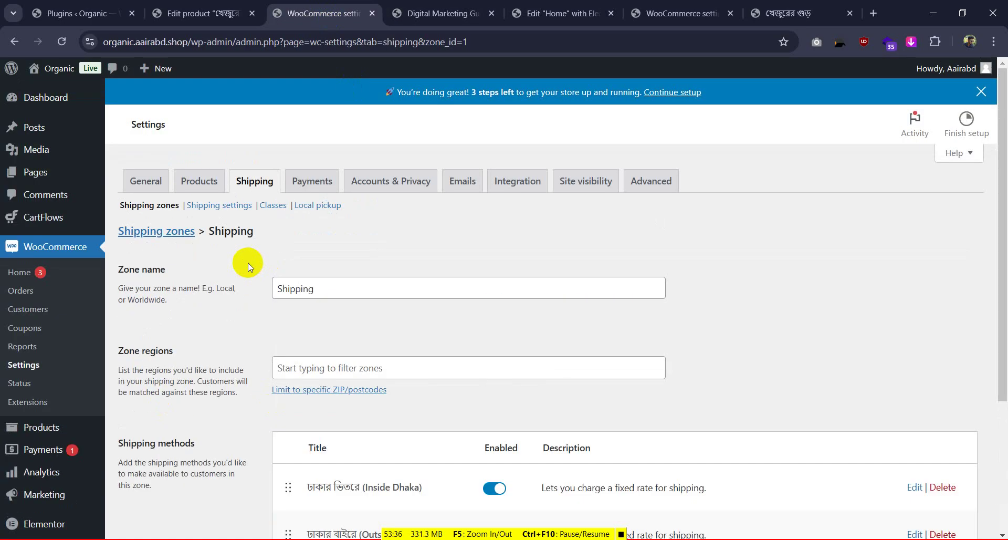
scroll(248, 261, down, 3)
scroll(243, 203, up, 3)
click(146, 209)
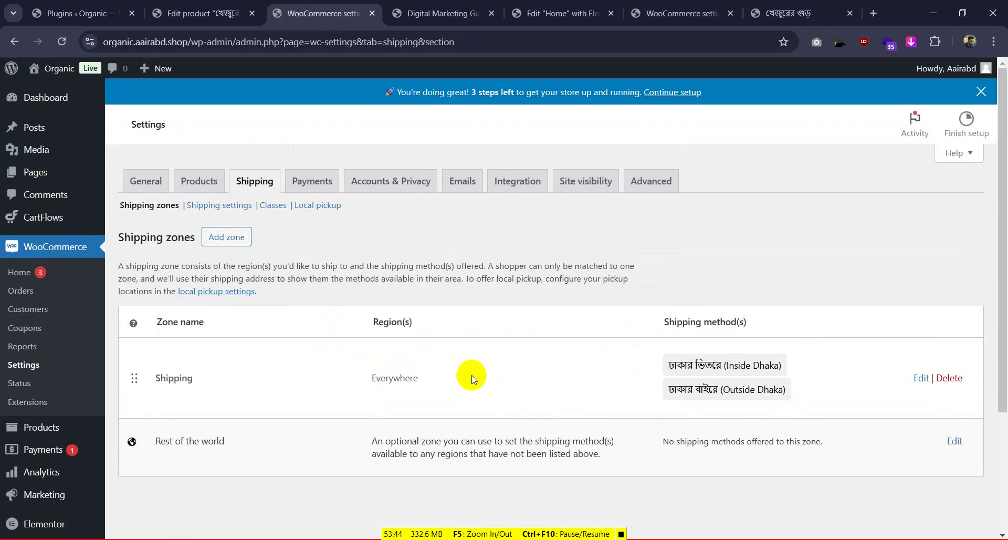
click(922, 379)
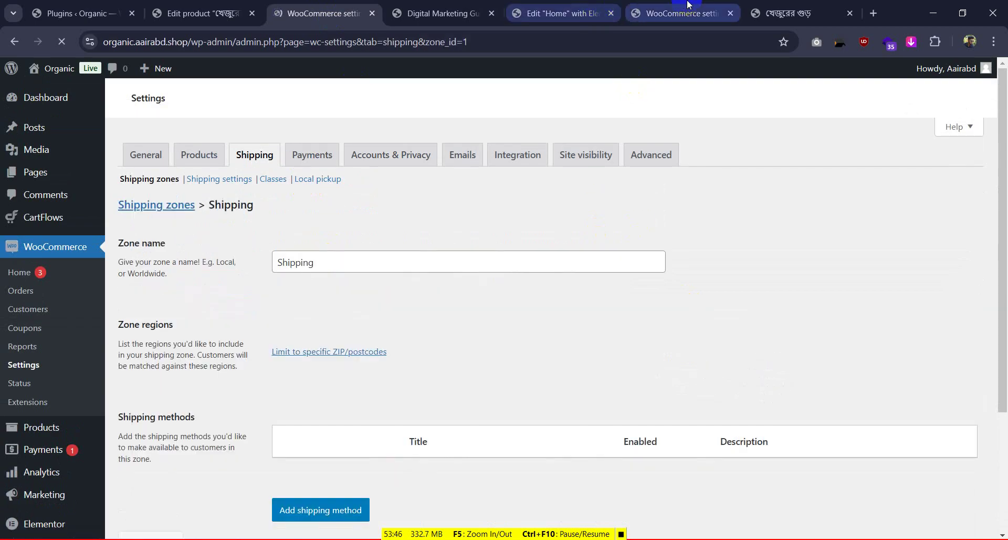
Set the Shipping zone's region to Bangladesh and save the zone
click(689, 4)
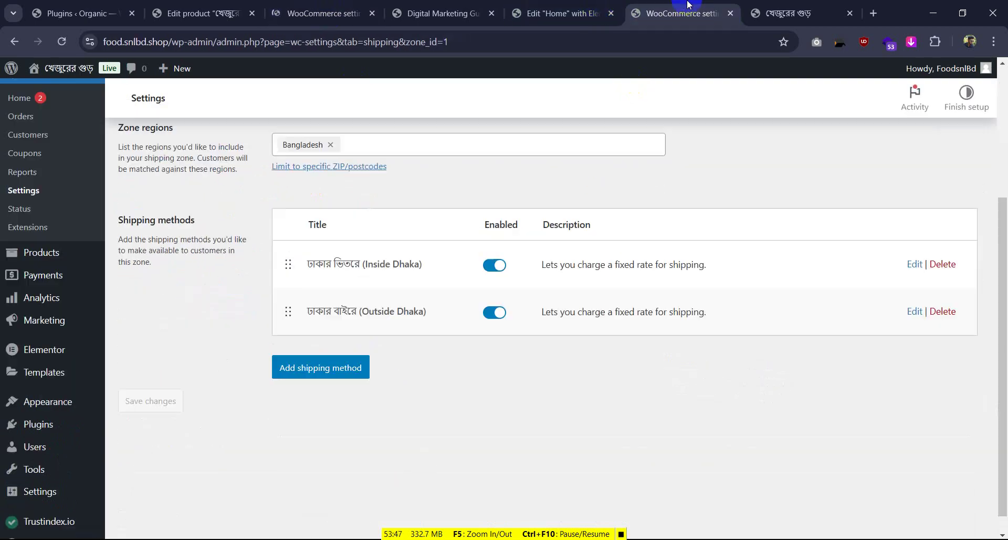
click(301, 11)
scroll(338, 352, down, 3)
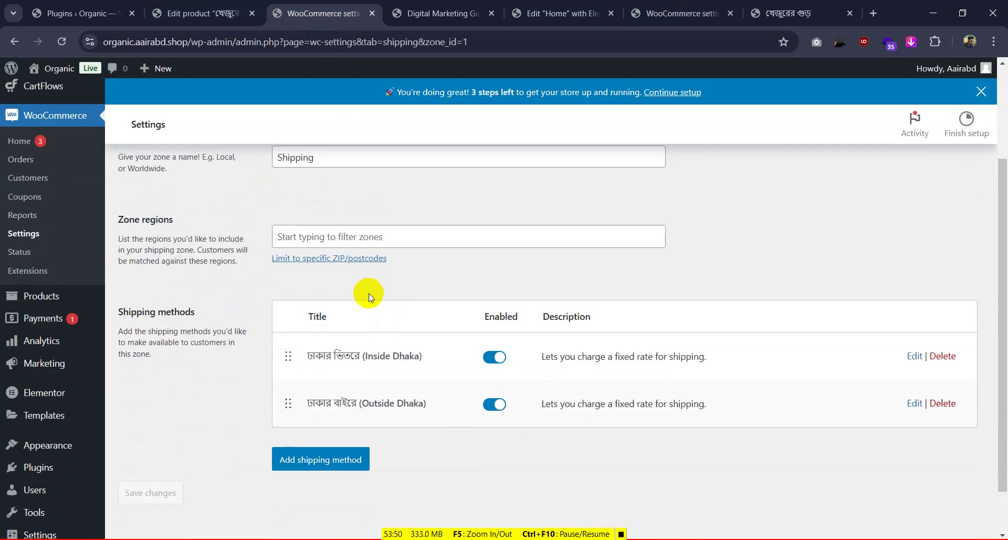
click(349, 240)
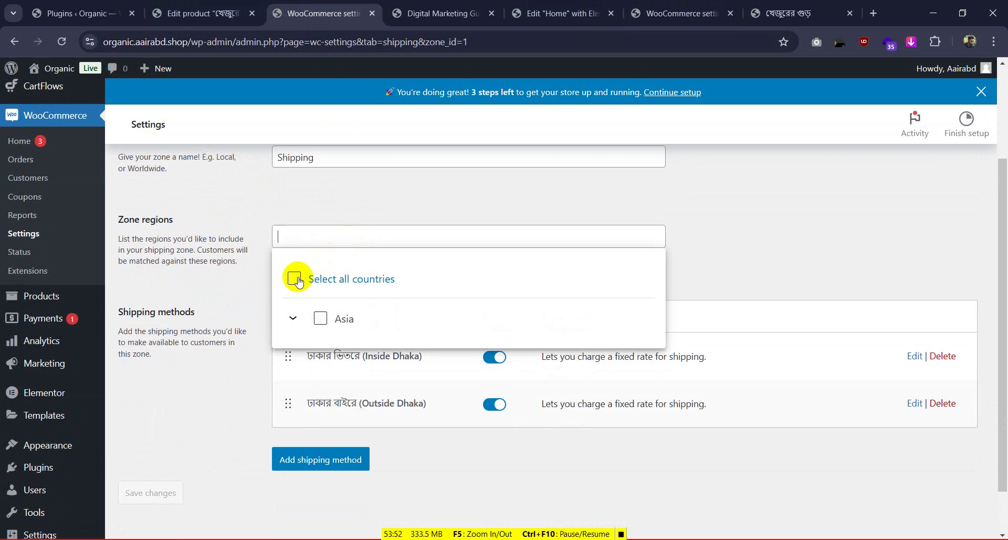
text(ba)
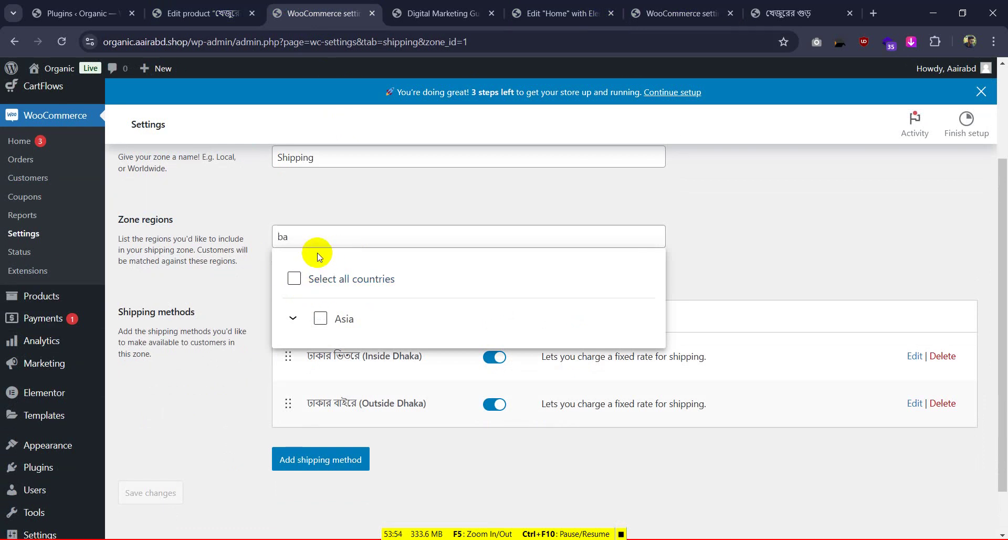
text(n)
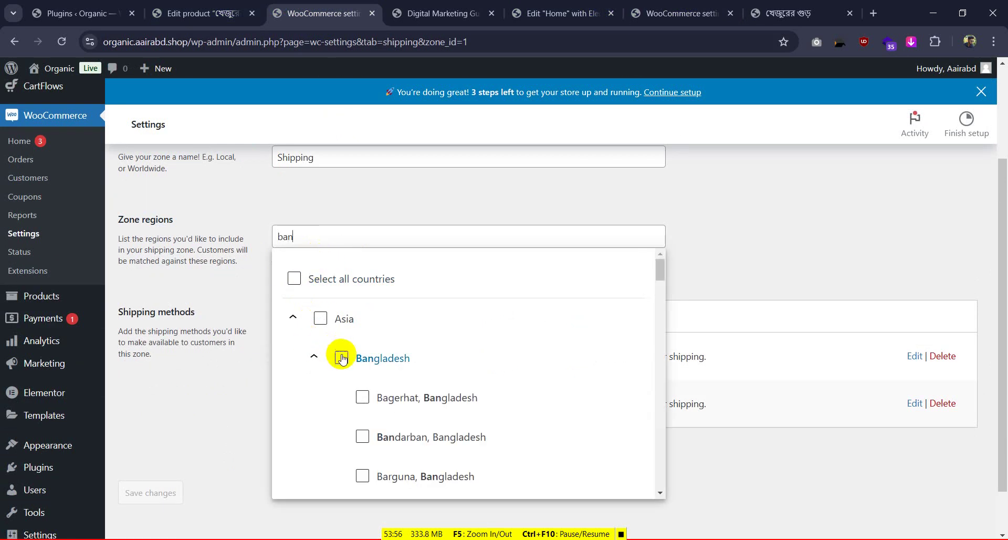
click(341, 358)
click(394, 200)
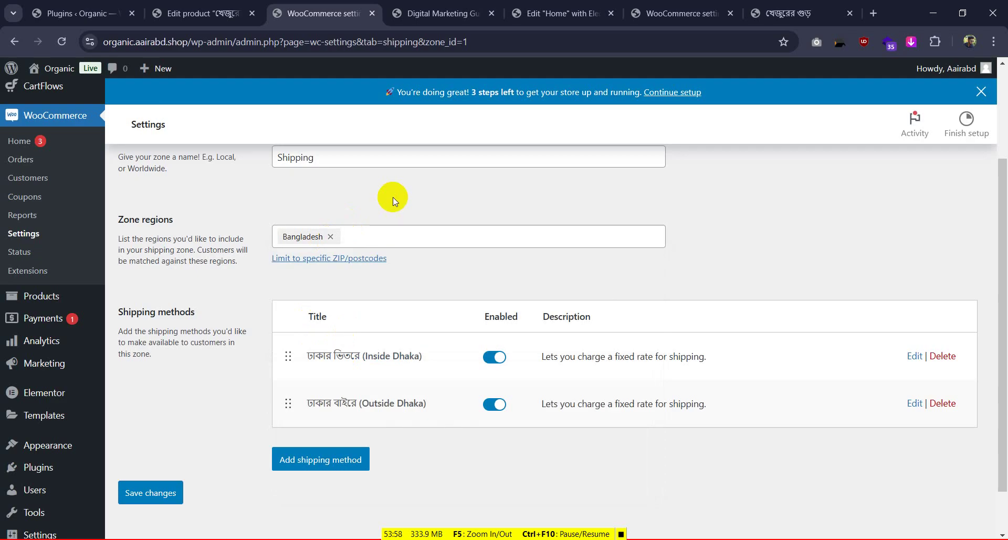
click(151, 496)
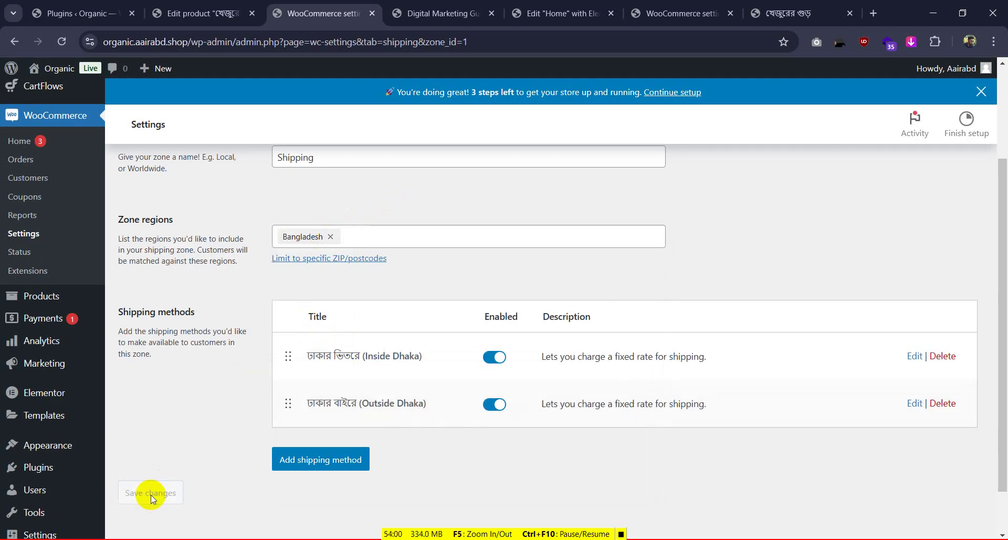
Glance at the other store's shipping zone, then reload the Digital Marketing Guide checkout
click(665, 6)
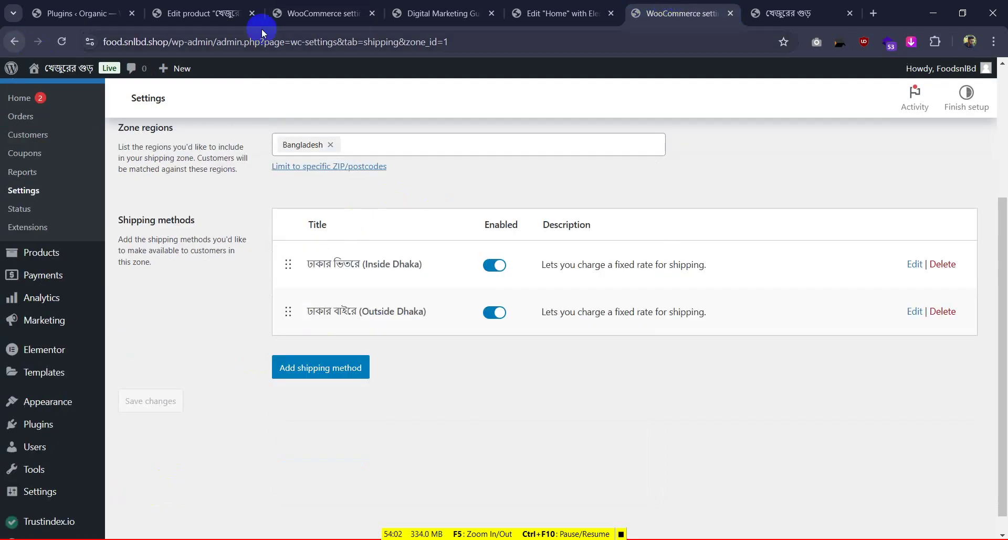
click(444, 13)
click(62, 41)
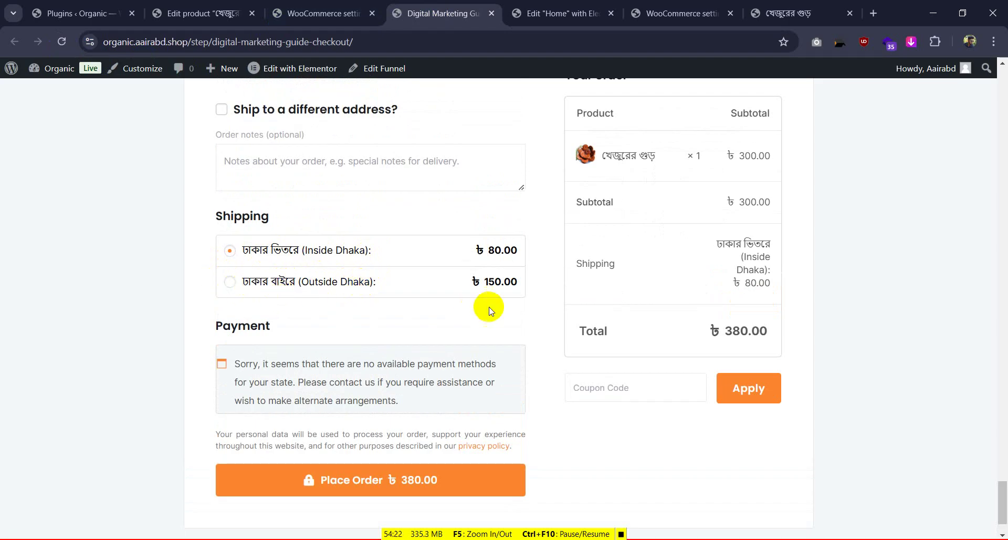
Compare the checkout's Inside Dhaka ৳80 / Outside Dhaka ৳150 shipping with the food.snlbd.shop checkout
scroll(541, 379, up, 2)
scroll(402, 396, up, 4)
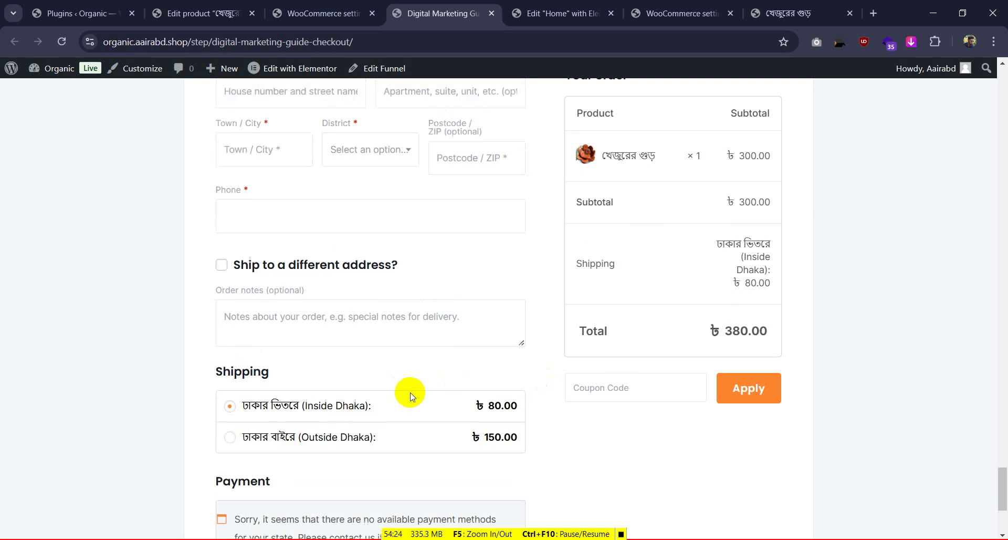
scroll(420, 320, down, 4)
scroll(273, 381, down, 3)
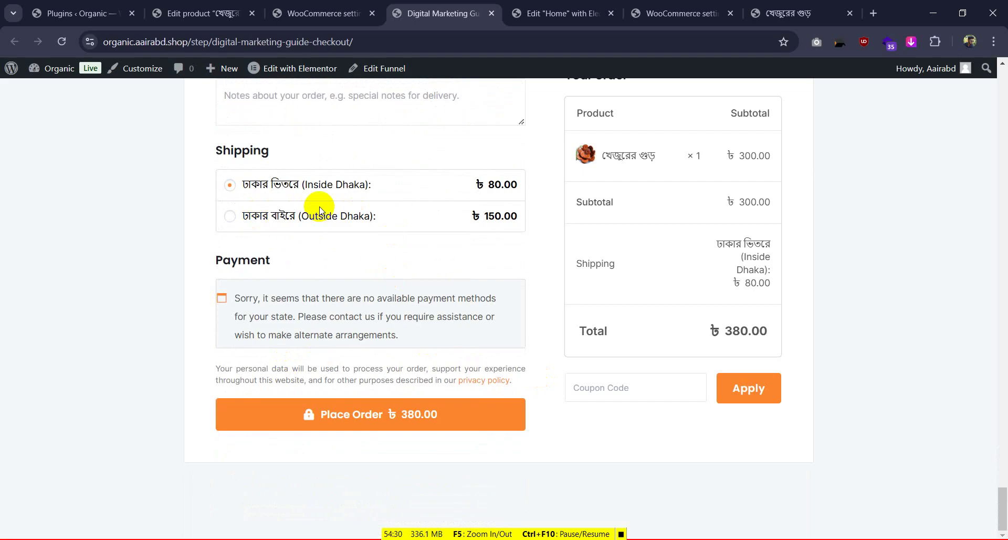
scroll(423, 198, up, 2)
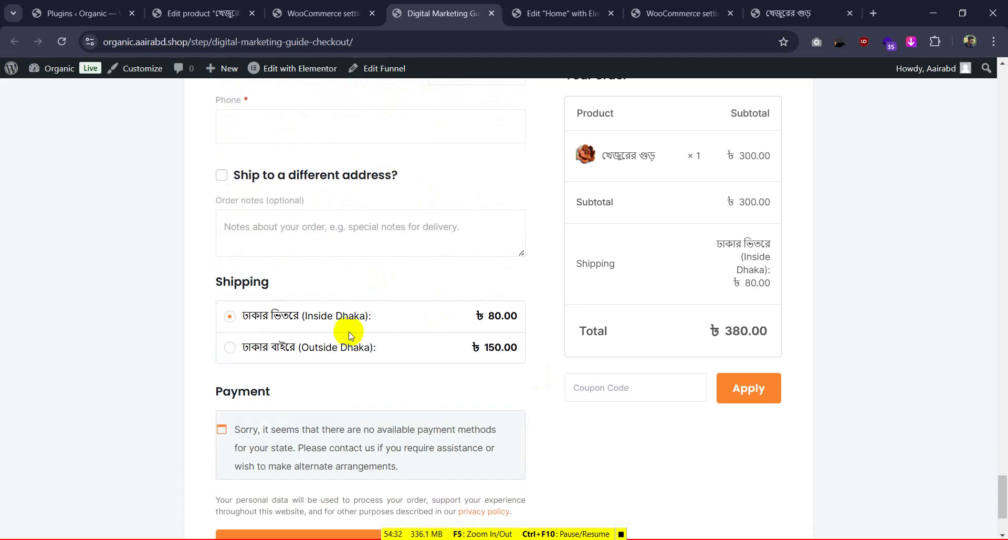
scroll(500, 247, up, 8)
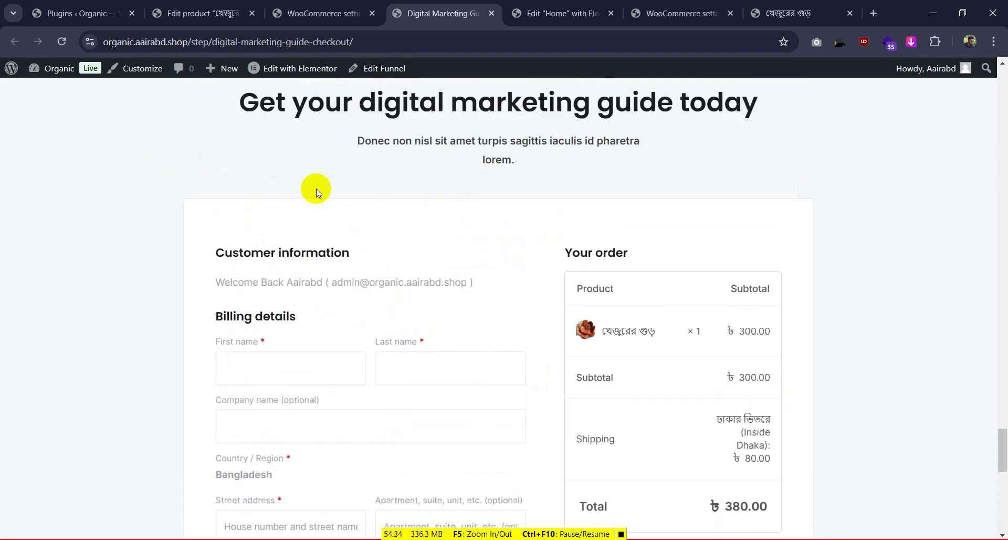
scroll(316, 188, up, 5)
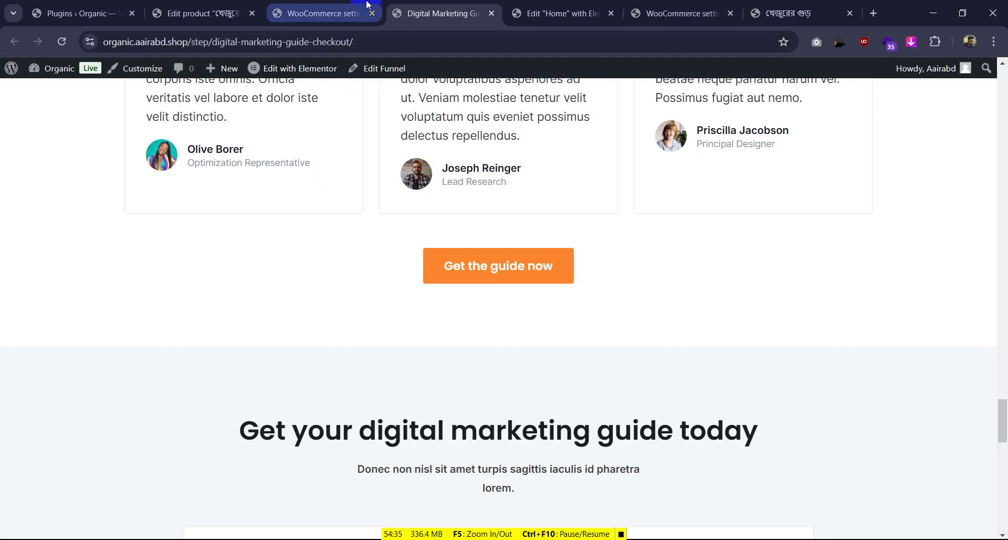
click(787, 4)
scroll(288, 279, down, 2)
scroll(263, 268, up, 3)
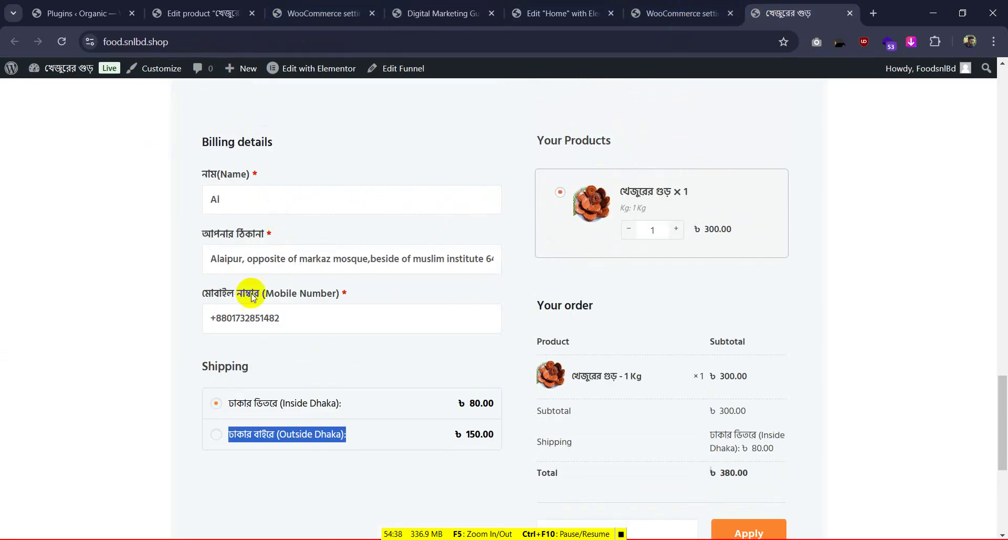
click(445, 6)
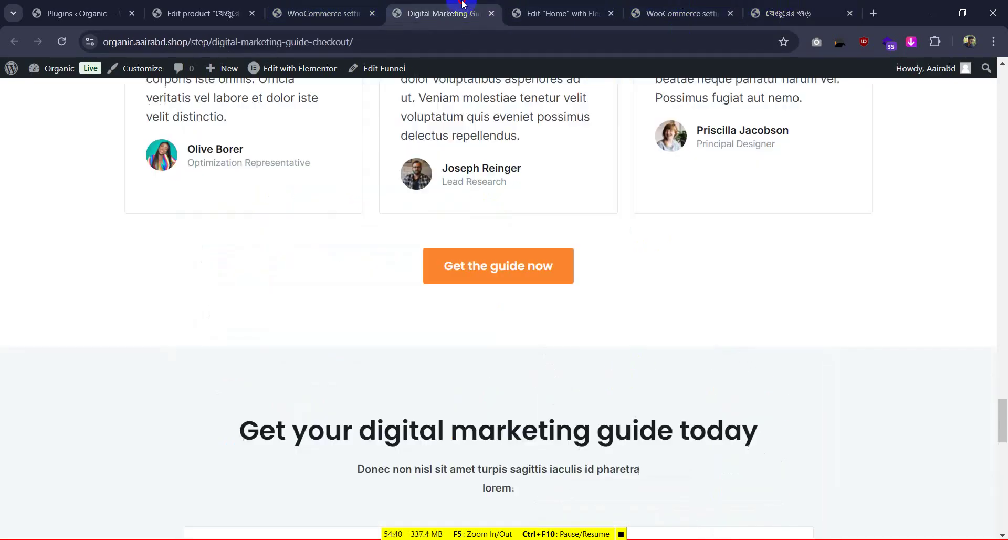
Close the WooCommerce shipping settings and return to the খেজুরের গুড় product editor
click(364, 6)
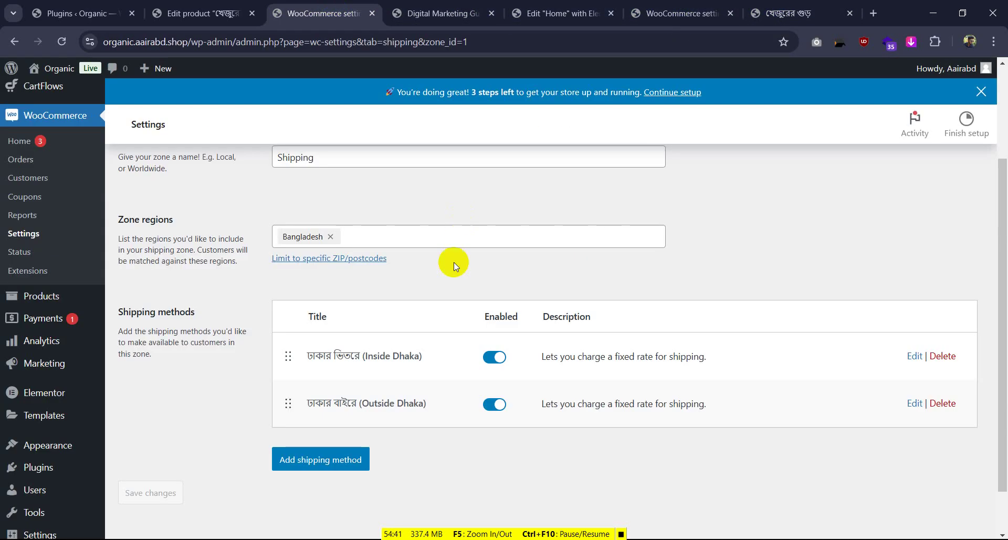
click(372, 13)
scroll(380, 323, down, 12)
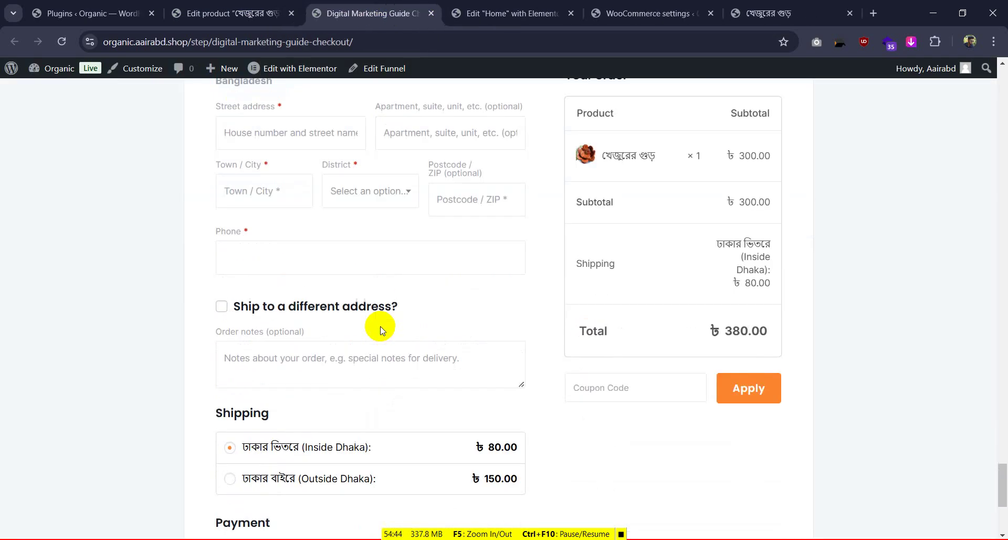
scroll(377, 313, up, 4)
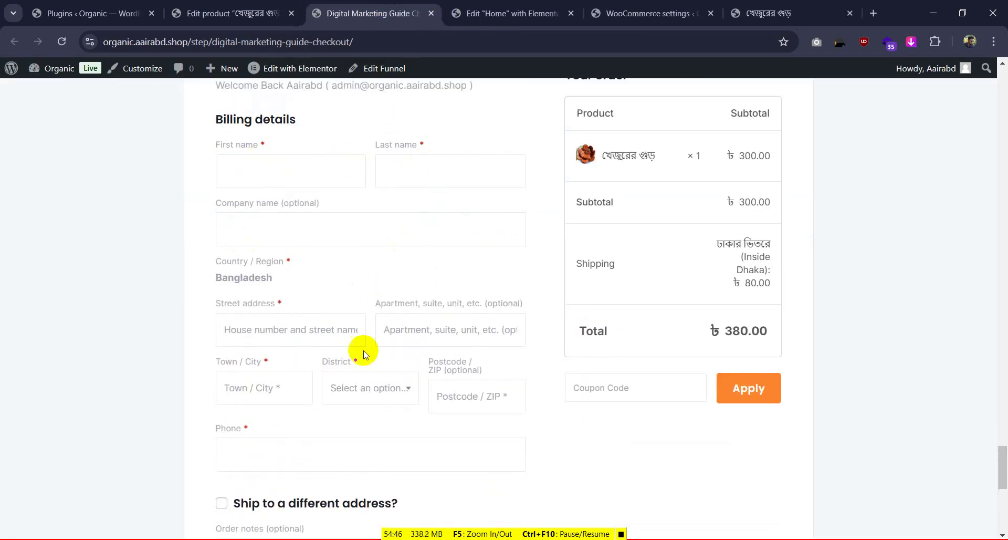
scroll(407, 305, down, 5)
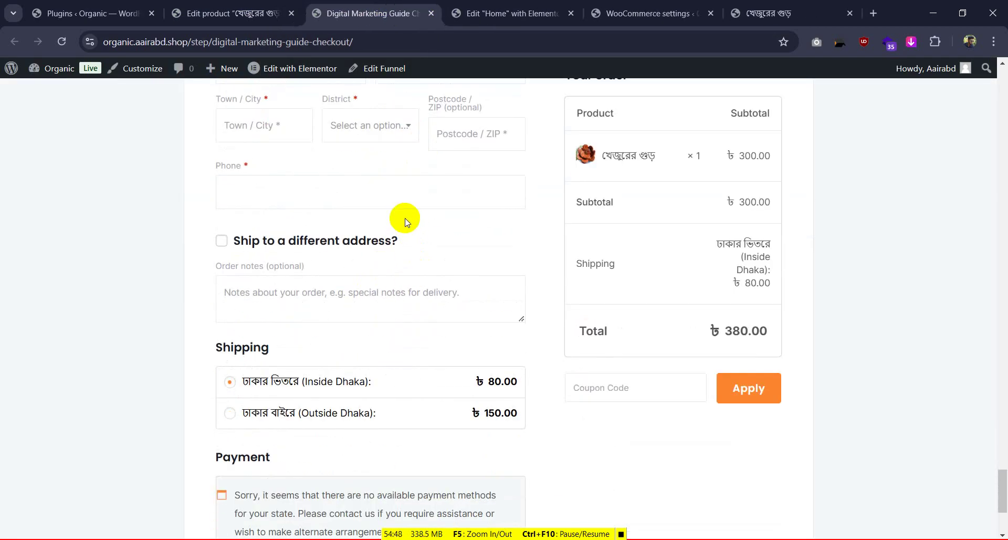
click(212, 6)
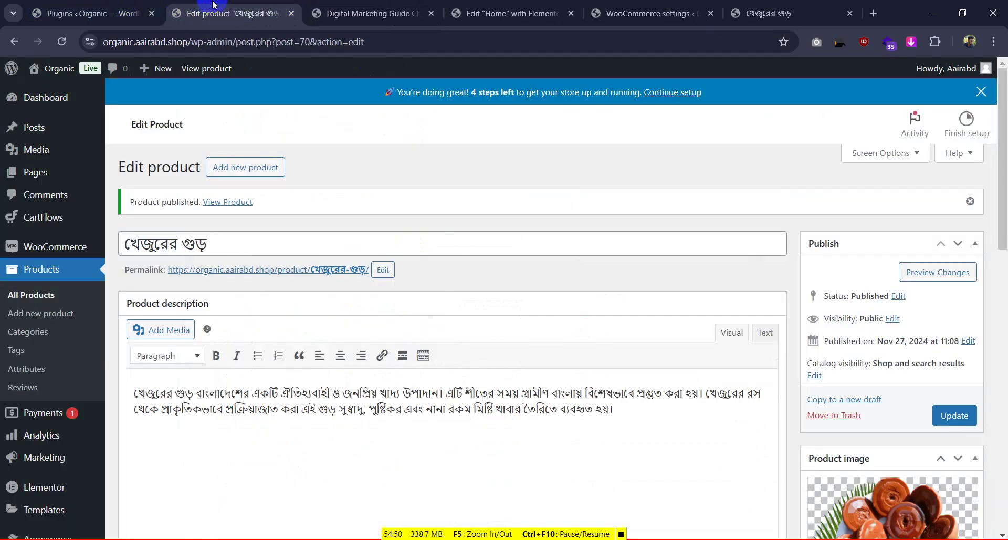
Look over the Elementor home page and checkout, then return to the product editor
click(520, 4)
click(392, 7)
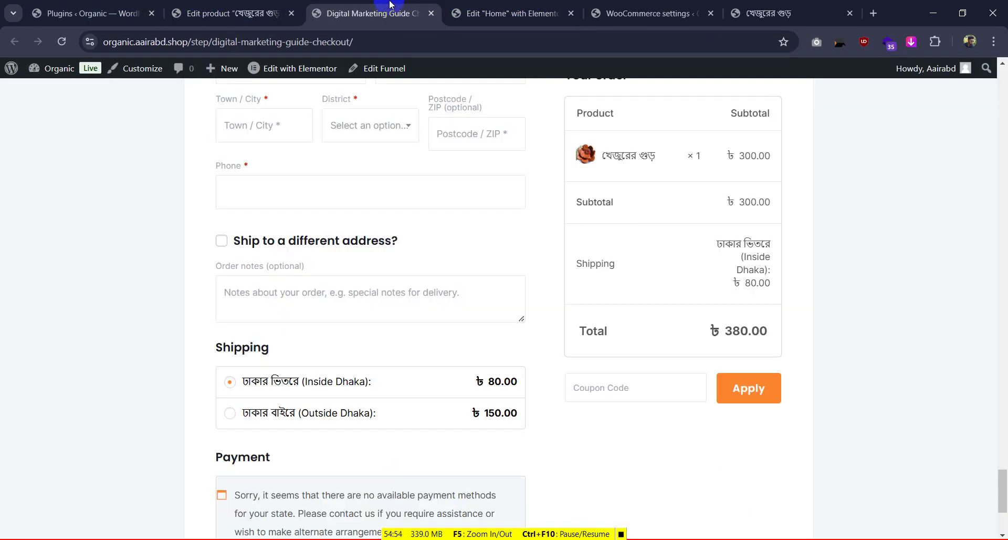
click(221, 5)
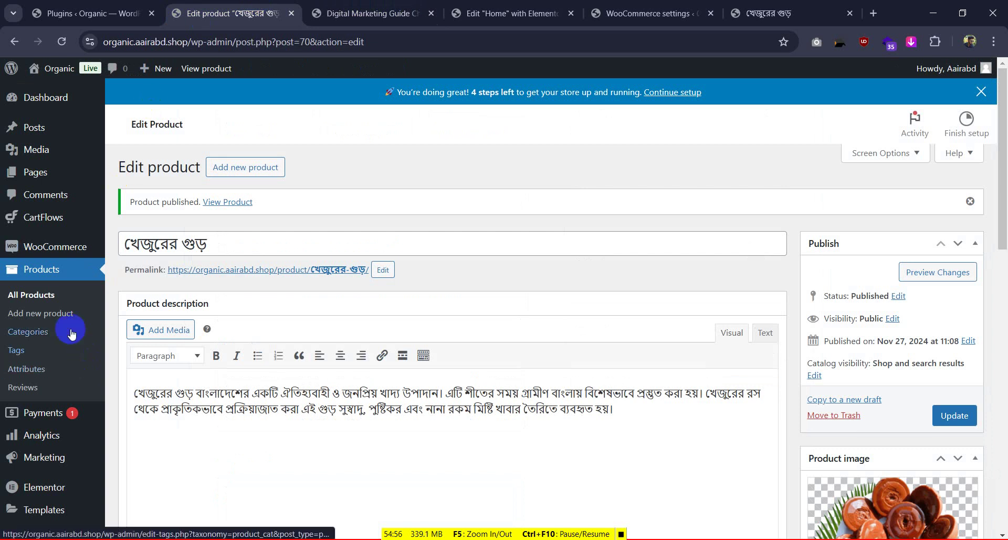
Open CartFlows Funnels, then view the Plugins list with the CartFlows survey dismissed
mouse_move(68, 215)
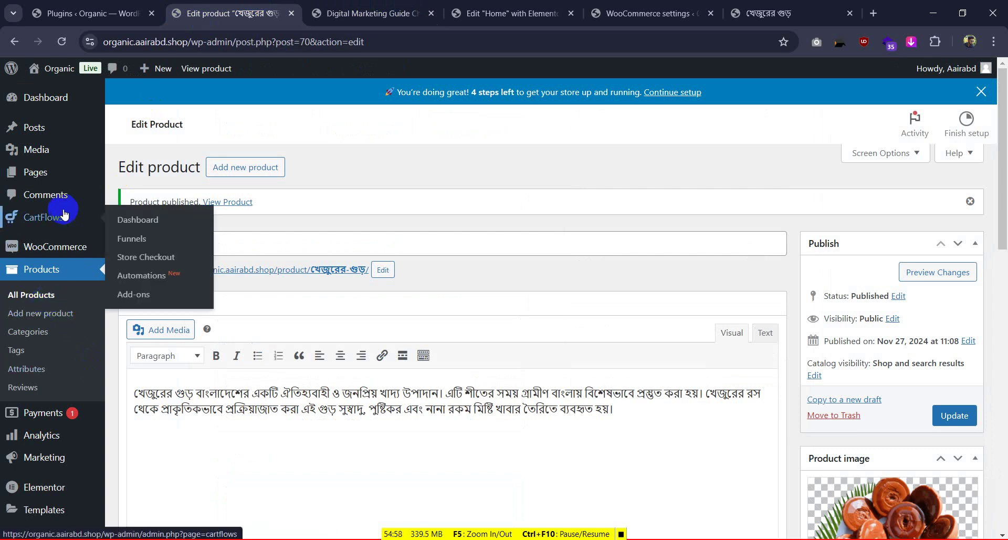
click(134, 237)
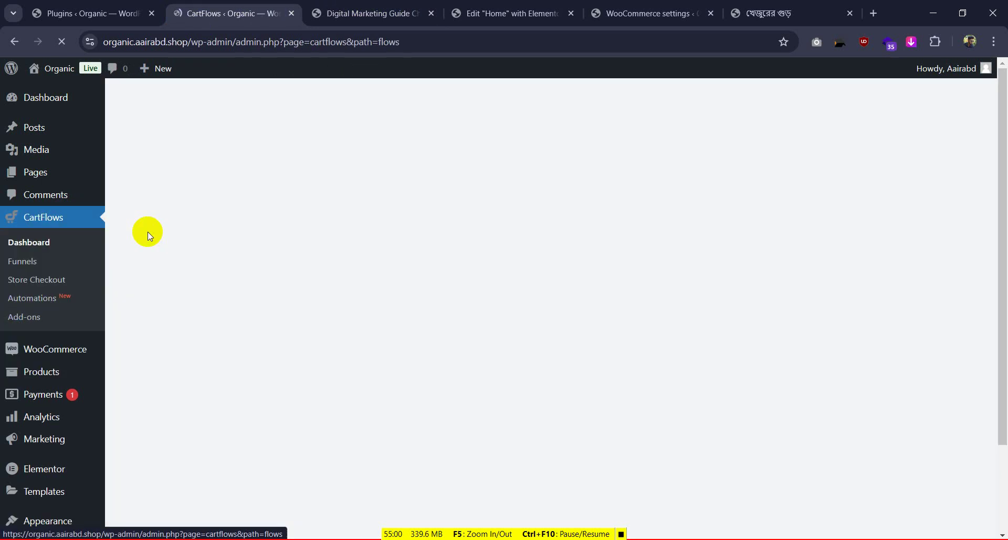
click(93, 10)
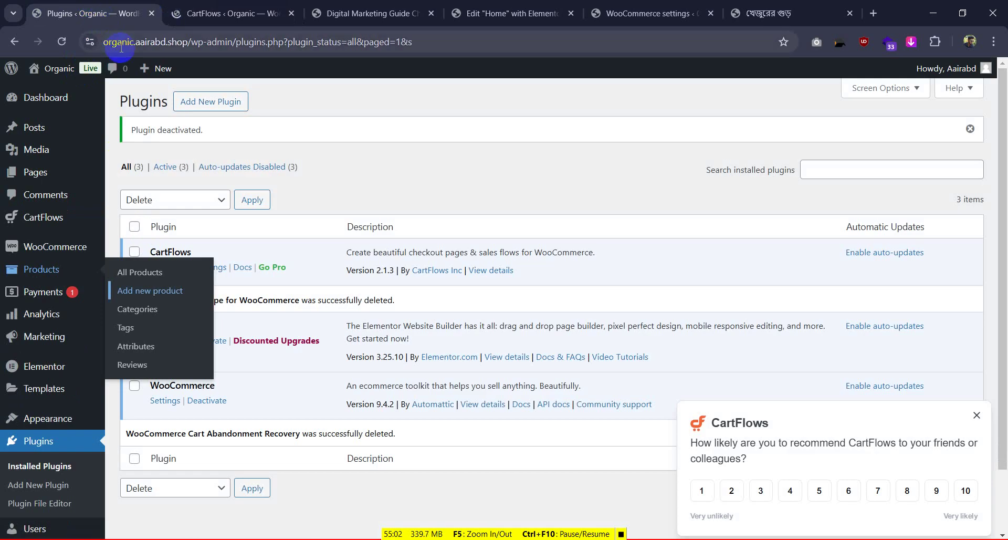
click(977, 415)
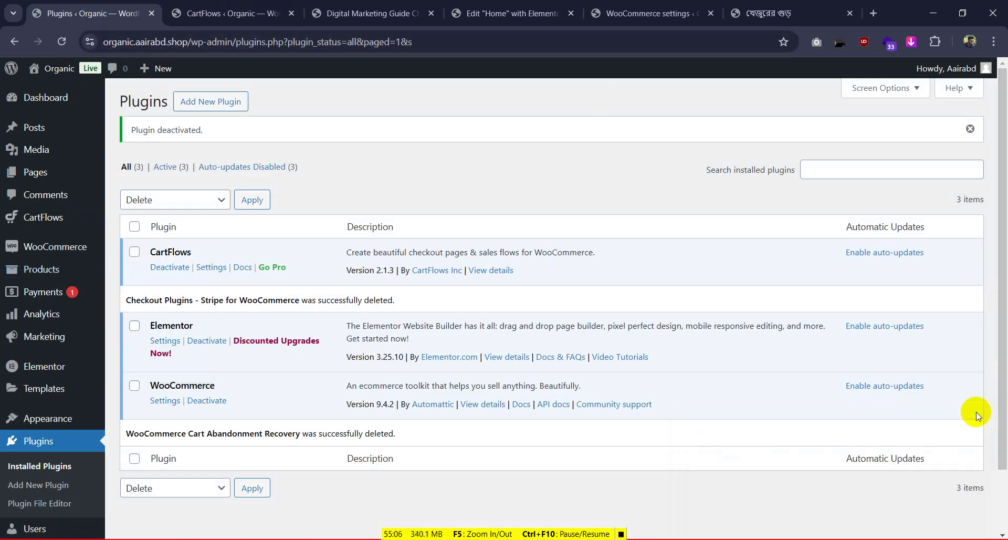
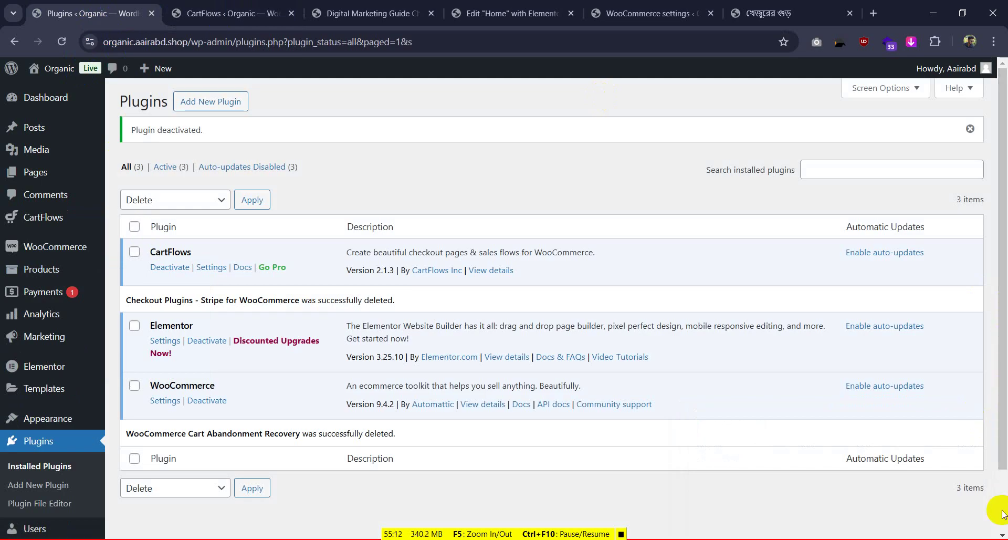
Switch to the CartFlows tab listing the খেজুরের গুড় funnel
click(626, 533)
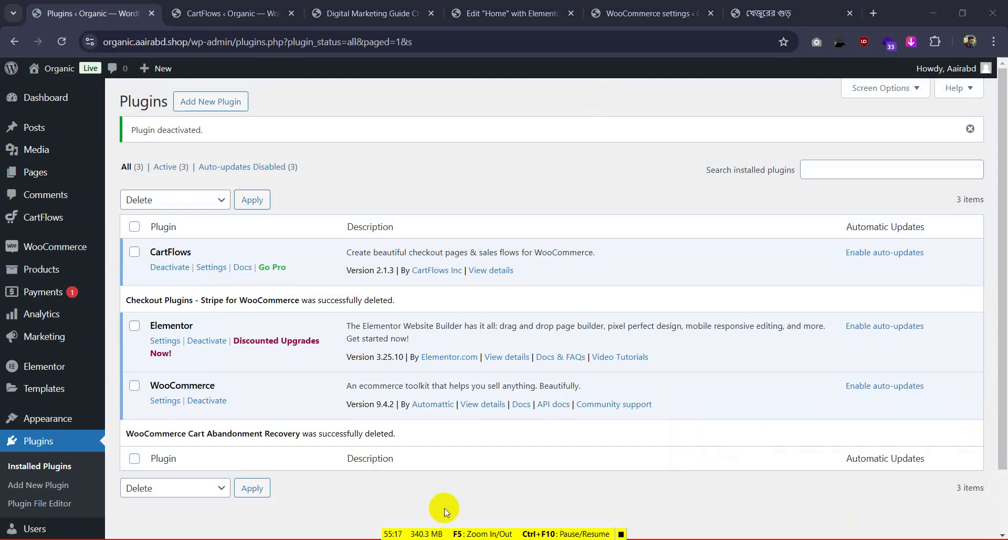
click(205, 8)
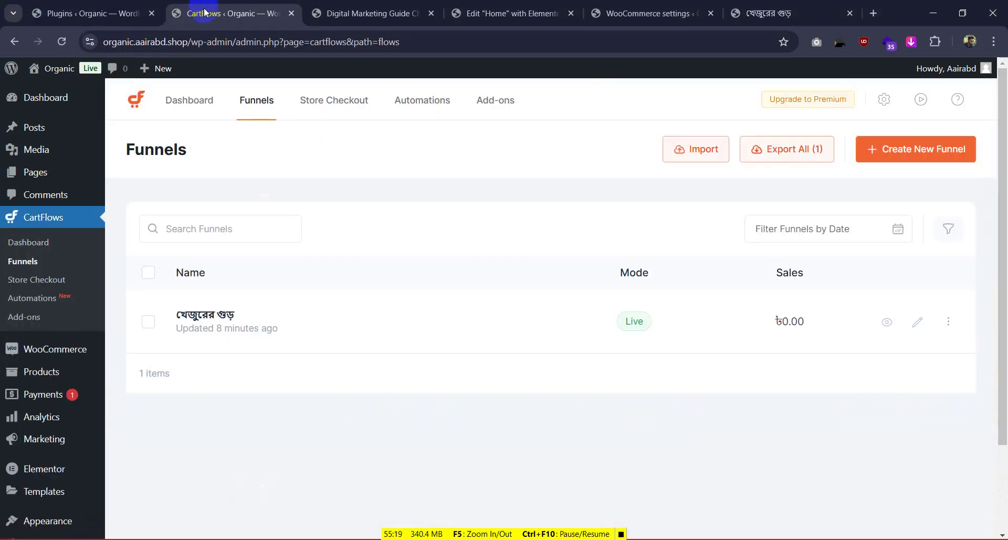
In the checkout form settings, turn off additional field and different-address shipping, and enable the custom field editor
click(222, 317)
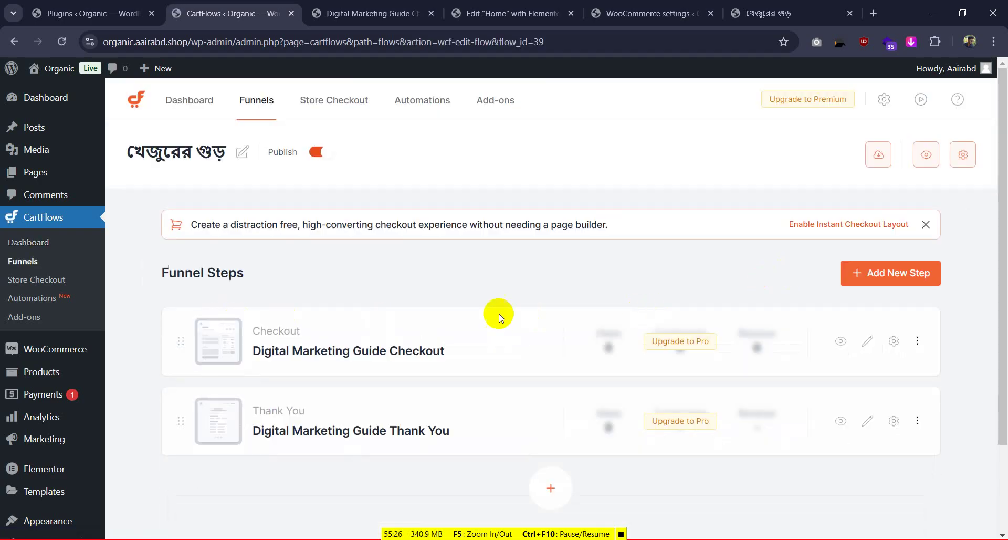
click(900, 346)
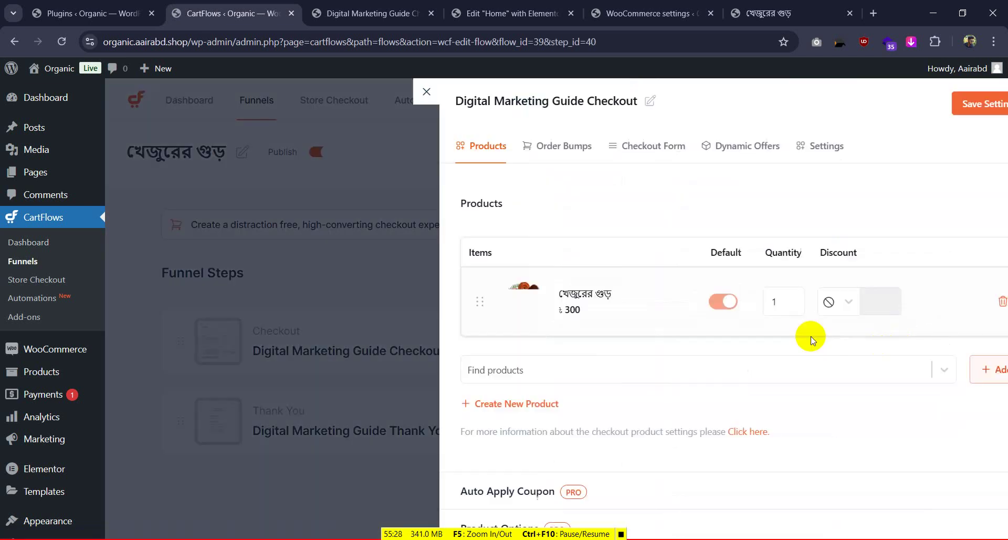
click(618, 147)
scroll(477, 225, down, 2)
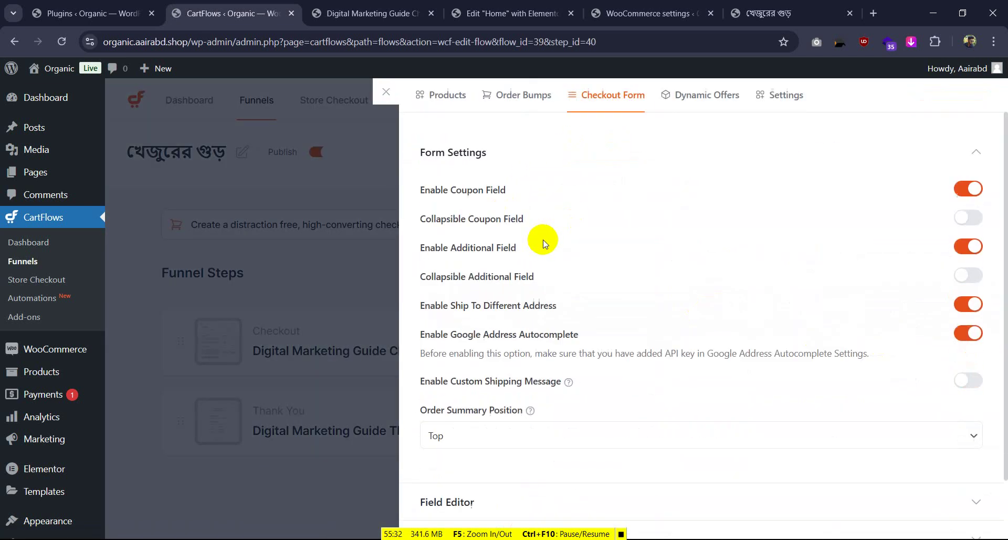
click(969, 232)
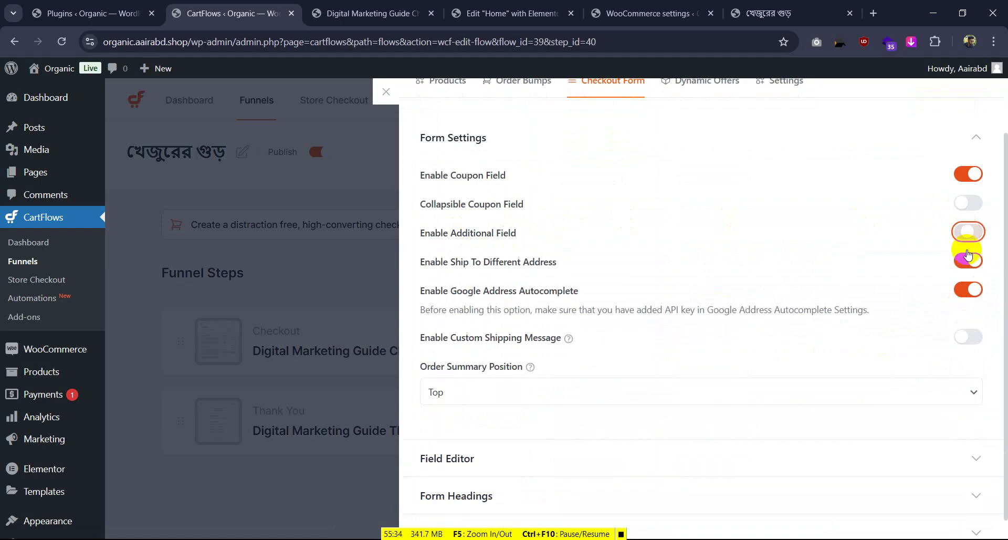
click(969, 260)
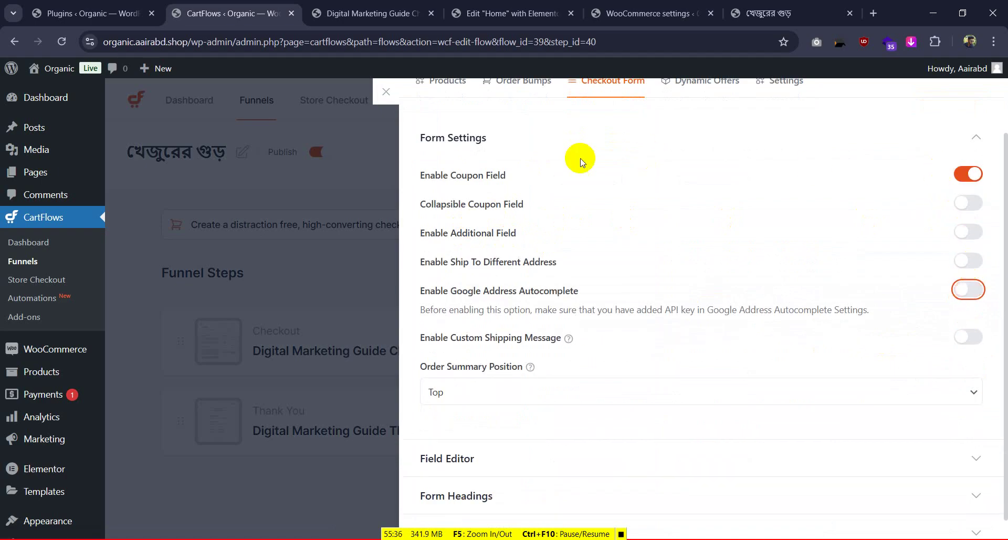
scroll(472, 421, down, 1)
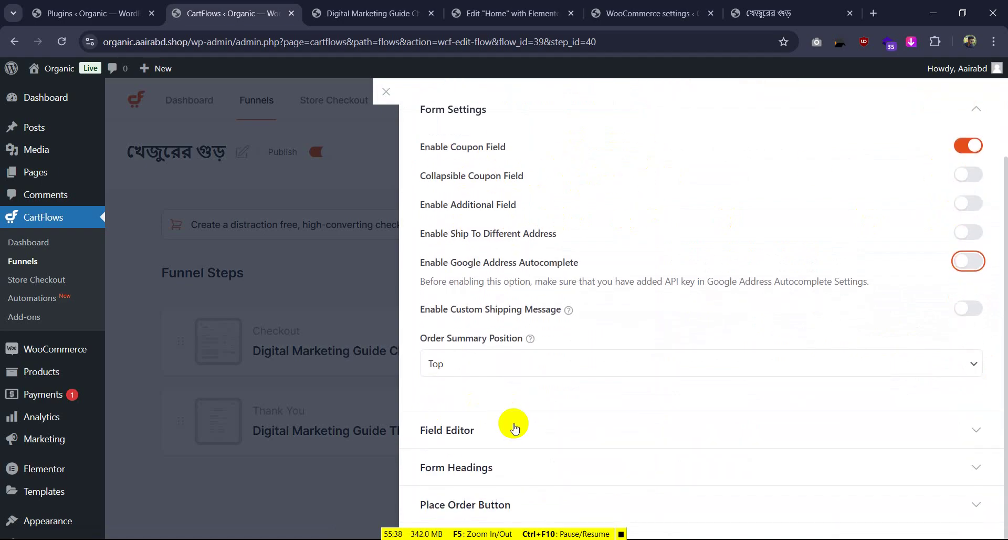
click(513, 425)
scroll(530, 405, down, 1)
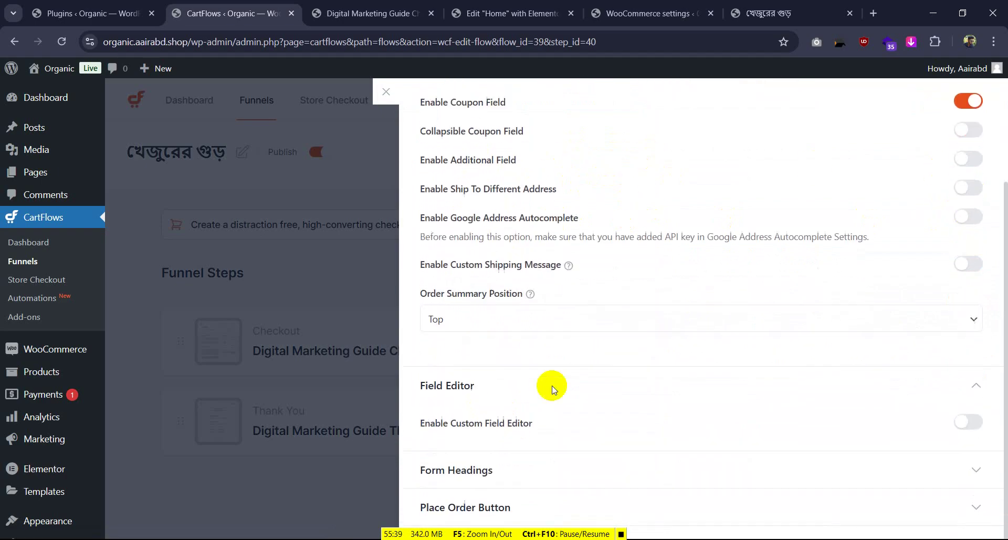
click(973, 421)
Disable the Last name, Company, Country / Region, Street address and Town / City billing fields
scroll(688, 324, down, 4)
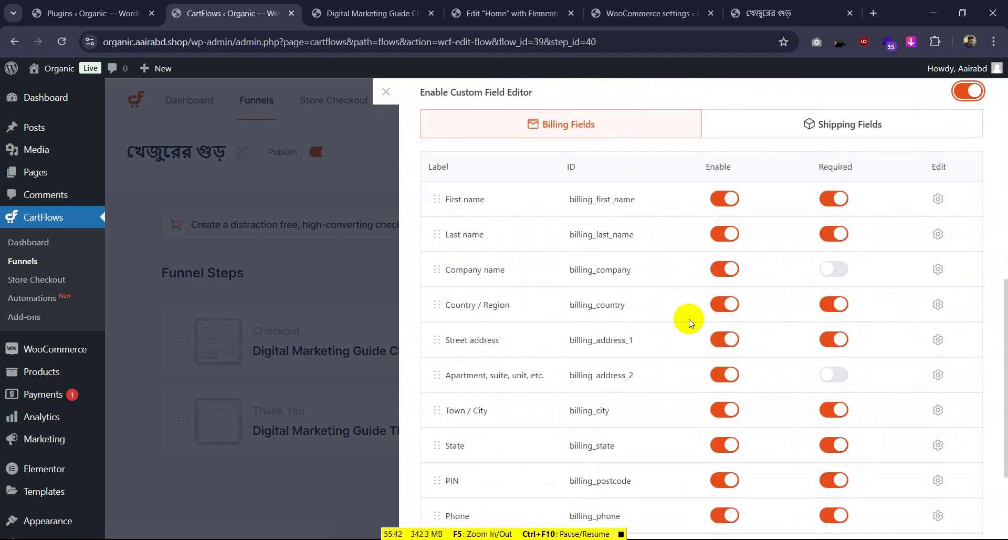
click(718, 231)
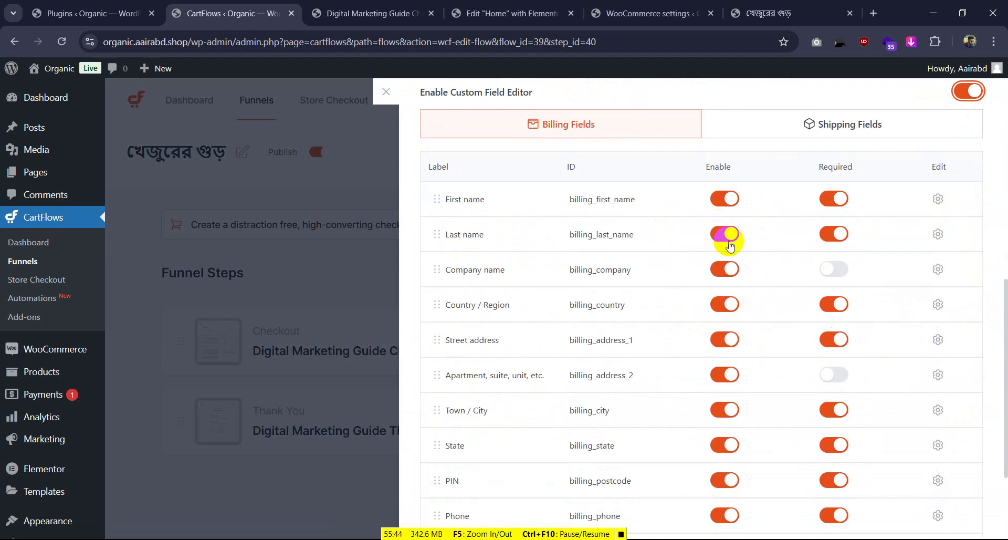
click(725, 237)
click(834, 234)
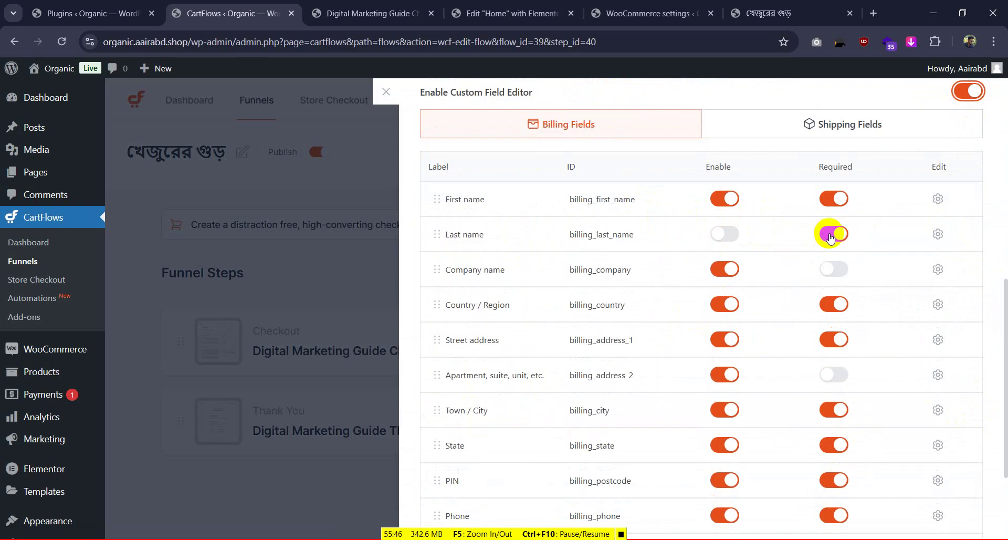
click(726, 269)
click(723, 302)
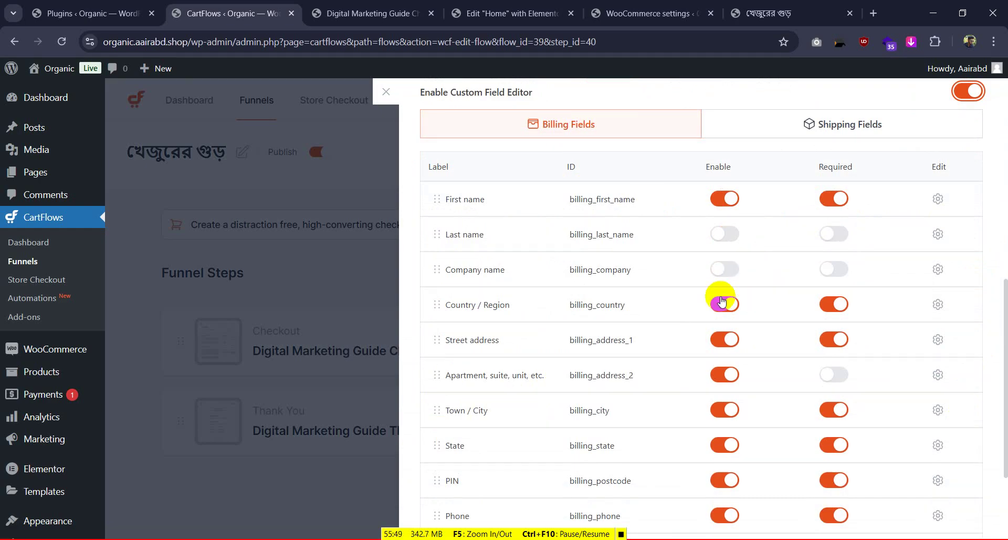
scroll(723, 299, down, 1)
click(840, 239)
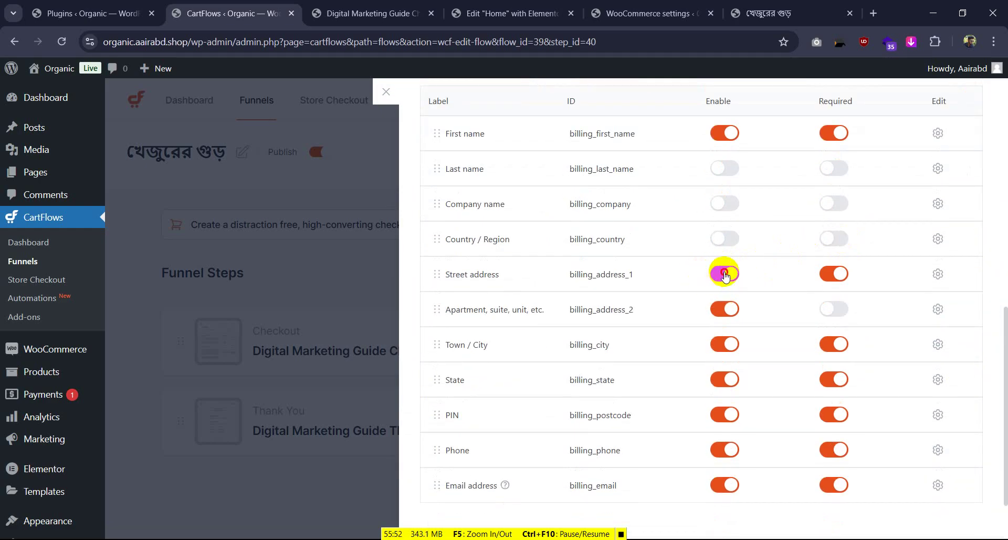
click(725, 274)
click(828, 276)
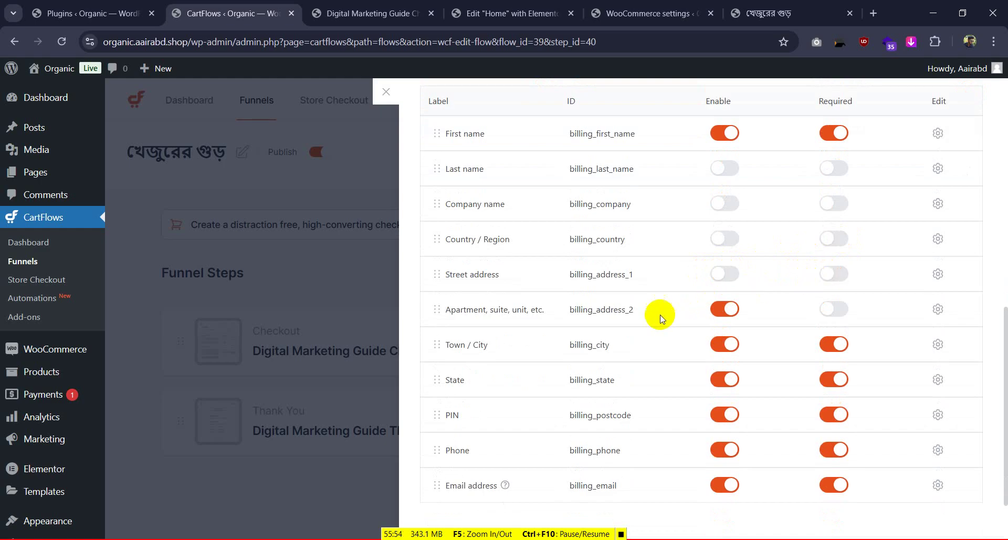
click(722, 343)
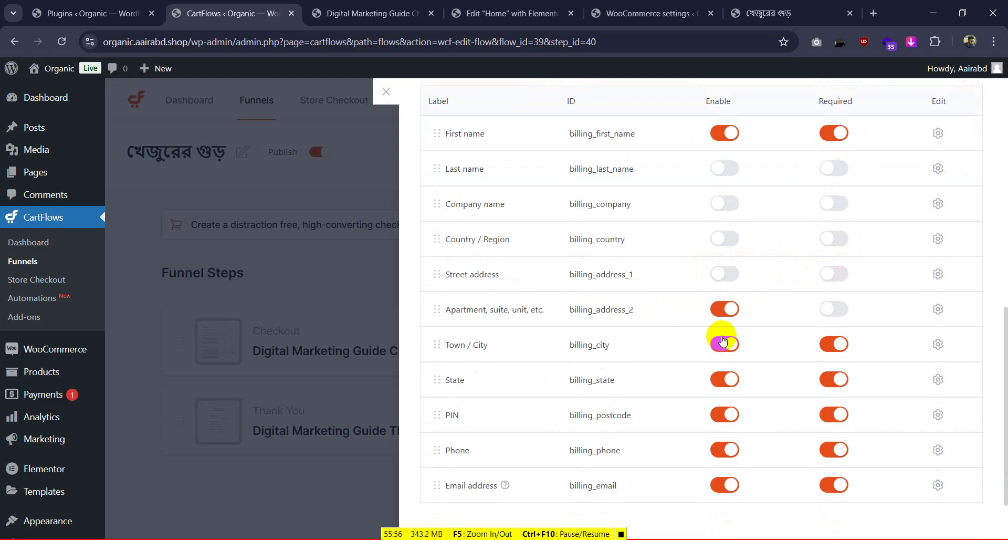
After checking the reference checkout, re-enable a required Street address and disable Apartment and Town / City
click(797, 5)
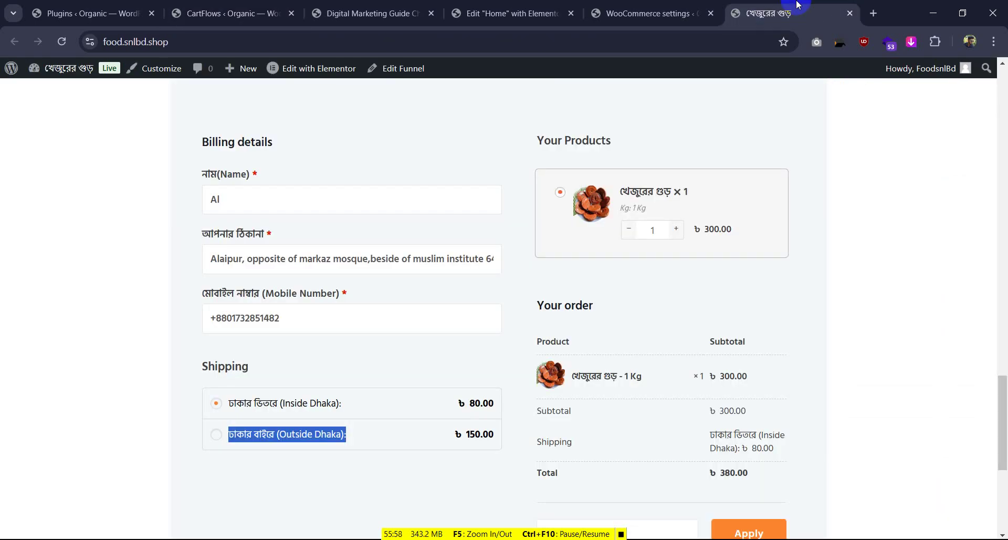
click(268, 14)
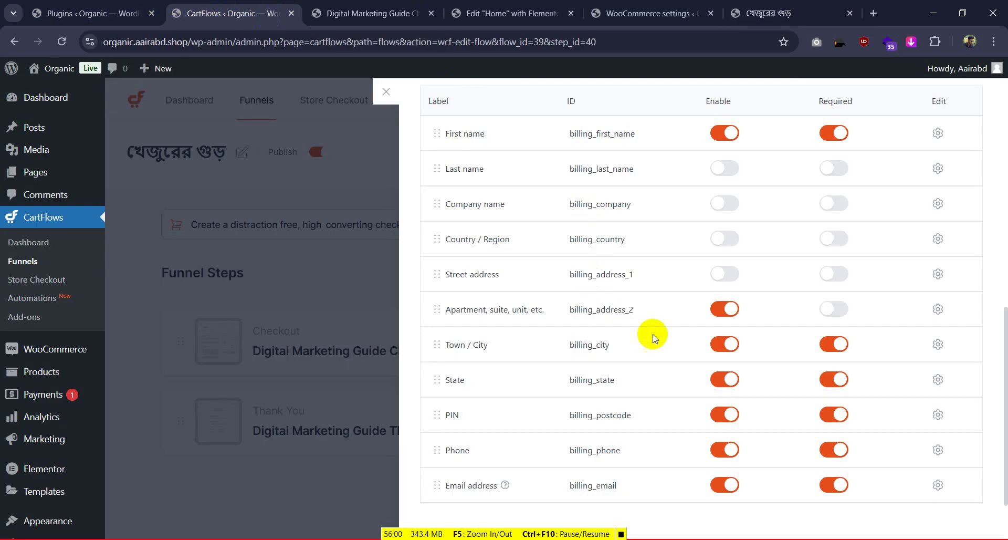
click(724, 274)
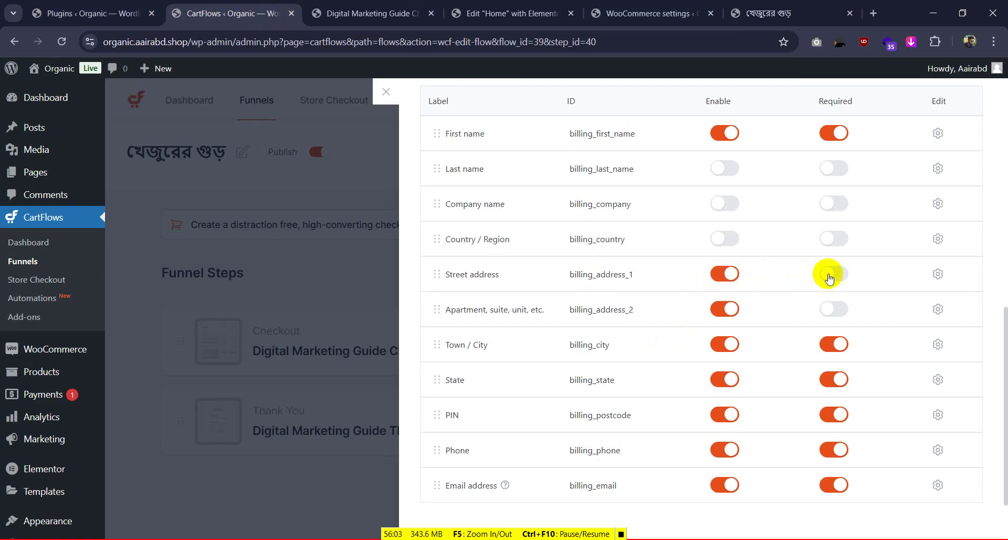
click(834, 273)
click(724, 311)
click(726, 344)
click(840, 351)
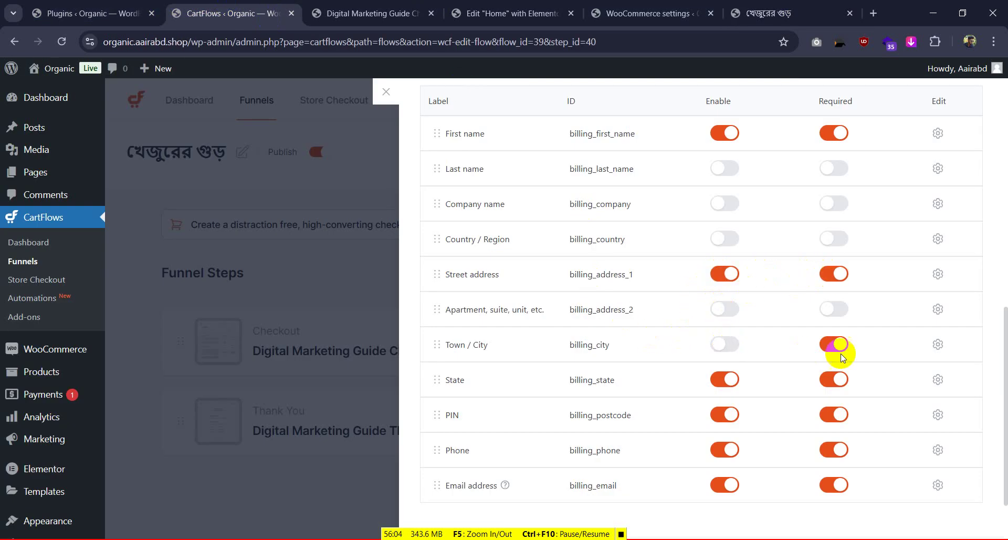
click(833, 379)
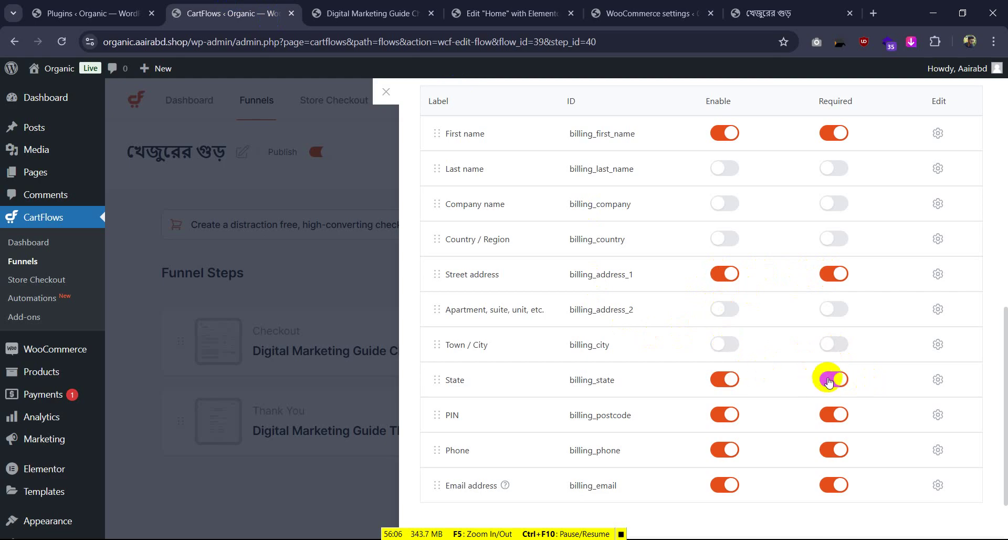
Disable the PIN and Email address billing fields and adjust the State field
click(834, 414)
click(724, 454)
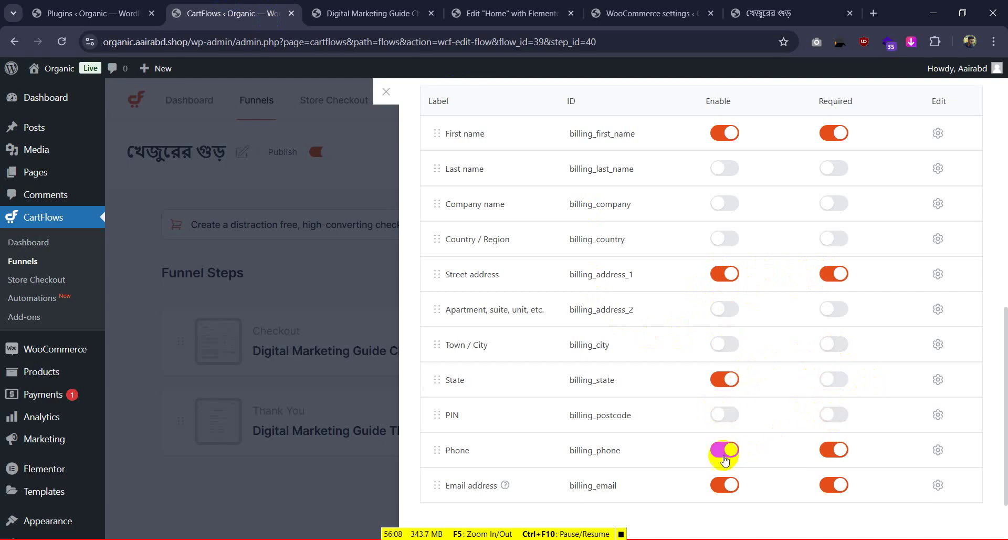
click(723, 486)
click(816, 485)
click(725, 386)
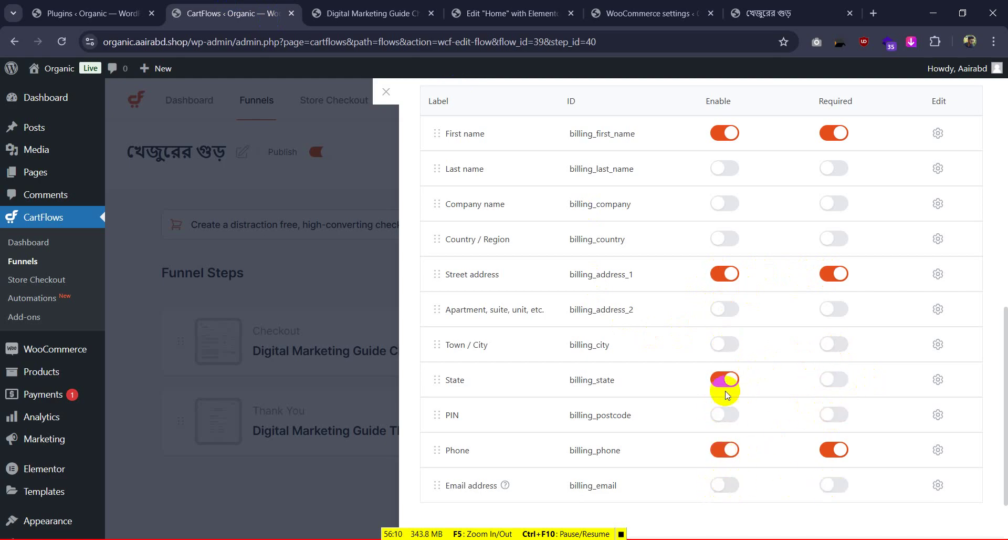
scroll(725, 386, down, 2)
scroll(725, 383, up, 12)
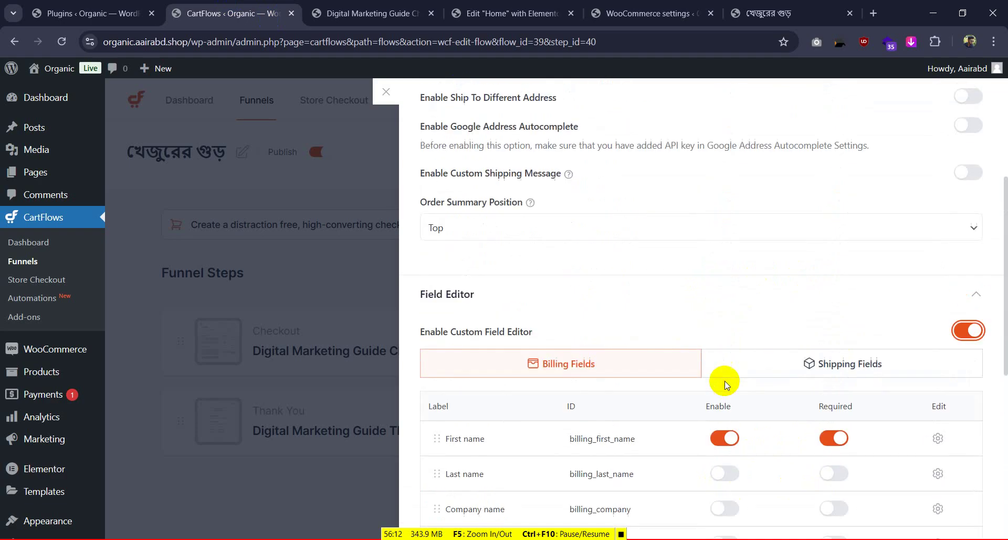
scroll(769, 369, down, 5)
scroll(769, 367, up, 5)
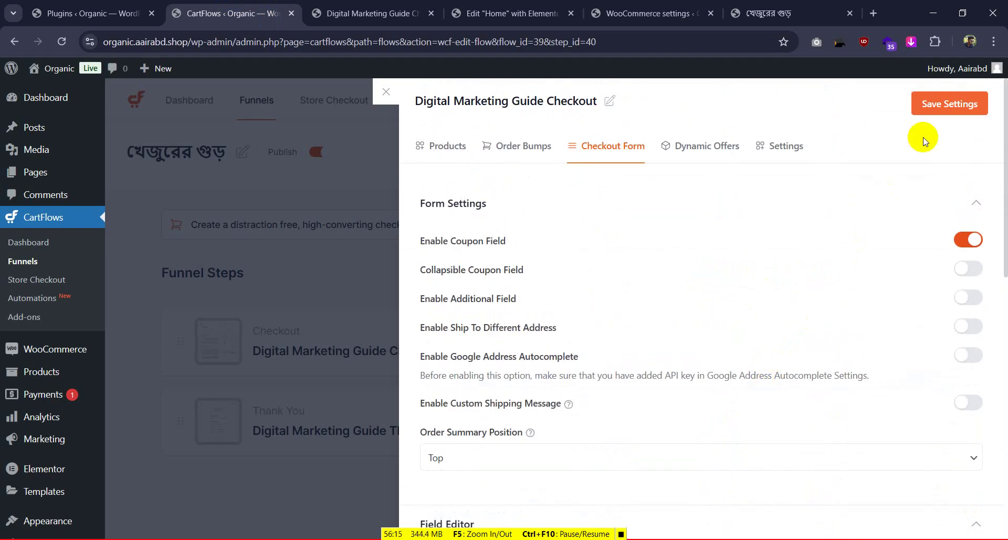
Save the checkout form settings
click(938, 111)
scroll(771, 310, down, 4)
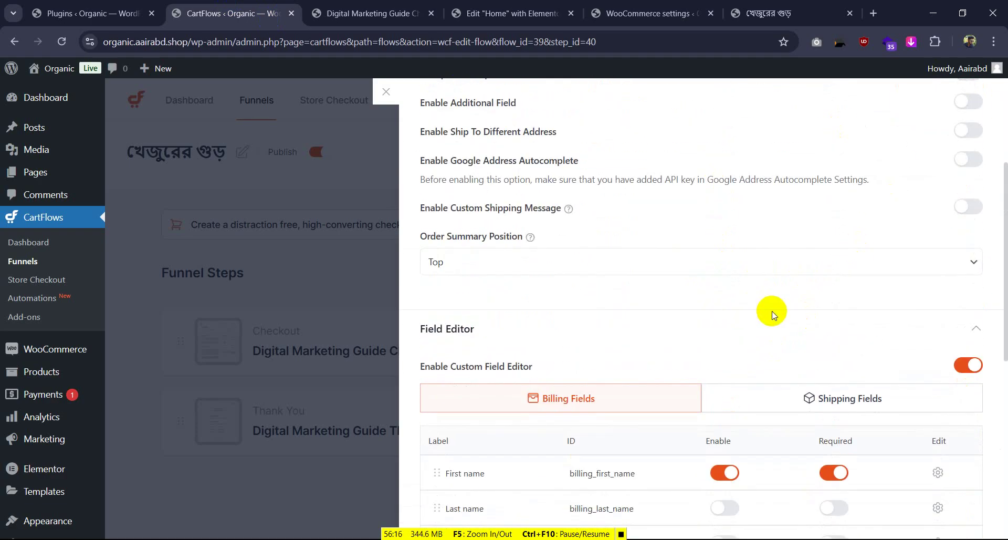
scroll(772, 314, up, 5)
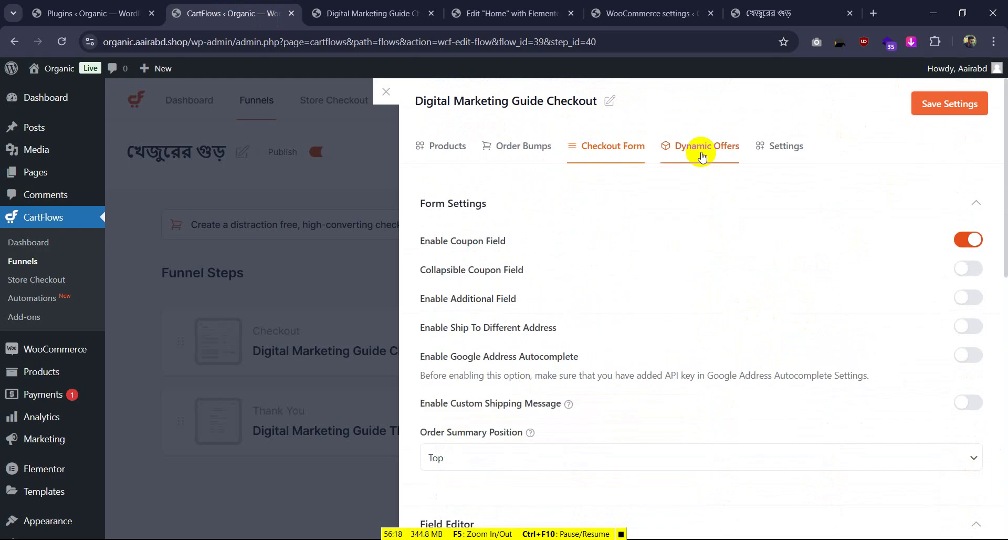
Clear the old Step Slug in the checkout step's Settings tab
click(793, 150)
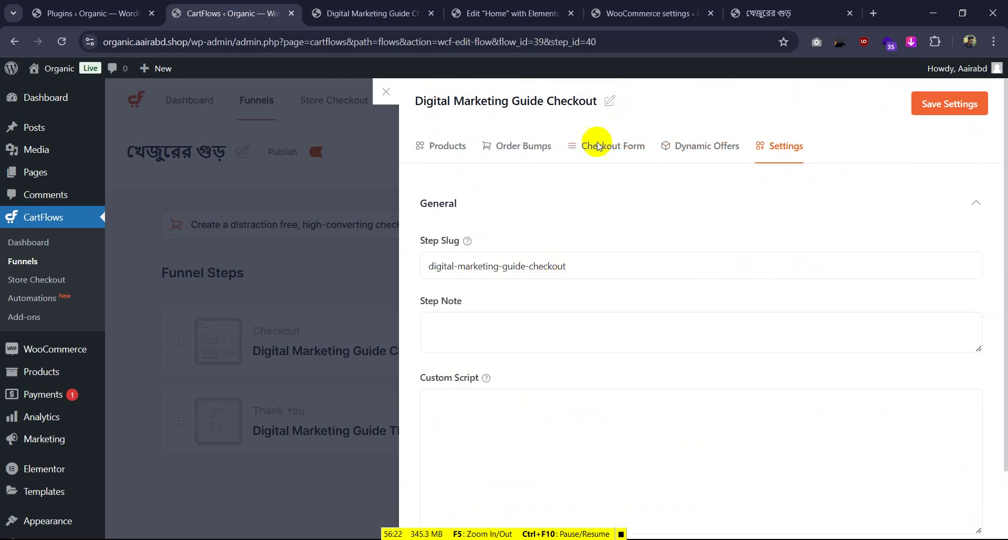
drag(592, 266, 412, 271)
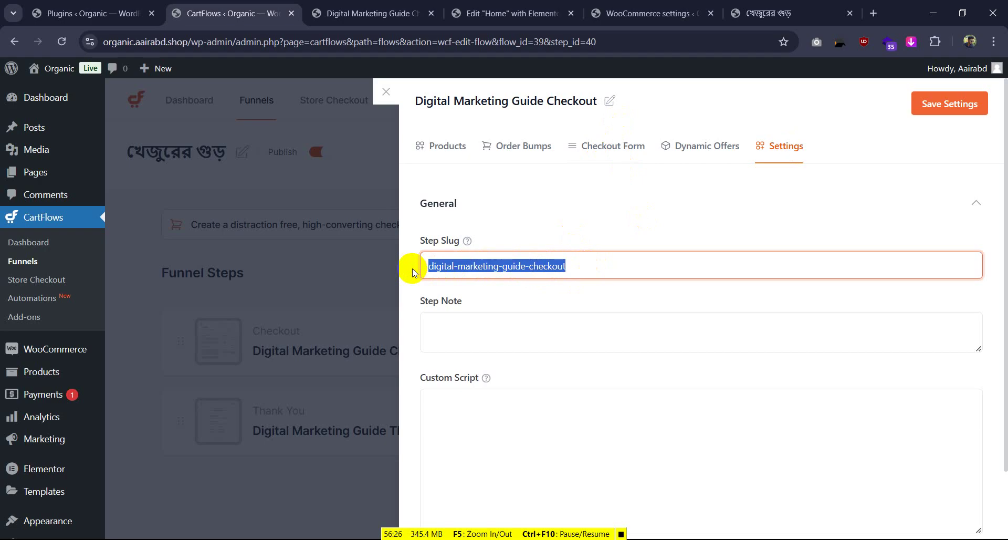
key(BackSpace)
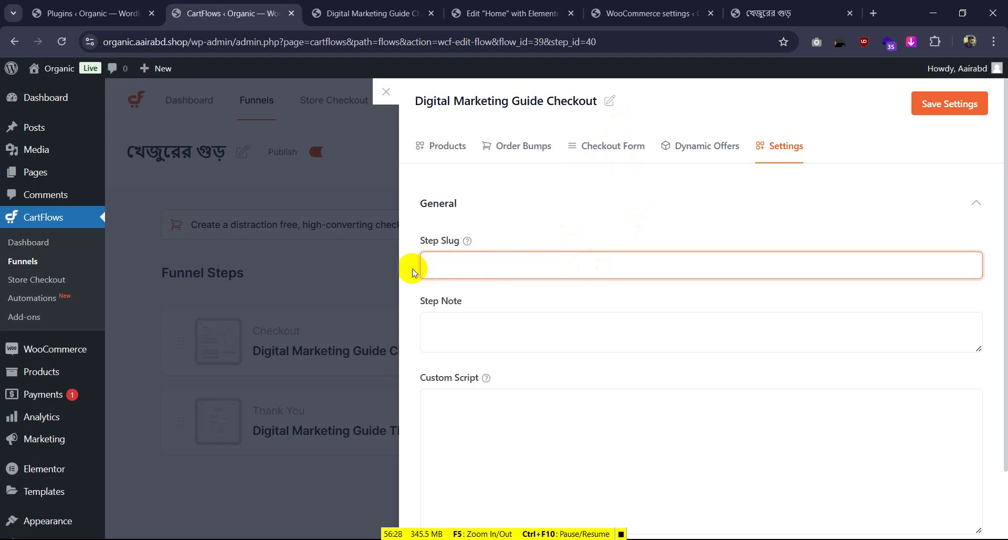
text(g)
key(BackSpace)
Begin the new slug with 'm', then return to the reference store's shipping settings and CartFlows menu
text(m)
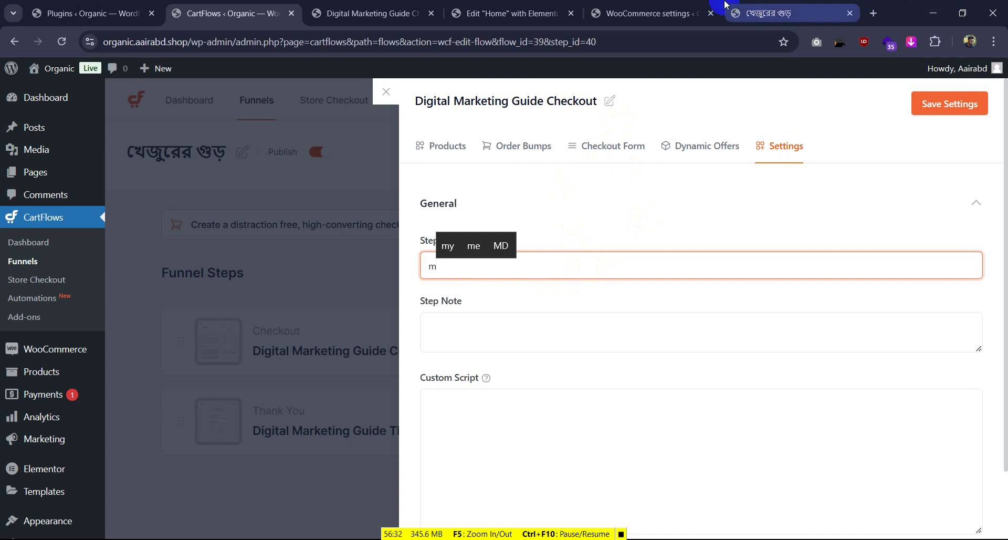
click(651, 13)
click(501, 5)
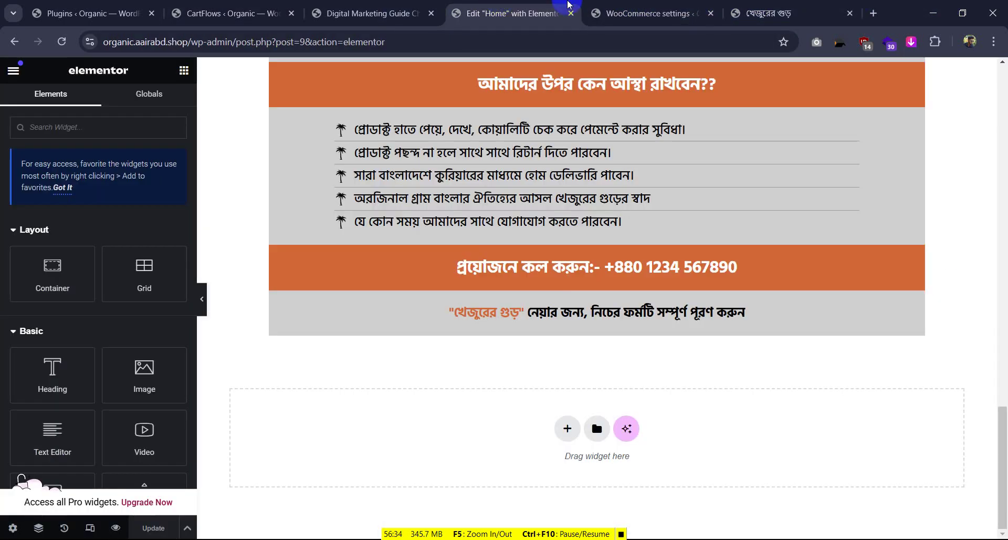
click(651, 13)
click(367, 13)
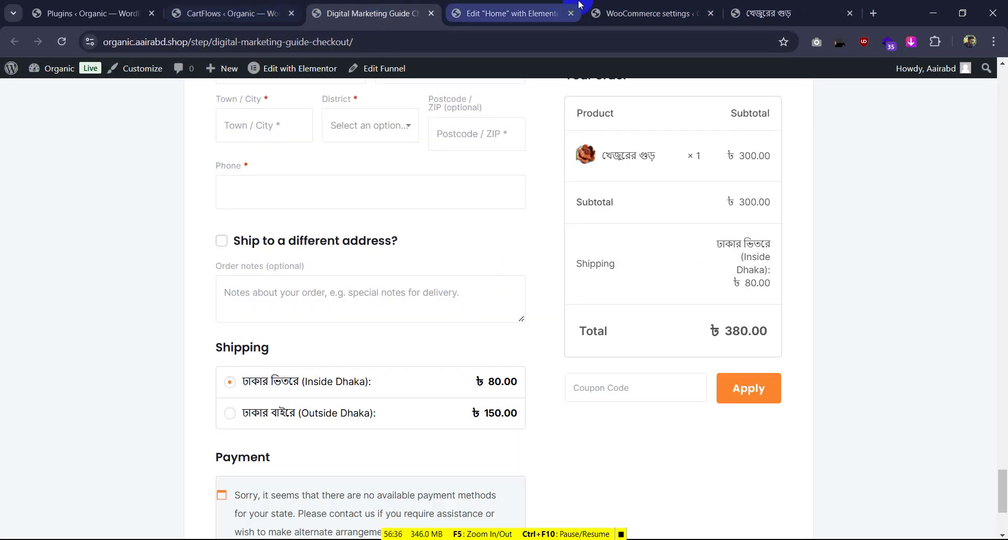
click(634, 4)
scroll(119, 207, up, 4)
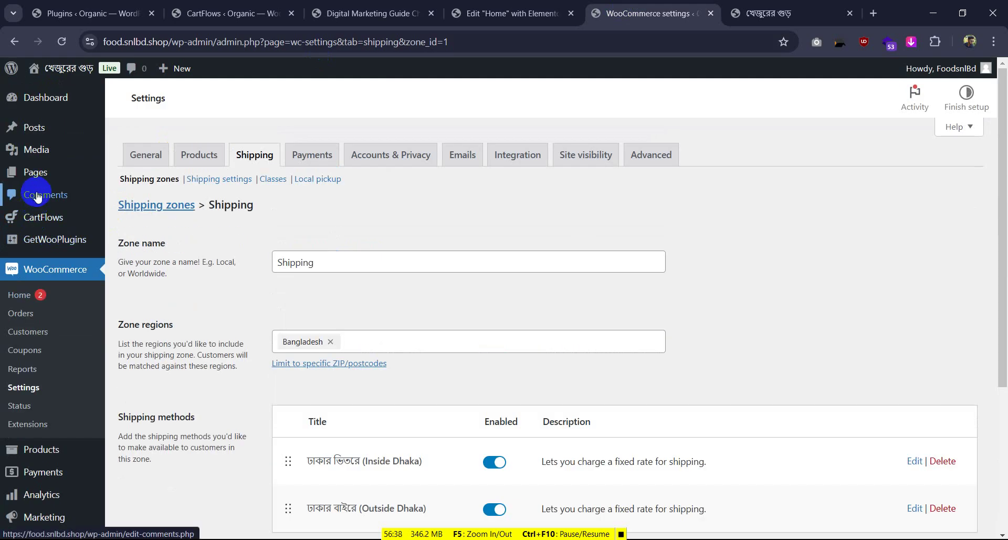
mouse_move(21, 217)
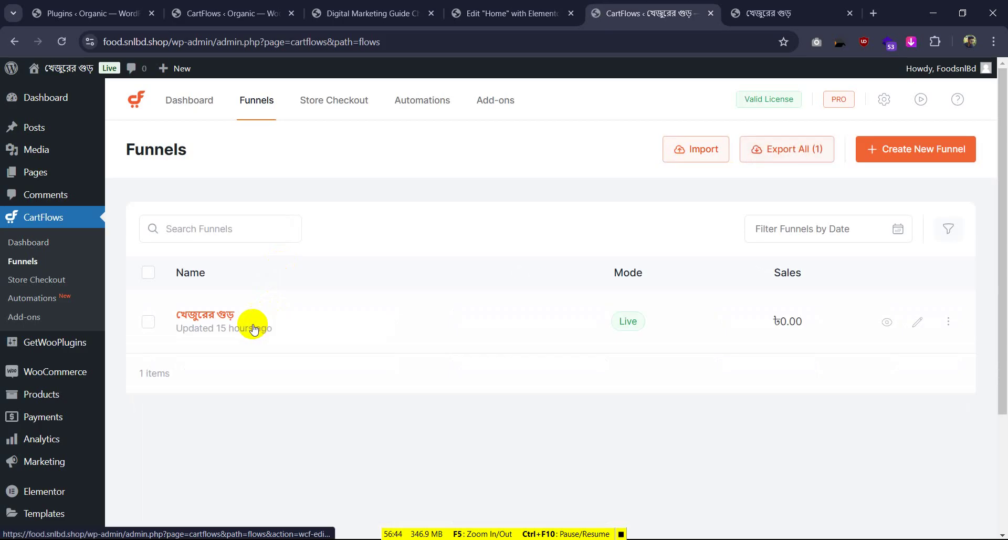
Open the reference খেজুরের গুড় funnel's checkout step settings and look through its General, Checkout Form, Order Bump and Products tabs
click(709, 285)
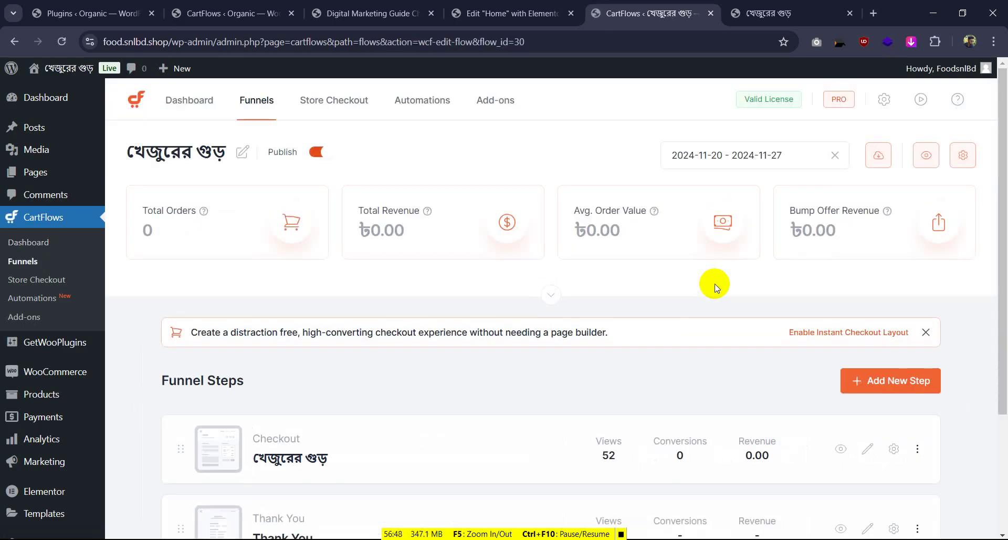
scroll(856, 299, down, 3)
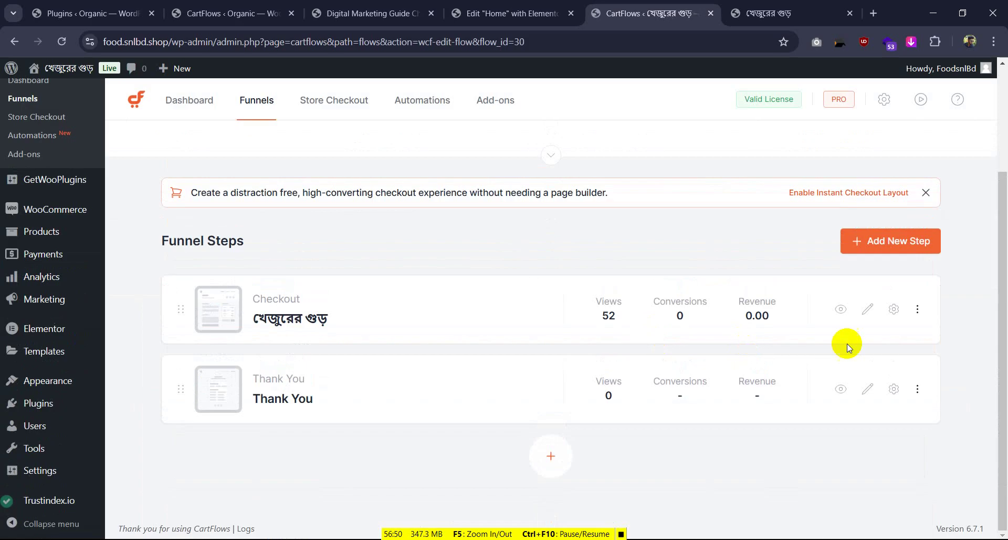
click(894, 309)
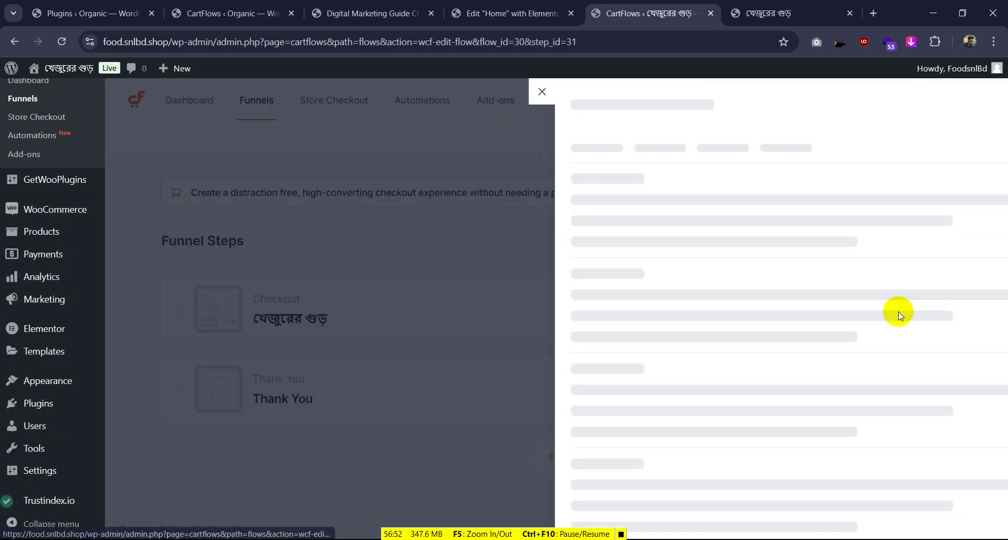
click(766, 149)
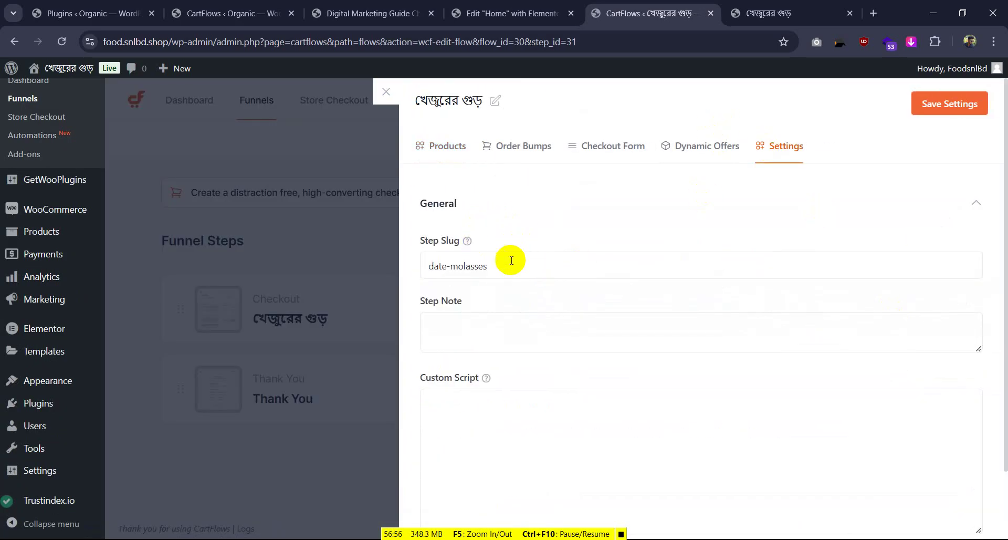
click(612, 146)
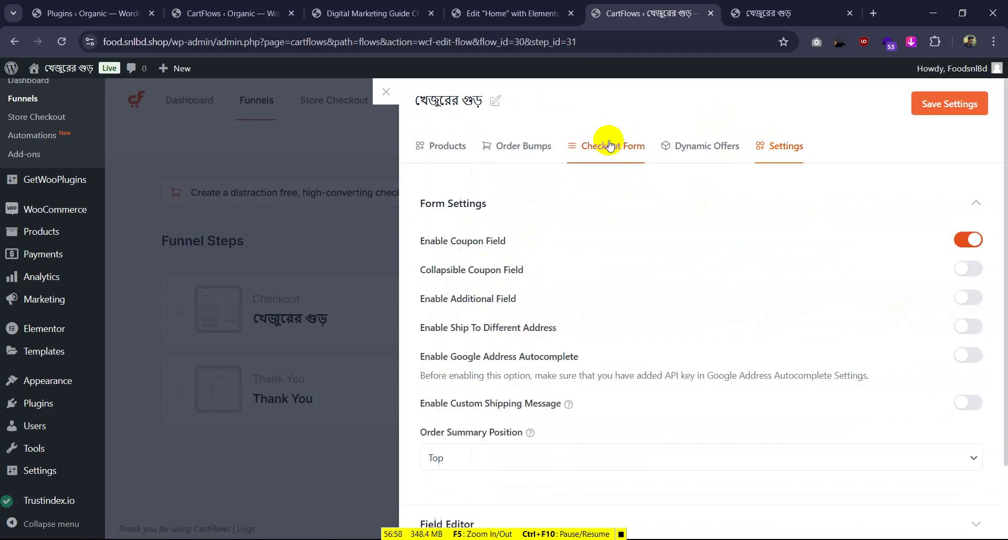
click(533, 147)
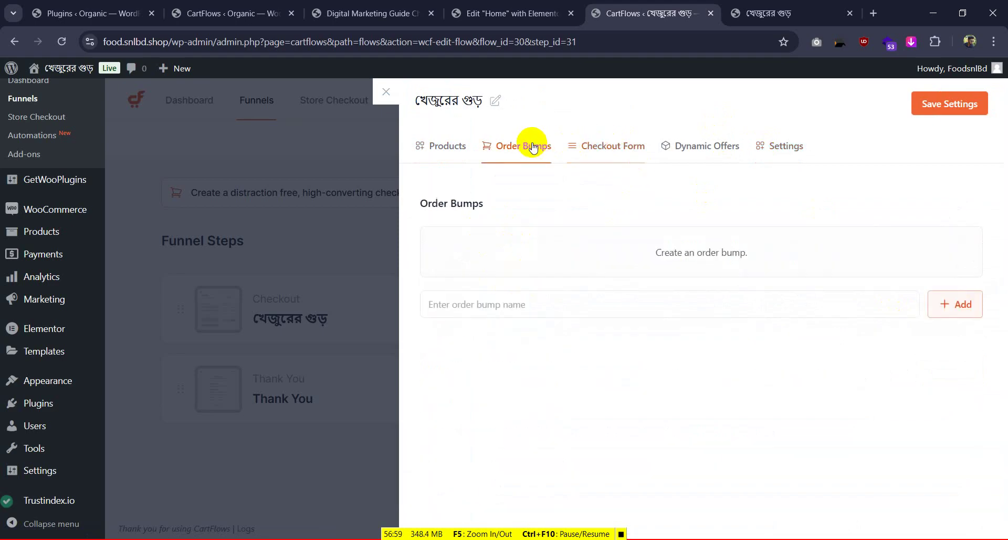
click(460, 146)
Review the order bump, form and dynamic offers tabs, then select the date-molasses slug to copy
scroll(593, 360, down, 1)
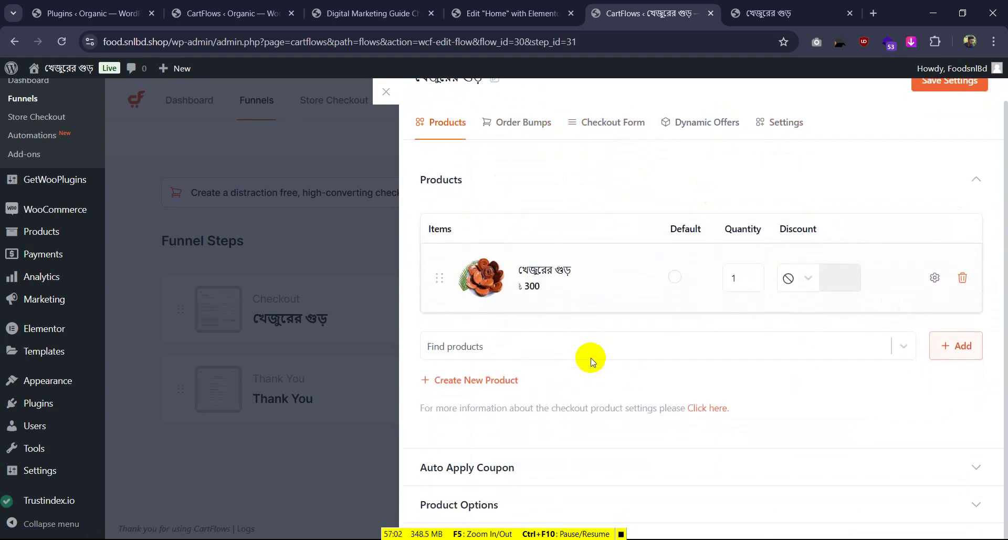
click(509, 124)
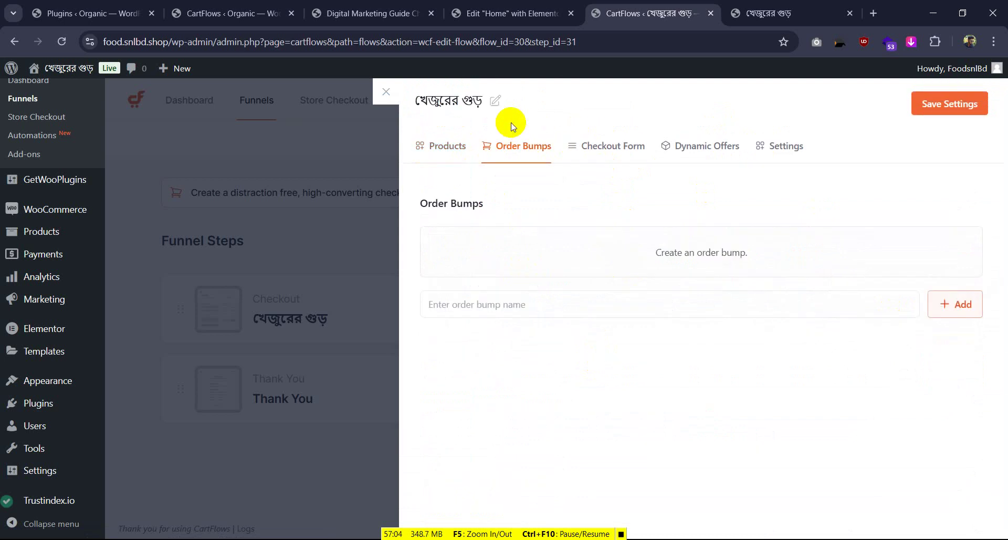
click(589, 147)
click(677, 146)
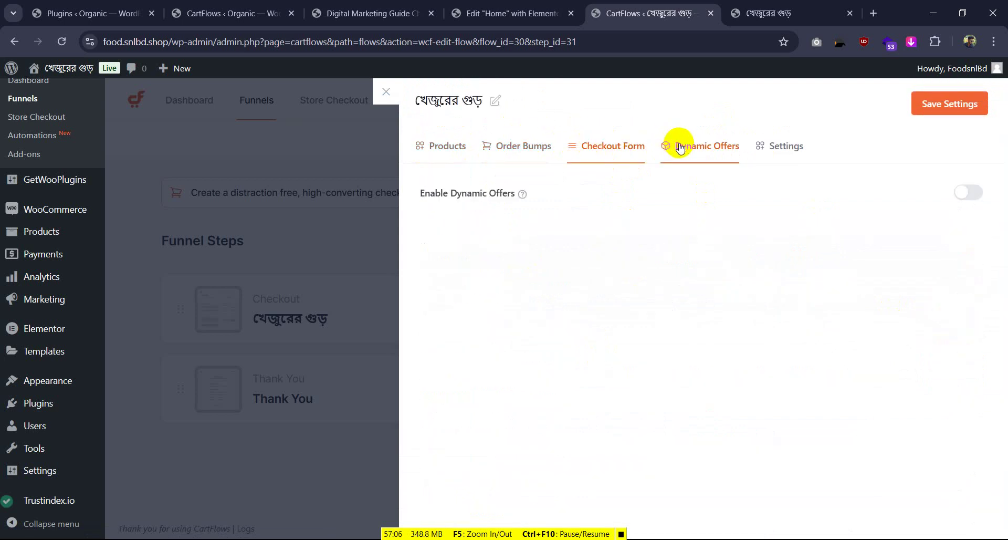
click(771, 146)
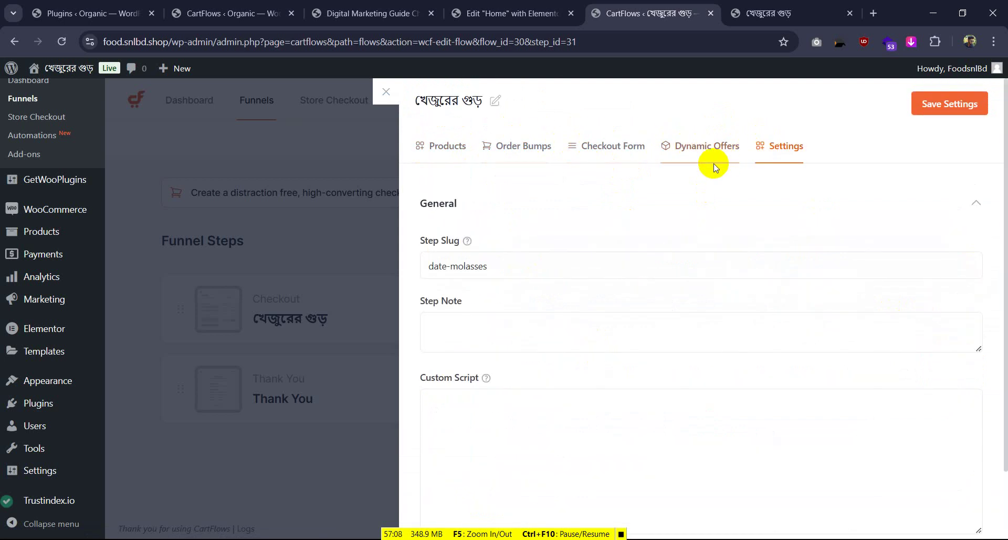
triple_click(418, 263)
key(ctrl+c)
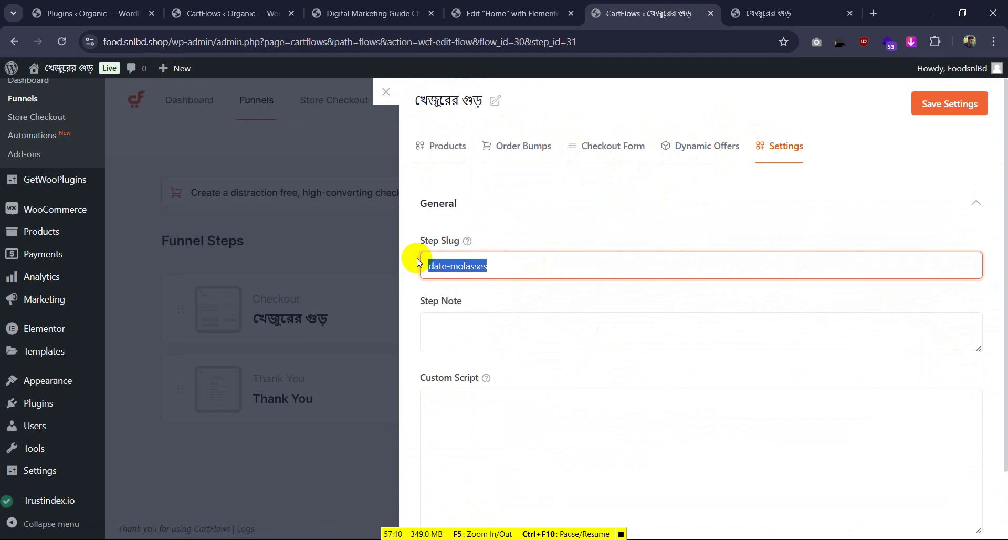
Back on your own site, paste date-molasses as the checkout step slug
click(463, 13)
click(399, 13)
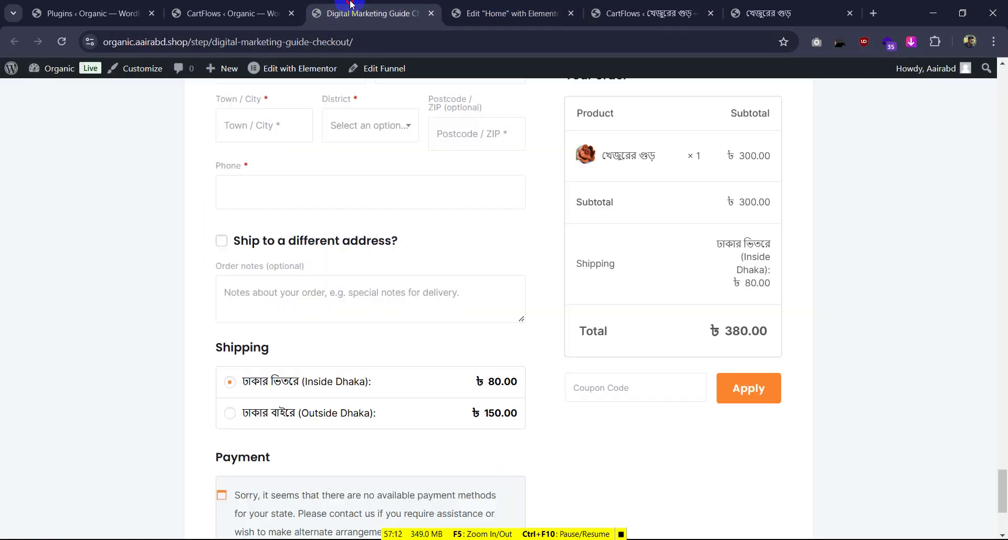
click(234, 13)
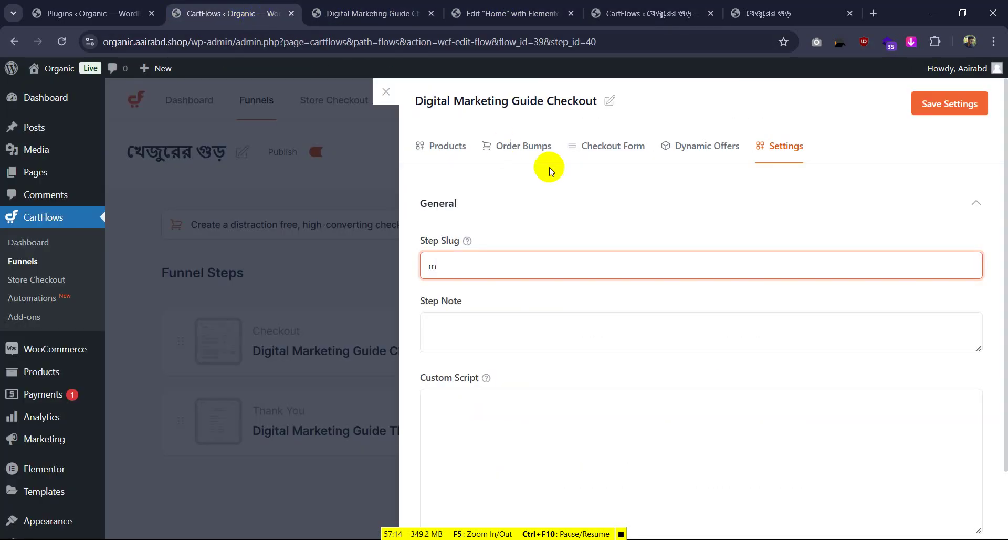
double_click(467, 274)
key(ctrl+v)
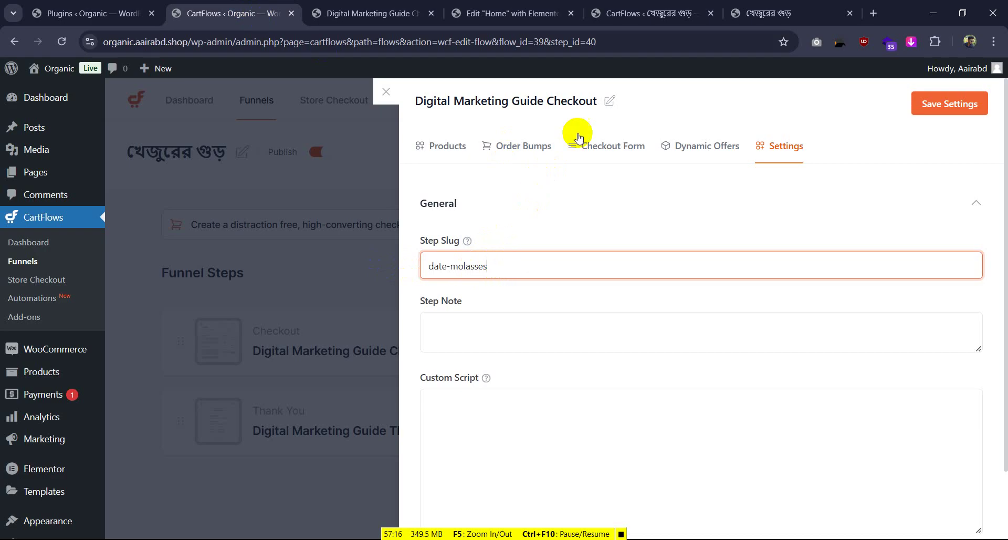
Rename the checkout step to খেজুরের গুড় using the clipboard history
click(610, 100)
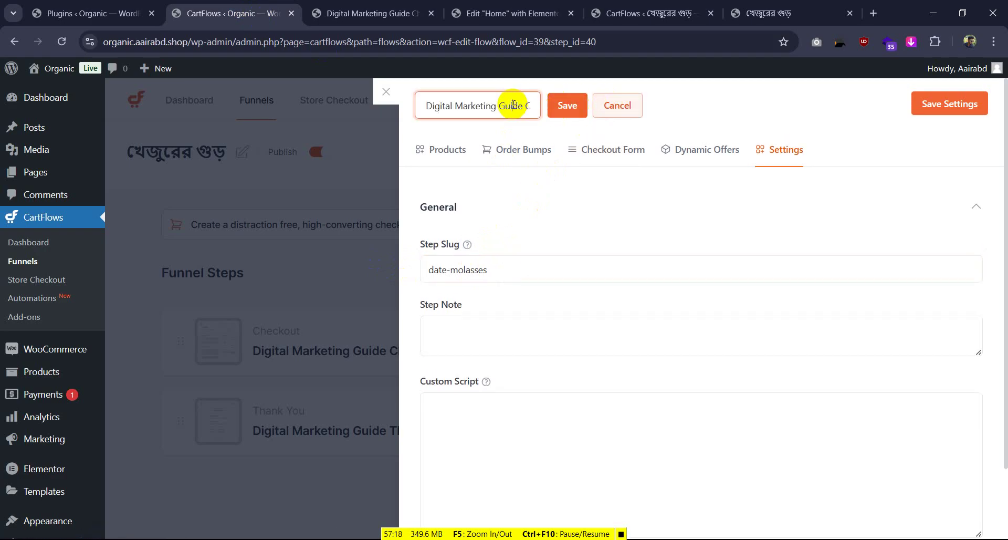
key(ctrl+a)
key(super+v)
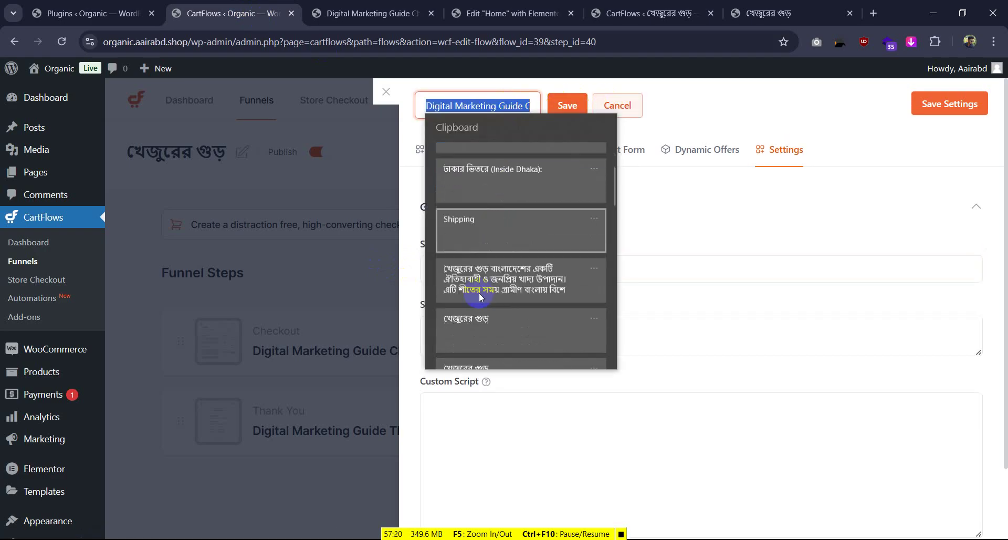
scroll(478, 292, down, 2)
click(480, 270)
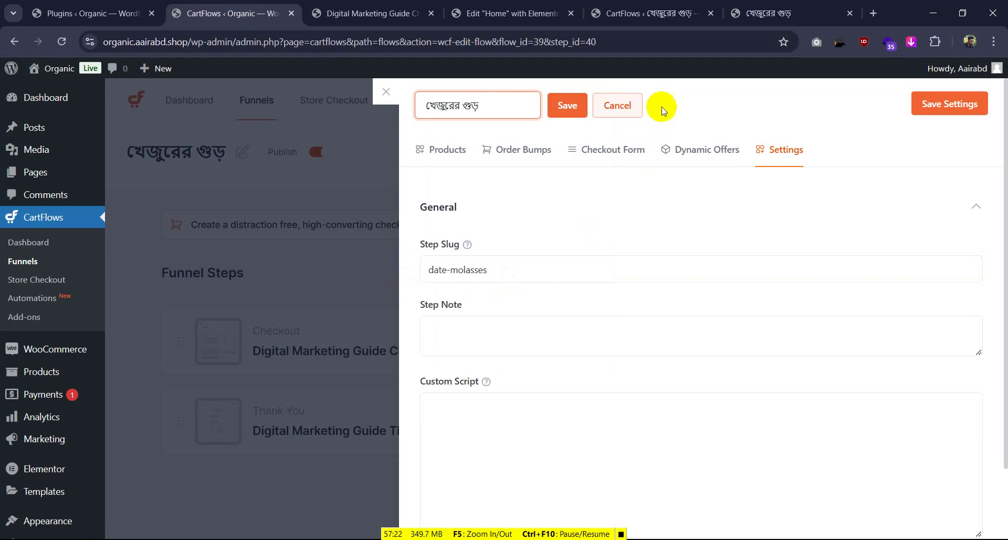
click(567, 106)
Save the checkout step settings and close the panel
click(938, 111)
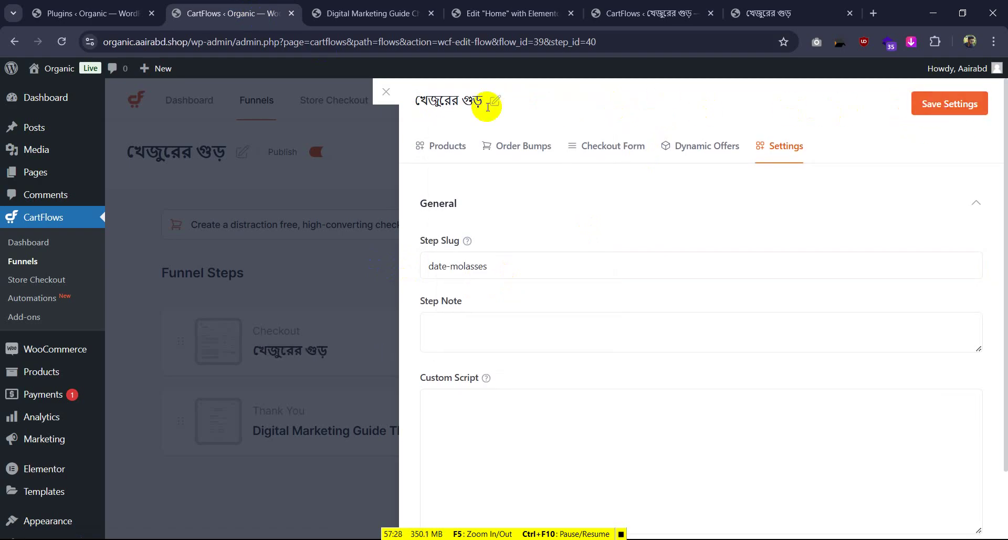
click(972, 106)
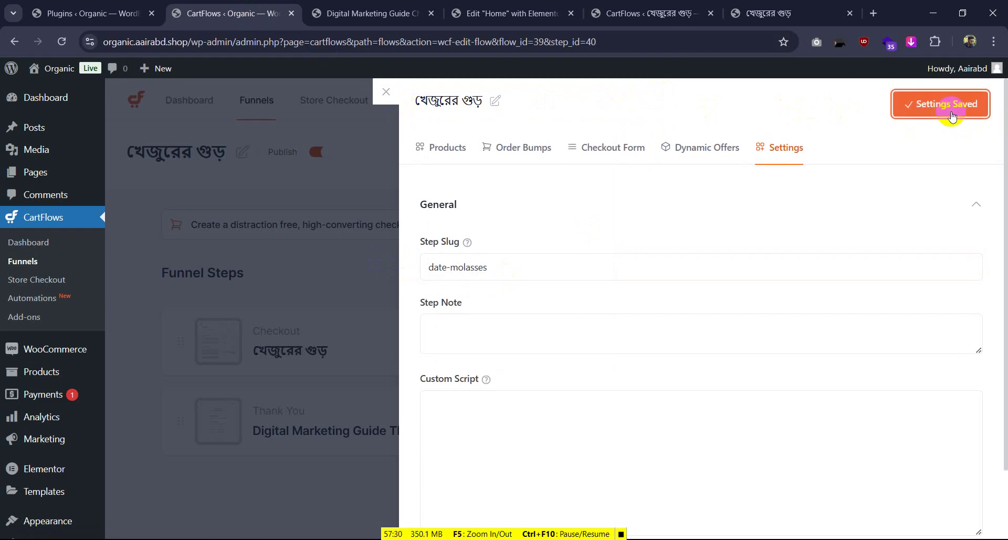
click(389, 94)
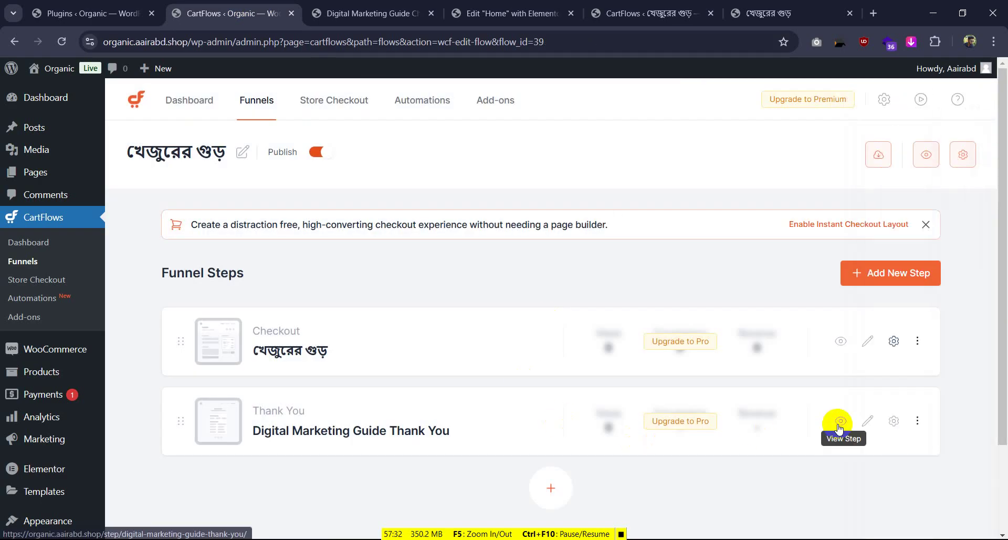
Open the checkout step in the page builder, then go back to the funnel steps
click(867, 418)
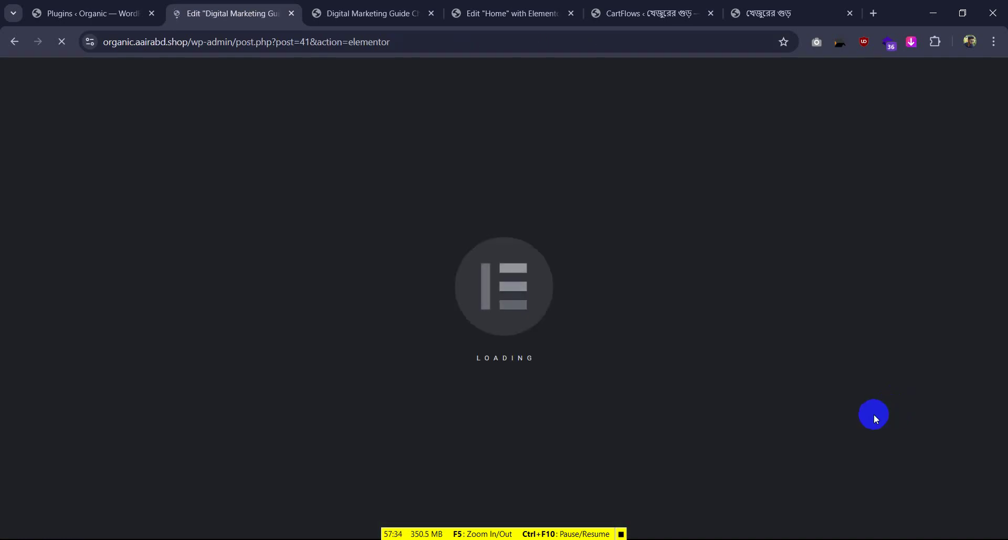
click(13, 41)
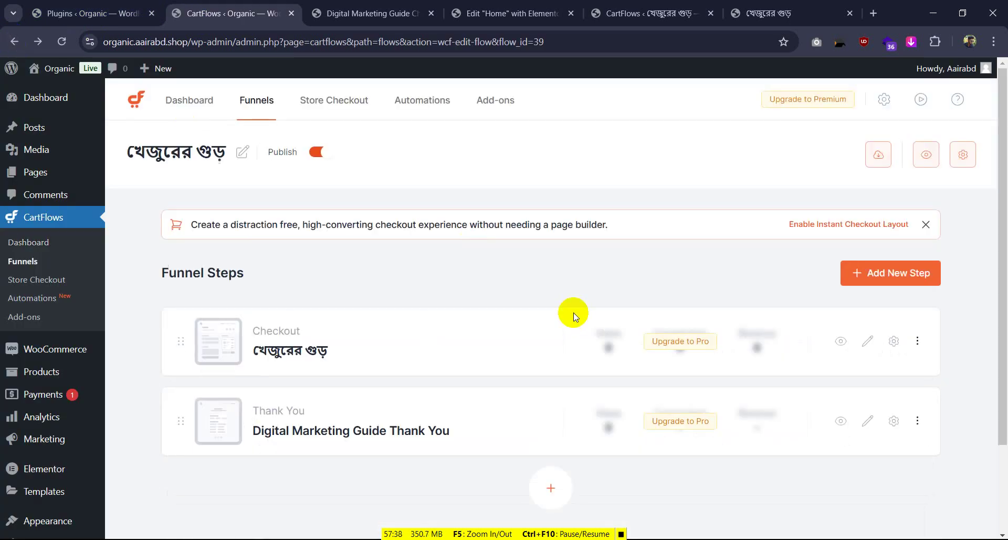
scroll(574, 315, down, 2)
Rename the thank-you step to Thank You by removing 'Digital Marketing Guide' from its title
click(894, 311)
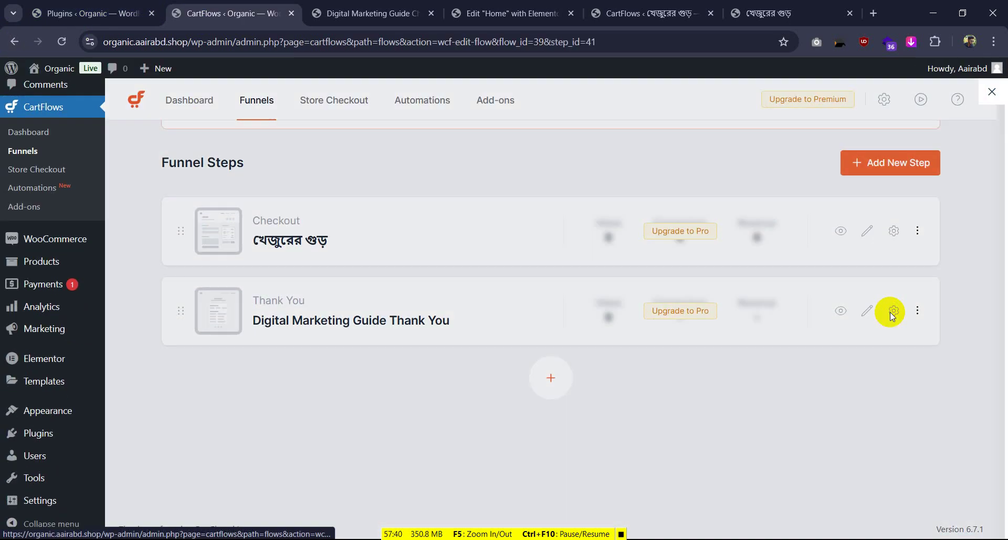
click(614, 101)
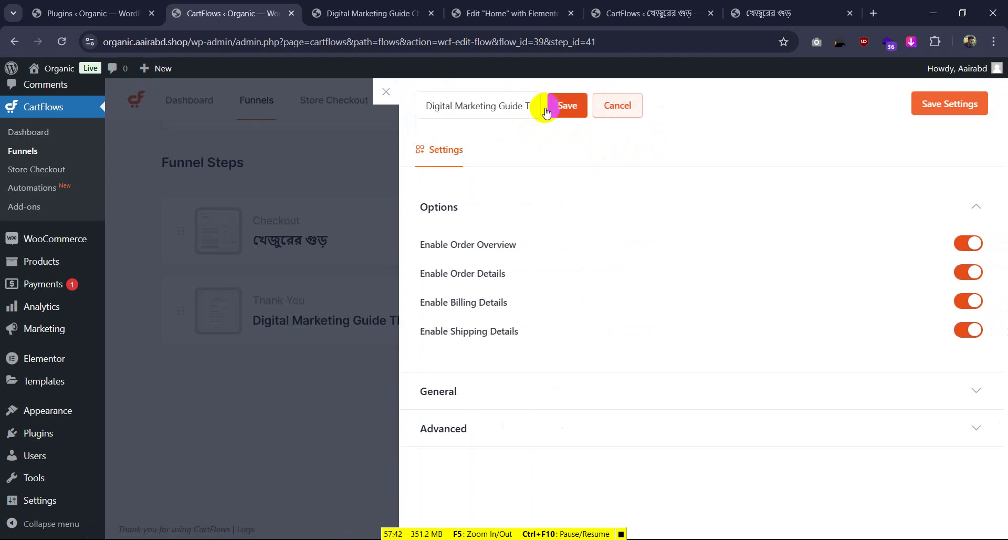
drag(525, 105, 386, 104)
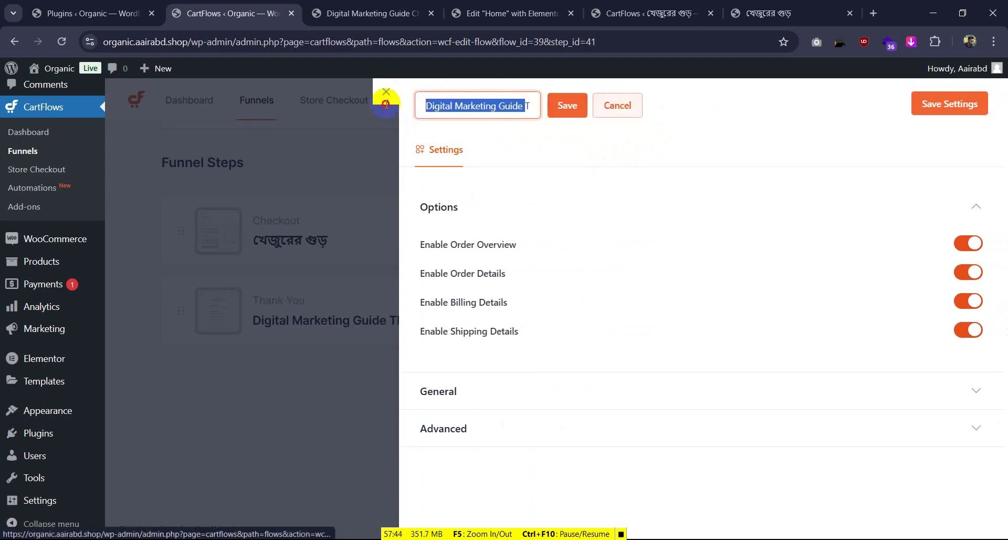
key(BackSpace)
click(583, 107)
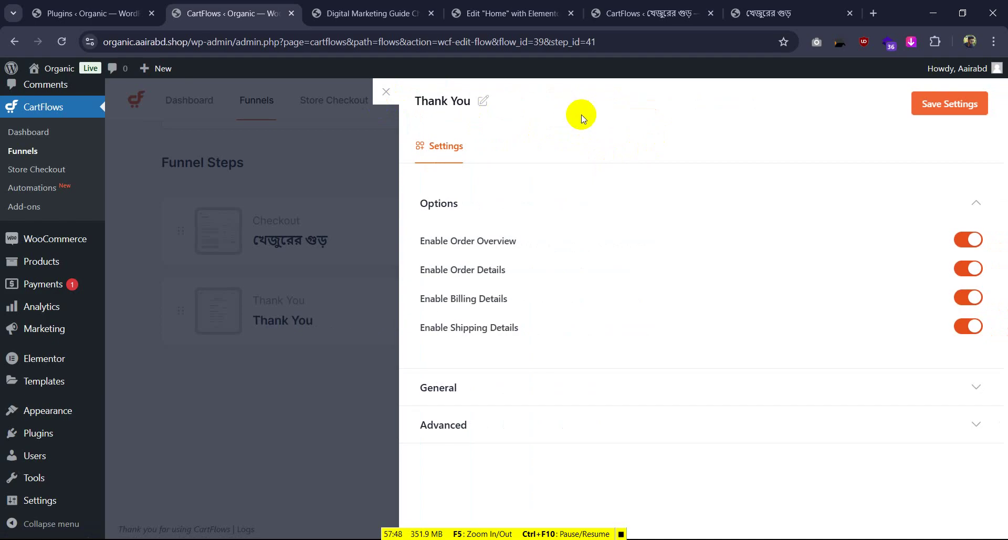
click(384, 94)
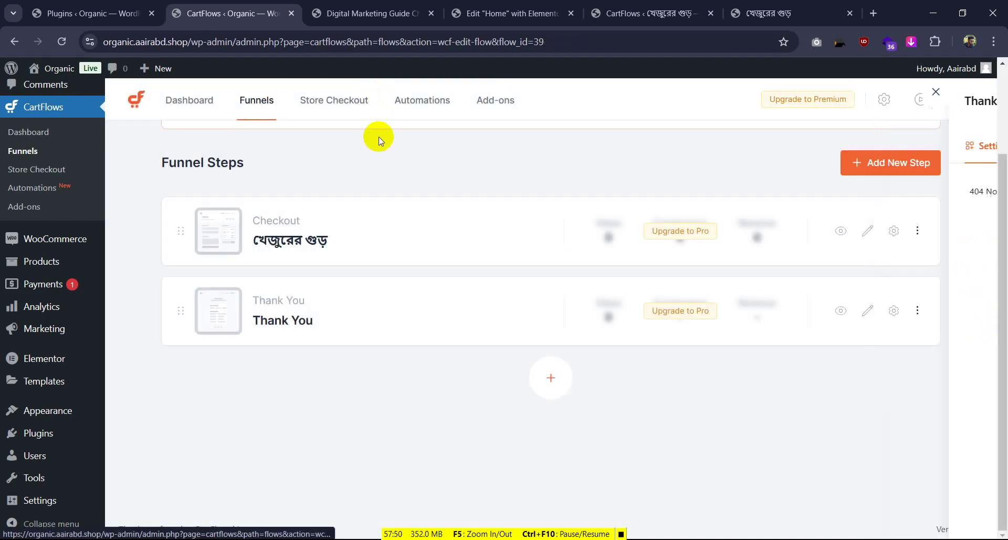
Reload the old checkout page, then preview the checkout step at its new address
click(395, 6)
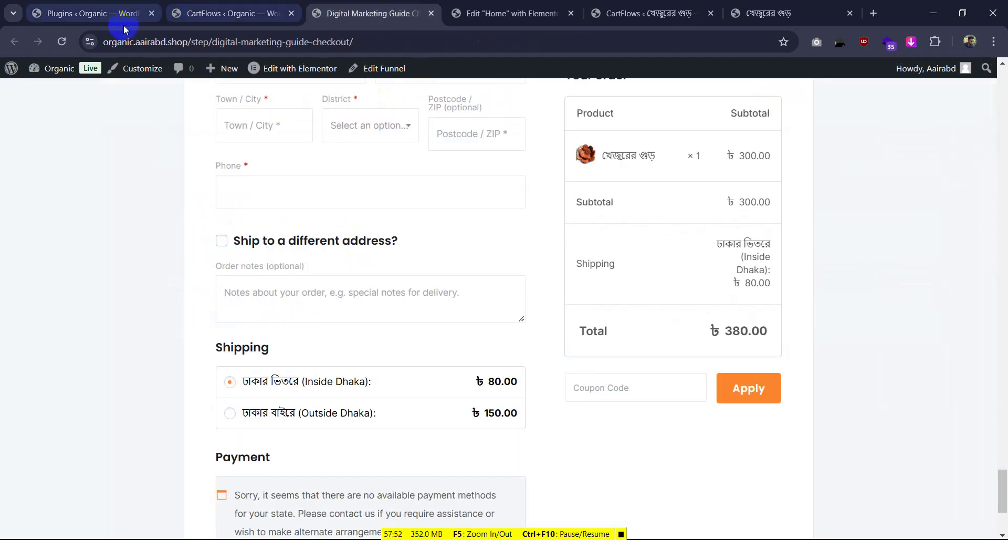
click(62, 42)
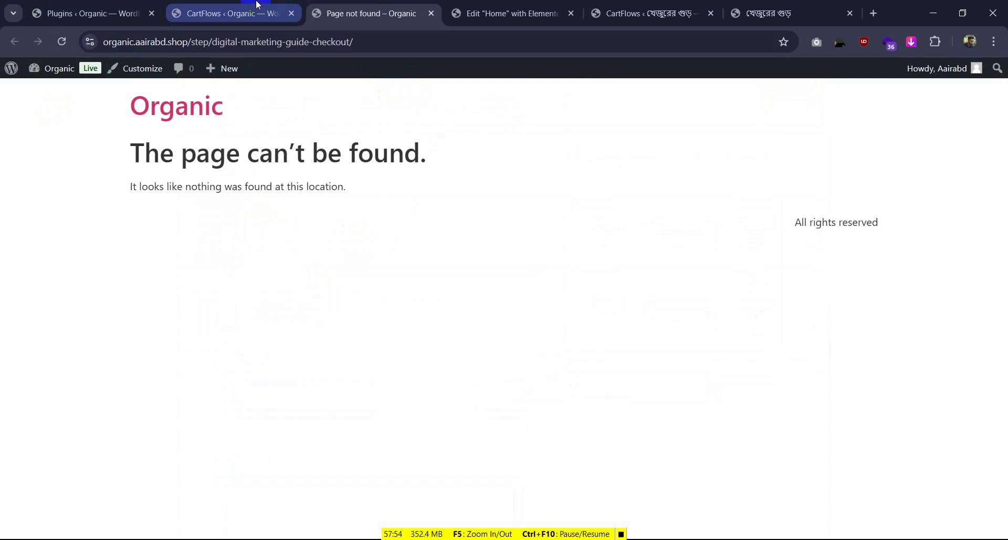
click(221, 8)
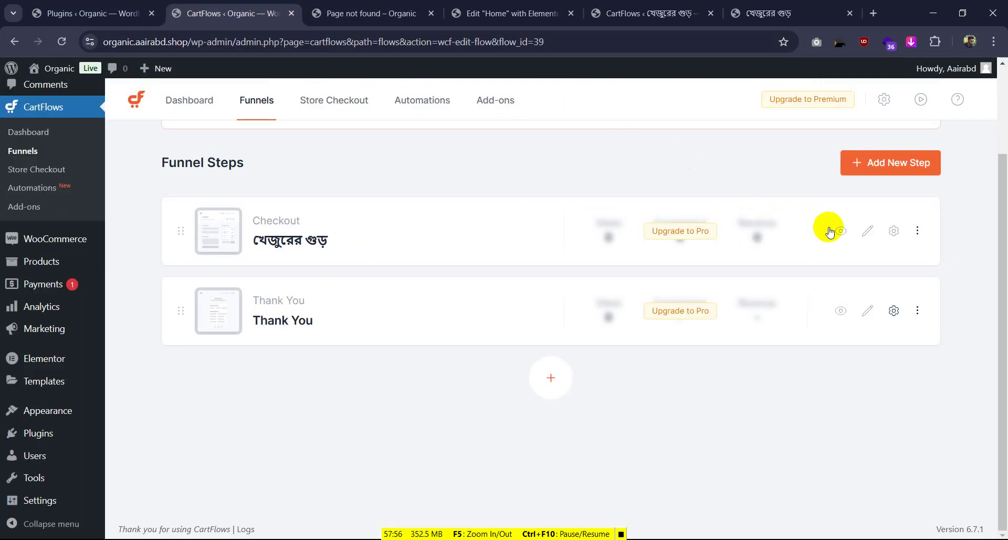
click(839, 230)
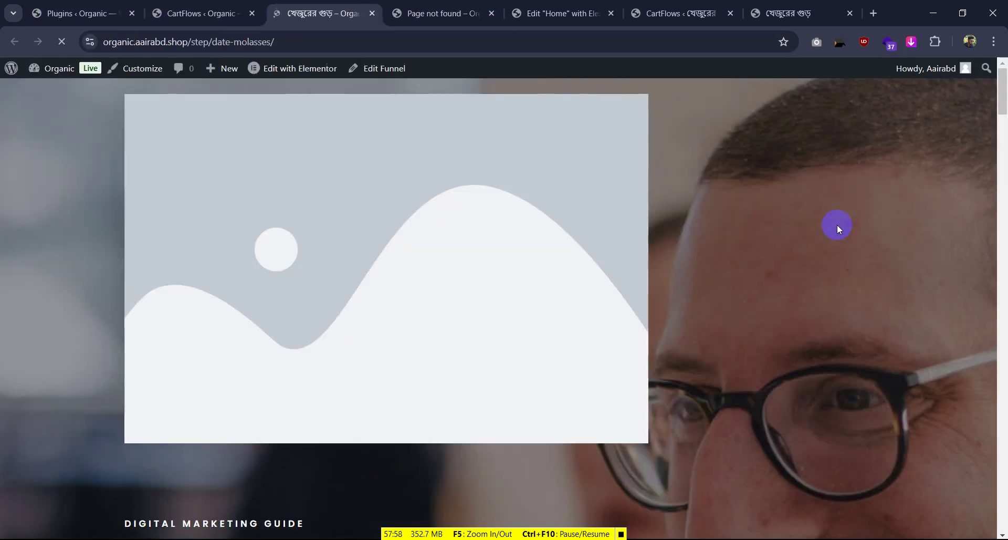
scroll(350, 253, down, 18)
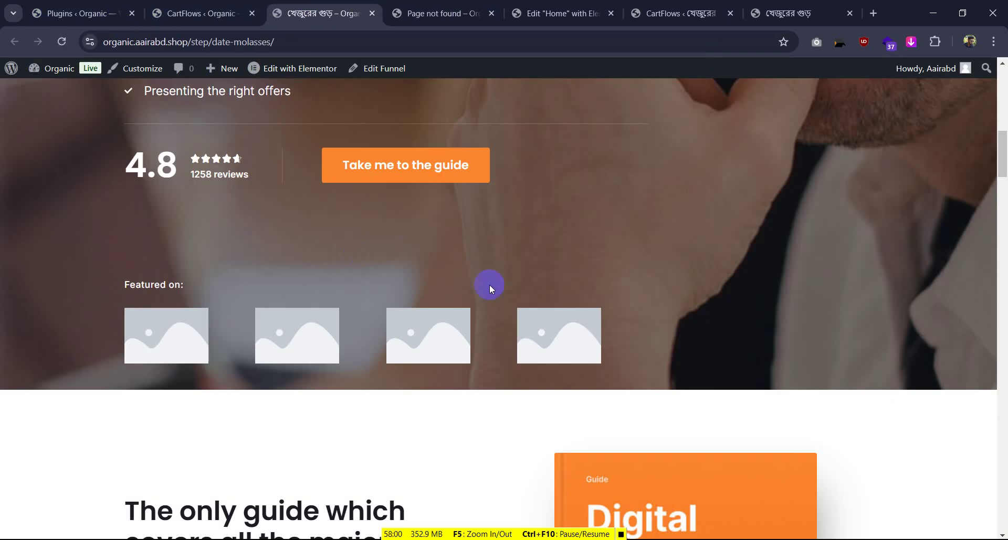
scroll(539, 269, down, 20)
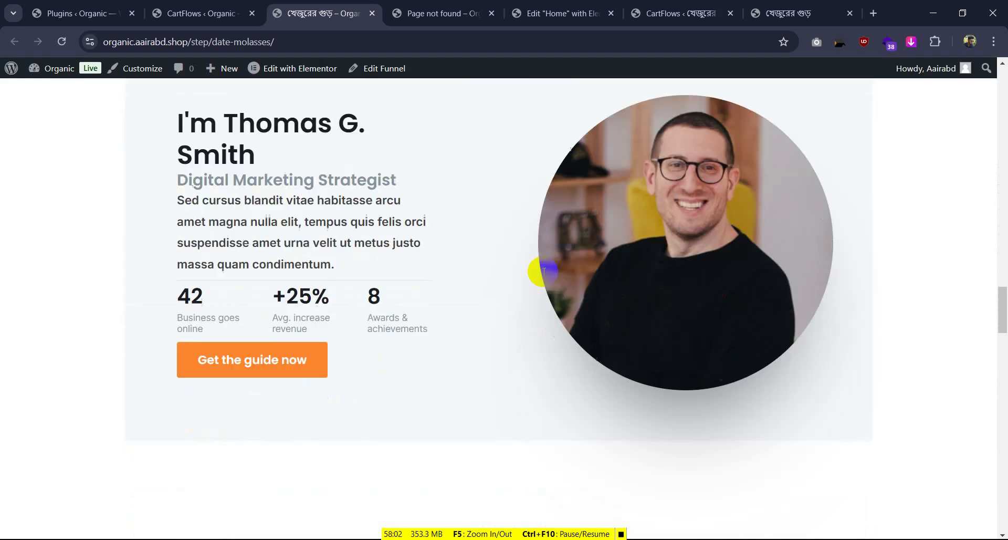
scroll(544, 272, down, 12)
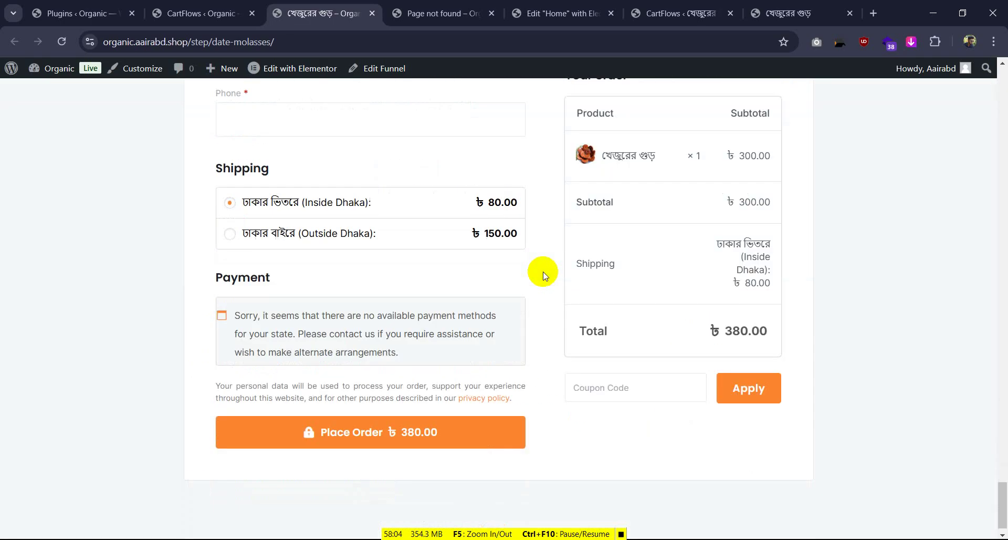
scroll(419, 185, up, 3)
scroll(374, 217, up, 3)
scroll(266, 265, down, 3)
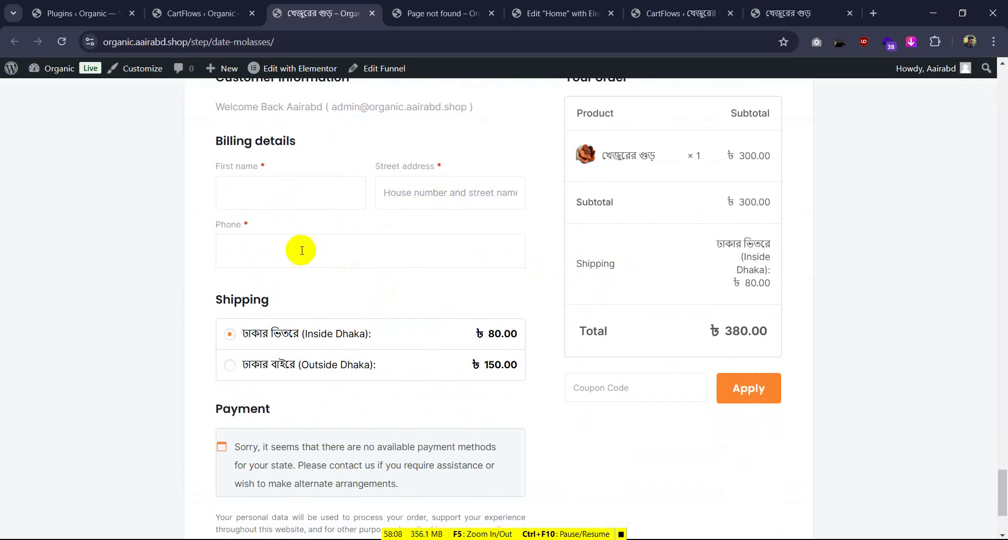
scroll(273, 341, down, 3)
scroll(302, 330, up, 5)
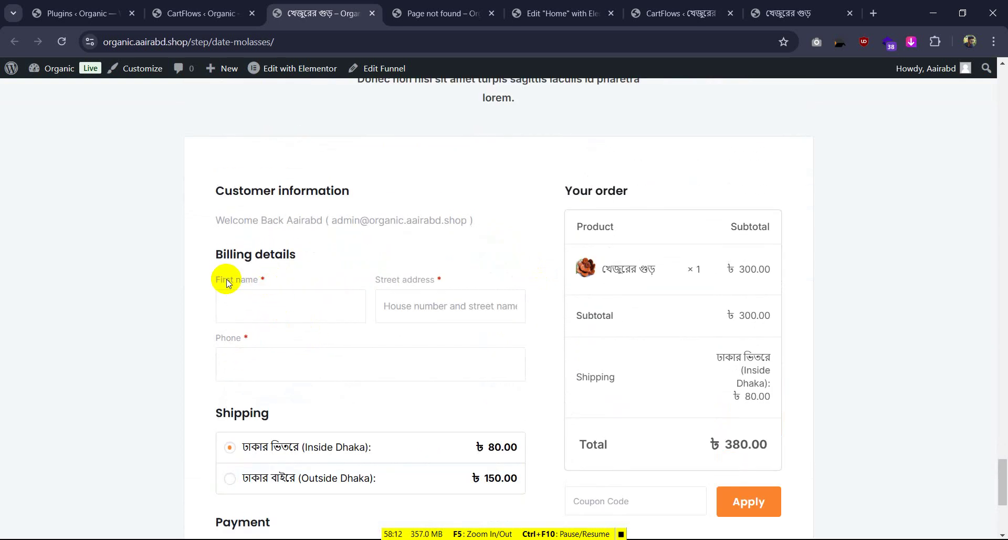
click(801, 13)
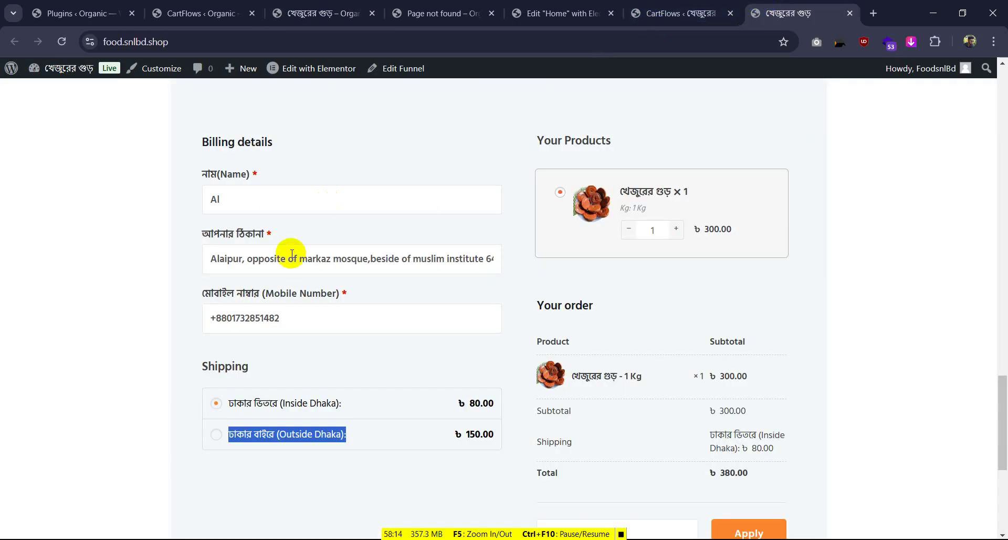
drag(201, 176, 249, 174)
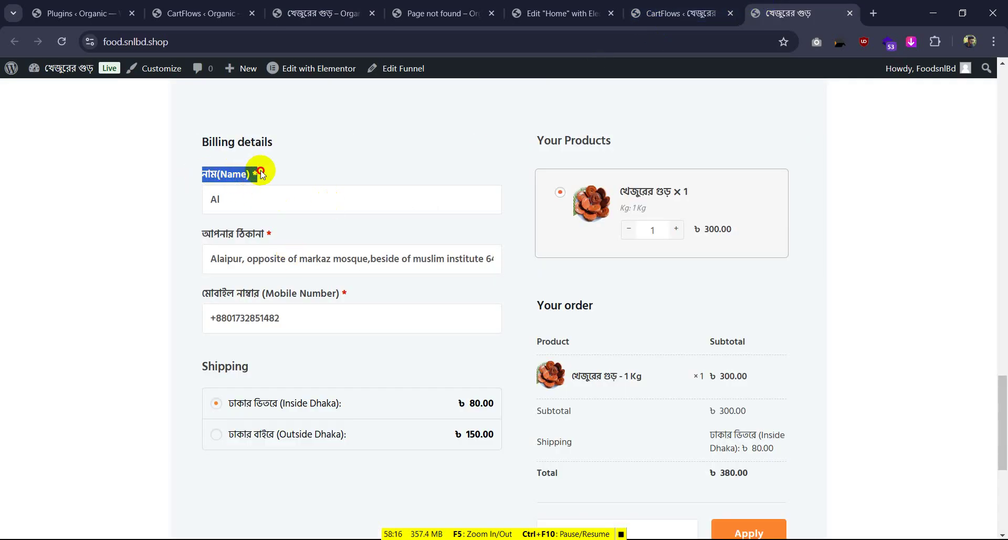
click(324, 9)
click(238, 5)
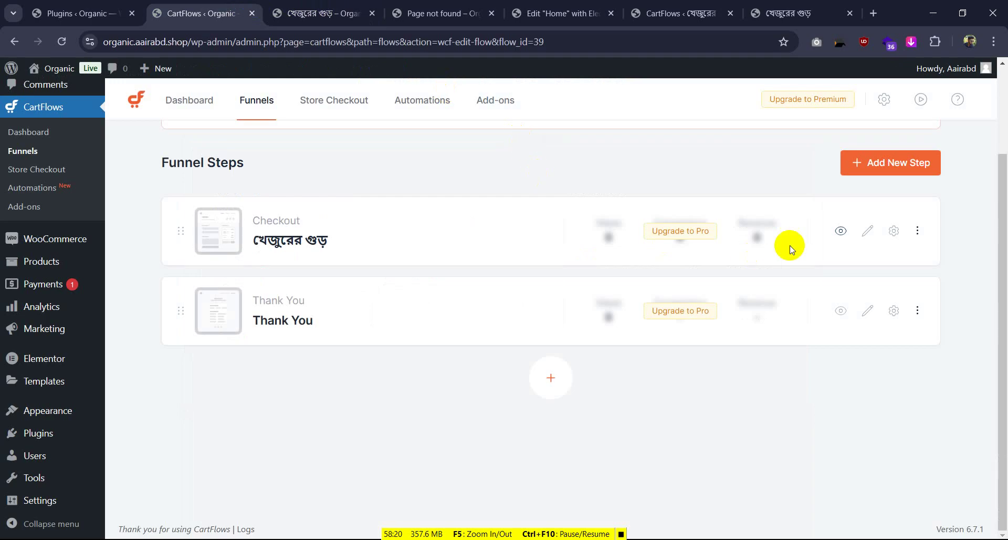
Open the checkout field editor and make the First name field 100% wide
click(894, 231)
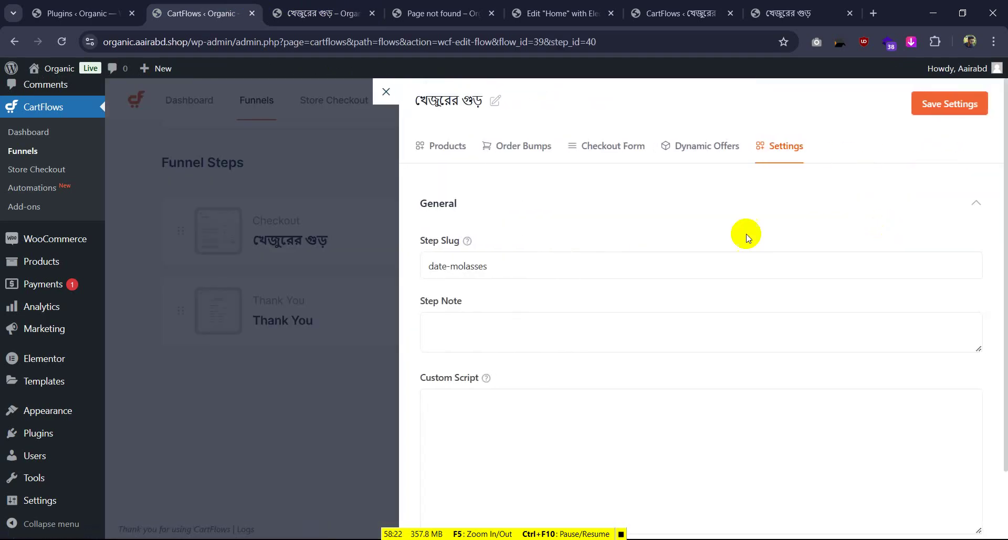
click(578, 147)
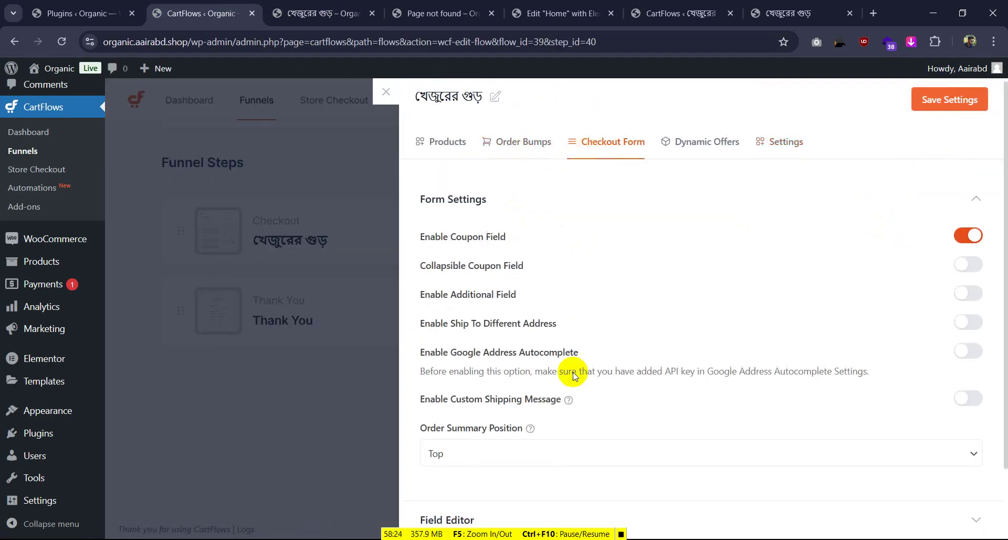
scroll(577, 383, down, 2)
click(490, 431)
scroll(625, 387, down, 7)
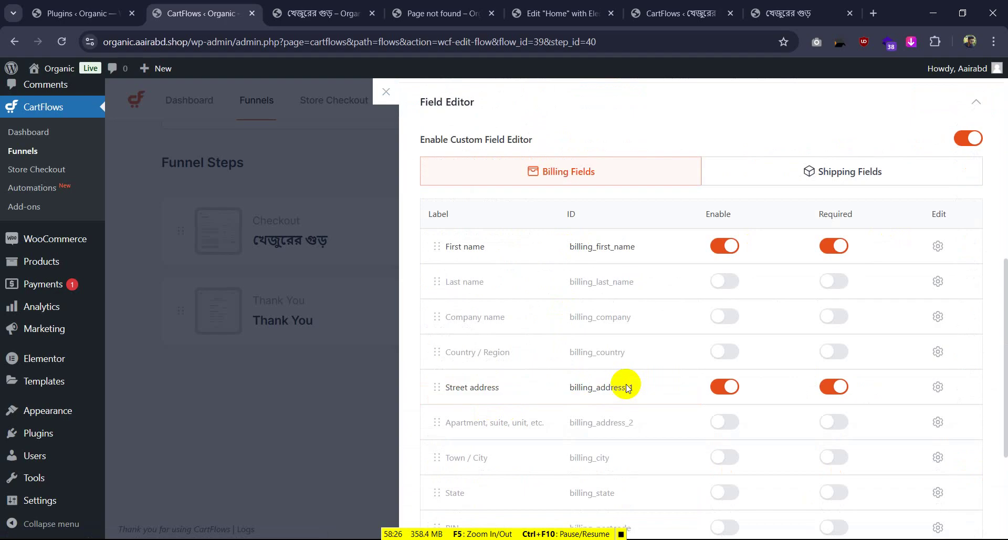
click(938, 180)
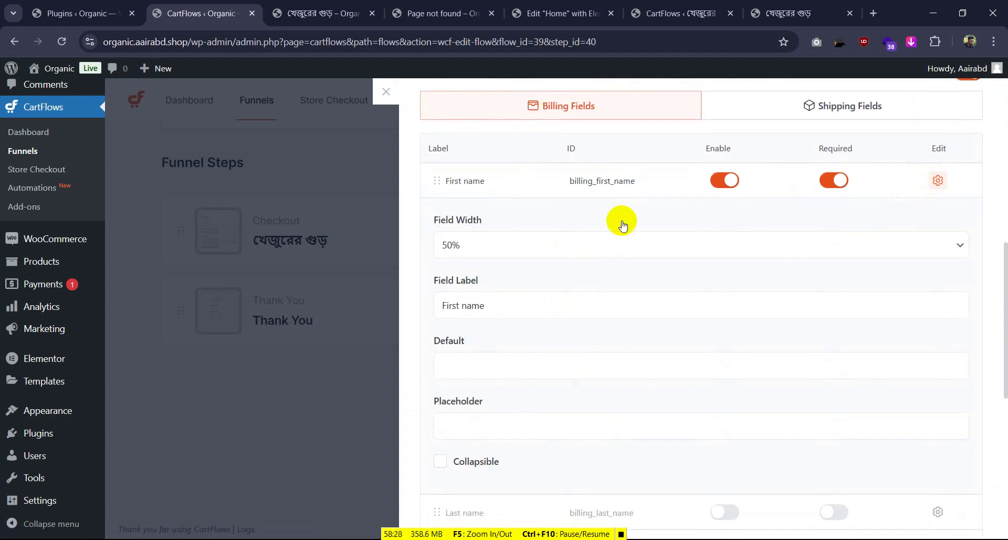
click(499, 245)
click(469, 305)
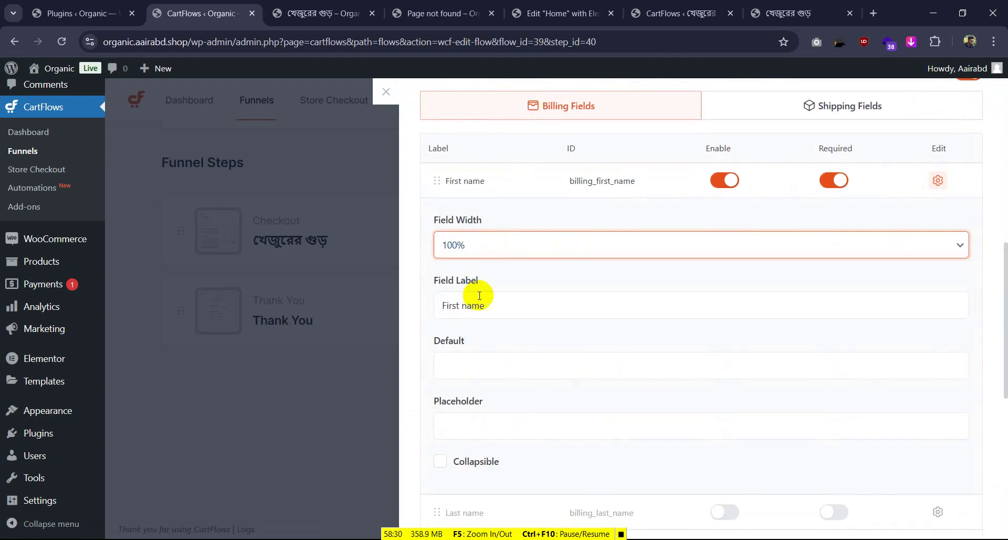
click(477, 305)
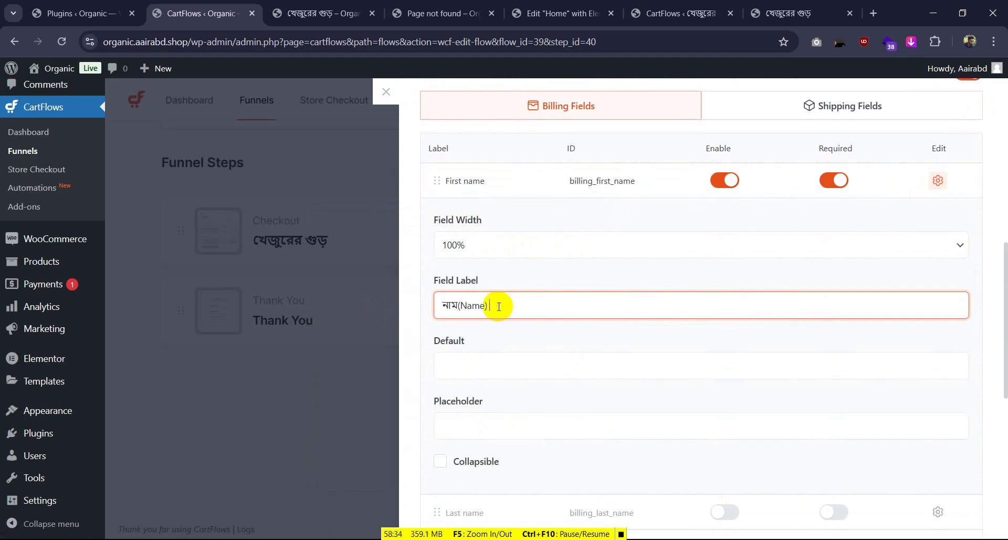
Copy the আপনার ঠিকানা label from the reference checkout and make Street address 100% wide with it
click(787, 5)
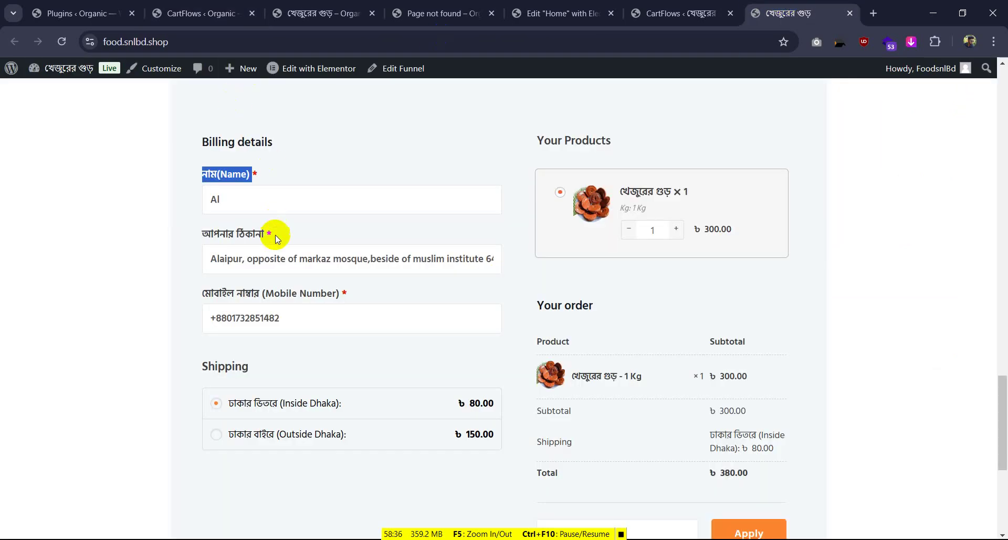
mouse_move(275, 235)
mouse_down()
mouse_move(194, 233)
mouse_move(266, 239)
mouse_up()
click(203, 234)
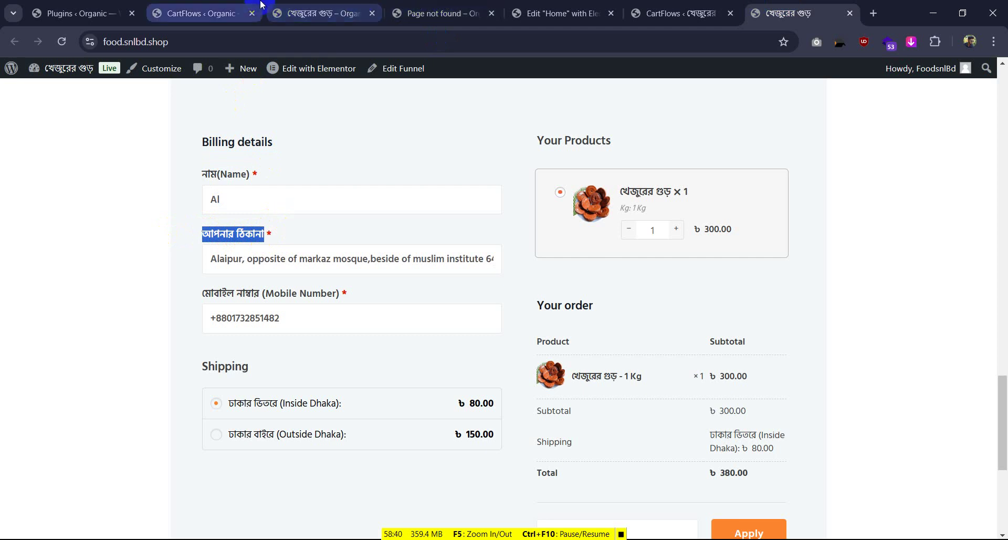
click(204, 13)
click(936, 181)
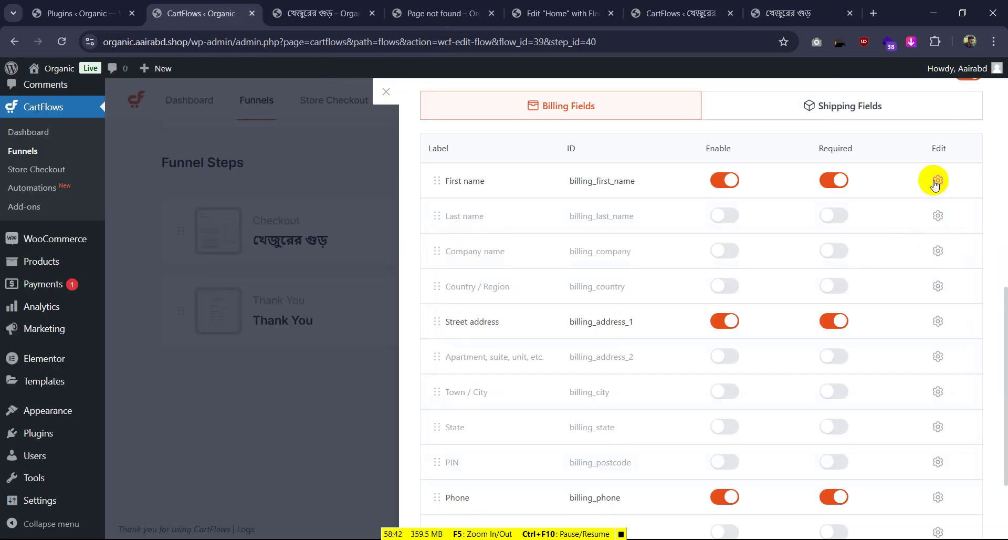
click(937, 320)
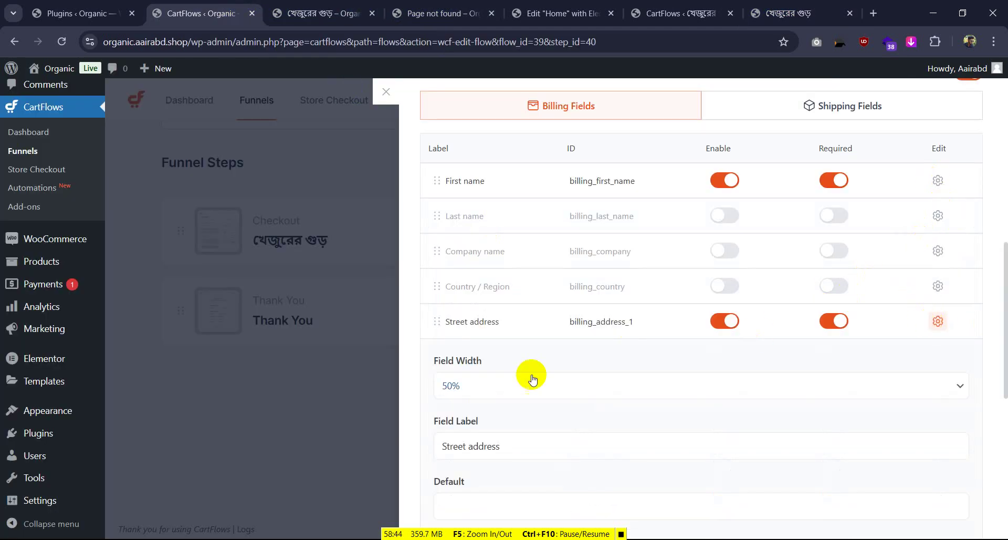
click(482, 385)
click(476, 444)
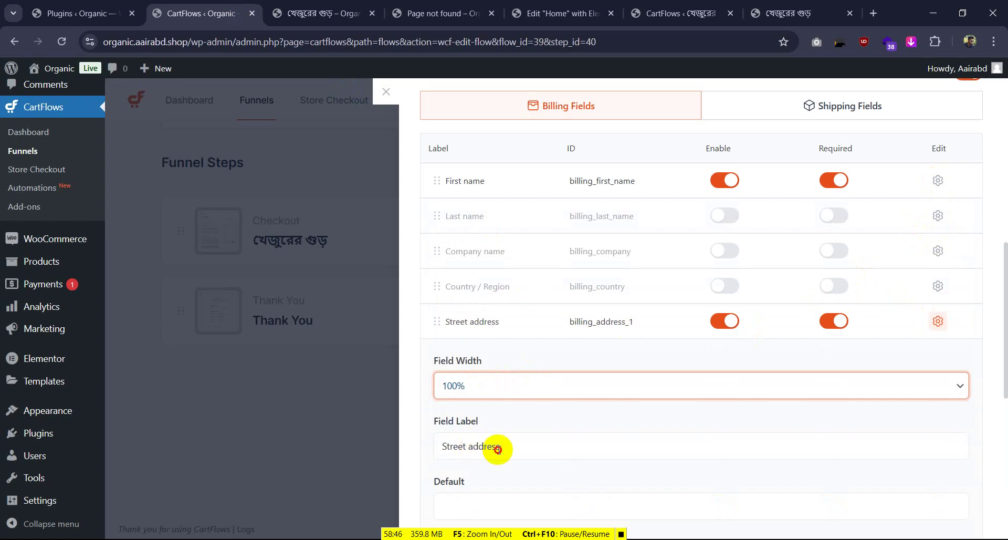
click(498, 448)
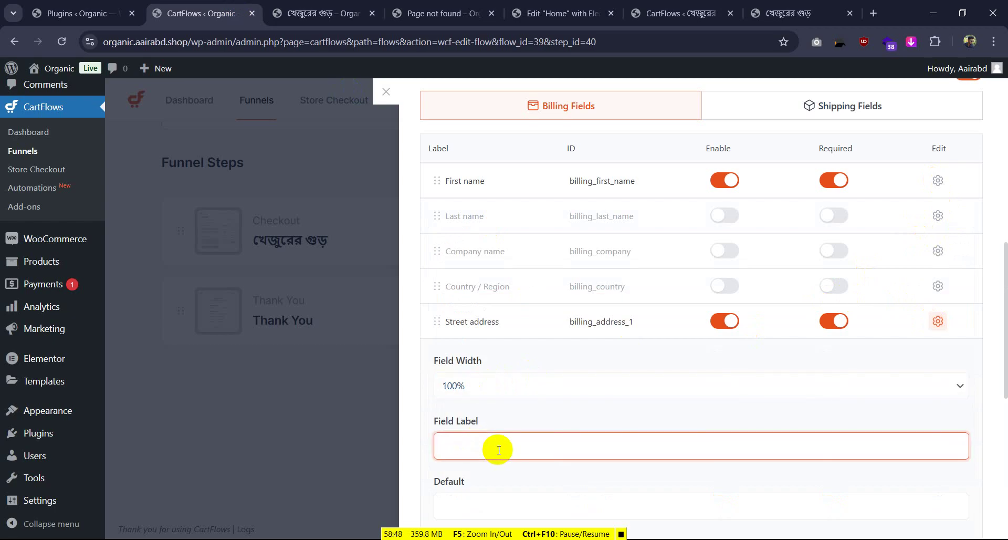
Check the Mobile Number label on the reference checkout and close the page-not-found tab
click(787, 4)
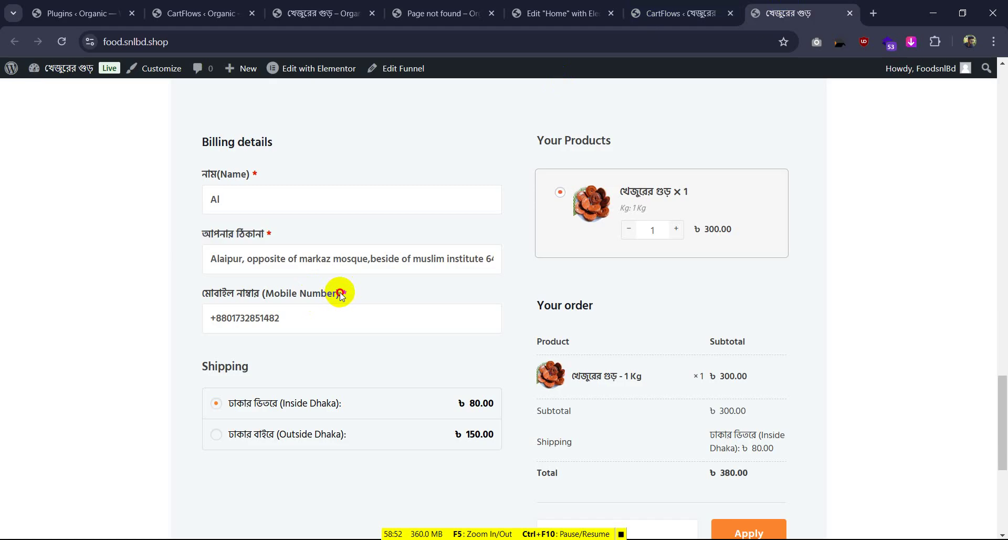
mouse_move(340, 295)
mouse_down()
mouse_move(196, 293)
mouse_move(324, 303)
mouse_up()
click(194, 294)
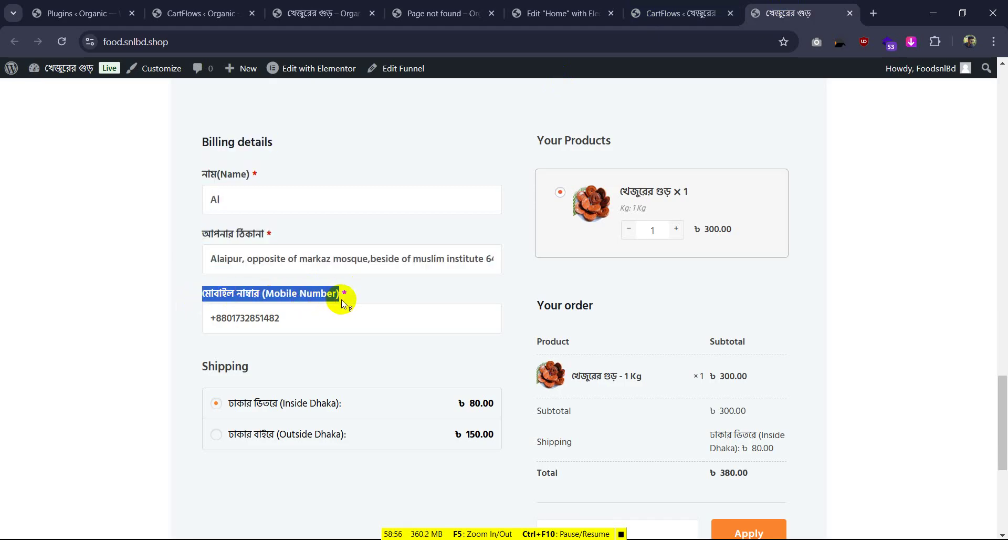
click(441, 13)
click(325, 13)
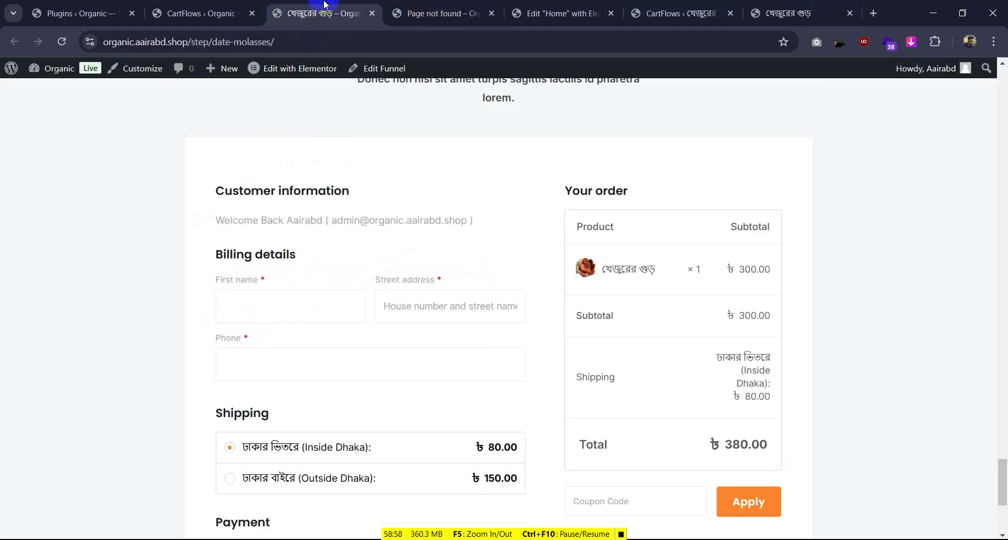
click(490, 13)
click(209, 12)
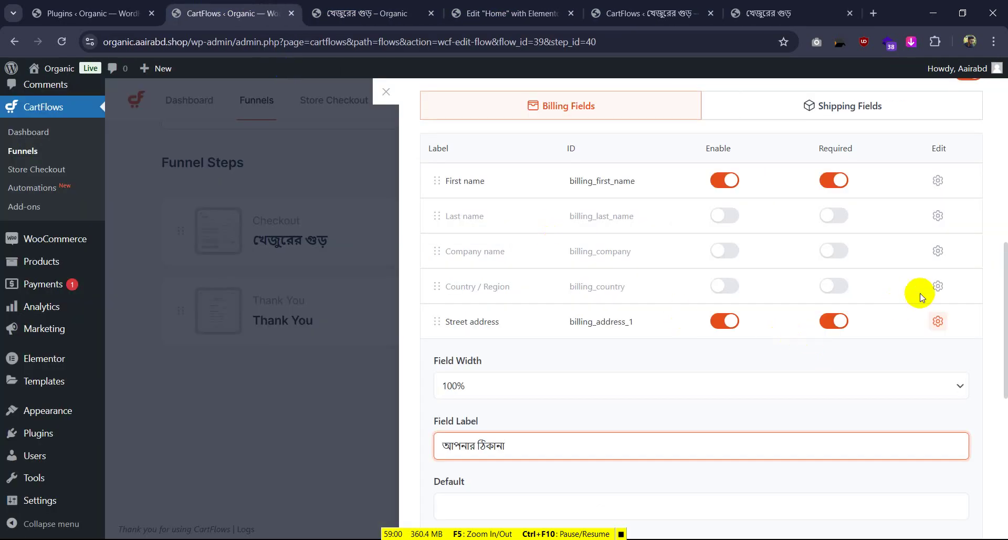
scroll(715, 333, down, 9)
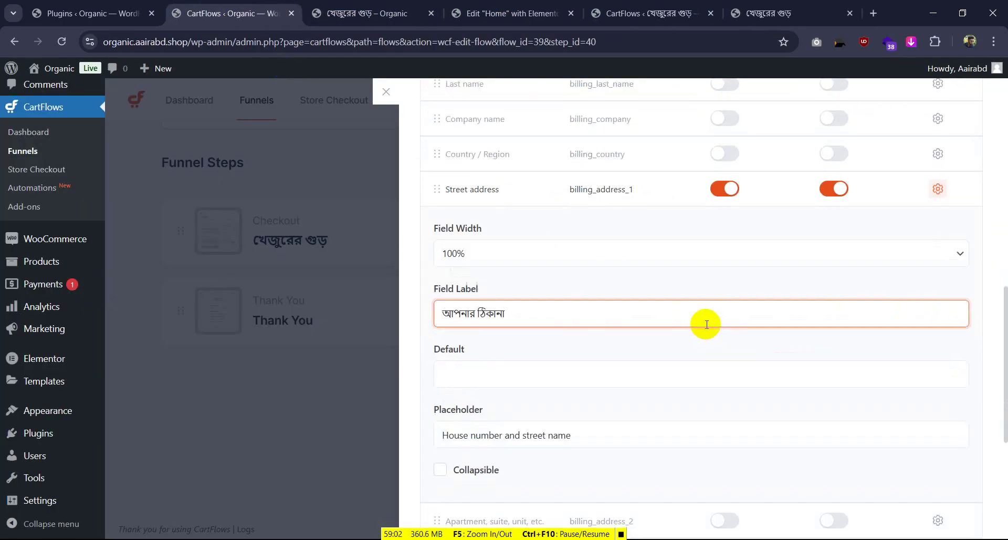
Relabel the Phone field মোবাইল নাম্বার, save the form settings and close the step panel
click(937, 361)
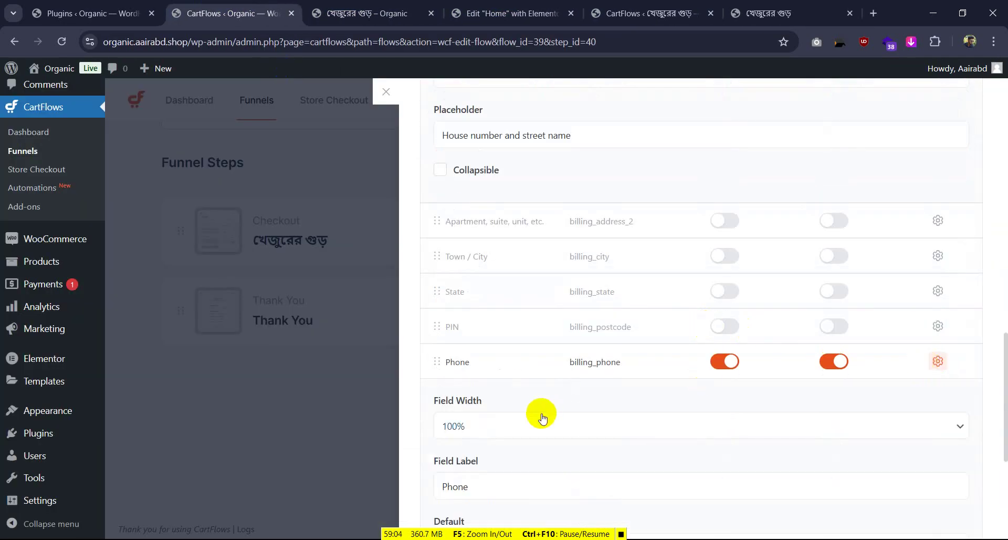
click(480, 488)
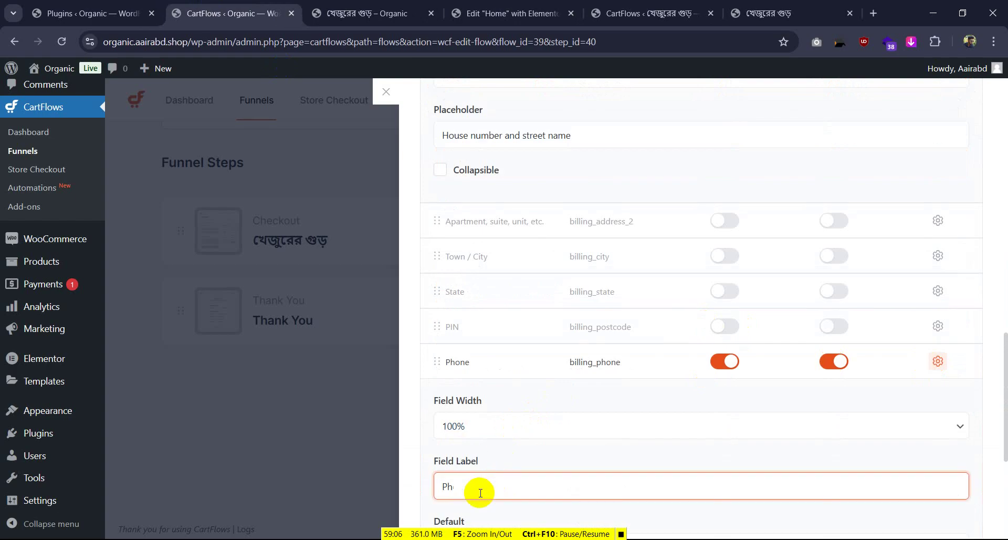
scroll(657, 371, up, 10)
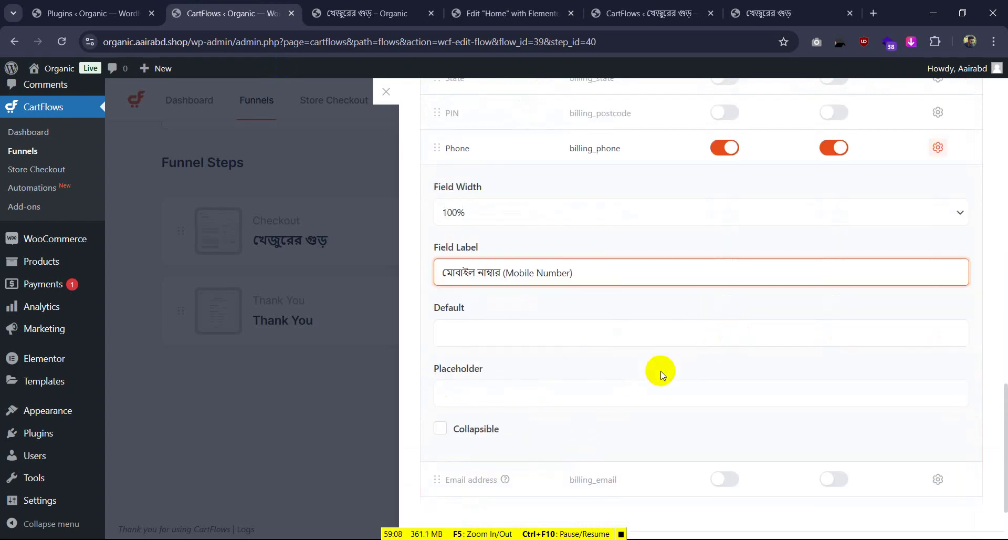
scroll(969, 198, up, 5)
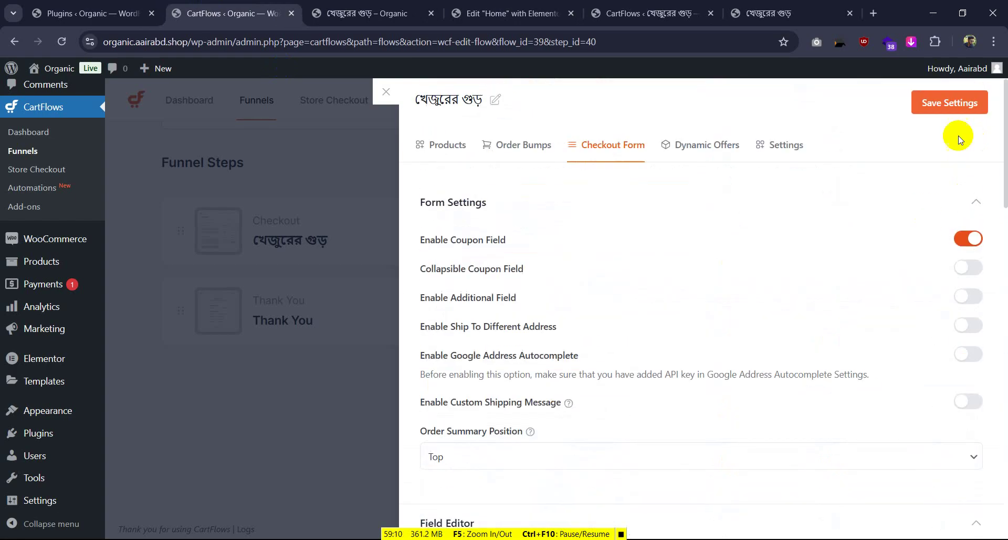
click(962, 105)
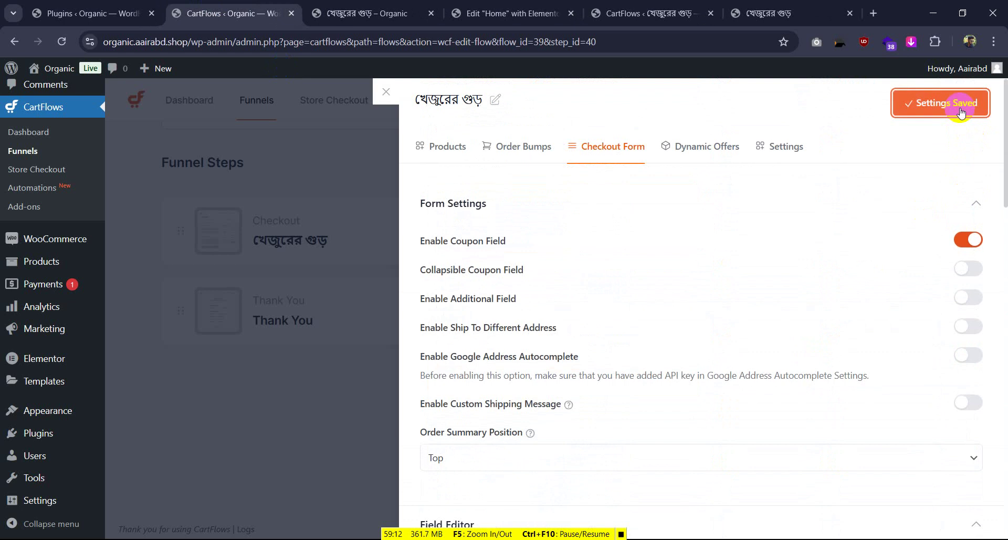
click(386, 91)
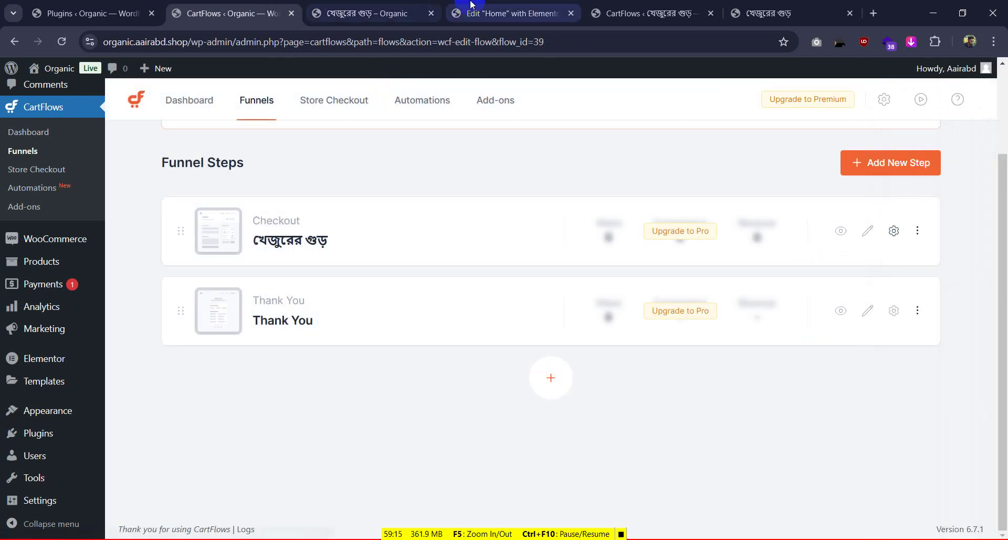
Reload the checkout page and scroll the billing form to check the new Bangla labels
click(471, 6)
click(367, 13)
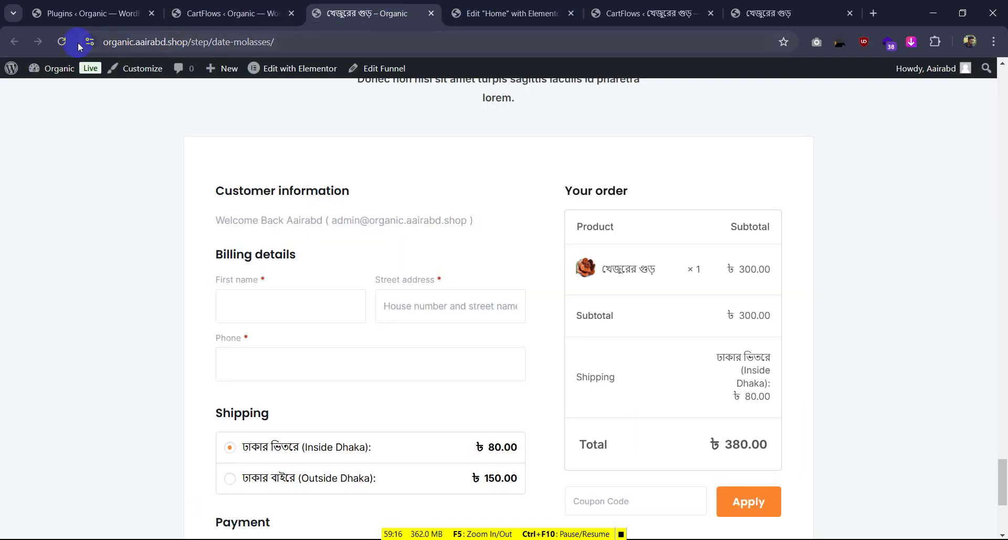
click(62, 42)
scroll(252, 278, down, 4)
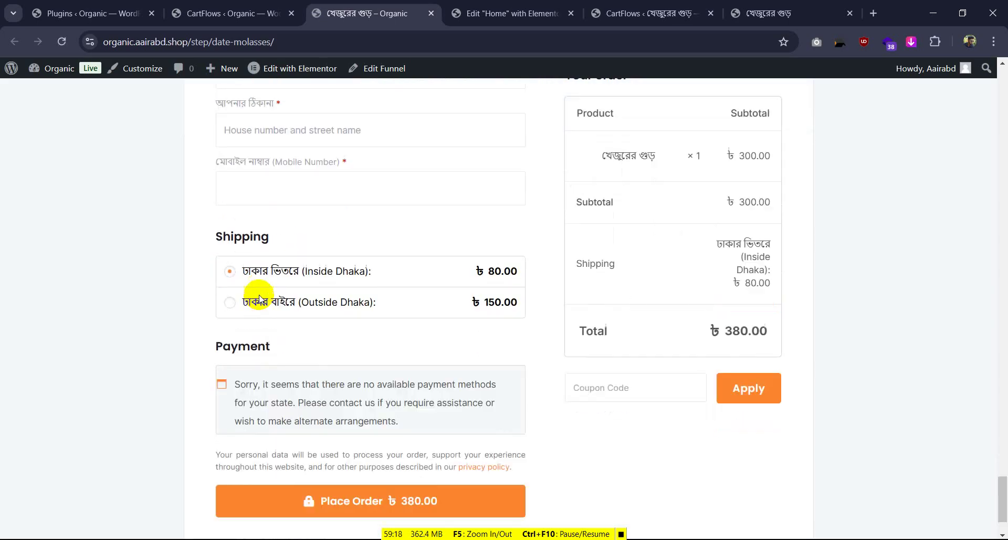
scroll(247, 236, up, 2)
scroll(235, 169, up, 2)
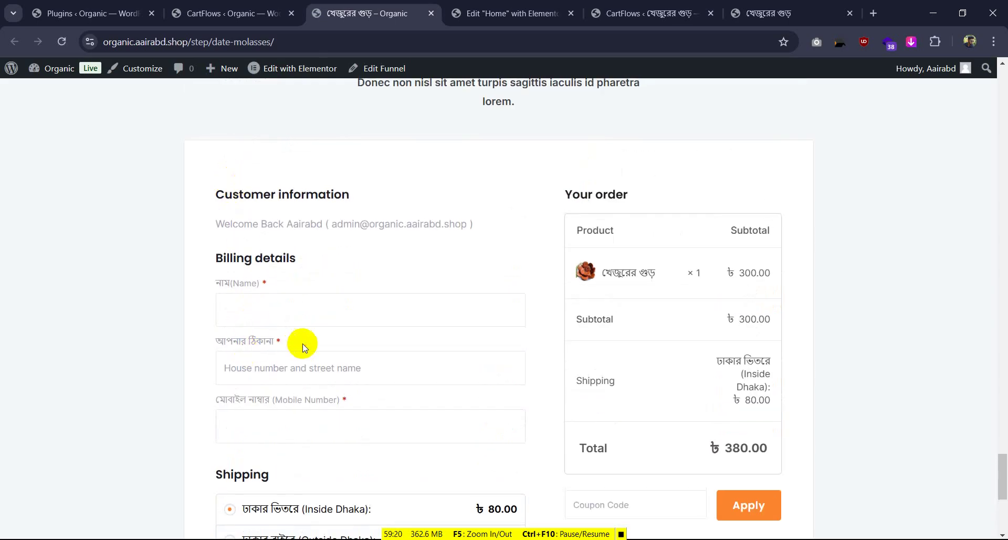
click(260, 365)
scroll(405, 281, down, 5)
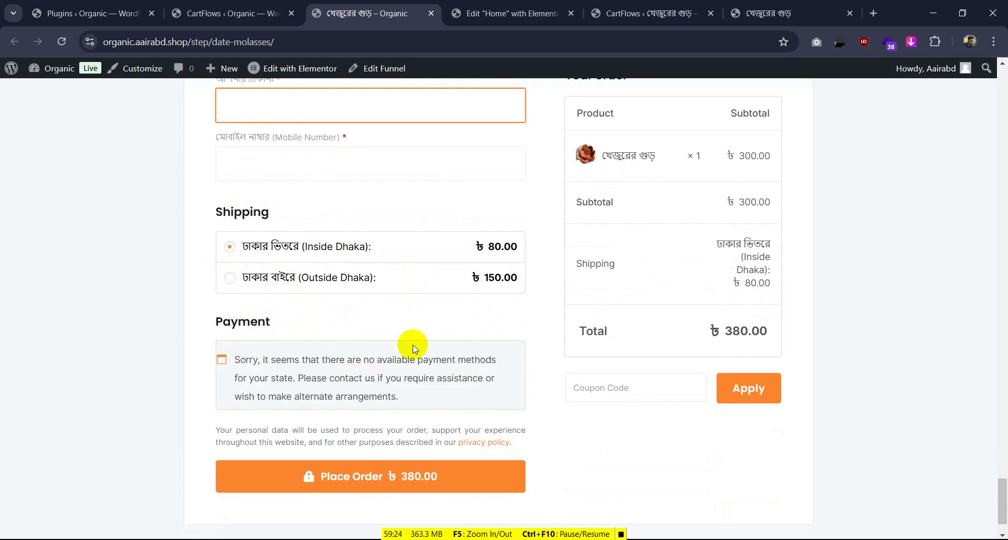
scroll(500, 304, up, 4)
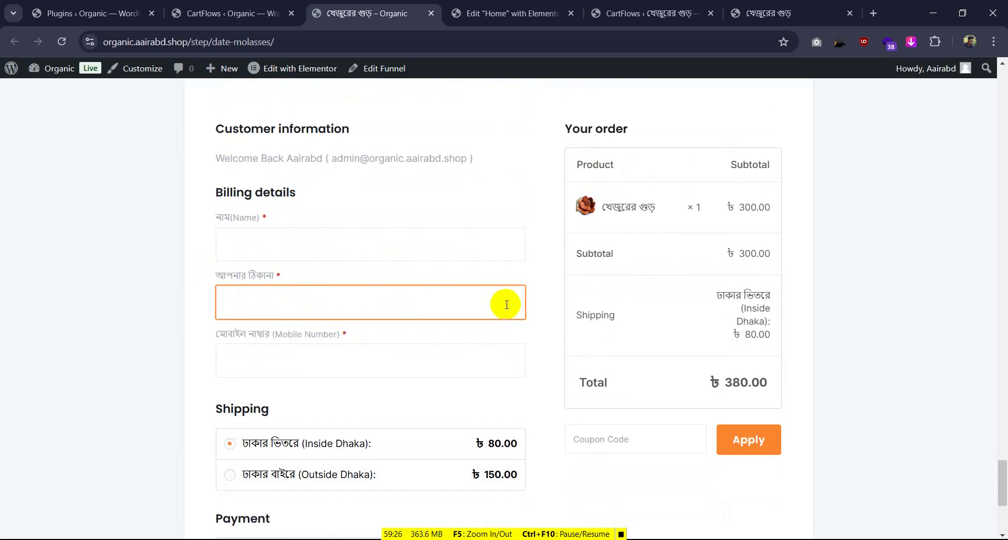
scroll(506, 305, up, 4)
scroll(507, 304, down, 4)
scroll(507, 305, up, 6)
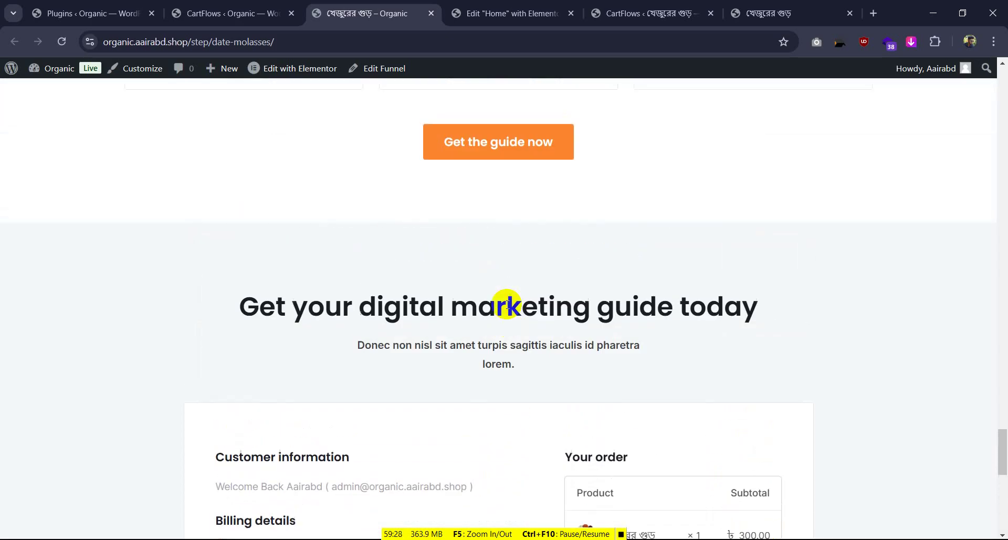
Check the reference funnel's step slug and compare it with the reloaded checkout page
click(670, 12)
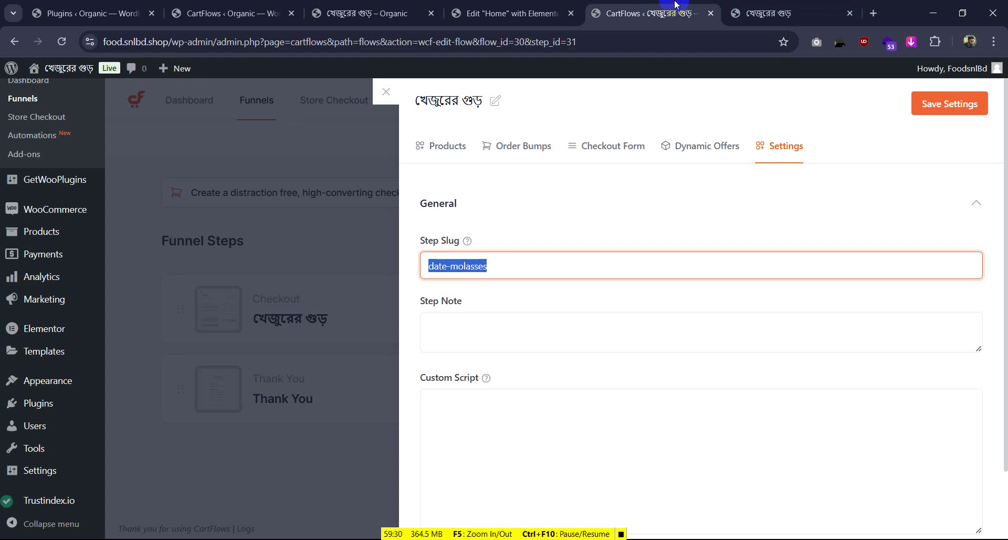
click(504, 13)
click(378, 18)
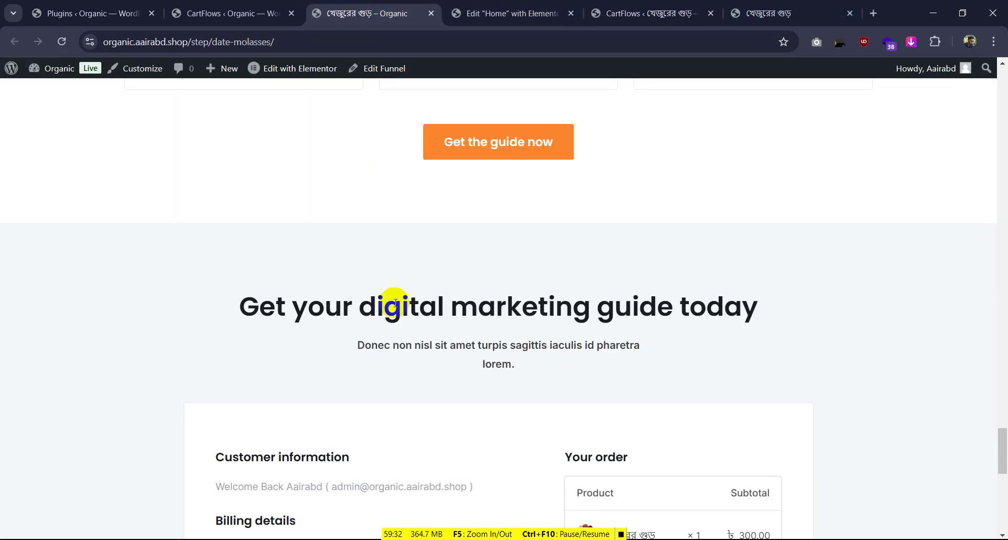
scroll(395, 302, down, 5)
scroll(407, 311, up, 15)
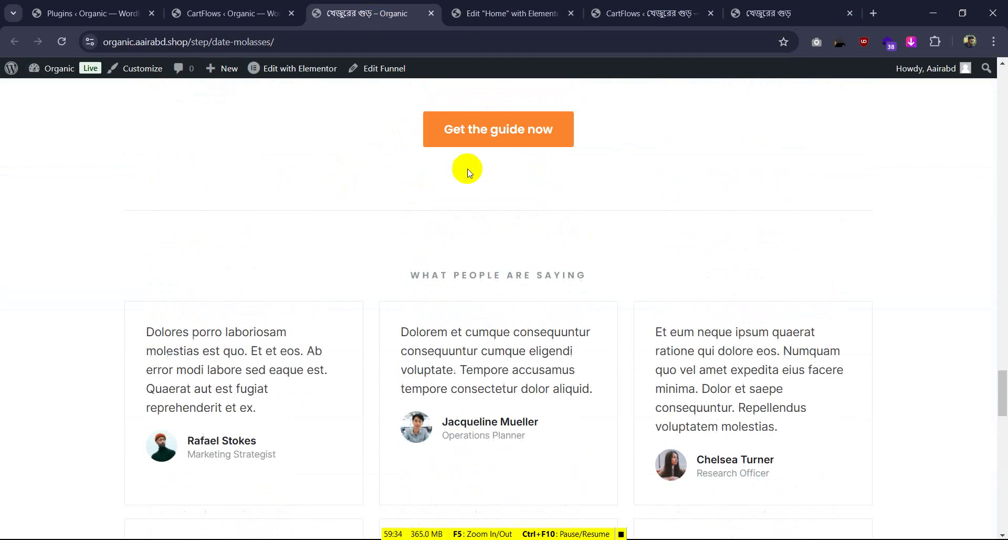
scroll(469, 173, up, 10)
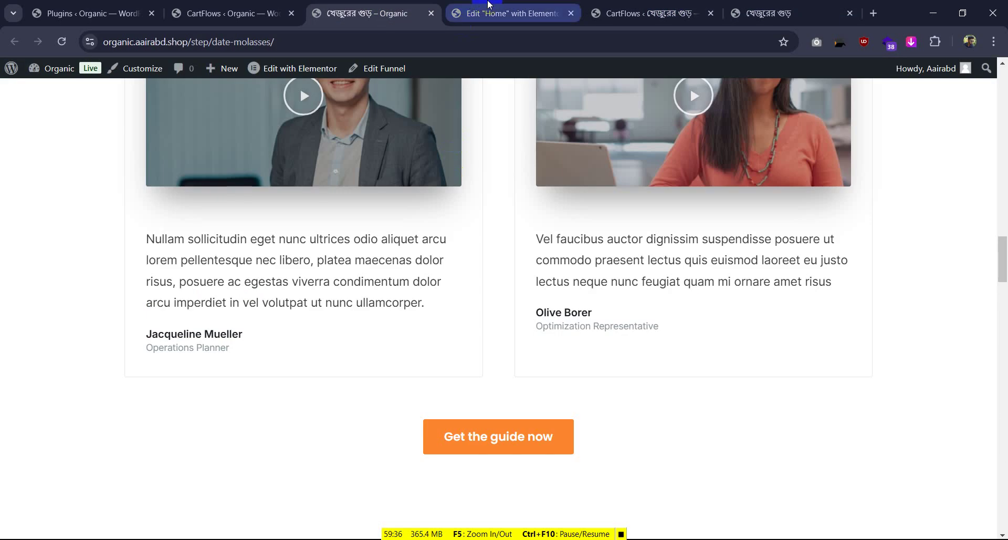
click(512, 13)
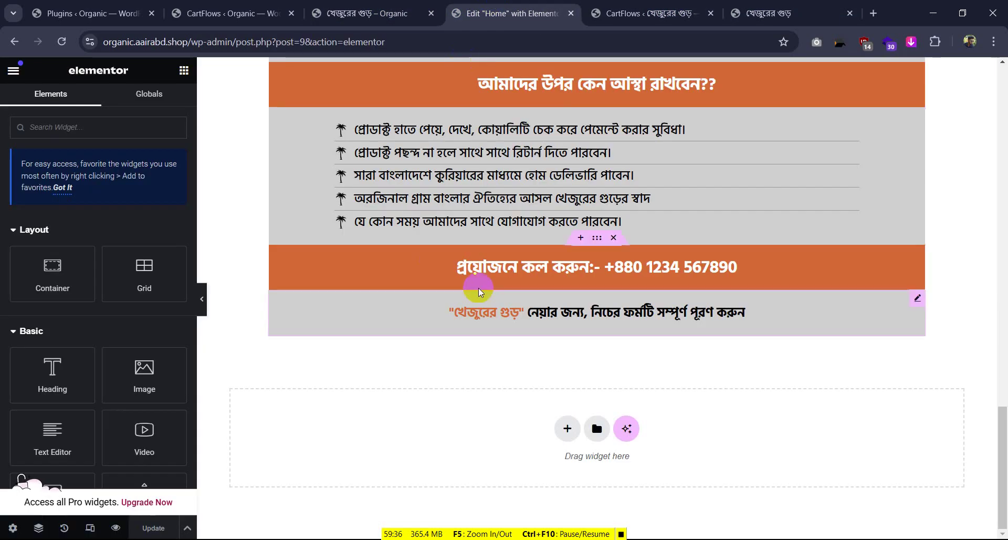
click(334, 7)
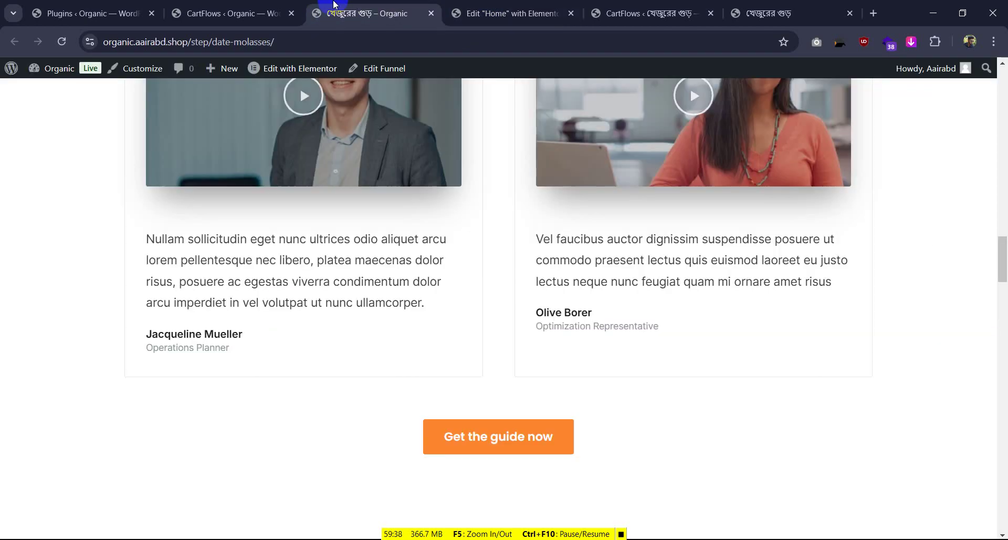
scroll(446, 269, up, 6)
Open the checkout page in Elementor and select its first section in the Navigator
click(278, 72)
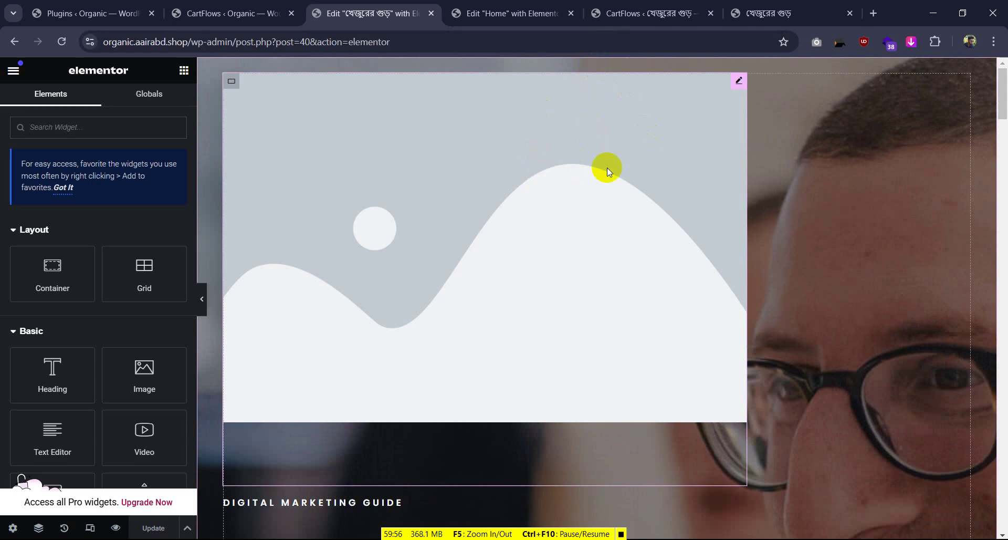
click(39, 528)
click(884, 155)
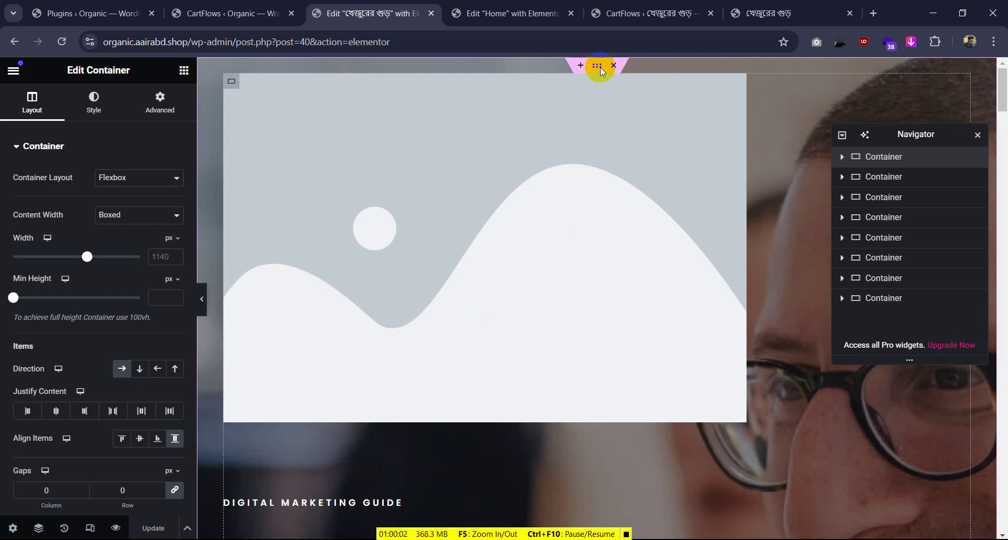
Delete the seven unwanted sections, including LET'S NUMBER SPEAK, and add an empty section at the top
click(614, 66)
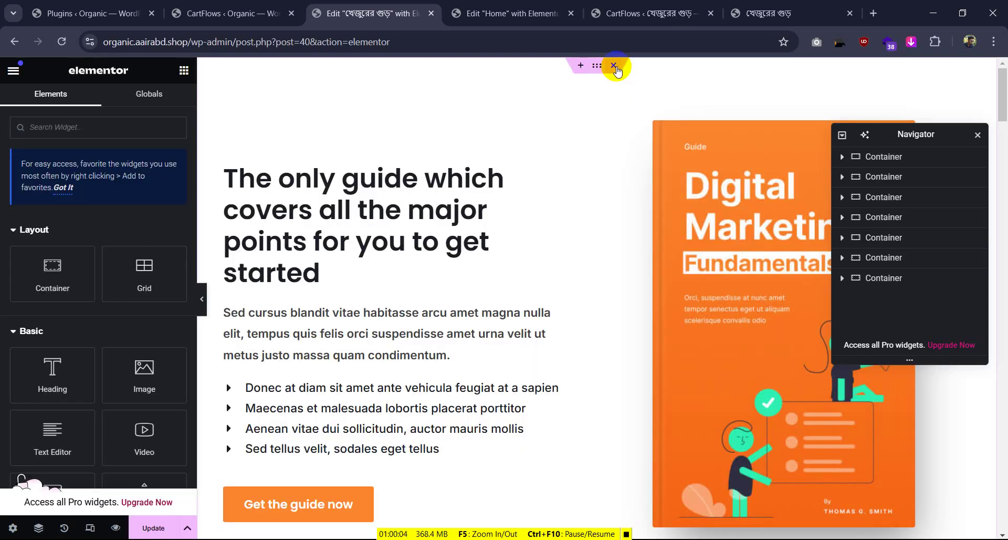
click(614, 65)
click(614, 66)
click(614, 66)
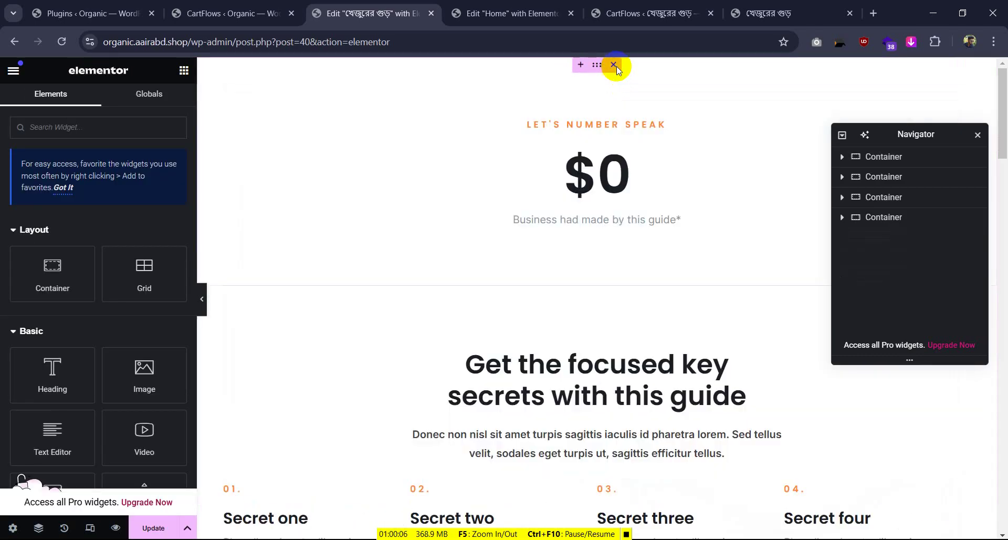
click(614, 65)
click(614, 66)
click(614, 66)
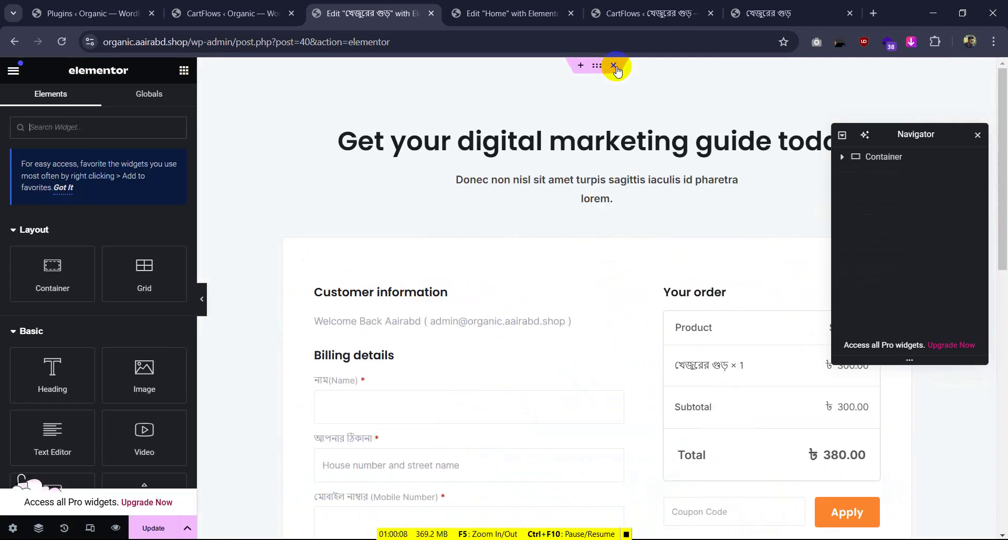
click(580, 65)
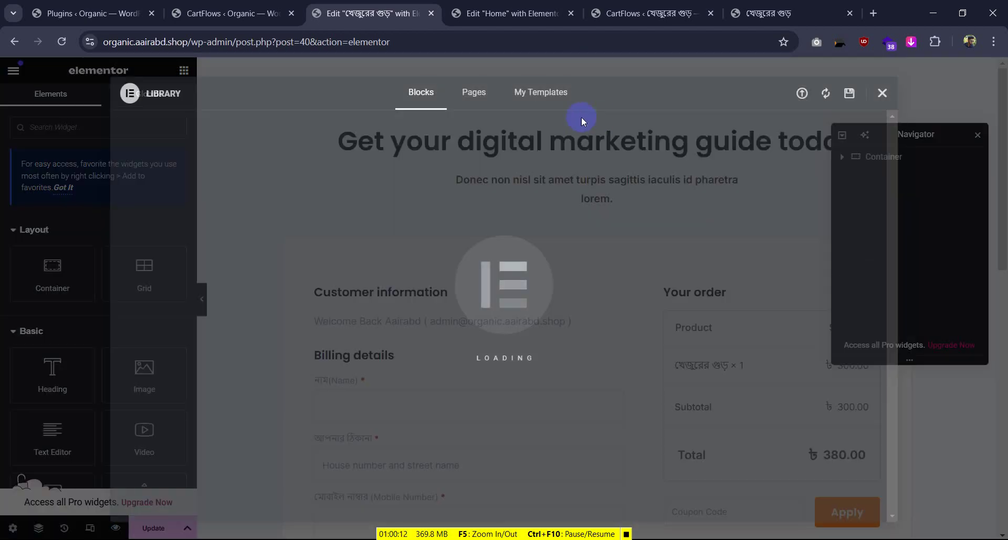
Insert the saved Date molasses template from My Templates, applying its page settings too
click(546, 94)
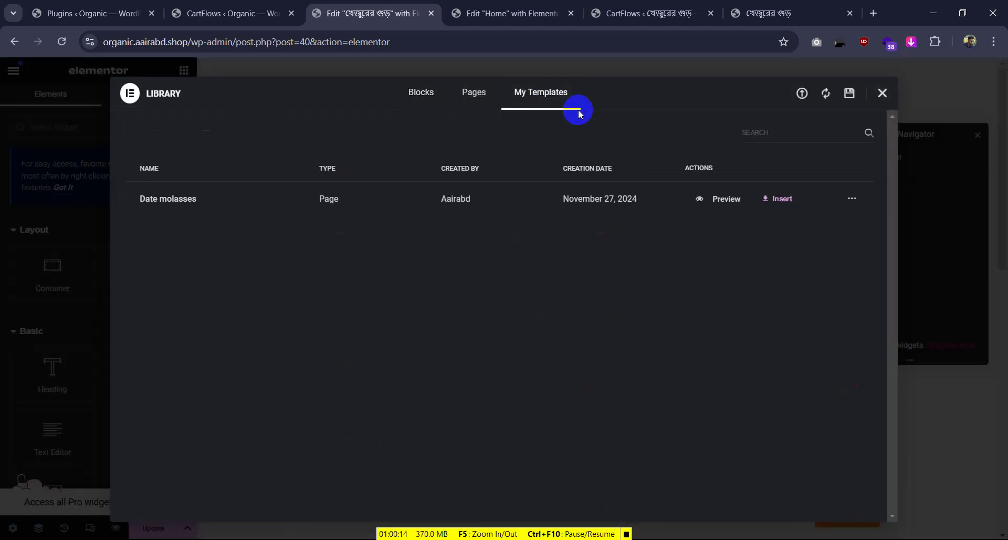
click(777, 198)
click(612, 331)
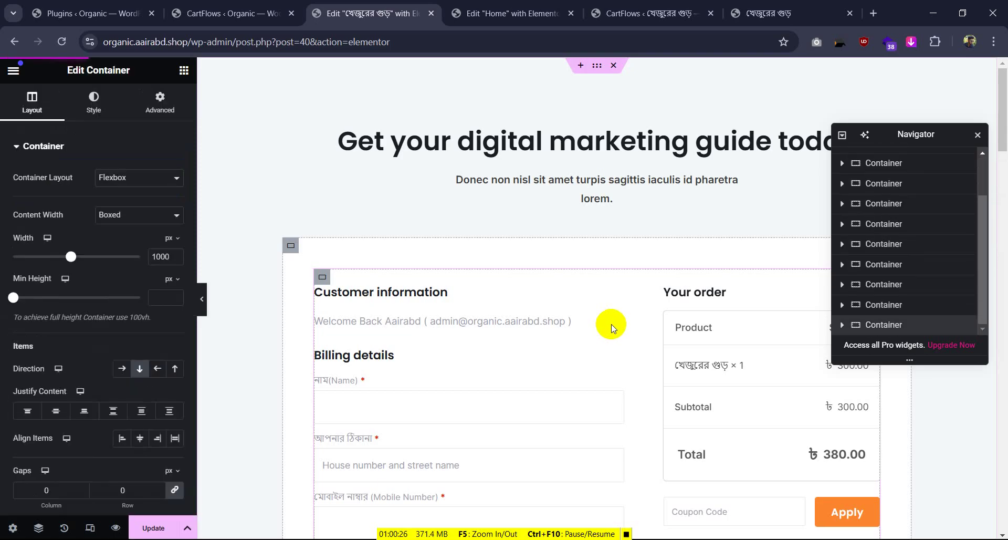
click(612, 326)
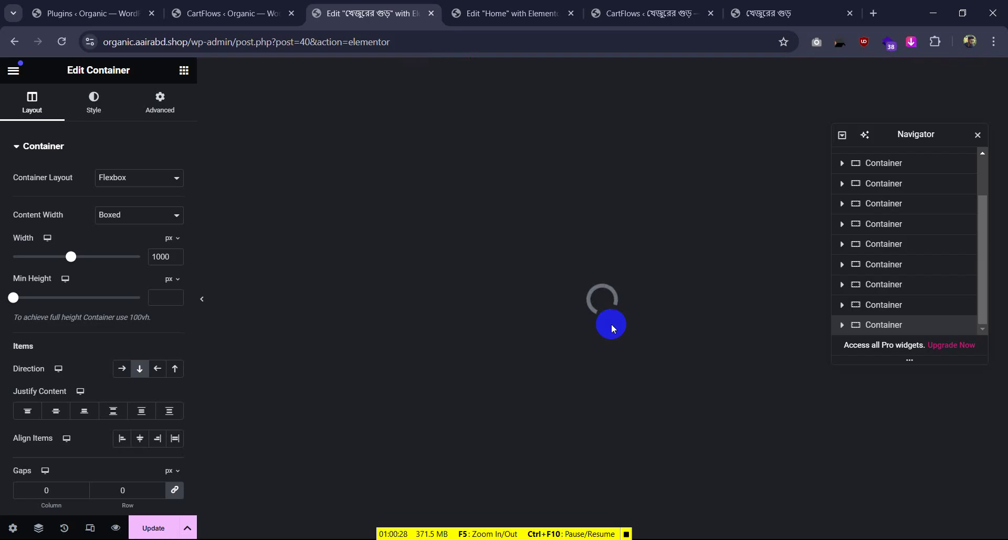
click(765, 6)
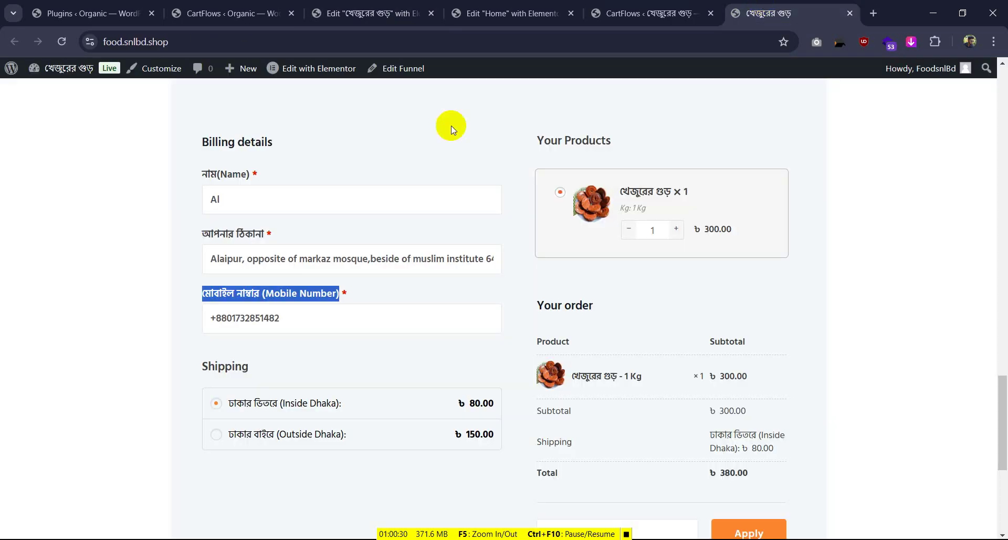
Open the reference checkout page in Elementor and review the organic checkout page editor
scroll(386, 248, up, 3)
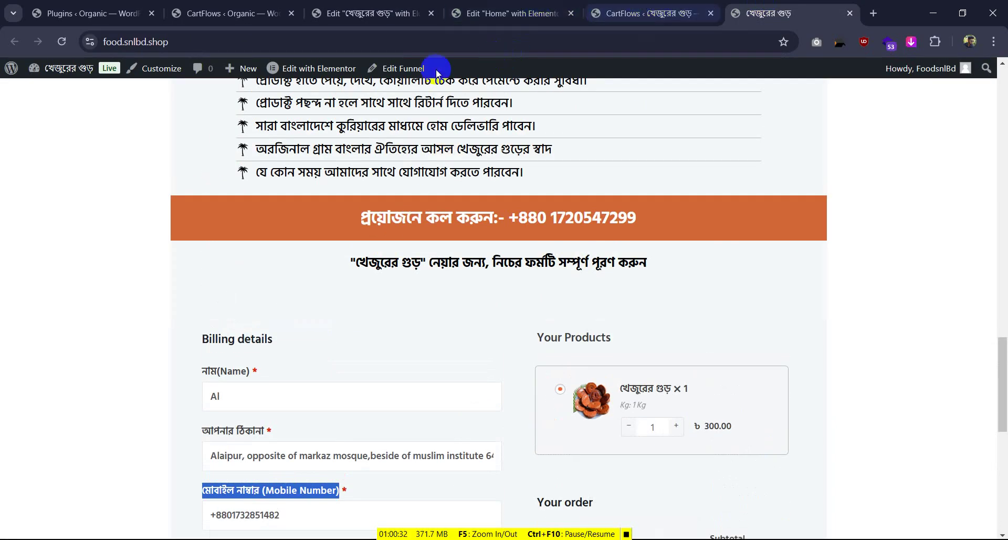
click(318, 73)
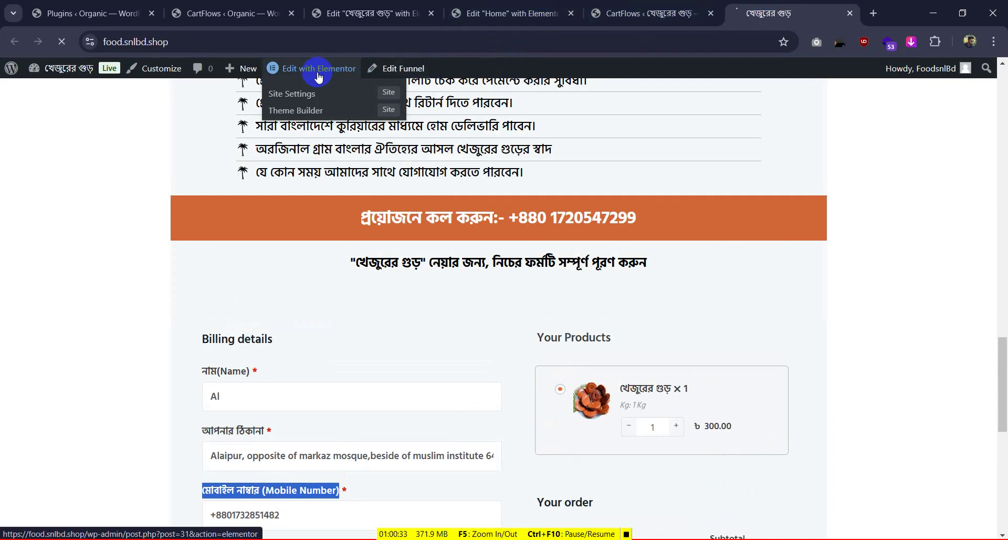
click(533, 19)
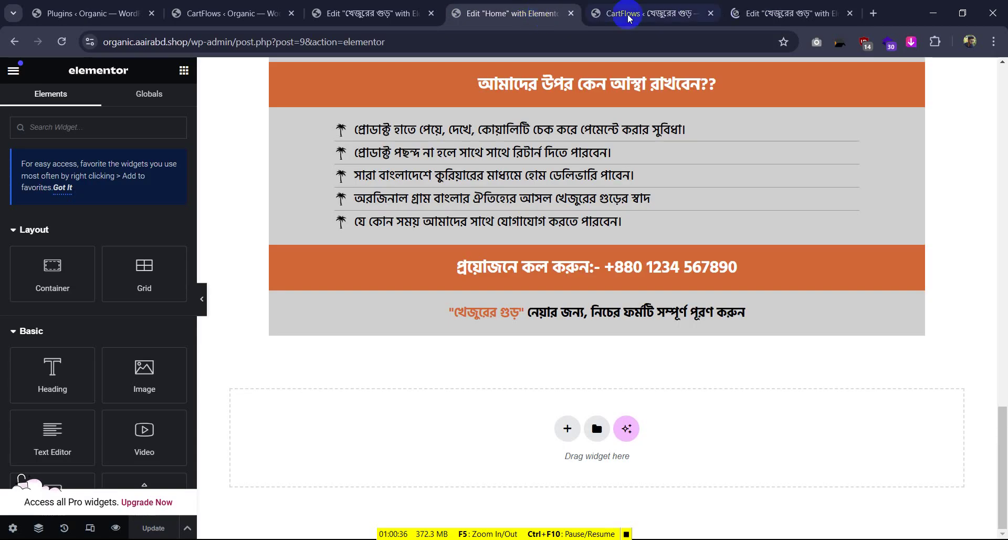
click(660, 18)
click(525, 13)
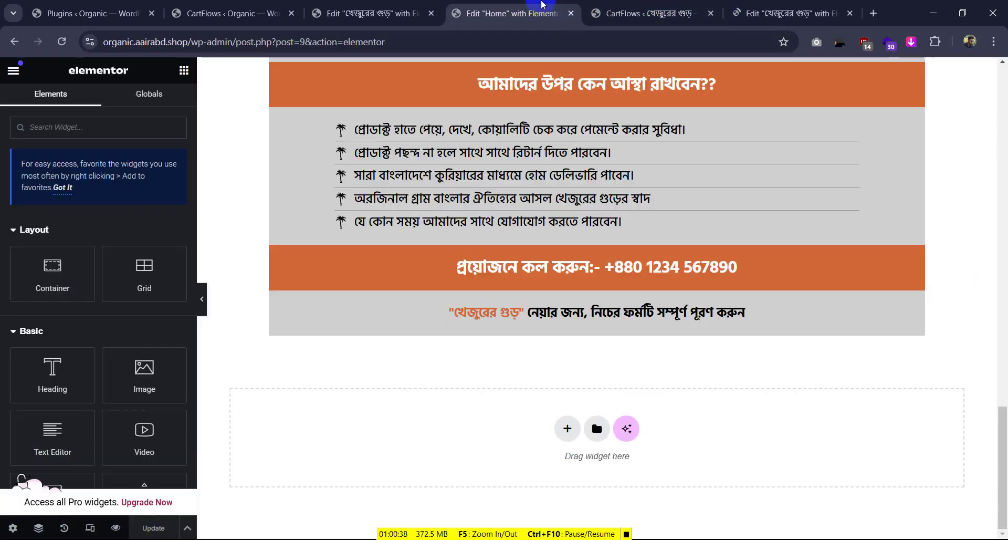
click(374, 16)
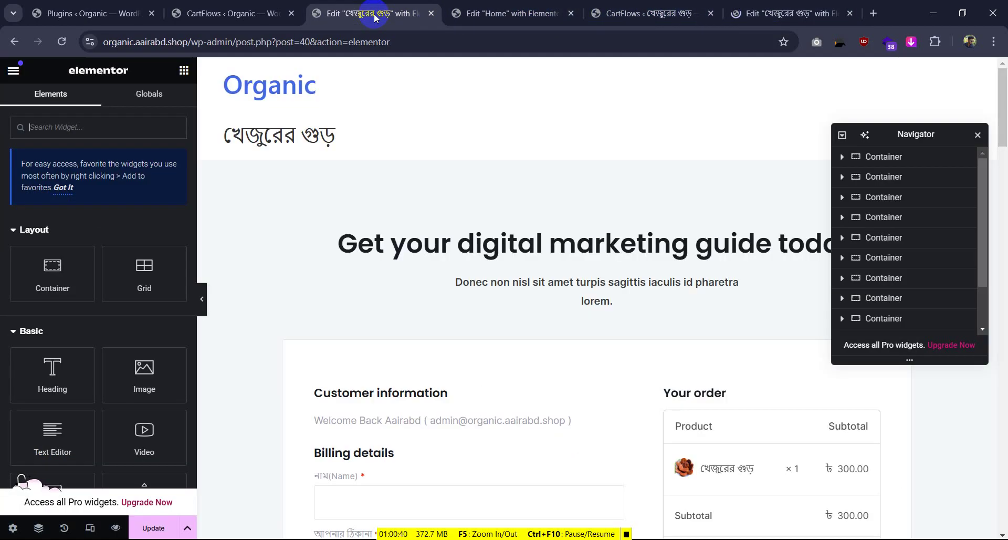
scroll(447, 152, down, 15)
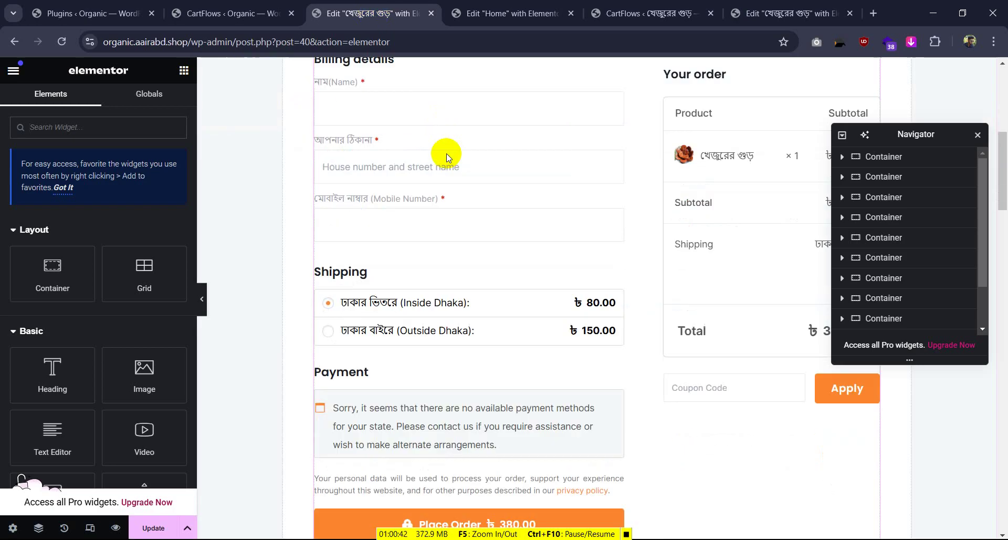
scroll(444, 156, down, 3)
scroll(445, 157, up, 12)
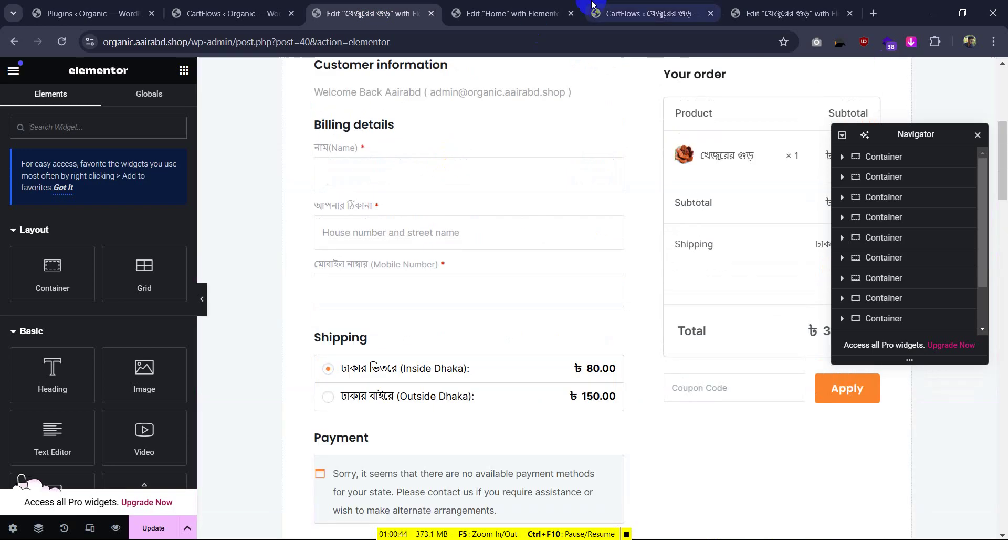
Close the Home page editor and scroll through the reference checkout page's billing form
click(549, 15)
click(571, 13)
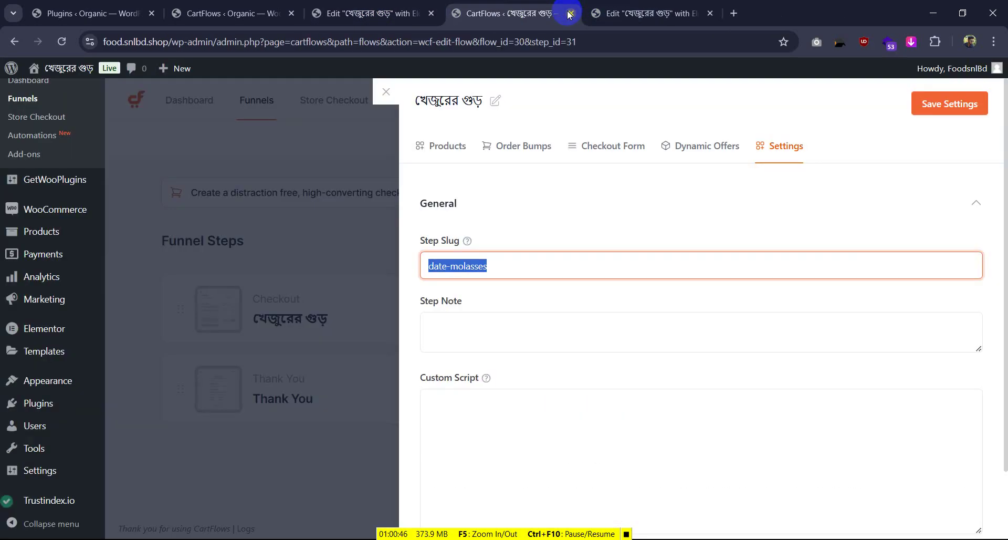
click(674, 7)
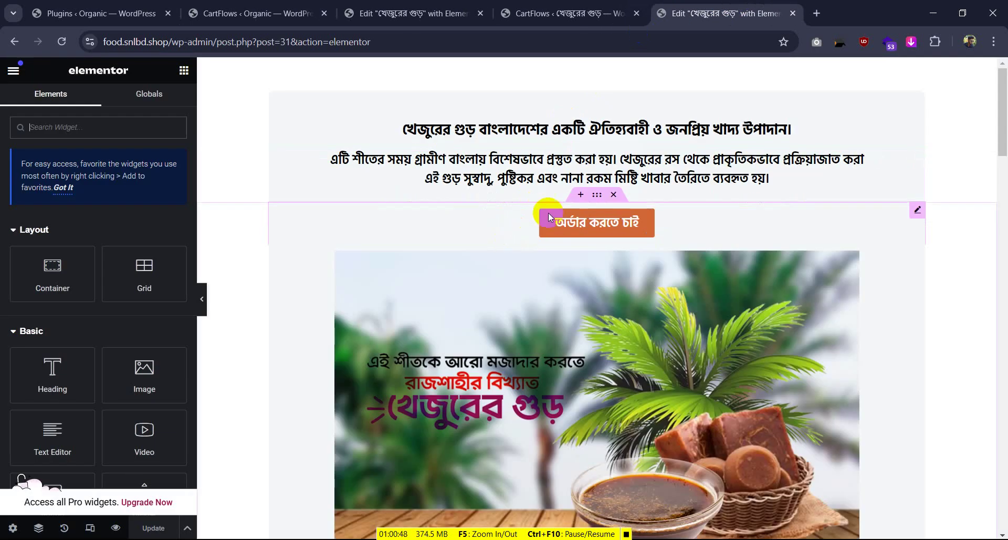
scroll(567, 269, down, 6)
scroll(567, 270, down, 10)
scroll(565, 278, up, 2)
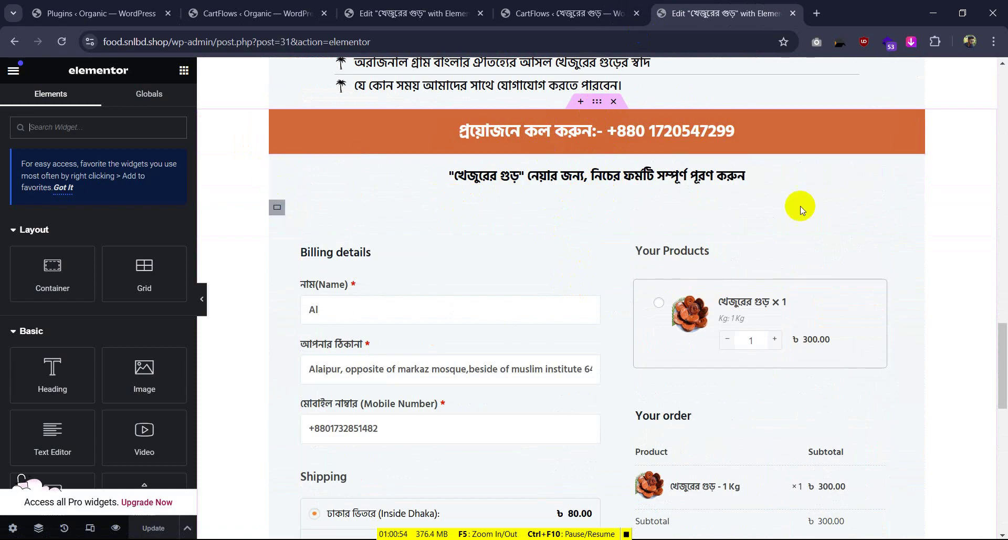
Undo the accidental button paste by reverting to Editing Started in History
click(919, 166)
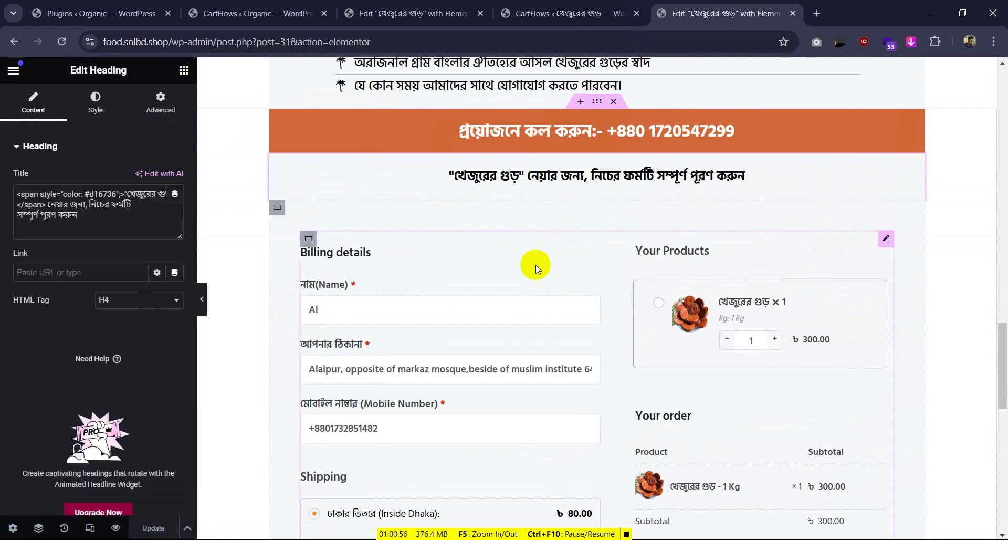
right_click(274, 210)
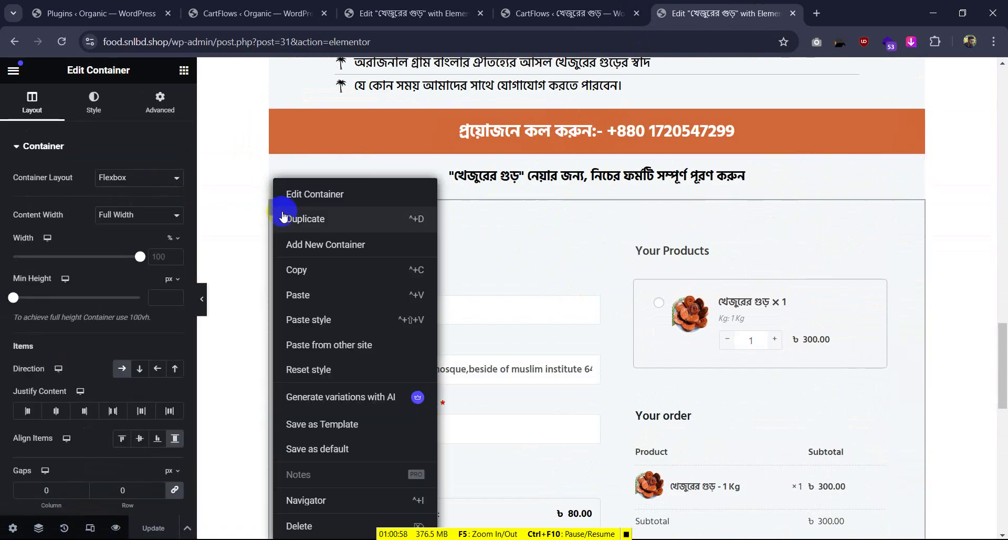
click(303, 295)
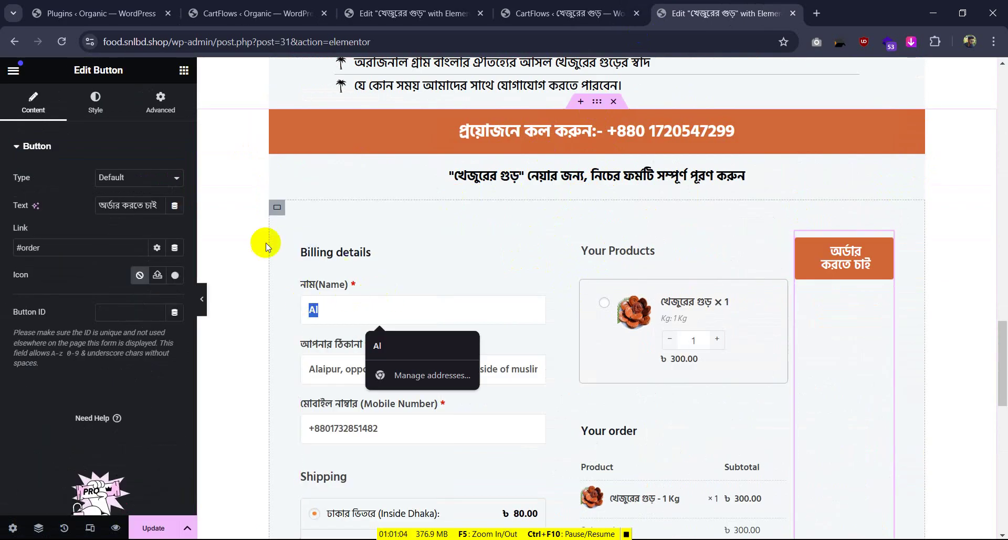
click(239, 234)
click(38, 528)
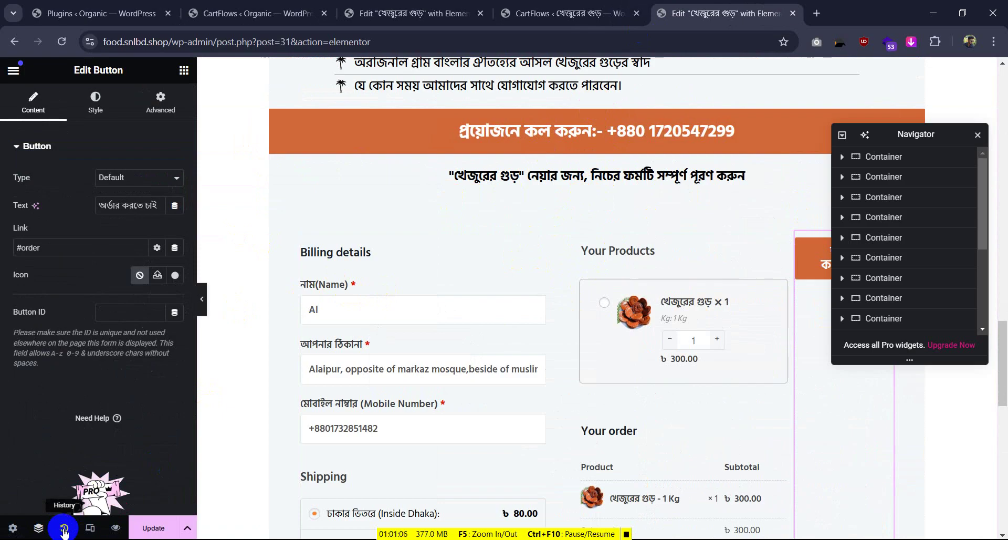
click(64, 528)
click(103, 176)
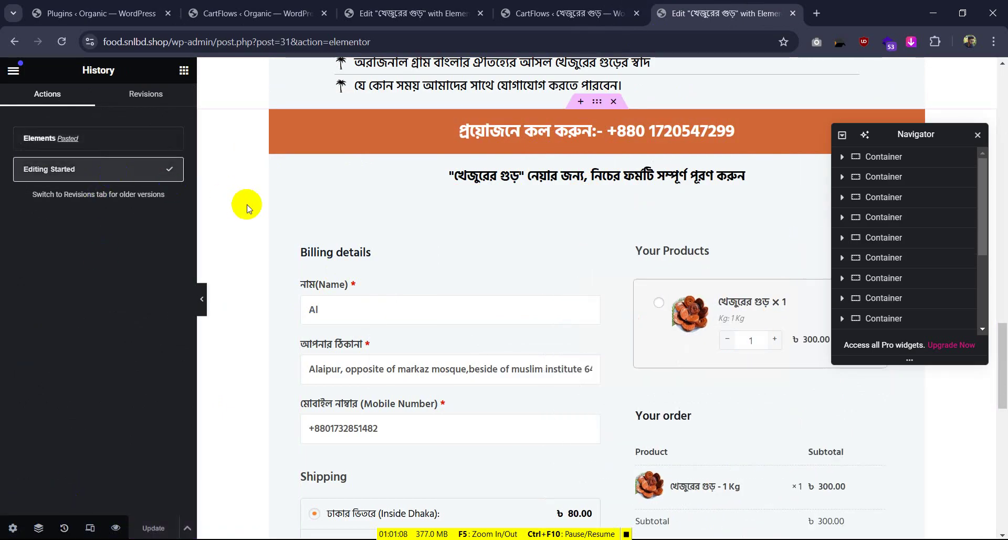
Copy the whole checkout form container from the reference page
click(282, 173)
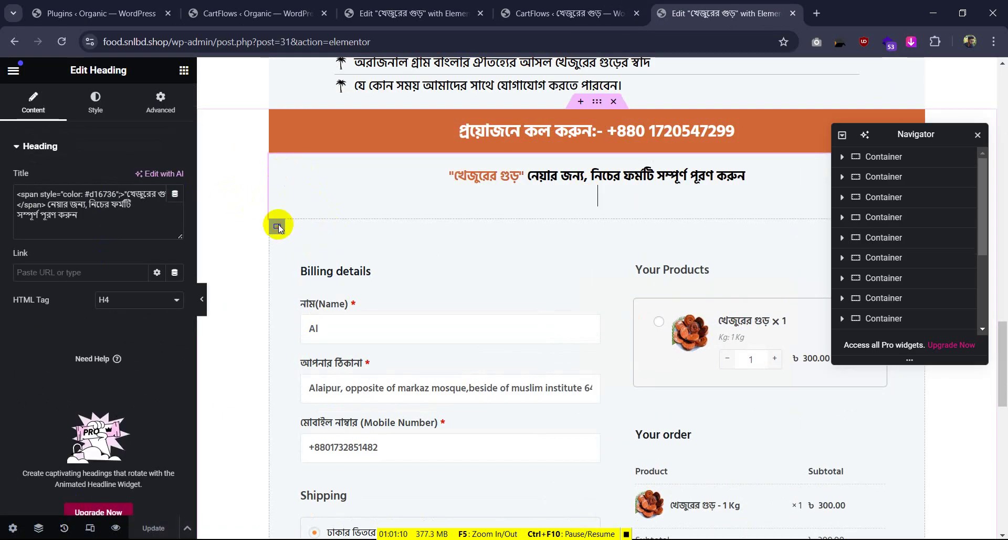
click(276, 226)
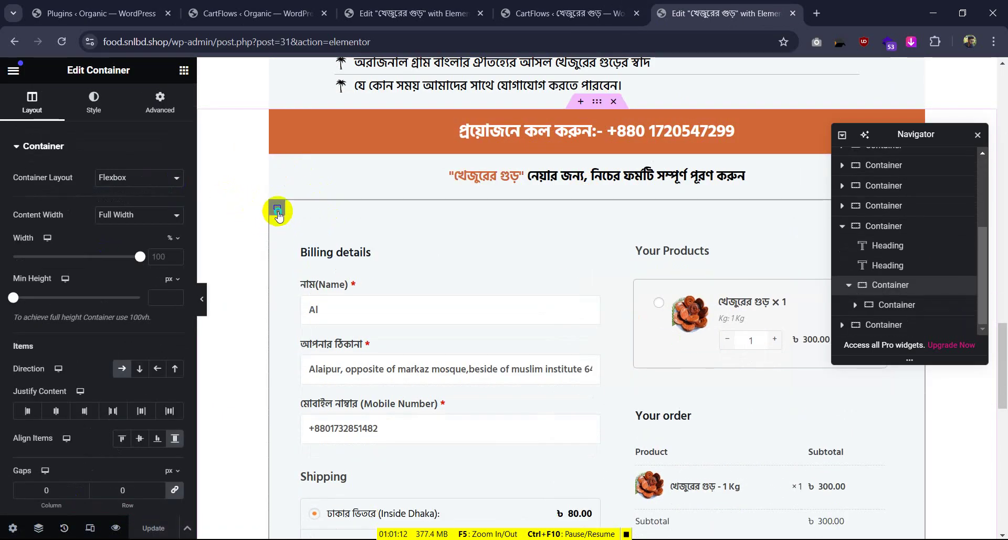
right_click(277, 208)
click(301, 270)
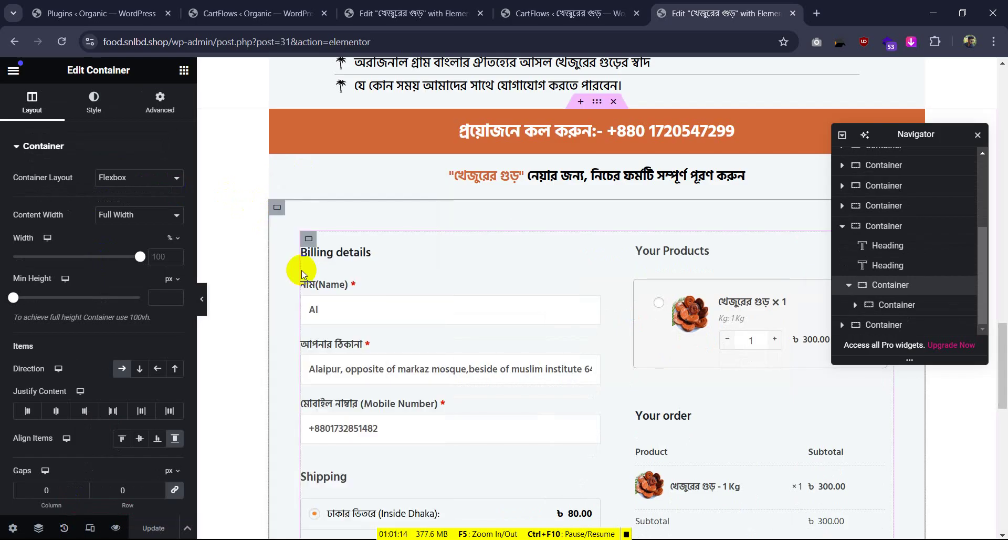
click(417, 12)
Try pasting the copied checkout form below the call banner, undoing the wrongly pasted heading
scroll(435, 272, up, 6)
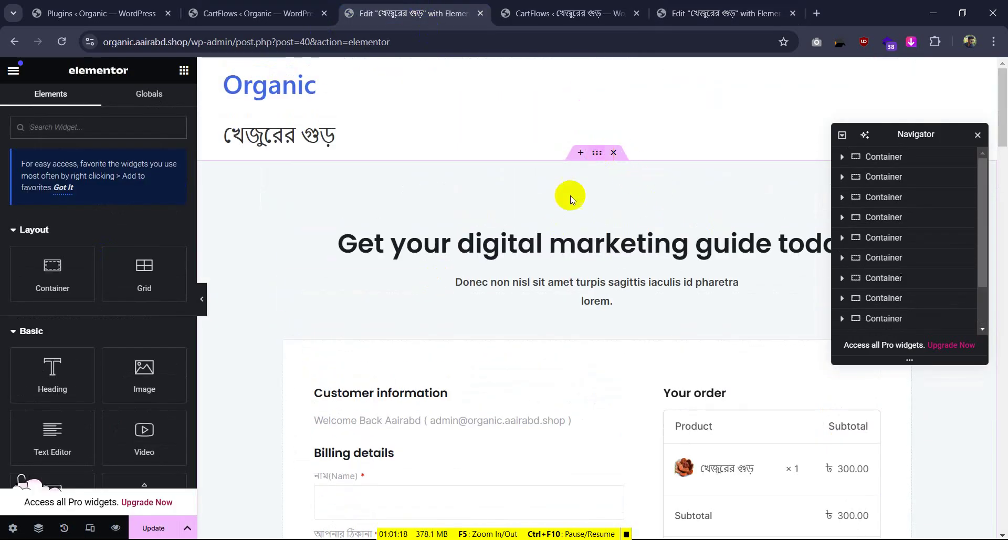
scroll(594, 252, down, 20)
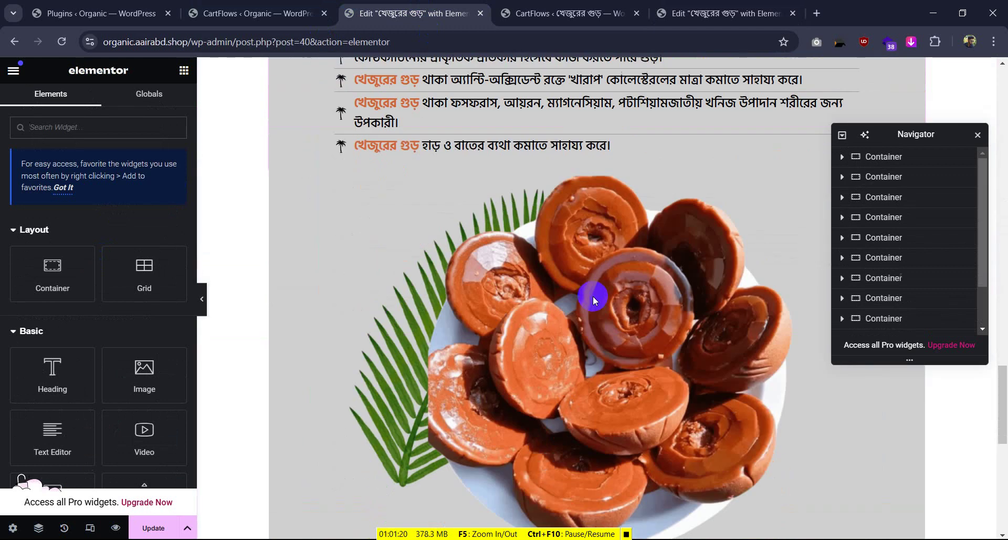
scroll(593, 297, down, 5)
right_click(582, 390)
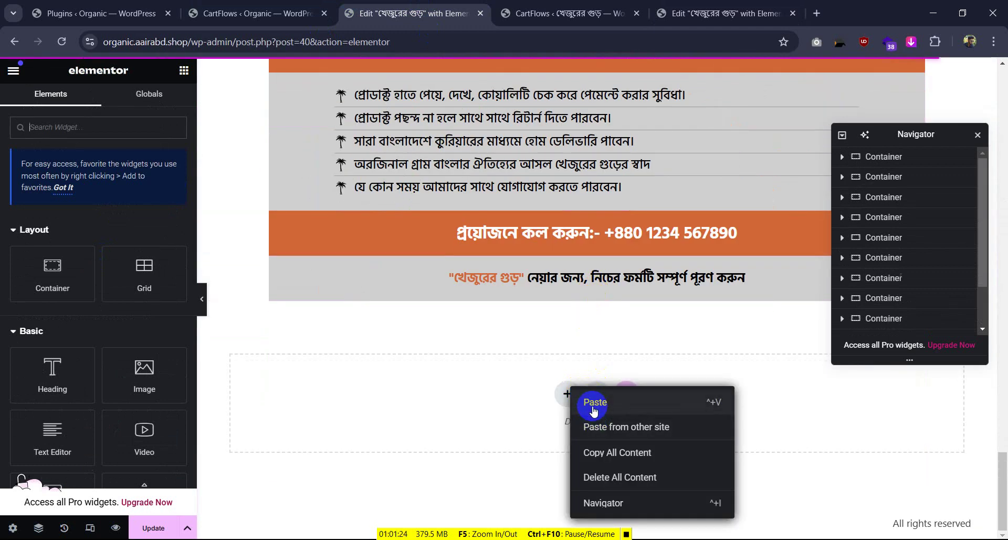
click(596, 404)
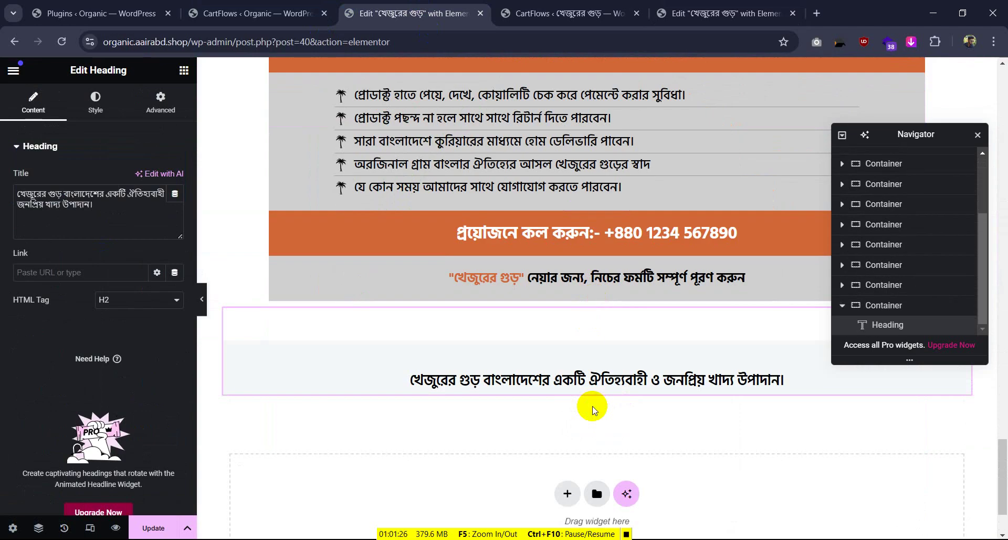
scroll(588, 402, down, 2)
key(ctrl+z)
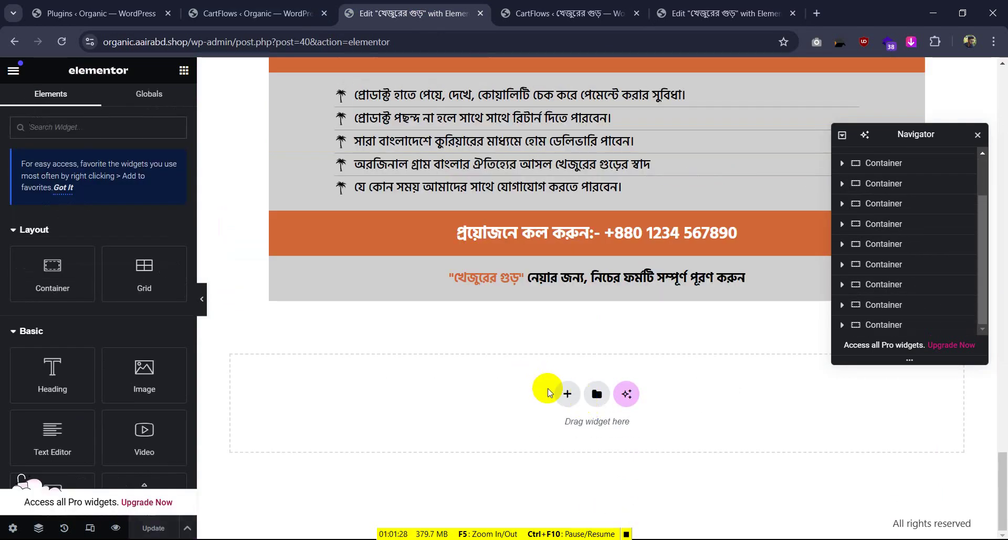
right_click(559, 391)
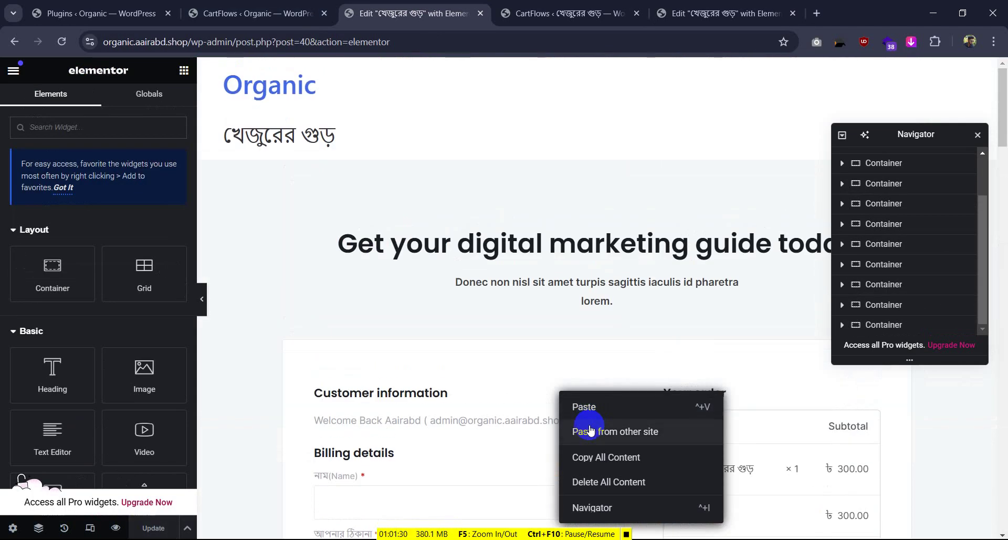
scroll(551, 326, down, 5)
scroll(552, 329, down, 5)
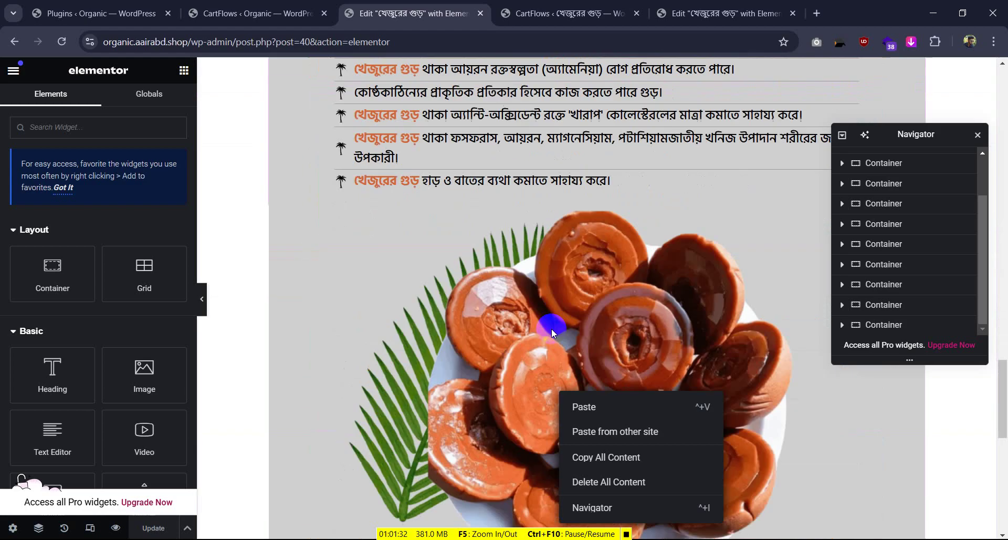
click(586, 431)
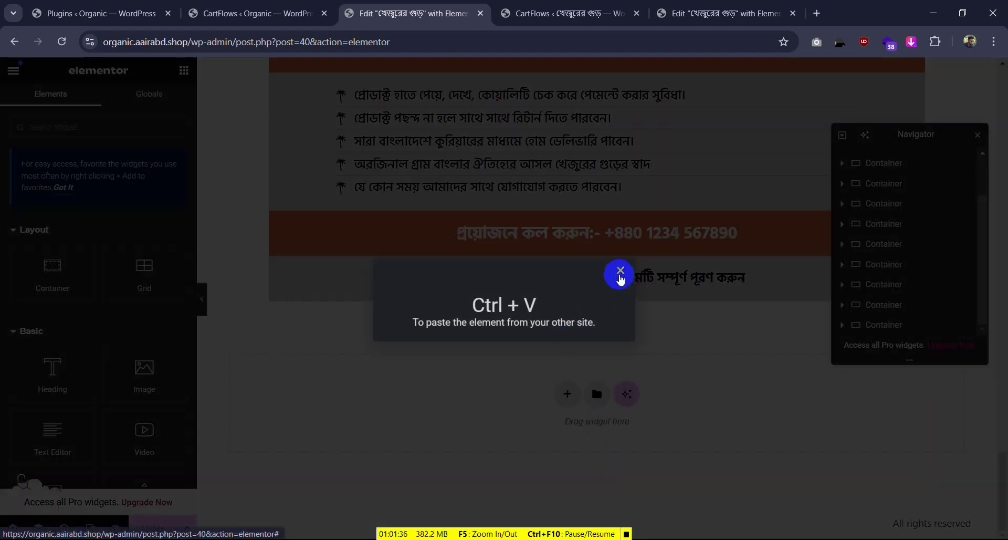
click(621, 271)
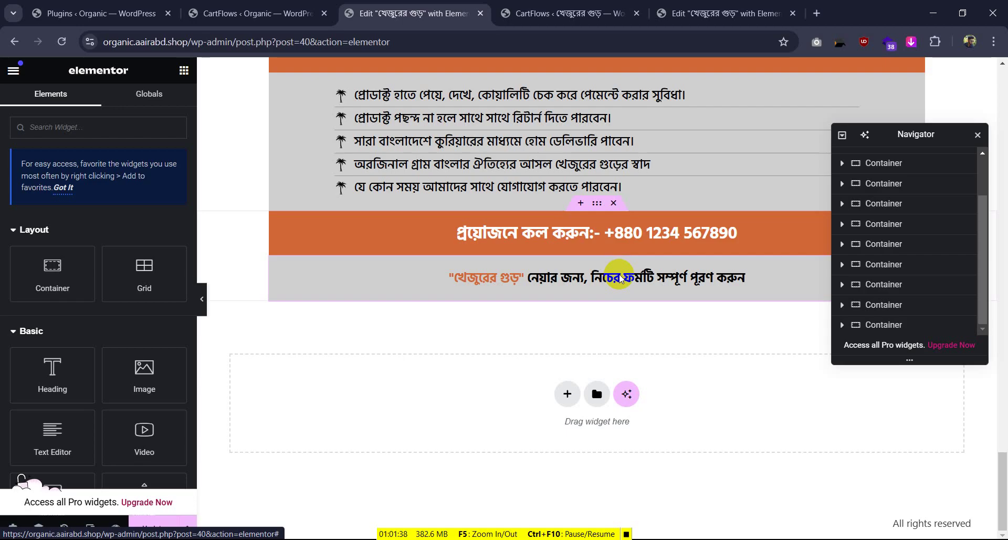
key(ctrl+v)
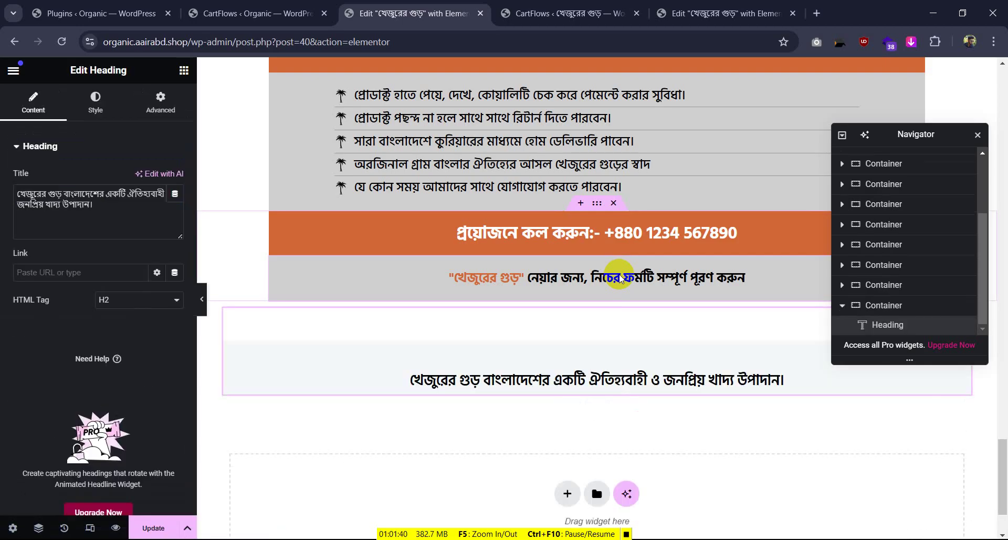
key(ctrl+z)
Move the checkout section container up near the top of the page
scroll(622, 221, up, 5)
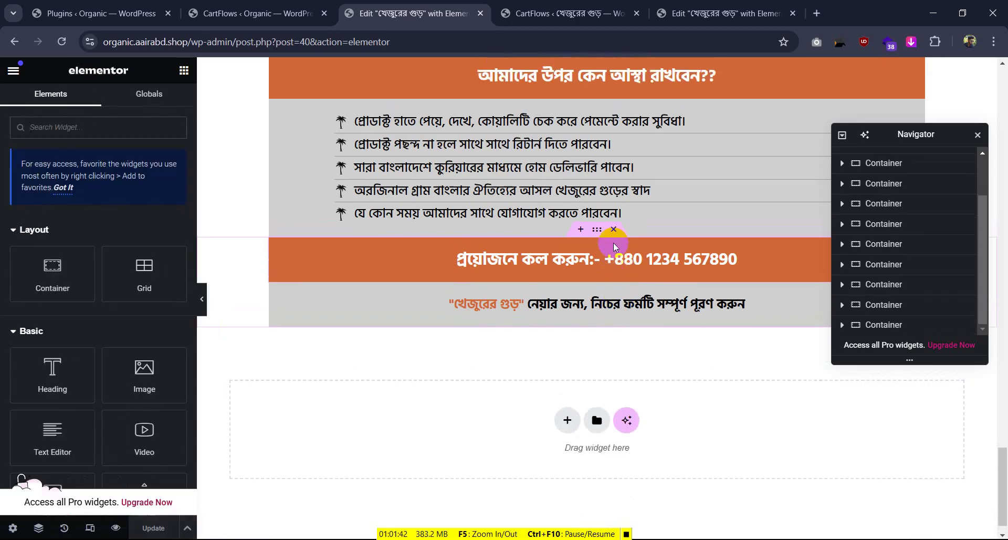
scroll(596, 230, up, 3)
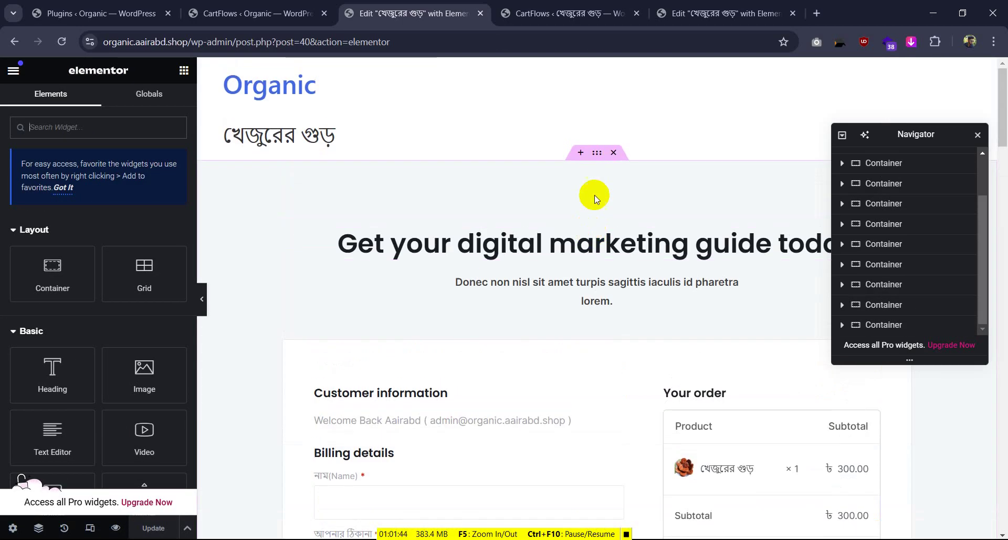
click(597, 155)
drag(857, 162, 874, 322)
scroll(498, 309, down, 10)
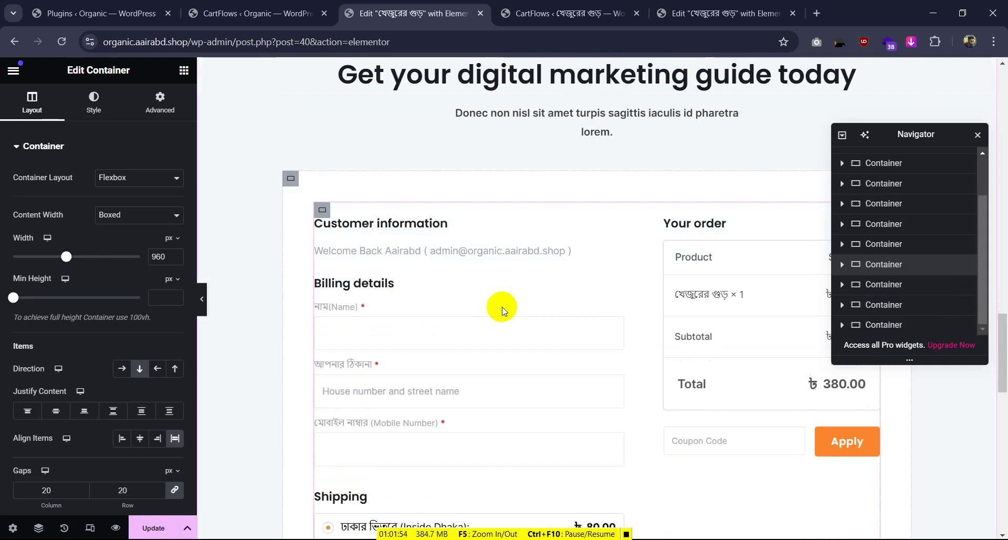
scroll(501, 310, up, 6)
Delete the marketing heading and the Donec non nisl container beneath it
right_click(634, 414)
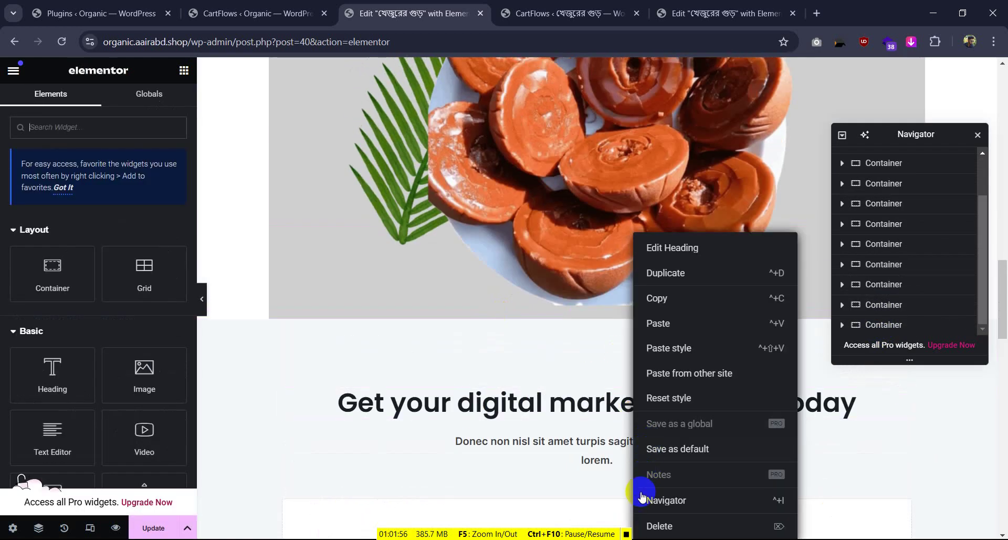
click(647, 521)
right_click(595, 392)
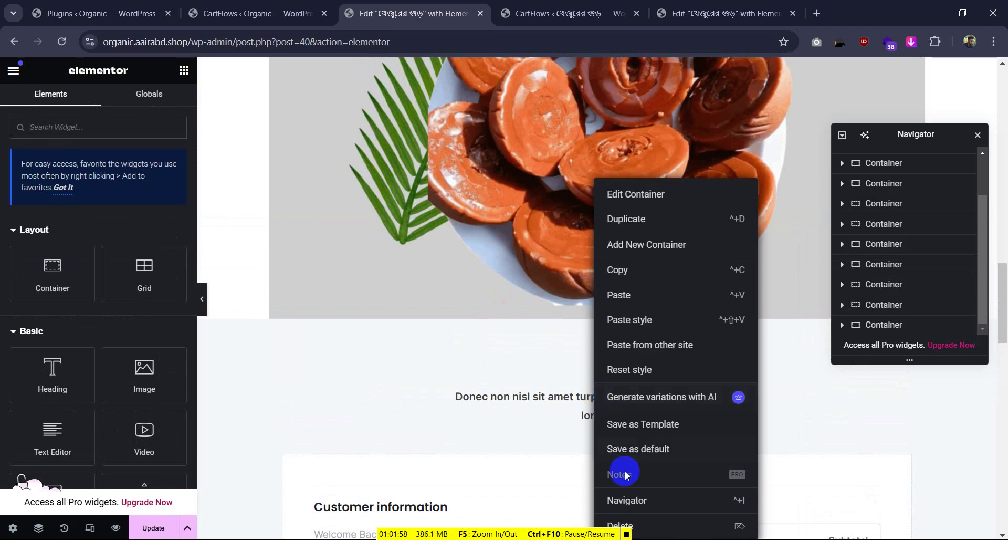
click(619, 524)
scroll(552, 329, down, 5)
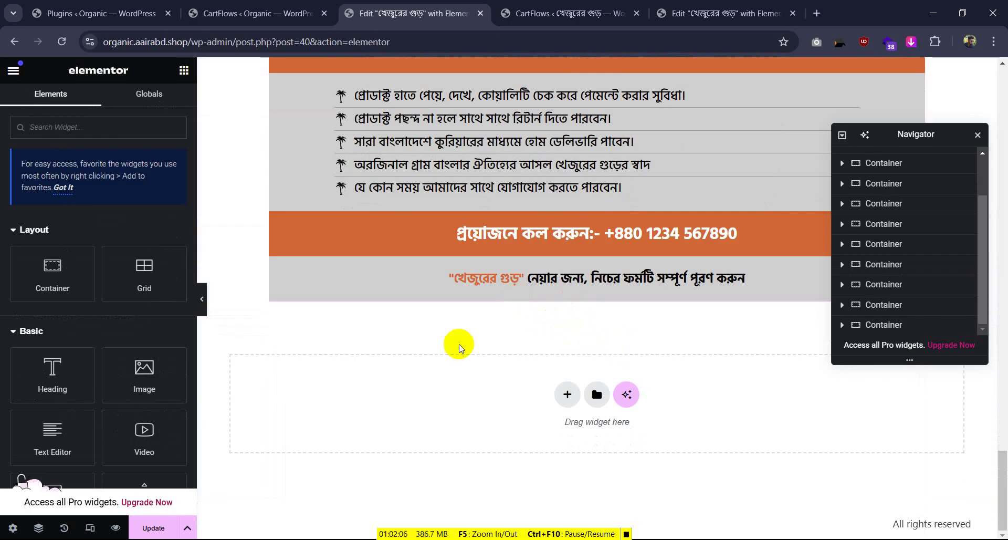
click(64, 527)
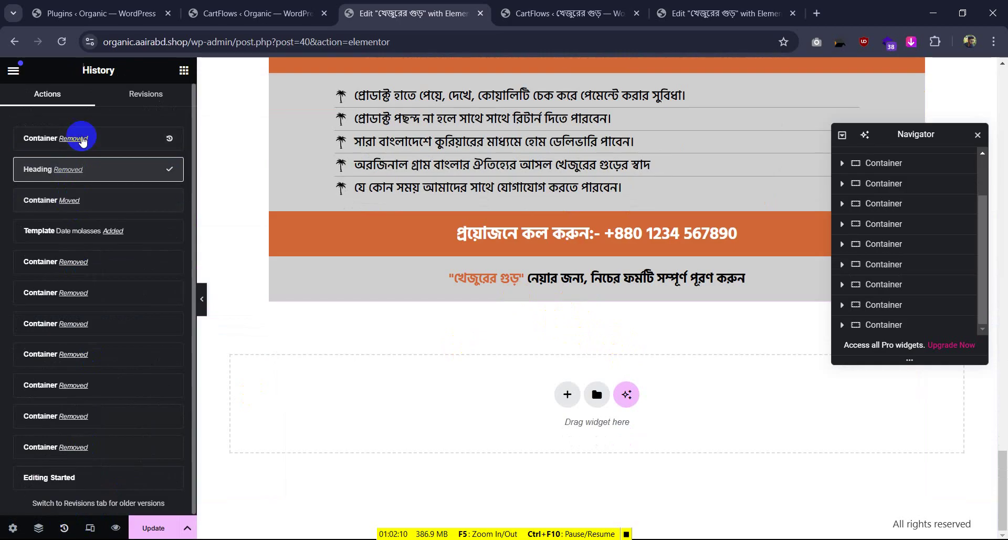
Step back twice in History to restore the removed content, then drag the container below the order banner
click(82, 138)
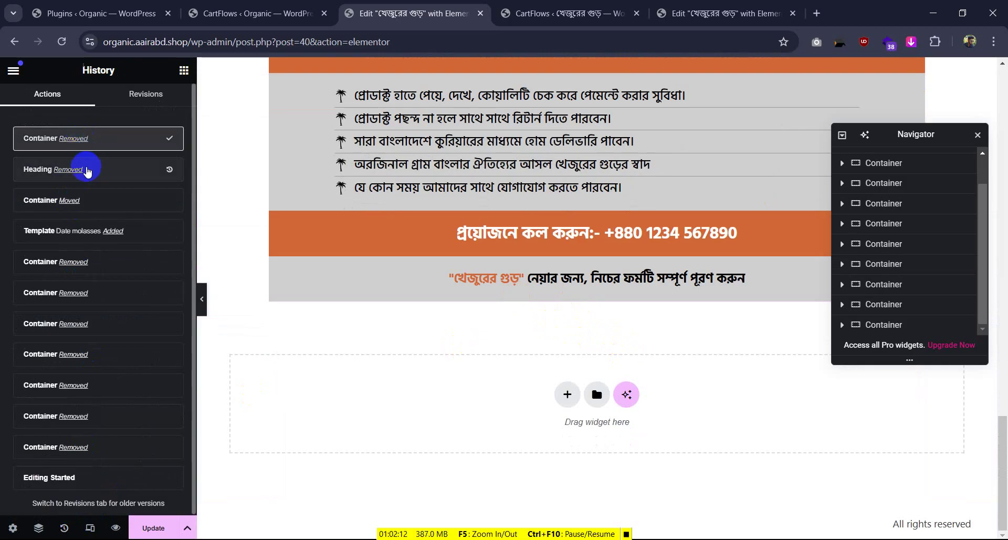
click(82, 208)
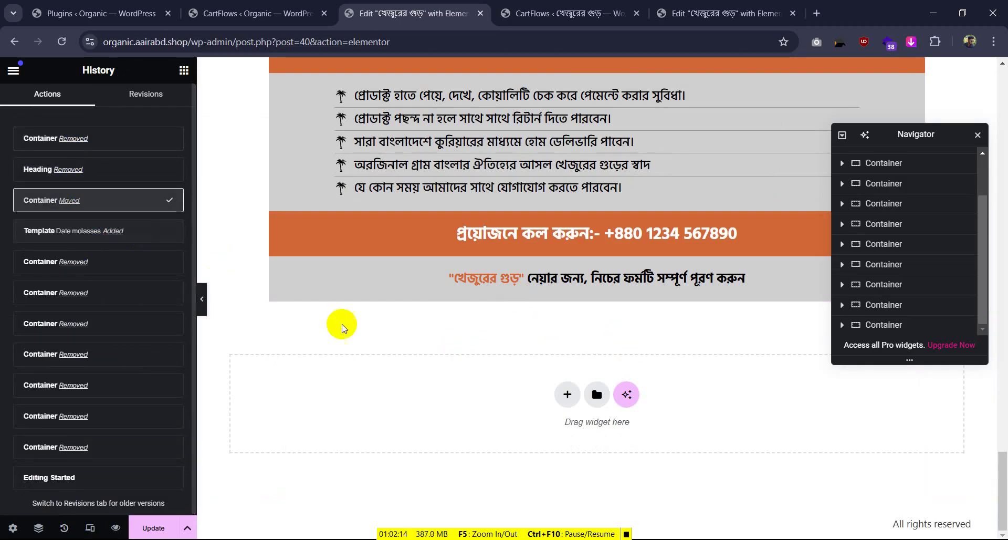
scroll(337, 276, up, 8)
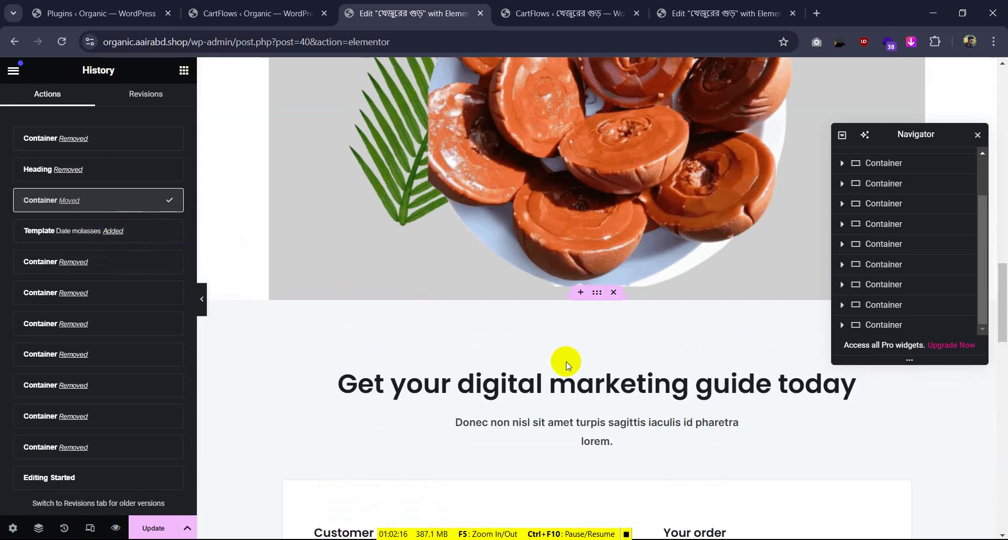
scroll(573, 347, down, 3)
scroll(581, 254, up, 1)
drag(594, 163, 578, 422)
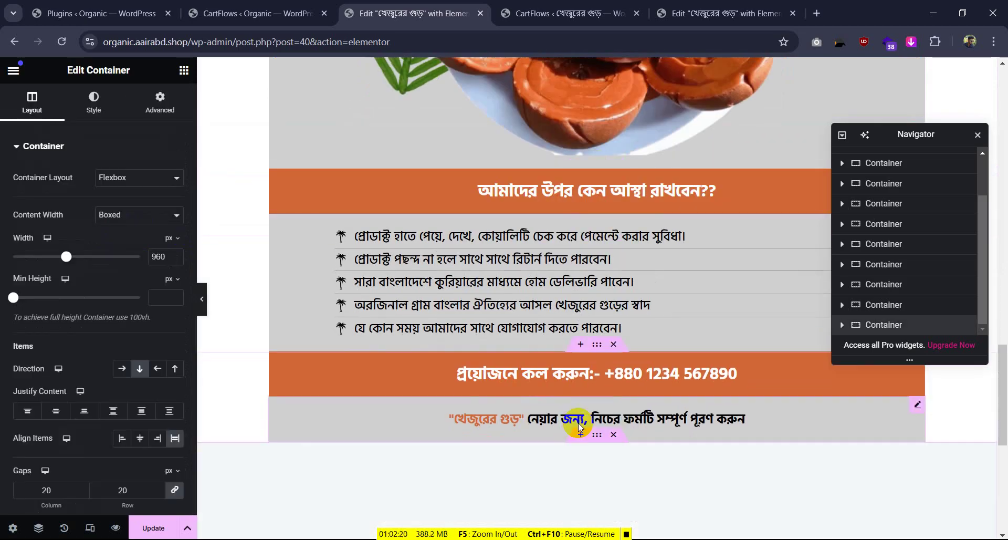
Delete the marketing heading and the Donec non nisl placeholder text above the form
scroll(578, 421, down, 6)
right_click(582, 205)
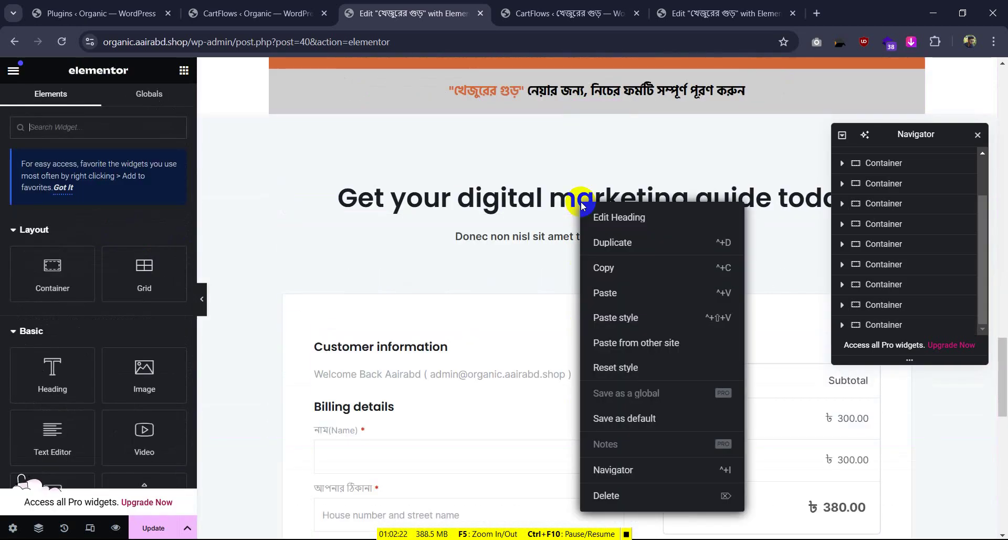
click(603, 430)
click(544, 193)
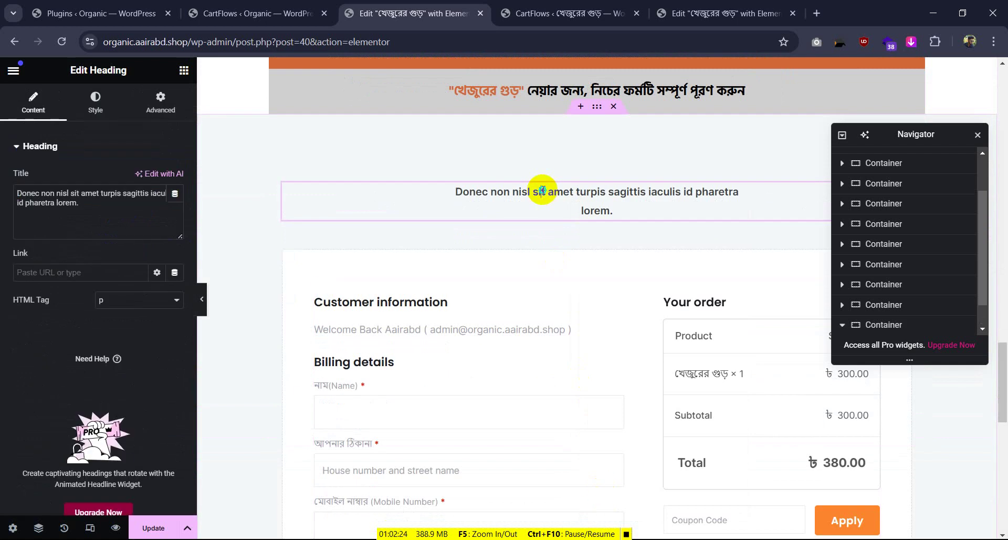
right_click(544, 192)
click(572, 481)
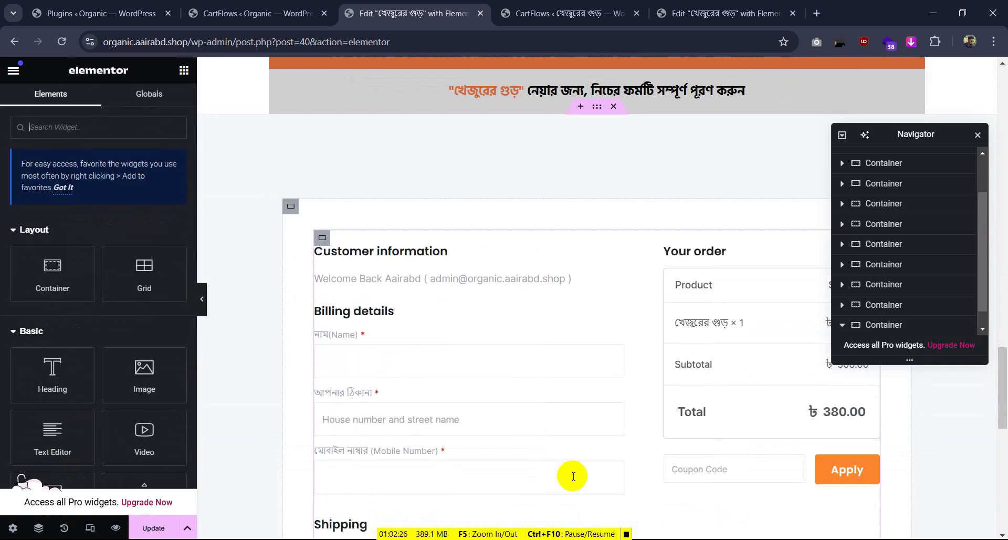
Set the checkout form container's top and bottom padding to 0 and its width to 1000 px
click(597, 107)
click(164, 103)
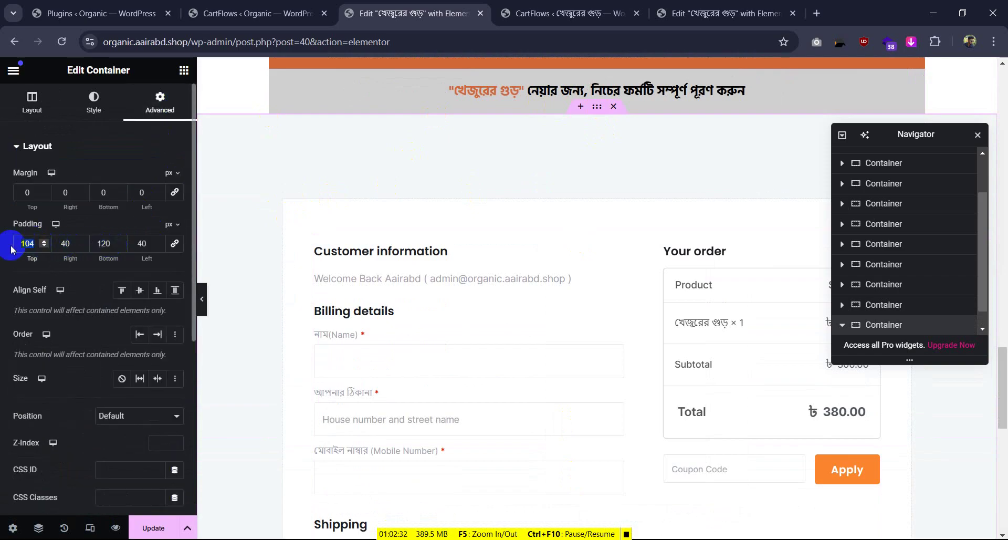
text(0)
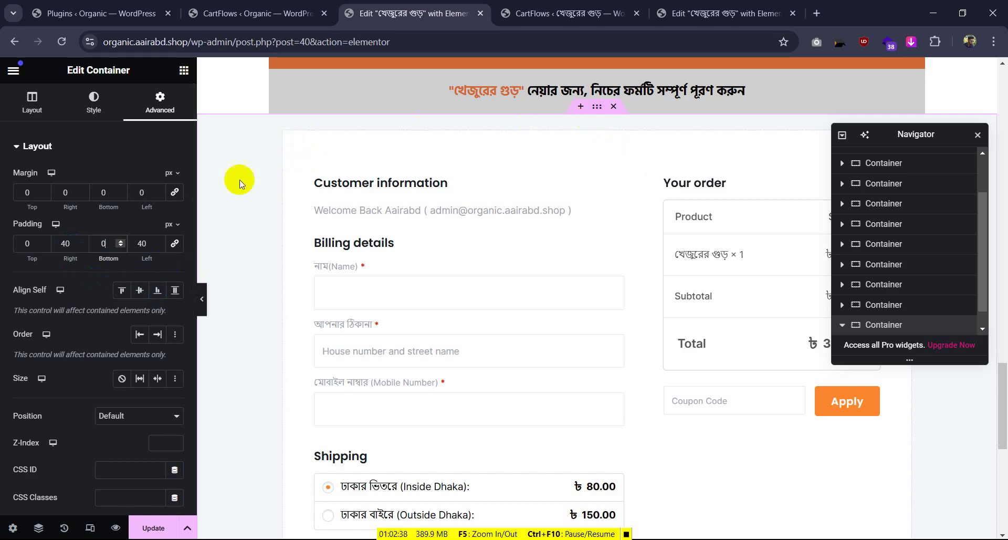
click(64, 114)
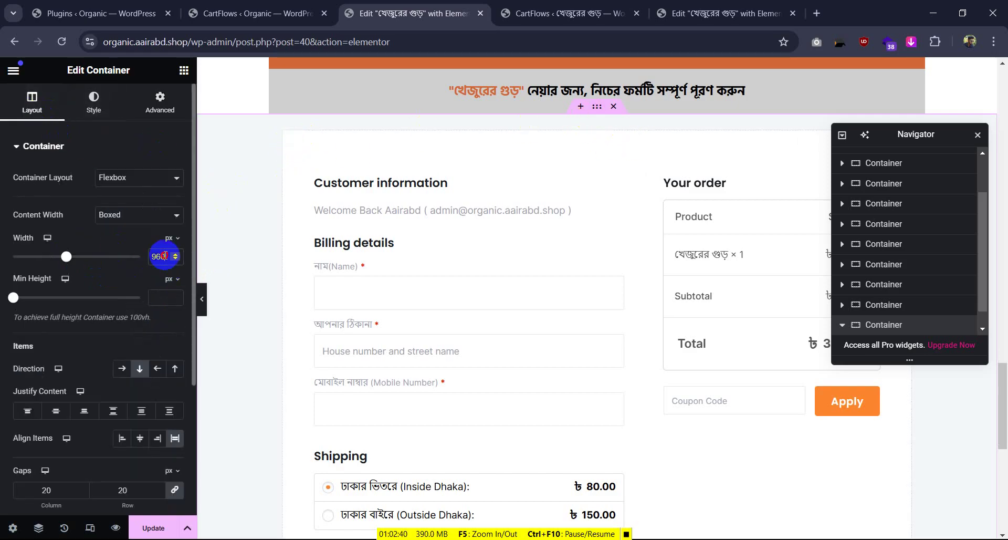
drag(164, 255, 120, 257)
text(1000)
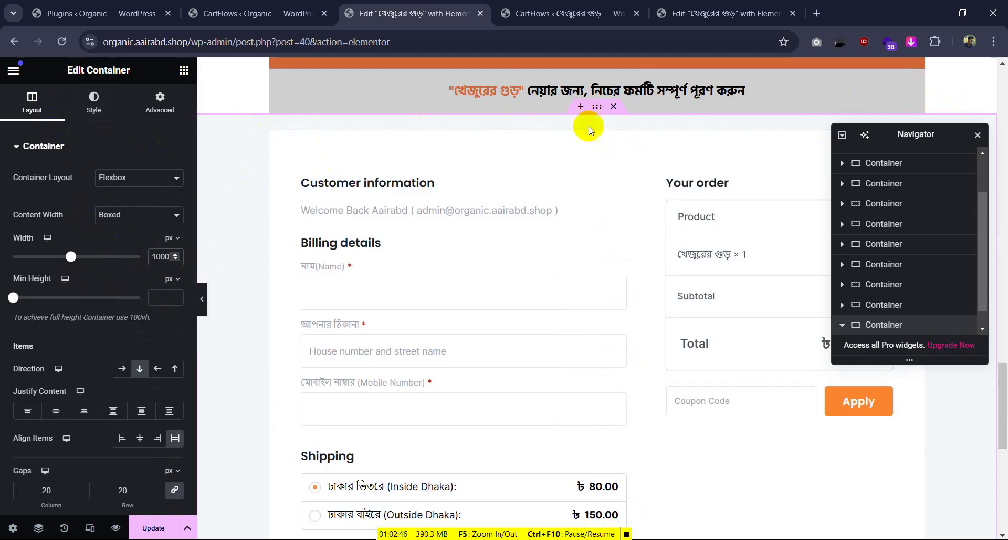
Clear the inner checkout container's background colour
click(187, 97)
click(112, 99)
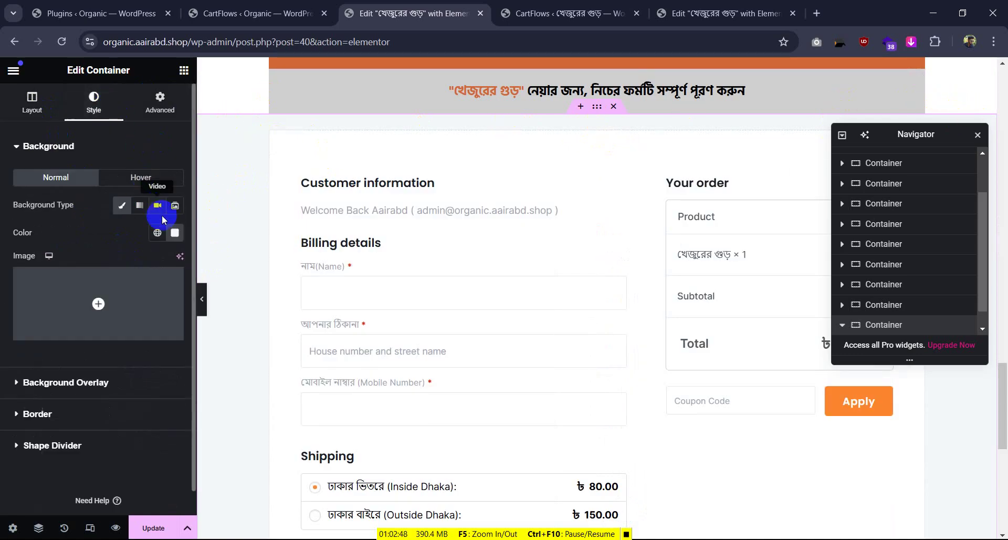
click(175, 233)
click(196, 259)
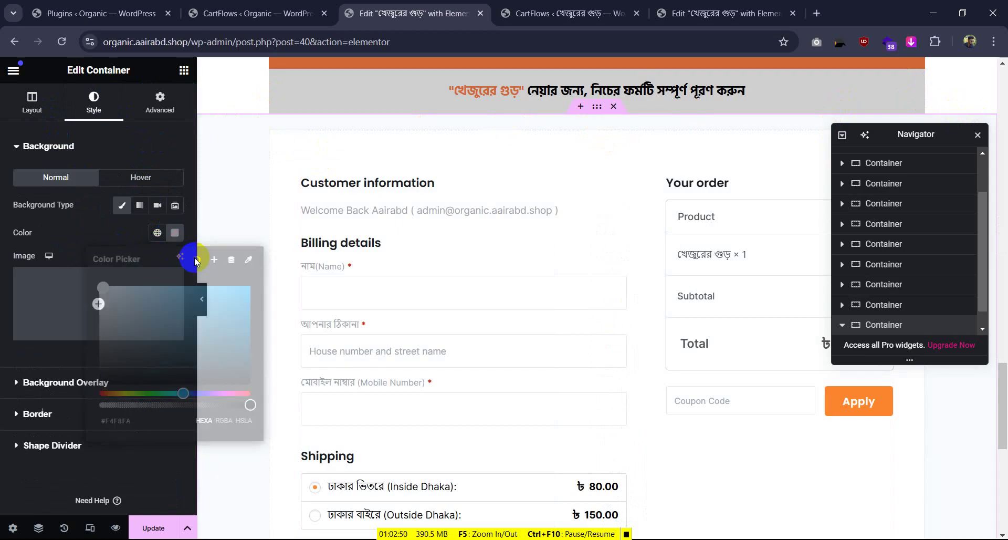
Give the outer full-width checkout container a #cfcfcf background sampled from the banner grey
click(277, 138)
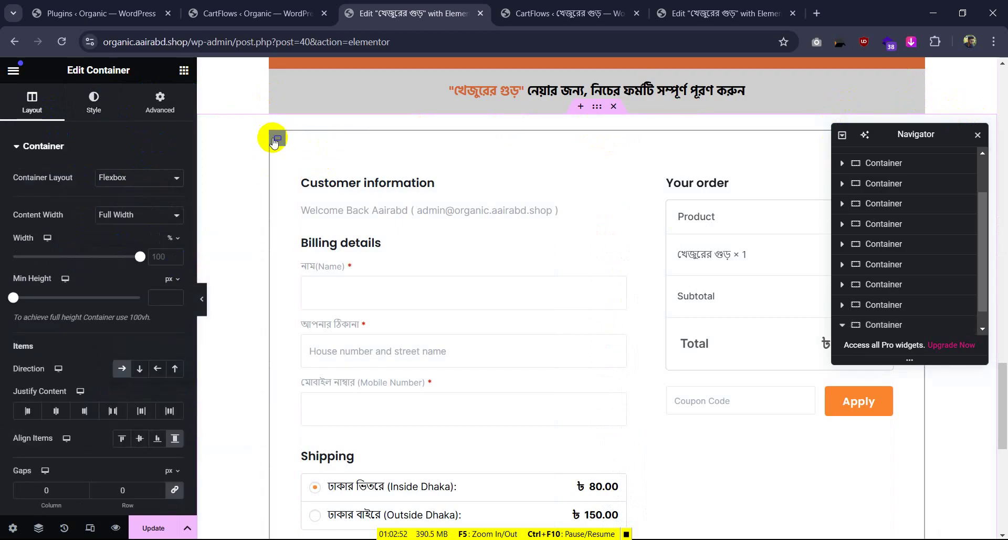
click(93, 102)
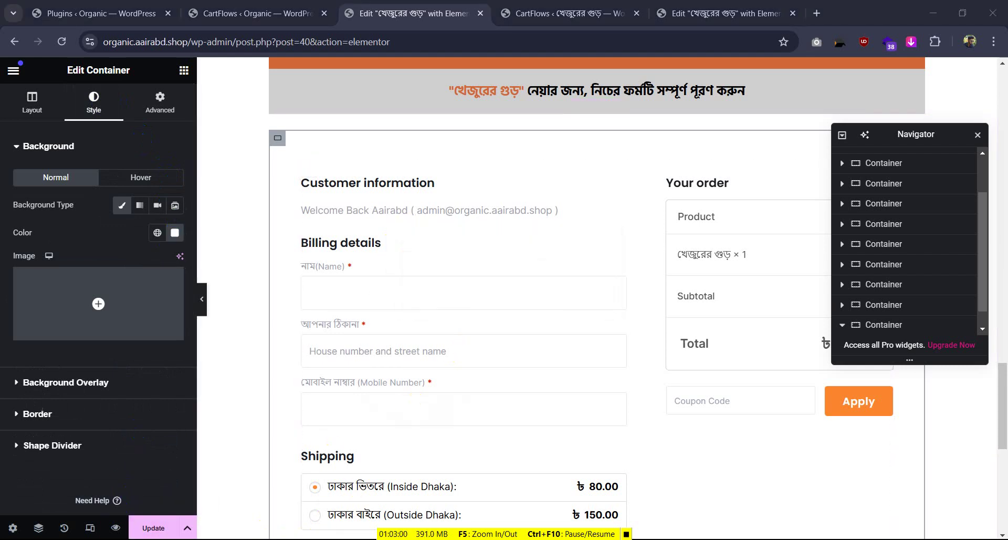
click(424, 256)
click(448, 117)
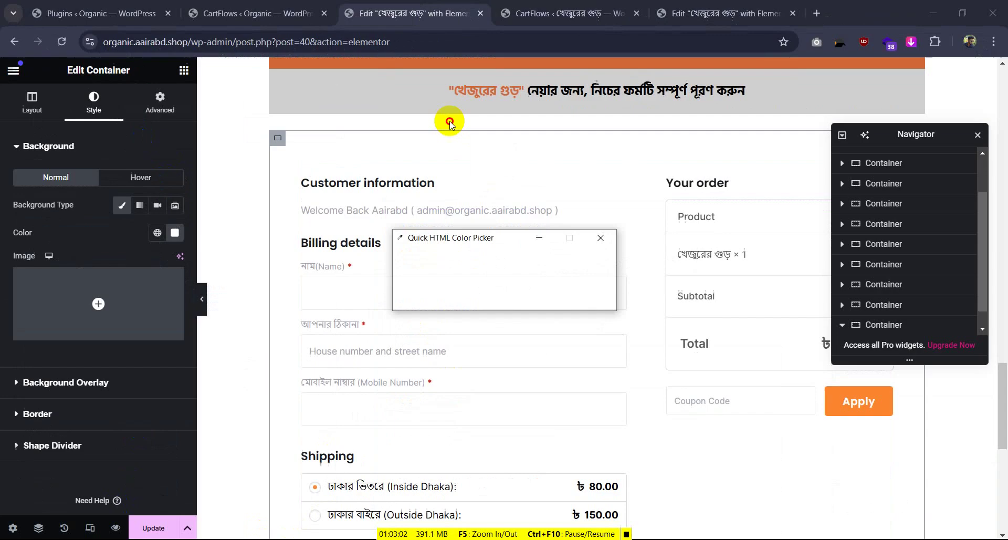
click(578, 272)
click(175, 233)
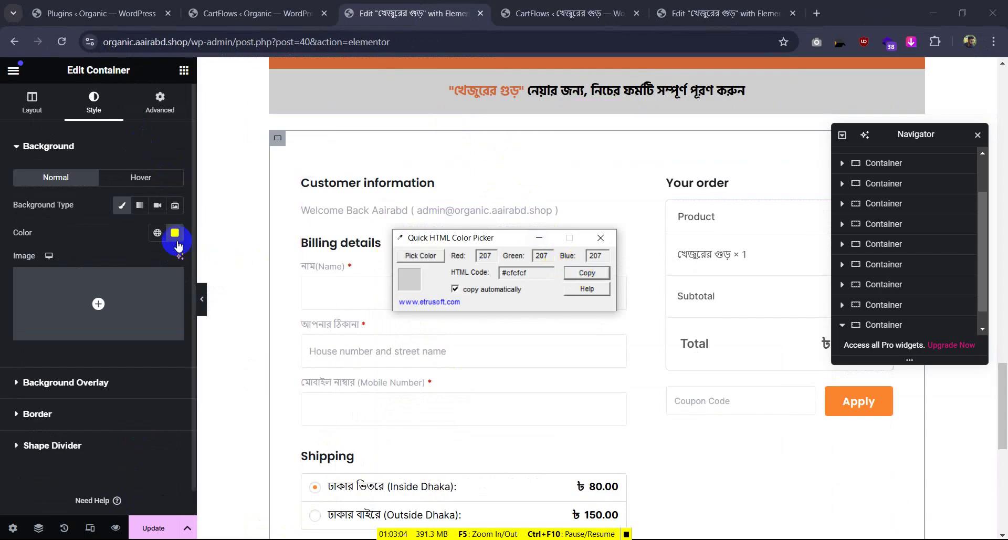
key(ctrl+v)
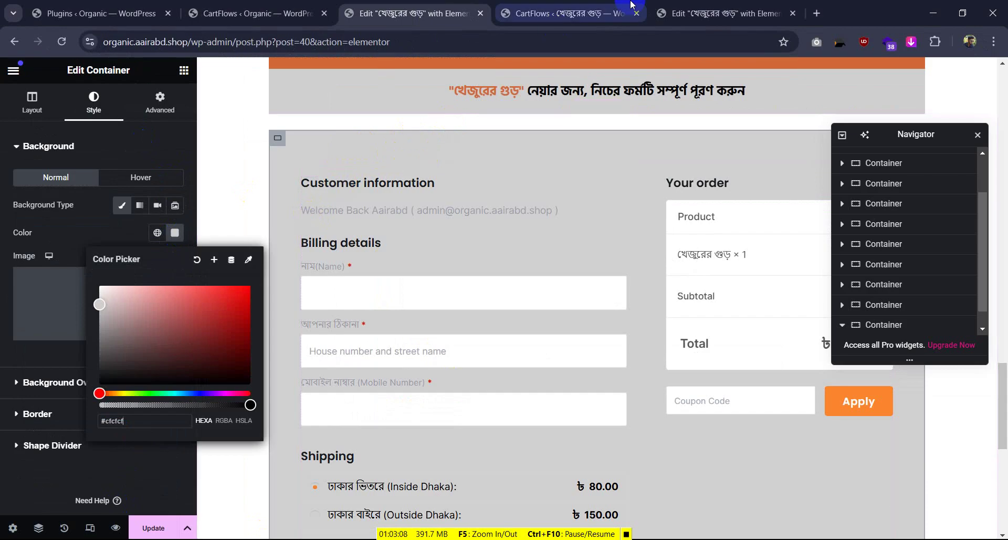
click(732, 5)
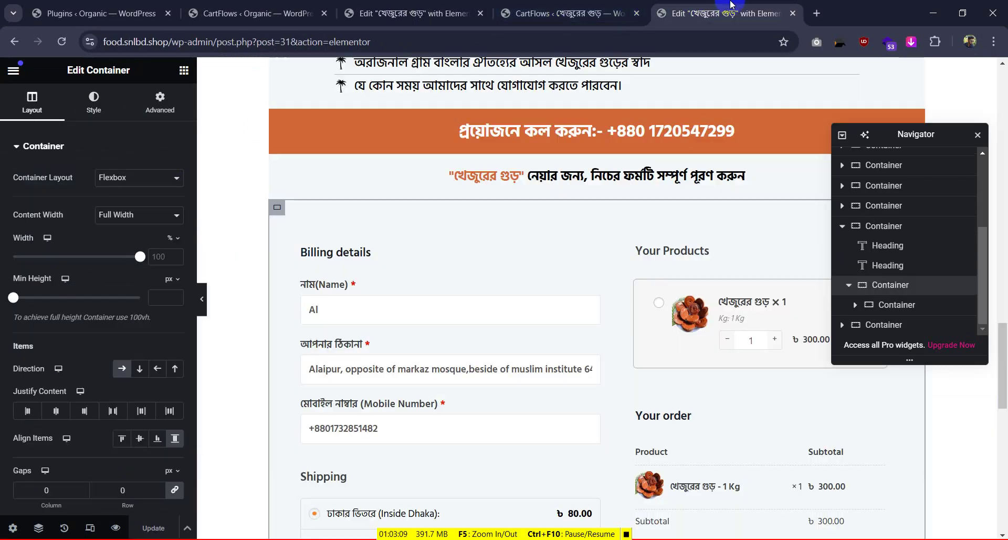
Close the reference funnel's step settings panel and return to the reference page editor
click(608, 6)
click(386, 93)
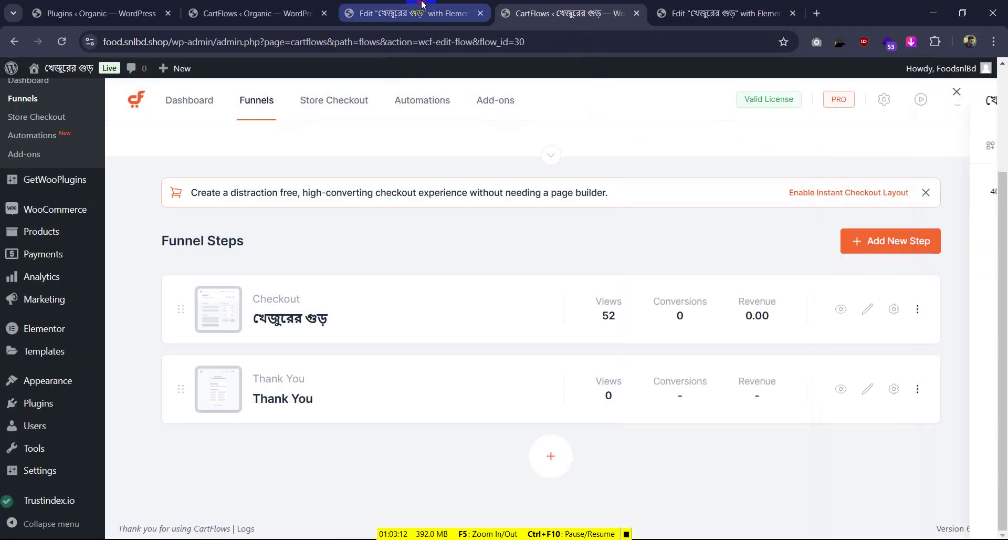
click(407, 13)
scroll(443, 146, up, 20)
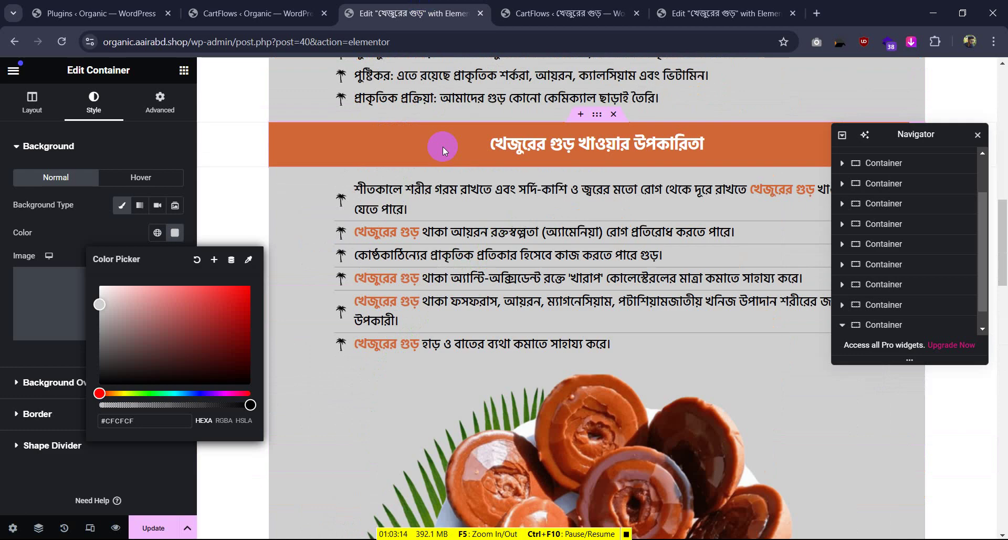
scroll(442, 146, up, 2)
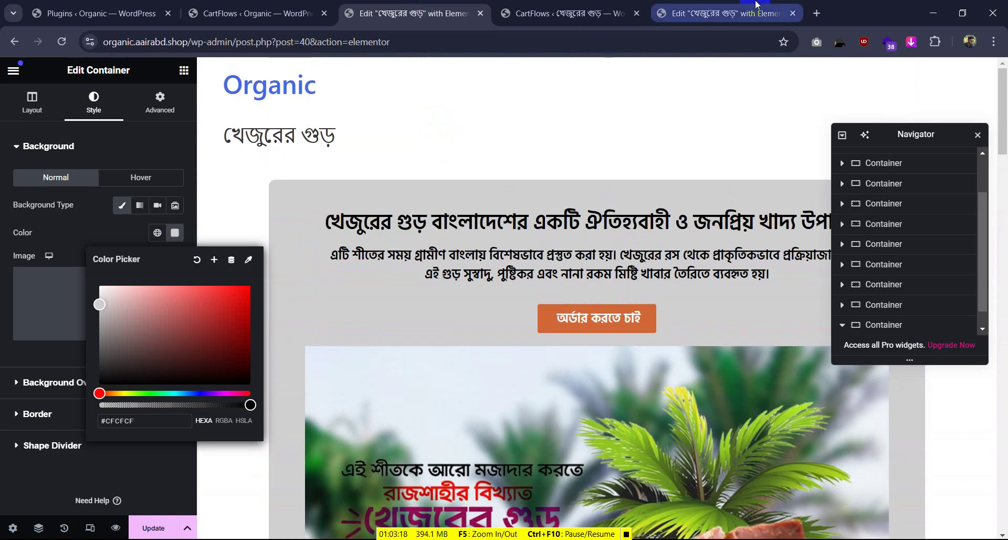
click(725, 13)
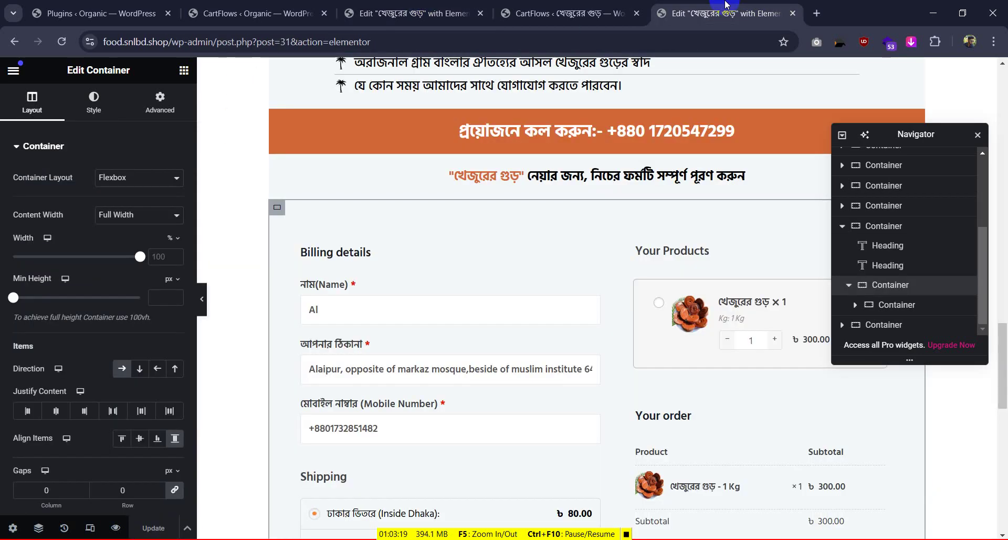
Save the reference page as a template named 'fgsdx'
click(187, 528)
click(163, 494)
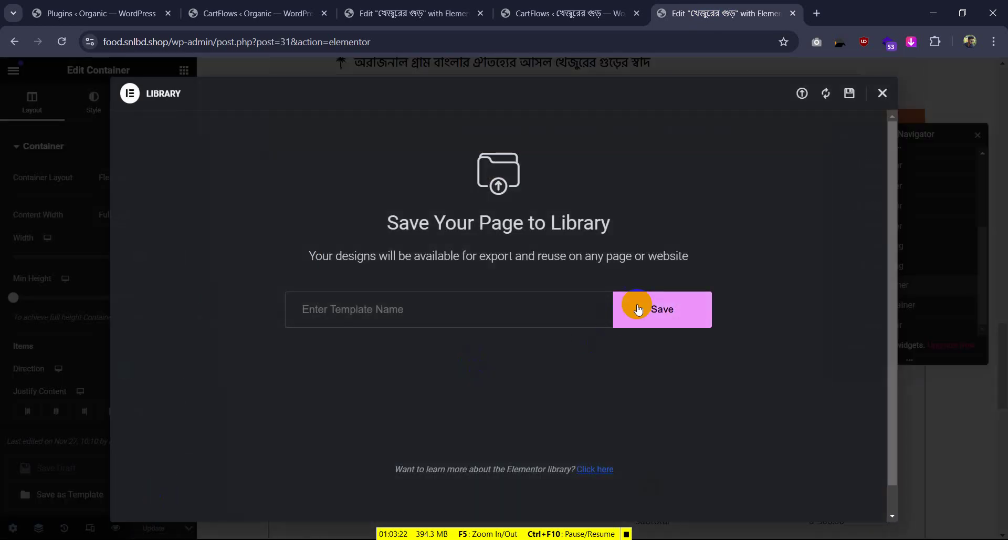
click(491, 315)
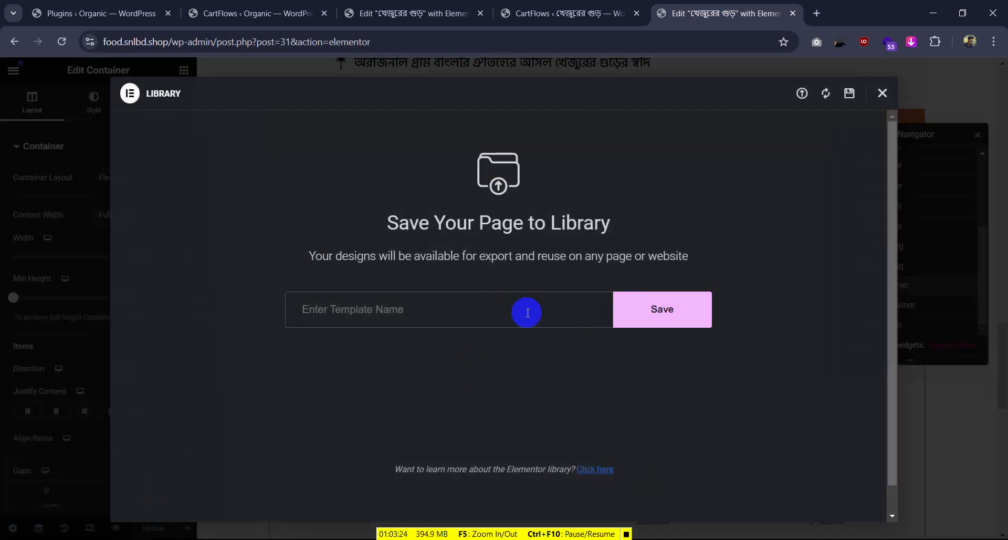
text(fgsdx)
click(651, 323)
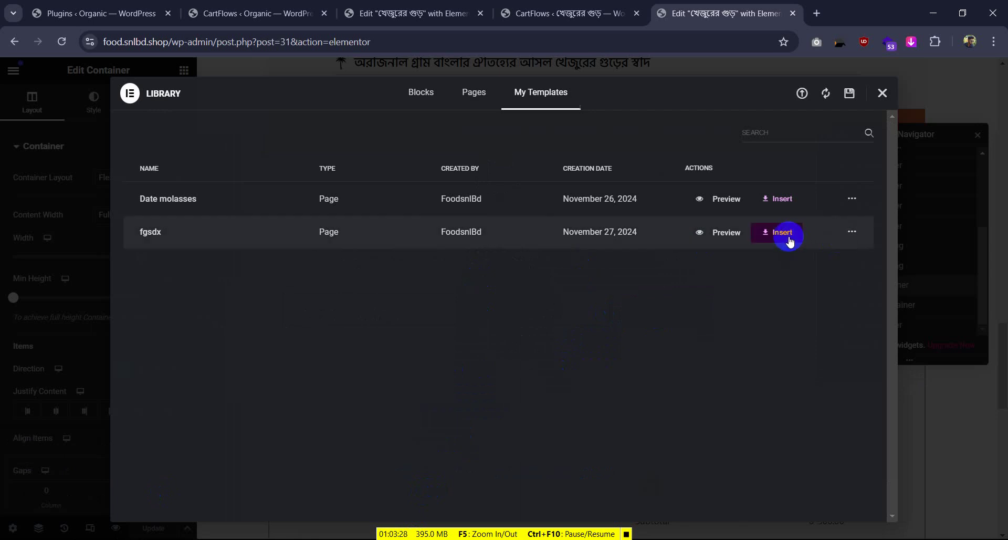
Export the fgsdx template as a JSON file to Downloads
click(852, 231)
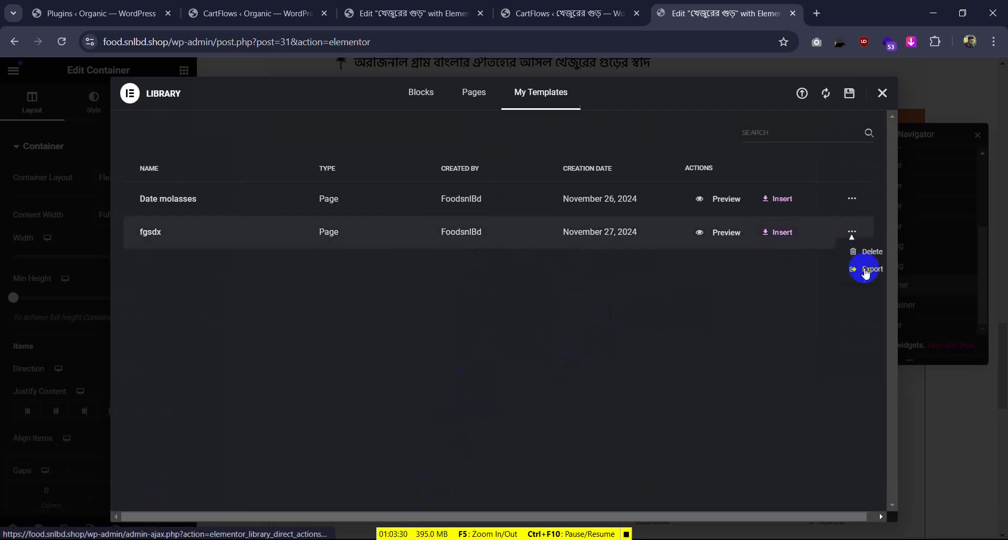
click(866, 270)
click(385, 286)
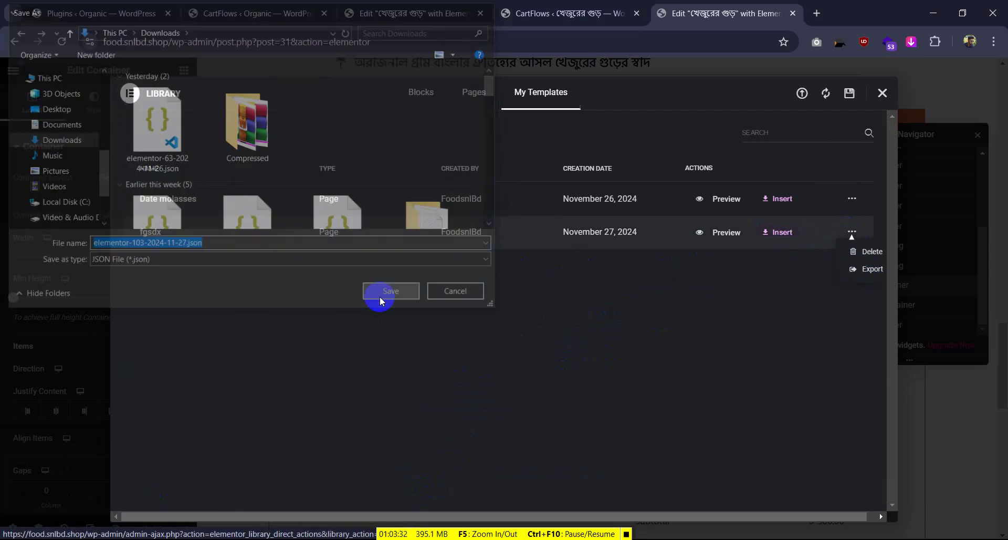
click(557, 13)
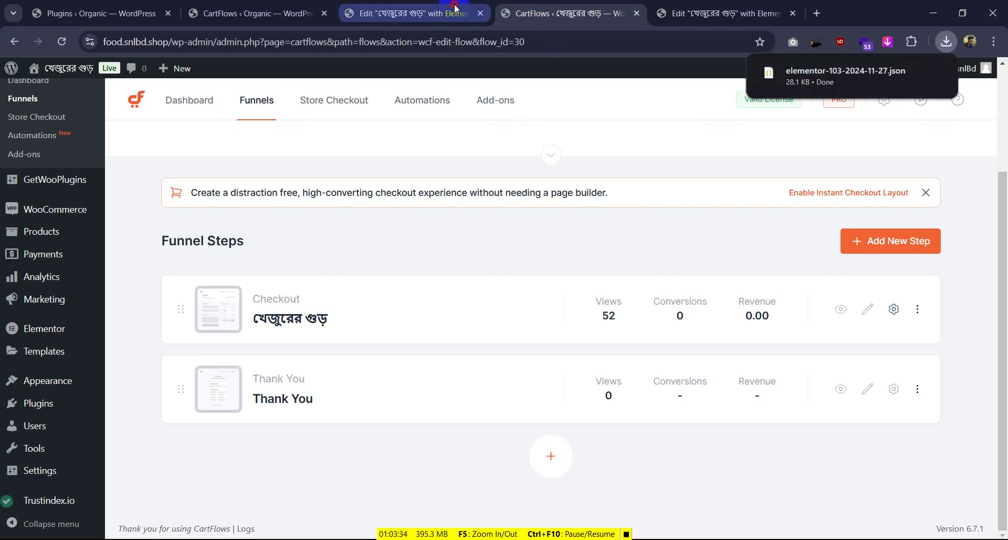
On the organic site's checkout page, delete all ten containers, from product image through checkout
click(412, 14)
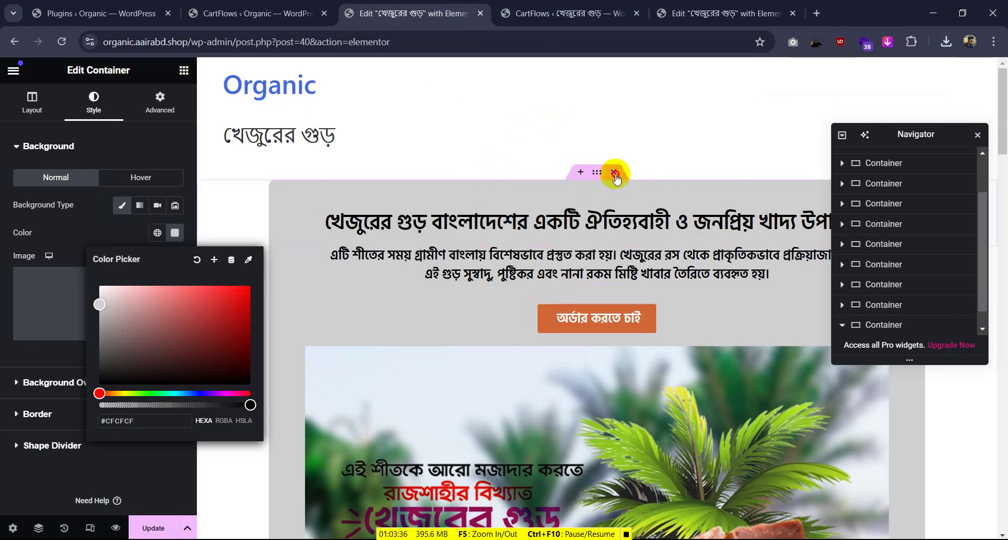
scroll(612, 174, down, 2)
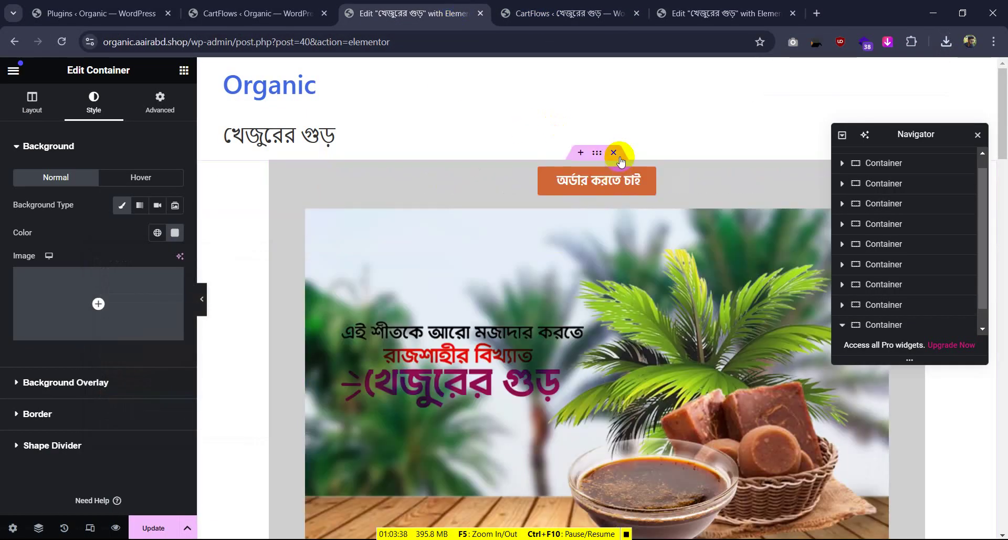
click(614, 153)
click(613, 153)
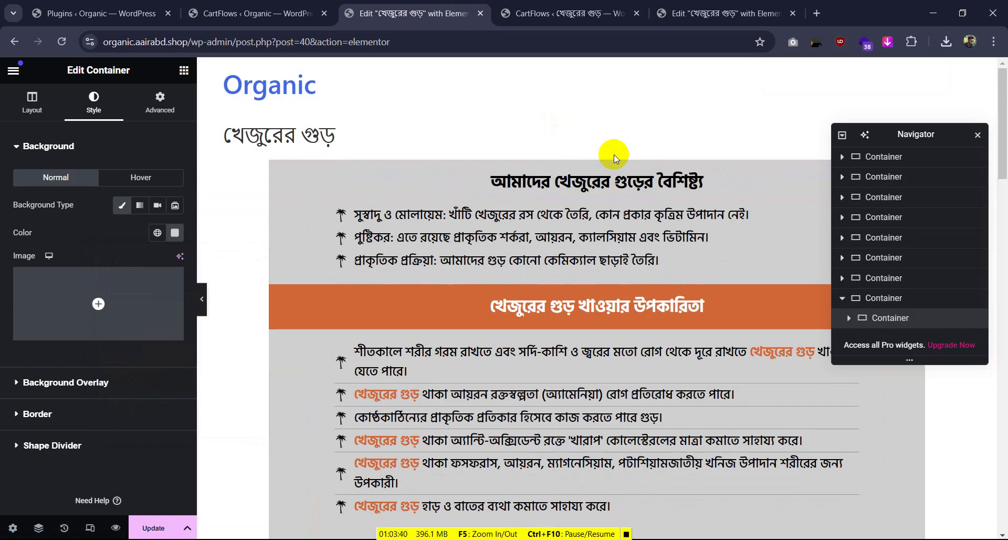
click(614, 153)
click(613, 153)
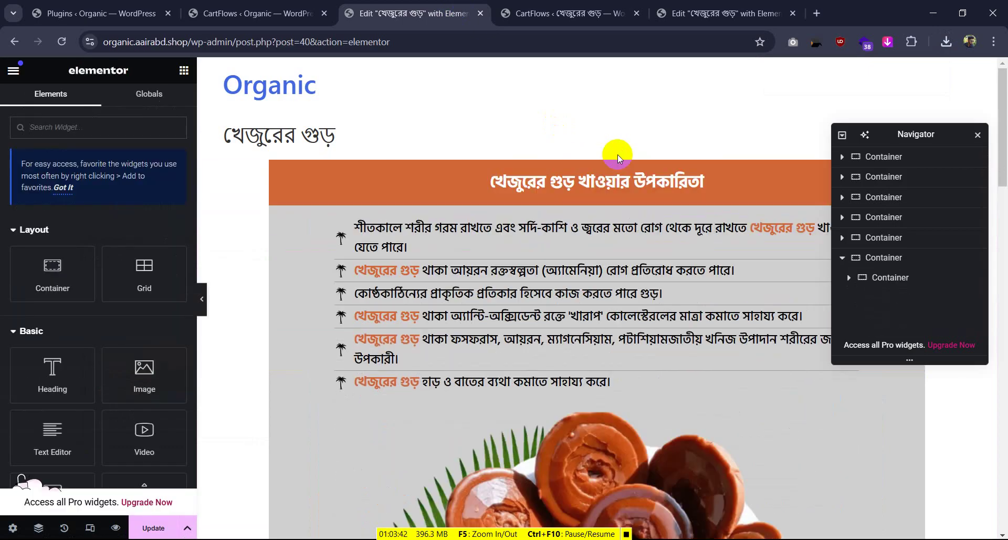
click(614, 153)
click(614, 153)
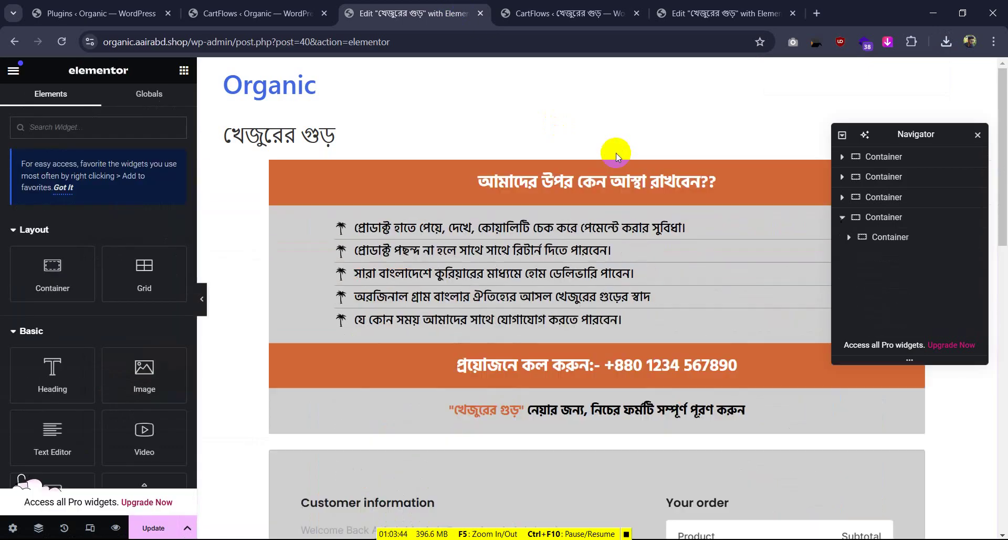
click(614, 153)
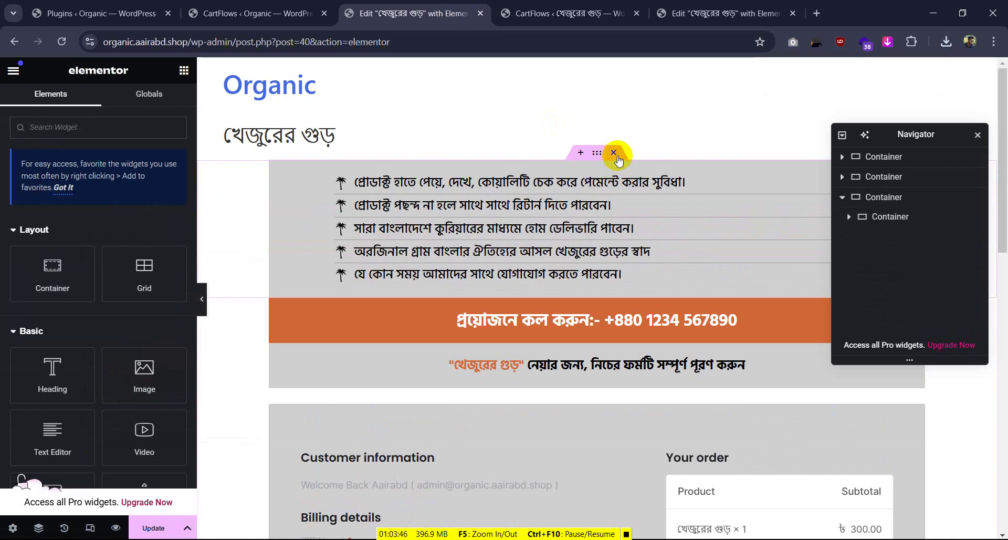
click(614, 153)
click(613, 153)
click(615, 152)
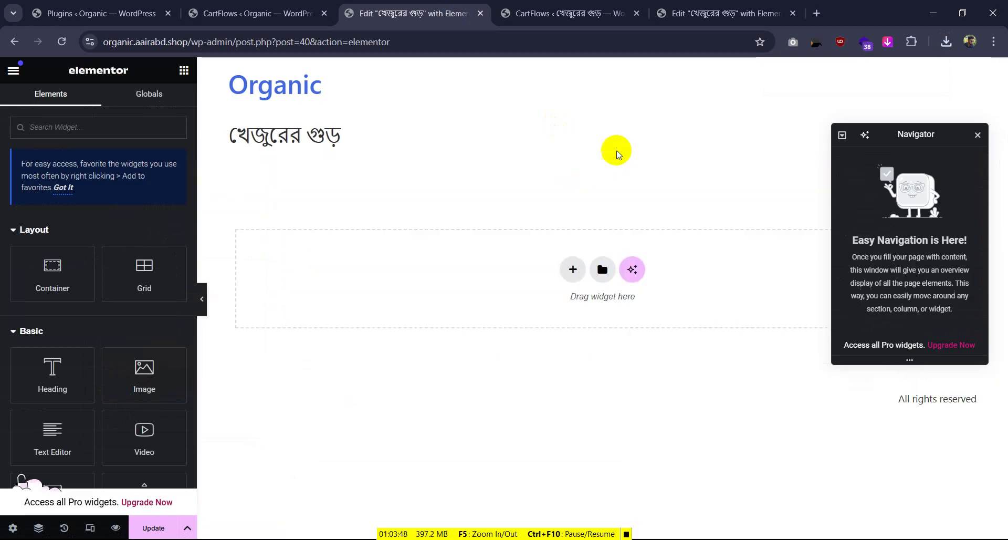
Import the exported template JSON file into the Elementor template library
click(601, 268)
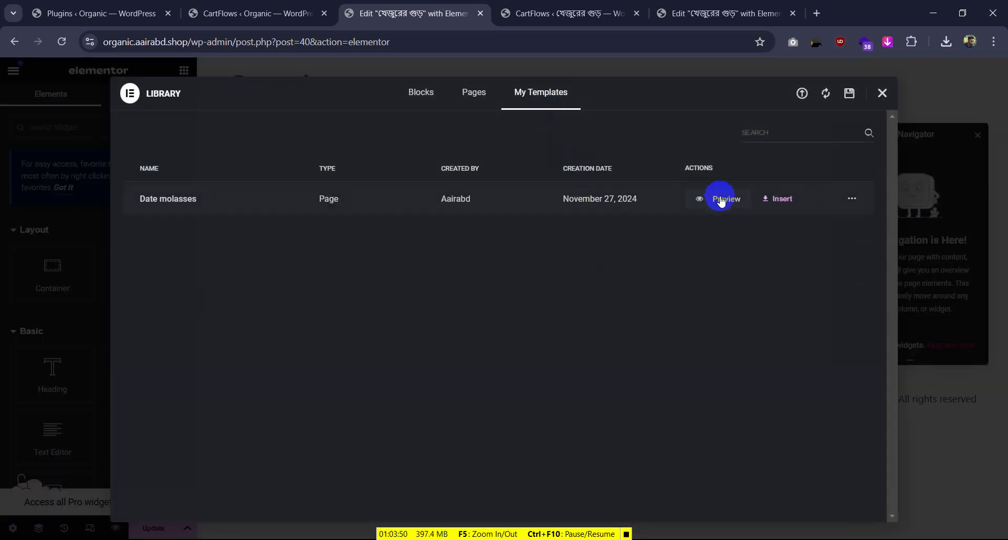
click(803, 95)
click(520, 350)
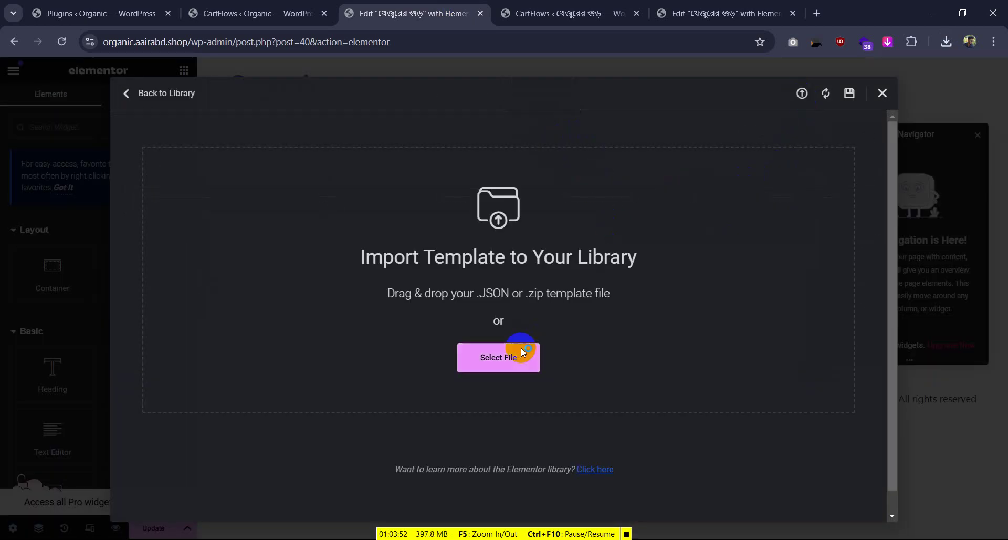
click(186, 138)
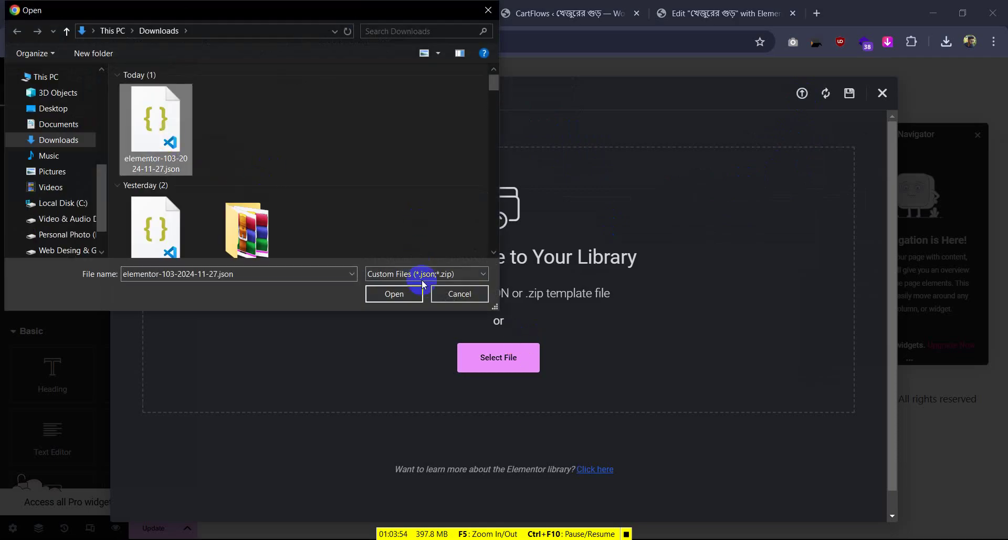
click(415, 292)
click(613, 355)
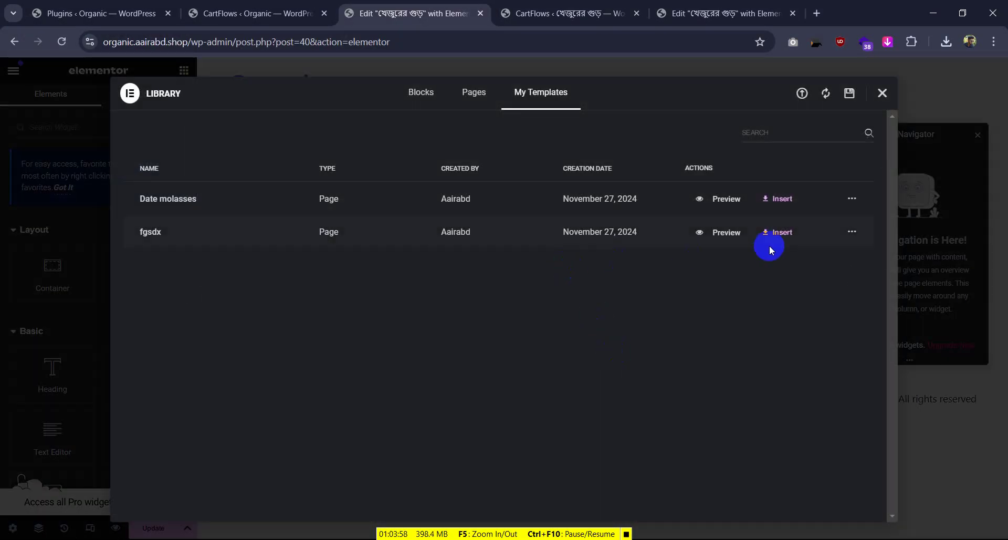
Insert the fgsdx template into the page and apply its page settings
click(777, 232)
click(601, 330)
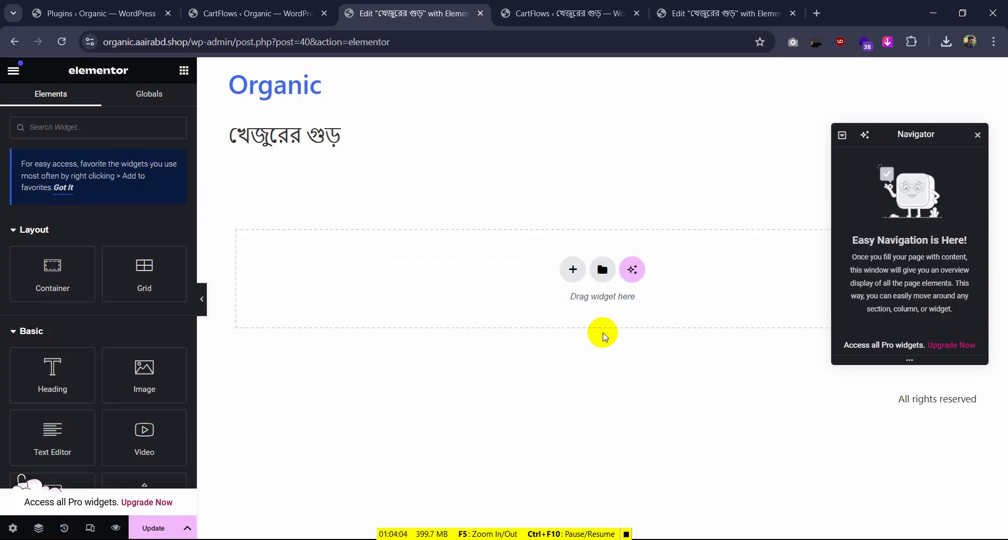
scroll(578, 336, down, 15)
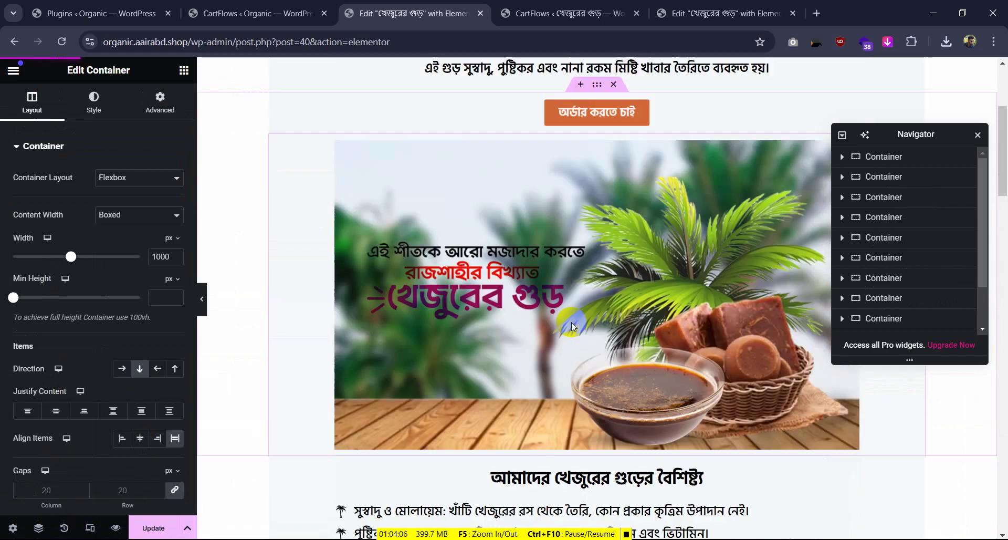
scroll(556, 413, down, 5)
Refresh the preview and hide the editor panel to view the checkout form, with its Bangla labels and ৳380.00 total
click(555, 416)
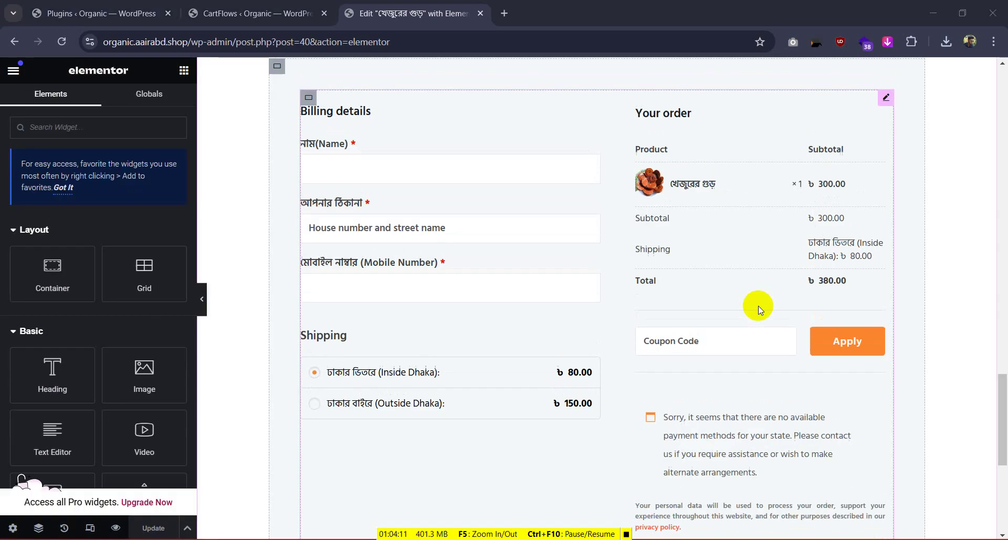
scroll(758, 305, up, 2)
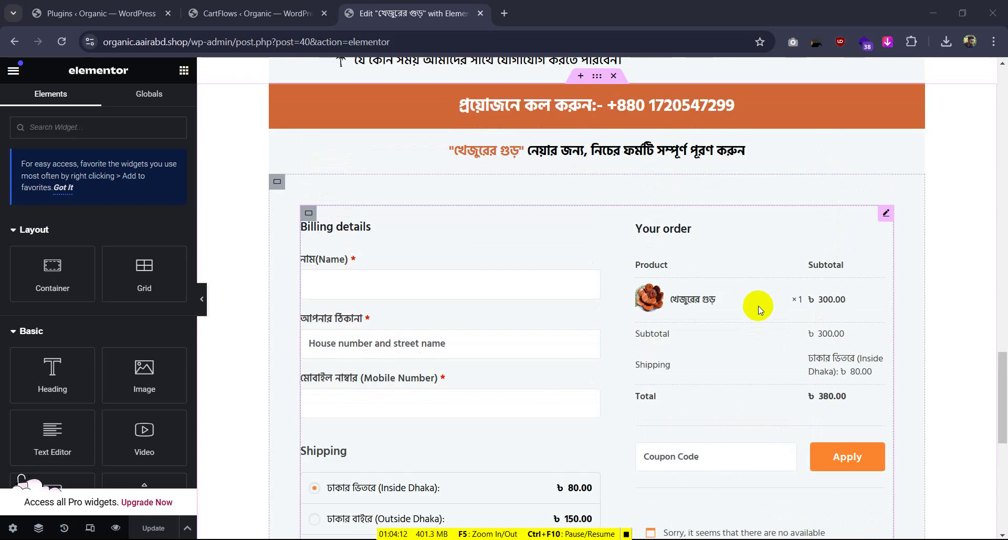
scroll(725, 199, down, 5)
scroll(786, 188, up, 2)
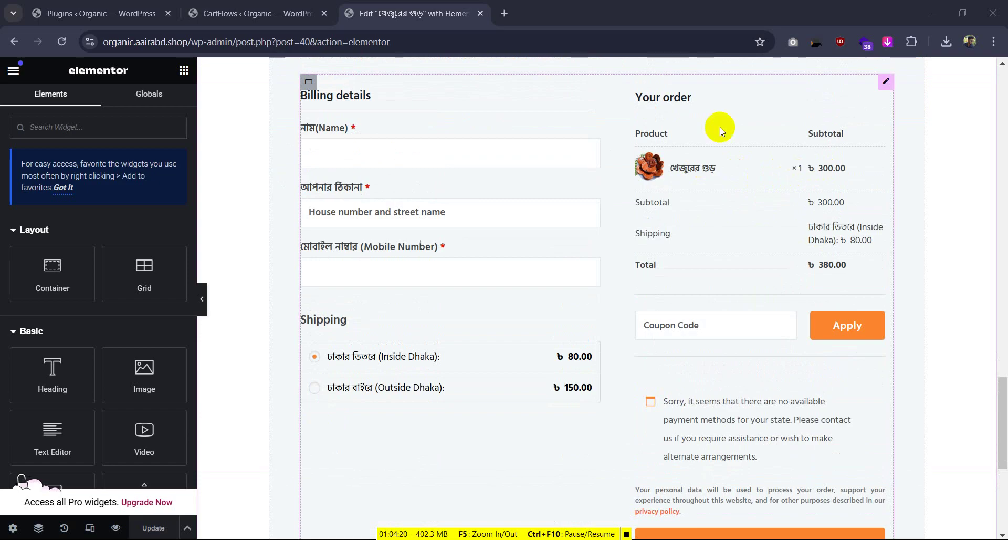
click(198, 301)
scroll(726, 281, up, 2)
scroll(695, 274, down, 1)
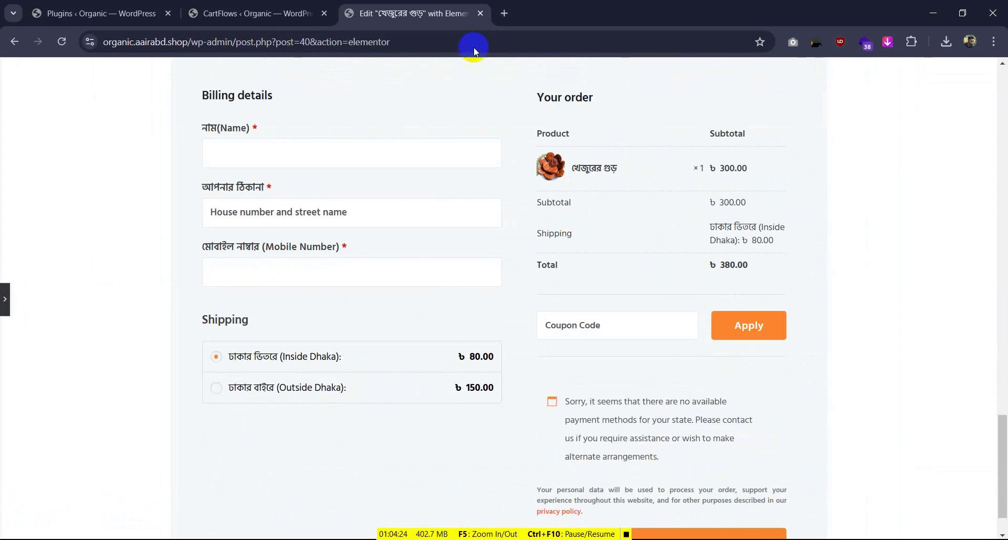
Open food.snlbd.shop in a new tab, jump to its checkout form, and raise the quantity to 2
click(501, 6)
text(f)
key(Return)
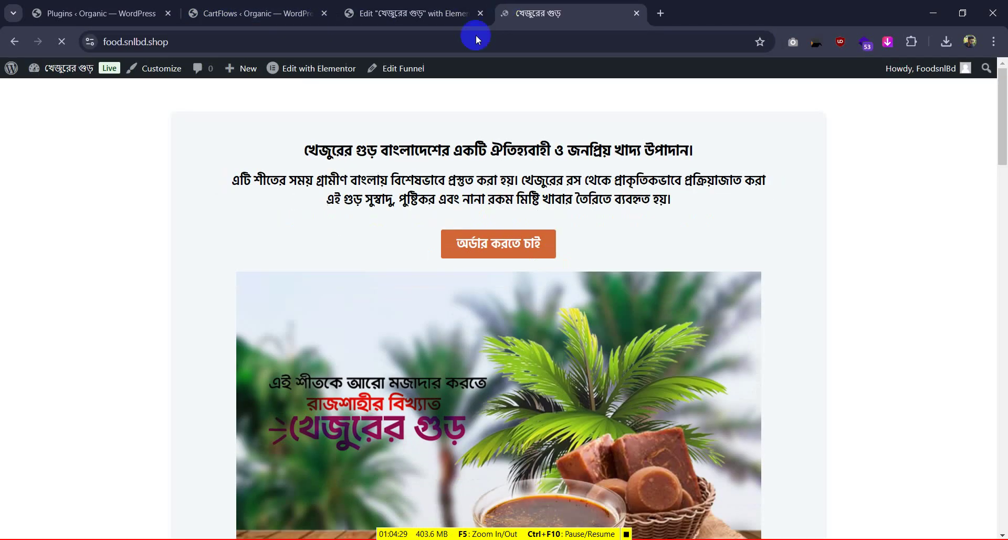
scroll(471, 254, down, 8)
click(471, 259)
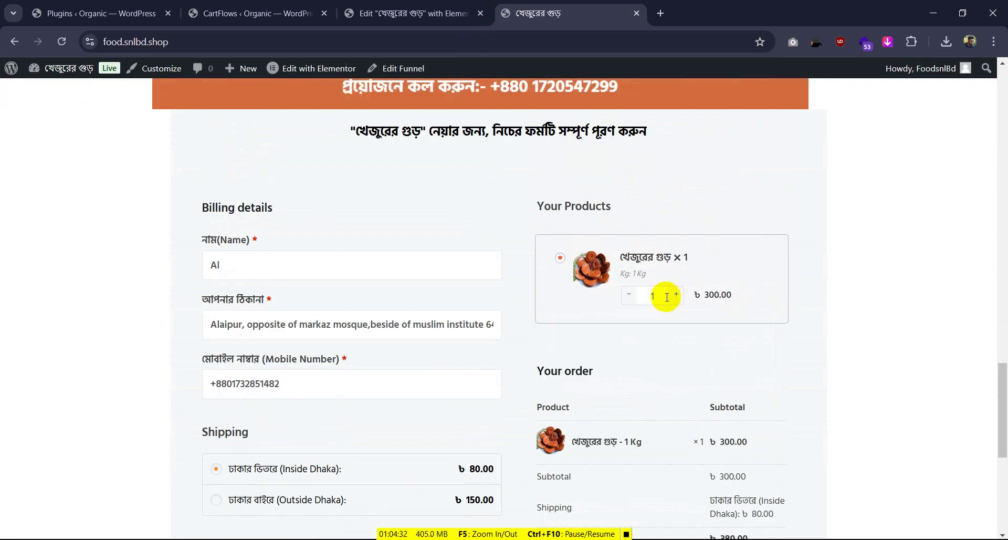
scroll(651, 290, down, 1)
click(678, 229)
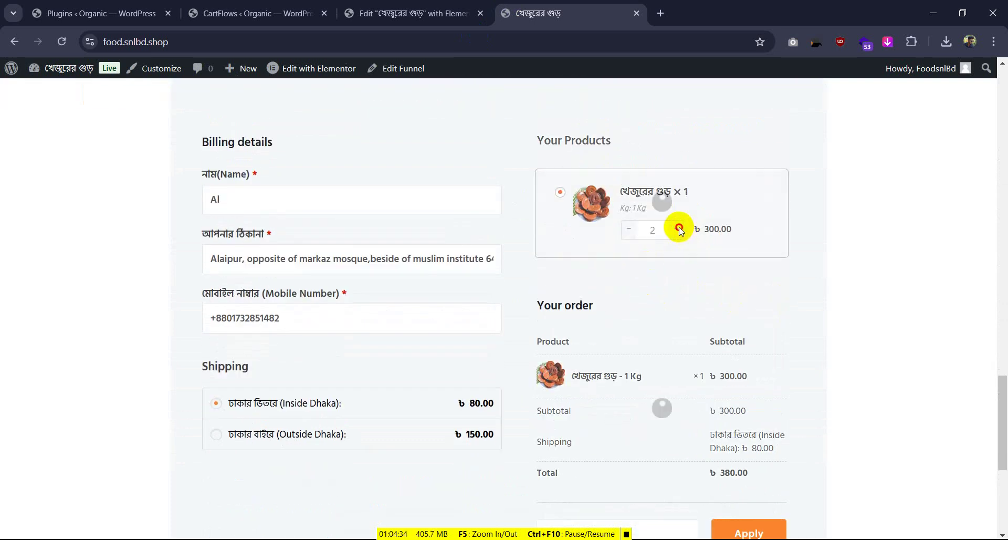
scroll(359, 391, down, 1)
scroll(359, 390, down, 2)
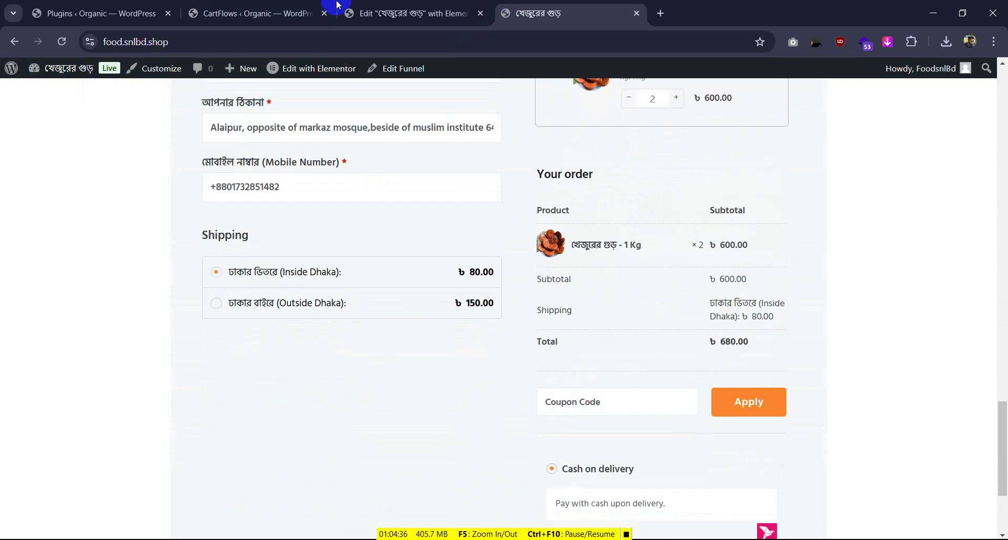
Switch through the open tabs back to the organic site's CartFlows funnel steps
click(368, 13)
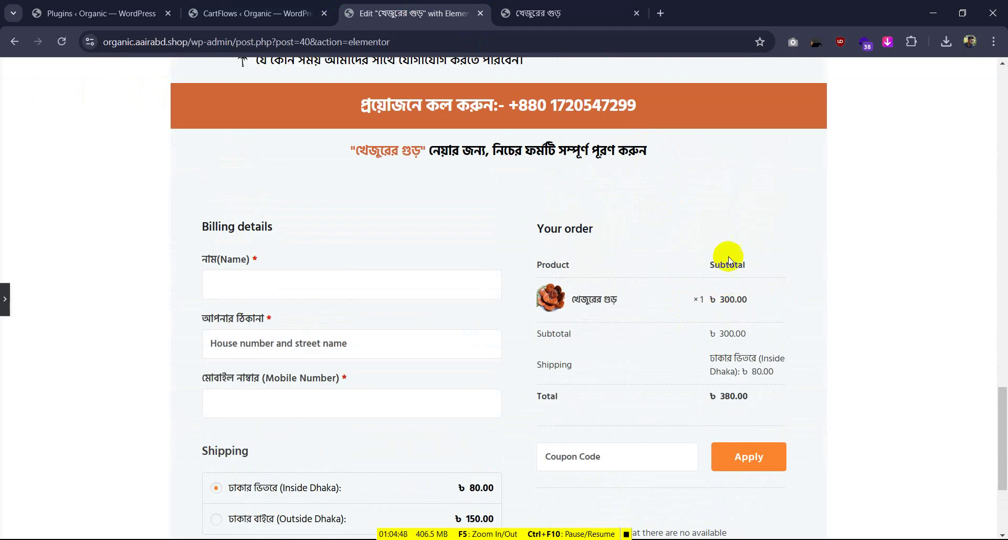
click(506, 14)
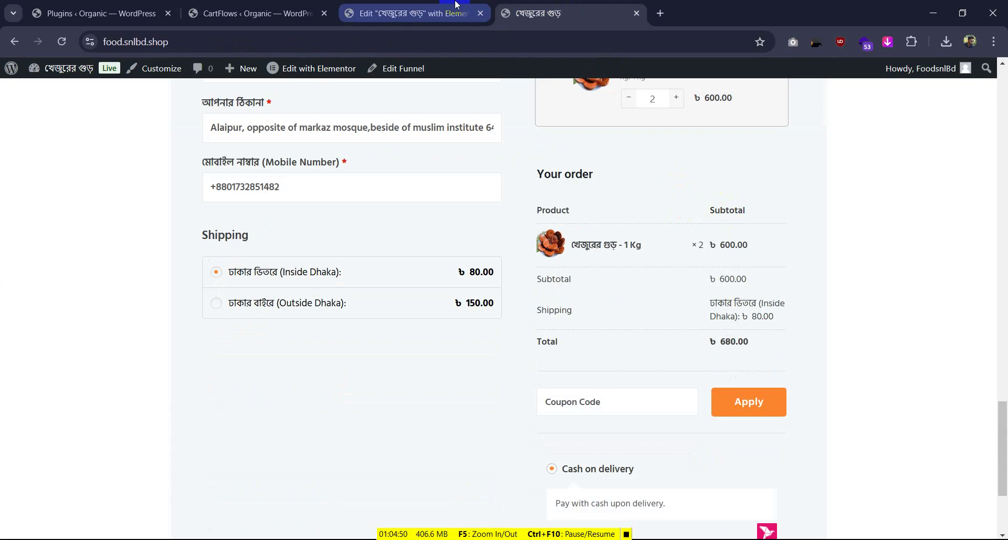
click(252, 13)
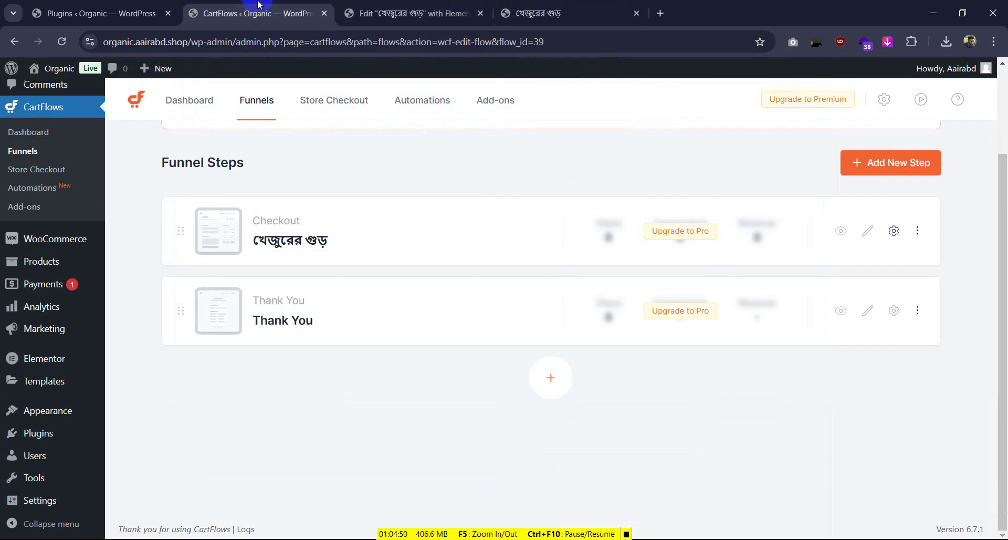
Review the checkout step's Products settings, then return to Elementor and reopen its side panel
click(894, 231)
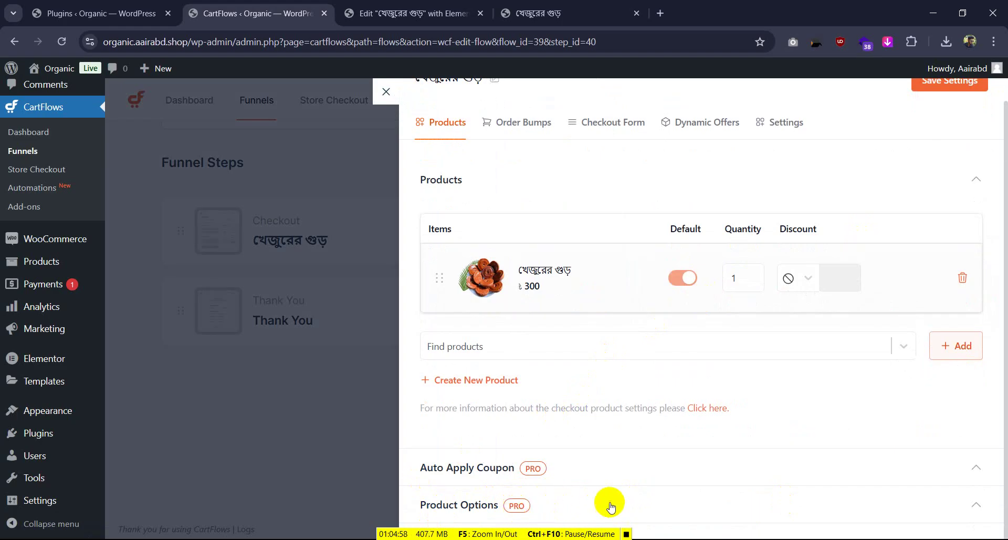
key(ctrl+Tab)
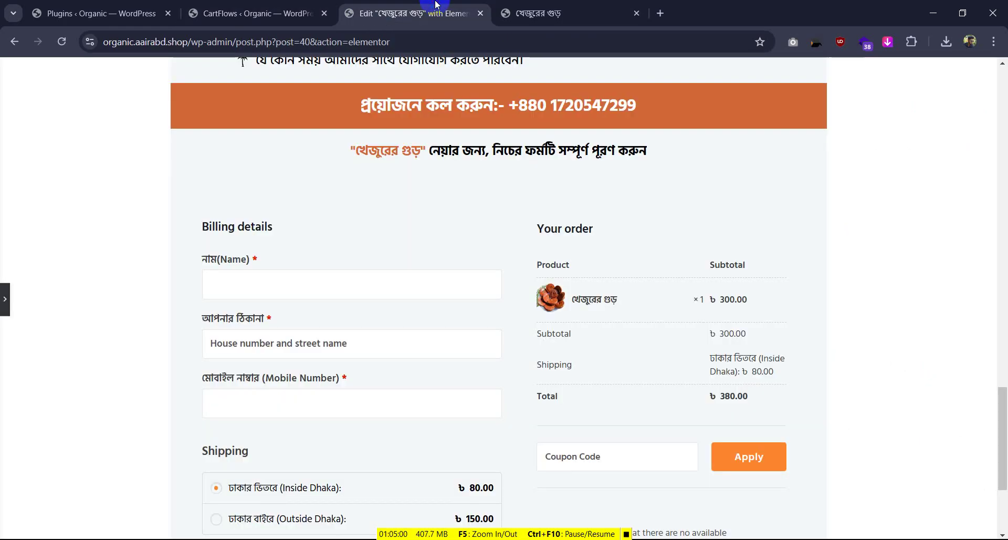
click(6, 299)
Select the checkout form in Elementor and view its style settings
click(737, 309)
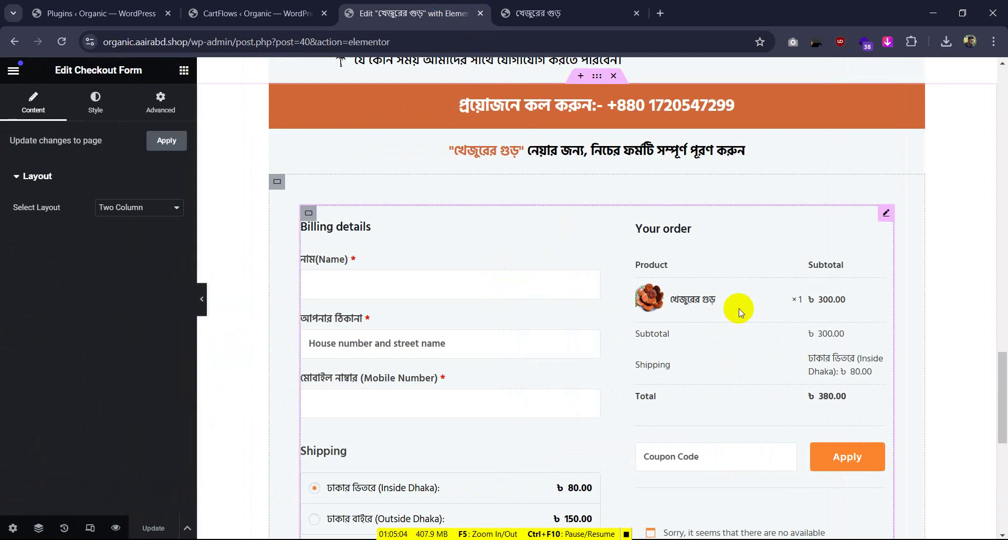
click(151, 142)
click(95, 102)
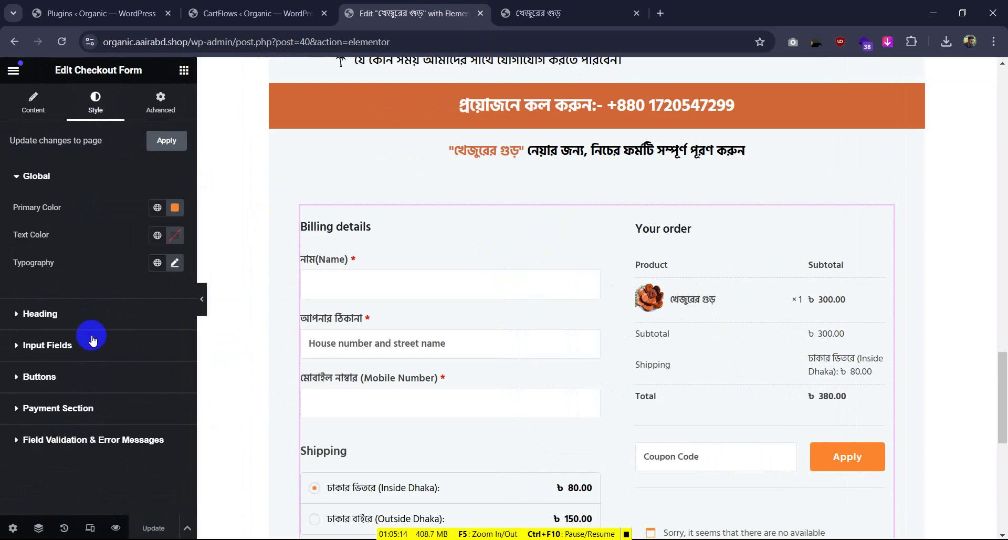
On the food.snlbd.shop checkout, reduce the খেজুরের গুড় quantity from 2 to 1
click(580, 5)
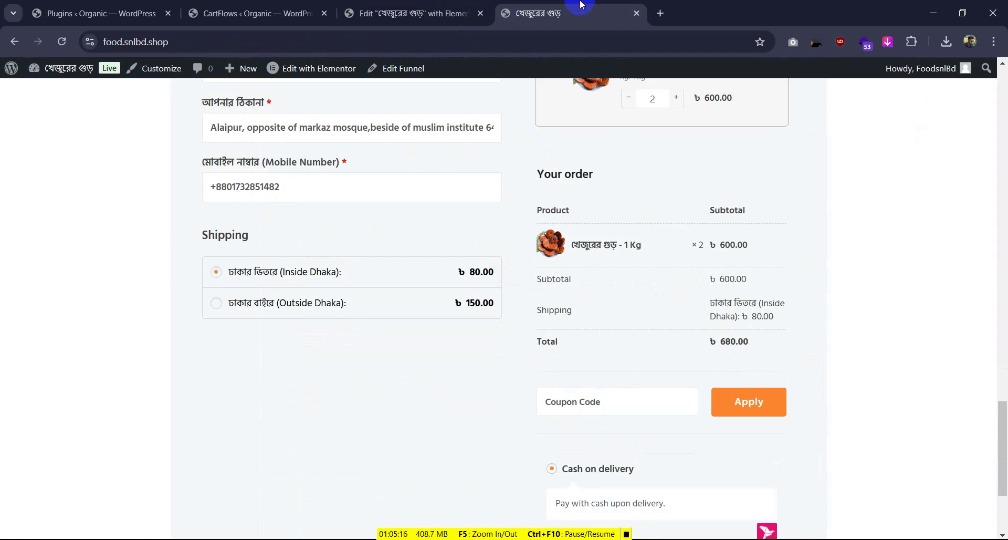
click(409, 7)
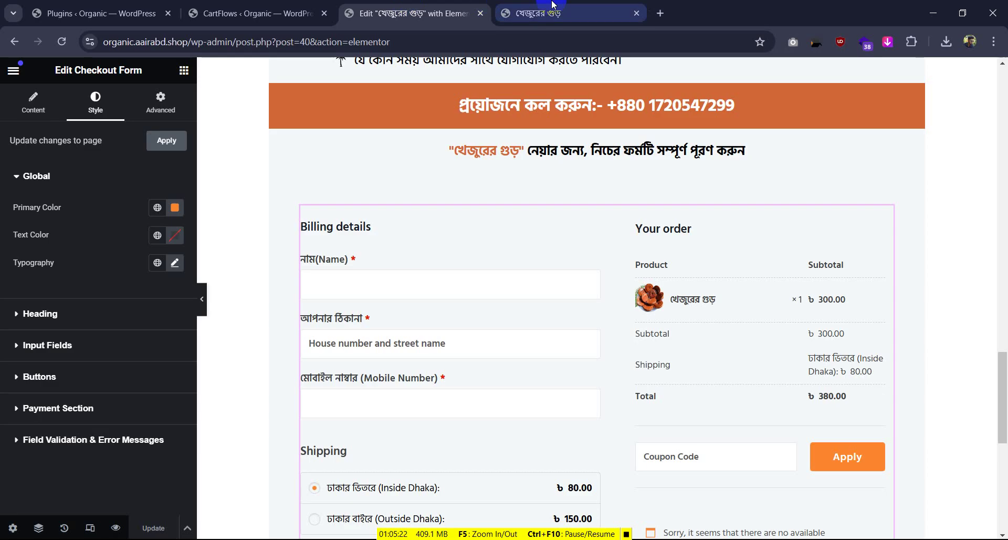
click(568, 6)
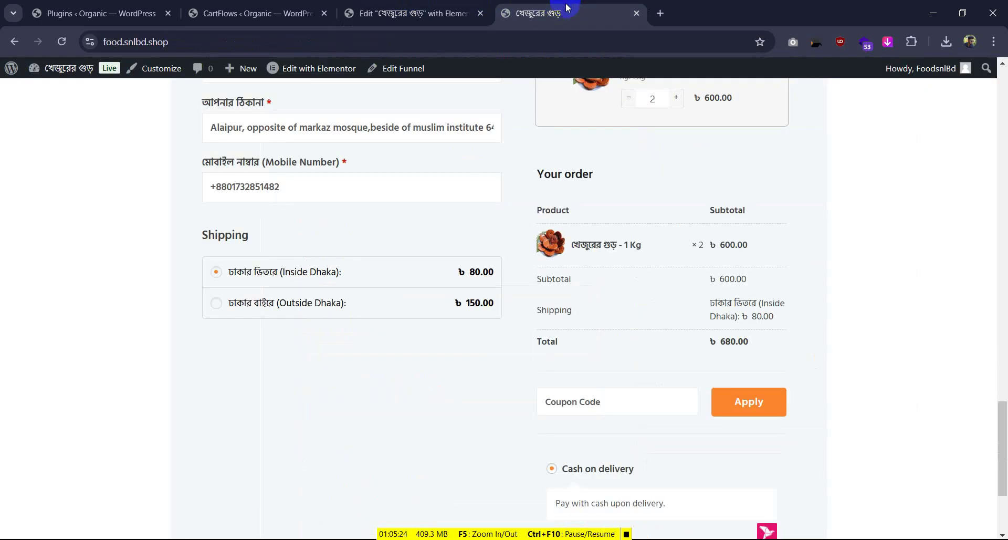
scroll(607, 157, up, 3)
click(633, 231)
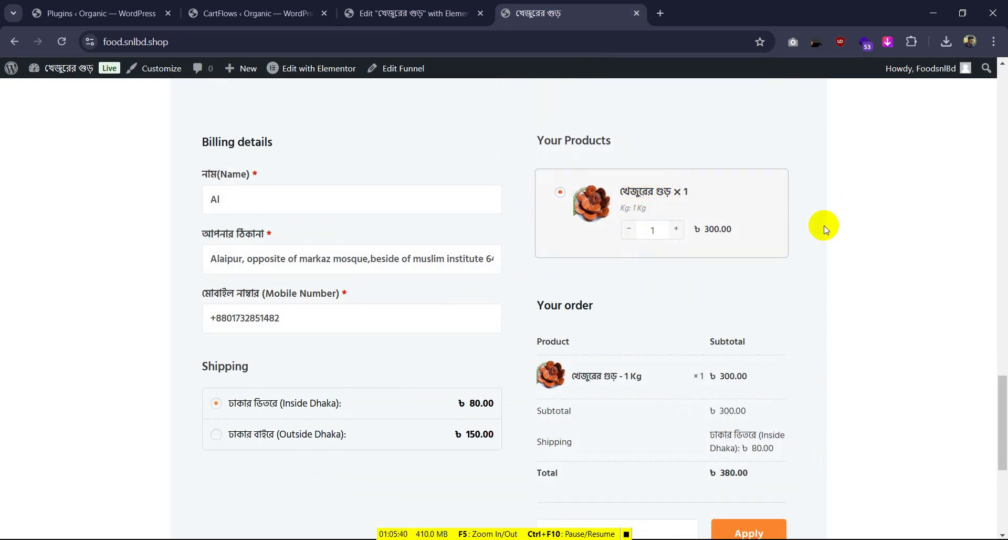
scroll(824, 224, up, 5)
scroll(822, 222, down, 5)
Scroll through the reference checkout page to review its layout
scroll(624, 202, up, 1)
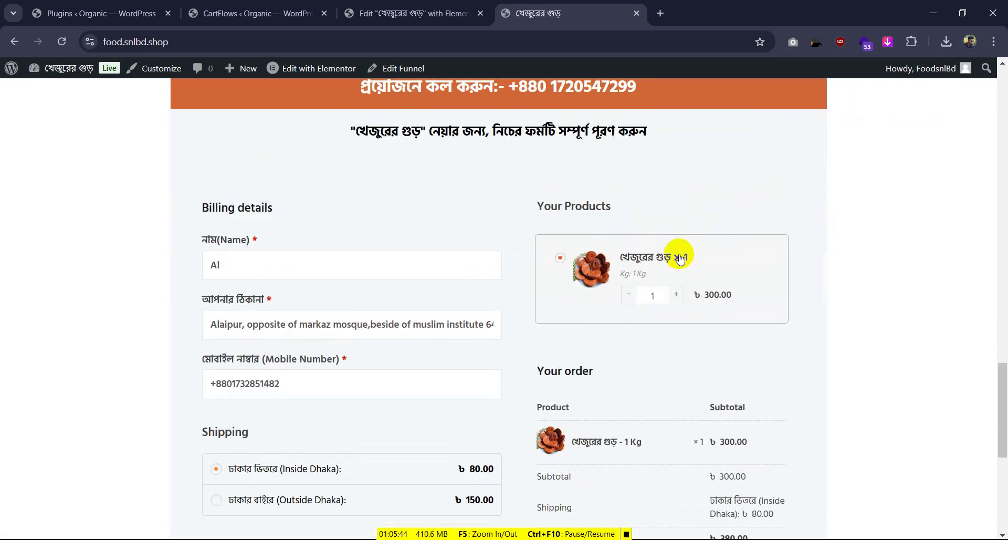
scroll(292, 214, up, 3)
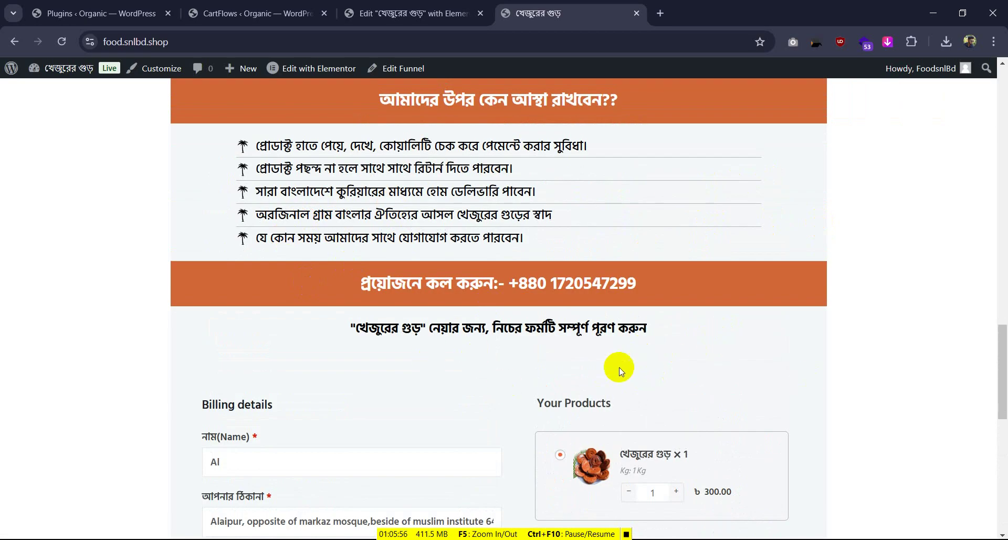
scroll(625, 368, down, 3)
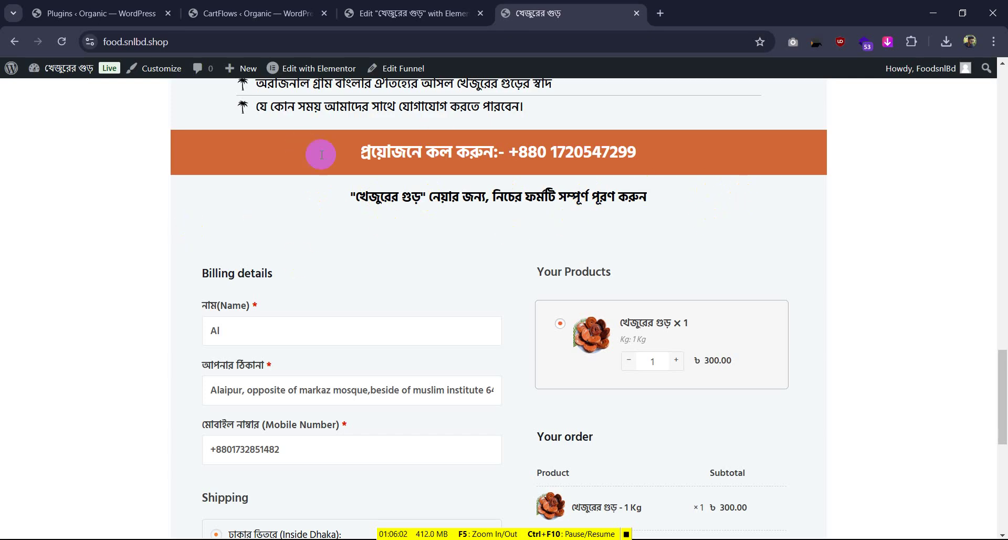
scroll(515, 364, down, 4)
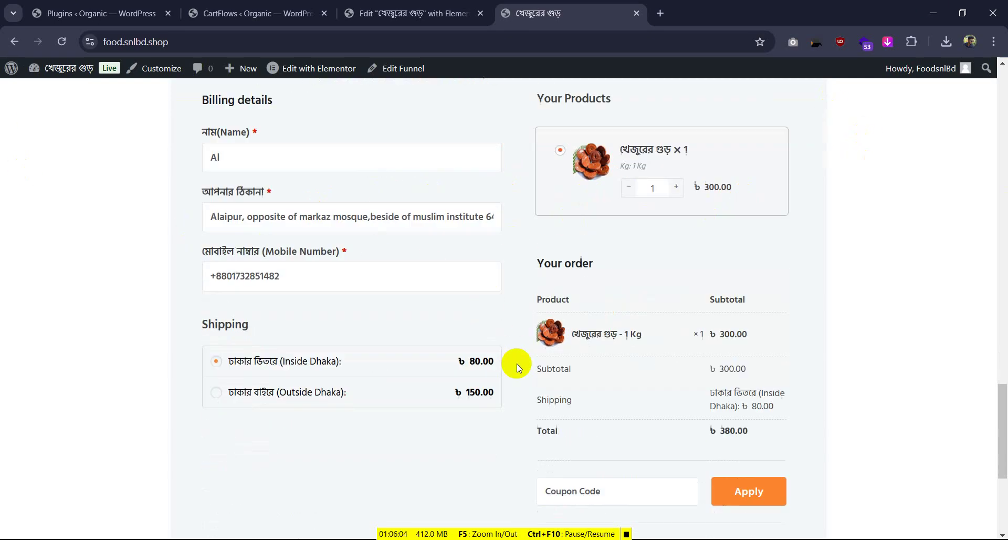
scroll(476, 393, up, 3)
scroll(488, 277, up, 2)
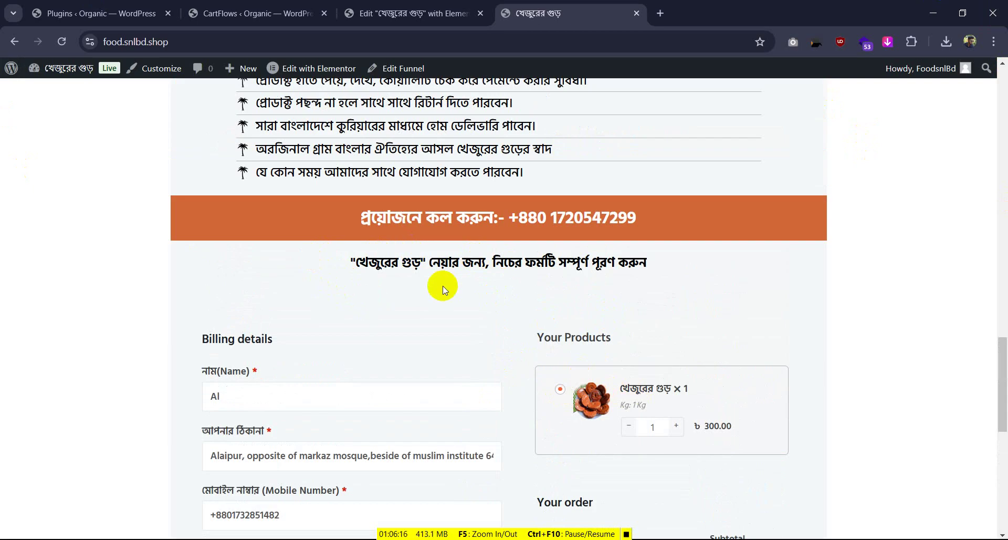
scroll(561, 328, down, 4)
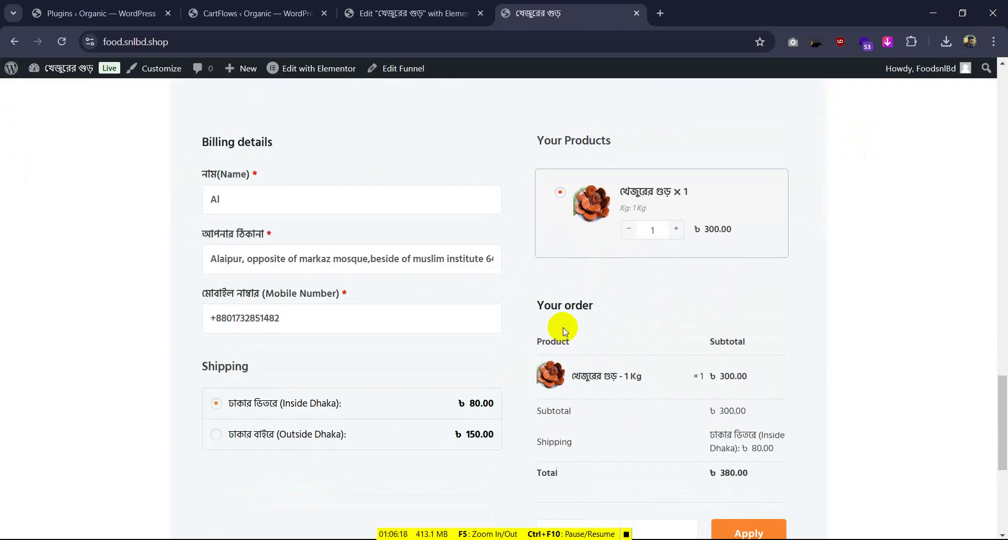
Switch across the editor, checkout and CartFlows tabs to the organic site's installed plugins list
click(412, 7)
click(531, 13)
click(252, 12)
click(109, 6)
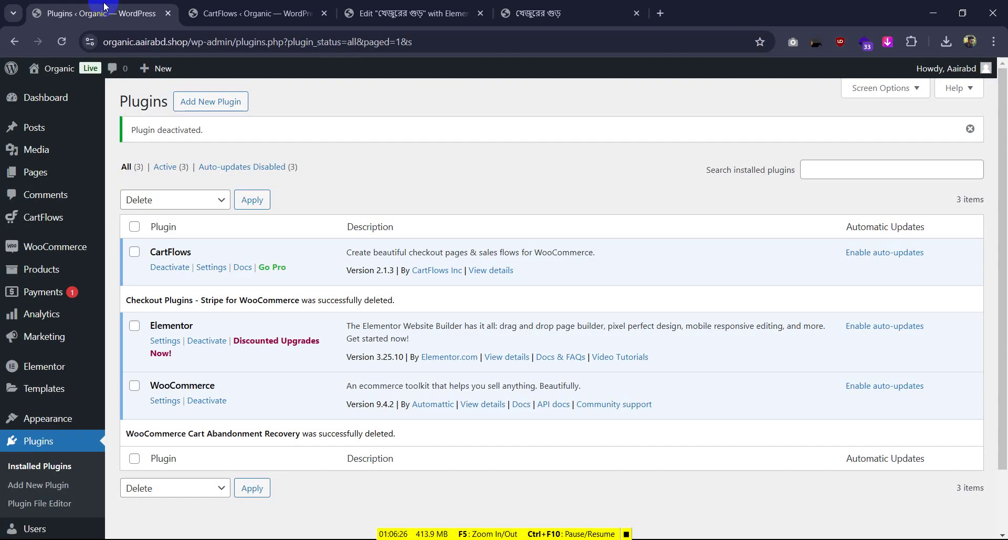
Choose cartflows-pro-2.1.1.zip from the Compressed downloads folder for plugin upload
click(229, 105)
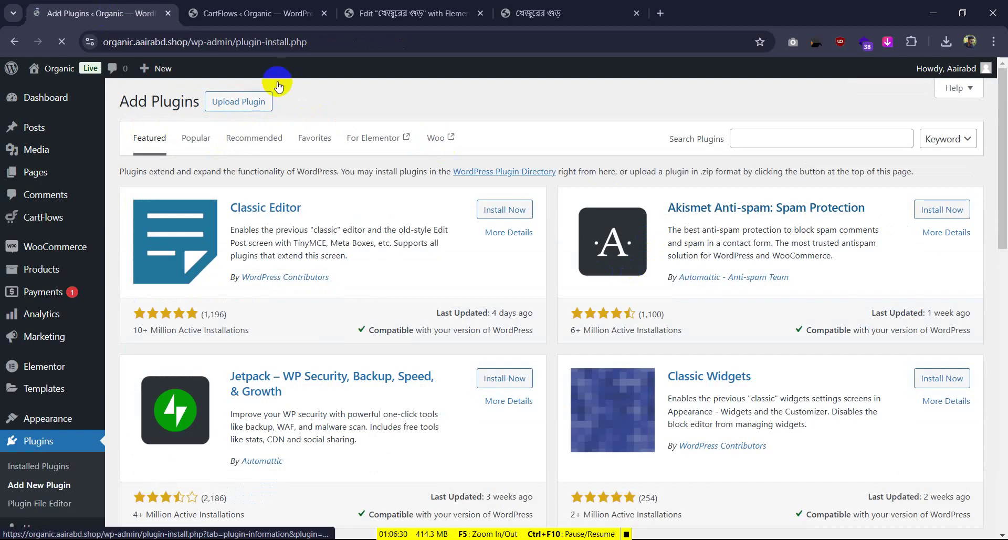
click(241, 102)
click(453, 215)
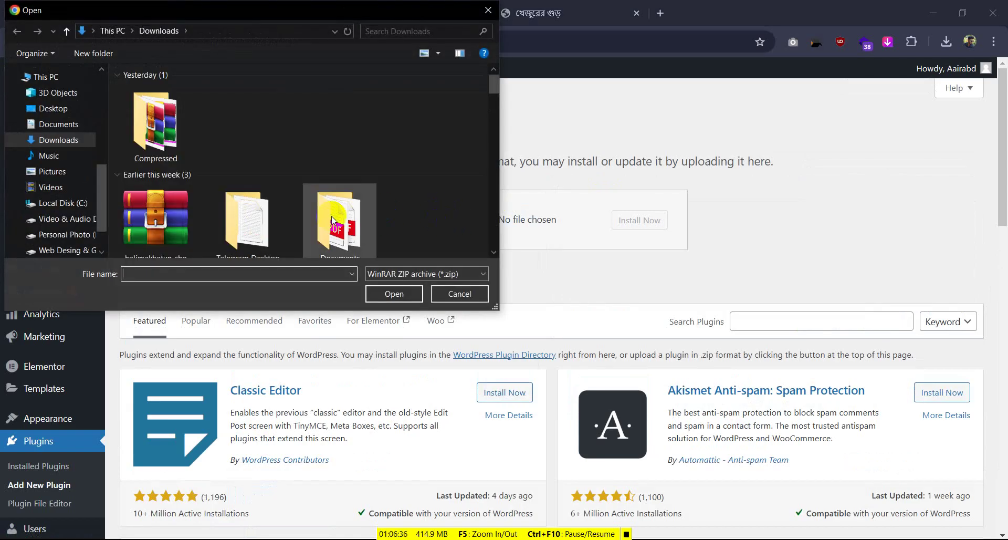
scroll(361, 135, down, 3)
scroll(362, 136, up, 5)
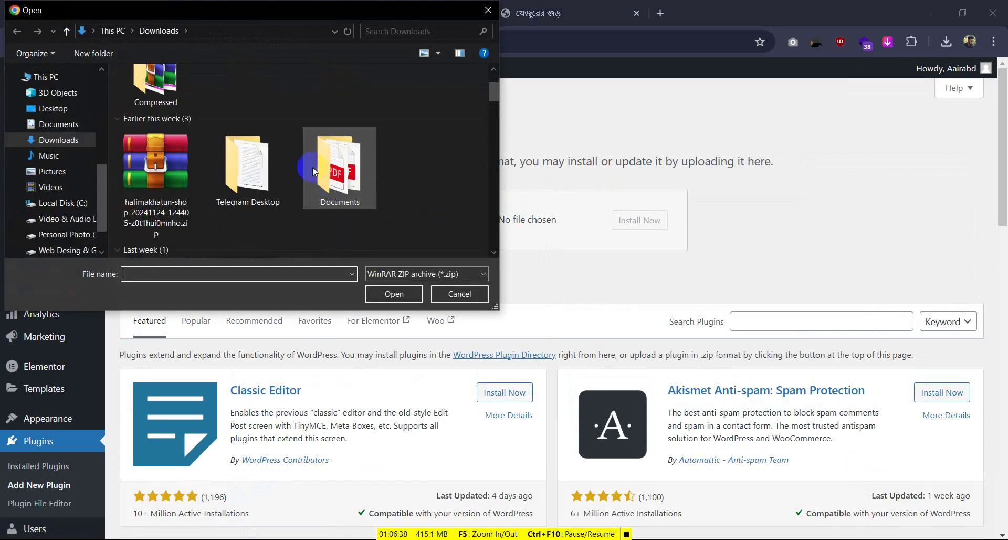
double_click(164, 92)
scroll(312, 169, down, 10)
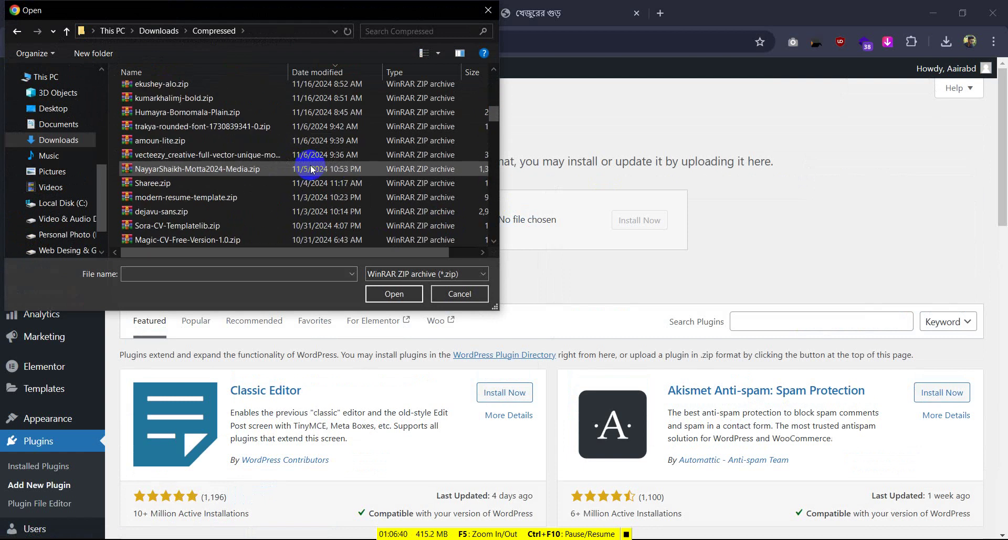
scroll(312, 168, down, 10)
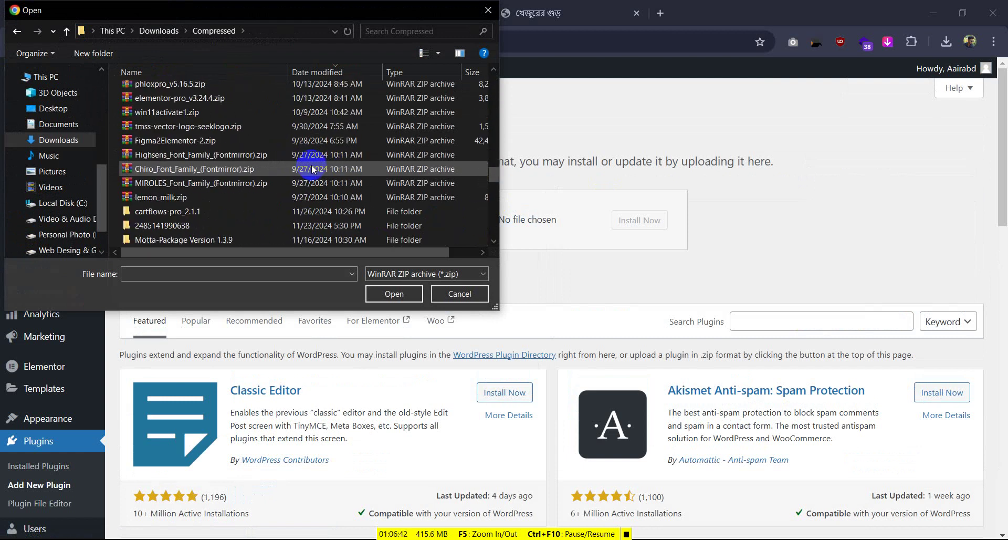
double_click(173, 211)
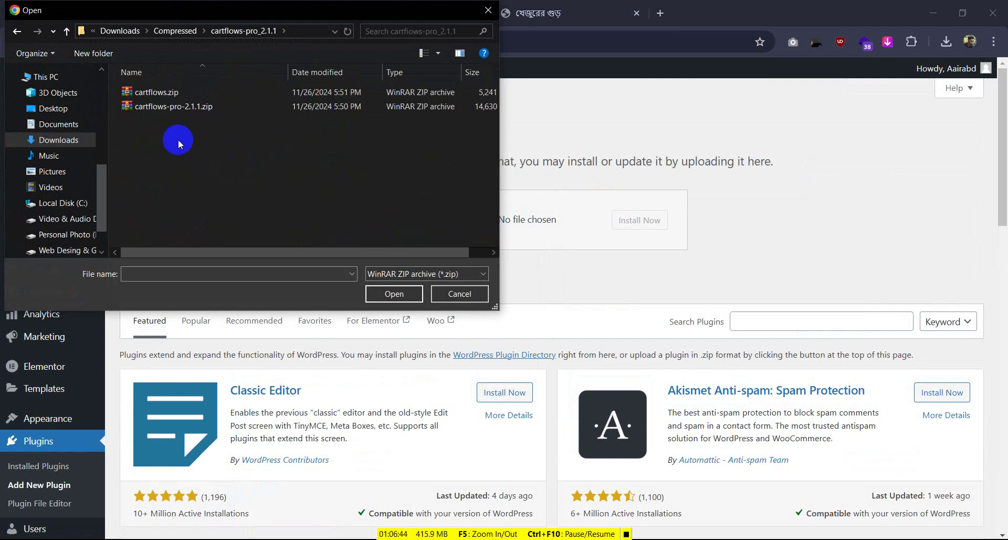
click(188, 108)
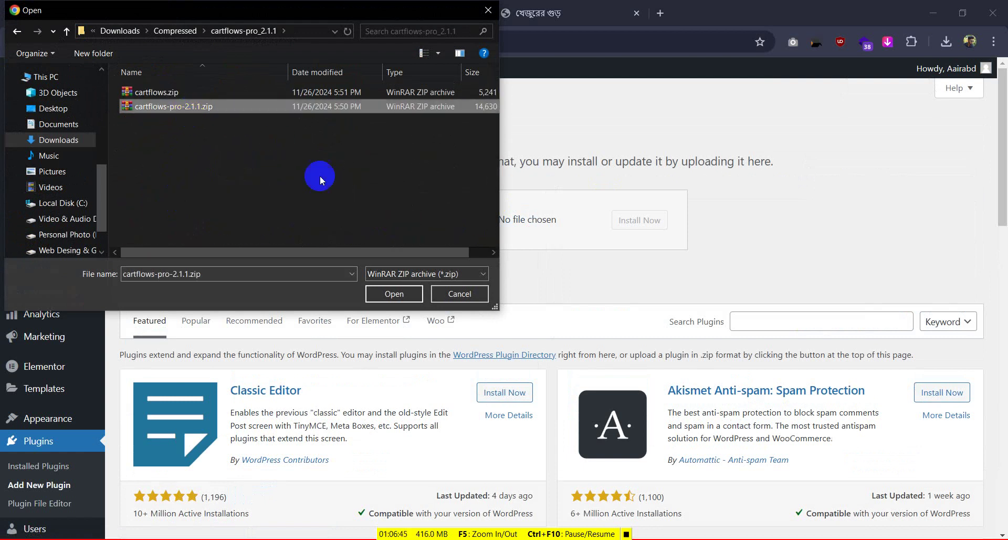
click(404, 286)
Reselect cartflows-pro-2.1.1.zip, install it, and activate CartFlows Pro
click(402, 293)
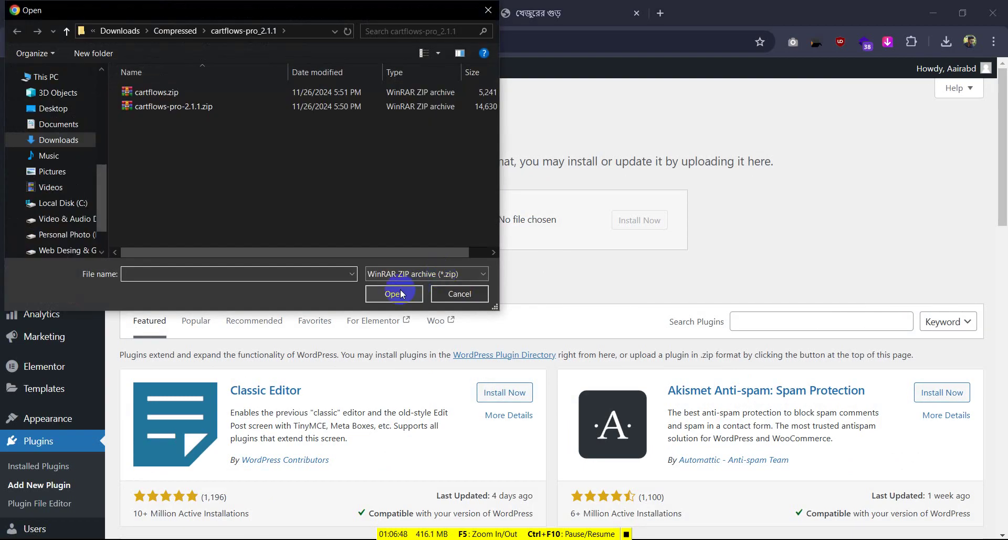
click(199, 106)
click(397, 285)
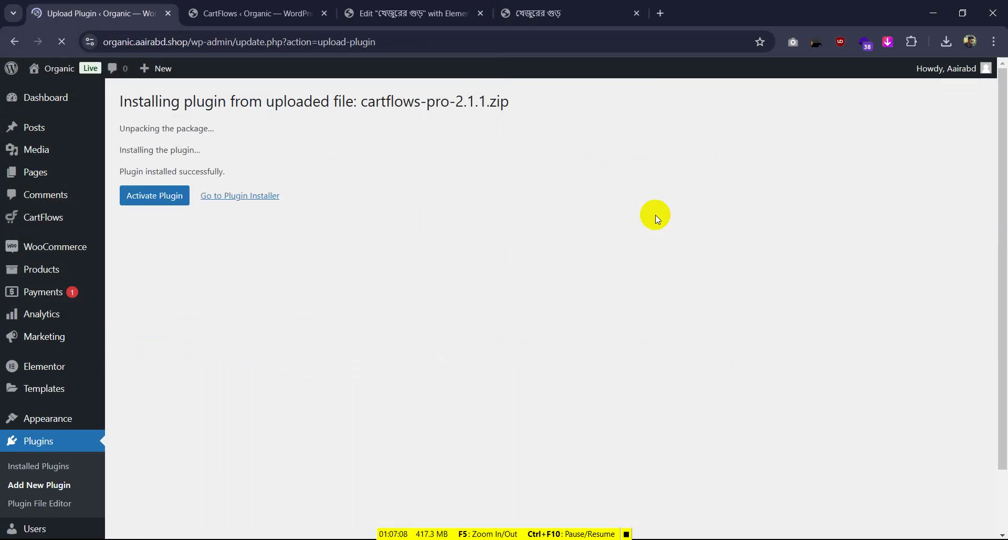
click(154, 201)
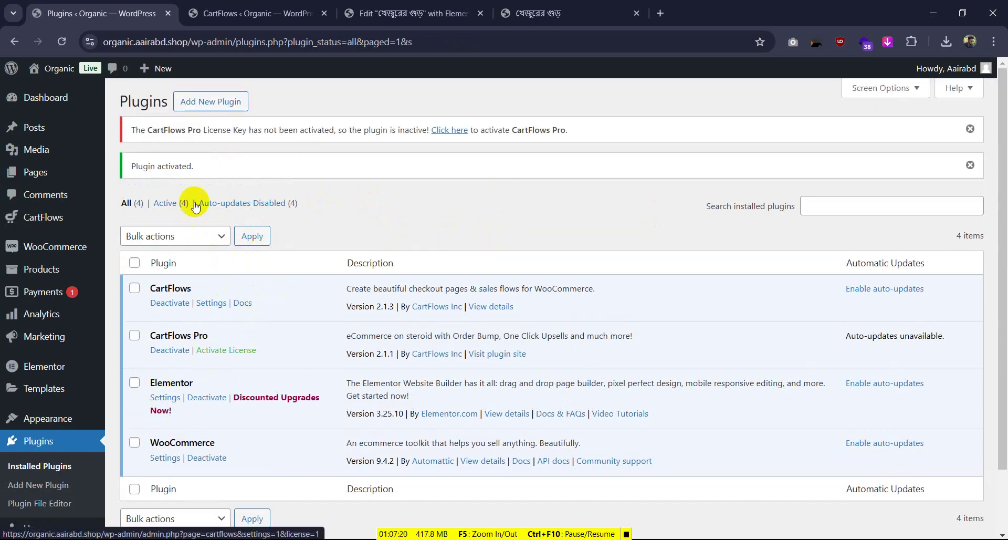
Upload cartflows.zip to replace the installed CartFlows 2.1.3, then return to the plugins pages
click(200, 102)
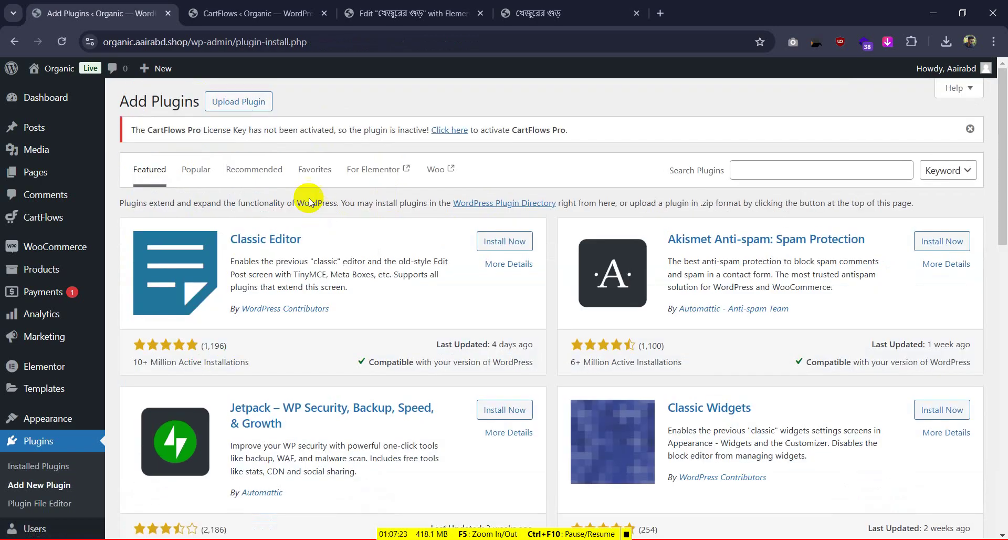
click(237, 102)
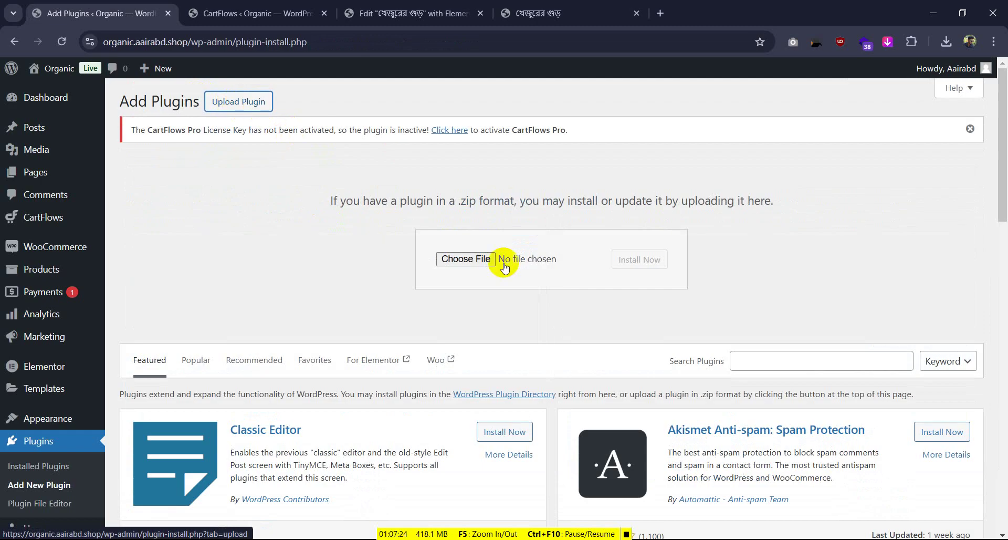
click(476, 262)
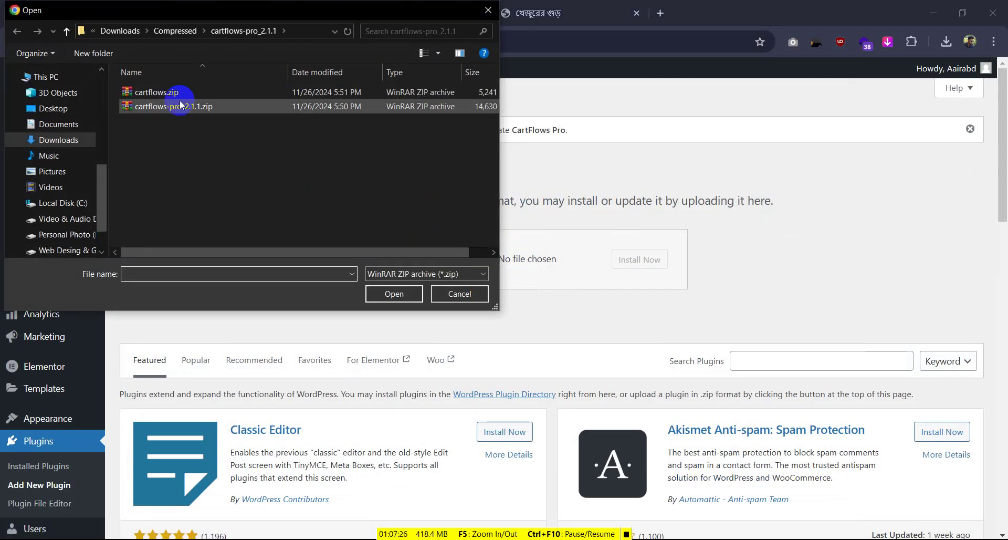
click(180, 95)
click(391, 294)
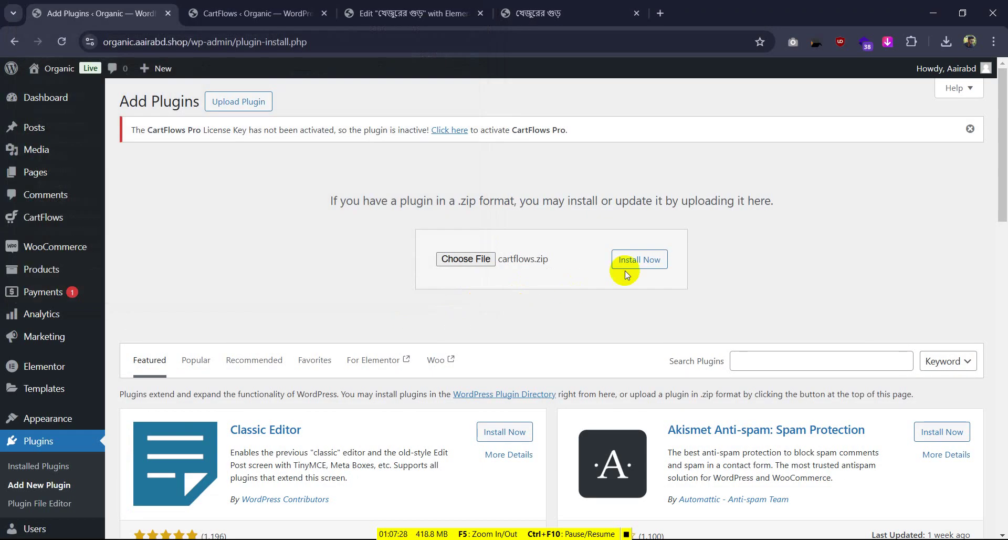
click(635, 268)
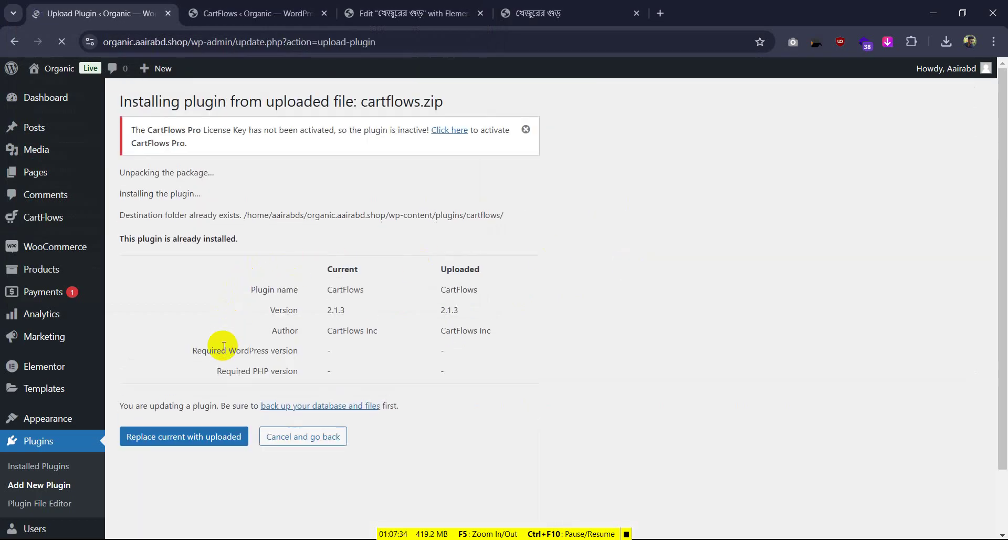
click(197, 436)
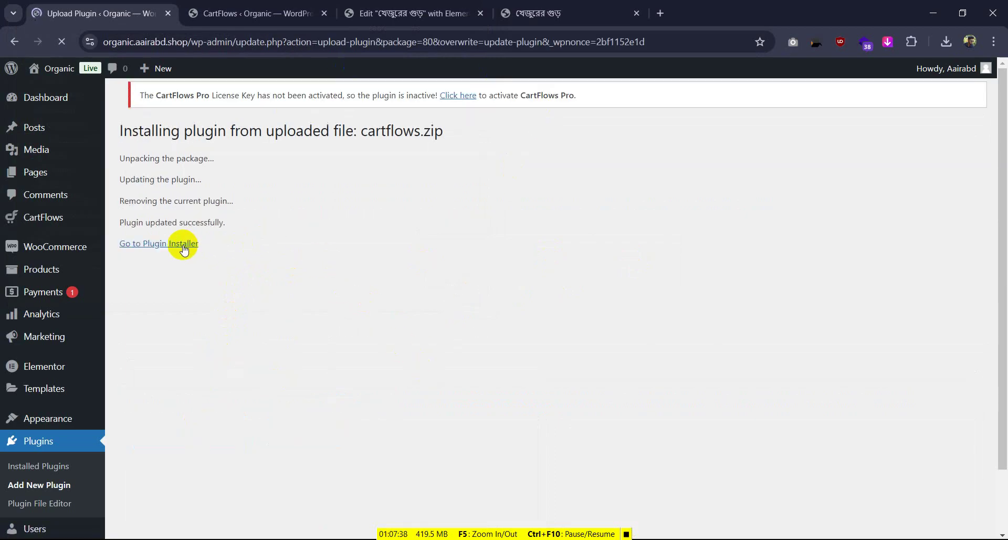
click(183, 249)
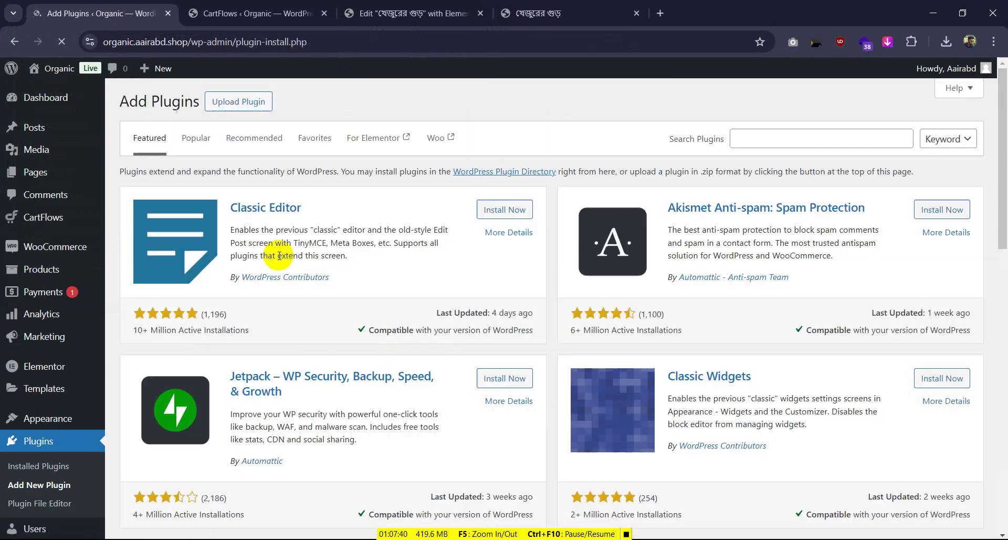
click(57, 446)
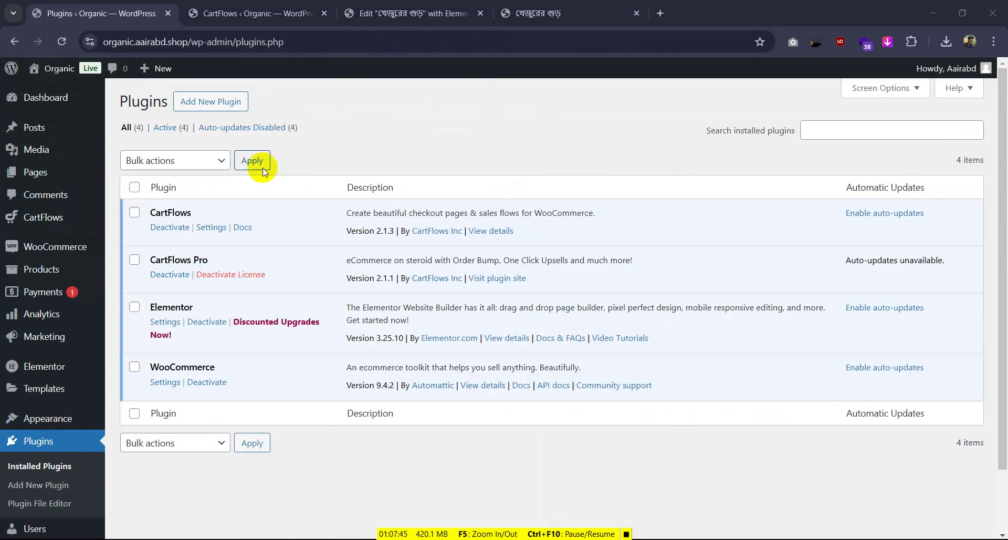
Close the food.snlbd.shop checkout tab and return to the CartFlows checkout step's settings
click(546, 13)
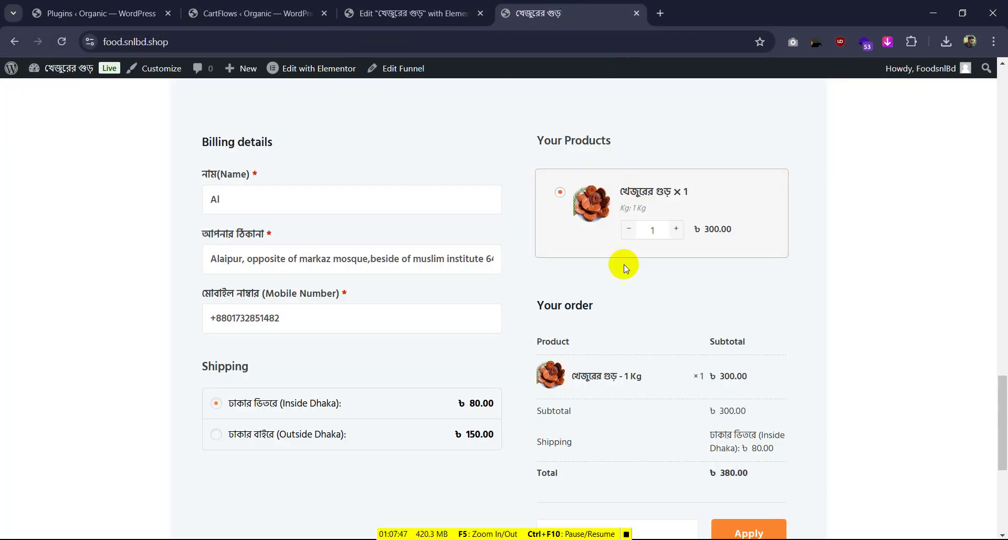
click(637, 13)
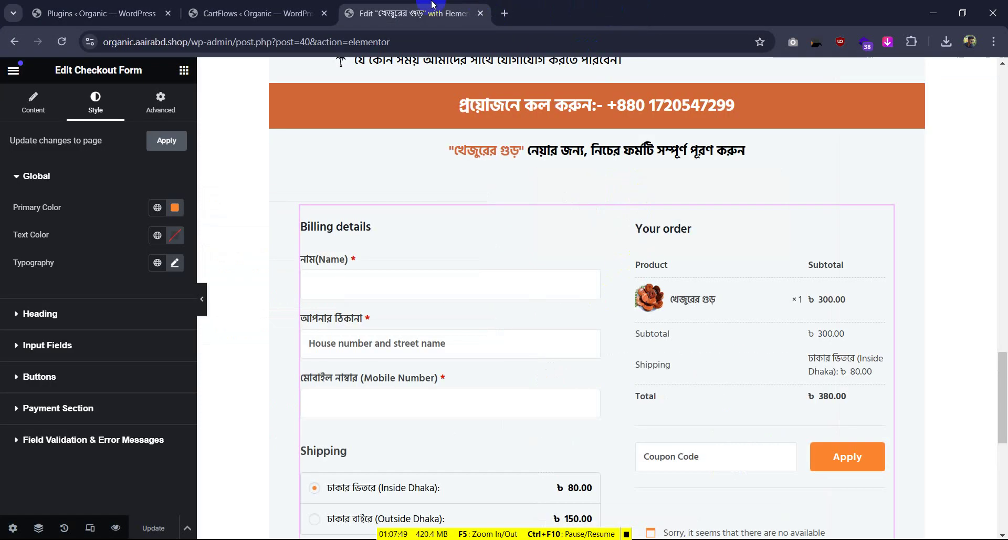
click(331, 5)
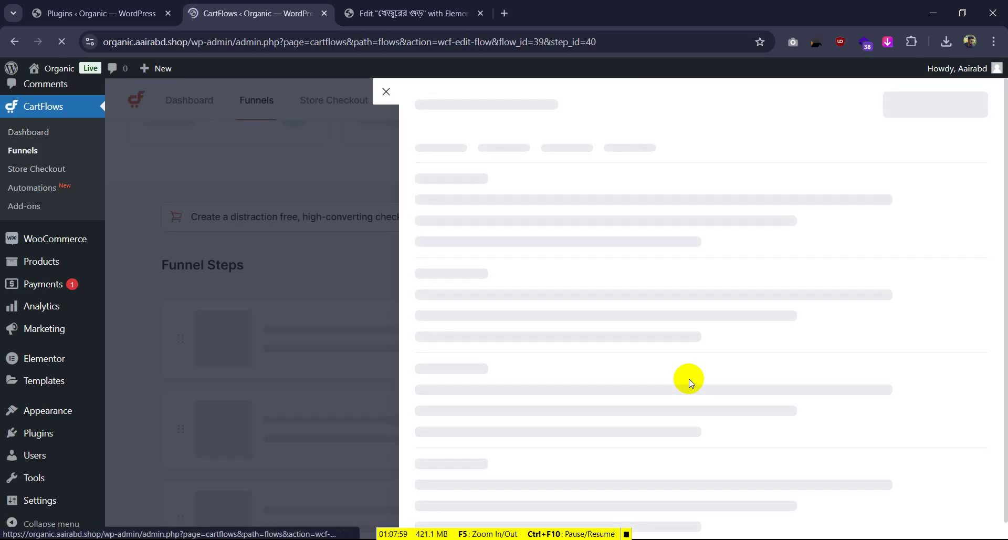
Enable Product Options with one-product selection, quantity and variations, then save the step settings
scroll(578, 394, down, 1)
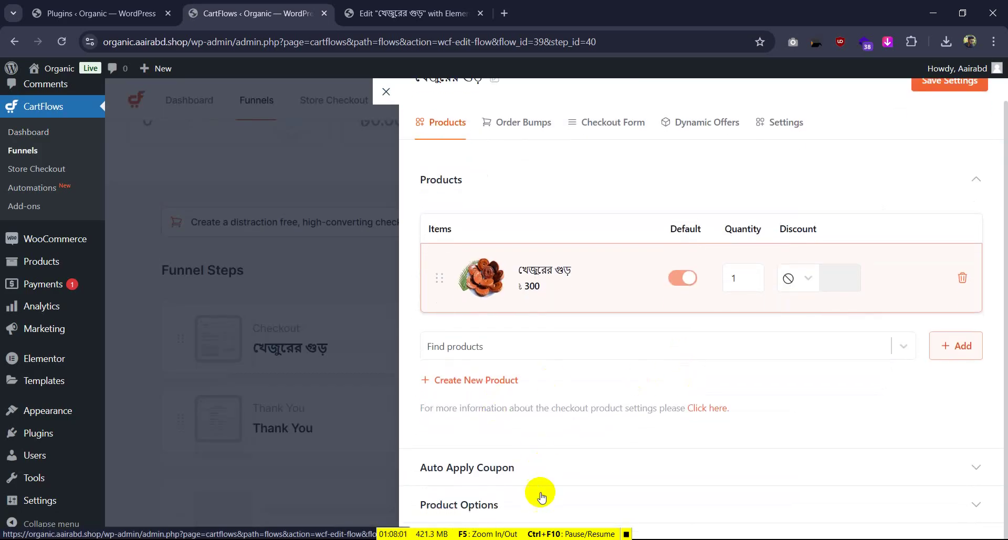
scroll(735, 362, down, 1)
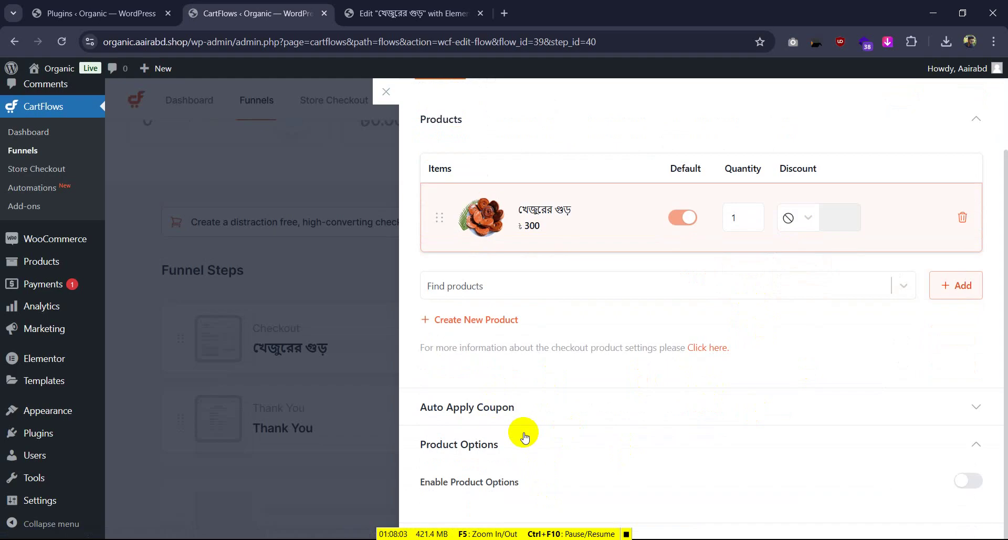
click(961, 479)
scroll(664, 326, down, 4)
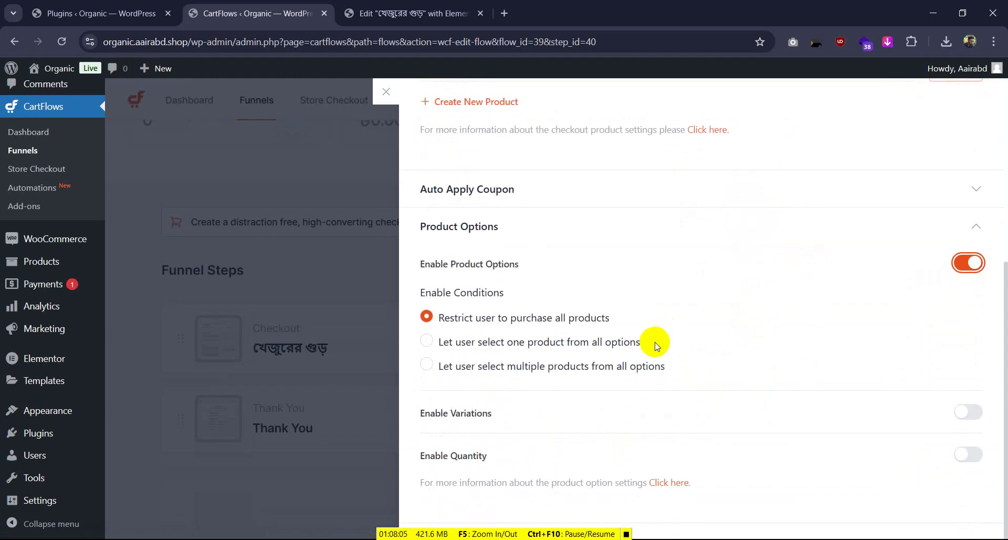
click(963, 461)
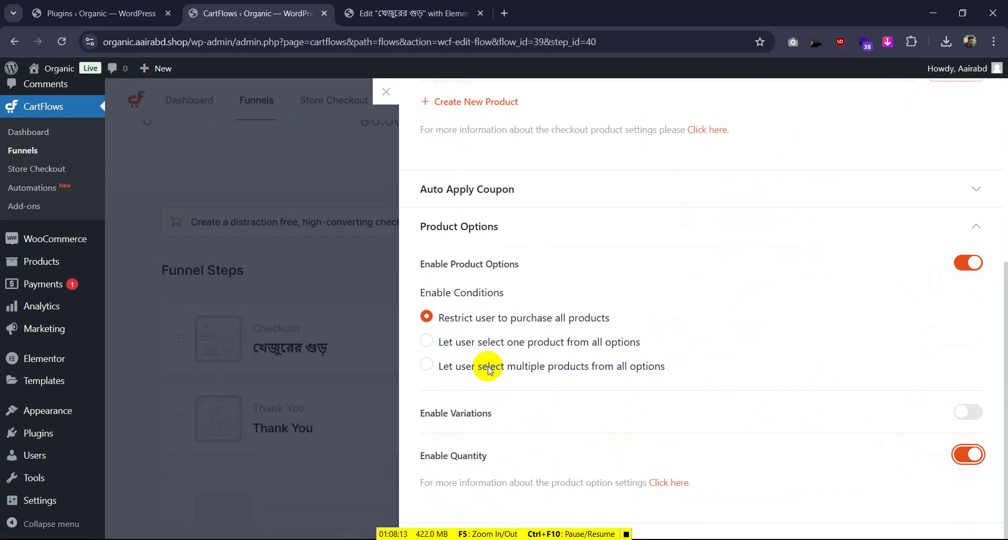
click(429, 365)
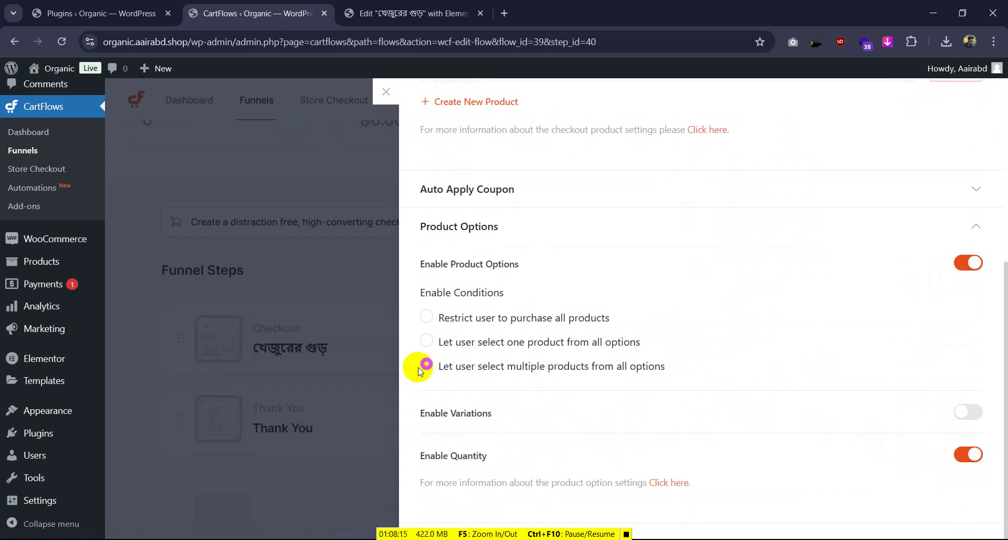
click(427, 341)
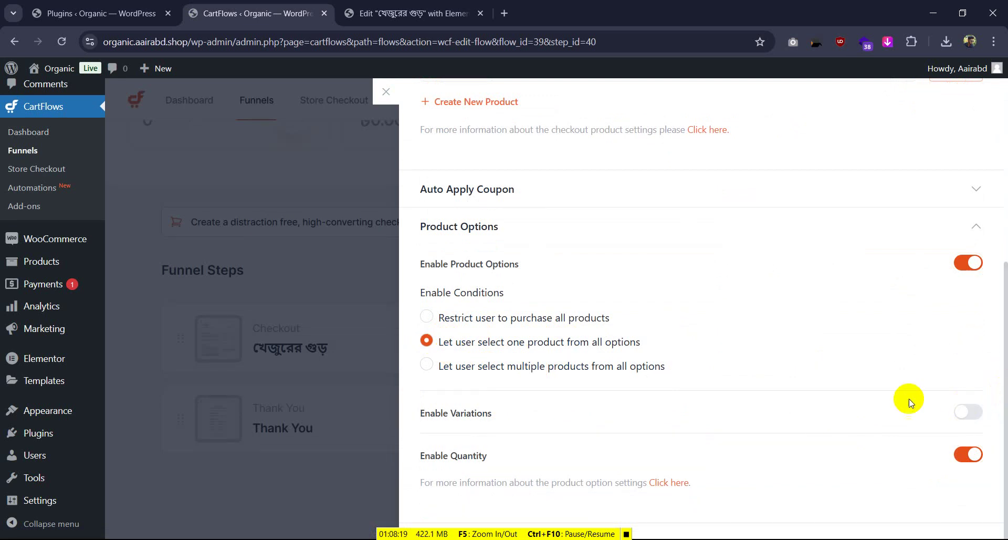
click(974, 417)
scroll(549, 354, down, 1)
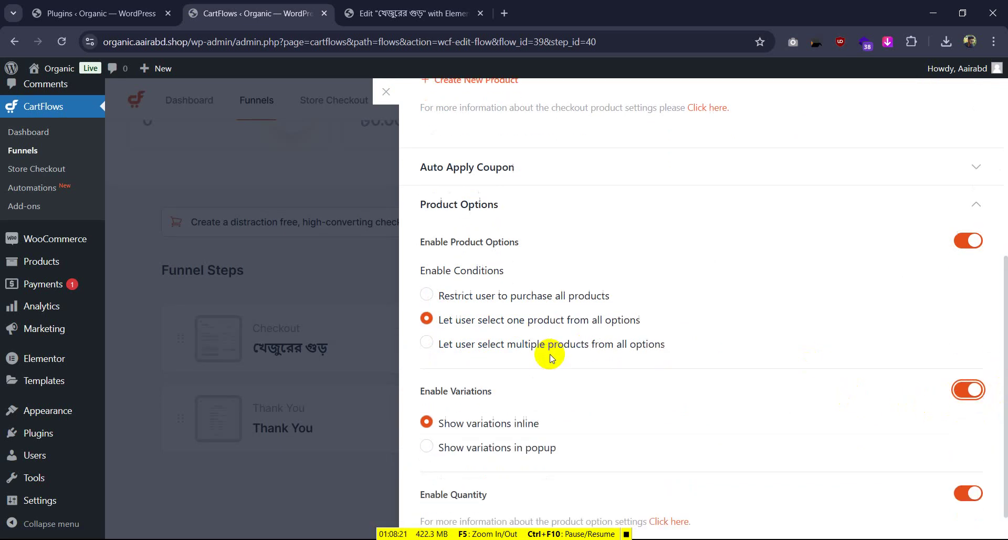
scroll(783, 223, up, 6)
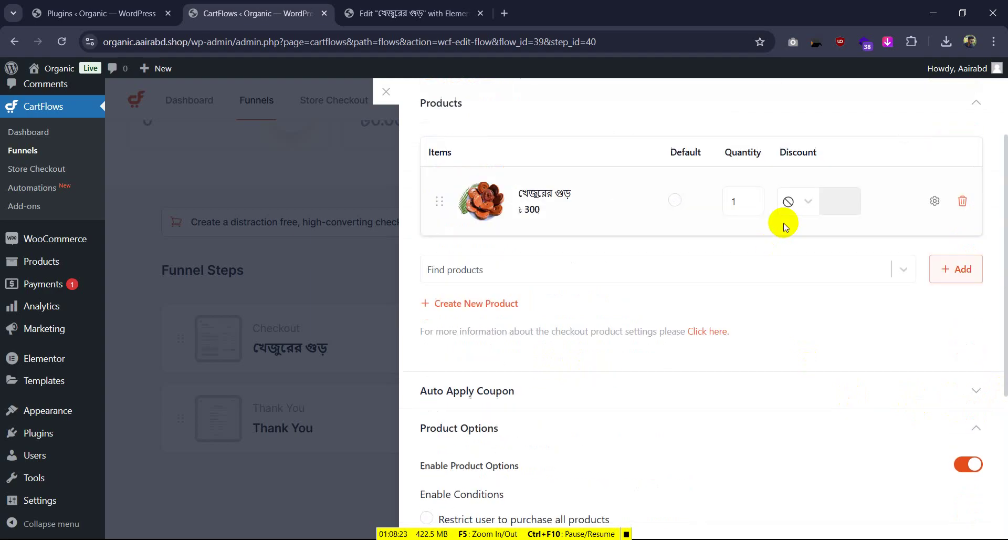
click(937, 107)
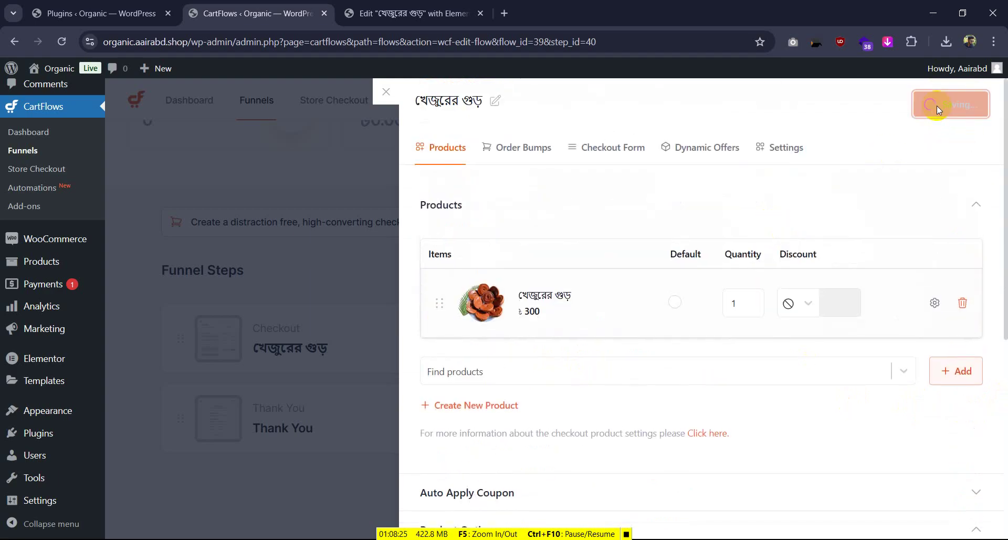
Review the Order Bump, Checkout Form, Dynamic Offers and general settings tabs, expanding the field editor
click(526, 149)
click(599, 151)
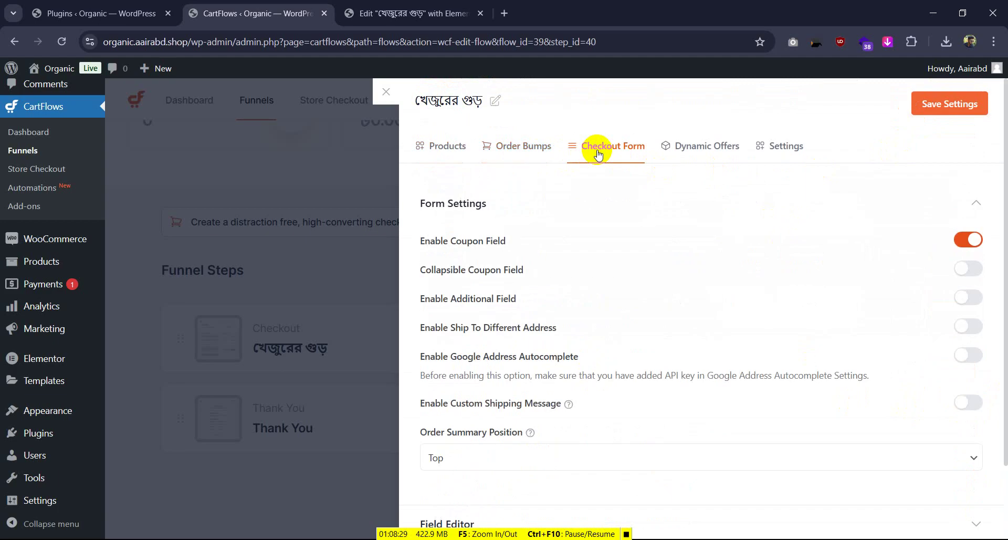
scroll(599, 214, down, 2)
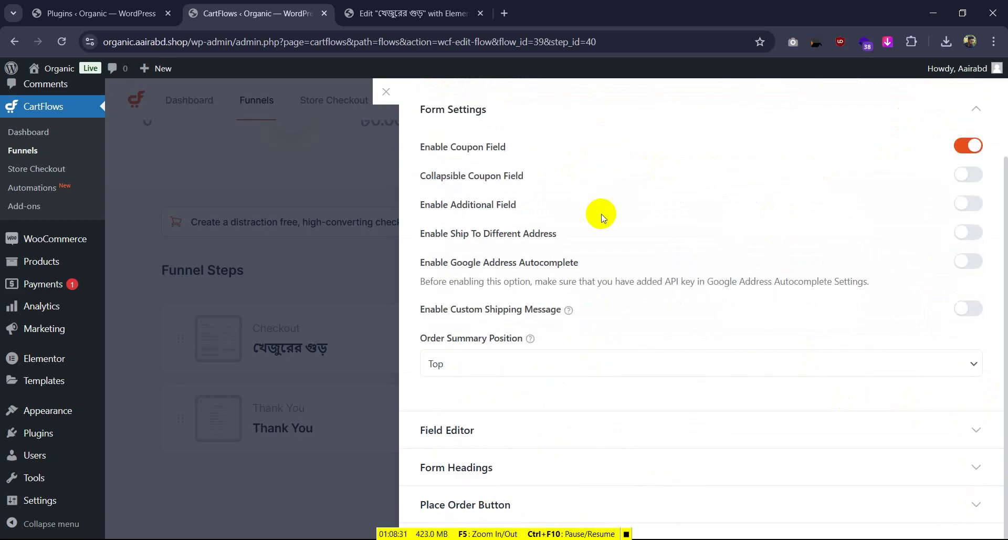
scroll(601, 213, up, 2)
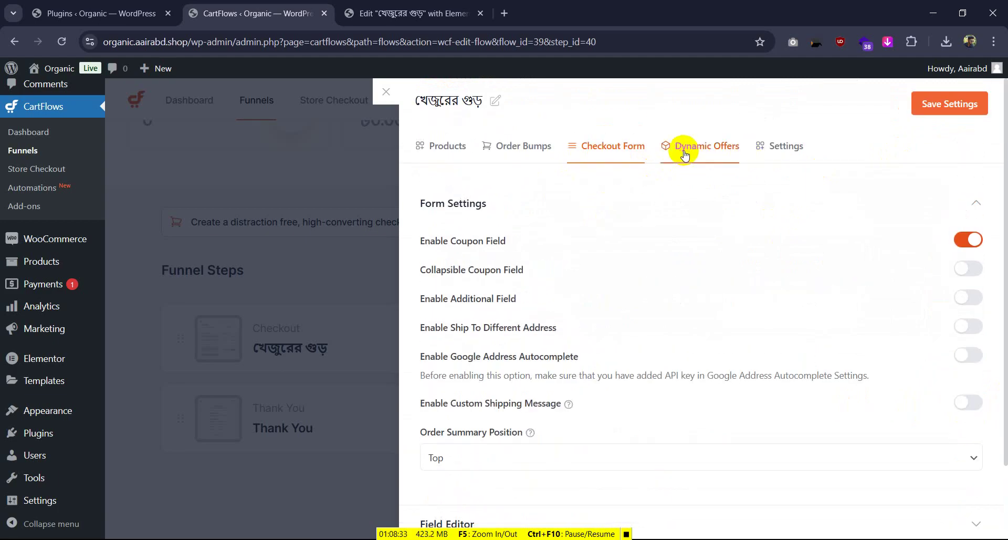
click(685, 154)
click(790, 147)
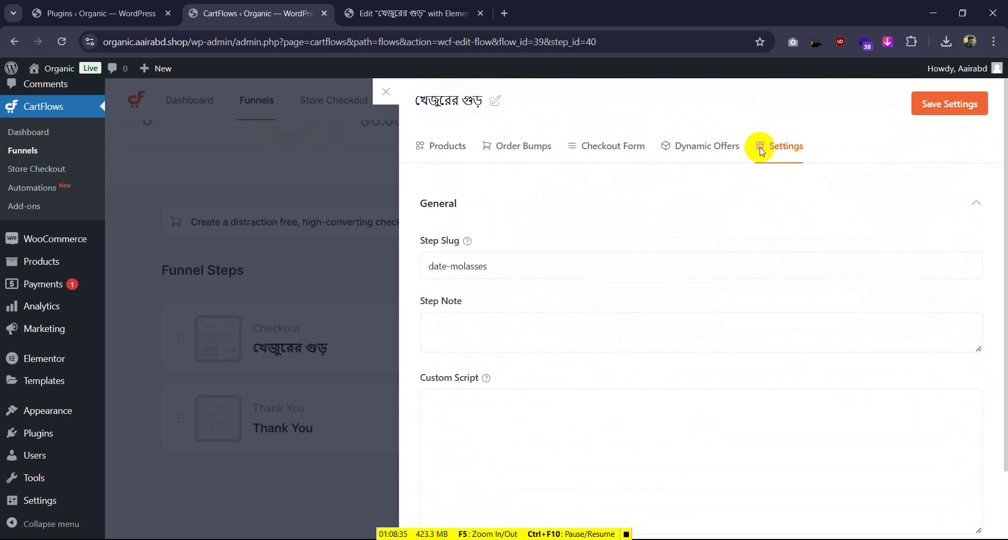
click(686, 148)
click(600, 151)
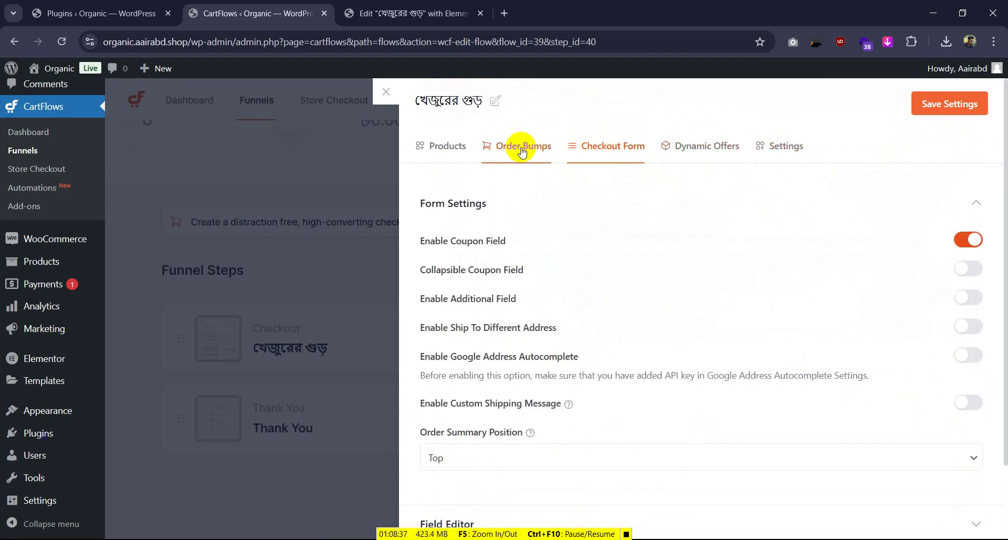
scroll(609, 325, down, 3)
click(534, 430)
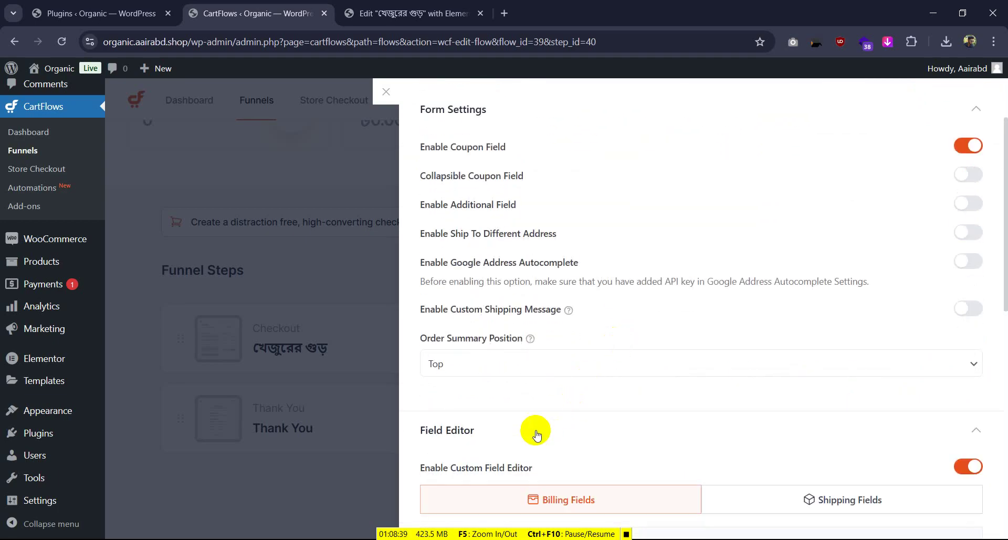
scroll(635, 376, down, 7)
scroll(634, 376, up, 6)
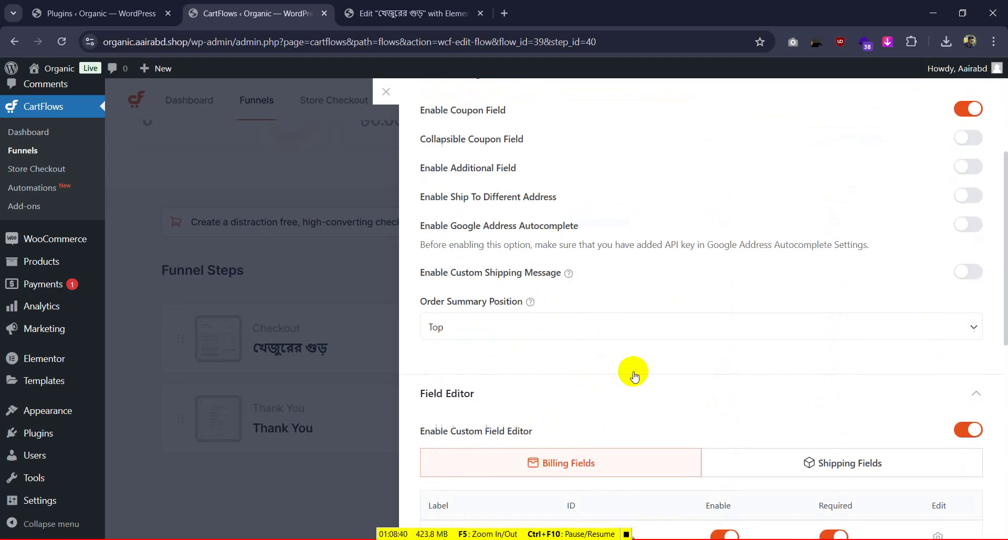
Close the checkout step settings panel
click(385, 92)
scroll(676, 190, up, 3)
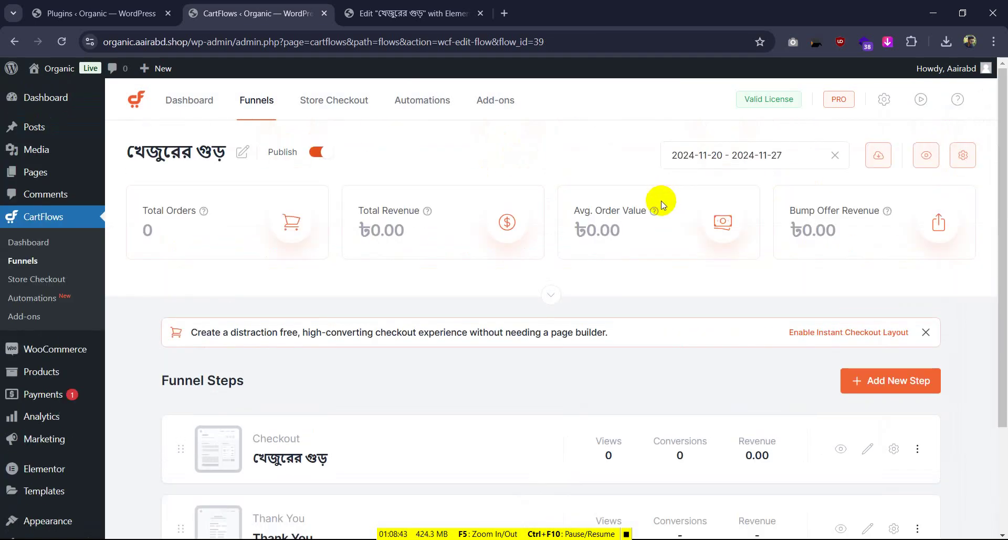
scroll(662, 205, down, 3)
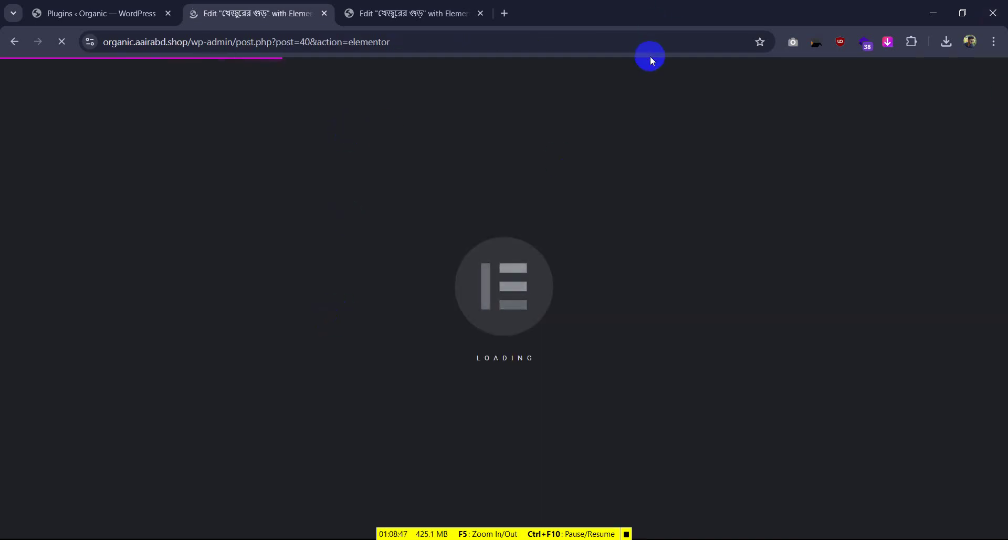
Close the duplicate Elementor tab and scroll the reloaded preview to the Your Products card
click(432, 12)
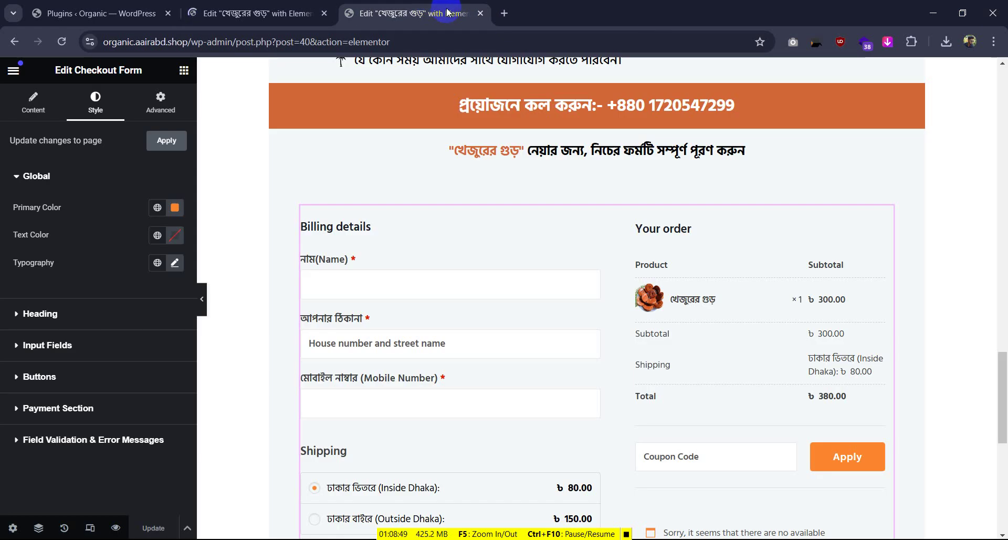
click(481, 13)
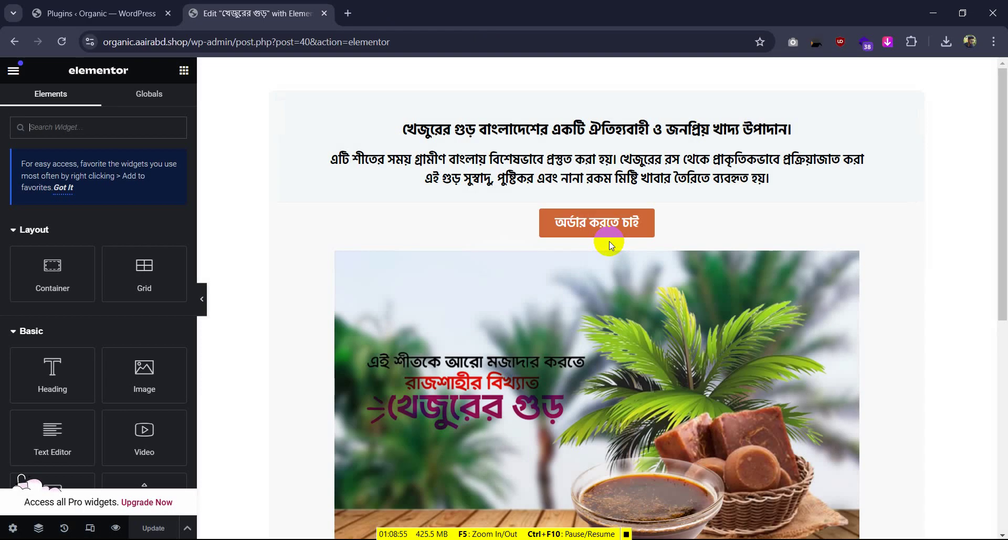
scroll(610, 241, down, 7)
scroll(610, 241, down, 15)
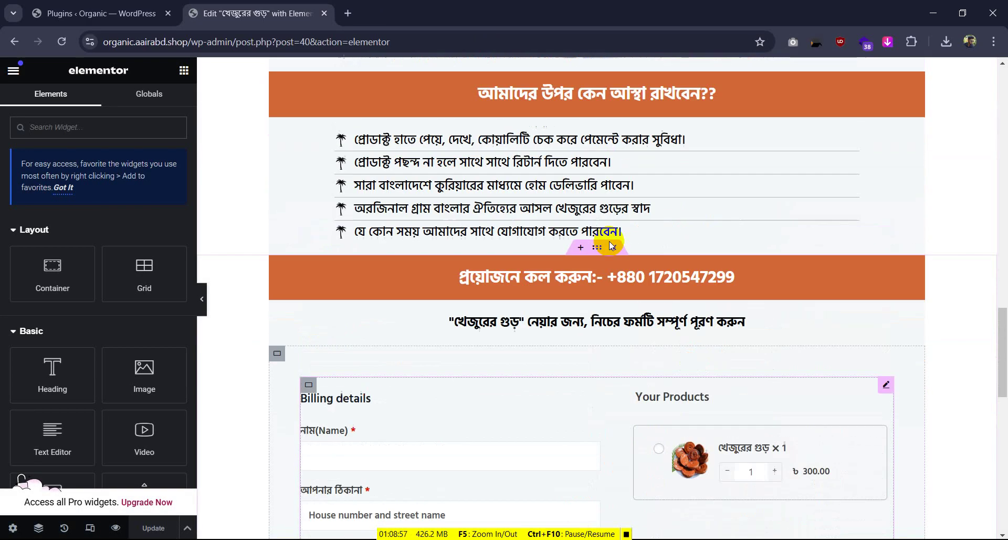
scroll(609, 242, up, 15)
scroll(609, 242, down, 10)
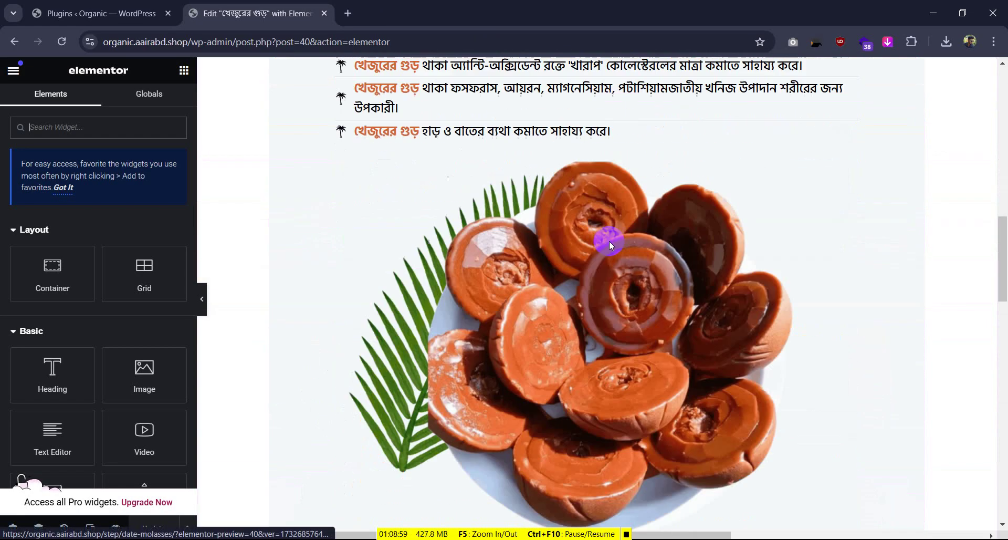
scroll(612, 240, down, 10)
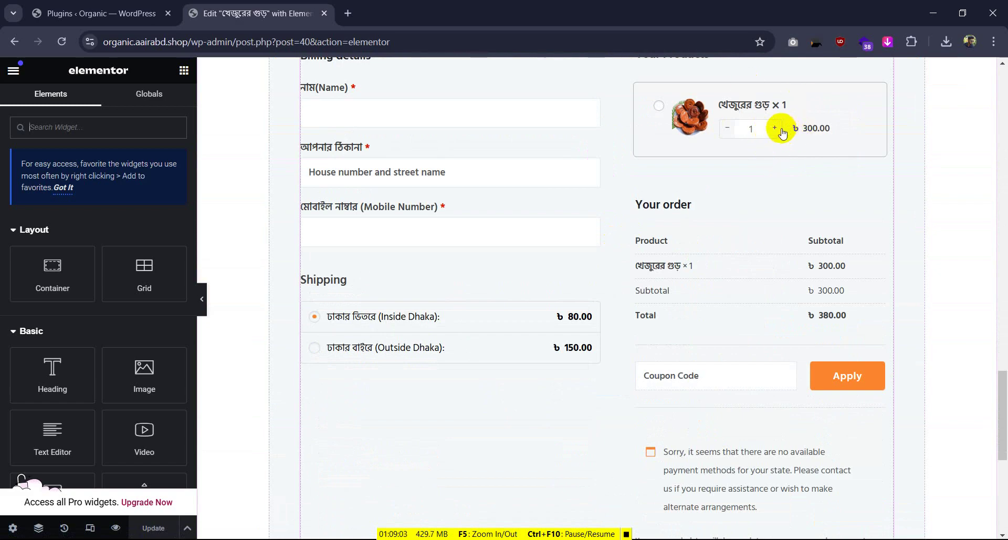
scroll(727, 344, up, 3)
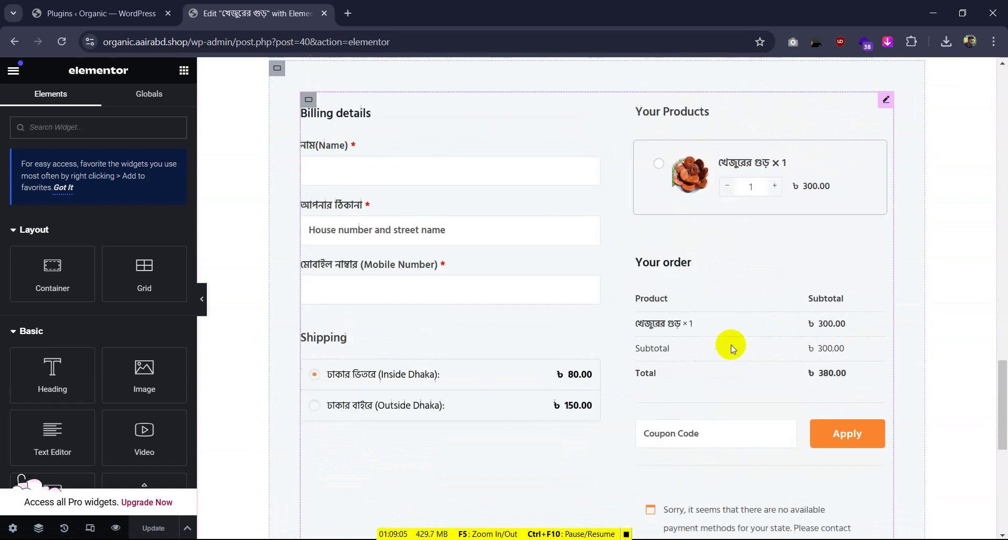
Select the Checkout Form widget and keep Product Options positioned Before Order Review
click(799, 249)
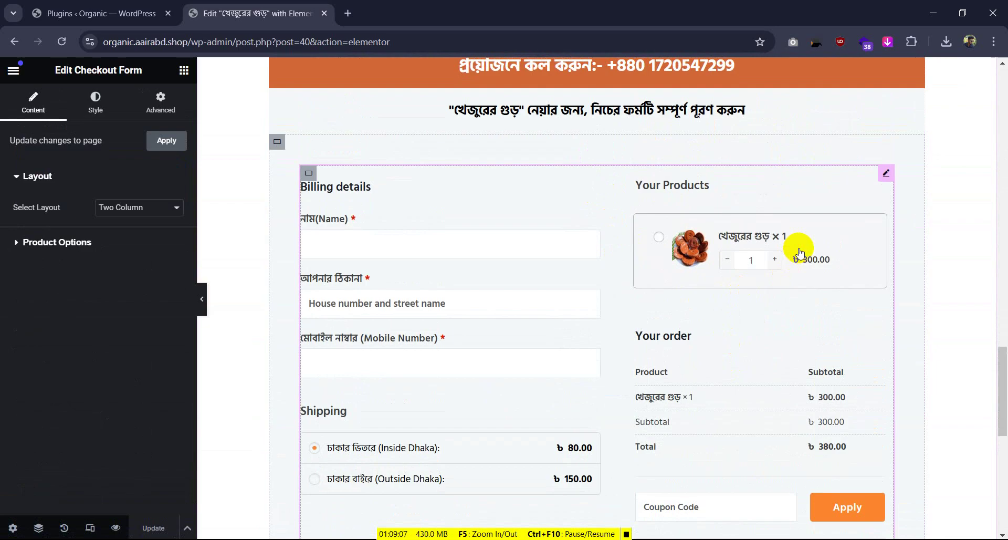
click(48, 241)
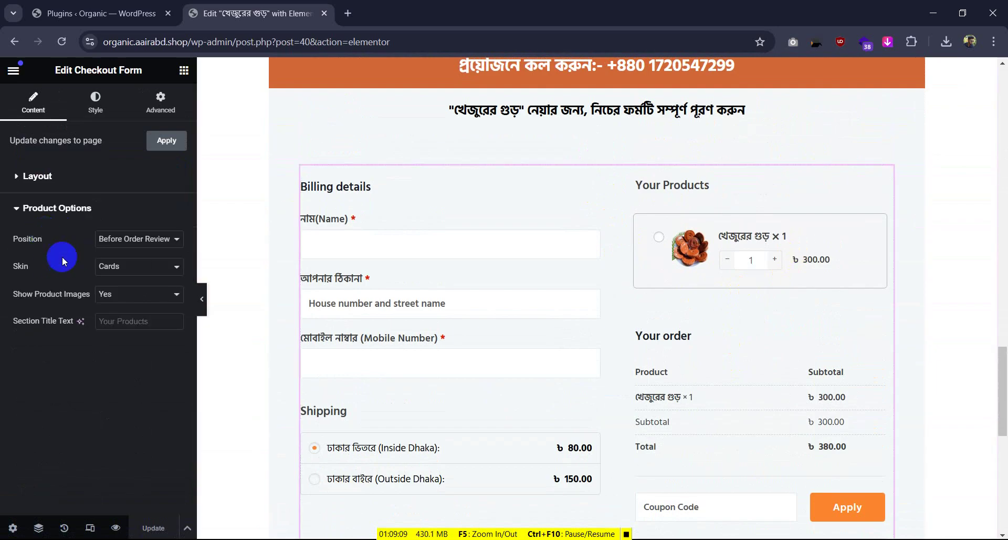
click(140, 240)
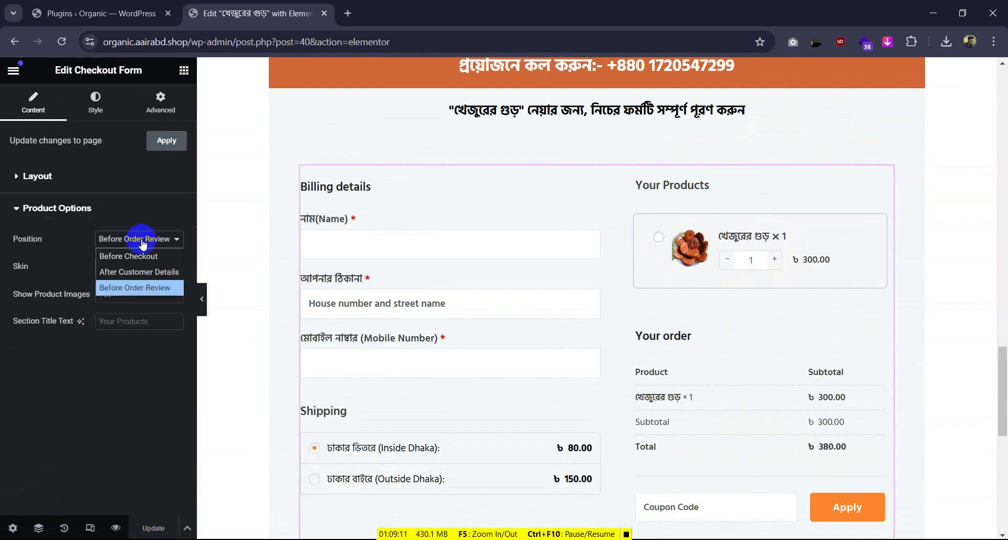
click(142, 241)
Try the Classic skin, then settle on the Cards skin with product images shown
click(139, 267)
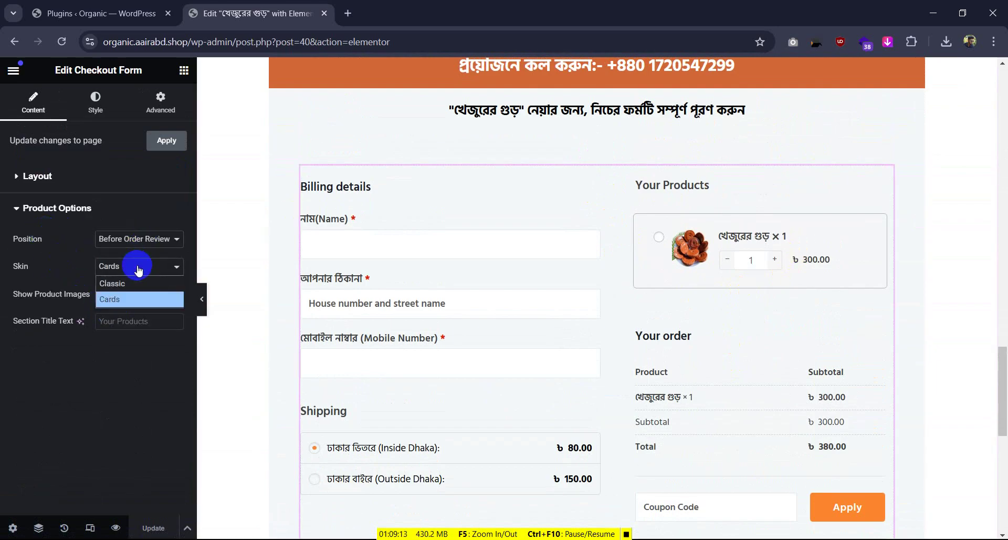
click(136, 283)
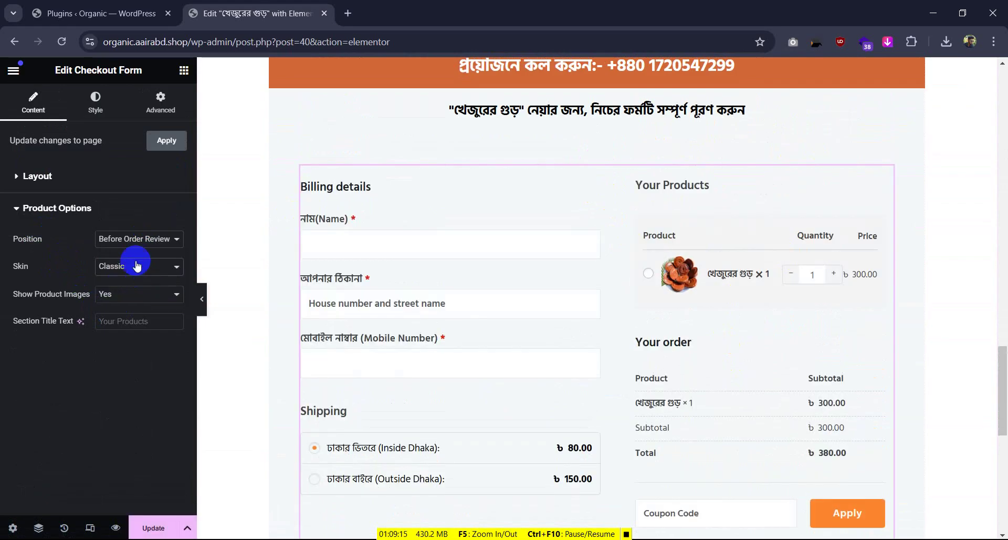
click(139, 267)
click(131, 297)
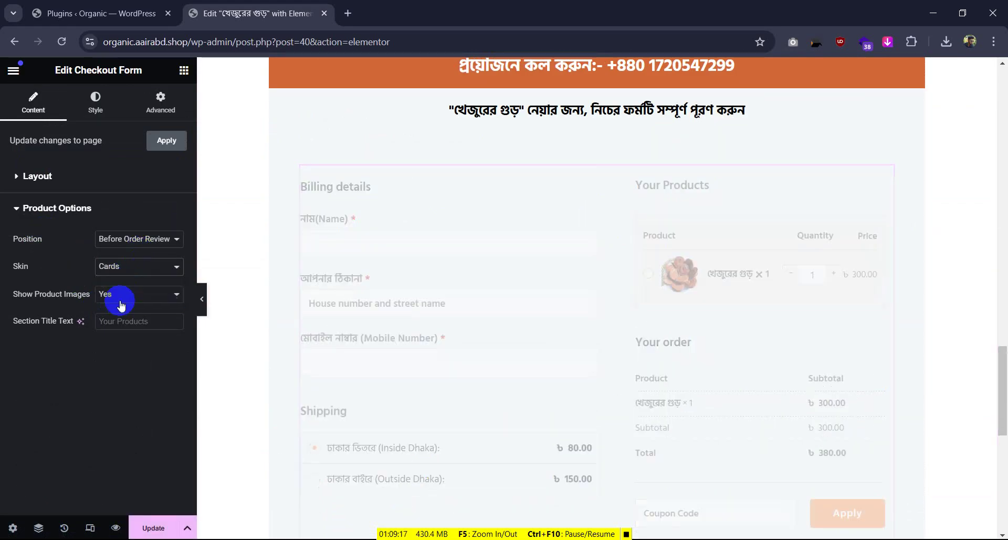
click(134, 300)
click(134, 300)
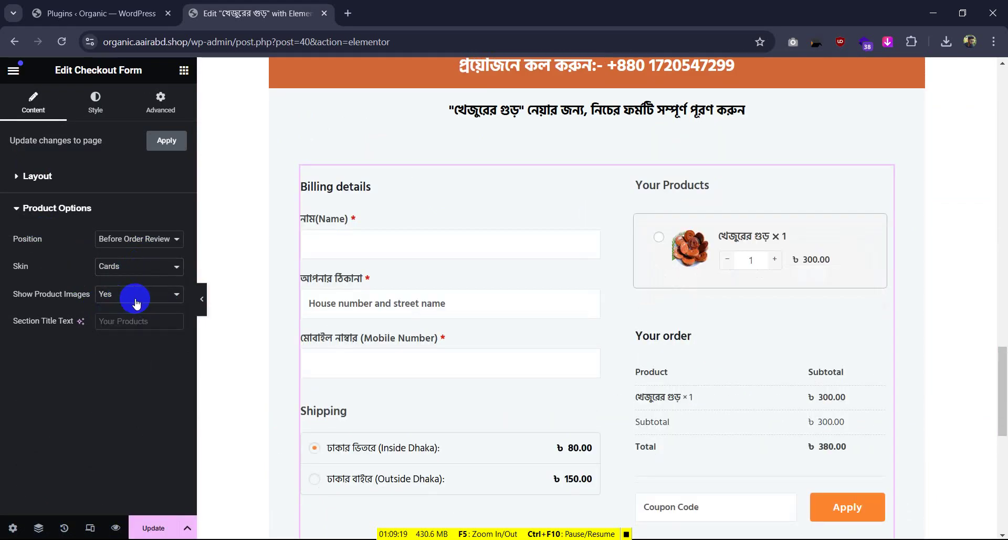
Clear the trial Section Title text, leaving the default Your Products title, then go to Plugins
click(134, 320)
text(free)
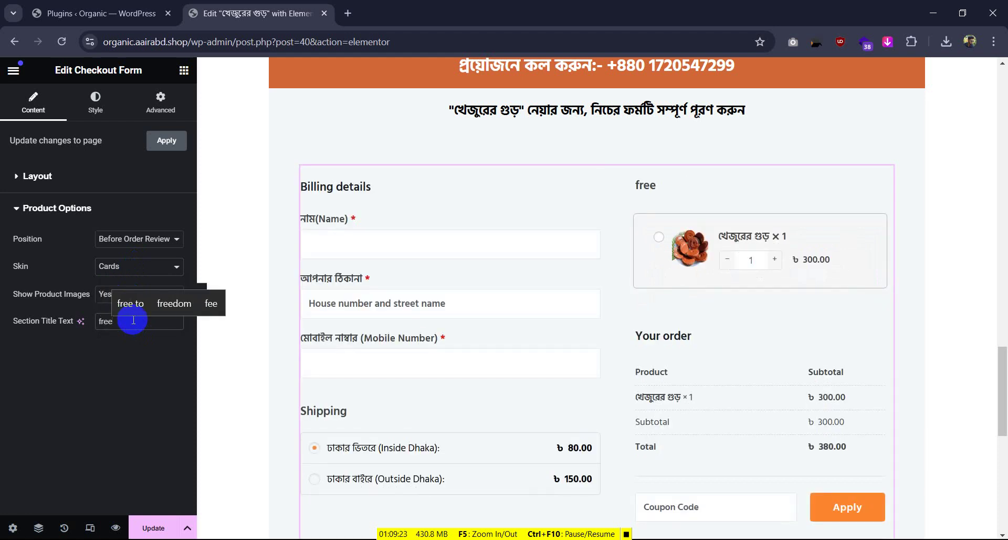
key(BackSpace)
key(BackSpace)
key(BackSpace)
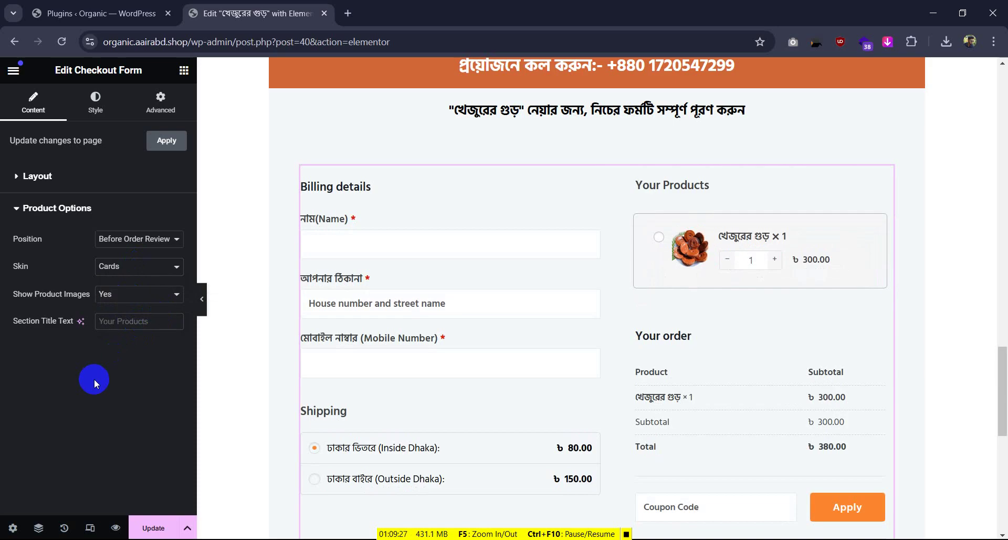
scroll(651, 274, down, 2)
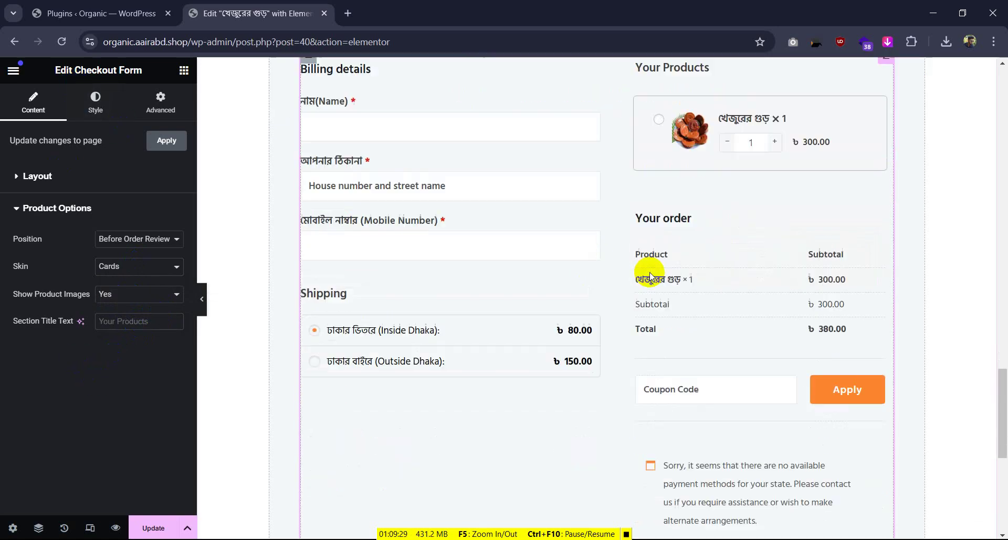
scroll(650, 272, up, 6)
scroll(650, 272, up, 3)
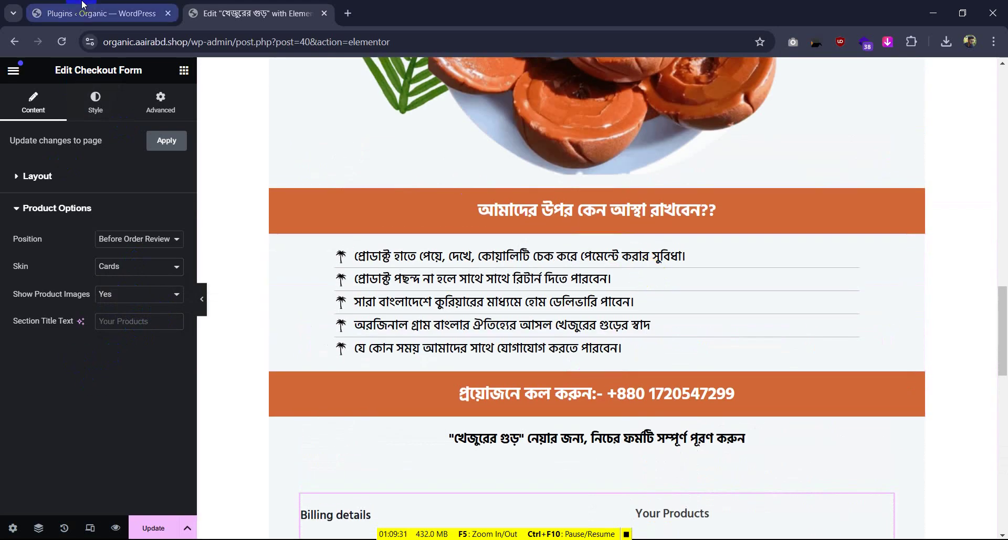
click(82, 6)
Search Add New plugins for 'bkash', then install and activate Bangladeshi Payment Gateways
click(65, 42)
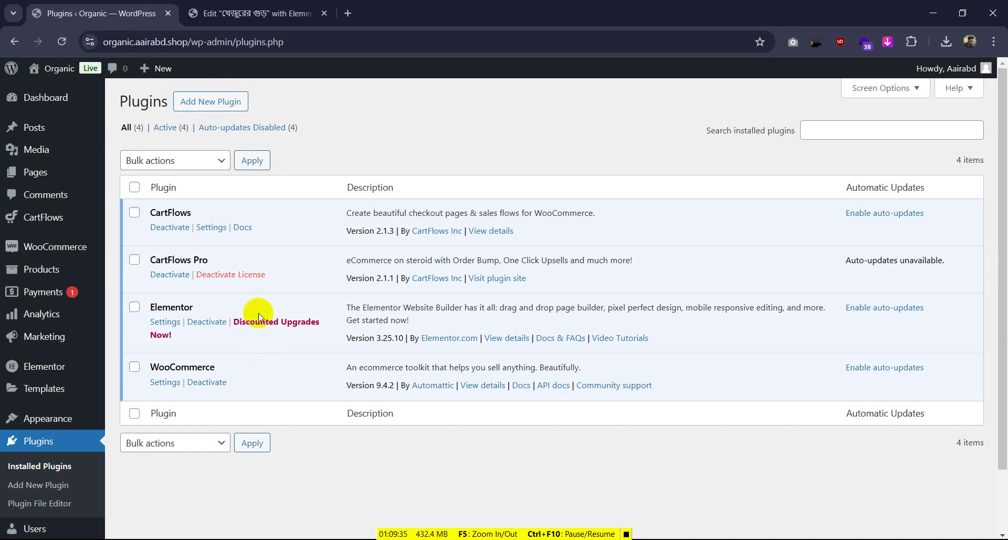
scroll(259, 283, down, 1)
scroll(236, 261, up, 1)
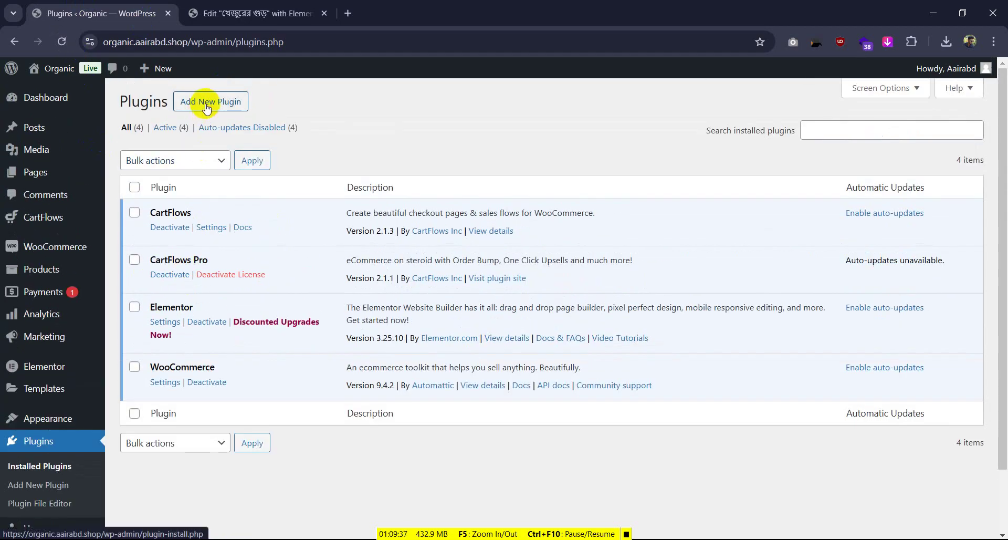
click(194, 102)
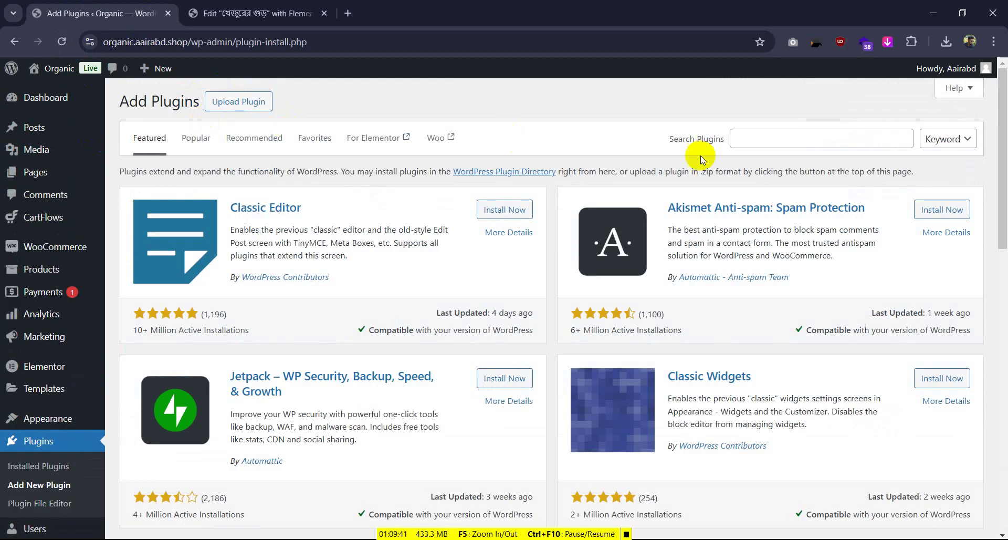
click(756, 140)
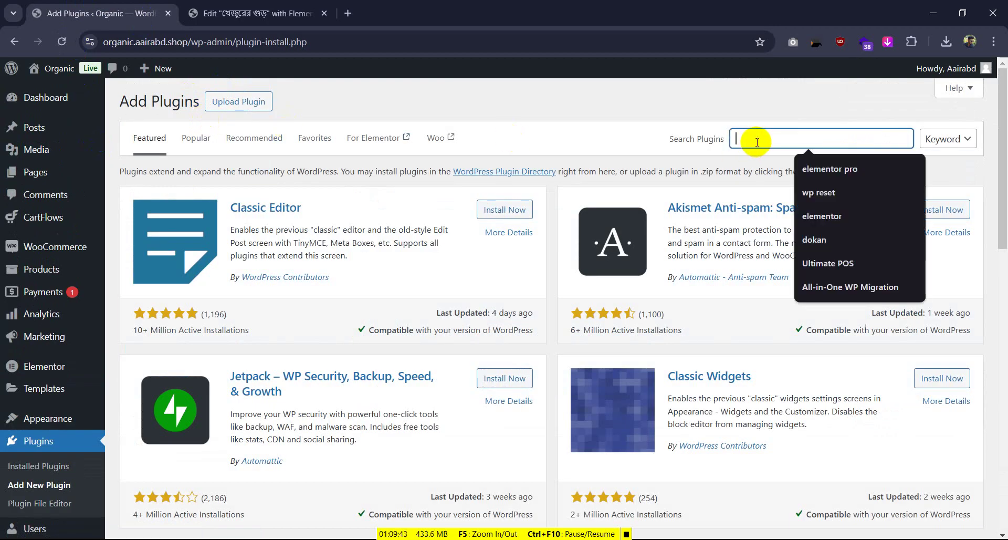
text(bk)
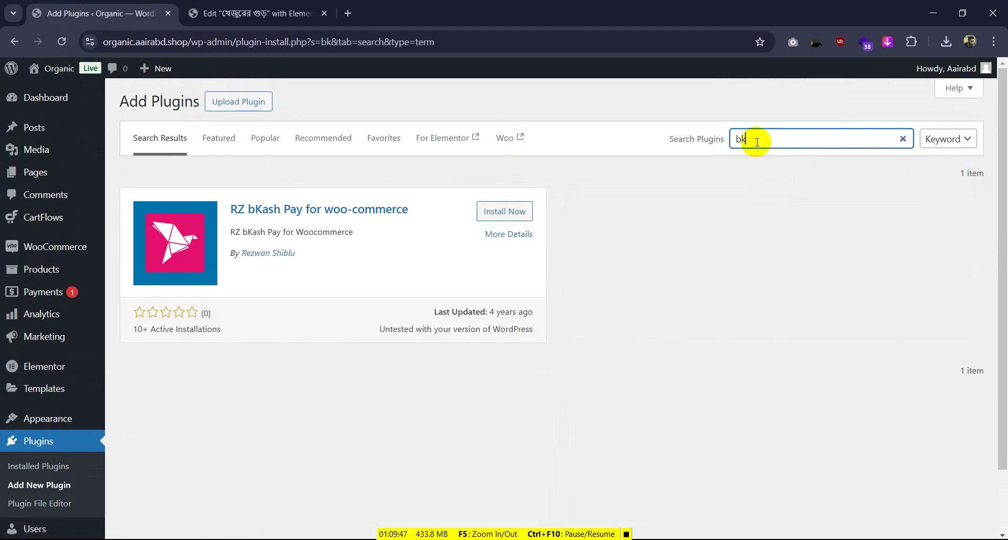
click(754, 208)
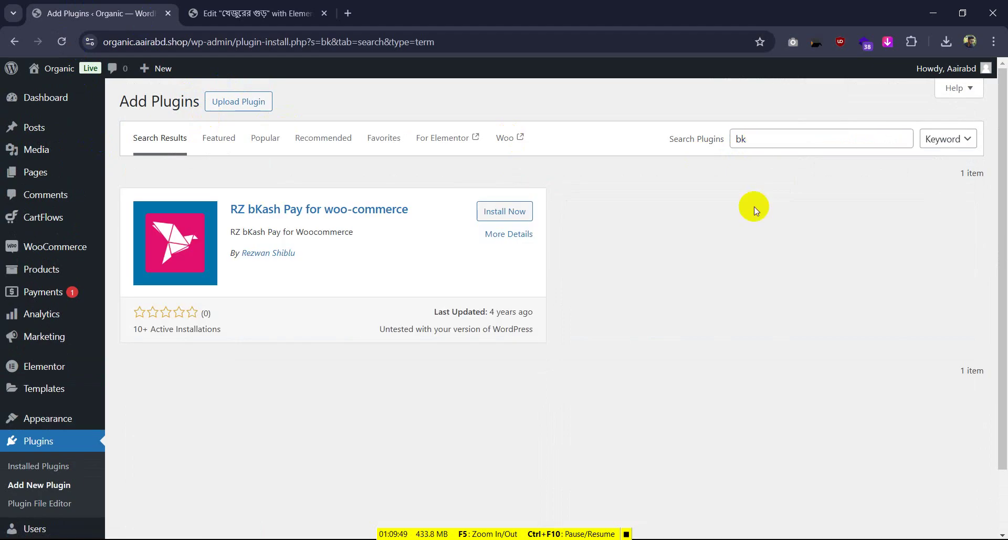
click(754, 146)
text(ash)
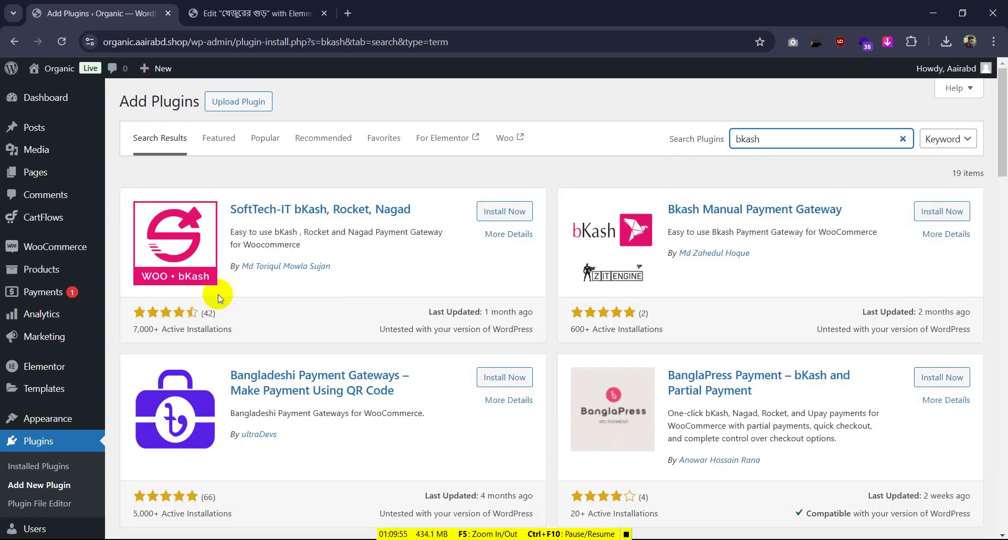
click(504, 377)
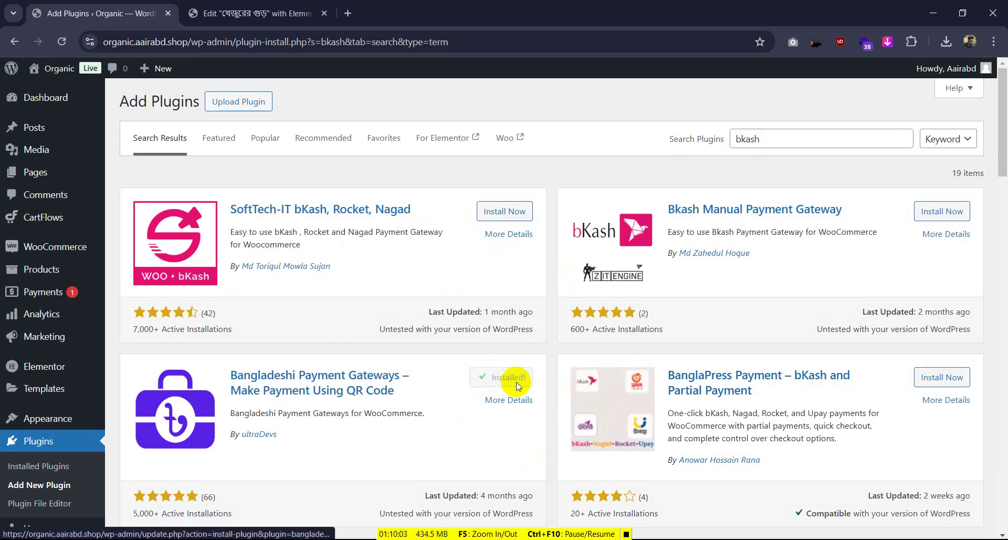
click(518, 383)
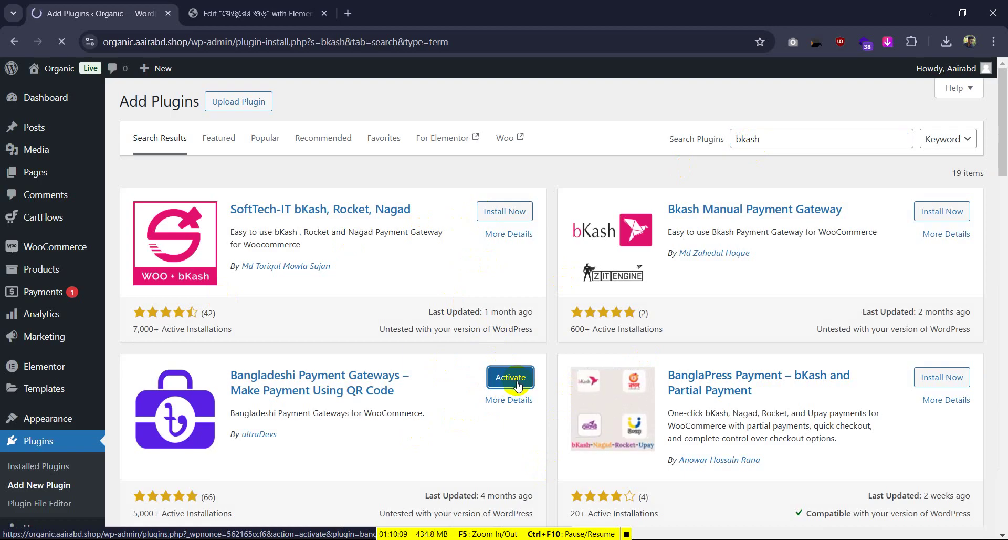
Enable the bkash payment method, then return to the checkout editor and reload it
scroll(514, 386, down, 2)
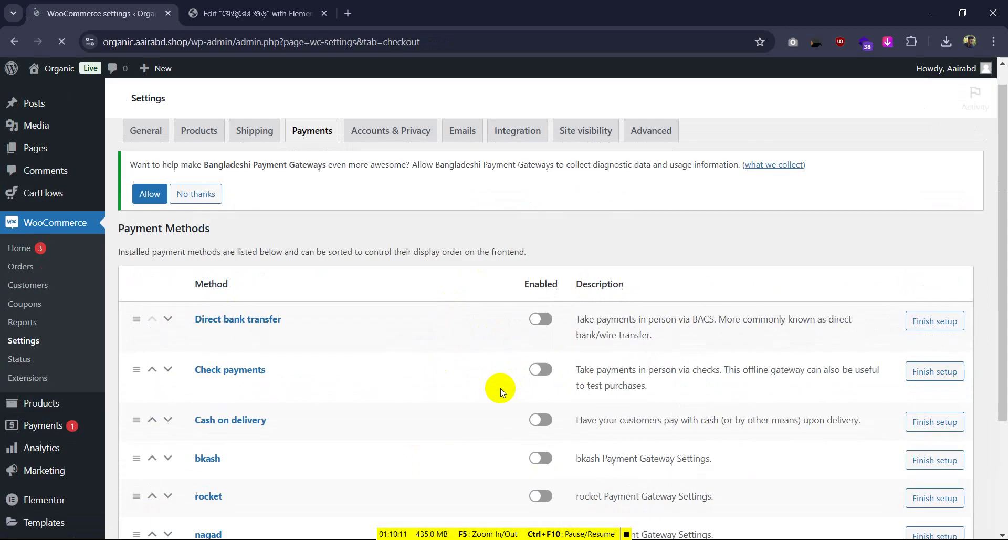
scroll(472, 371, down, 2)
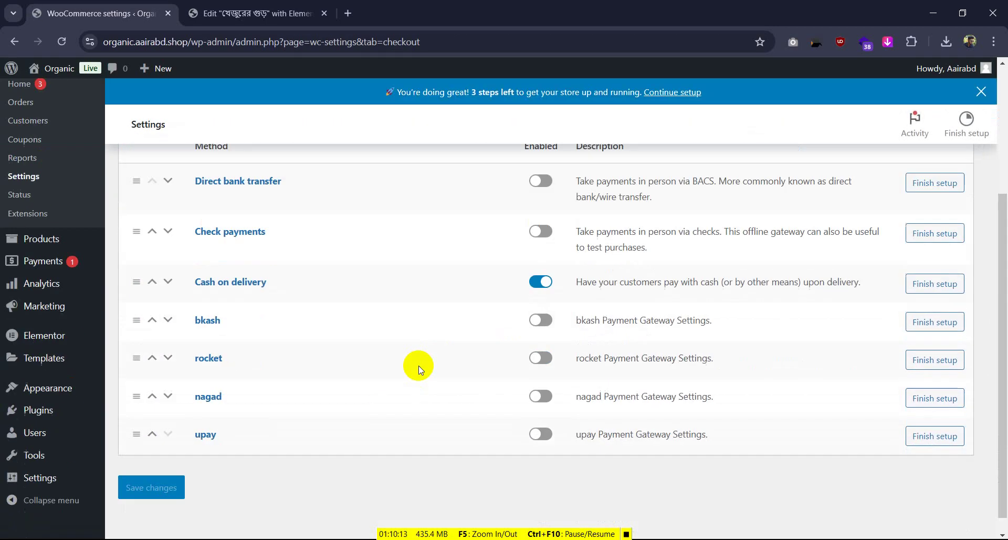
click(538, 313)
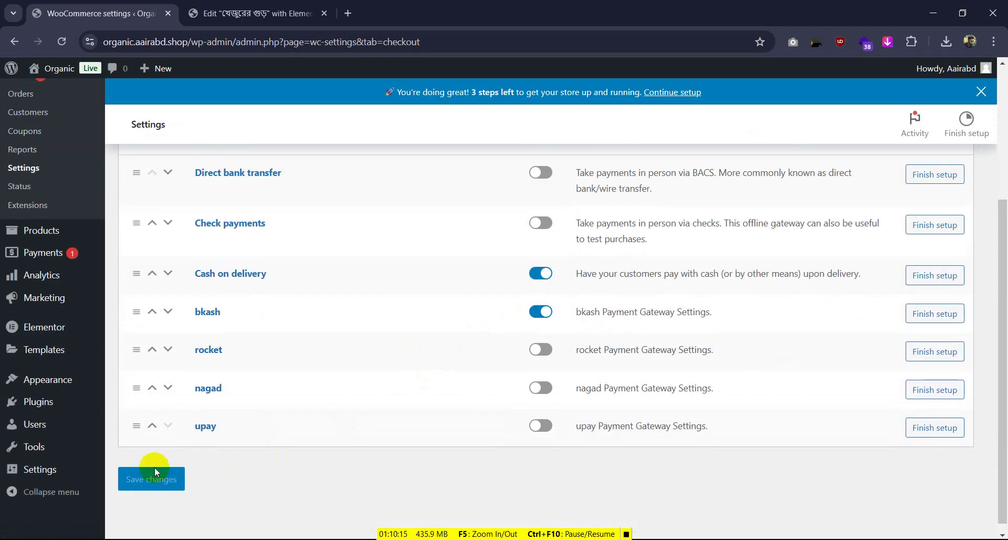
click(278, 13)
click(62, 41)
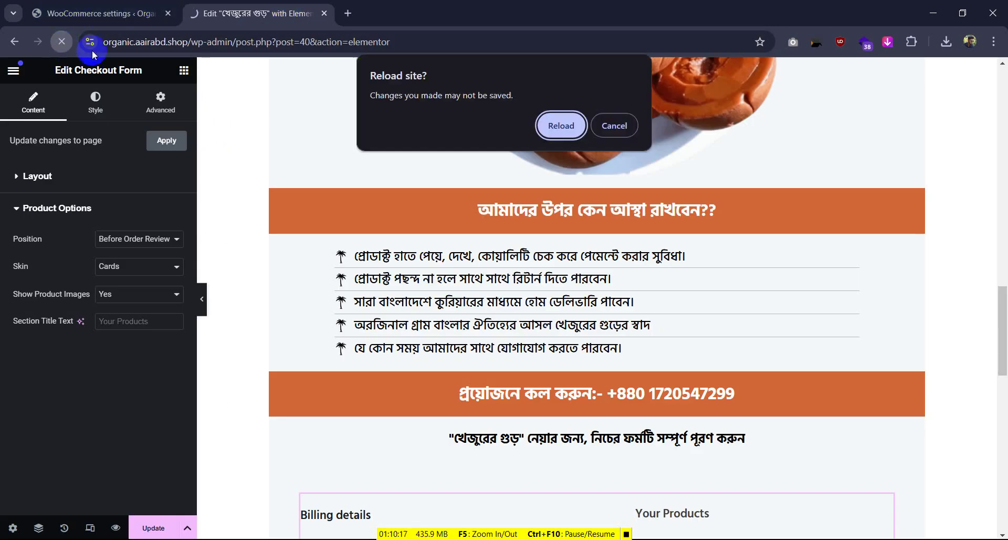
Cancel the reload prompt, save with Update, and select the Checkout Form showing Cash on delivery and bkash
click(613, 126)
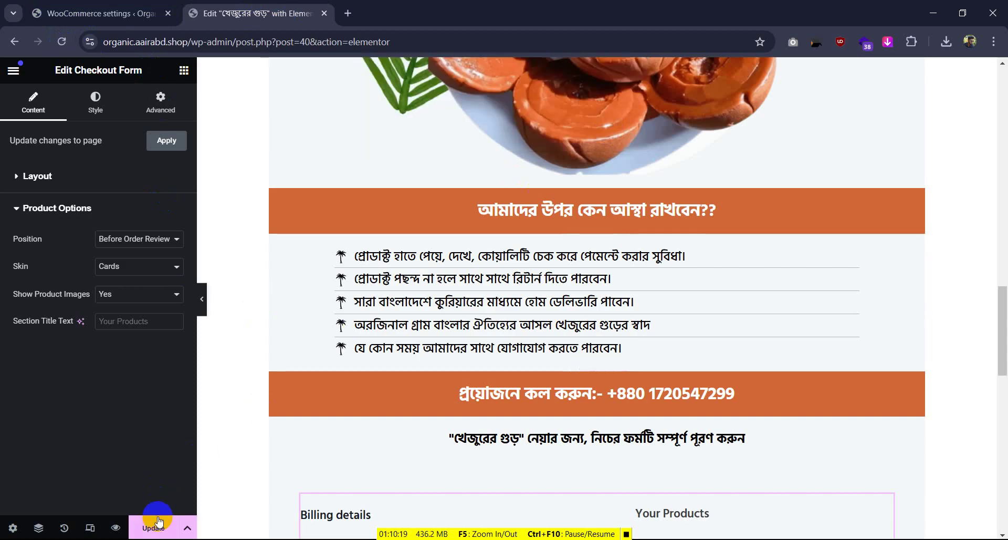
click(61, 42)
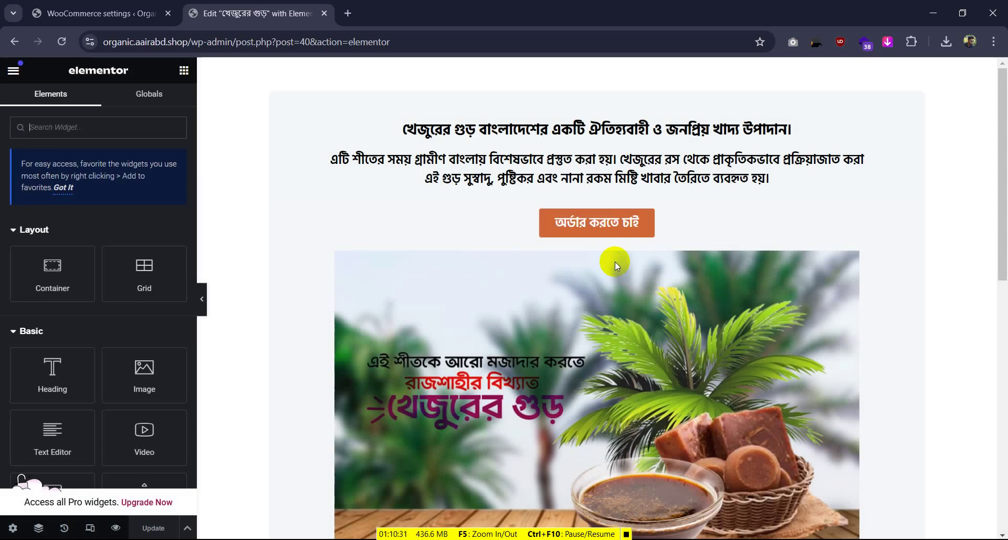
scroll(618, 265, down, 10)
scroll(619, 266, down, 5)
scroll(623, 262, up, 10)
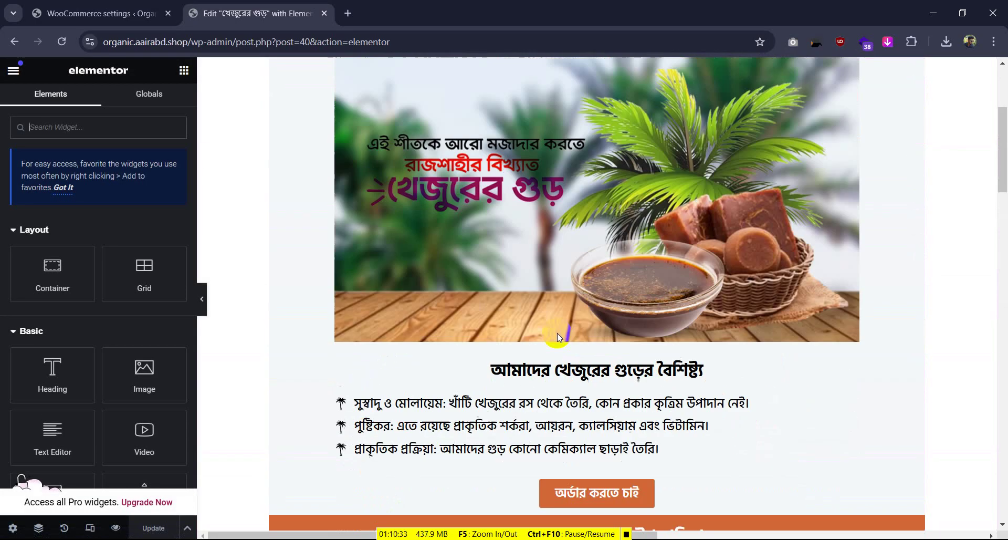
scroll(547, 338, down, 15)
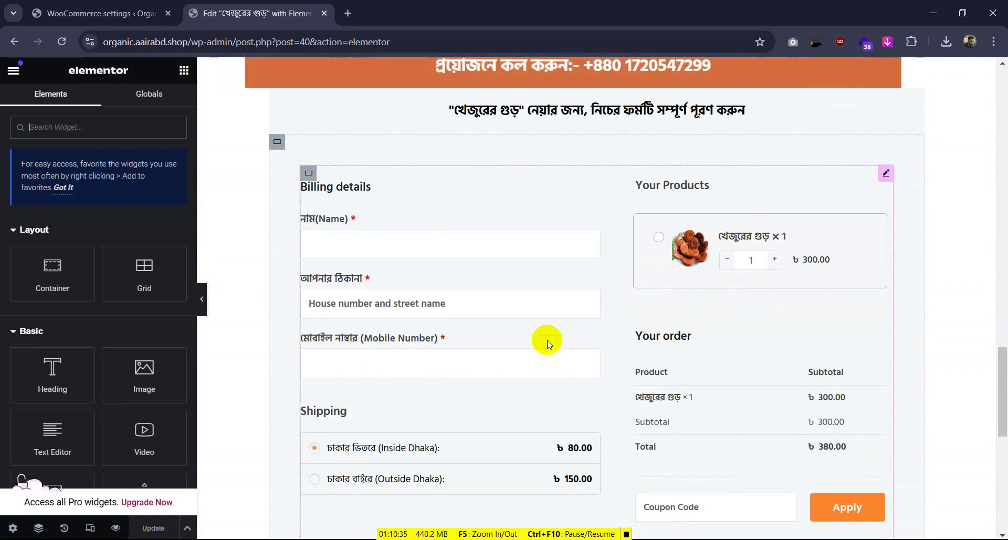
scroll(547, 340, down, 5)
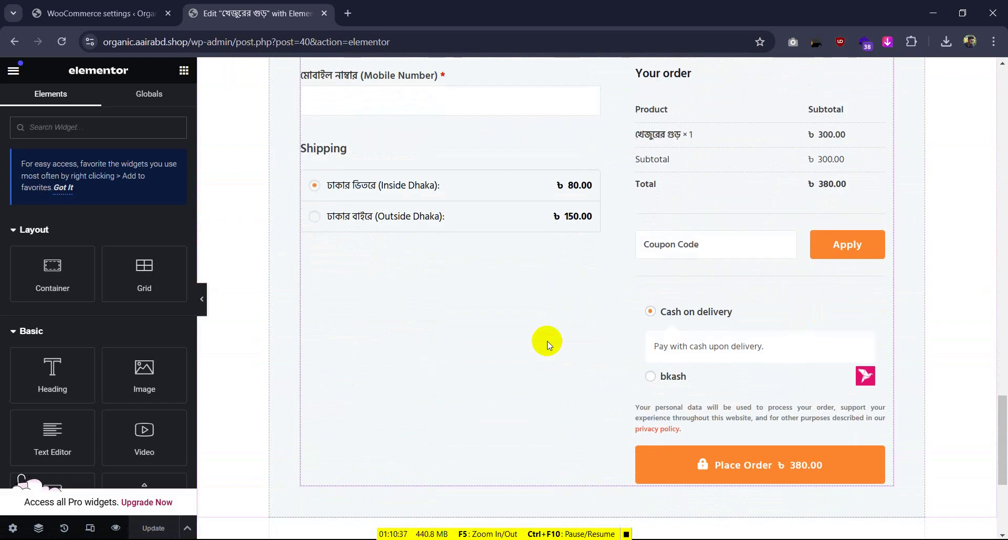
click(652, 311)
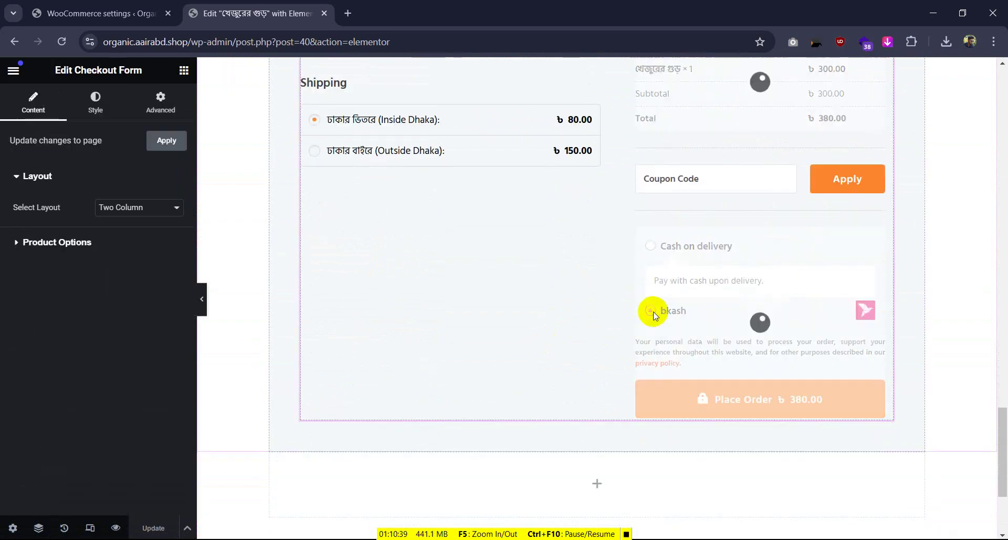